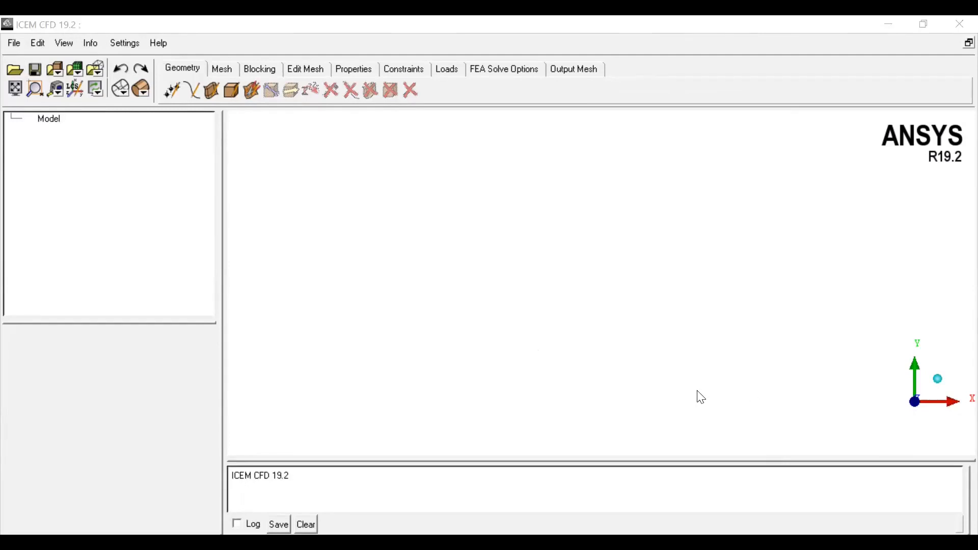
Step: Survey the tool sets of Geometry, Mesh, Blocking, Edit Mesh, Properties, Constraints, Loads and FEA Solve Options
left_click(690, 218)
left_click(180, 68)
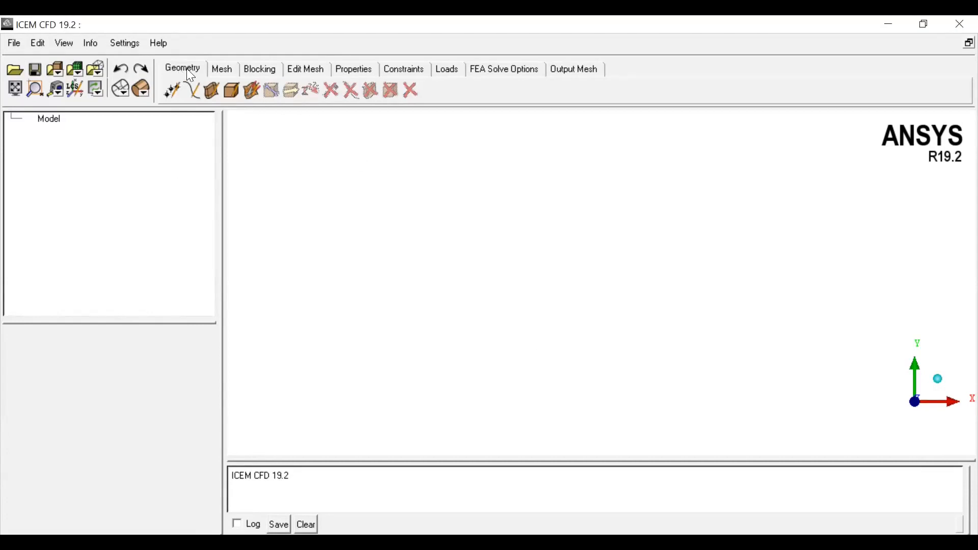
left_click(230, 75)
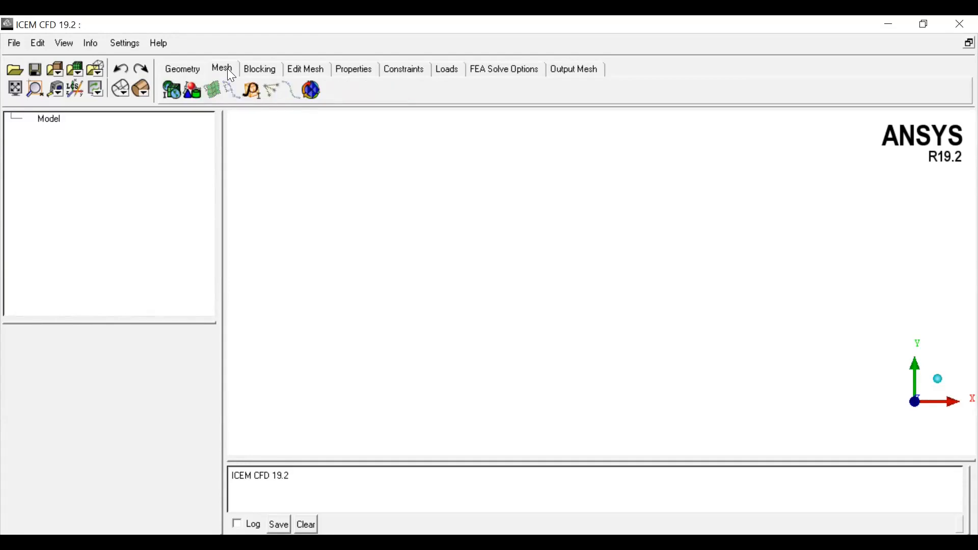
left_click(263, 72)
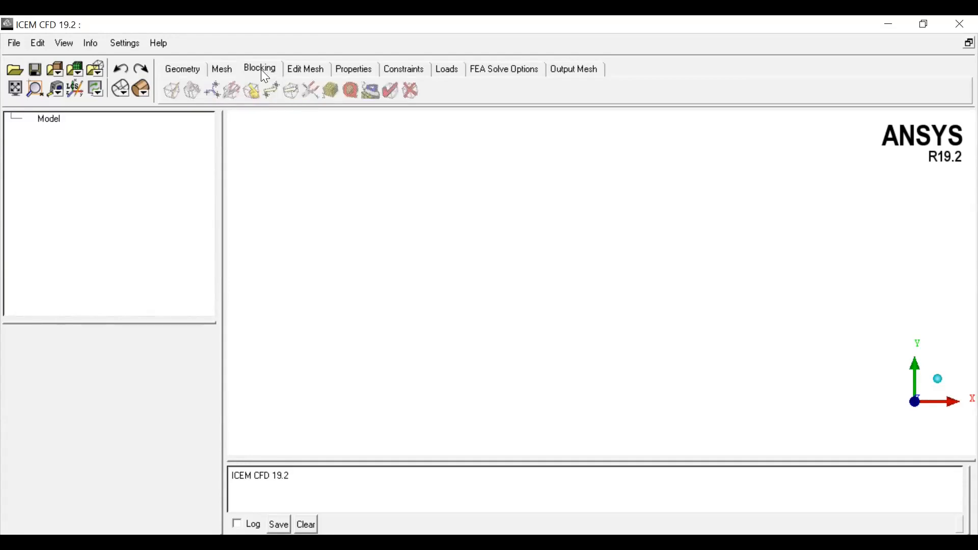
left_click(307, 71)
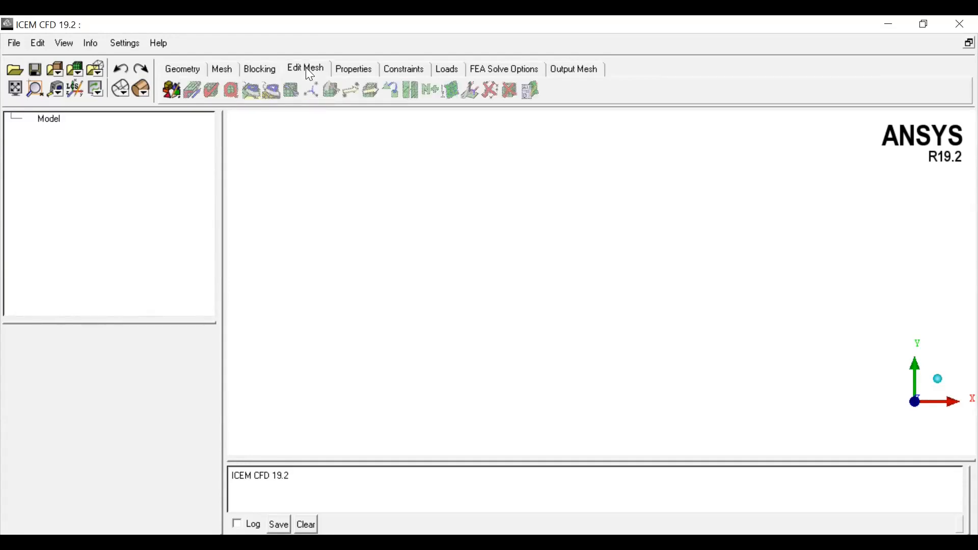
left_click(348, 69)
left_click(386, 70)
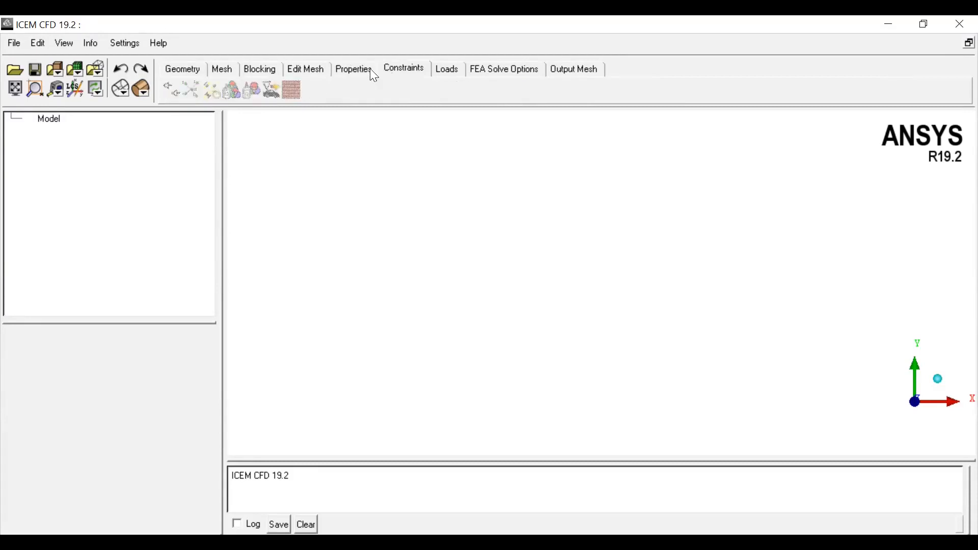
key("Right")
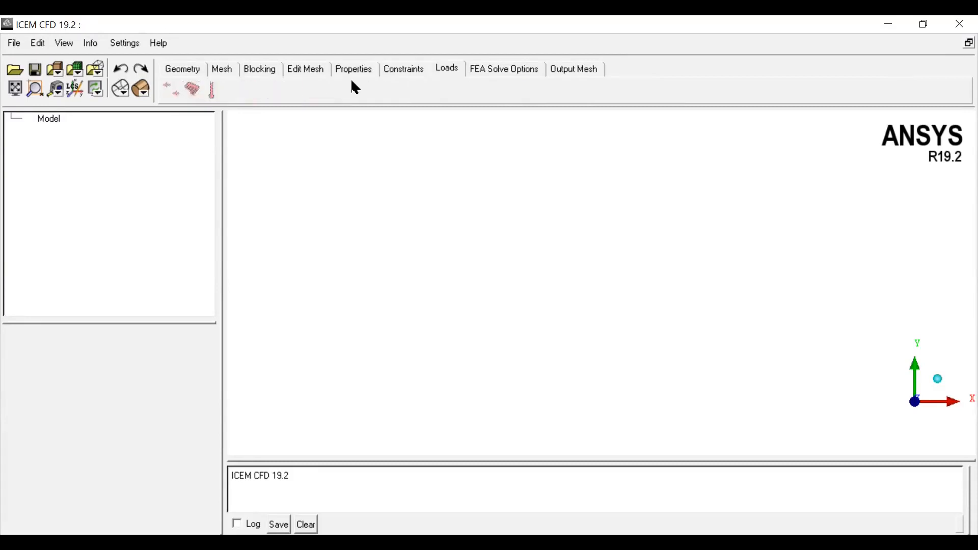
left_click(386, 72)
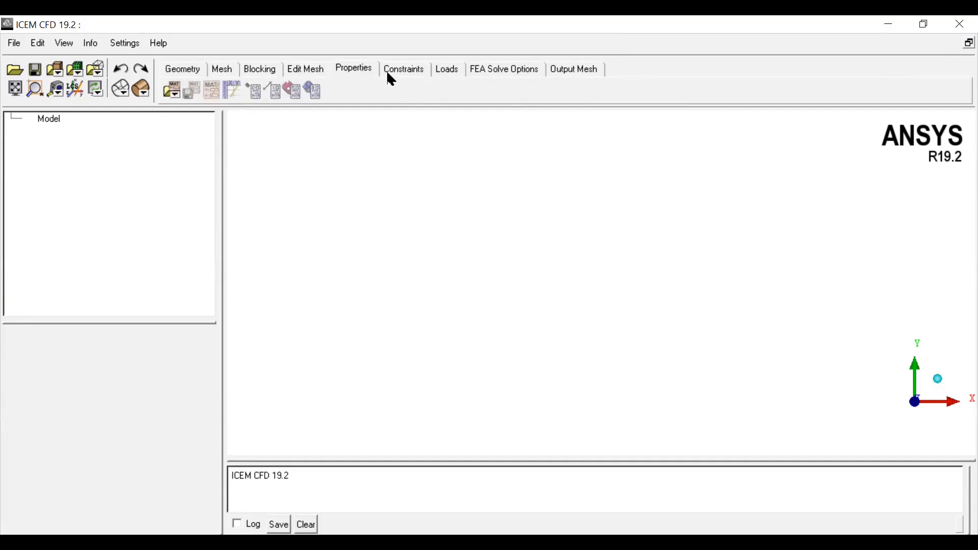
key("Right")
key("Right")
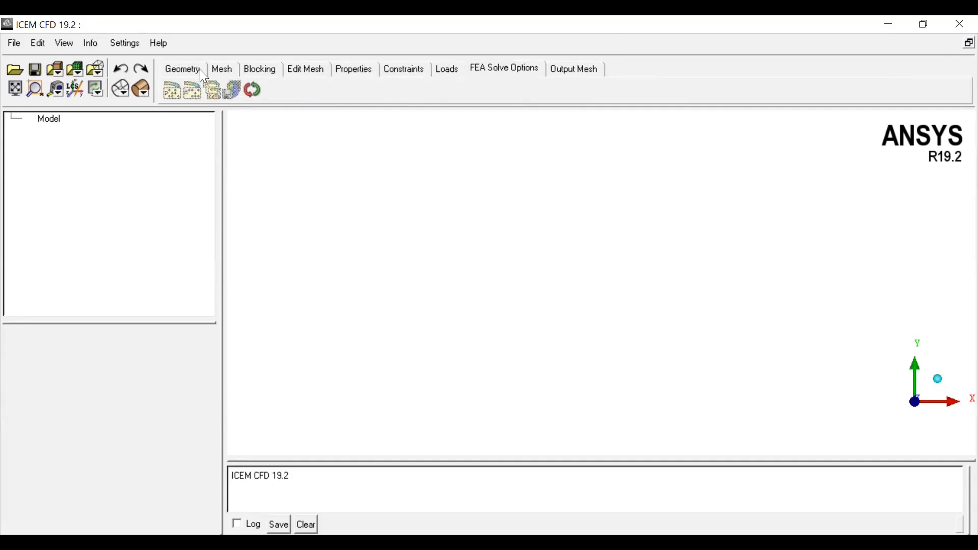
left_click(175, 67)
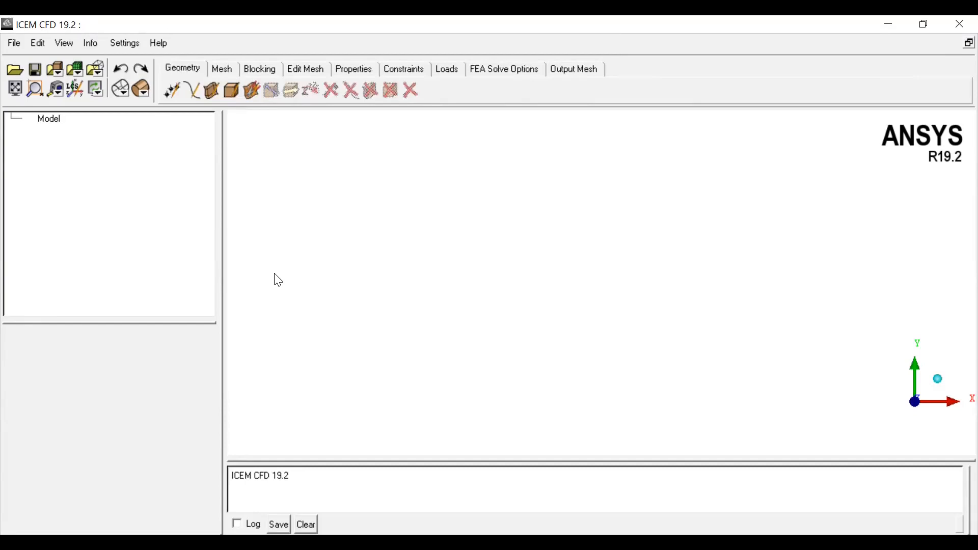
left_click(321, 71)
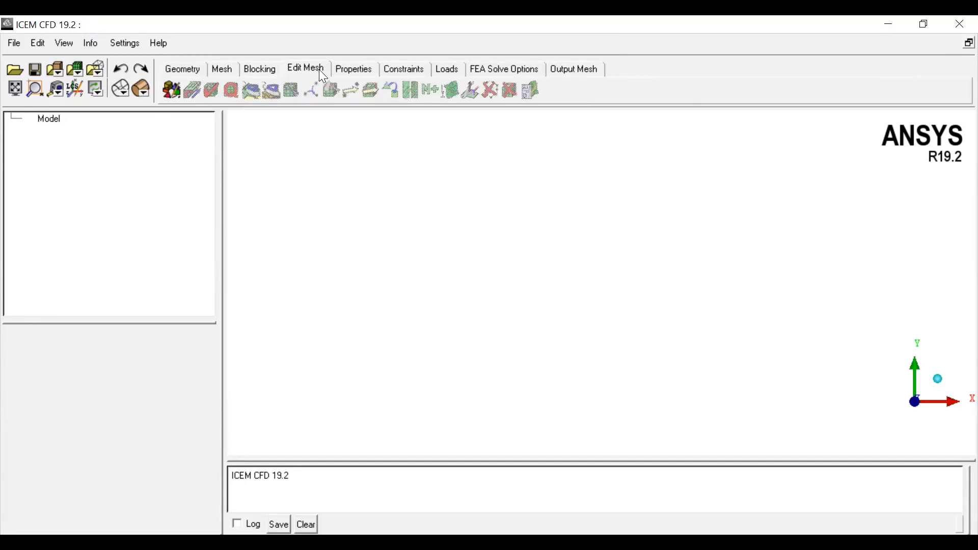
left_click(188, 68)
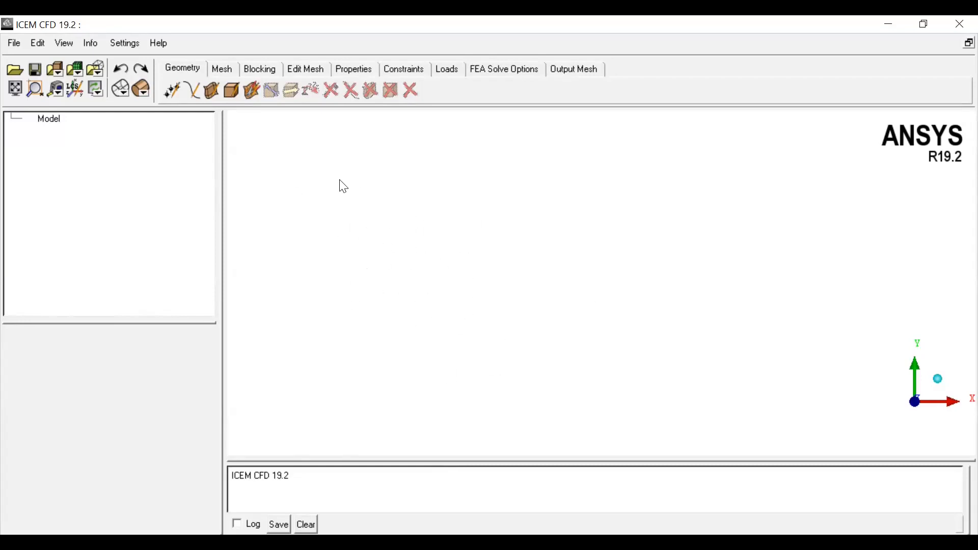
Step: Open Create Point and create a point by explicit coordinates at the origin (0, 0, 0)
left_click(173, 94)
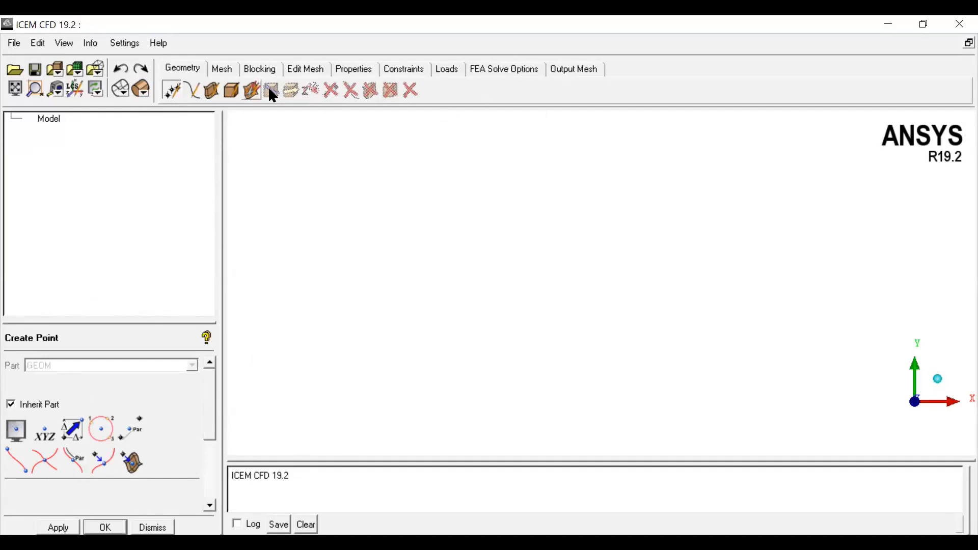
left_click_drag(74, 320, 72, 265)
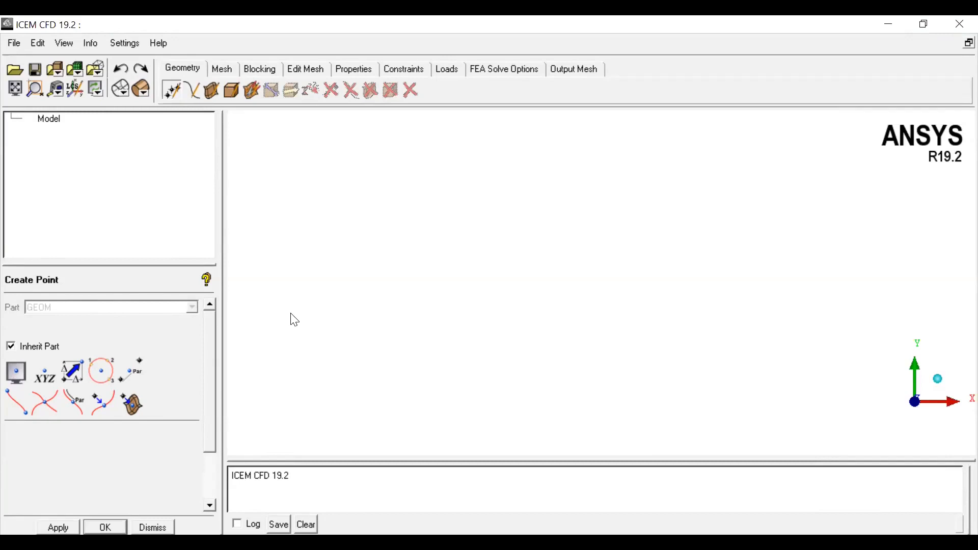
left_click(15, 376)
left_click(20, 375)
left_click(43, 375)
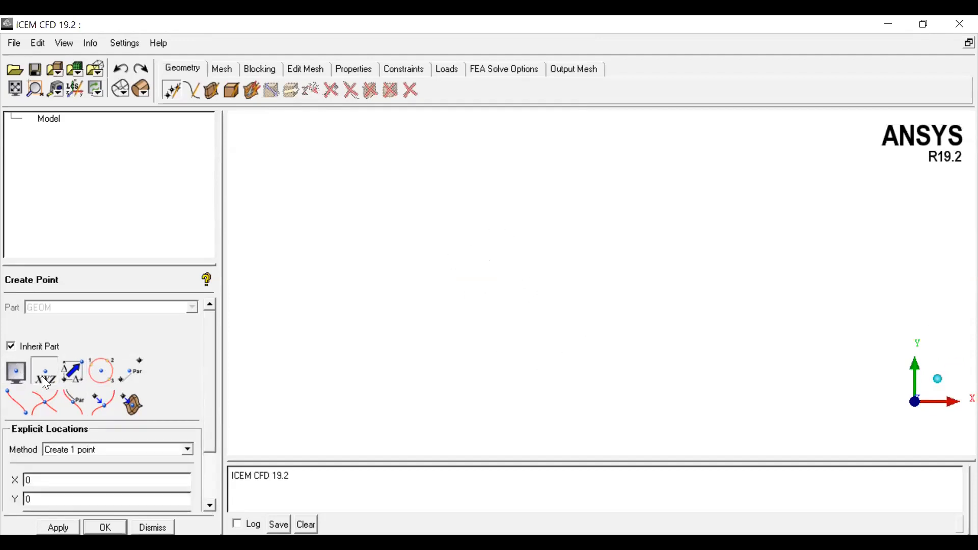
scroll(209, 449, "down", 3)
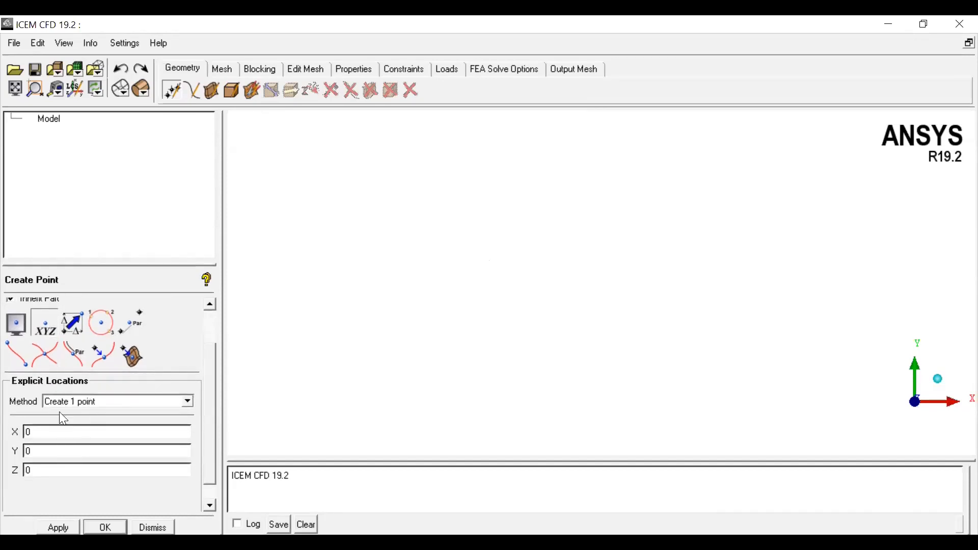
left_click(74, 322)
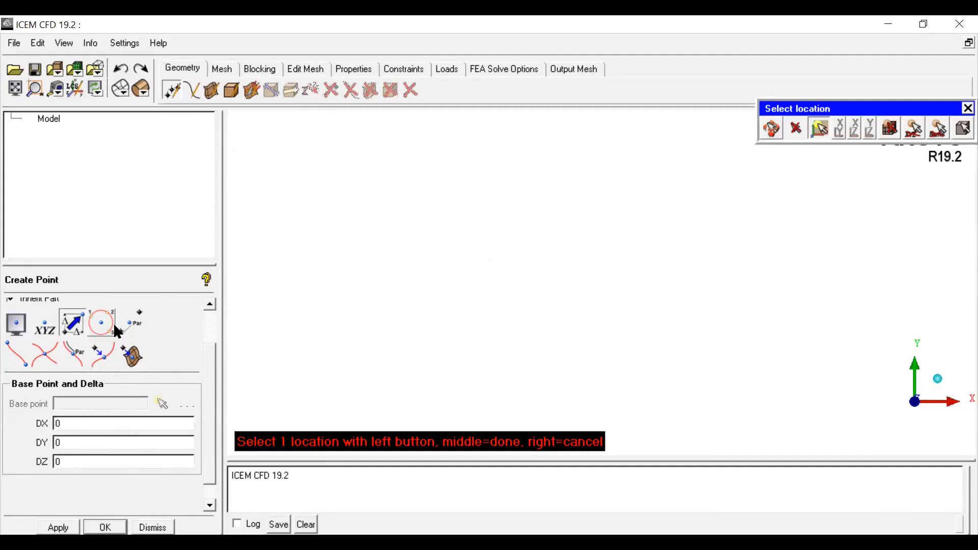
left_click(46, 329)
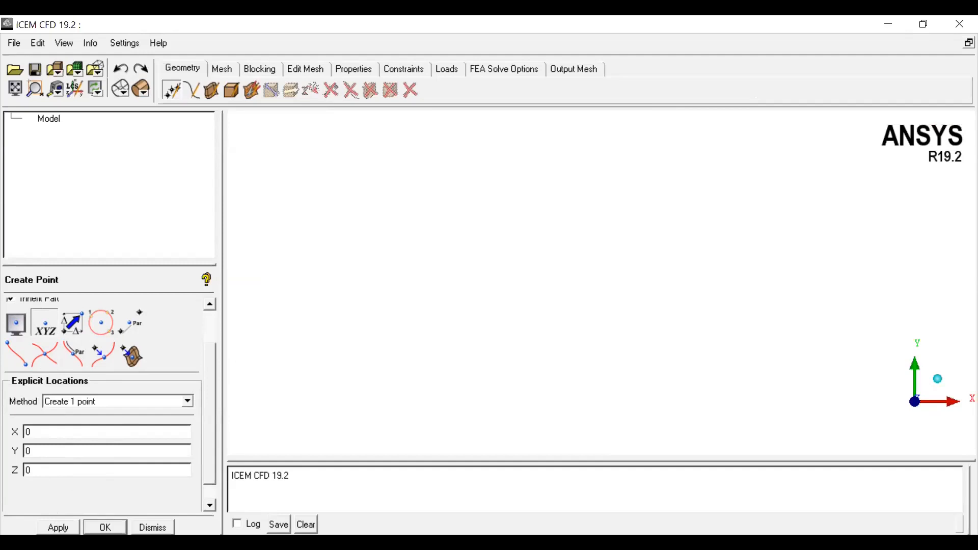
left_click(58, 527)
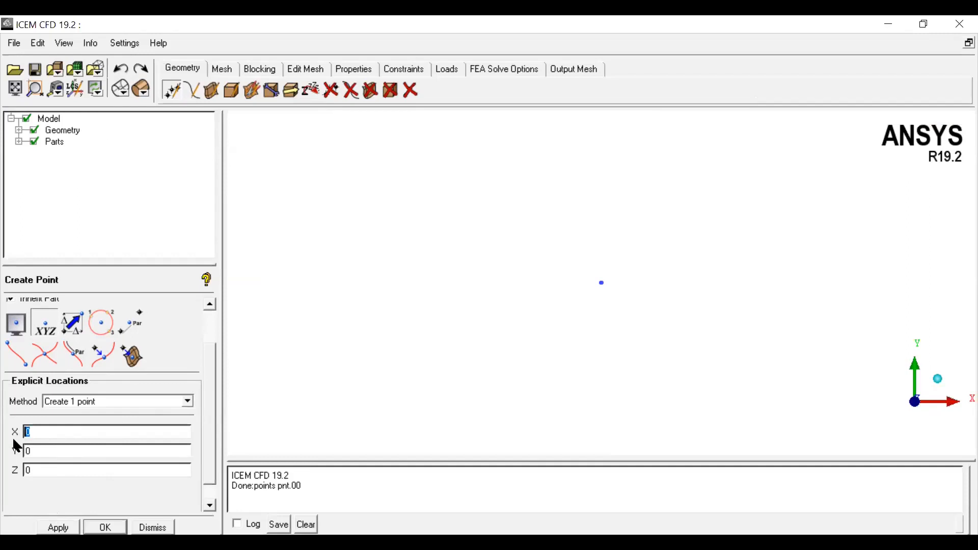
Step: Create a second point at X = 1, Y = 0, Z = 0 and fit the view
type("1")
left_click(58, 528)
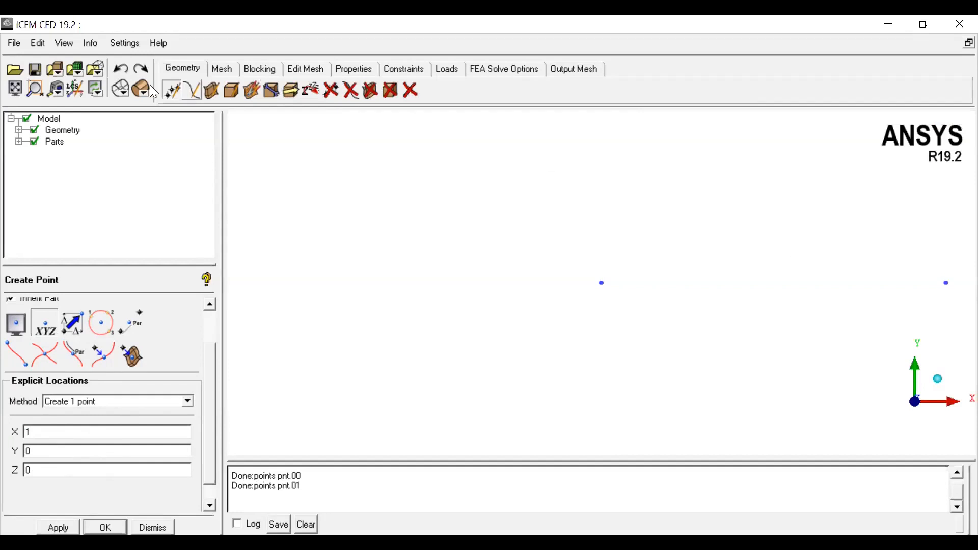
left_click(15, 89)
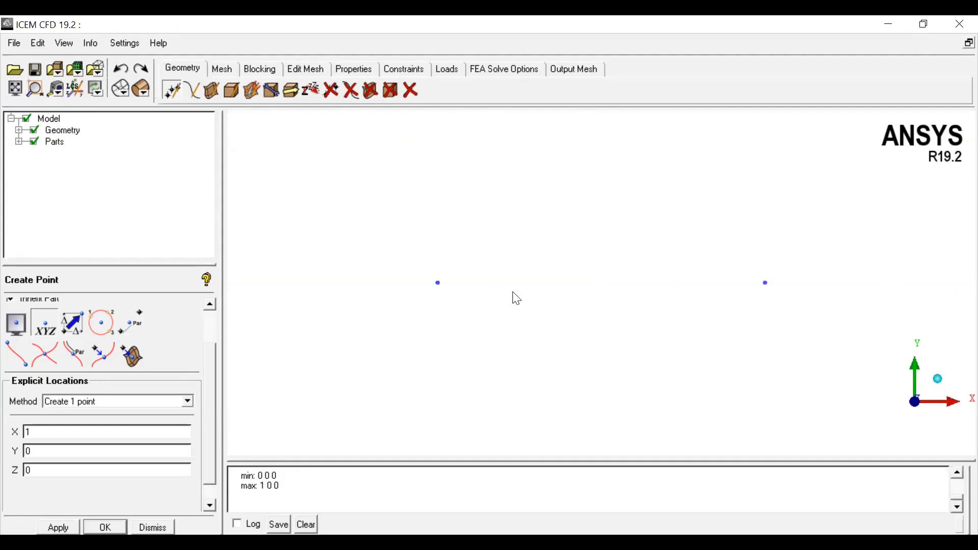
Step: Create a third point at X = 1, Y = 1, Z = 0
left_click_drag(62, 453, 0, 455)
key("BackSpace")
type("1")
left_click(58, 527)
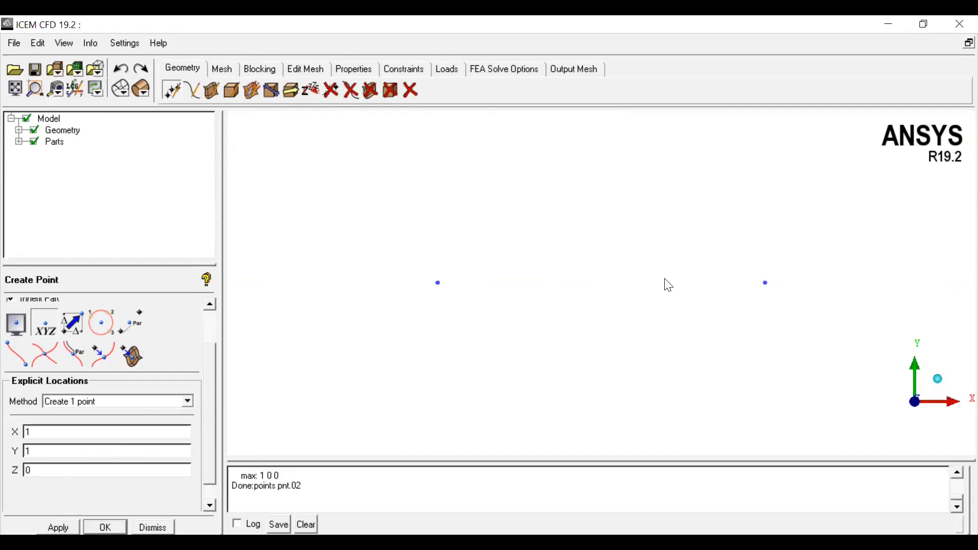
left_click(15, 91)
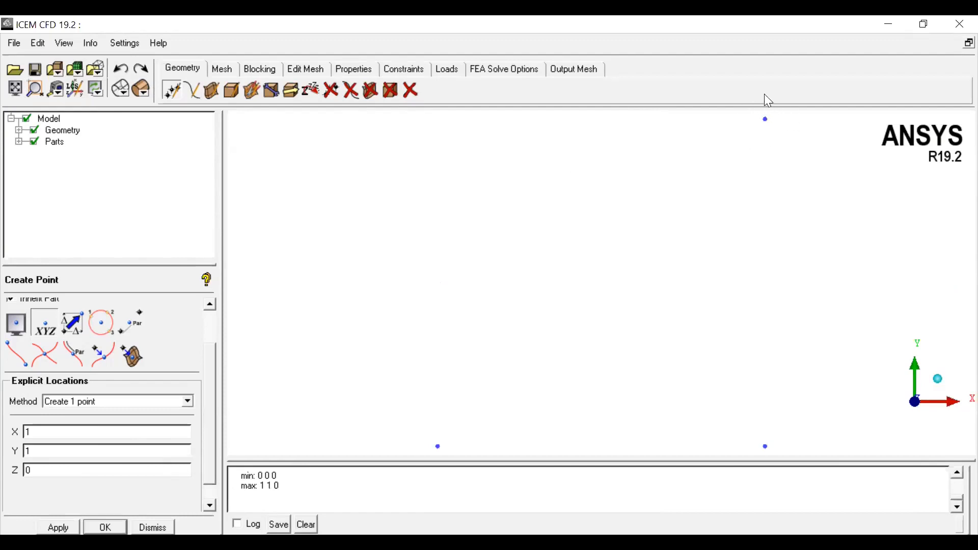
Step: Create a fourth point at X = 0, Y = 1, Z = 0
double_click(25, 432)
type("0")
key("Return")
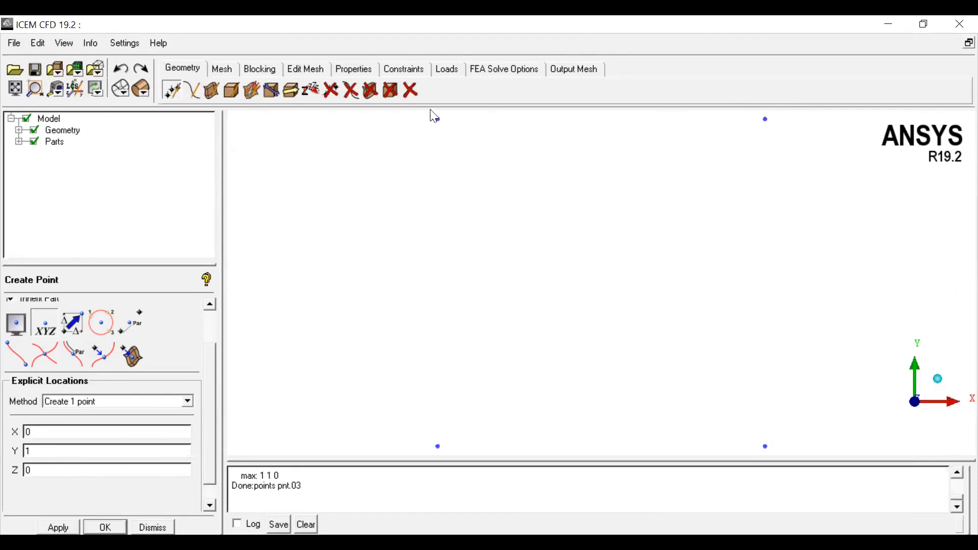
Step: Create a curve from points joining the two bottom points
scroll(506, 336, "down", 1)
scroll(507, 336, "up", 1)
scroll(506, 337, "down", 2)
scroll(507, 336, "down", 2)
scroll(506, 337, "up", 1)
scroll(506, 336, "down", 1)
left_click(191, 93)
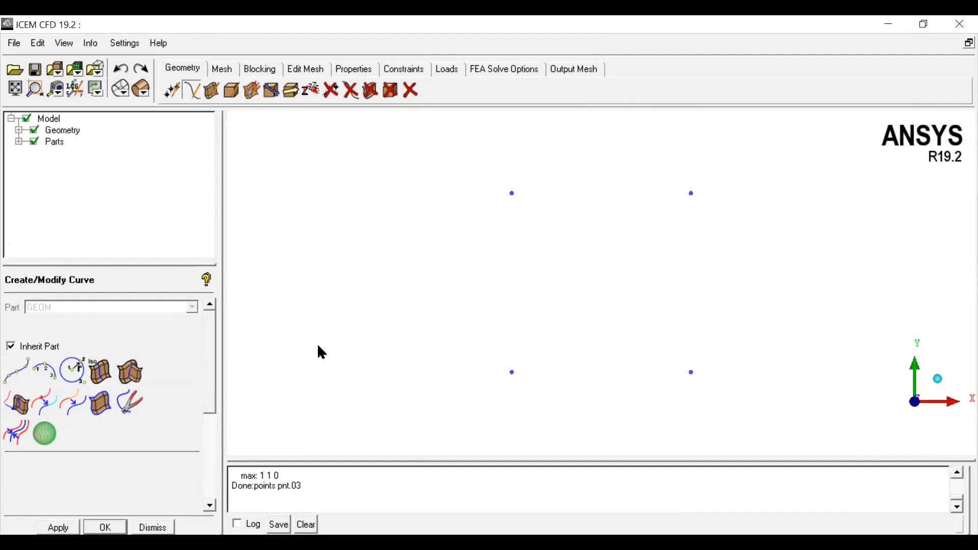
left_click(22, 372)
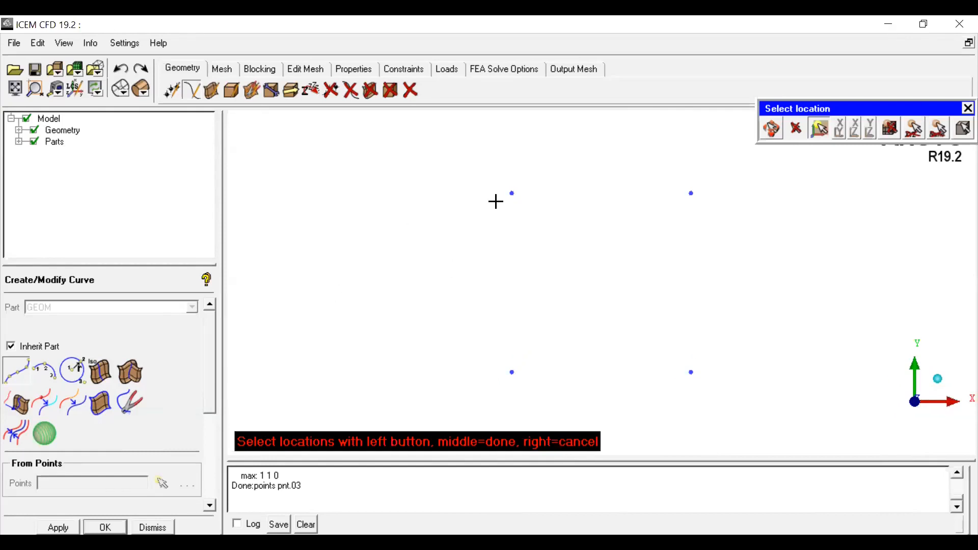
left_click(512, 372)
left_click(691, 373)
middle_click(722, 312)
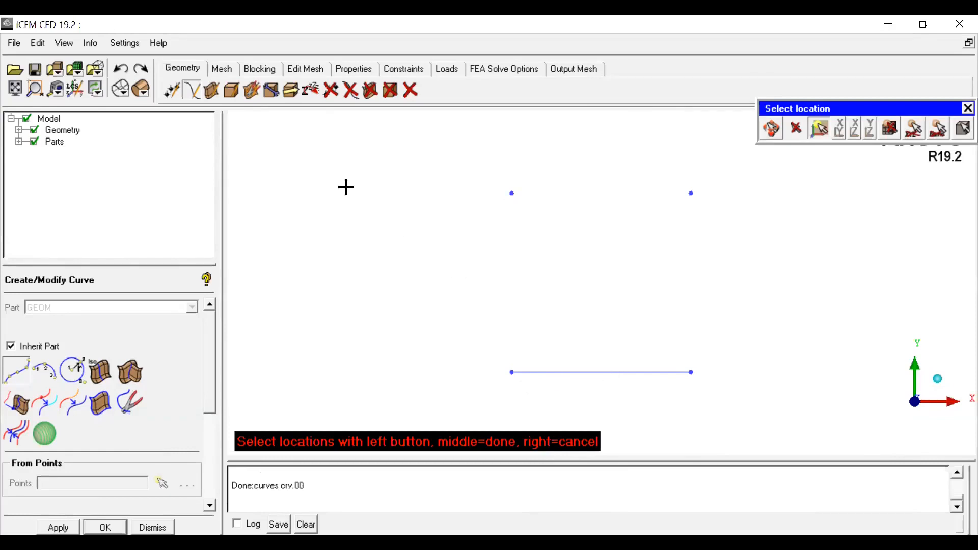
Step: Undo the curve creation
left_click(17, 131)
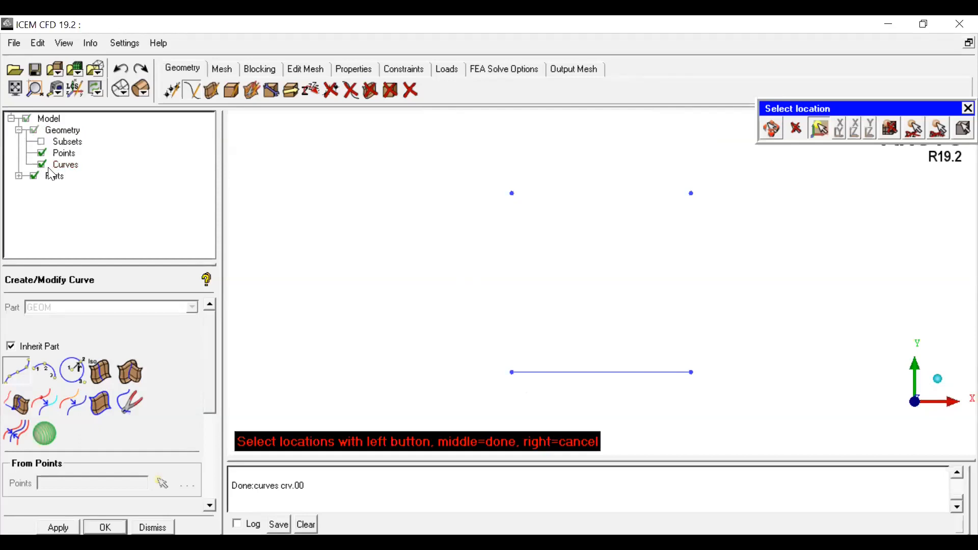
left_click(119, 71)
left_click(120, 75)
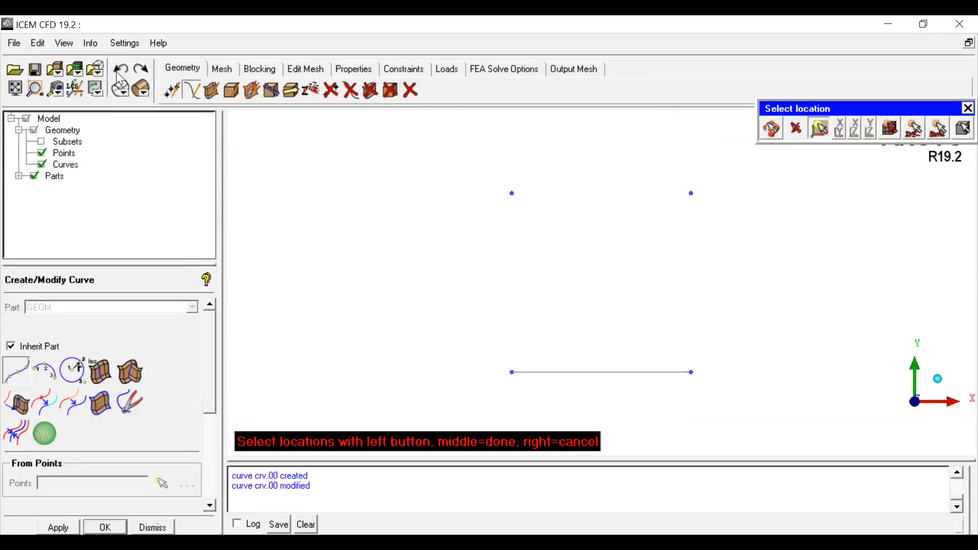
left_click(120, 75)
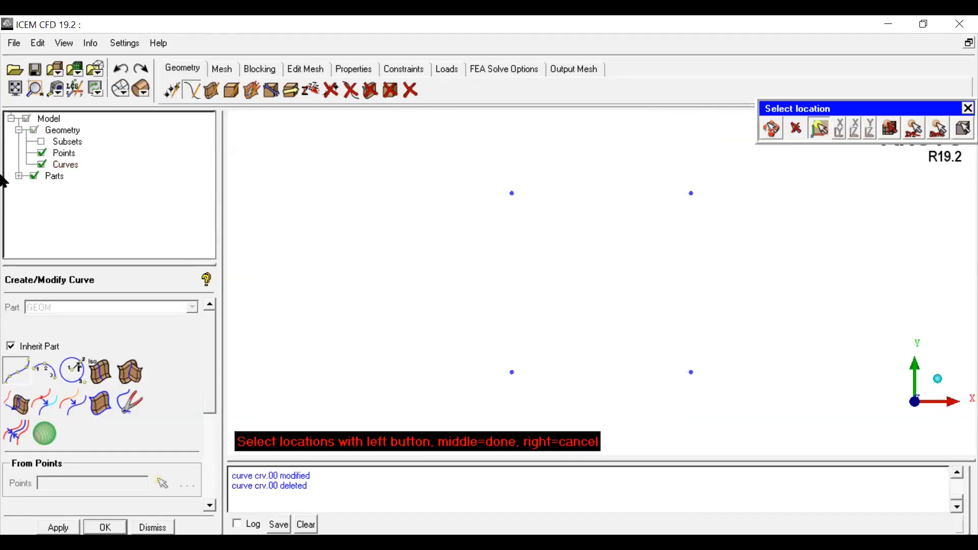
Step: Toggle the display of curves and points in the model tree
left_click(43, 164)
left_click(43, 164)
left_click(40, 153)
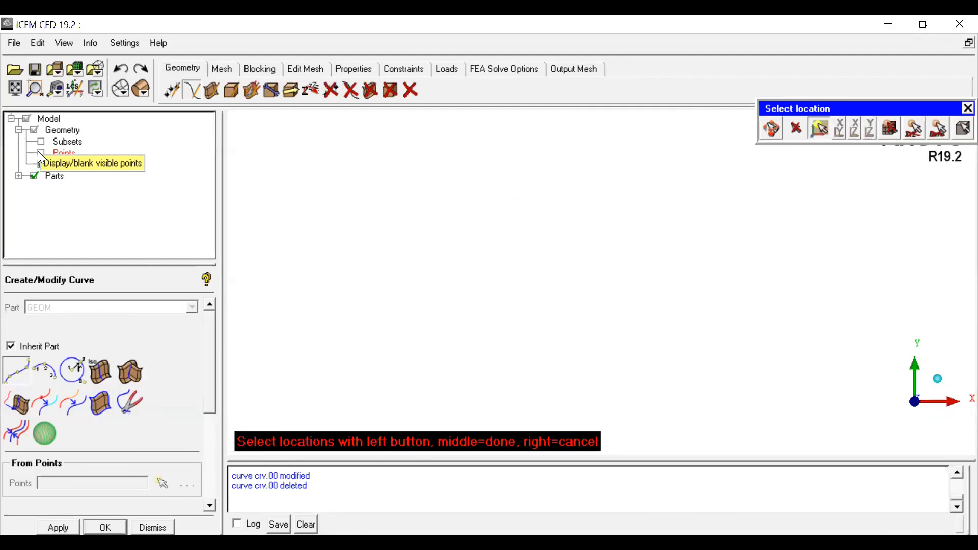
left_click(39, 152)
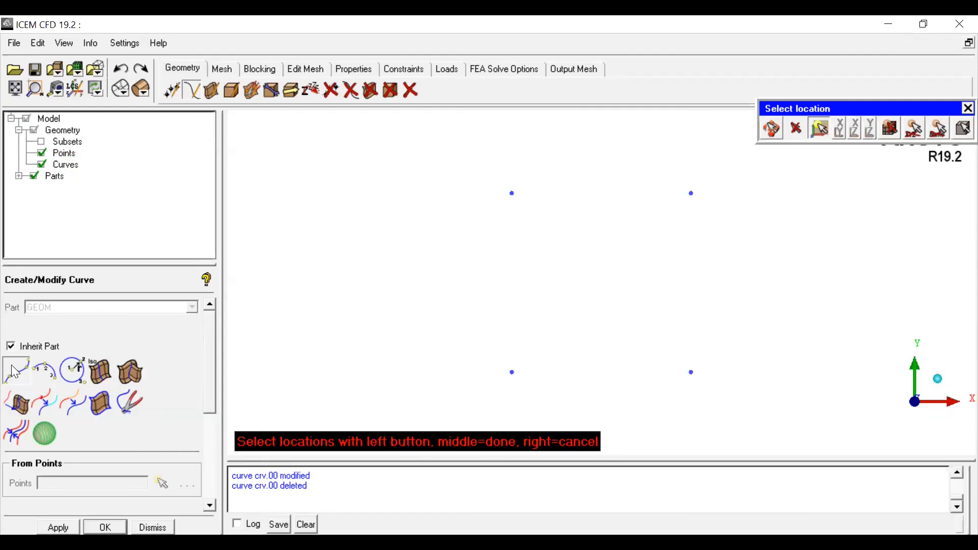
Step: Create a curve from points joining the bottom-left and bottom-right points
left_click(512, 372)
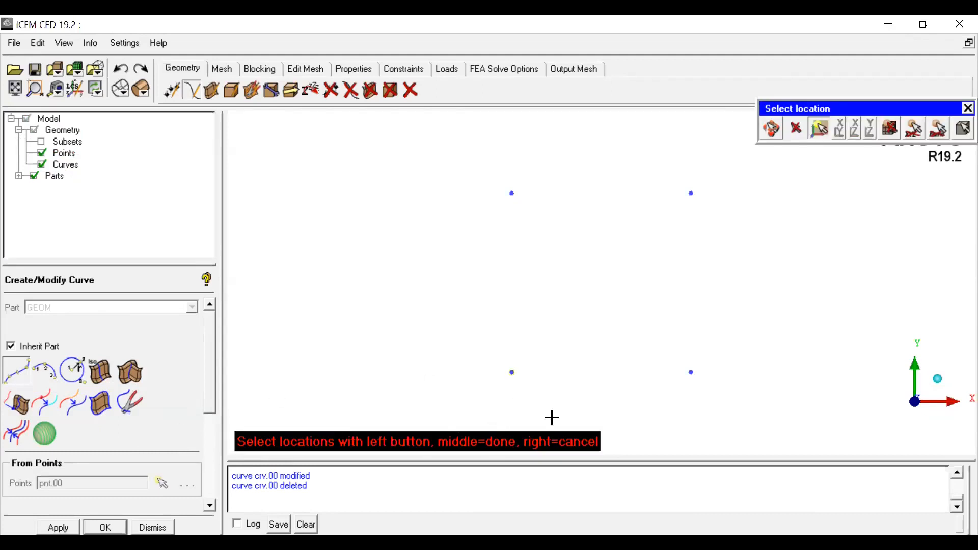
left_click(693, 372)
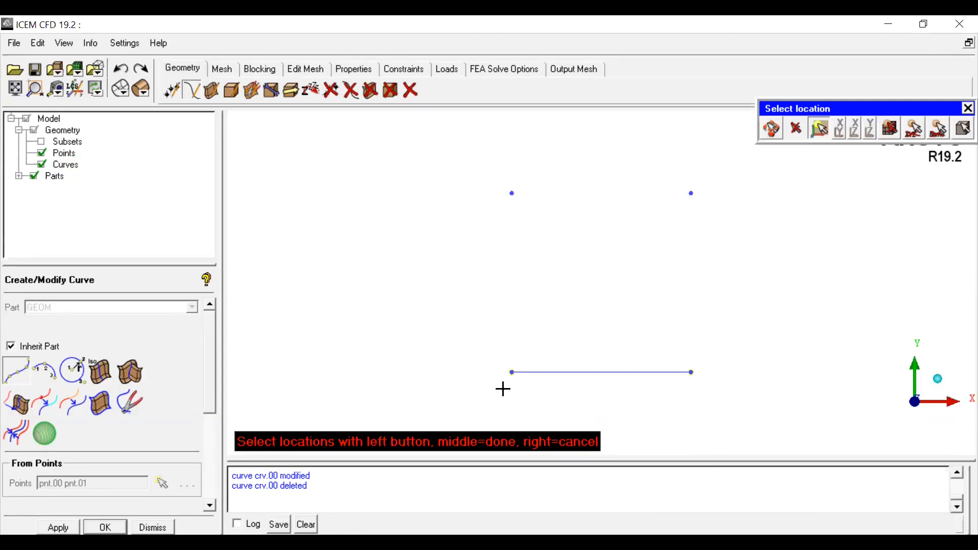
middle_click(756, 349)
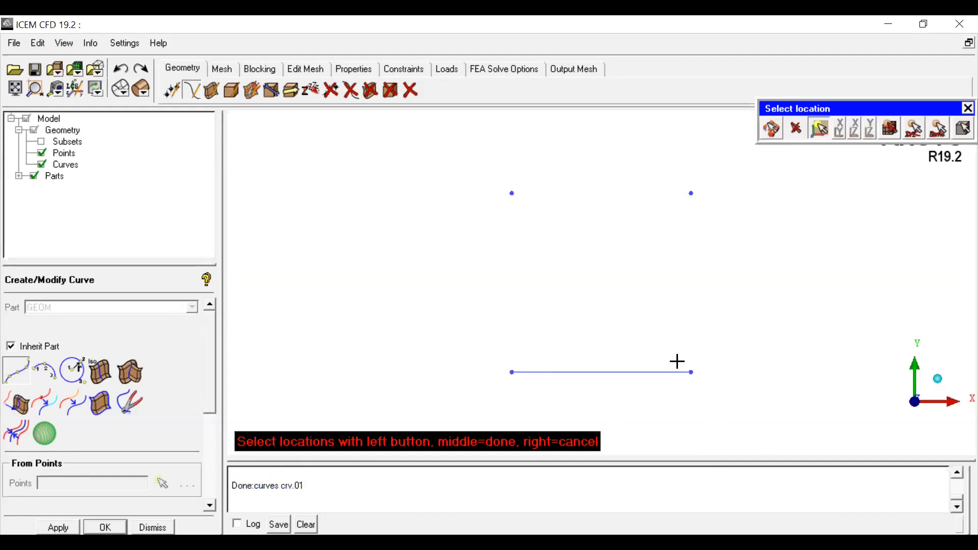
Step: Create a curve from points joining the bottom-right and top-right points
left_click(697, 369)
left_click(692, 194)
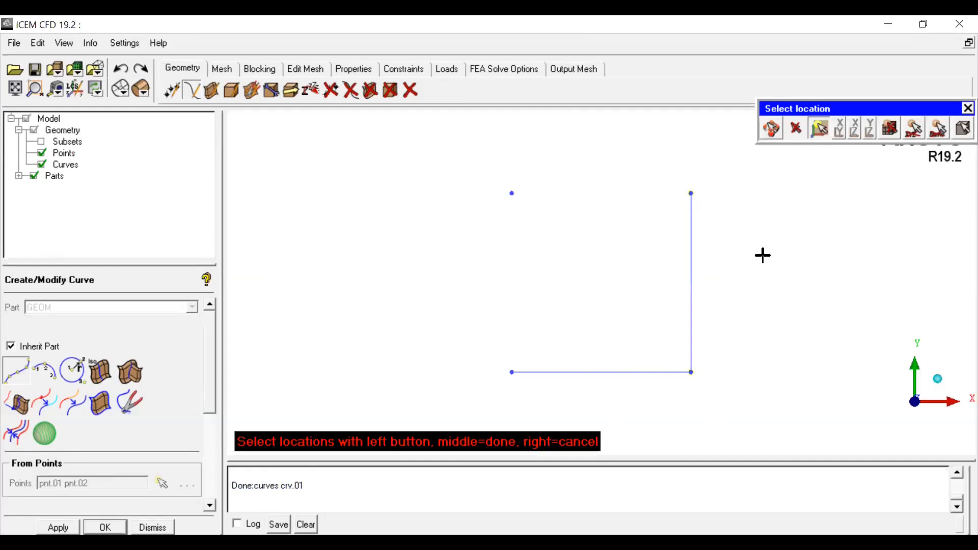
middle_click(763, 256)
Step: Create a curve from points joining the top-right and top-left points
left_click(691, 193)
left_click(512, 193)
middle_click(399, 208)
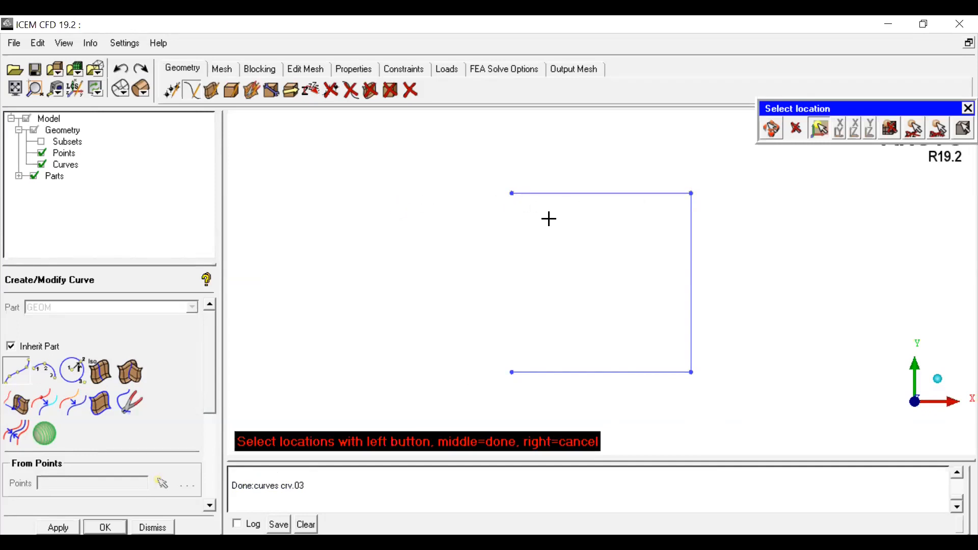
Step: Create a curve joining the top-left and bottom-left points, then undo it
left_click(502, 196)
left_click(509, 378)
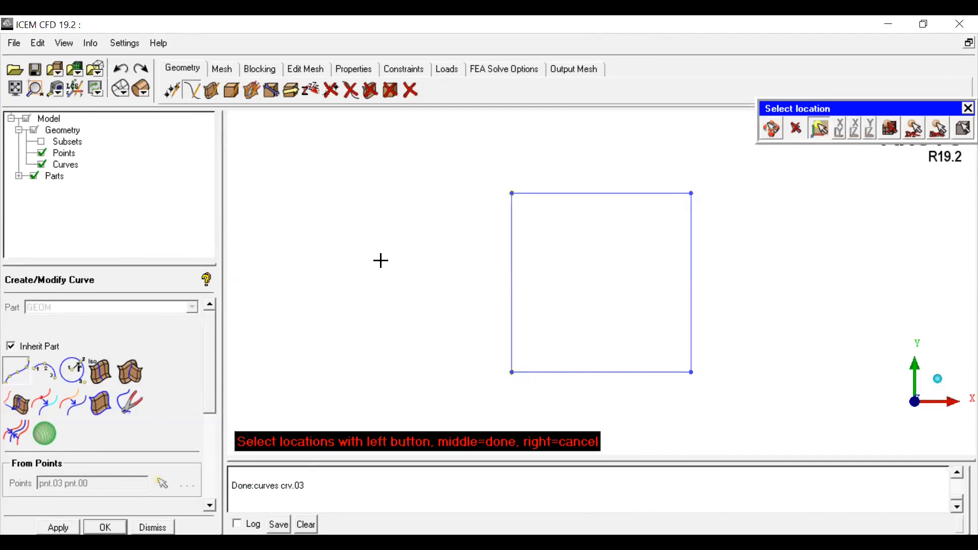
middle_click(381, 260)
left_click(116, 71)
left_click(116, 73)
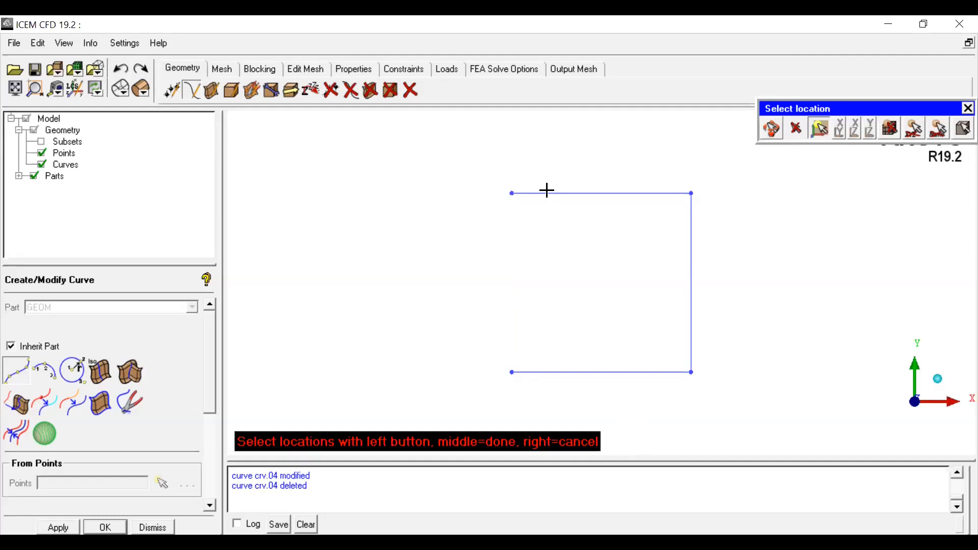
Step: Create the left edge curve from the top-left to the bottom-left point and close the curve panel
left_click(513, 195)
right_click(498, 217)
scroll(512, 199, "down", 2)
scroll(511, 199, "up", 4)
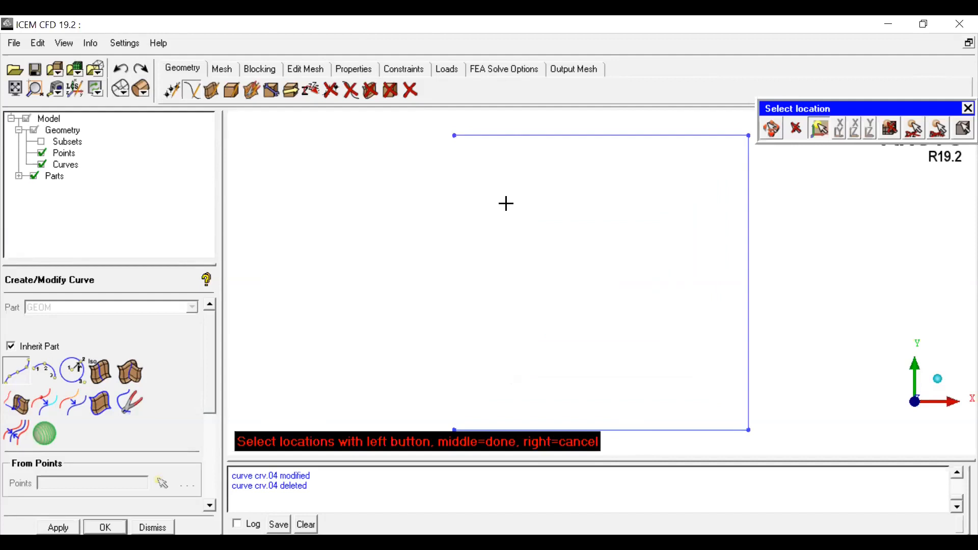
left_click(452, 136)
scroll(506, 299, "down", 1)
left_click(489, 395)
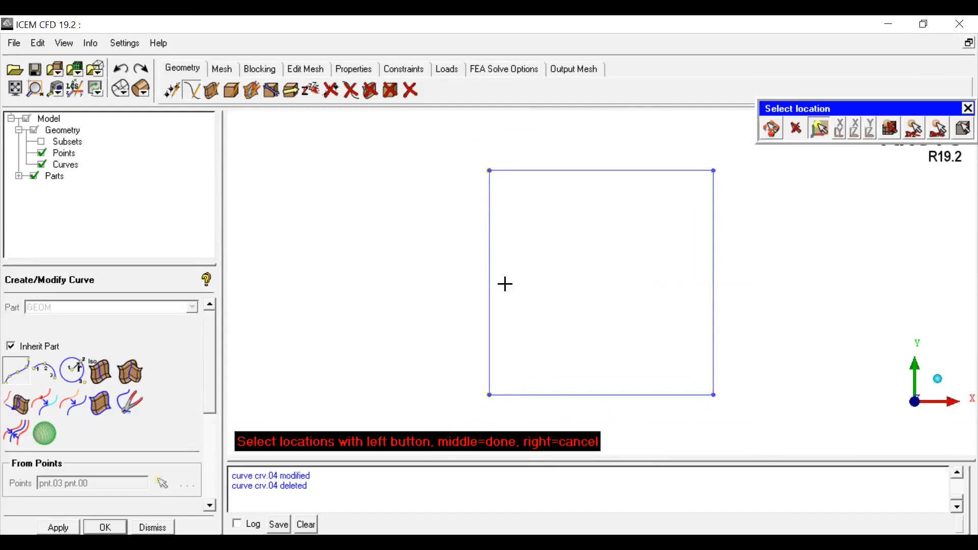
left_click(485, 397)
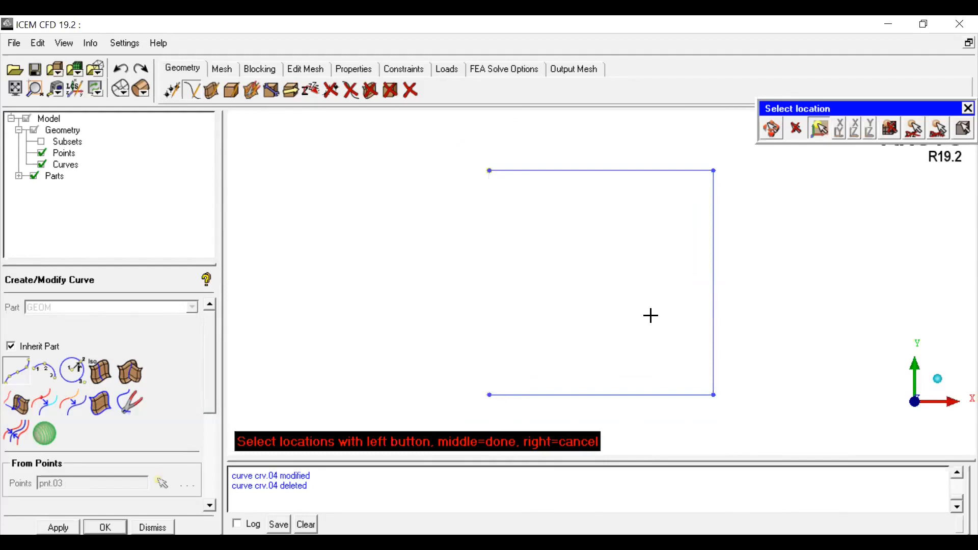
left_click(490, 395)
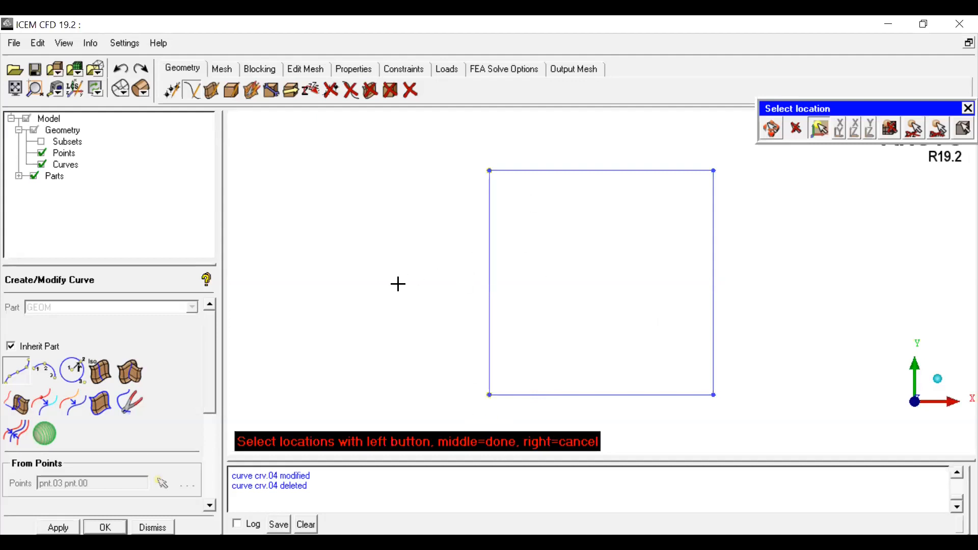
middle_click(358, 254)
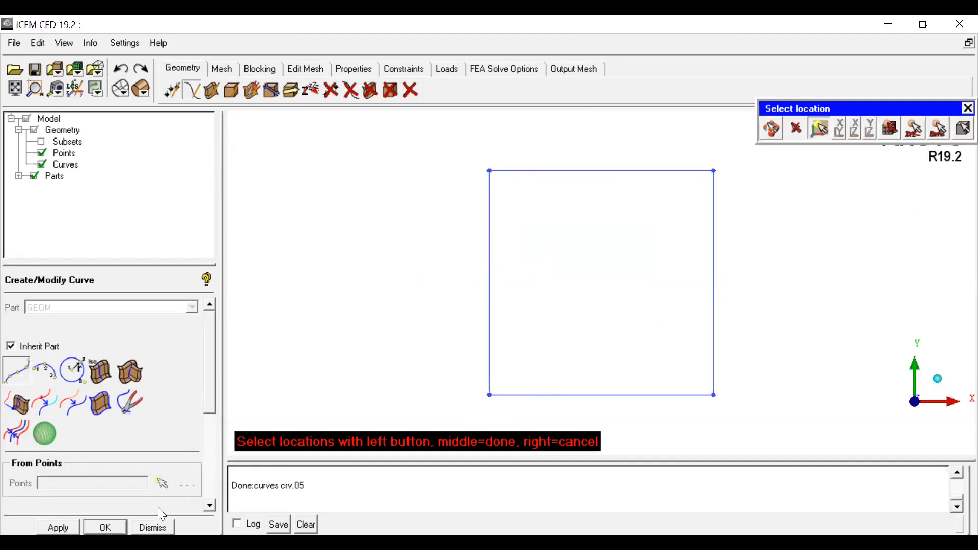
left_click(153, 527)
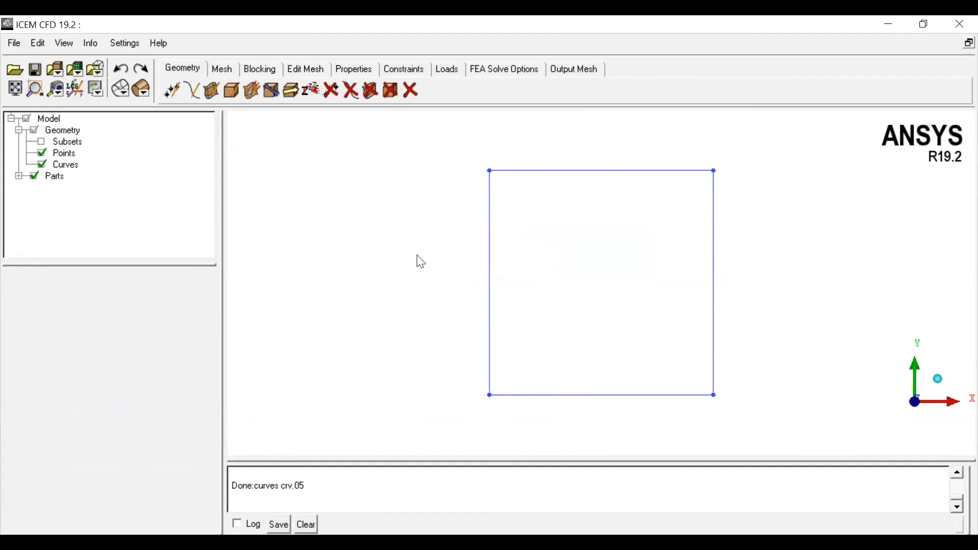
Step: Create a simple surface from the four boundary curves of the square
left_click(939, 386)
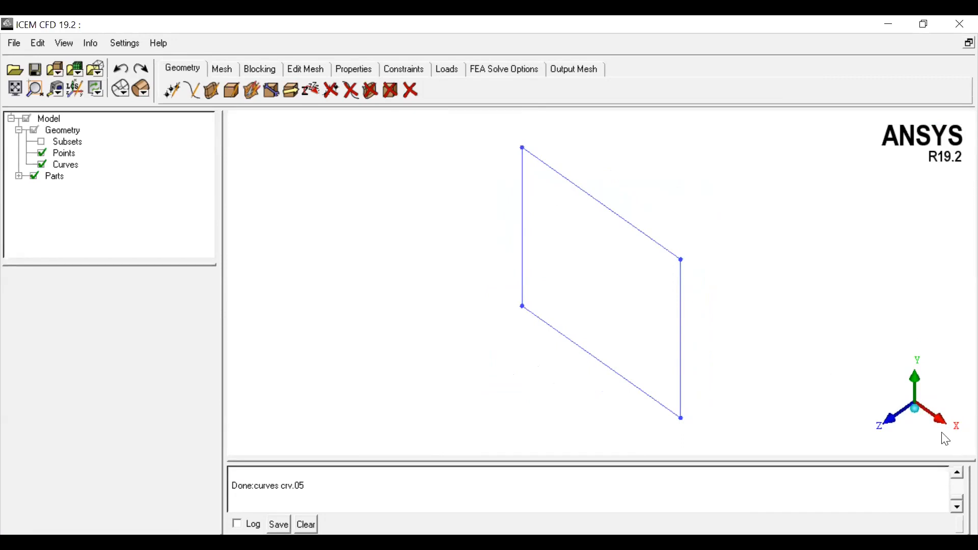
left_click(888, 427)
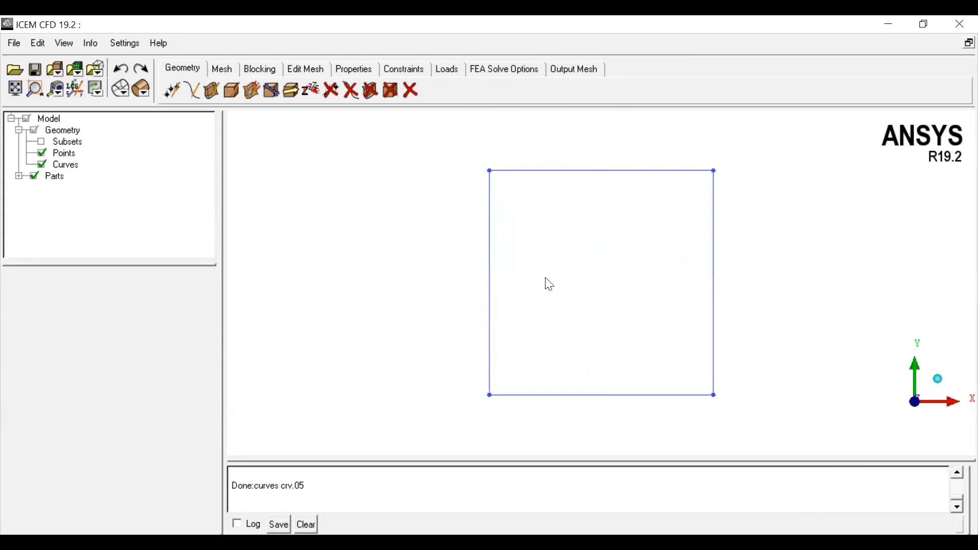
left_click(211, 92)
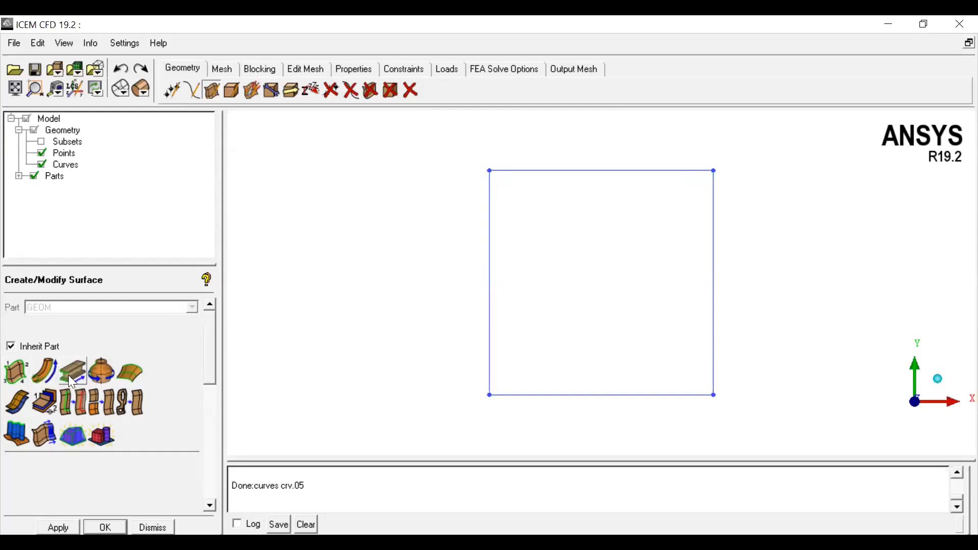
left_click(12, 376)
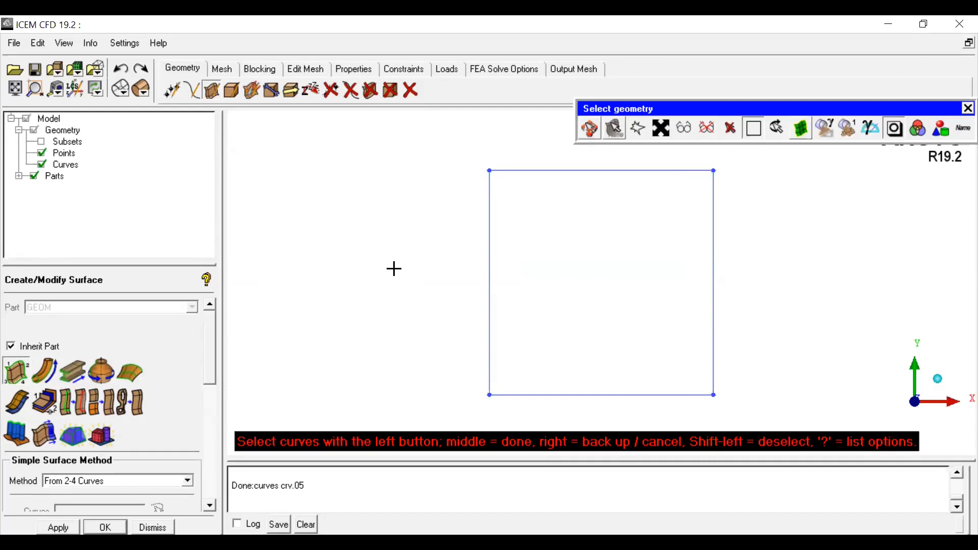
left_click(487, 289)
left_click(557, 393)
left_click(714, 336)
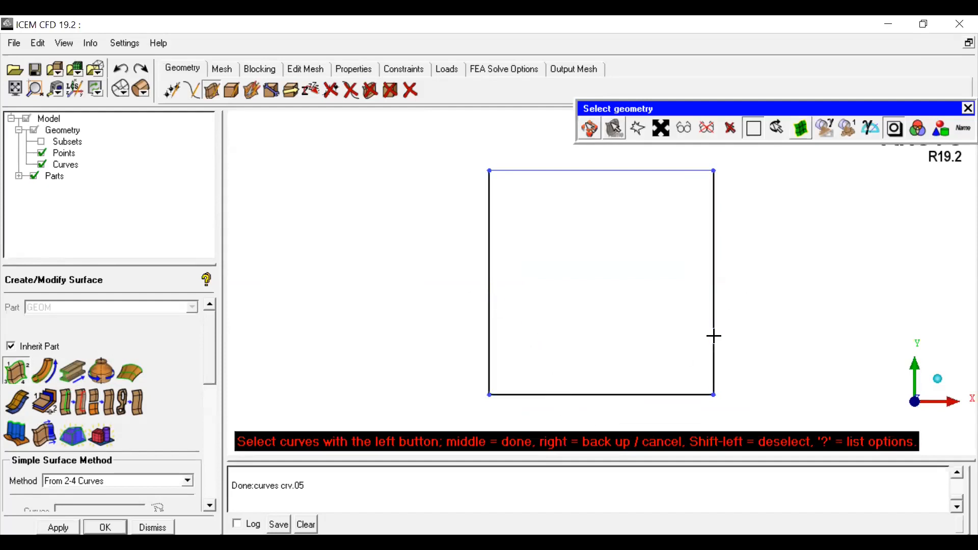
left_click(589, 172)
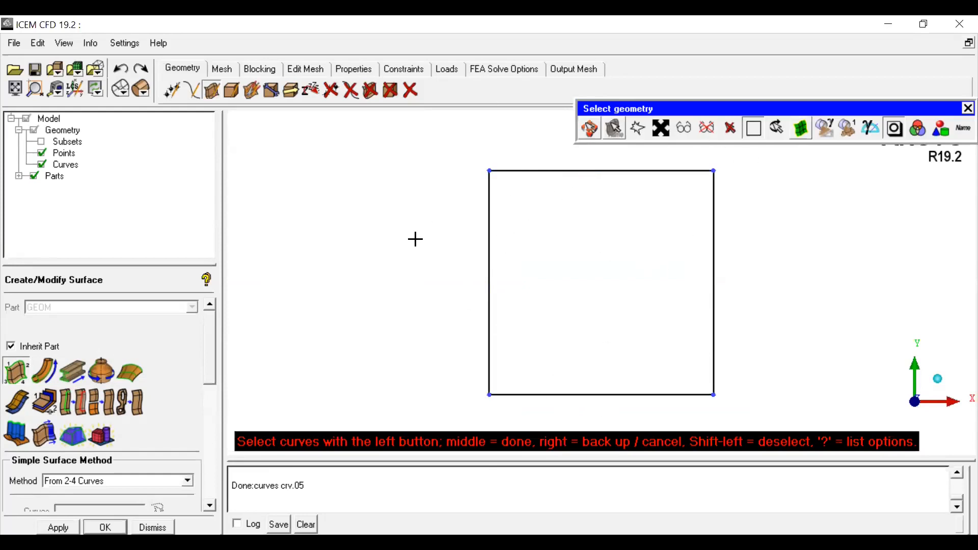
middle_click(362, 261)
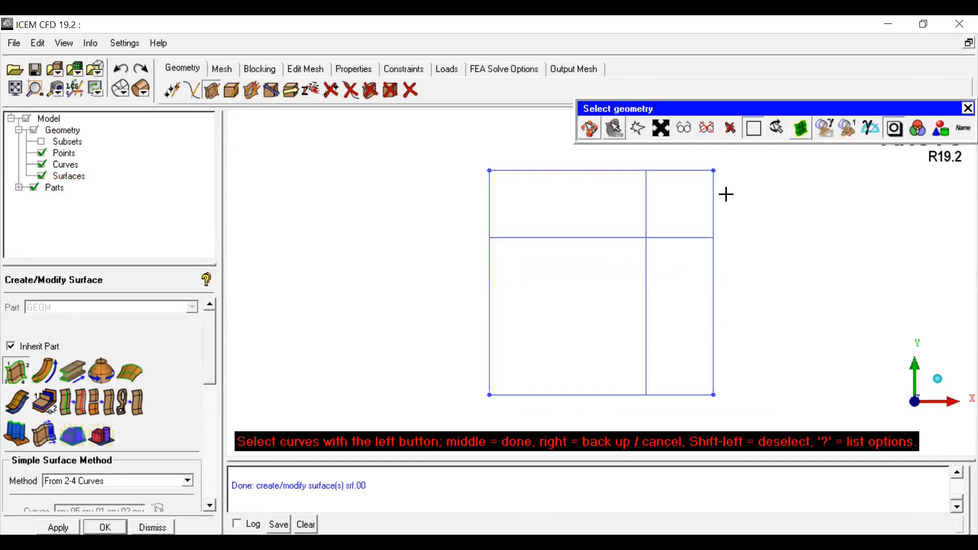
Step: Switch the surface display to Solid Full Display to shade the surface
left_click(141, 93)
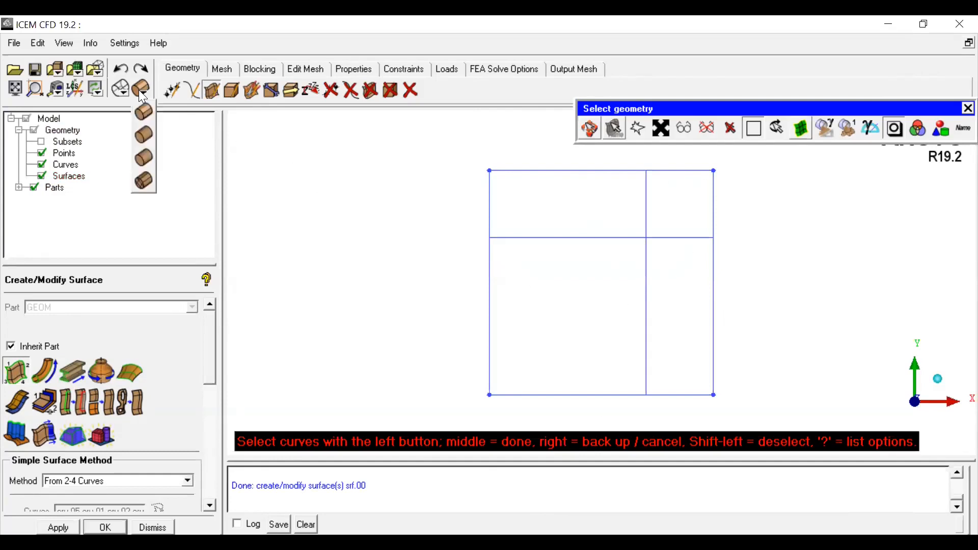
left_click(142, 137)
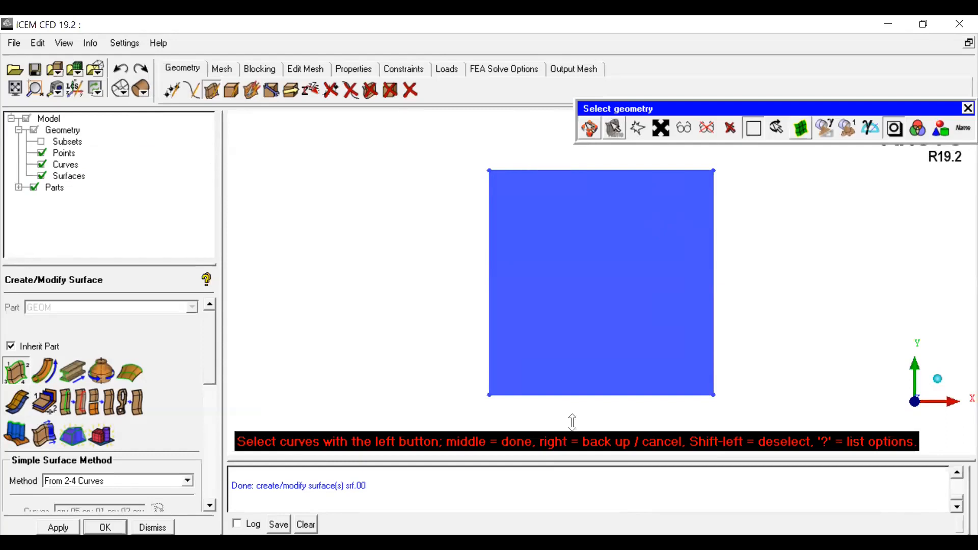
left_click(577, 121)
middle_click(608, 266)
left_click(940, 382)
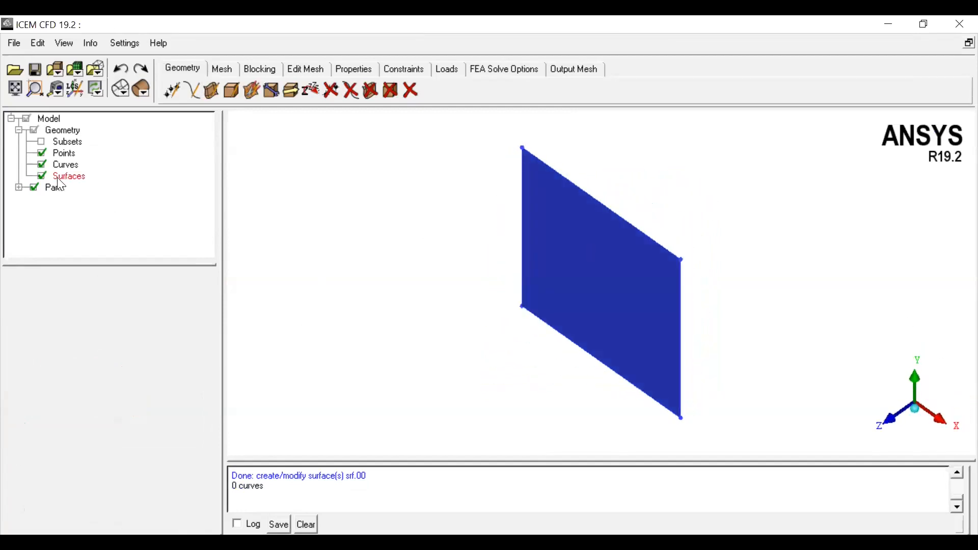
Step: Hide the surfaces in the model tree
left_click(42, 176)
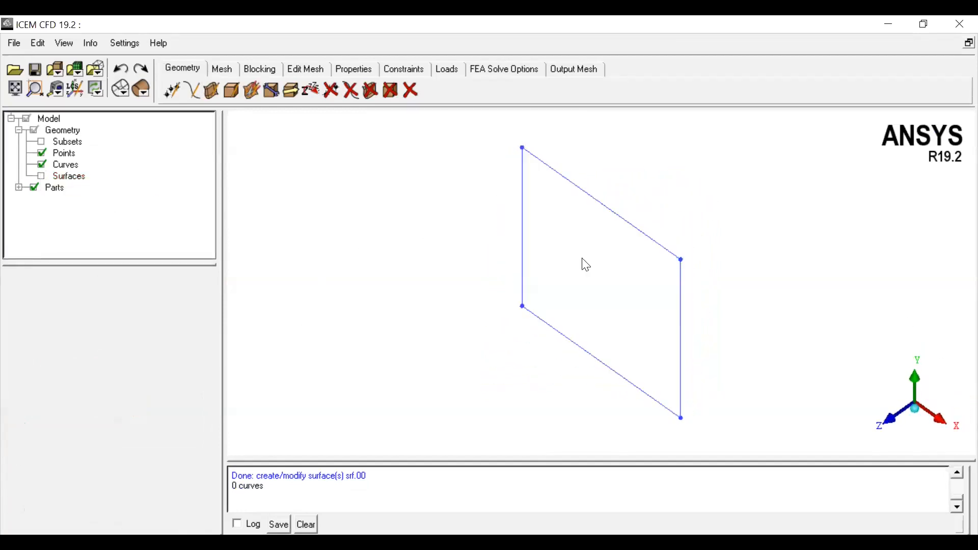
left_click(43, 176)
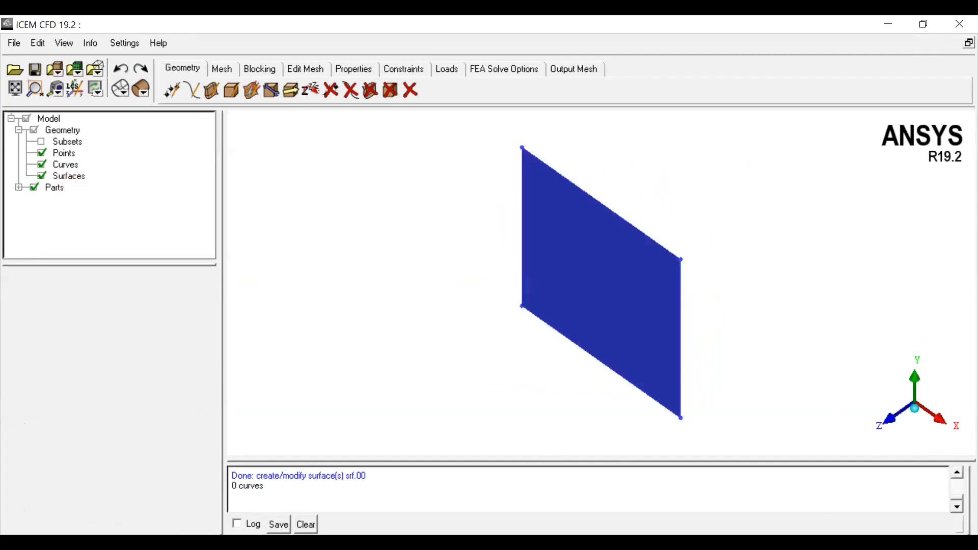
right_click(69, 177)
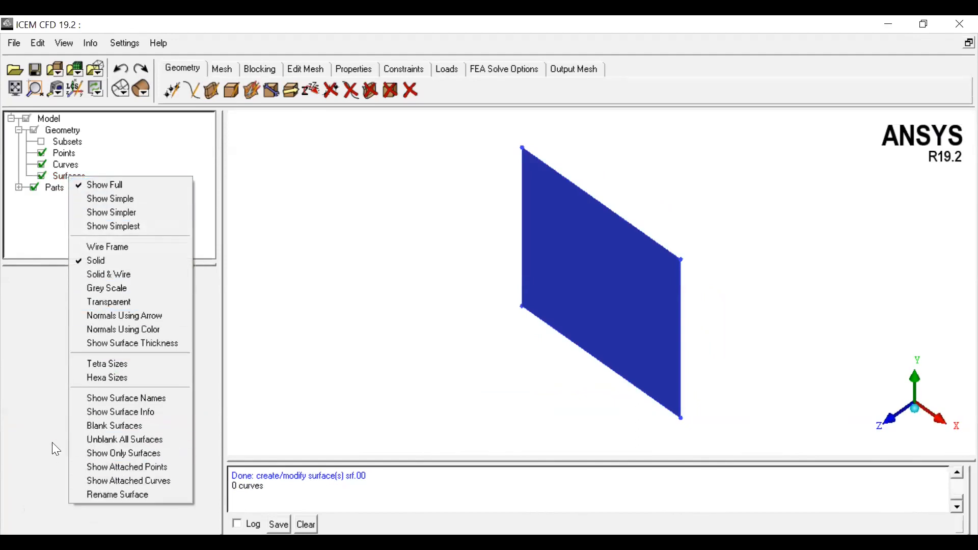
left_click(28, 442)
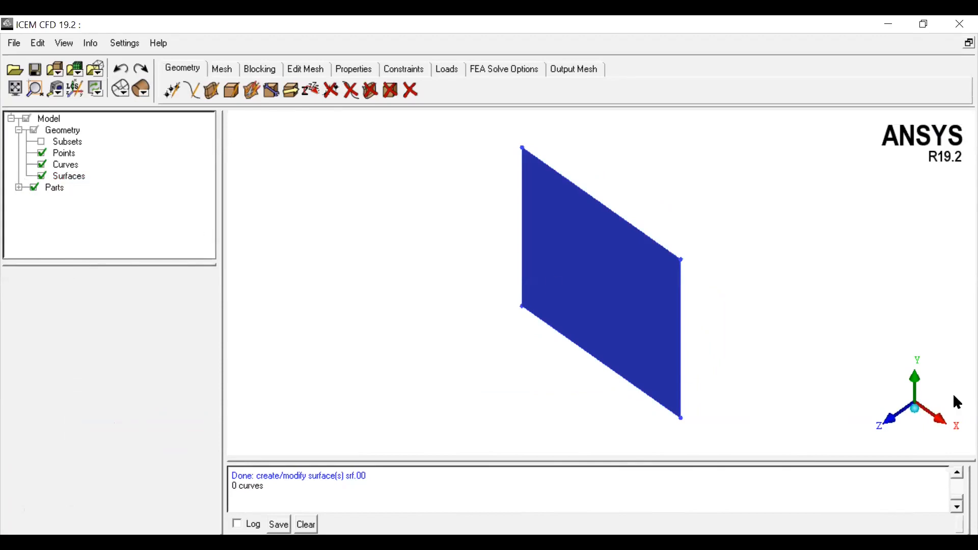
left_click(956, 425)
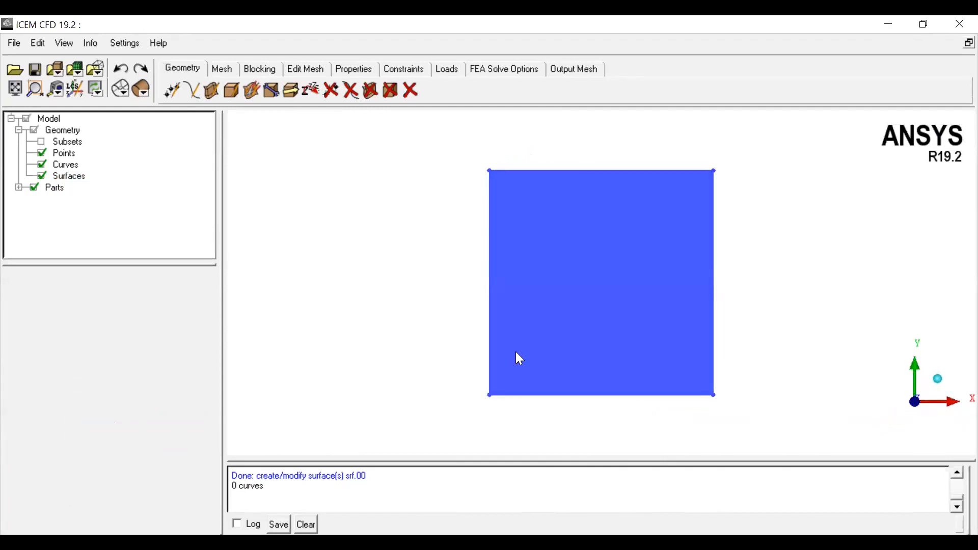
left_click(938, 379)
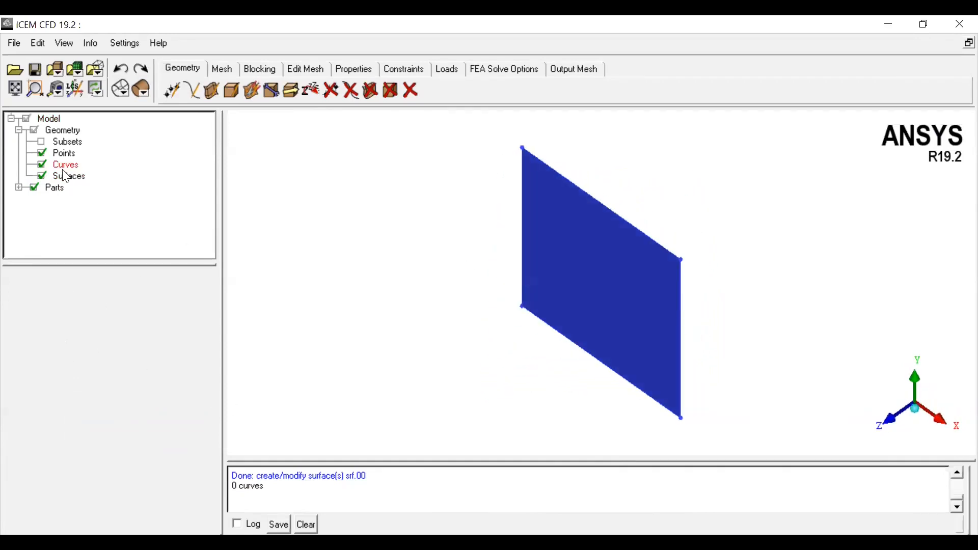
left_click(42, 178)
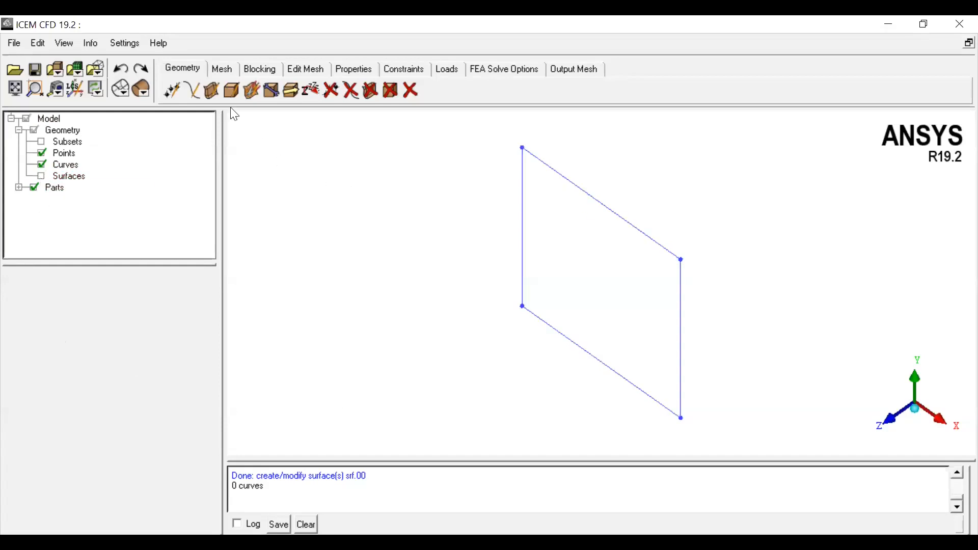
Step: Create a point at the Center of 3 Points from three corners of the square
left_click(174, 96)
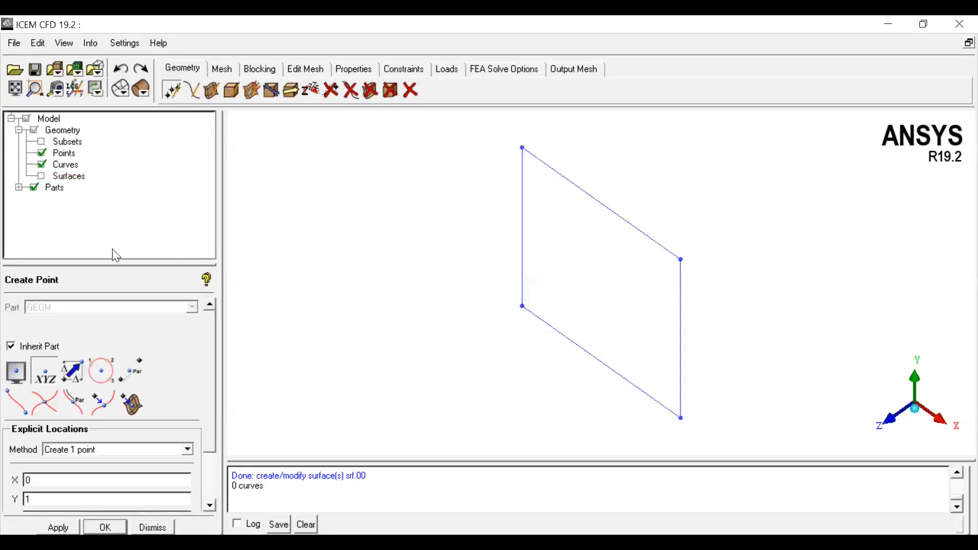
left_click_drag(101, 263, 103, 208)
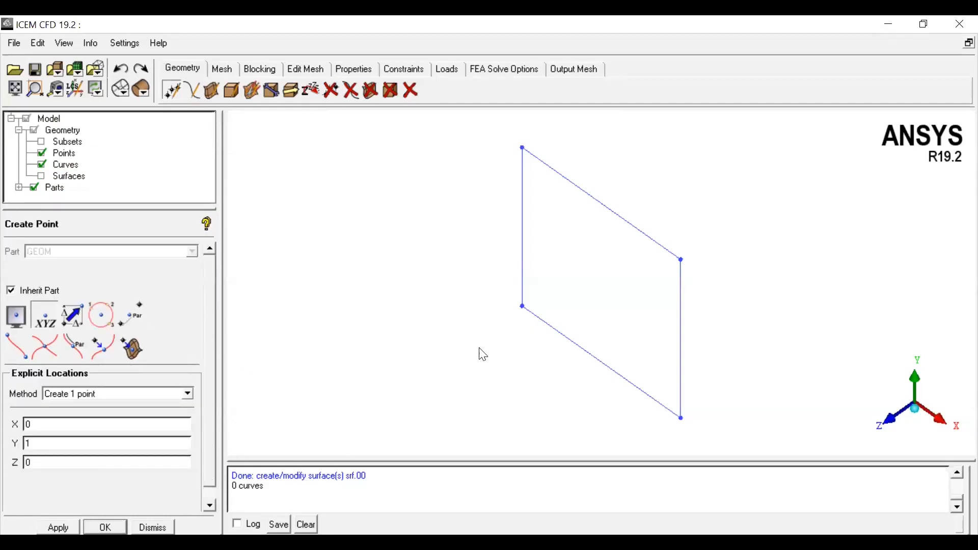
scroll(668, 351, "down", 1)
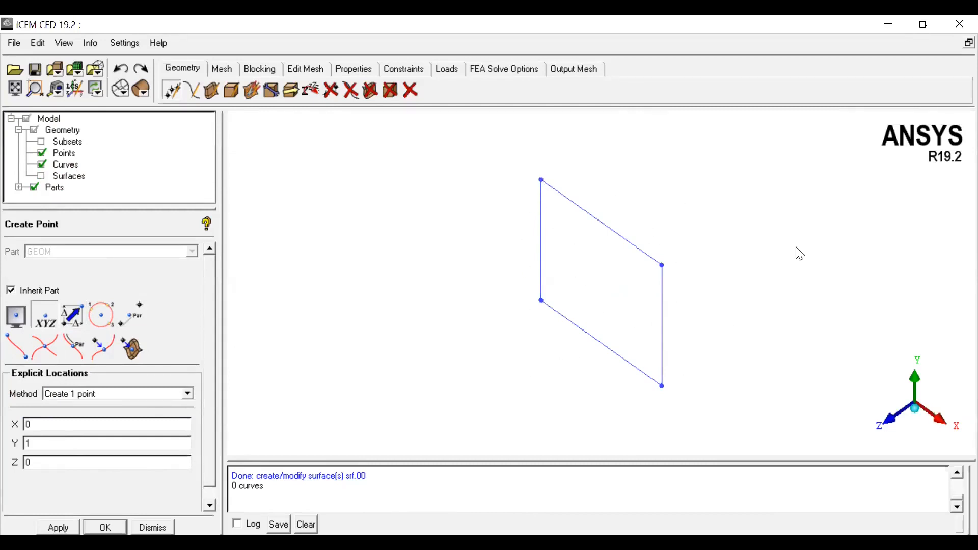
left_click(101, 320)
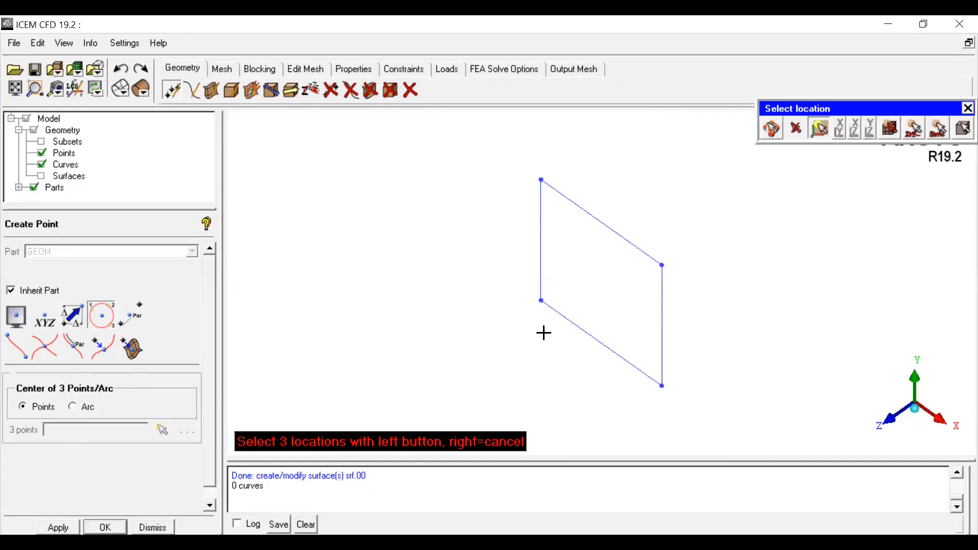
left_click(541, 179)
left_click(541, 301)
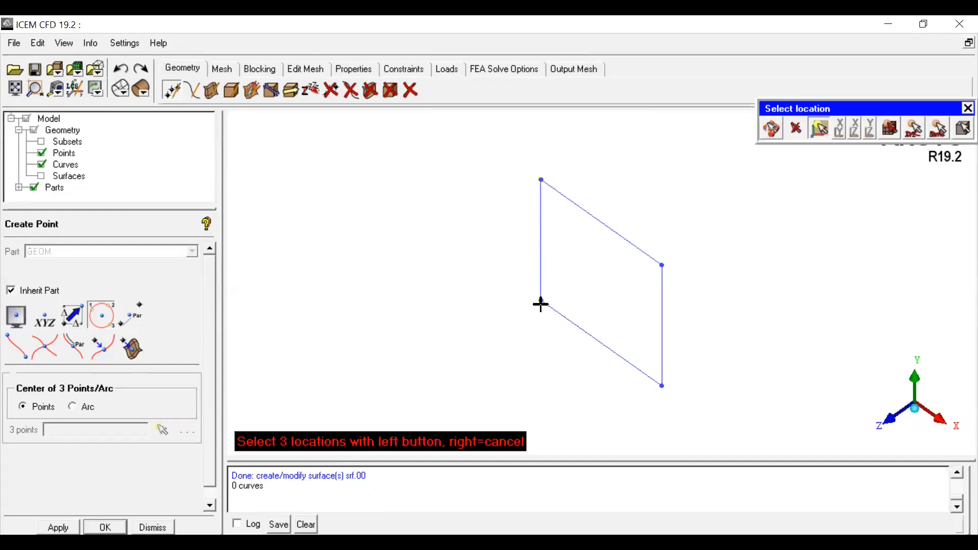
left_click(662, 385)
left_click(773, 133)
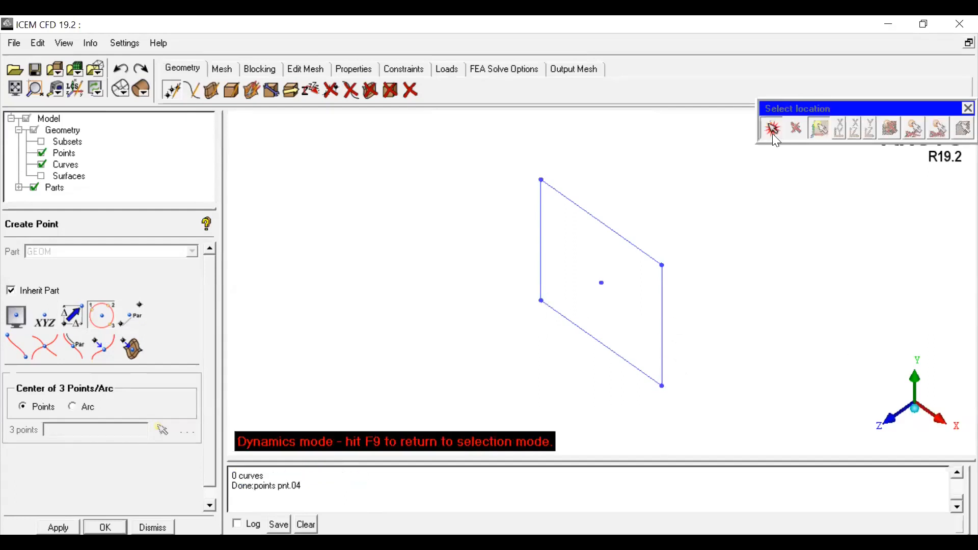
left_click_drag(888, 415, 892, 421)
left_click(892, 424)
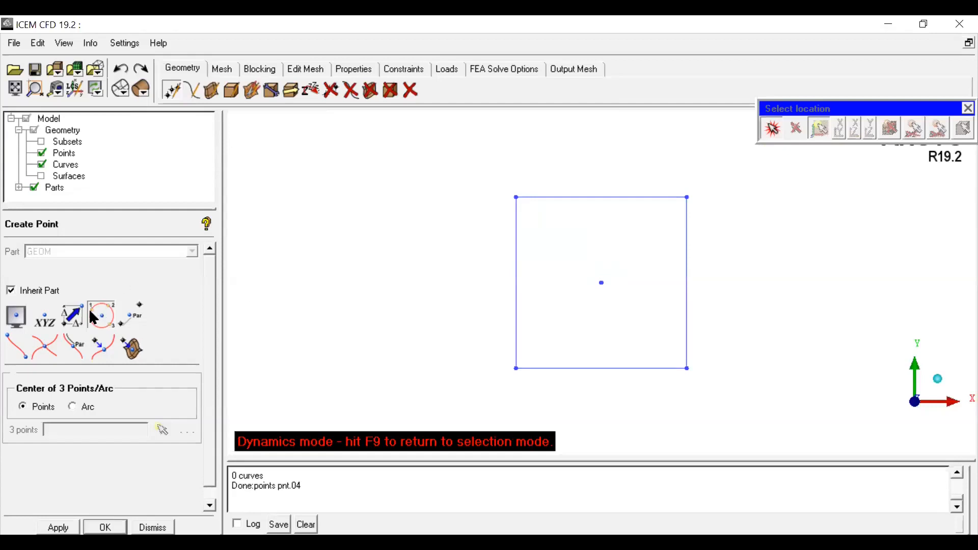
left_click(774, 132)
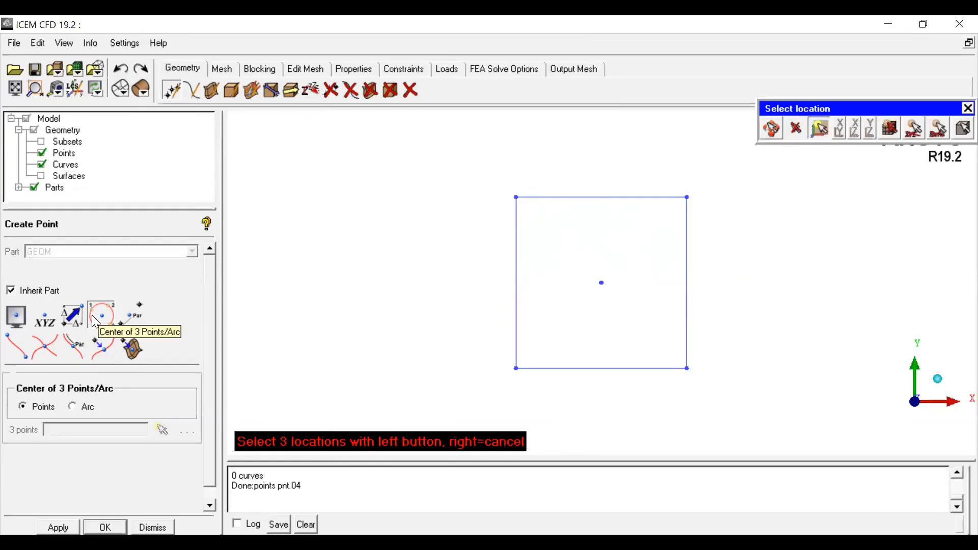
left_click(772, 133)
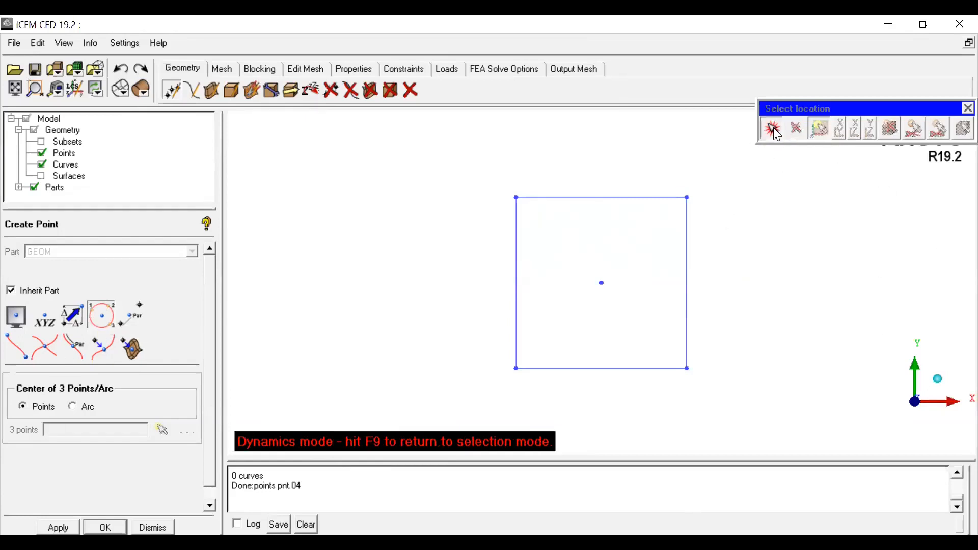
Step: Orbit the view around the square and its center point to inspect it, then close the point creation panel
left_click_drag(941, 388, 685, 262)
left_click_drag(734, 319, 957, 390)
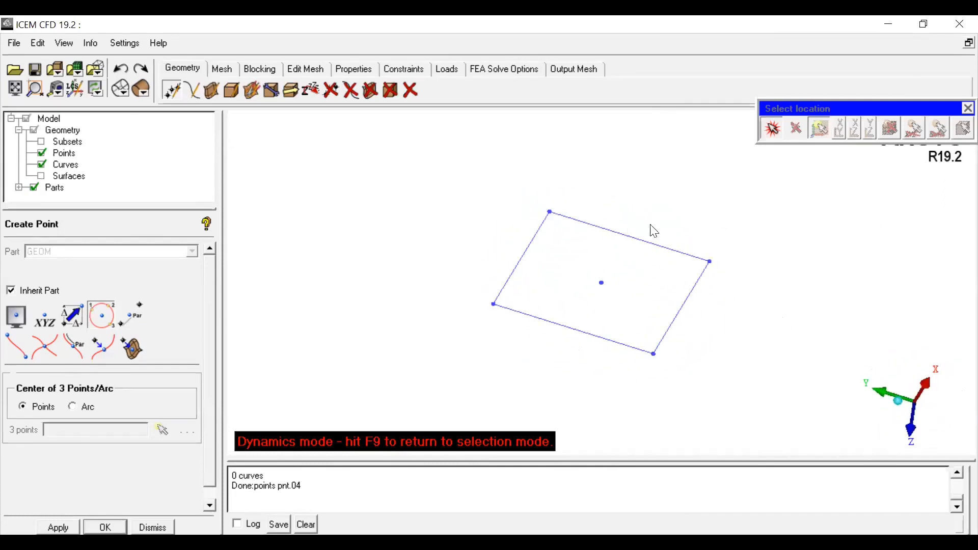
left_click_drag(690, 296, 610, 276)
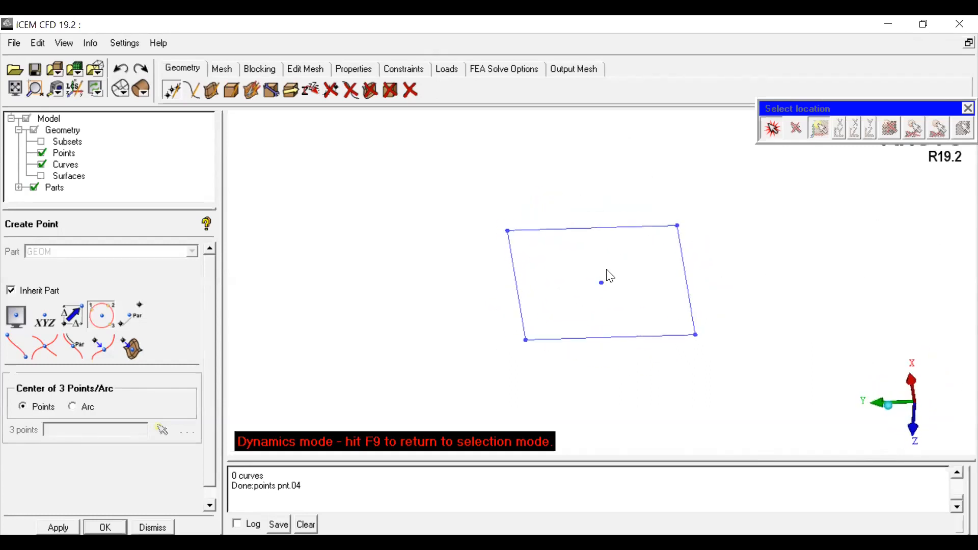
left_click(890, 409)
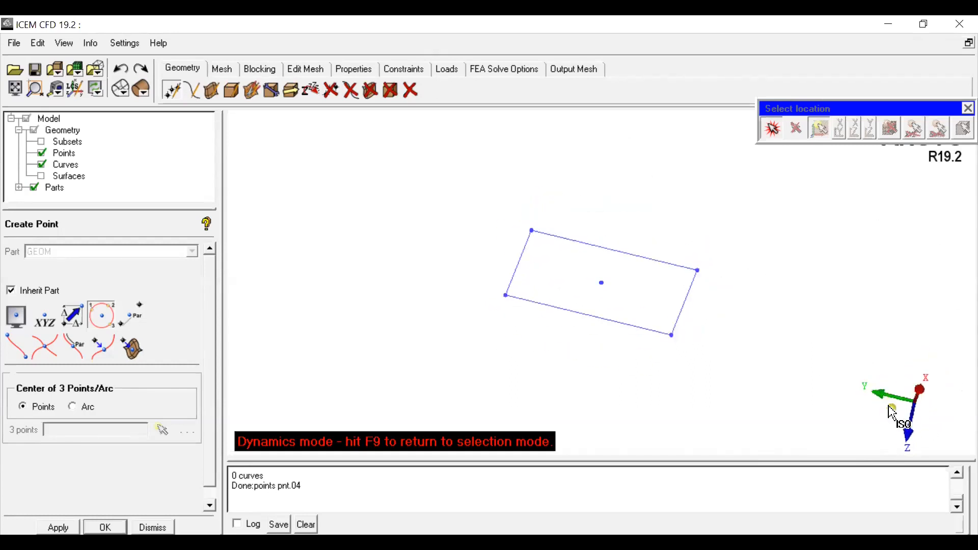
left_click(892, 411)
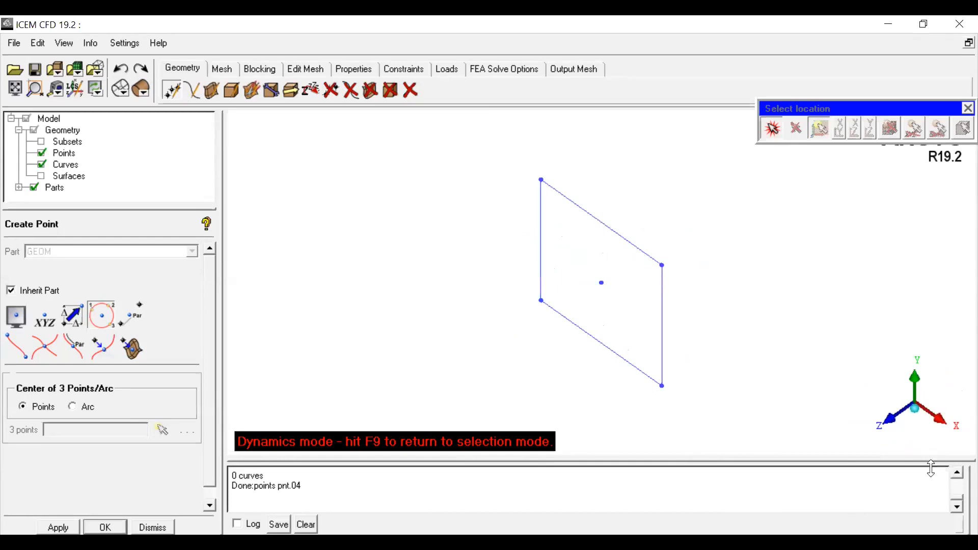
left_click(892, 429)
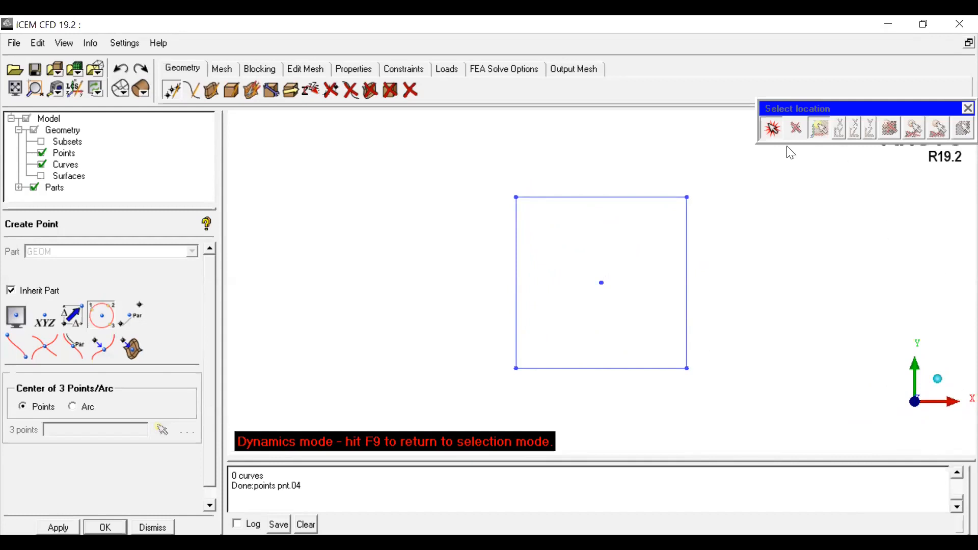
left_click(771, 132)
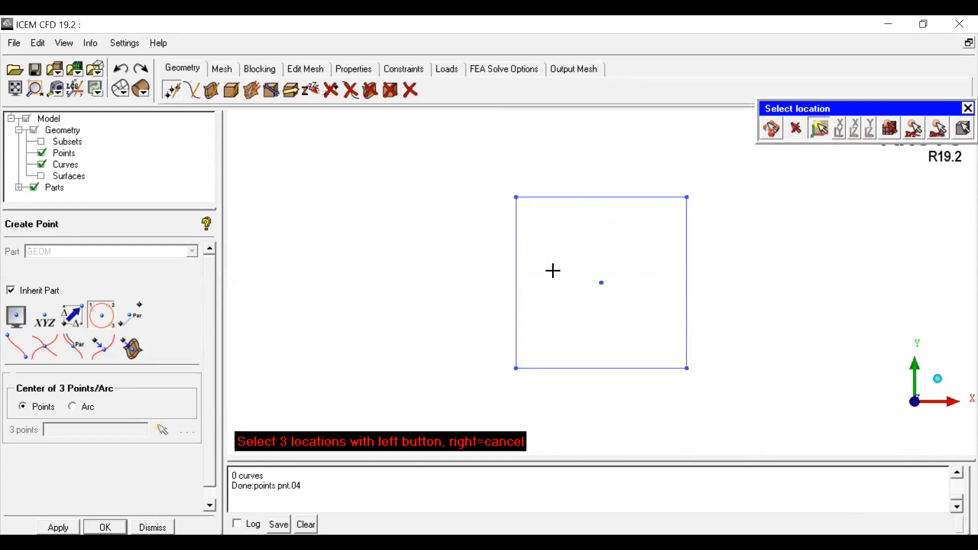
left_click(153, 528)
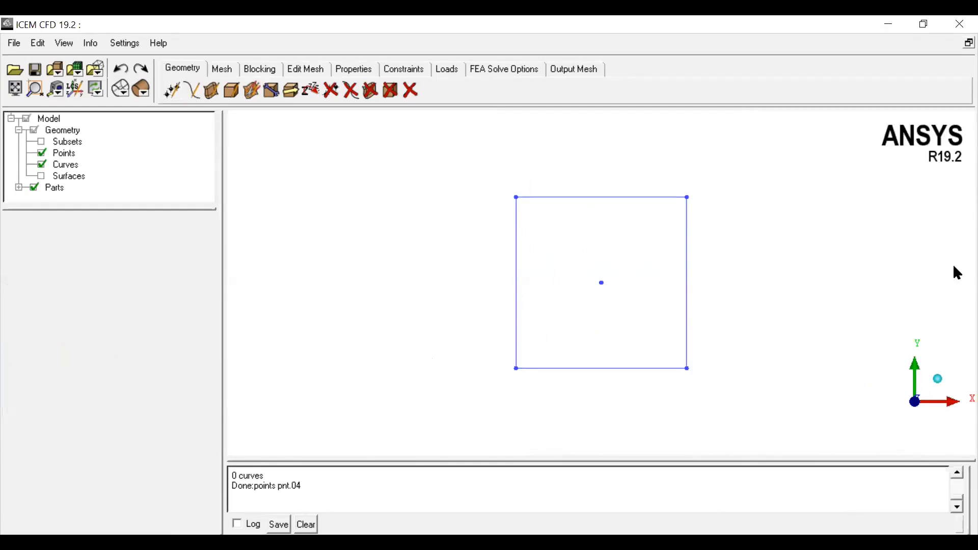
Step: Create a point offset from the square's center point by DZ -10 using Base Point and Delta
left_click(943, 389)
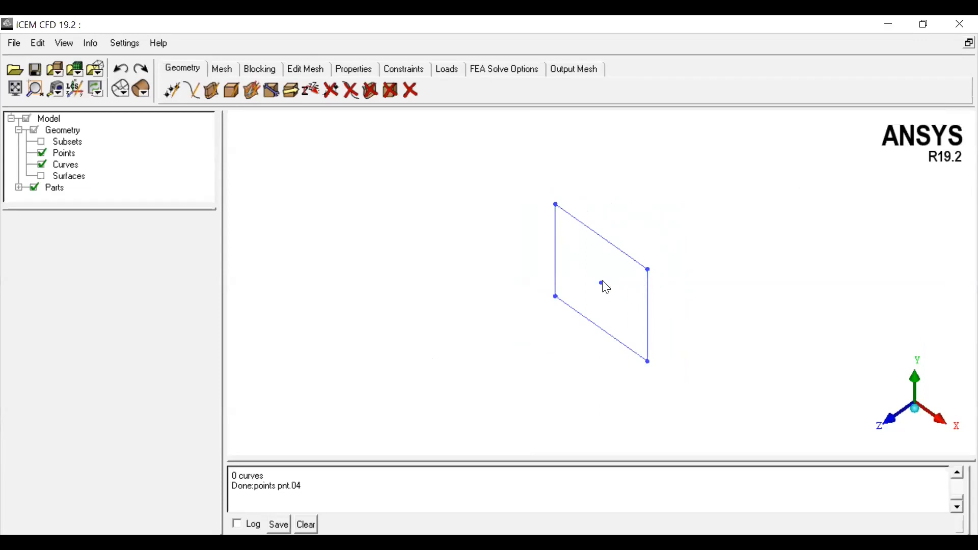
left_click(171, 90)
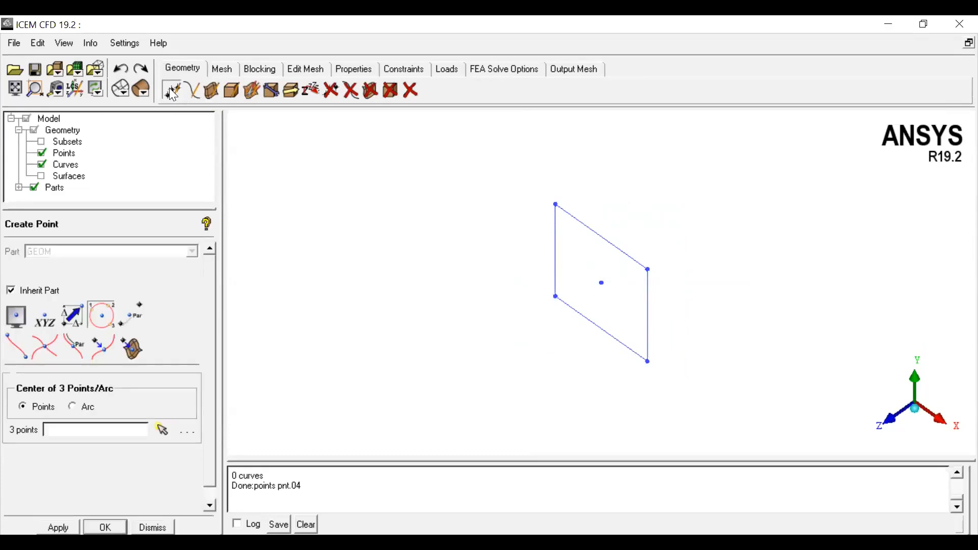
left_click(75, 314)
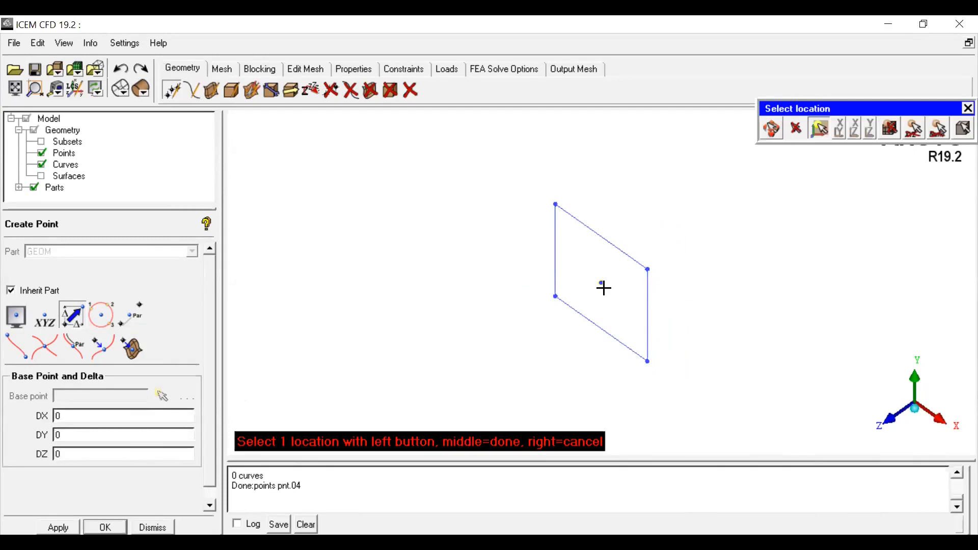
scroll(607, 292, "up", 5)
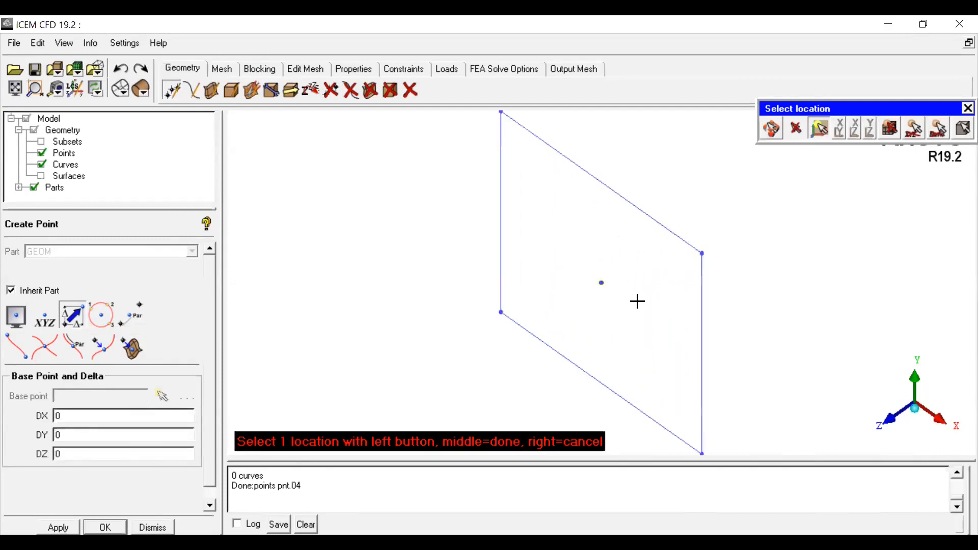
scroll(603, 288, "up", 3)
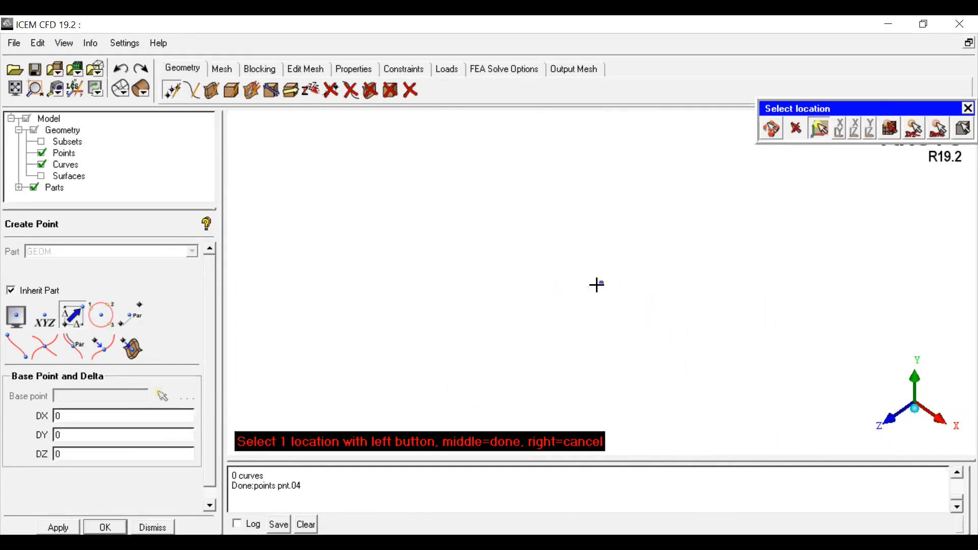
scroll(601, 323, "down", 2)
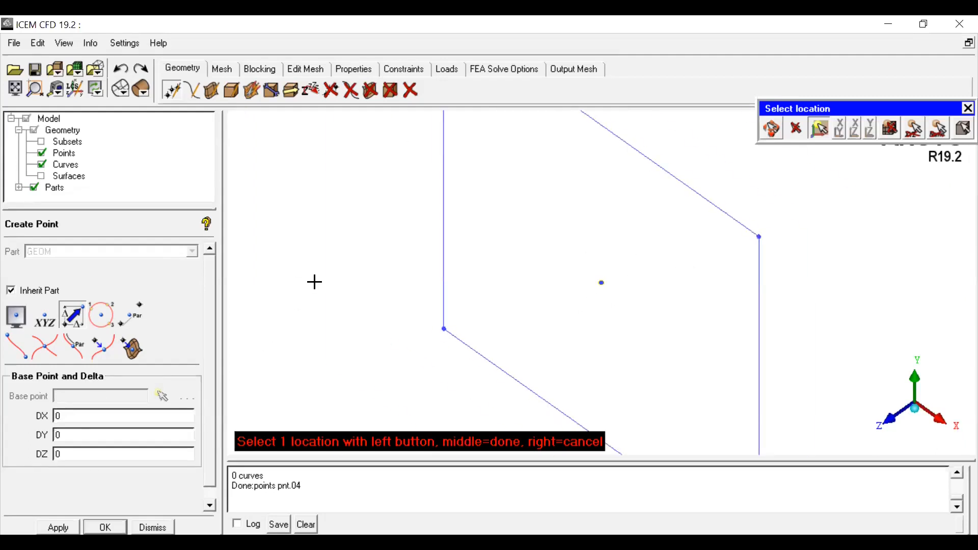
scroll(616, 352, "down", 2)
scroll(616, 352, "down", 1)
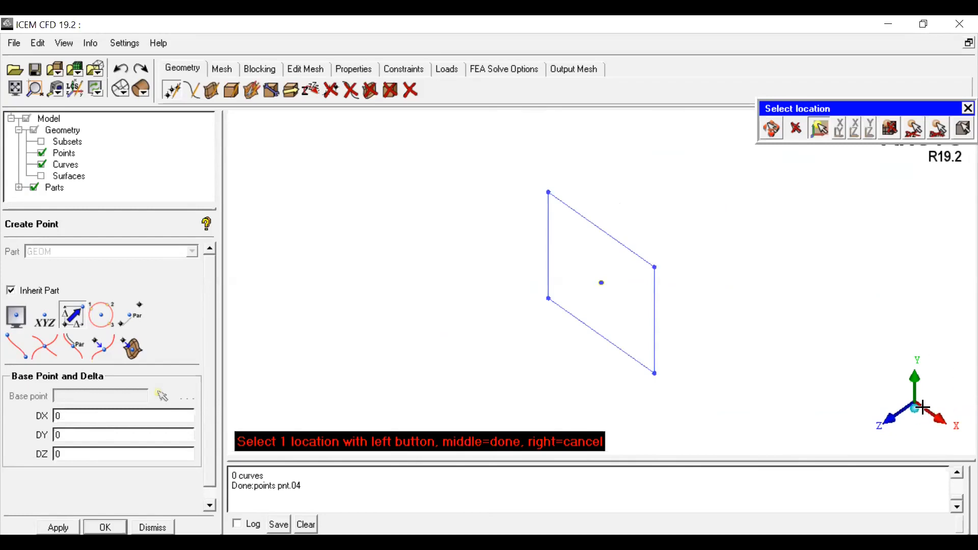
double_click(86, 457)
key("BackSpace")
type("-10")
left_click(448, 270)
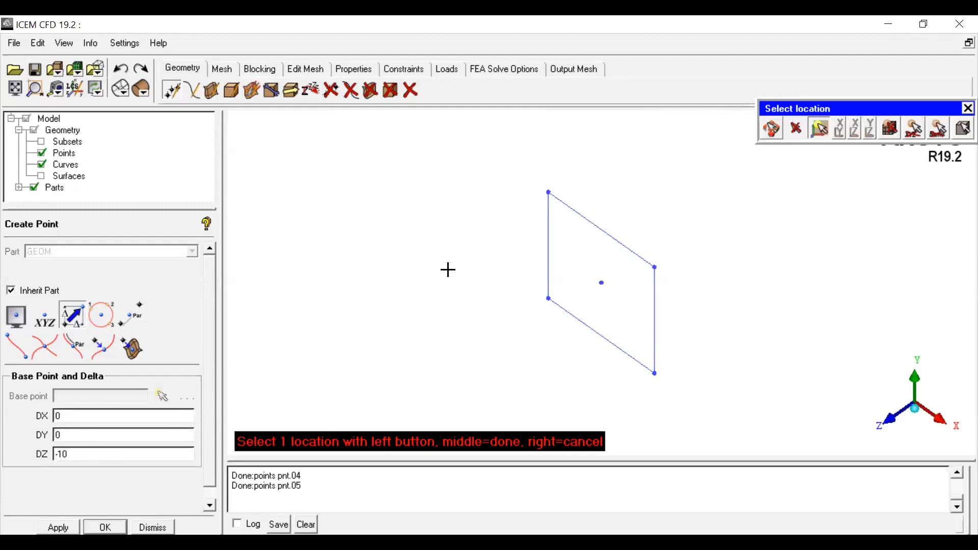
Step: Fit, zoom and orbit the view to inspect the new offset point relative to the square
left_click(15, 89)
scroll(706, 255, "down", 3)
scroll(733, 214, "up", 2)
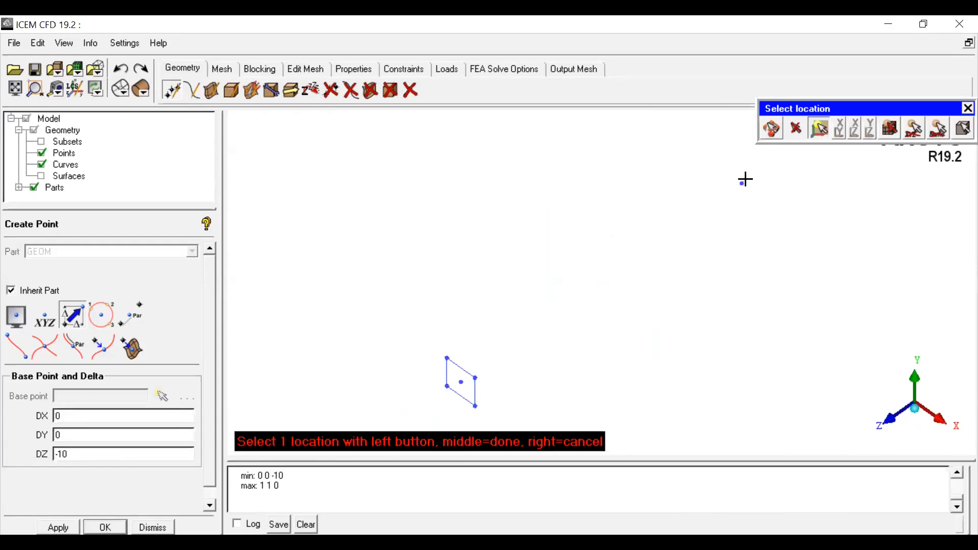
left_click(461, 382)
left_click(65, 310)
left_click(783, 130)
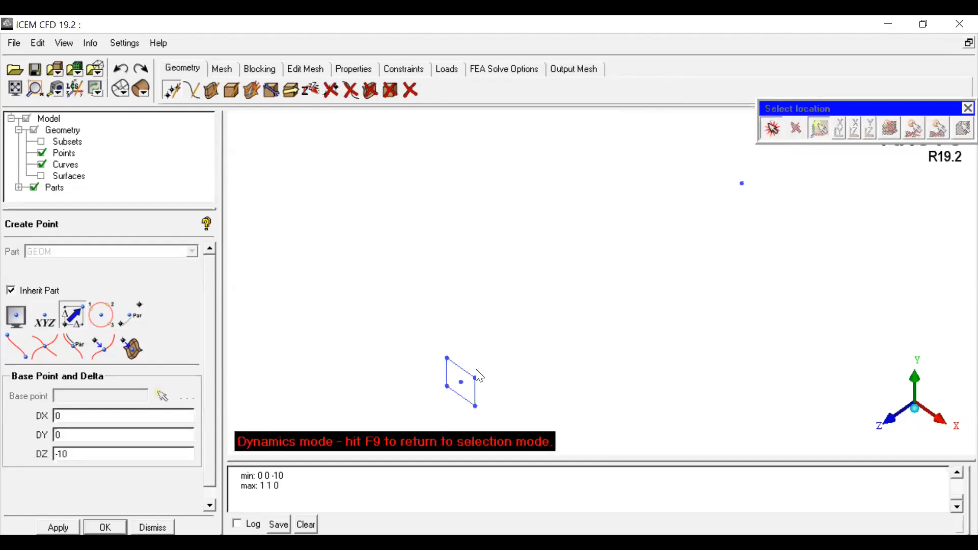
middle_click_drag(475, 395, 540, 291)
scroll(551, 278, "up", 3)
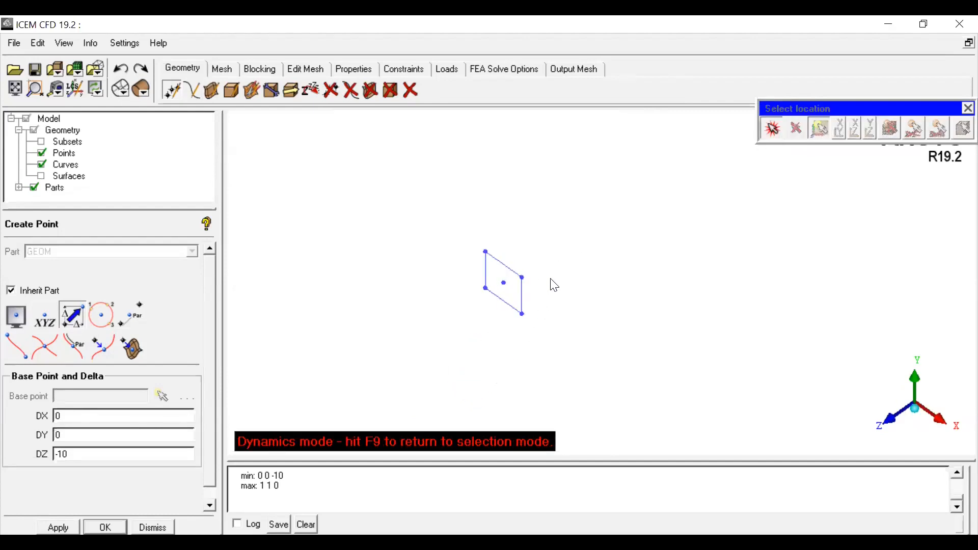
middle_click_drag(509, 277, 533, 287)
scroll(532, 286, "up", 3)
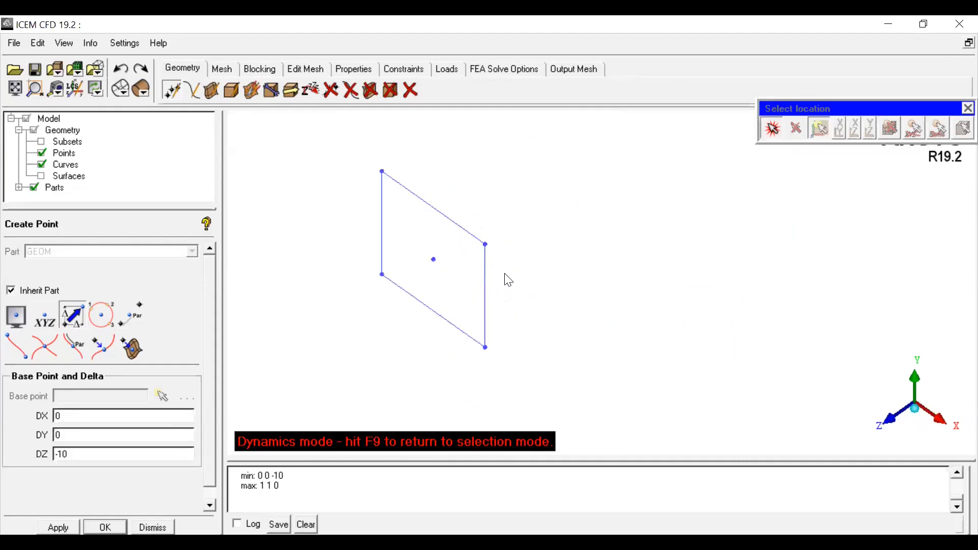
middle_click_drag(518, 284, 590, 237)
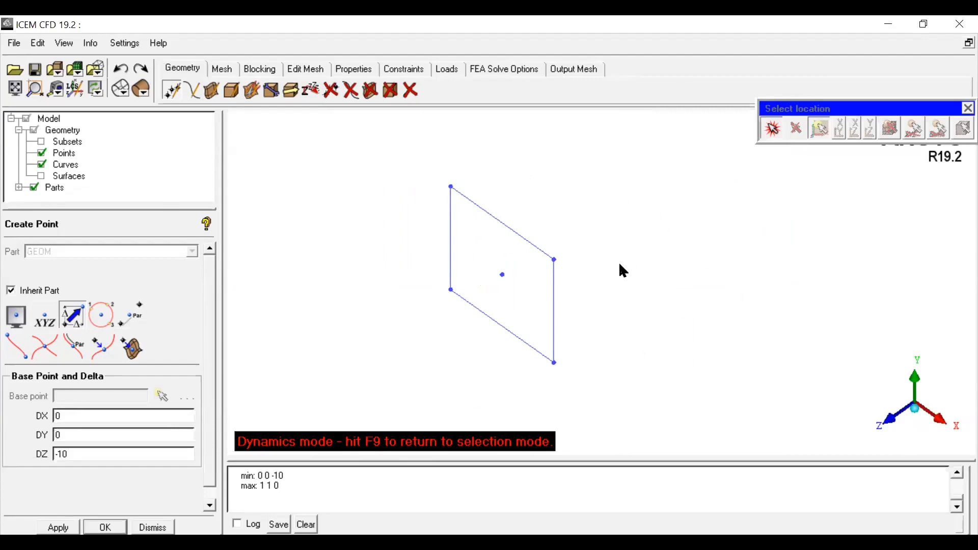
scroll(767, 144, "down", 2)
scroll(678, 316, "up", 4)
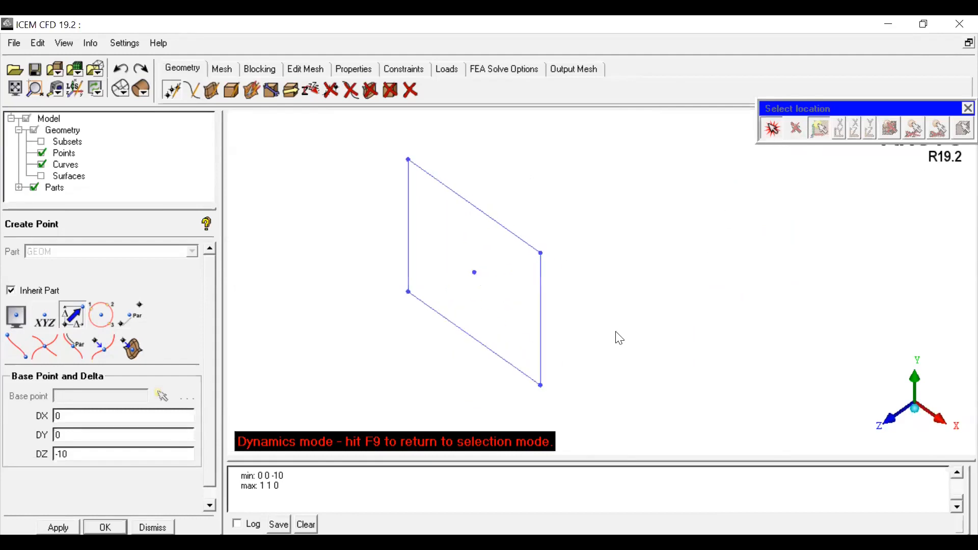
Step: Create a point offset from the square's center point by DZ 10
left_click(771, 131)
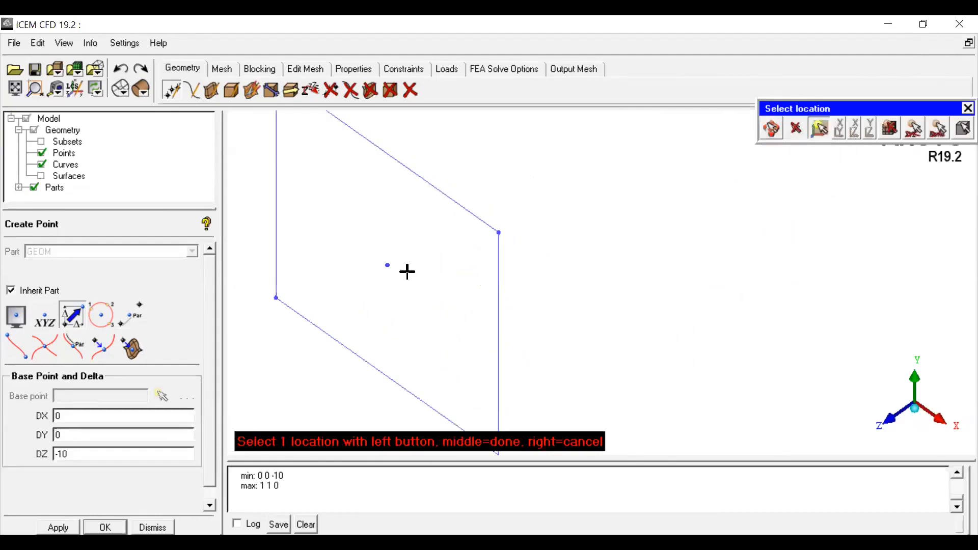
left_click(389, 266)
left_click(61, 454)
middle_click(547, 210)
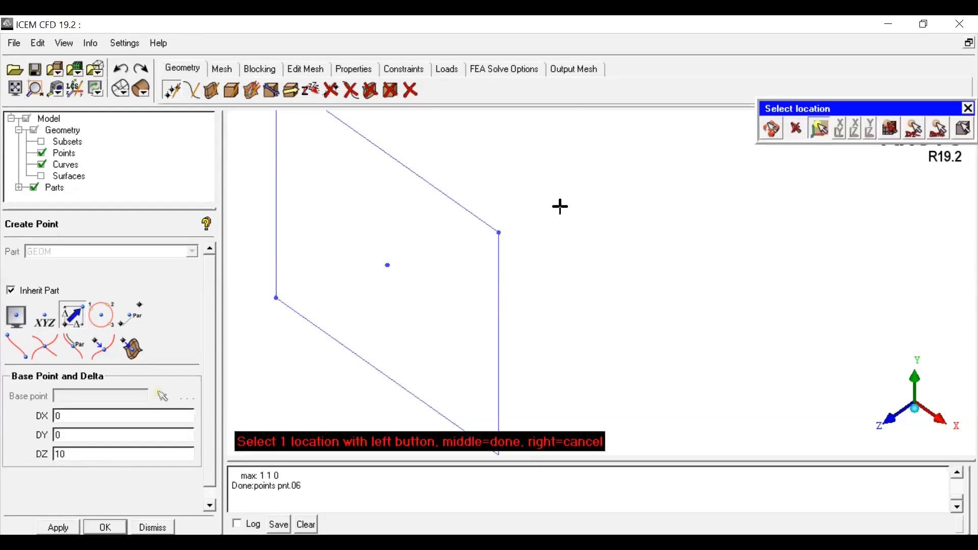
left_click(16, 88)
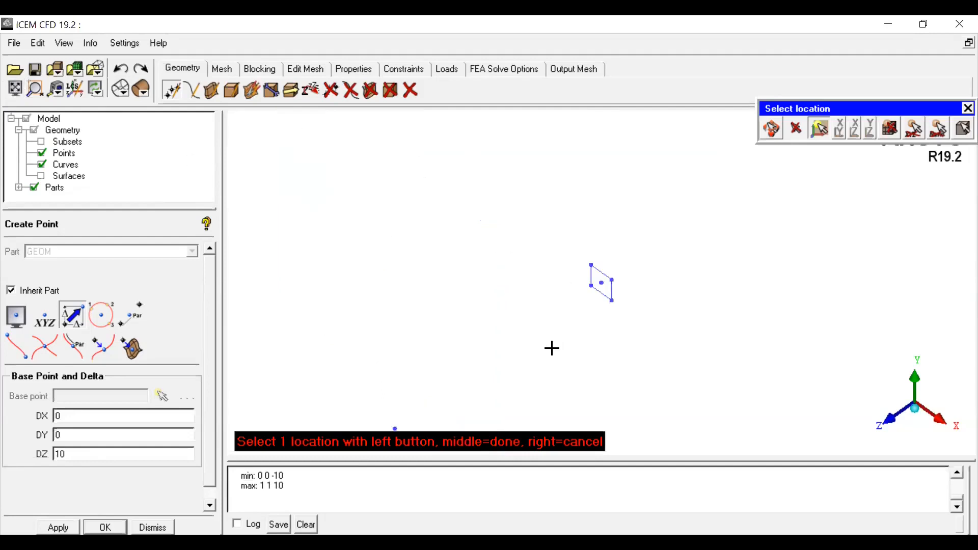
scroll(566, 361, "down", 3)
Step: Delete the point offset by DZ 10 from the square's center
left_click(332, 92)
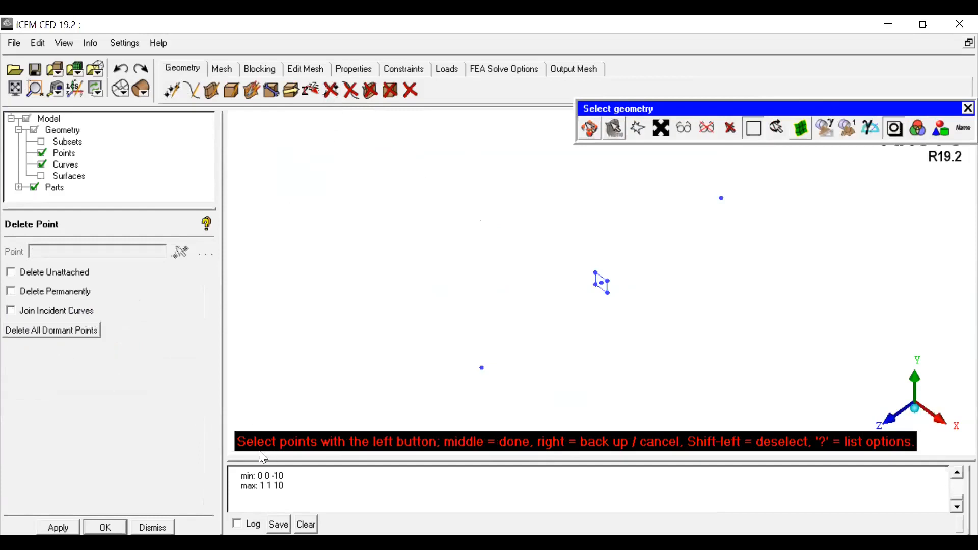
left_click(483, 369)
scroll(506, 396, "up", 2)
scroll(494, 396, "down", 1)
middle_click(442, 395)
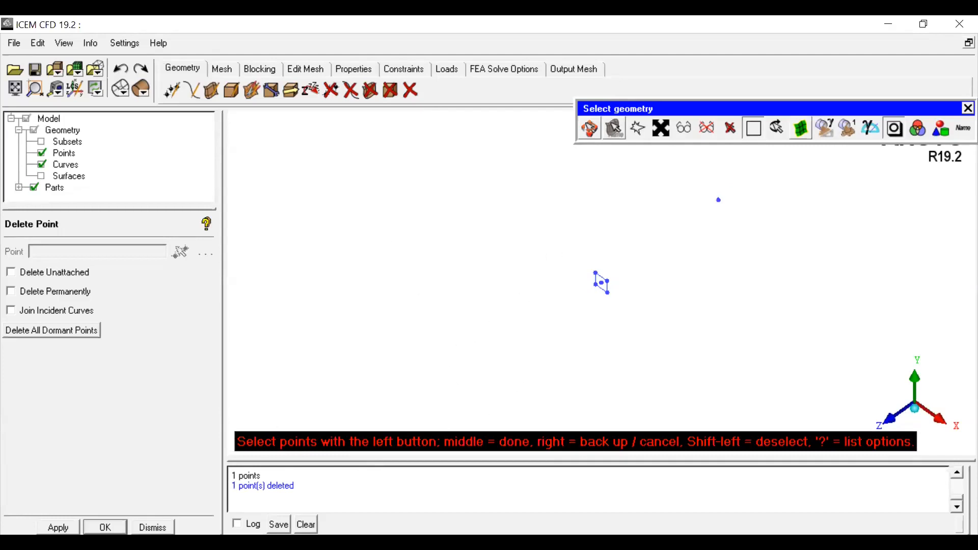
left_click(331, 90)
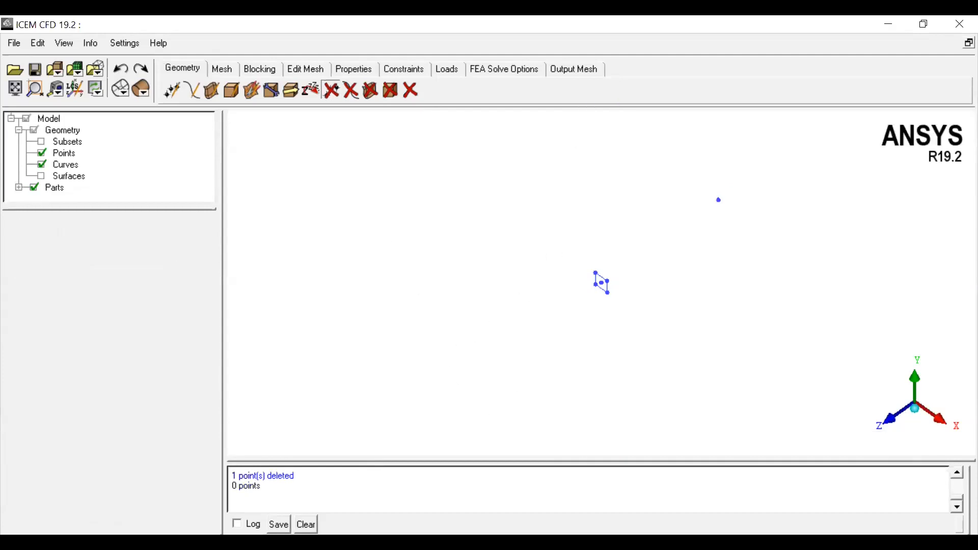
left_click(21, 90)
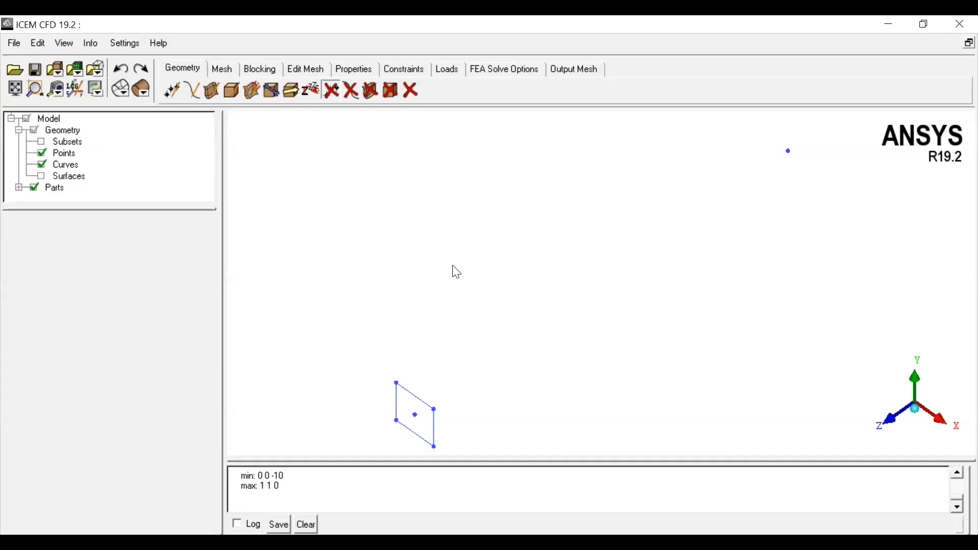
Step: Create points offset by DZ -10 from the square's corner points using Base Point and Delta
left_click(182, 91)
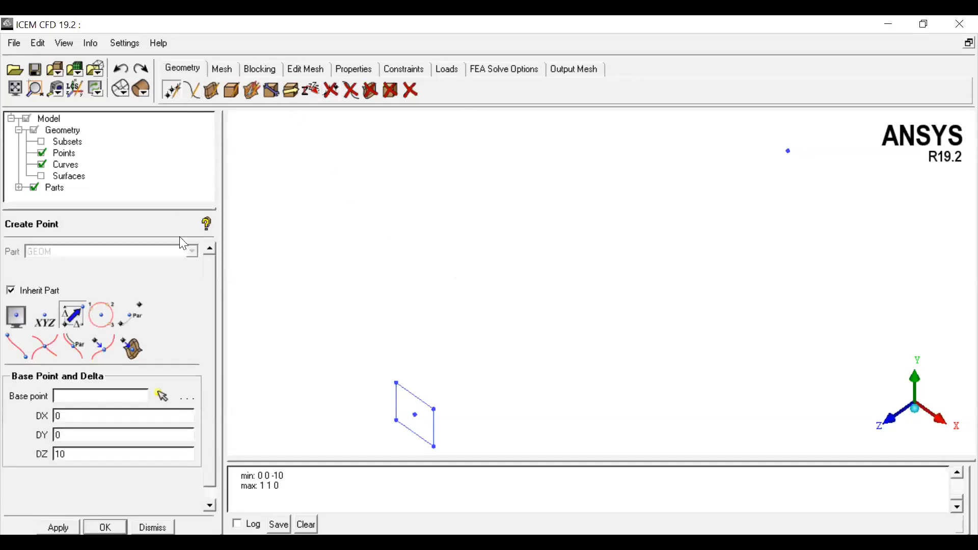
left_click(76, 322)
scroll(532, 360, "down", 1)
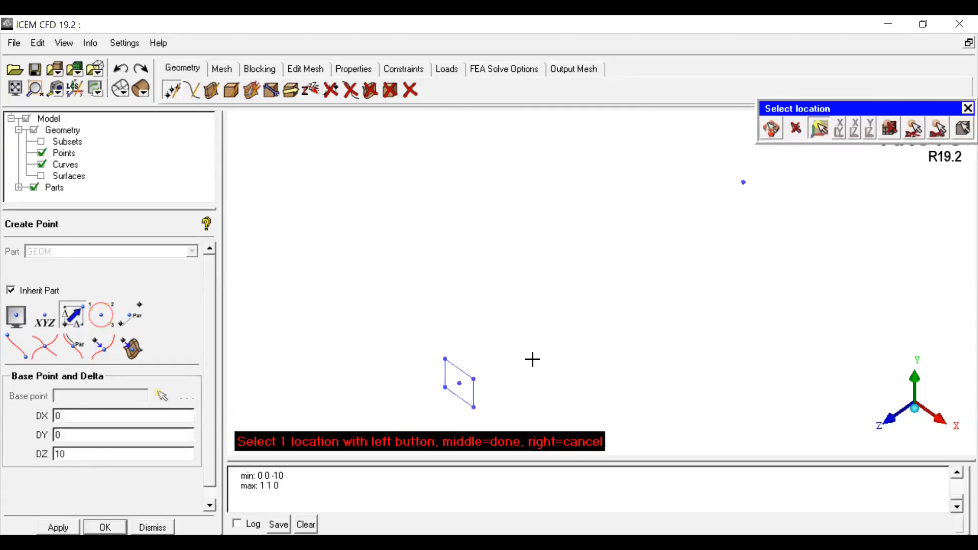
left_click(442, 358)
type("-")
middle_click(374, 325)
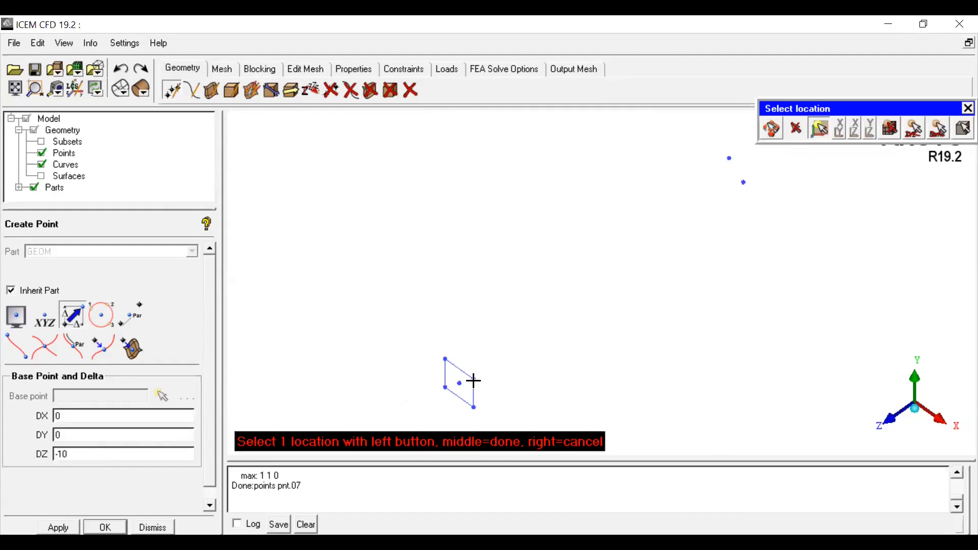
left_click(576, 360)
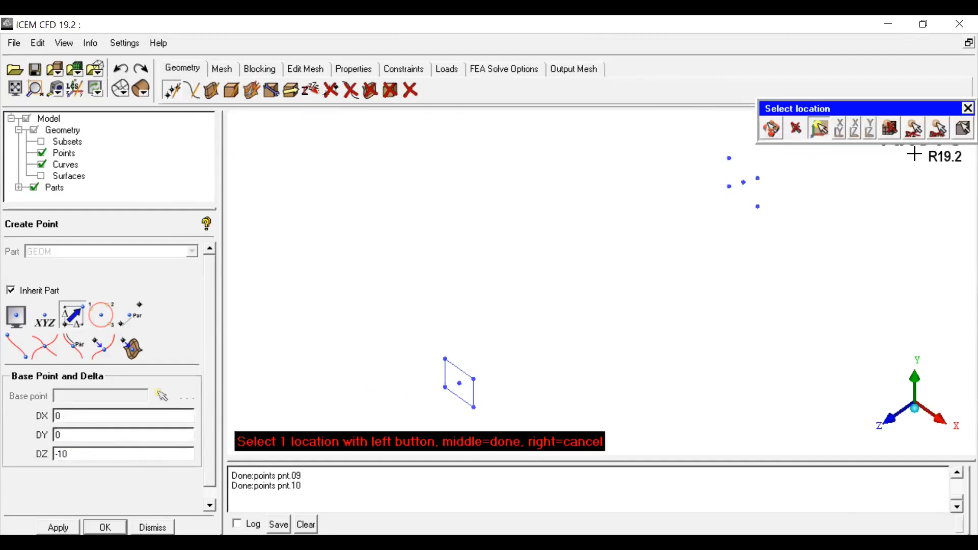
Step: Orbit, fit and zoom the view to inspect the offset corner points
left_click(773, 129)
left_click_drag(814, 255, 683, 204)
left_click_drag(693, 179, 532, 263)
middle_click_drag(529, 257, 545, 317)
left_click(15, 89)
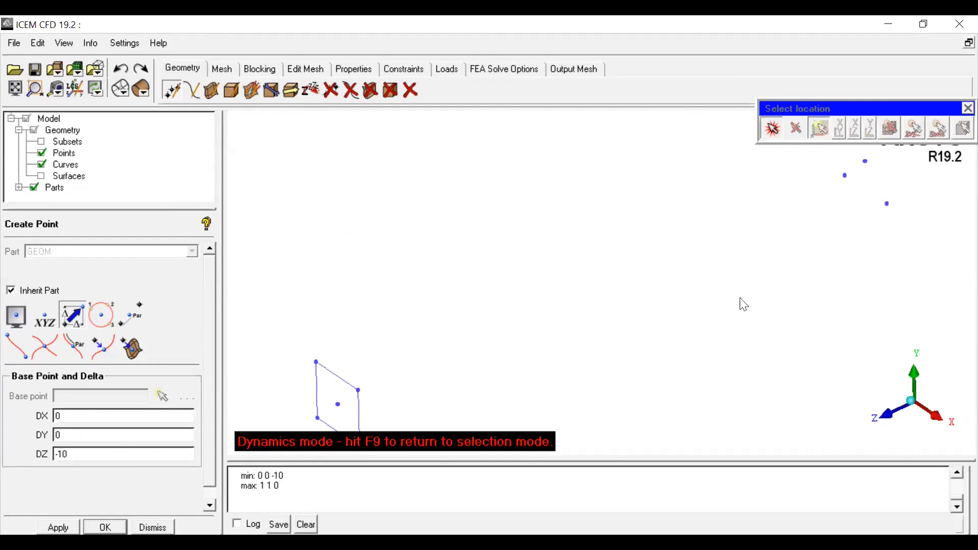
left_click(914, 407)
scroll(831, 375, "down", 2)
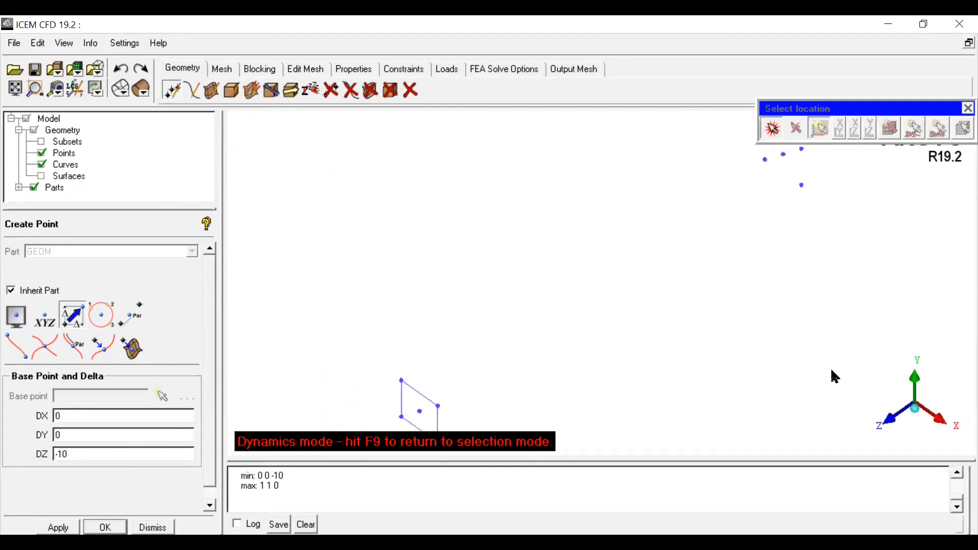
Step: Create four curves from points joining the offset corner points into a square
scroll(764, 344, "down", 3)
scroll(766, 350, "up", 3)
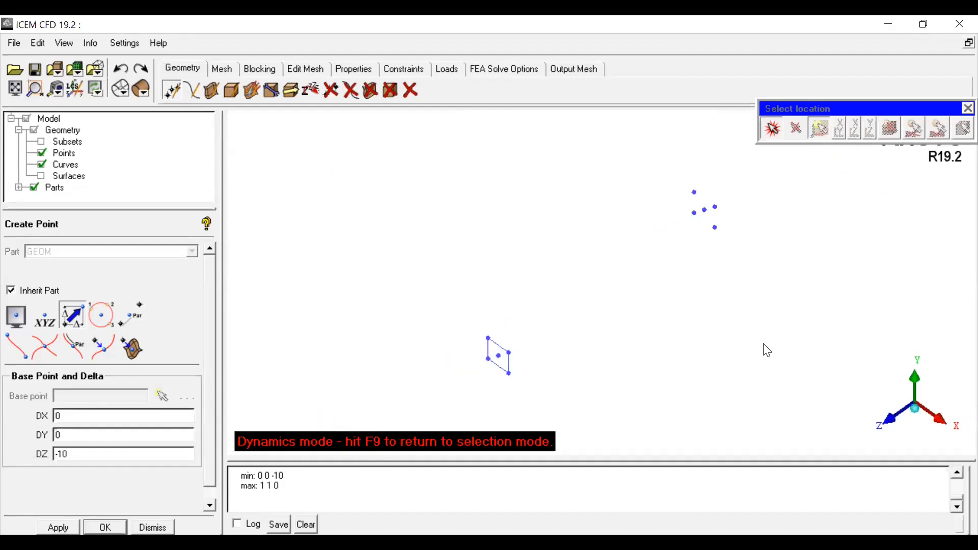
left_click(192, 91)
left_click(25, 316)
left_click(722, 192)
left_click(749, 211)
middle_click(747, 255)
left_click(749, 210)
left_click(748, 185)
middle_click(772, 207)
left_click(749, 185)
left_click(722, 166)
middle_click(717, 158)
left_click(722, 166)
left_click(721, 192)
middle_click(706, 214)
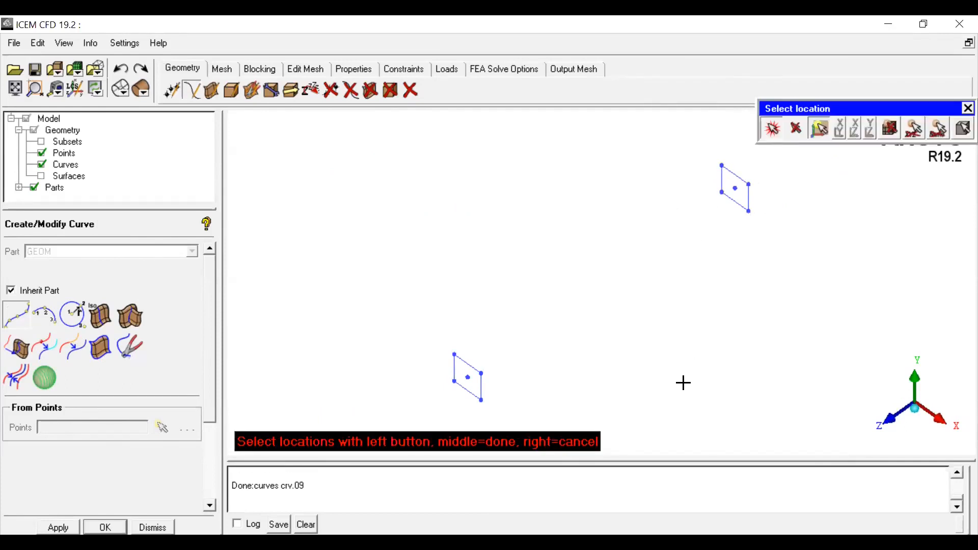
Step: Create four curves linking each original square corner to its offset corner point
left_click(454, 352)
left_click(722, 166)
middle_click(704, 279)
left_click(481, 373)
left_click(749, 184)
middle_click(753, 209)
left_click(481, 400)
left_click(749, 211)
middle_click(753, 218)
left_click(454, 381)
left_click(721, 193)
middle_click(752, 247)
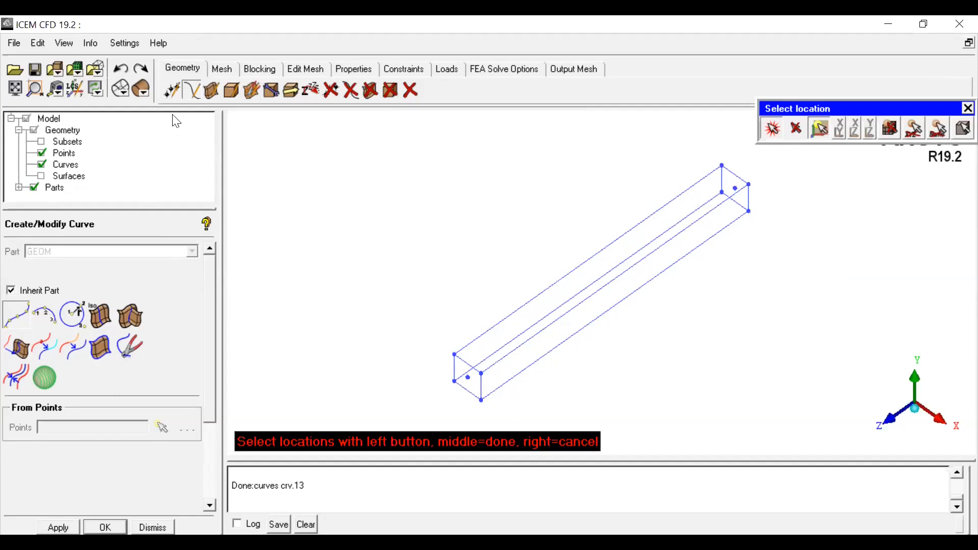
Step: Create three evenly spaced points between two corner points with the N point method, N points 3
left_click(172, 96)
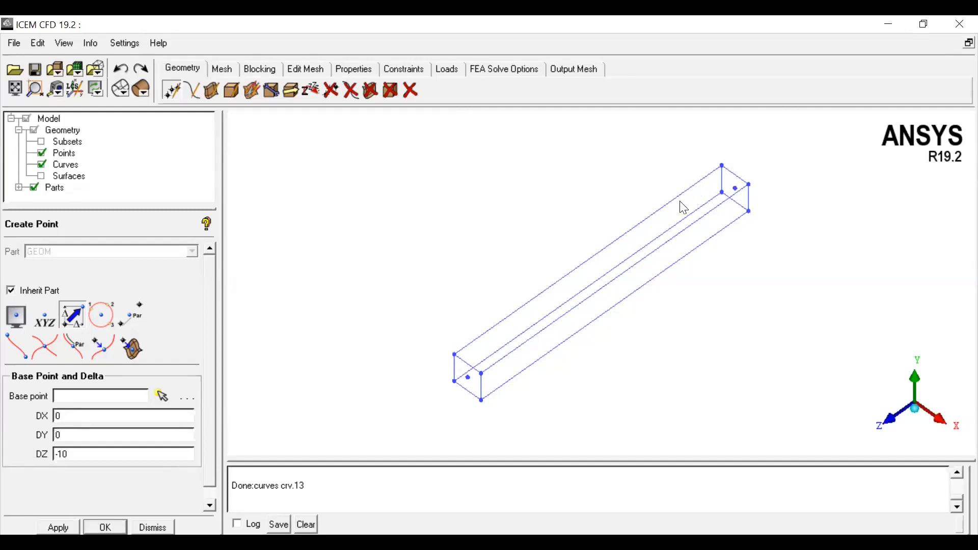
left_click(135, 314)
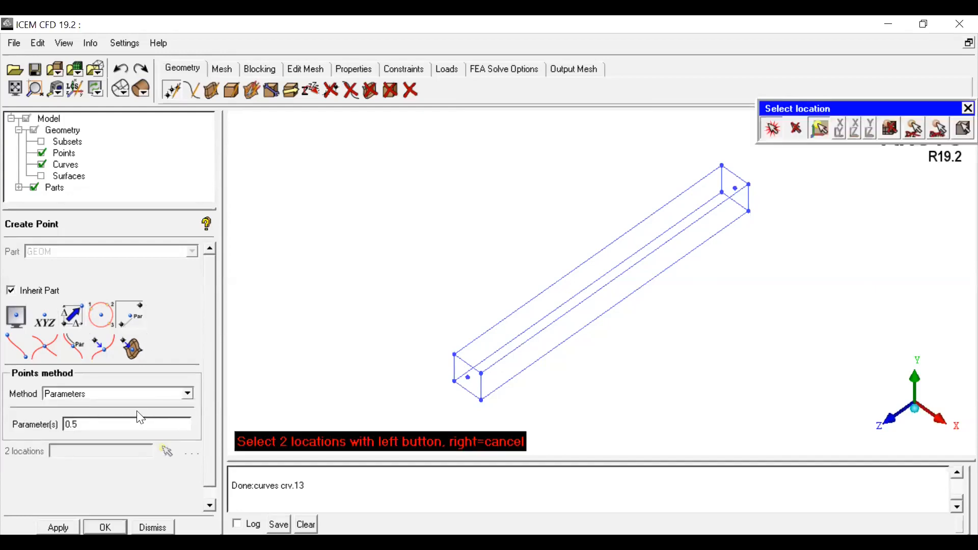
left_click(59, 401)
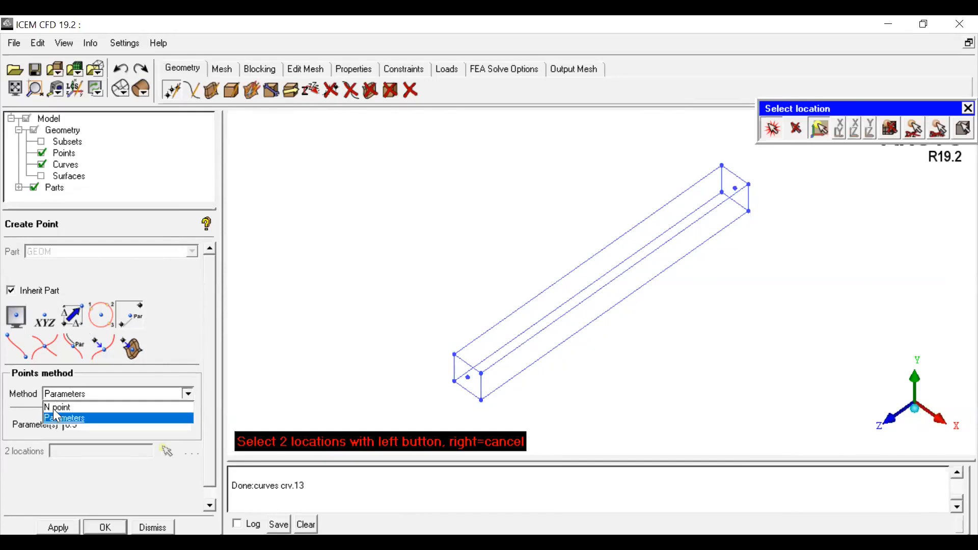
left_click(54, 408)
left_click_drag(65, 424, 42, 426)
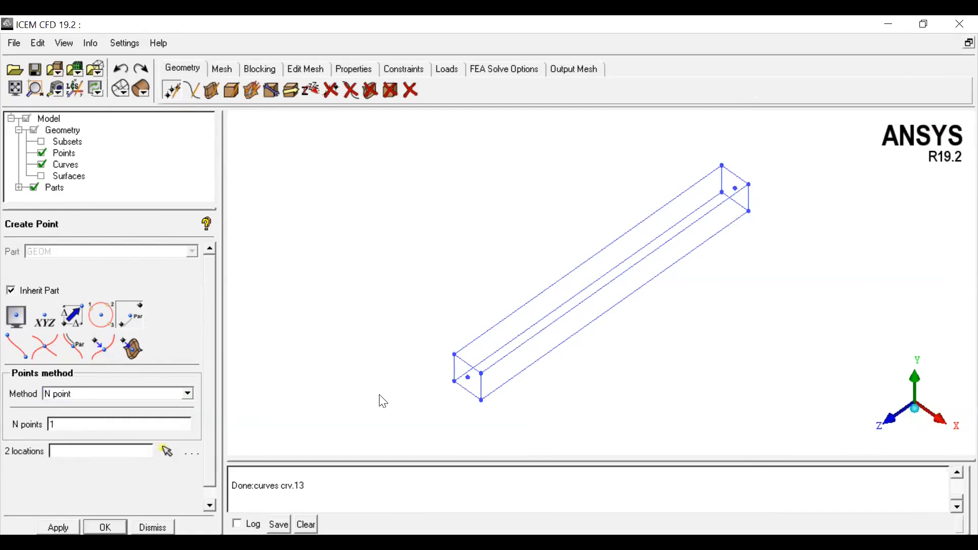
left_click_drag(93, 425, 7, 441)
type("3")
left_click(168, 451)
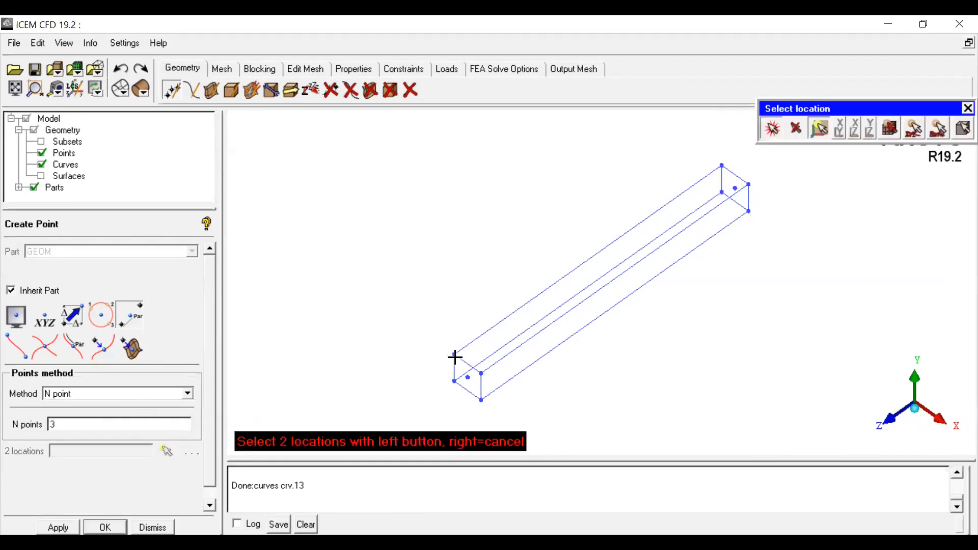
left_click(721, 164)
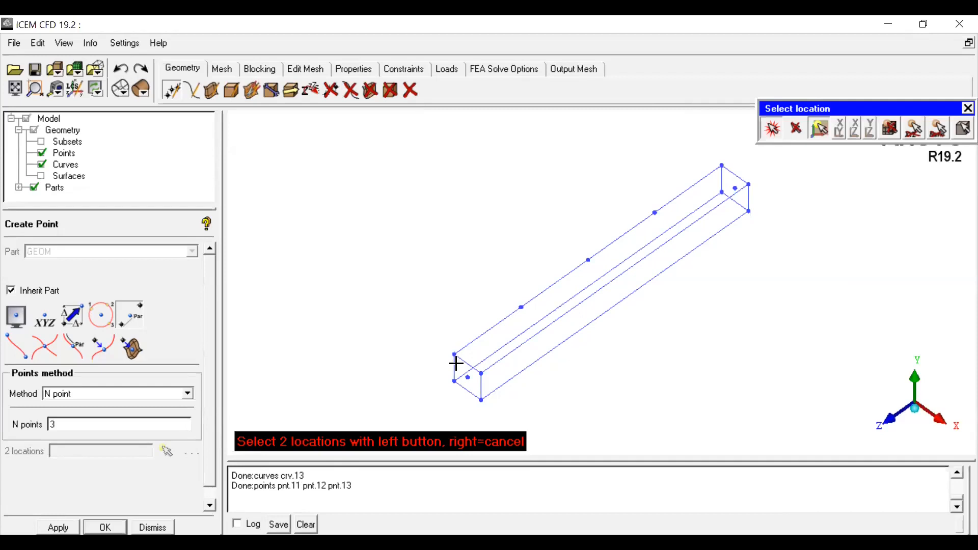
Step: Switch the two-location point method to Parameters and set the parameter to 3
left_click(188, 394)
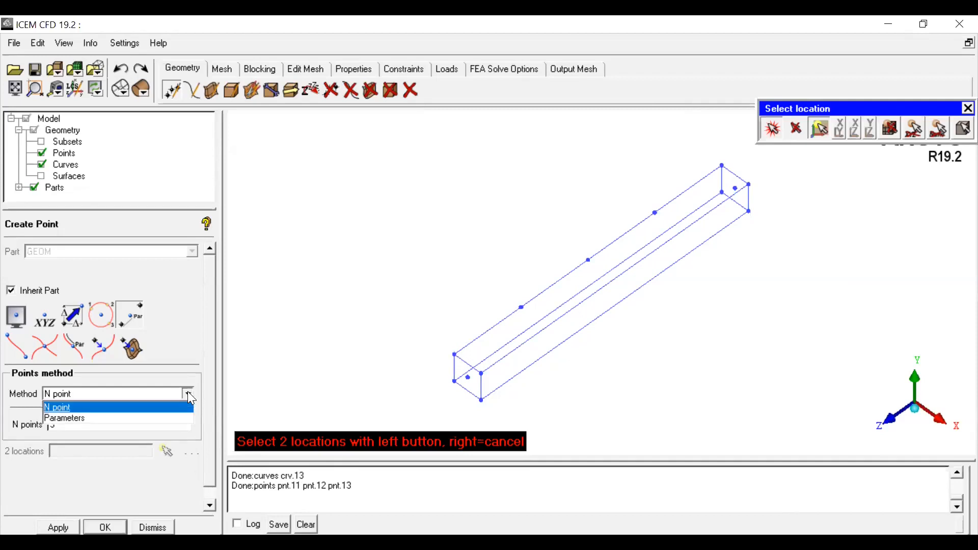
left_click(124, 419)
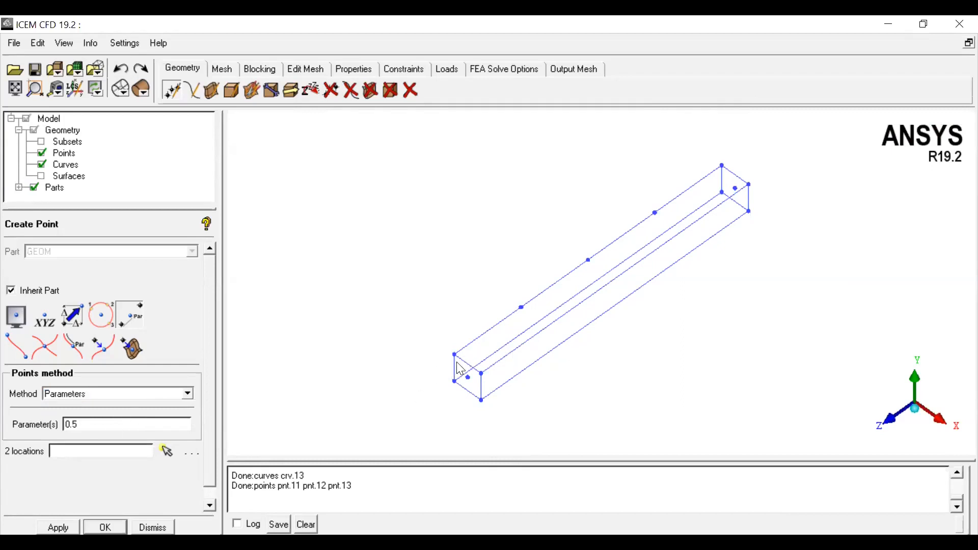
left_click_drag(116, 427, 31, 428)
type("3")
left_click(95, 394)
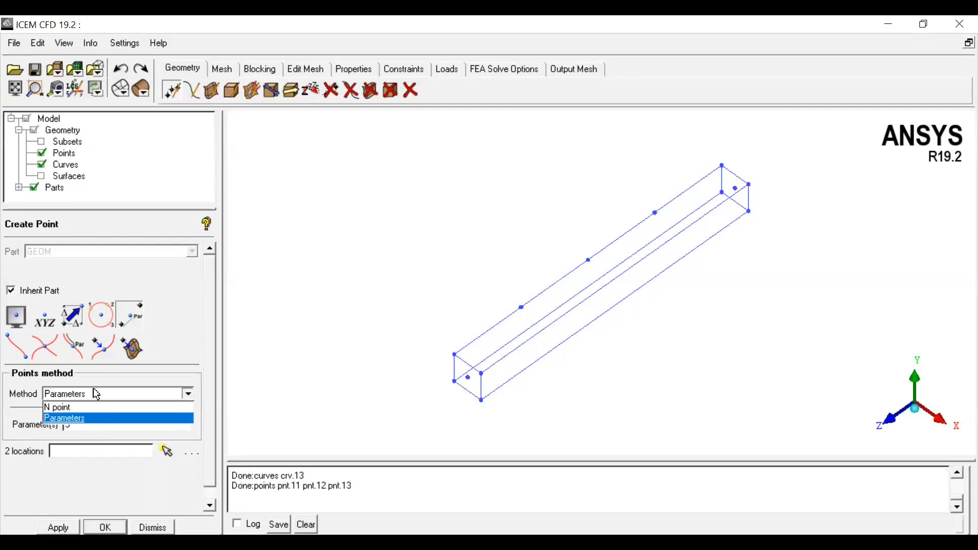
left_click(87, 417)
left_click(90, 424)
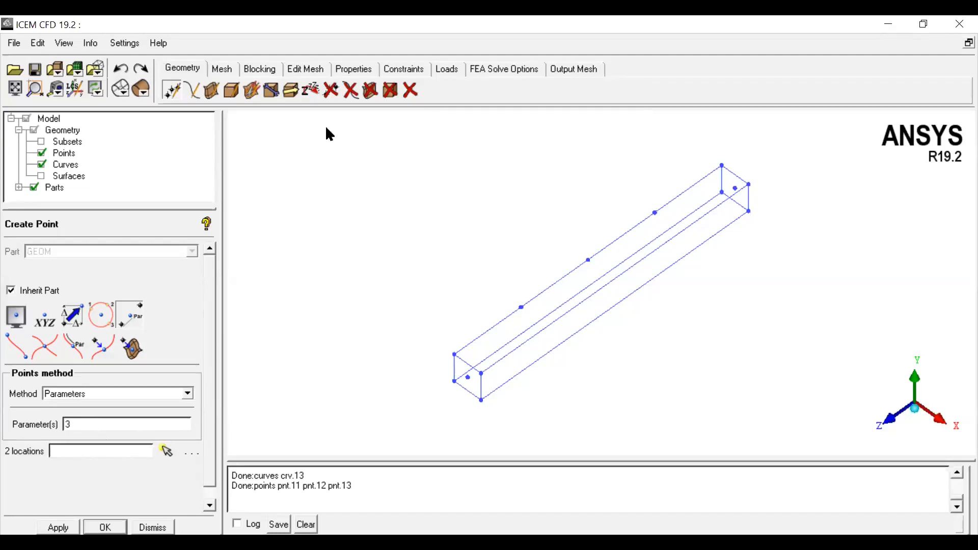
Step: Delete the three points created along the edge
left_click(331, 90)
left_click(521, 307)
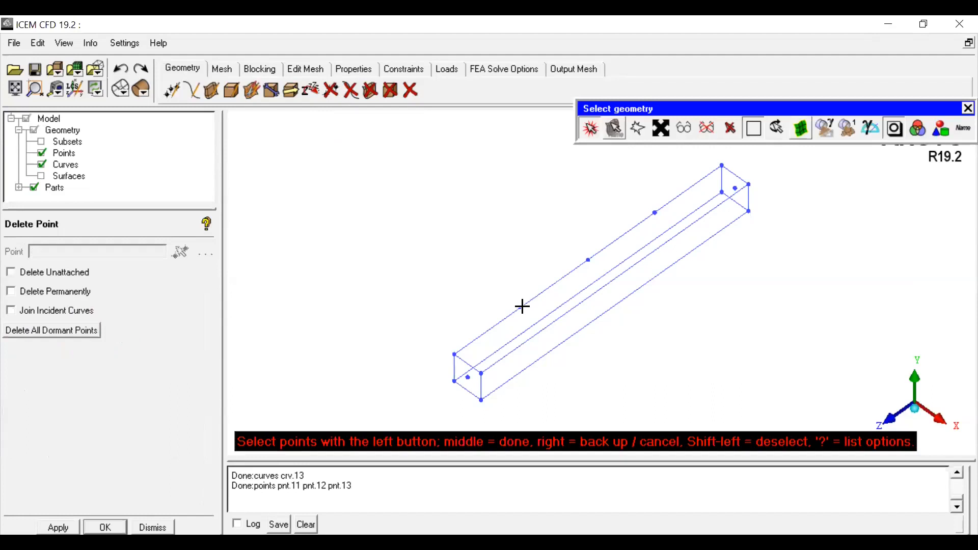
left_click(588, 260)
left_click(655, 212)
middle_click(491, 237)
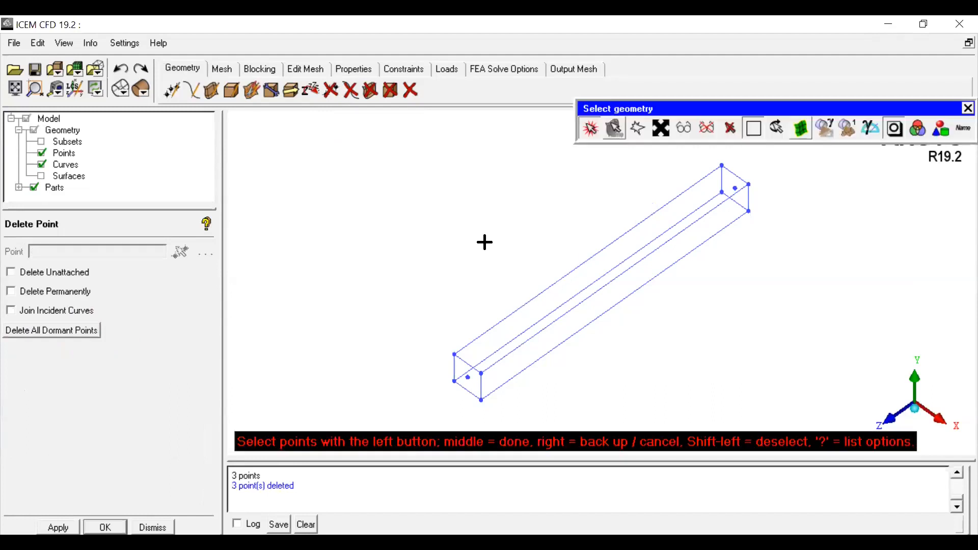
left_click(171, 91)
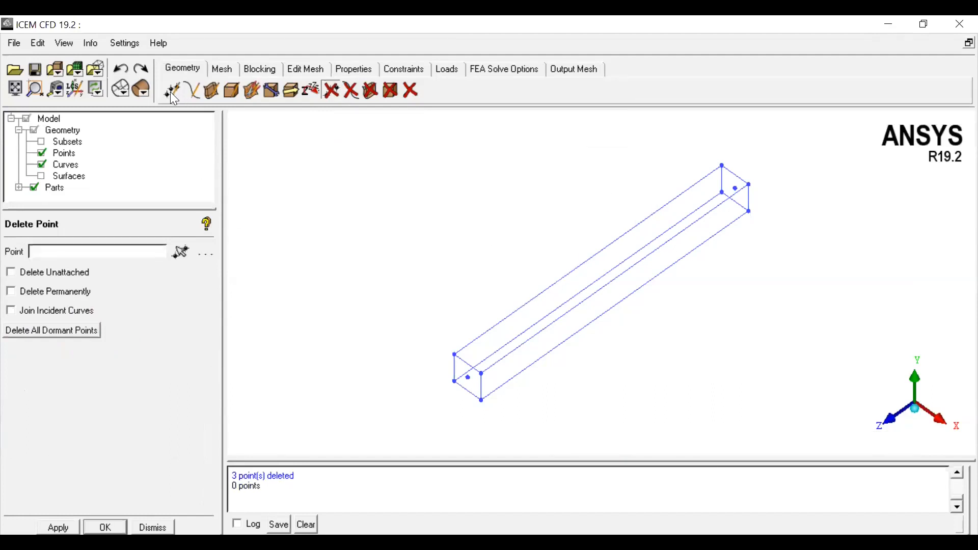
Step: Create a point at parameter 2 between the near and far corner points
left_click(170, 90)
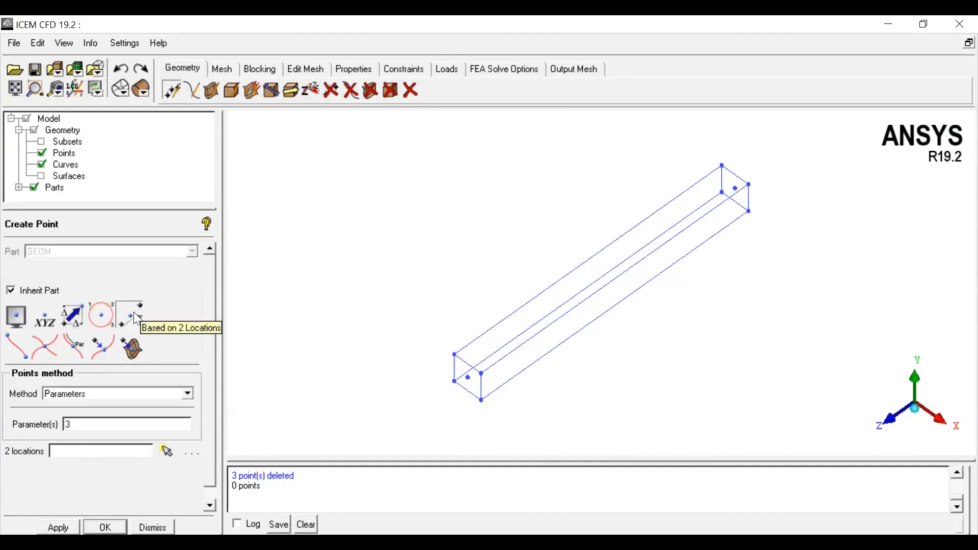
left_click(62, 393)
left_click(65, 418)
left_click(71, 425)
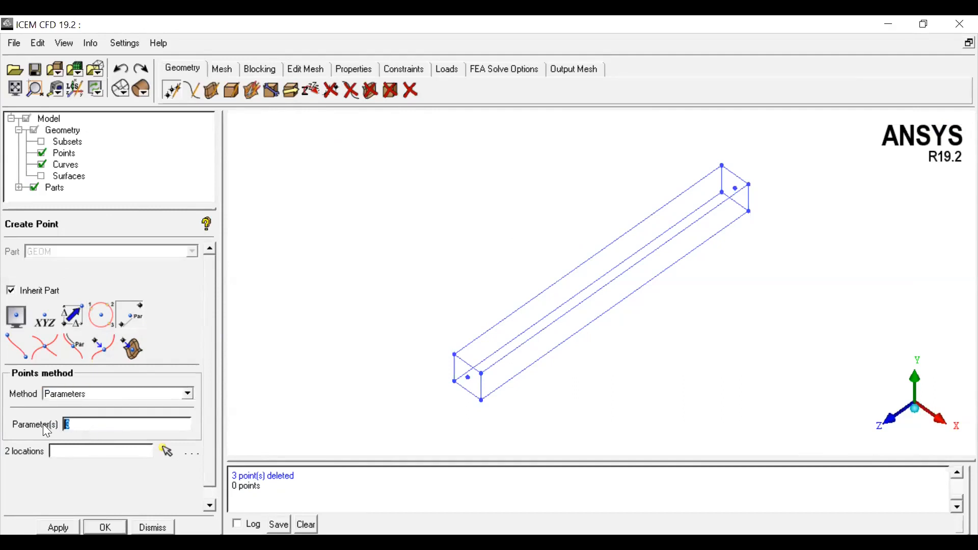
type("2")
left_click(166, 450)
left_click(453, 354)
left_click(721, 165)
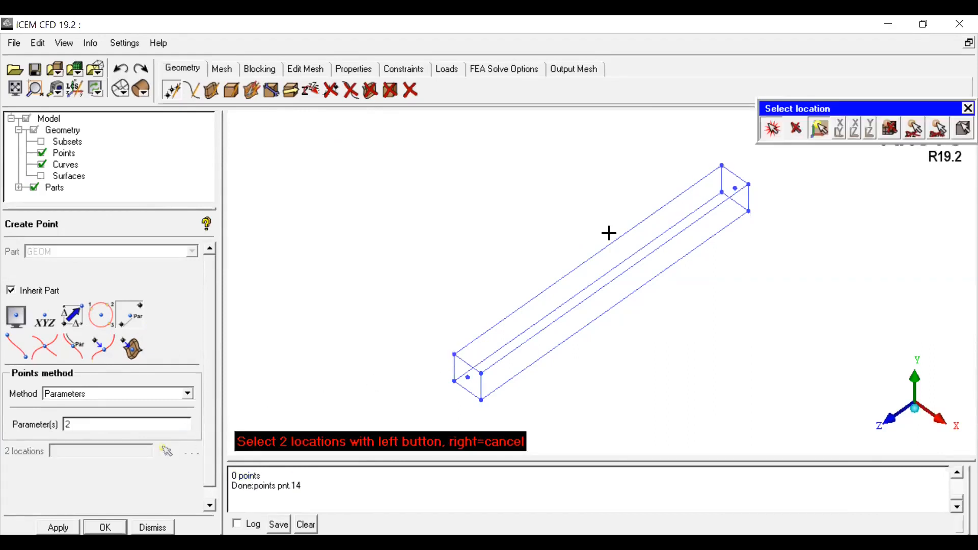
right_click(332, 325)
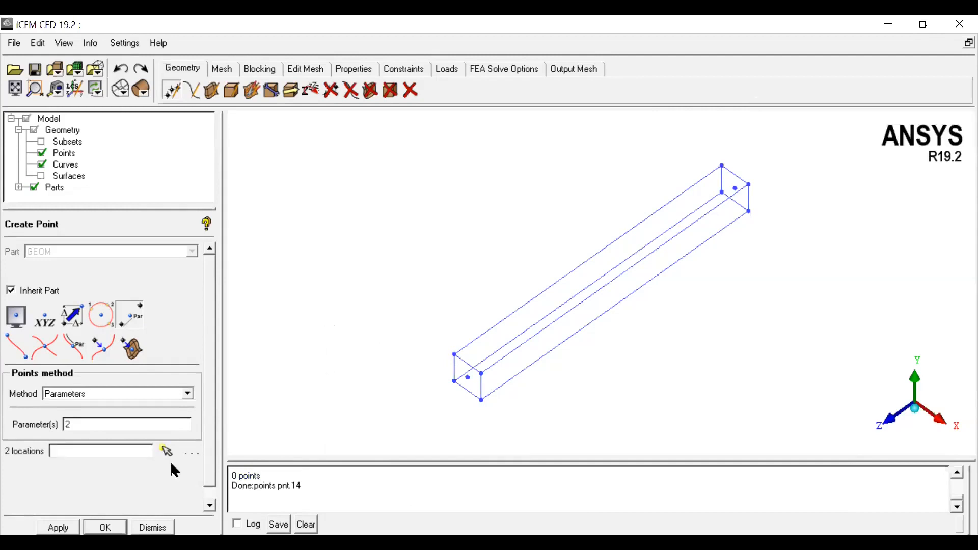
Step: Try to set the parameter to 1 and pick the far corner as a location
left_click(167, 451)
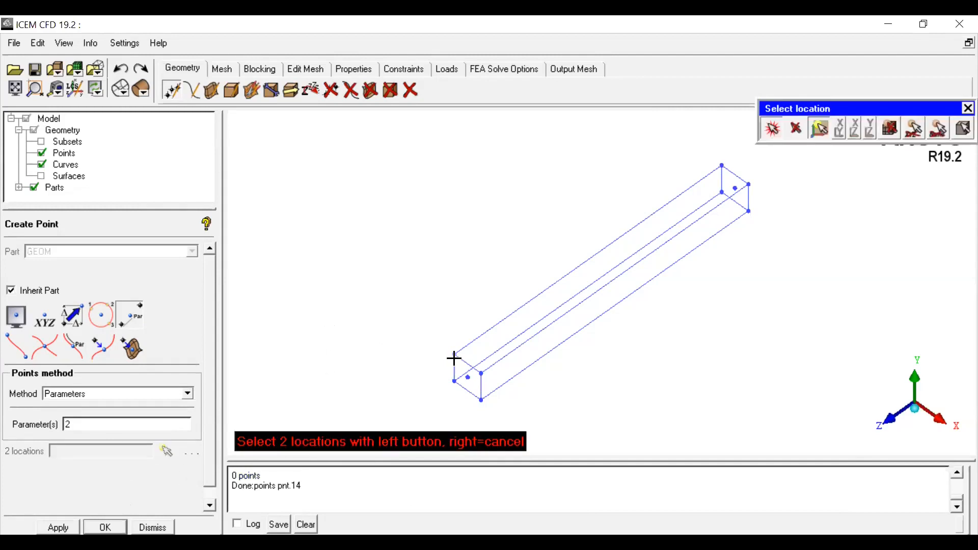
left_click(721, 165)
type("1")
left_click(774, 130)
left_click(775, 133)
left_click(721, 161)
scroll(306, 499, "up", 3)
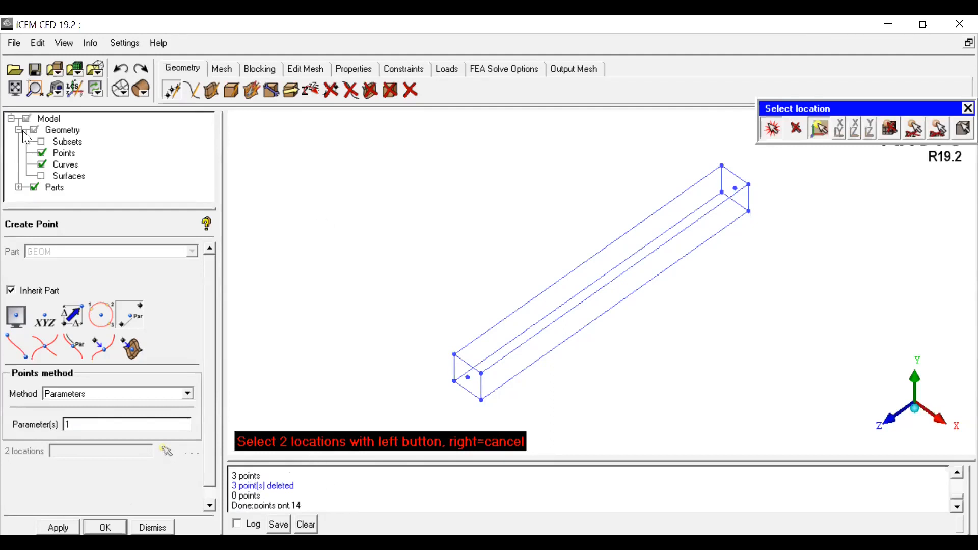
left_click(41, 151)
left_click(41, 152)
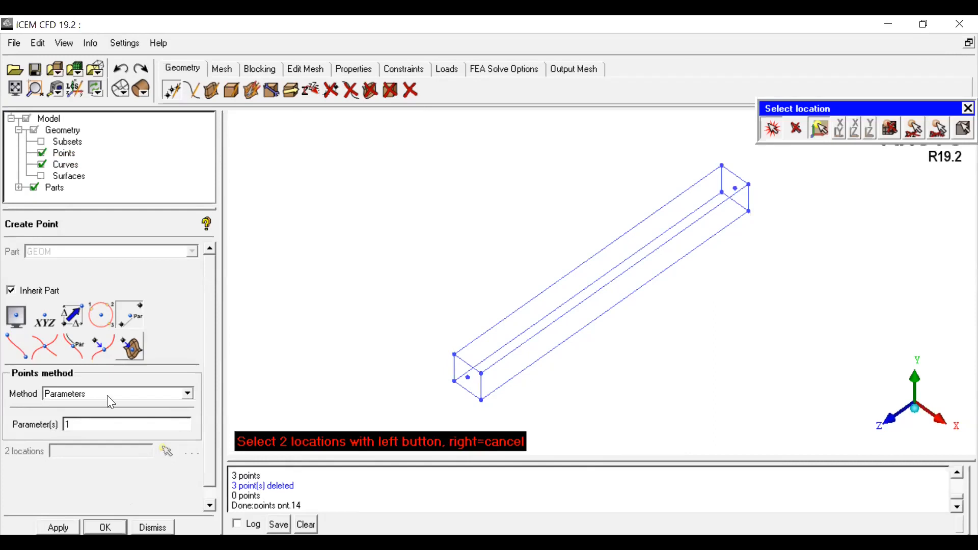
left_click(148, 395)
left_click(88, 407)
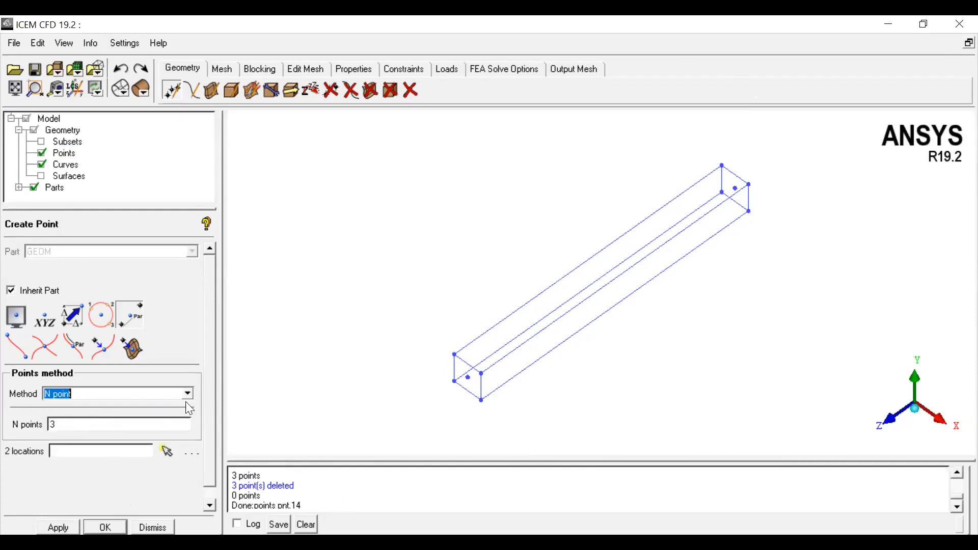
double_click(89, 428)
left_click(115, 397)
left_click(89, 414)
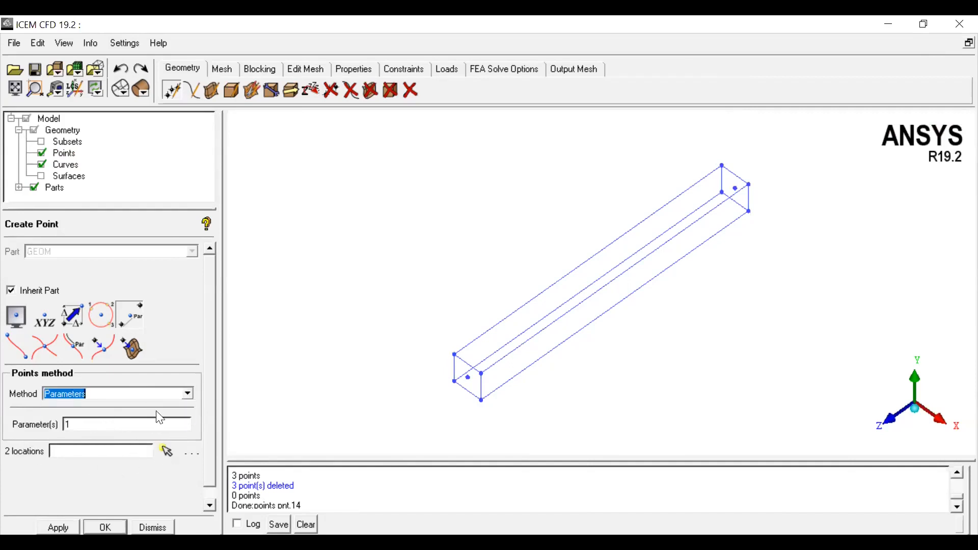
Step: Create points at parameter 2 between the near and far corner points
double_click(94, 427)
type("2")
left_click(167, 451)
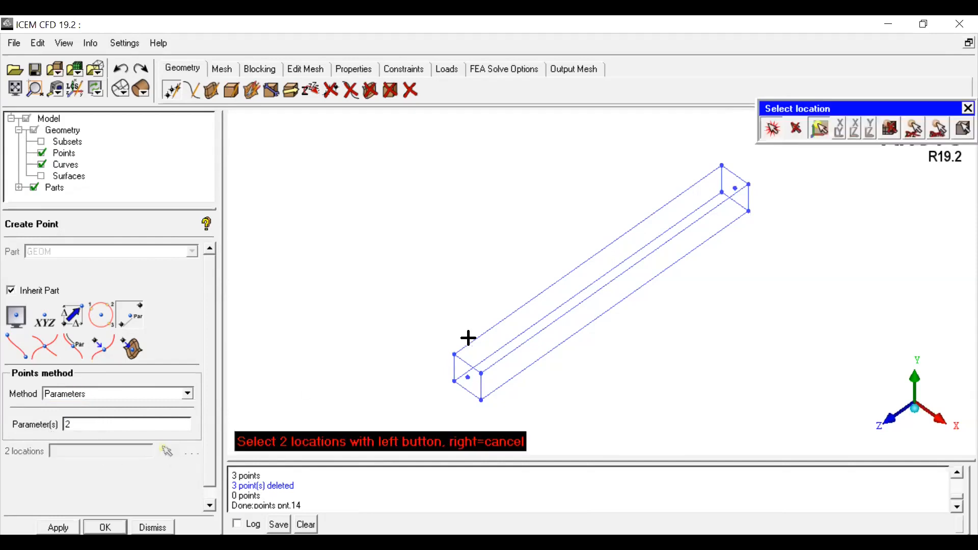
left_click(454, 354)
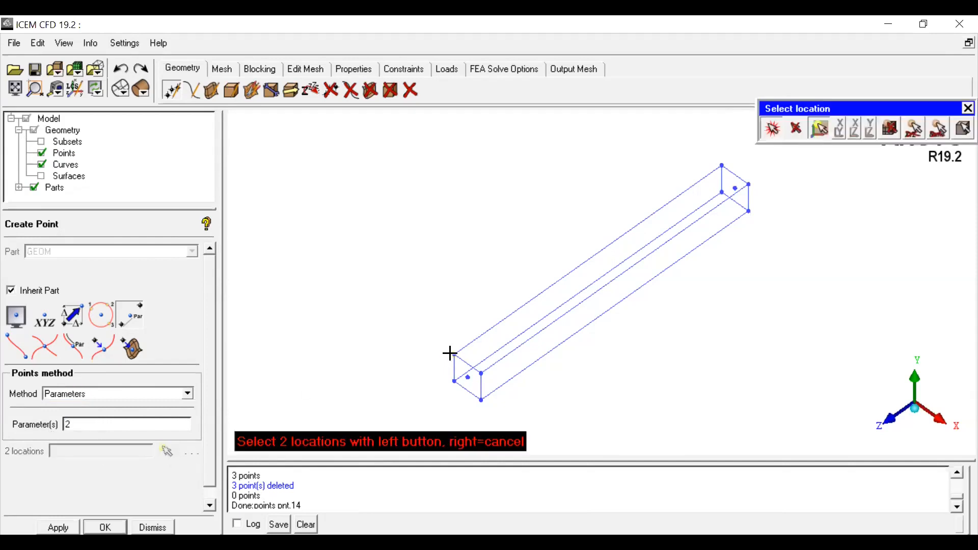
left_click(722, 165)
left_click(735, 187)
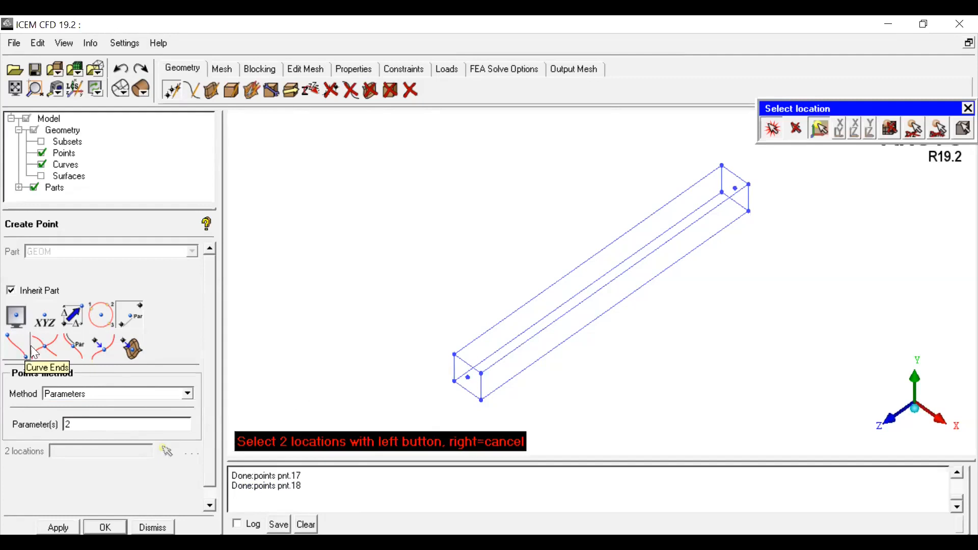
Step: Hide the curves and rotate the view to show only the points
left_click(106, 394)
left_click(76, 415)
left_click(41, 163)
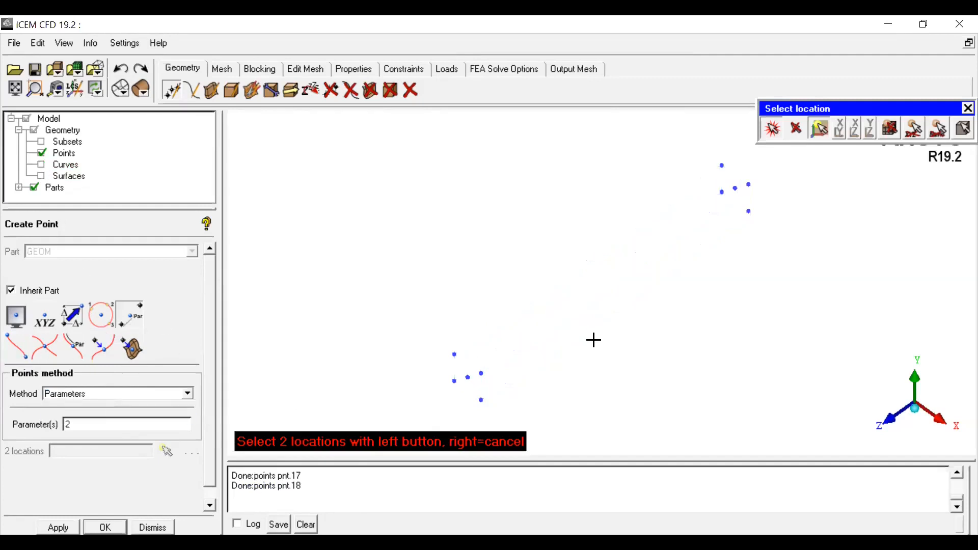
key("F9")
left_click_drag(594, 335, 427, 207)
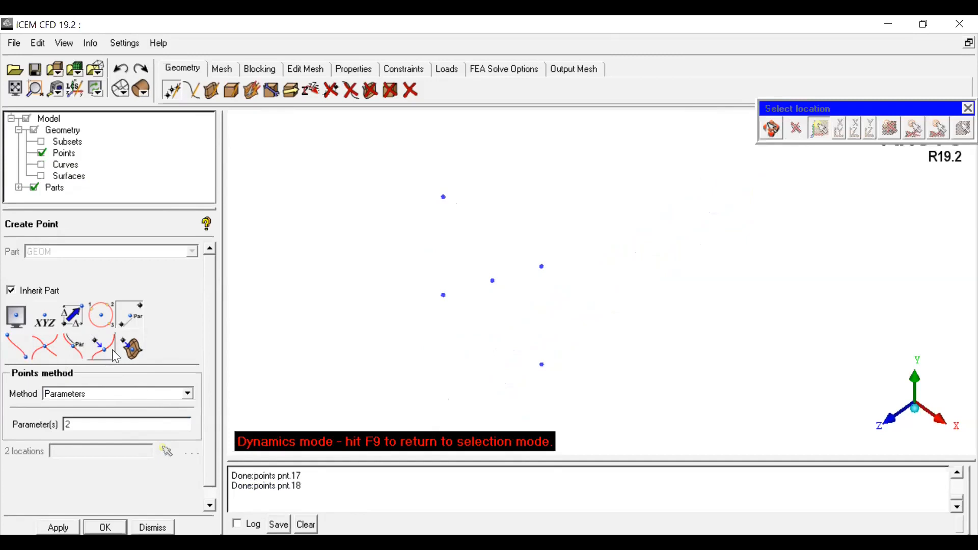
Step: Create a point at parameter 0.5 between two corner points
left_click(131, 394)
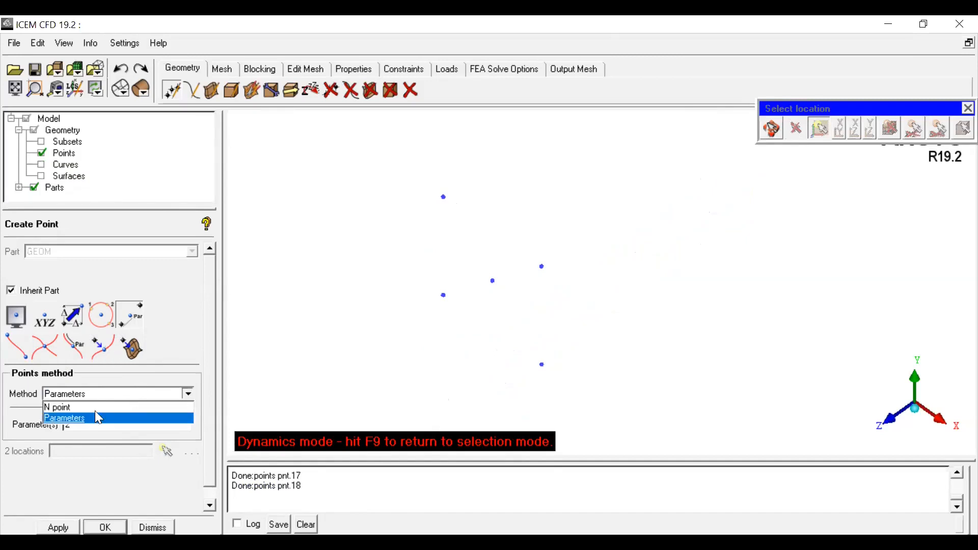
left_click(96, 418)
key("Tab")
type("0")
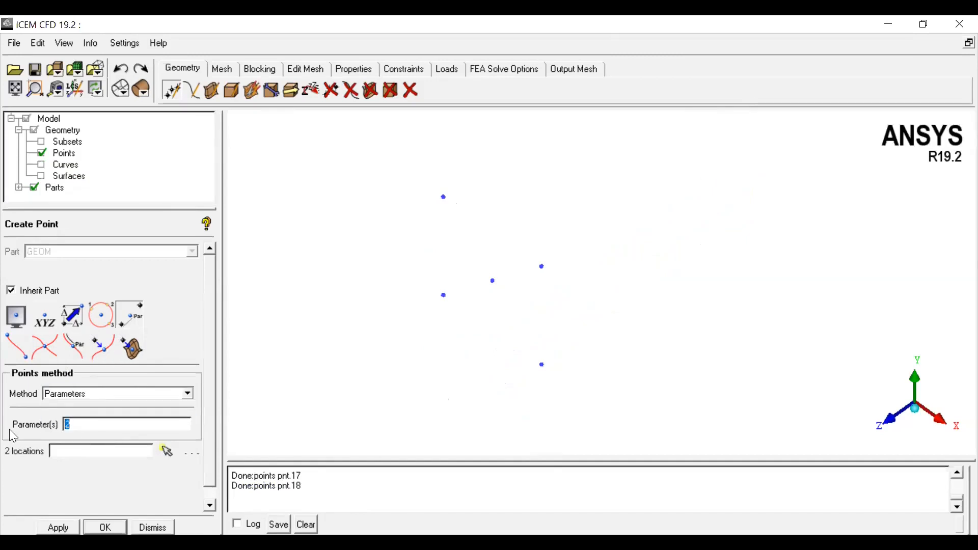
type(".5")
left_click(167, 450)
left_click(444, 196)
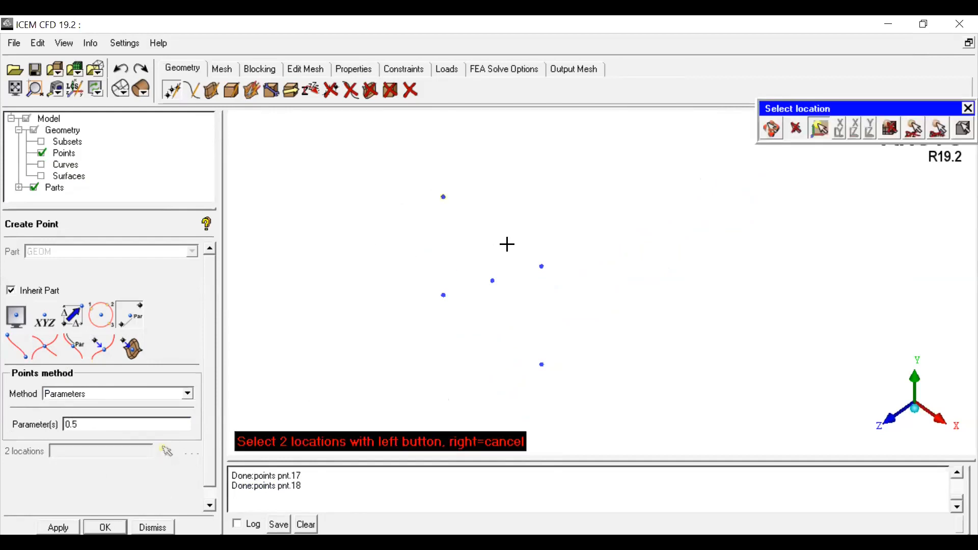
left_click(542, 265)
Step: Set the point parameter to 0.1
left_click_drag(90, 431, 21, 424)
type("0.1")
Step: Delete the point created midway between the two corners
left_click(331, 90)
left_click(492, 232)
middle_click(400, 285)
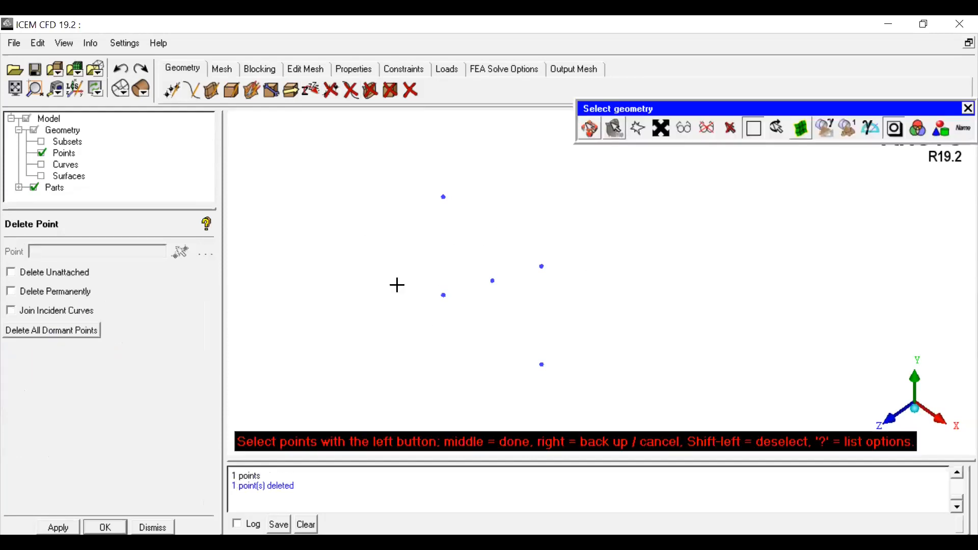
middle_click(173, 95)
Step: Create a point at parameter 0.1 between the same two corner points
left_click(172, 90)
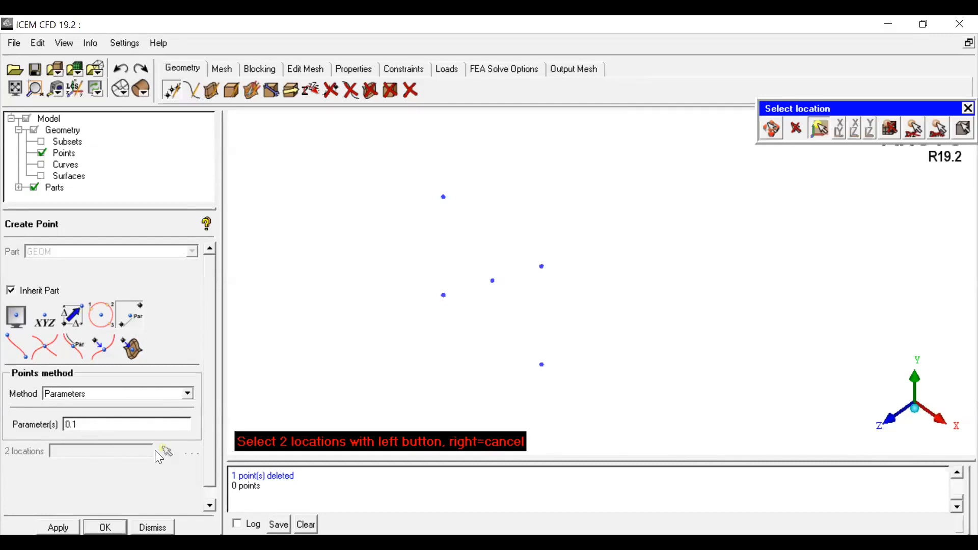
left_click(441, 198)
left_click(541, 266)
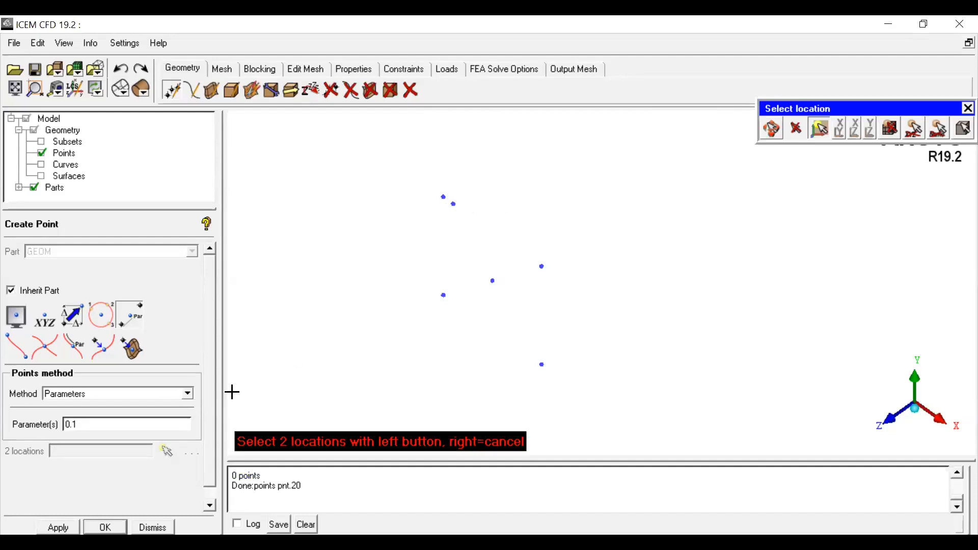
Step: Create 3 evenly spaced points between the same two corner points using the N point method
left_click(115, 424)
left_click(188, 394)
left_click(86, 409)
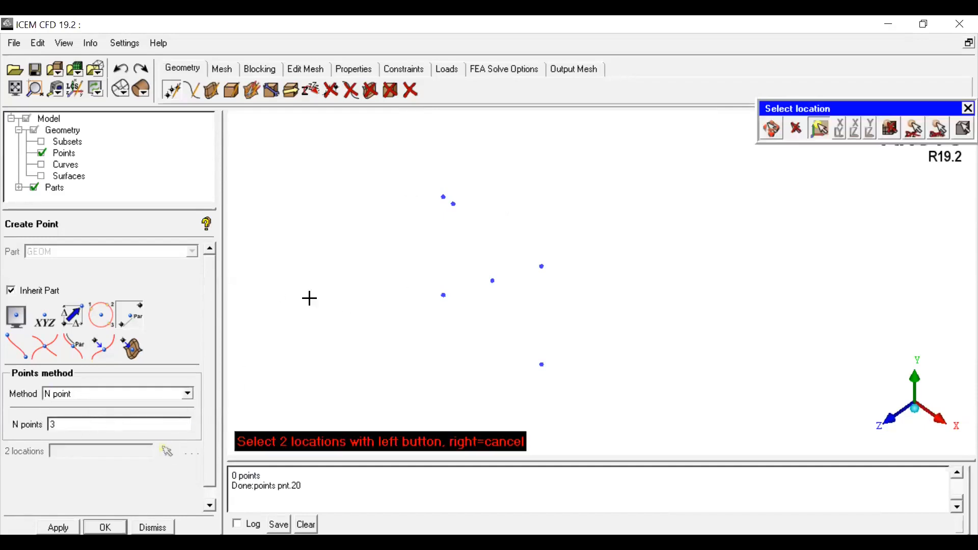
left_click(443, 197)
left_click(444, 297)
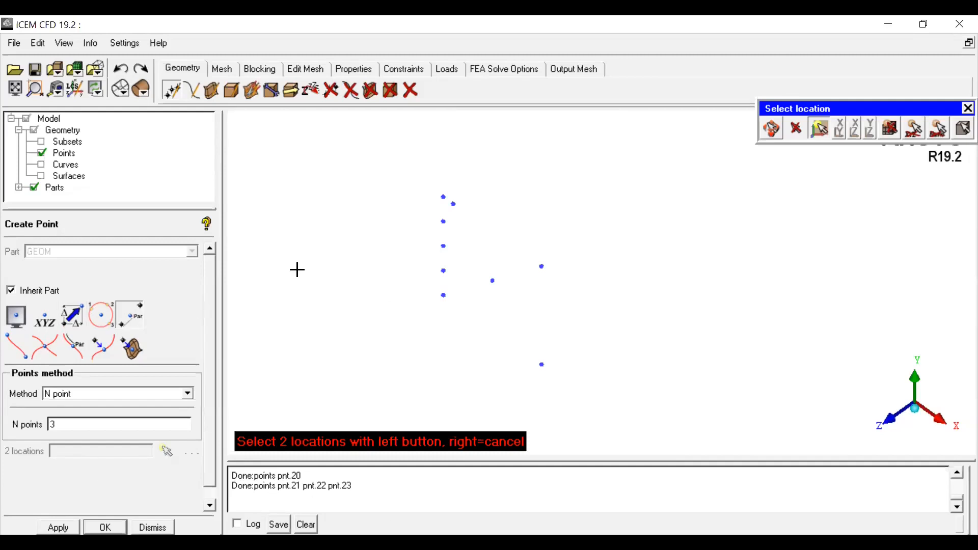
Step: Display the curves and inspect the box's near end
left_click(42, 165)
left_click(14, 88)
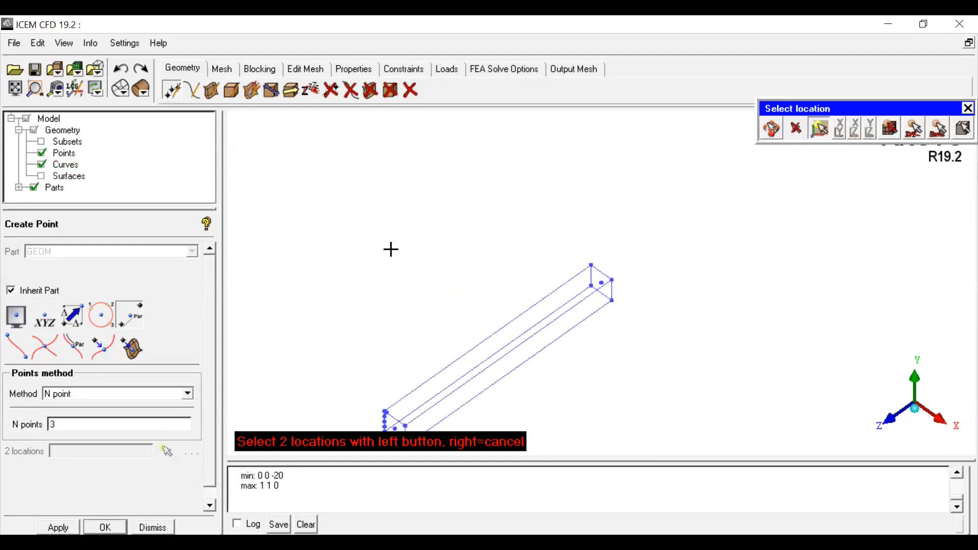
left_click(774, 136)
scroll(575, 304, "up", 3)
scroll(613, 306, "up", 2)
middle_click_drag(604, 289, 587, 231)
scroll(530, 290, "up", 2)
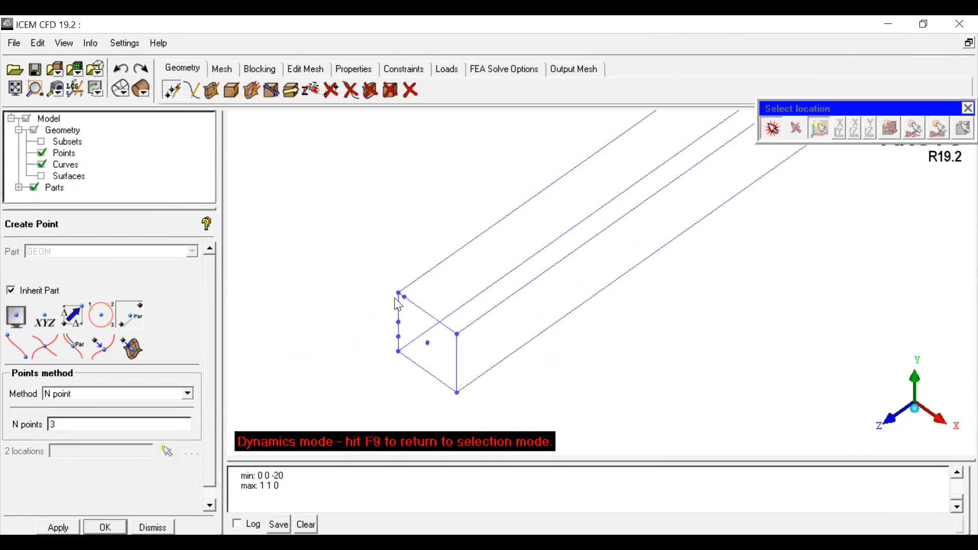
scroll(514, 305, "down", 1)
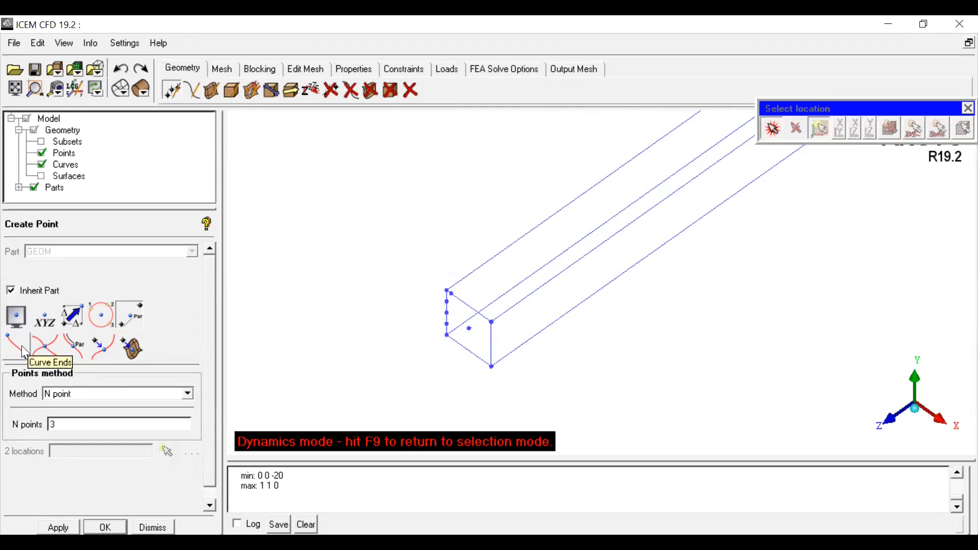
Step: Create 5 evenly spaced points along a longitudinal edge curve of the box using the N point method
left_click(132, 313)
left_click(93, 393)
left_click(79, 403)
left_click_drag(75, 425, 16, 430)
type("5")
left_click(533, 293)
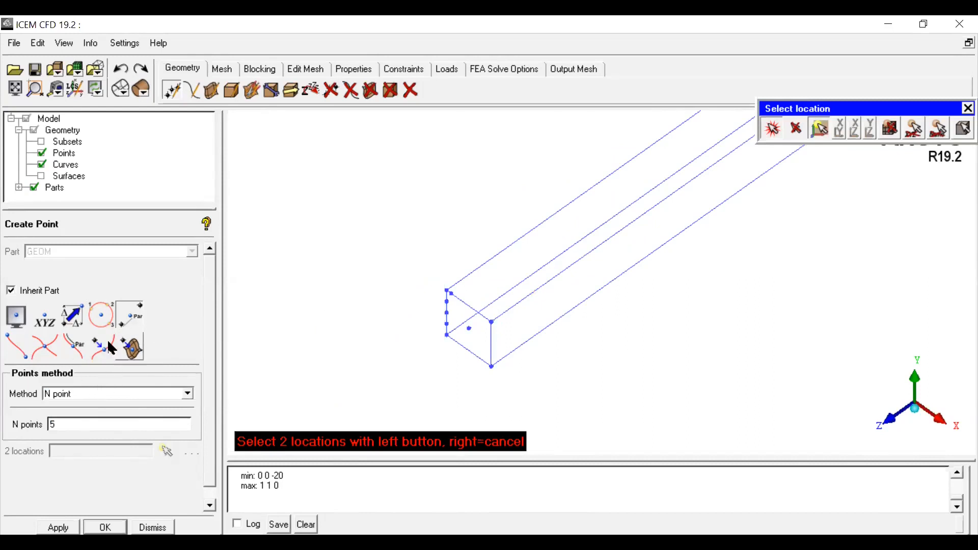
left_click(82, 355)
scroll(645, 279, "down", 2)
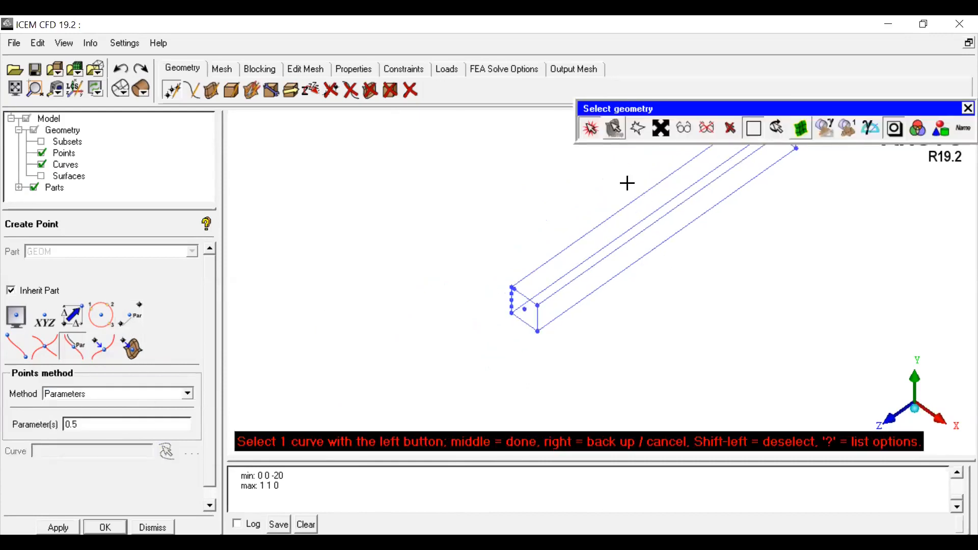
left_click(590, 128)
middle_click_drag(672, 246, 397, 360)
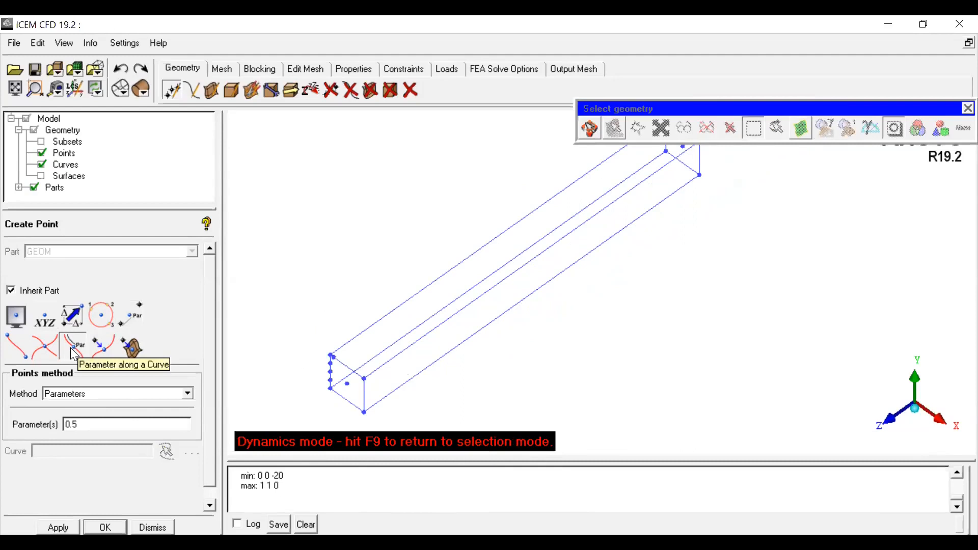
left_click(70, 399)
left_click(65, 403)
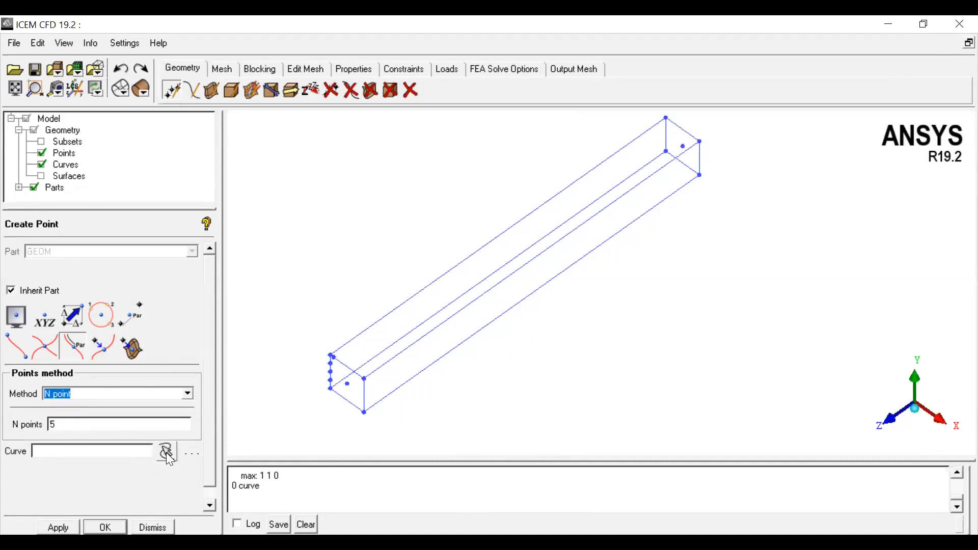
left_click(166, 452)
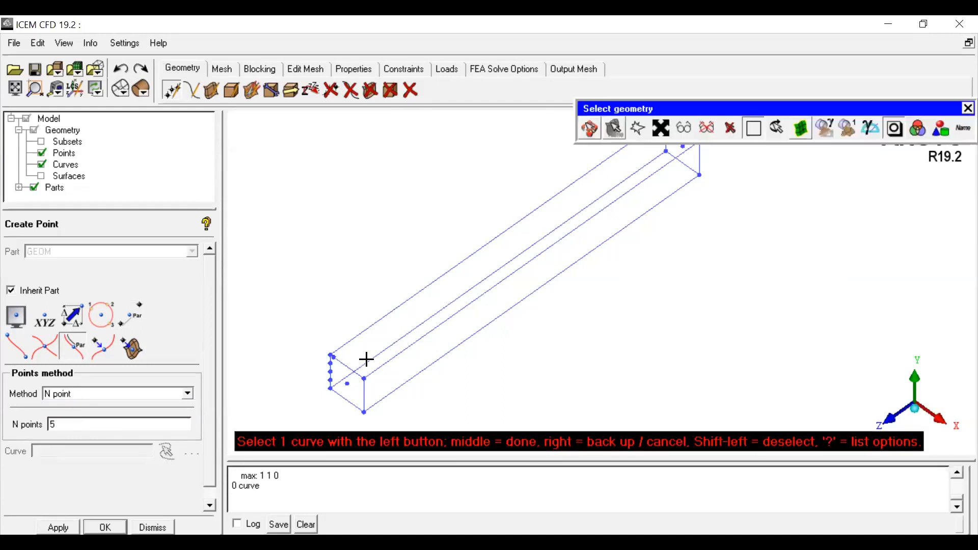
left_click(422, 338)
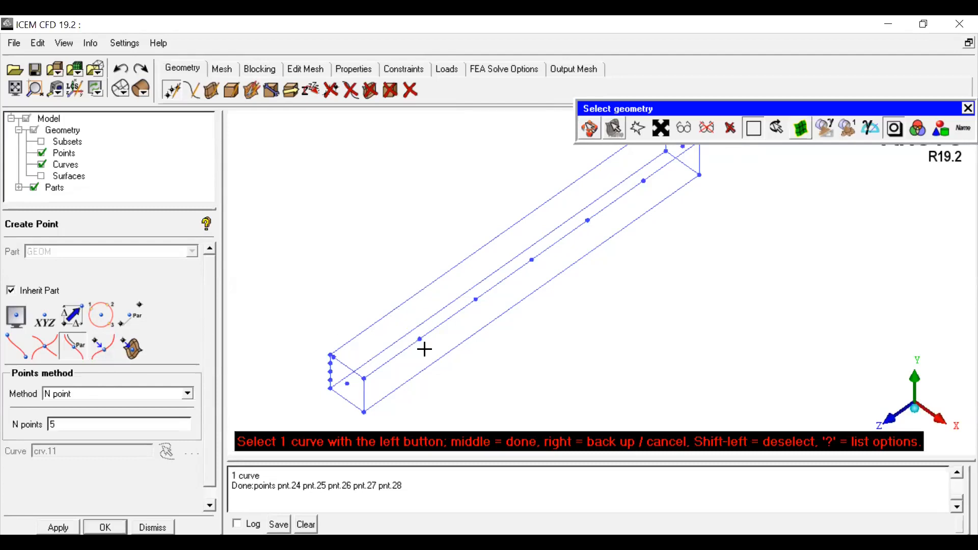
Step: Project the first of the five evenly spaced points onto the top longitudinal edge curve of the box
left_click(97, 338)
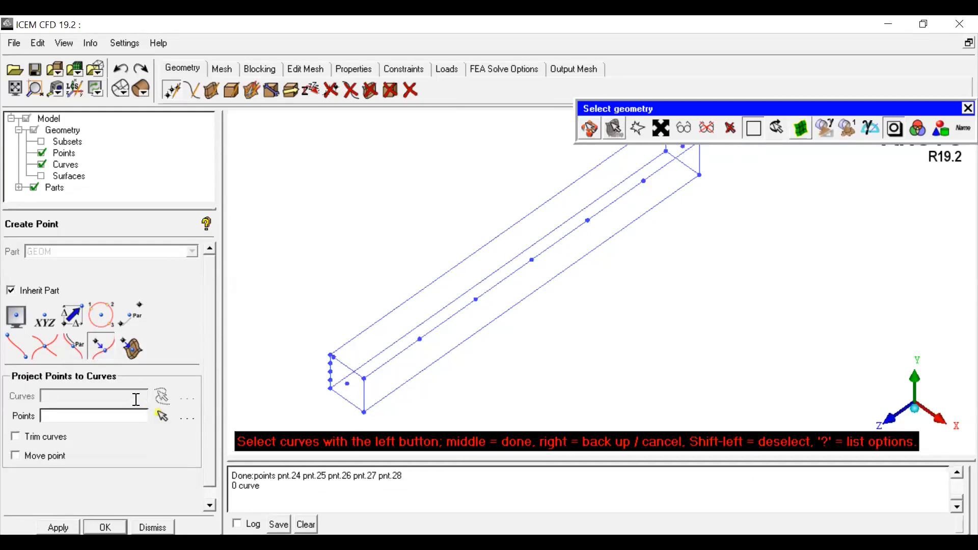
left_click(389, 314)
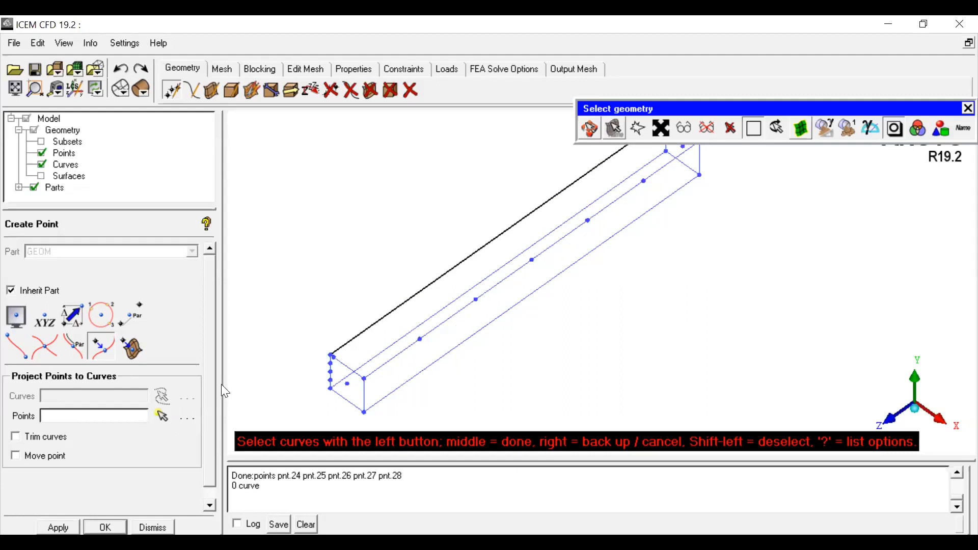
left_click(162, 419)
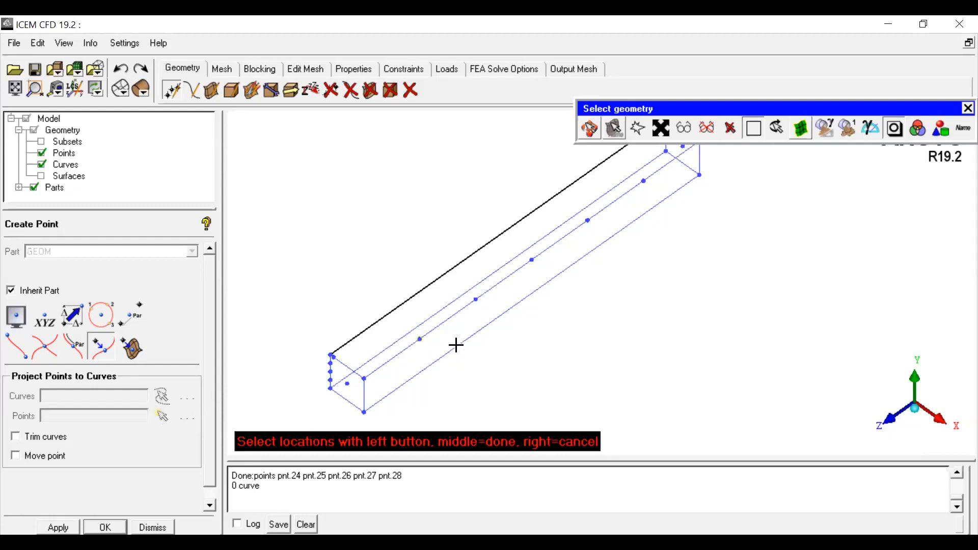
middle_click(558, 374)
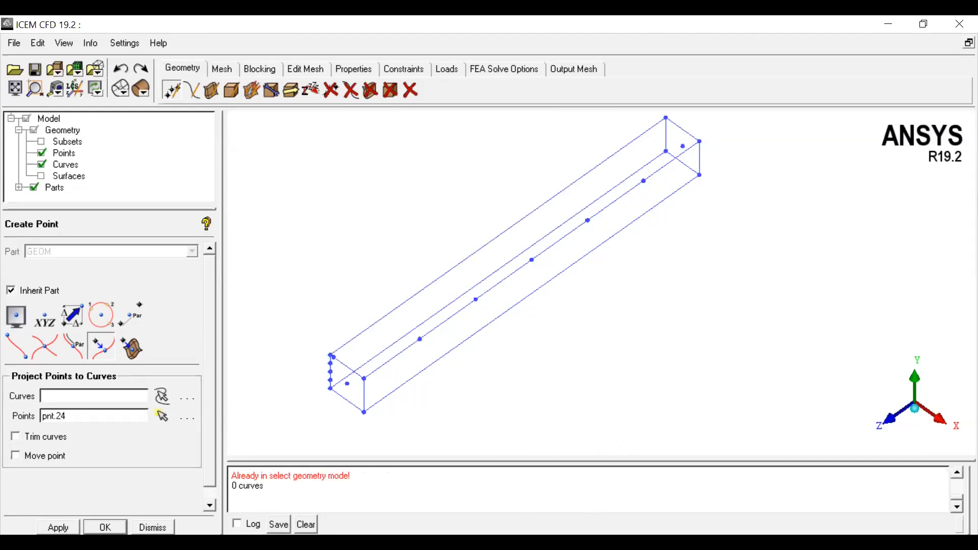
left_click(162, 396)
left_click(399, 305)
middle_click(554, 373)
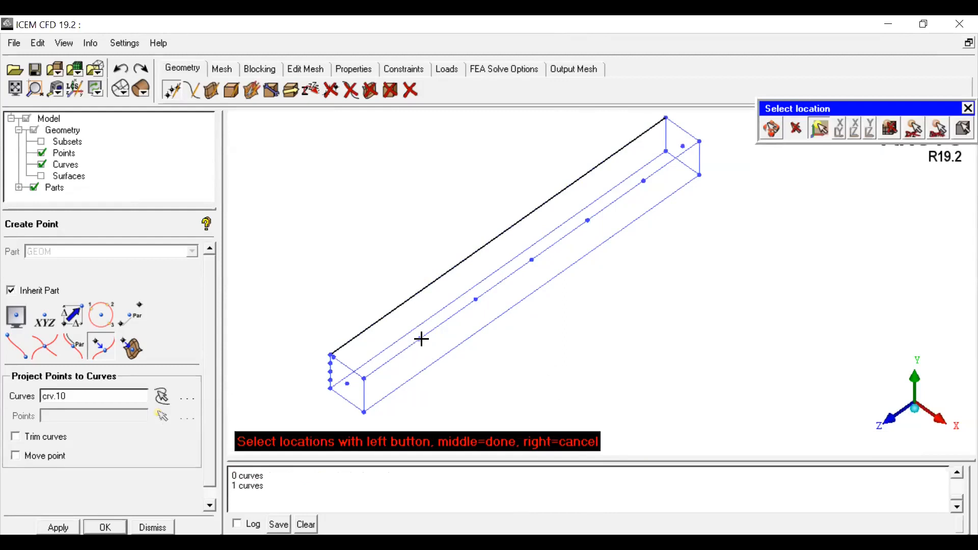
middle_click(552, 382)
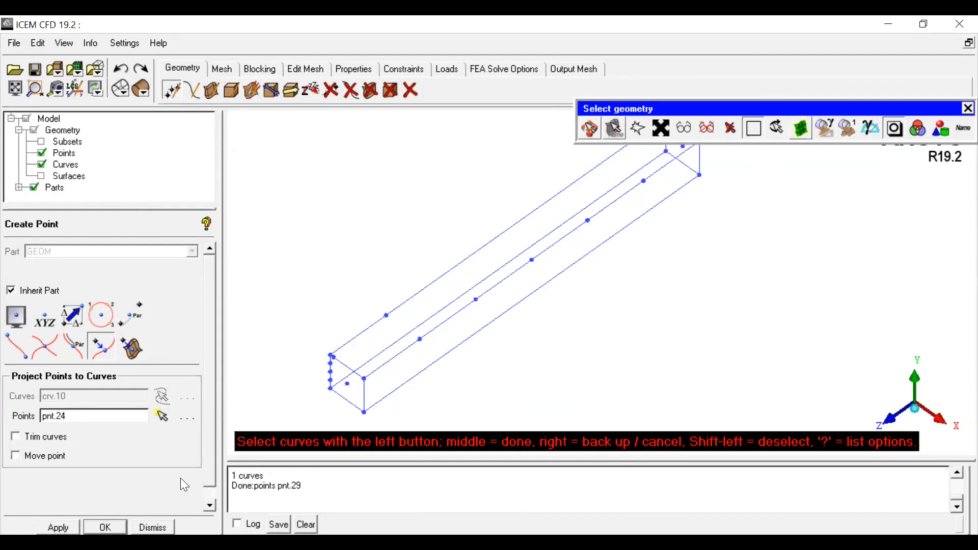
Step: Project the remaining three interior evenly spaced points onto the same top longitudinal edge curve
left_click(99, 352)
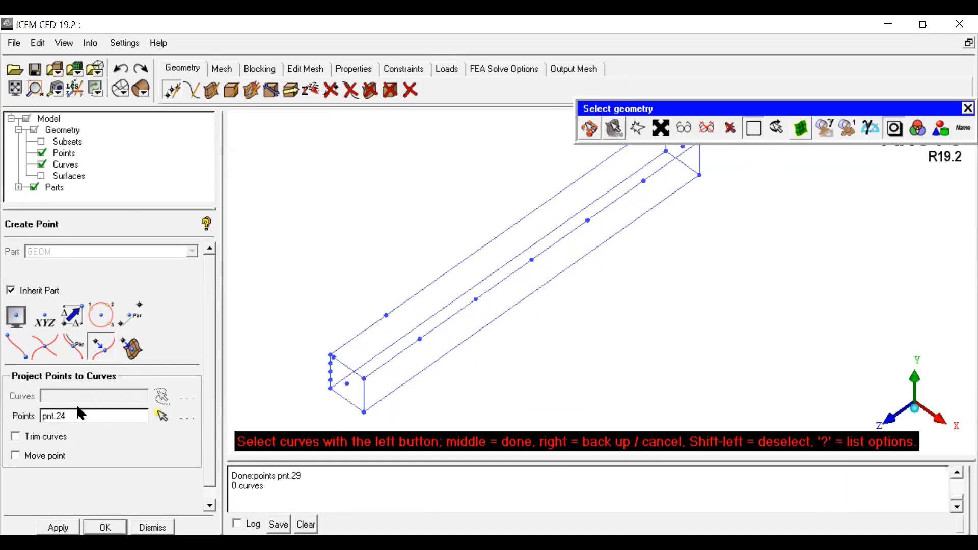
left_click(462, 260)
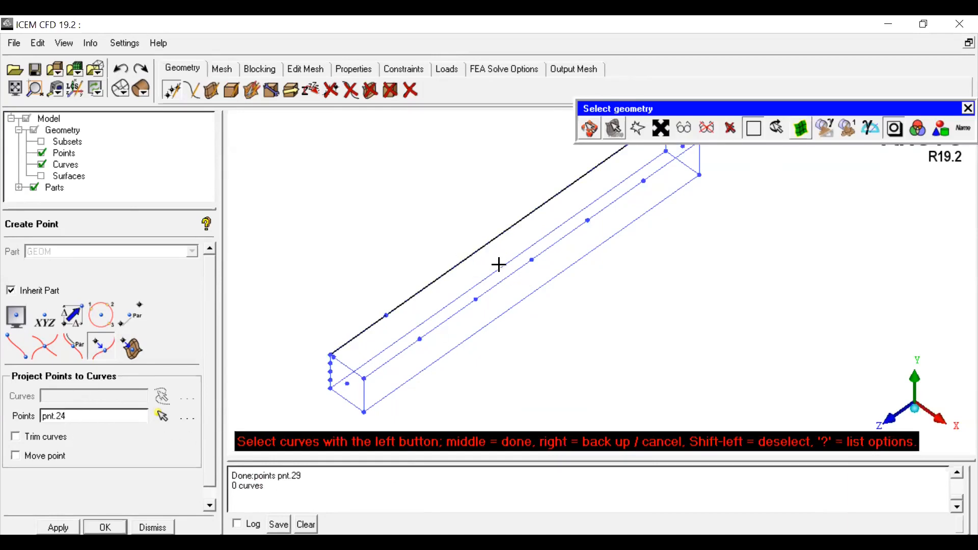
middle_click(431, 224)
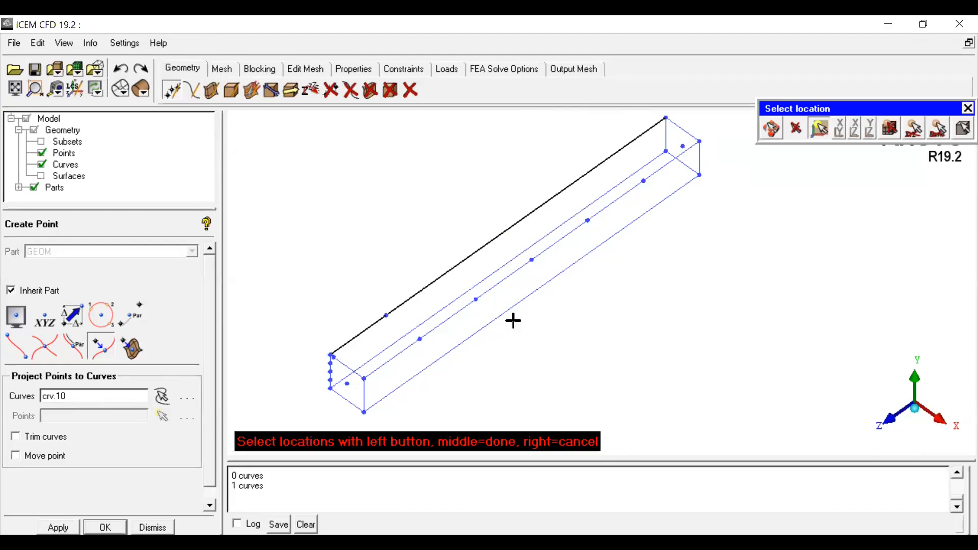
left_click(474, 299)
left_click(531, 260)
left_click(588, 221)
middle_click(535, 356)
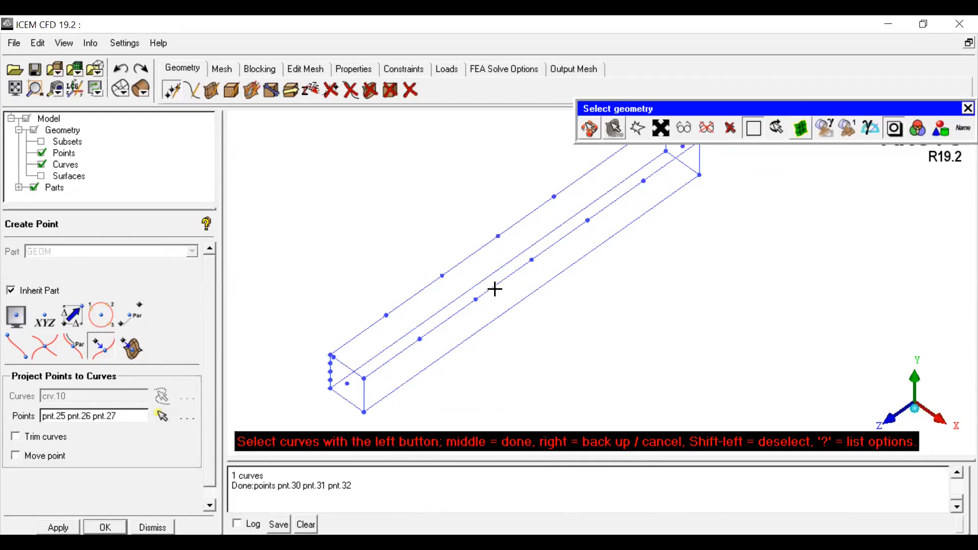
left_click(45, 348)
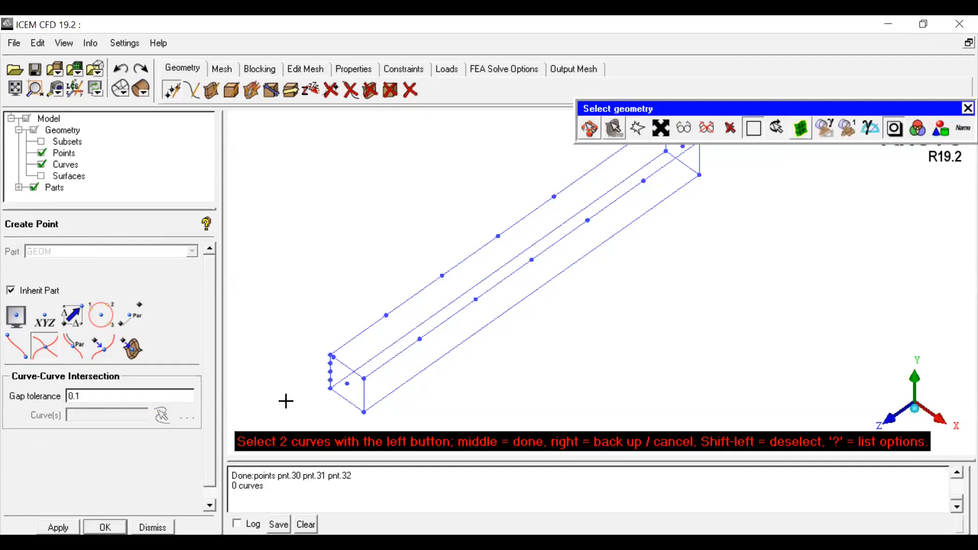
left_click(82, 355)
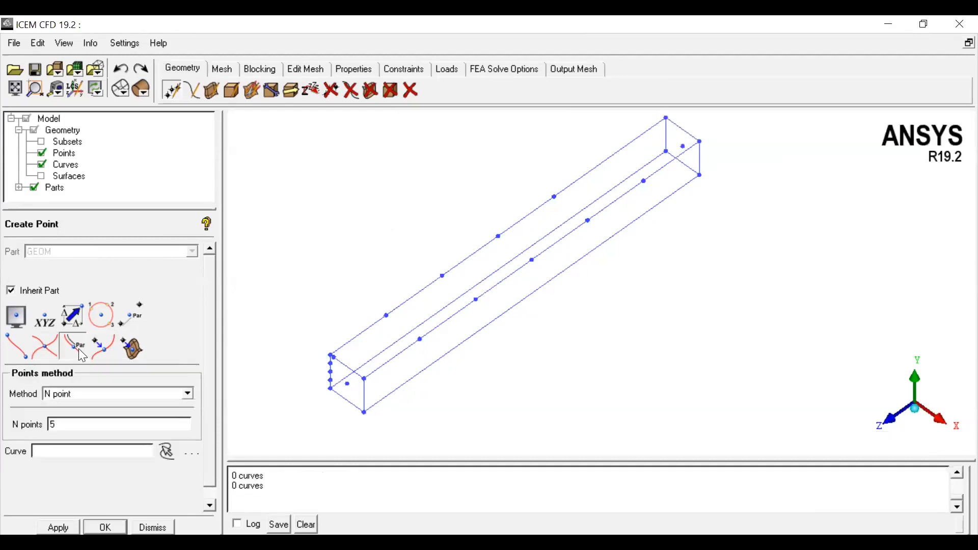
left_click(52, 348)
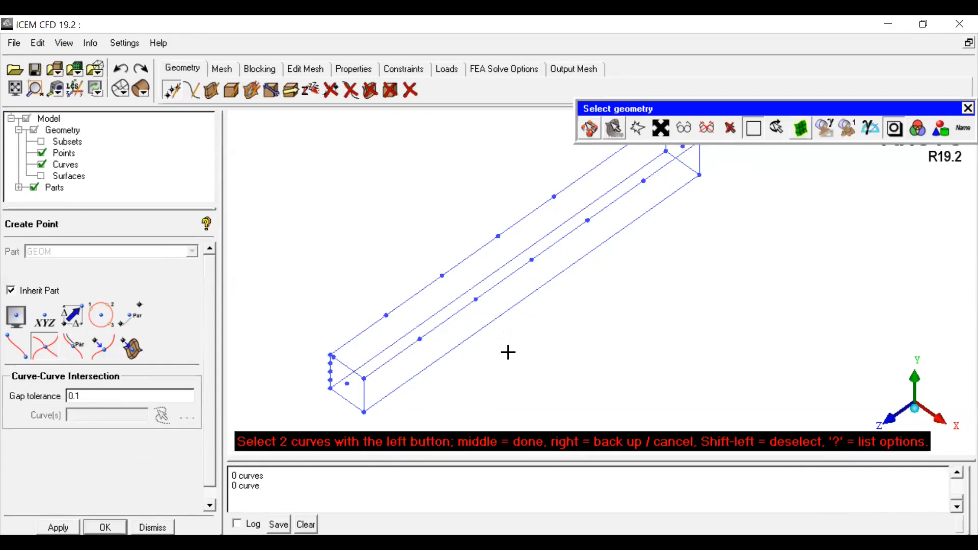
Step: Create a diagonal curve from the near-end corner point to the first projected point on the top edge
scroll(553, 321, "down", 3)
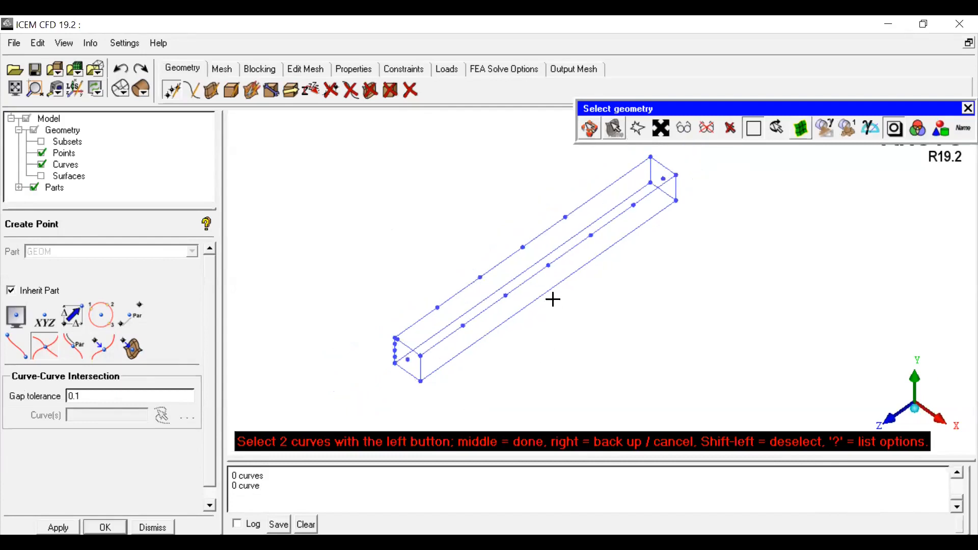
left_click(190, 91)
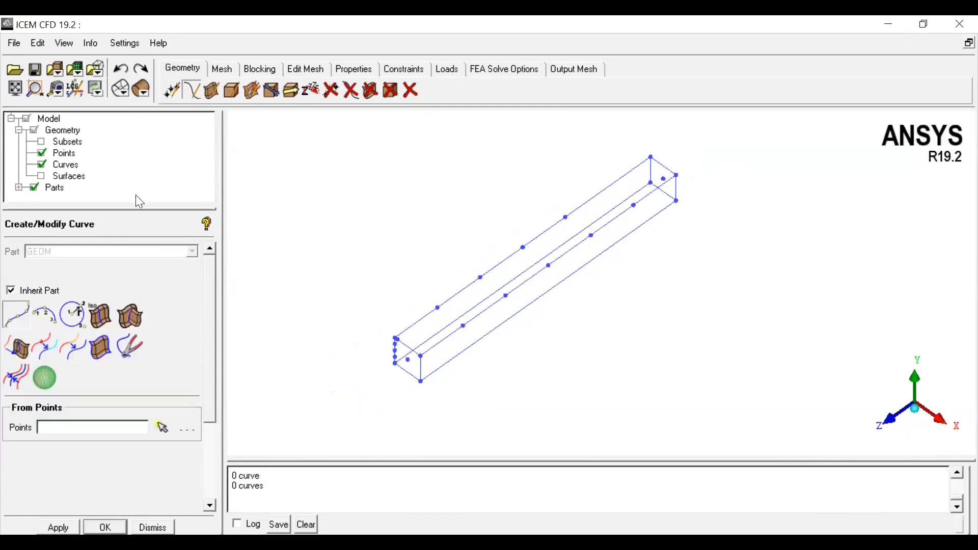
left_click(408, 360)
left_click(480, 277)
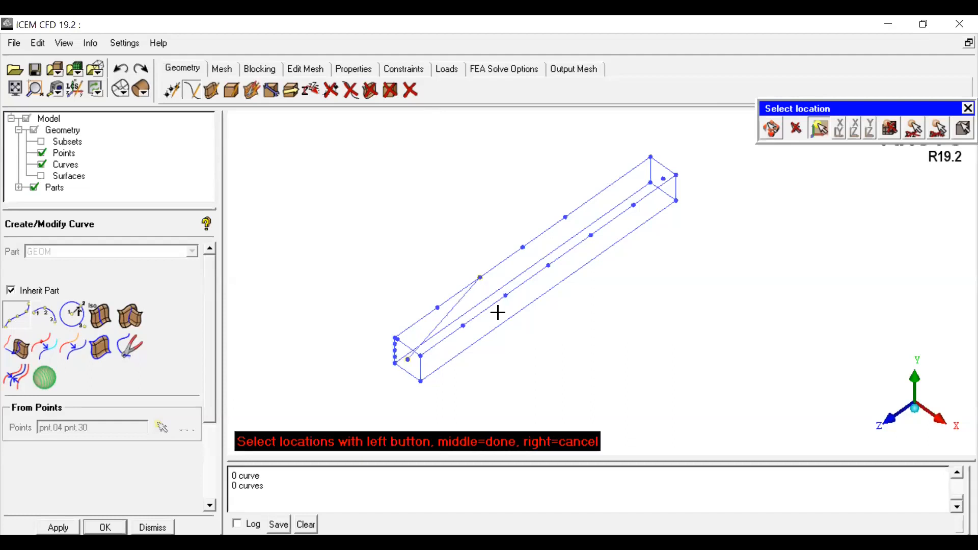
middle_click(656, 111)
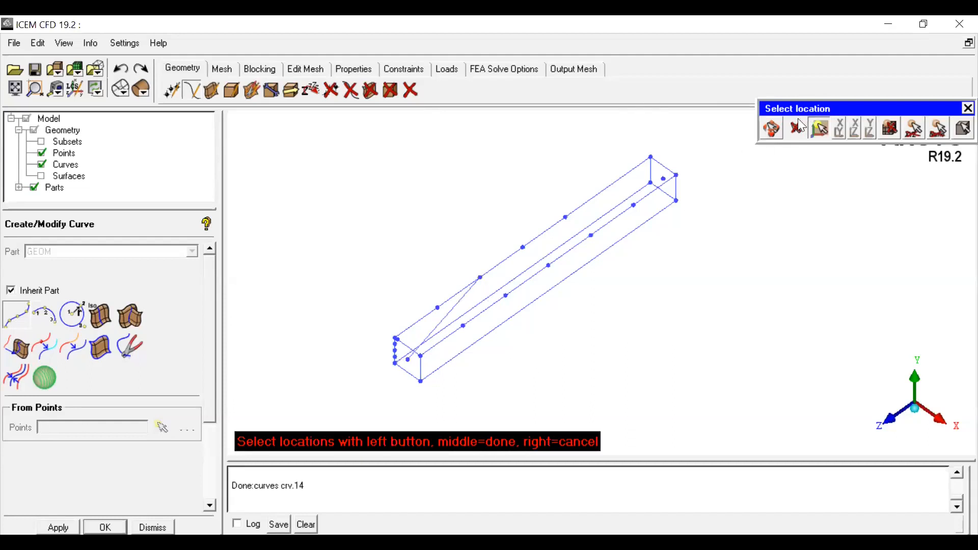
Step: Project the second evenly spaced point onto the bottom longitudinal edge curve of the box
key("F9")
left_click_drag(591, 369, 603, 216)
middle_click_drag(602, 216, 581, 328)
left_click_drag(582, 328, 587, 265)
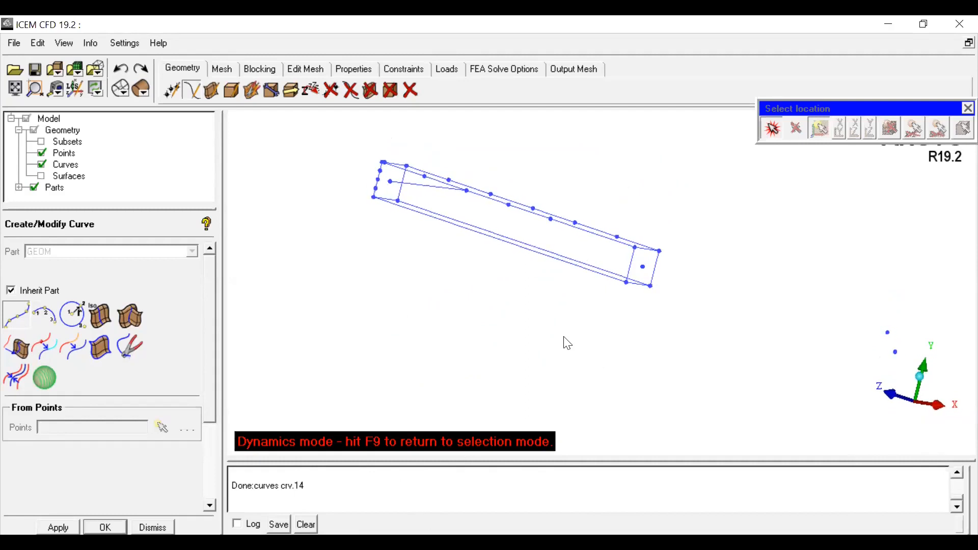
left_click_drag(518, 234, 489, 368)
left_click_drag(523, 311, 509, 326)
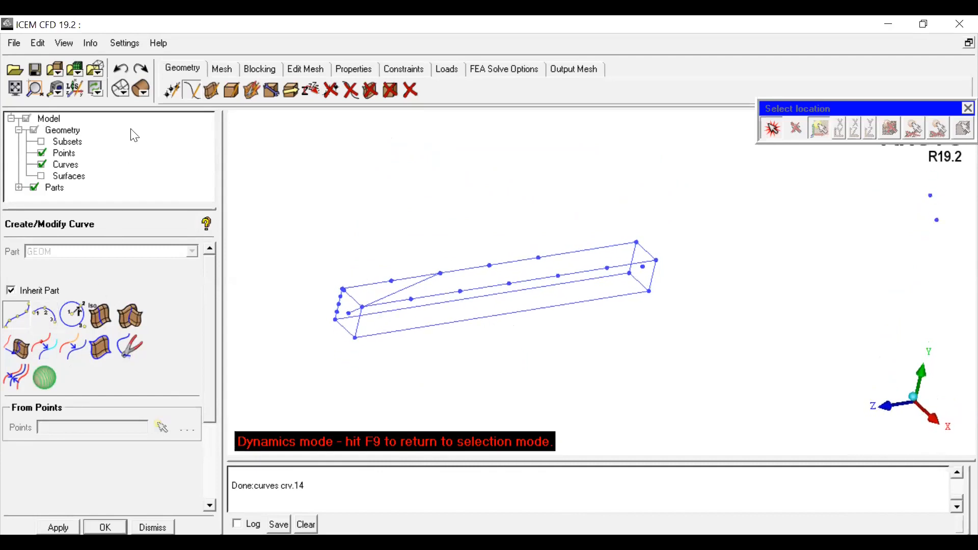
left_click(172, 90)
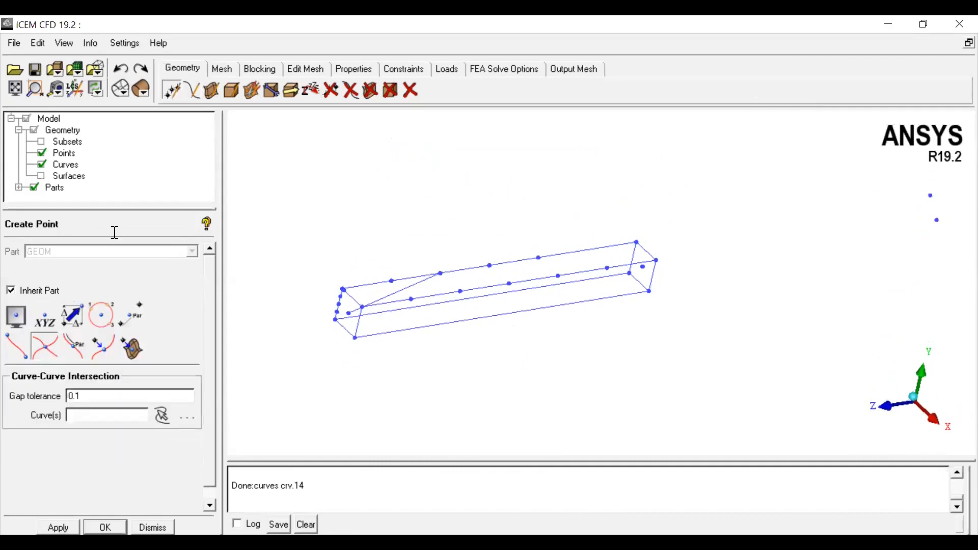
left_click(97, 352)
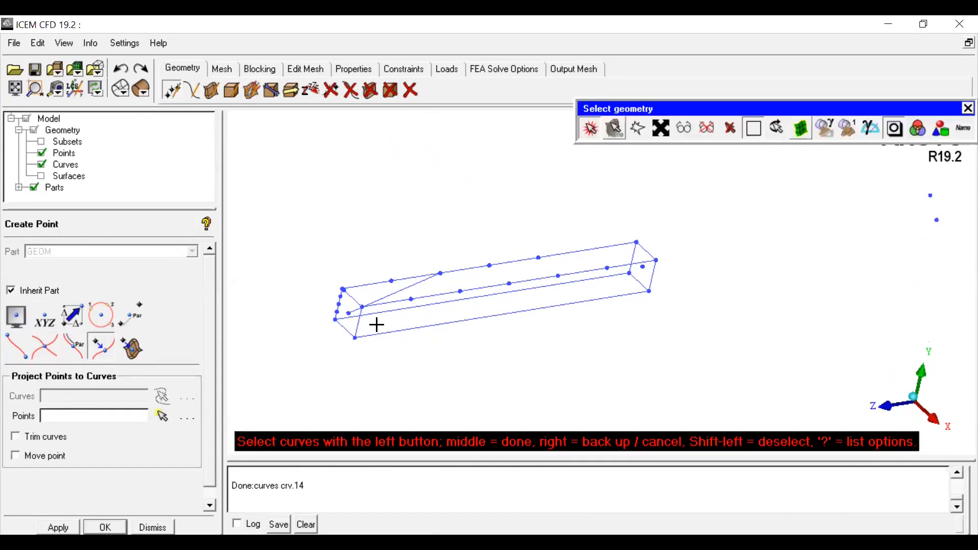
left_click(589, 128)
left_click_drag(582, 273, 542, 344)
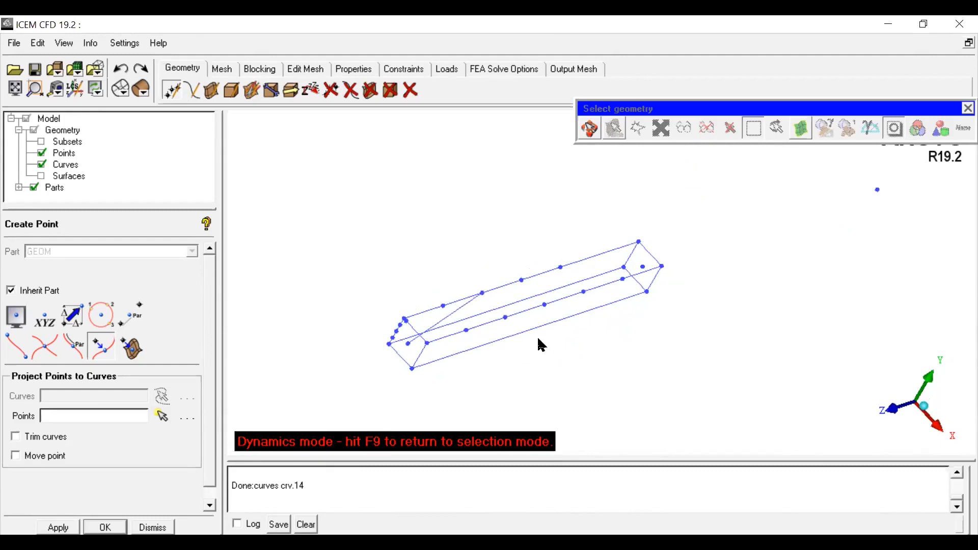
left_click(590, 129)
left_click(509, 337)
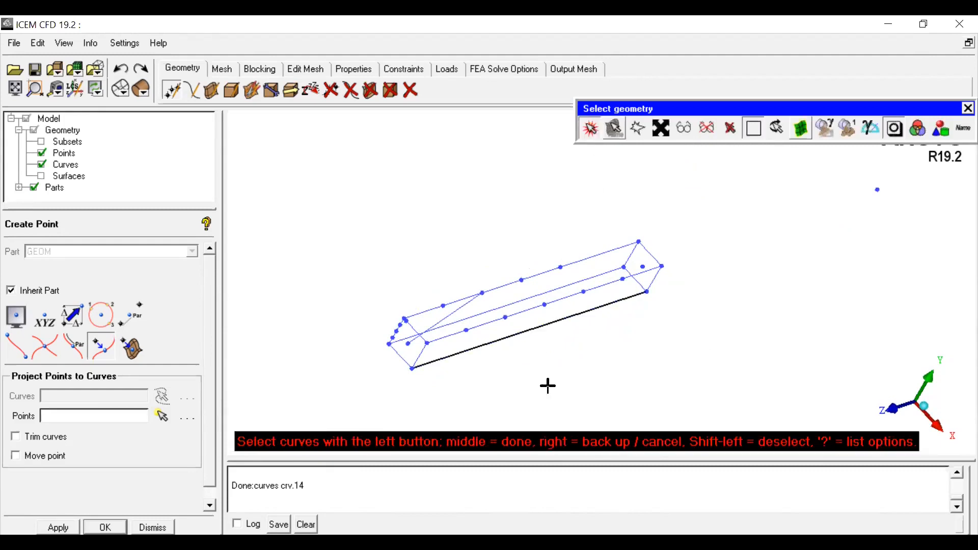
middle_click(525, 347)
middle_click(526, 345)
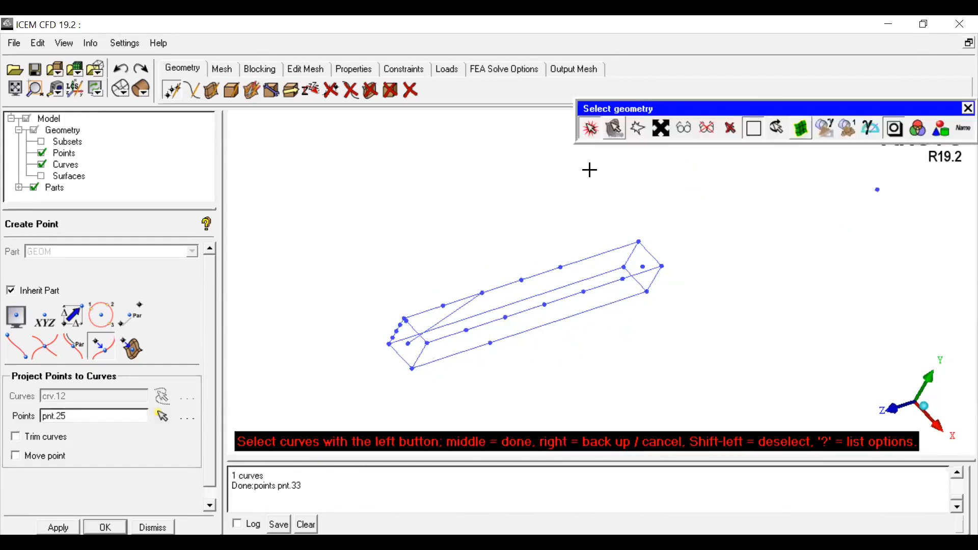
Step: Create a curve from the first projected point on the top edge to the projected point on the bottom edge
left_click(590, 133)
left_click_drag(566, 257, 497, 379)
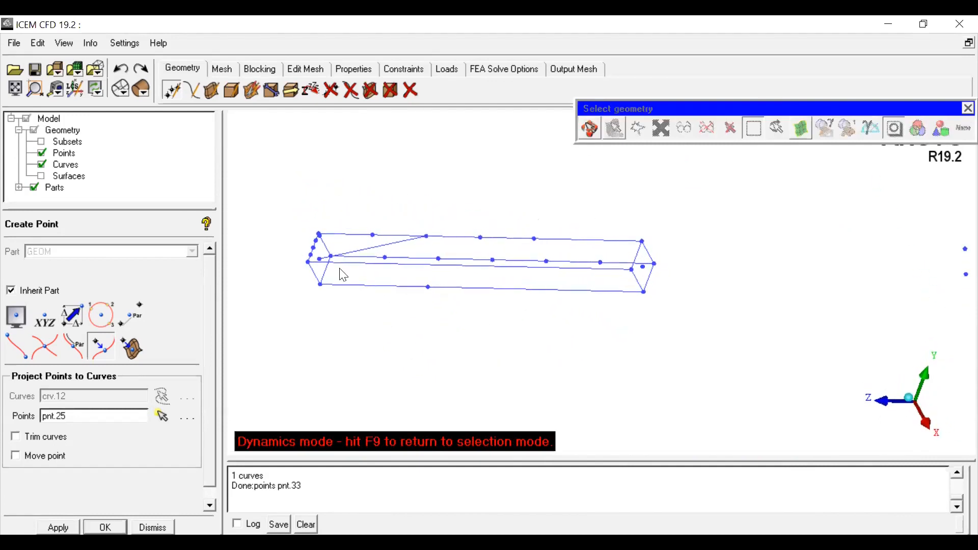
left_click(192, 90)
left_click(23, 330)
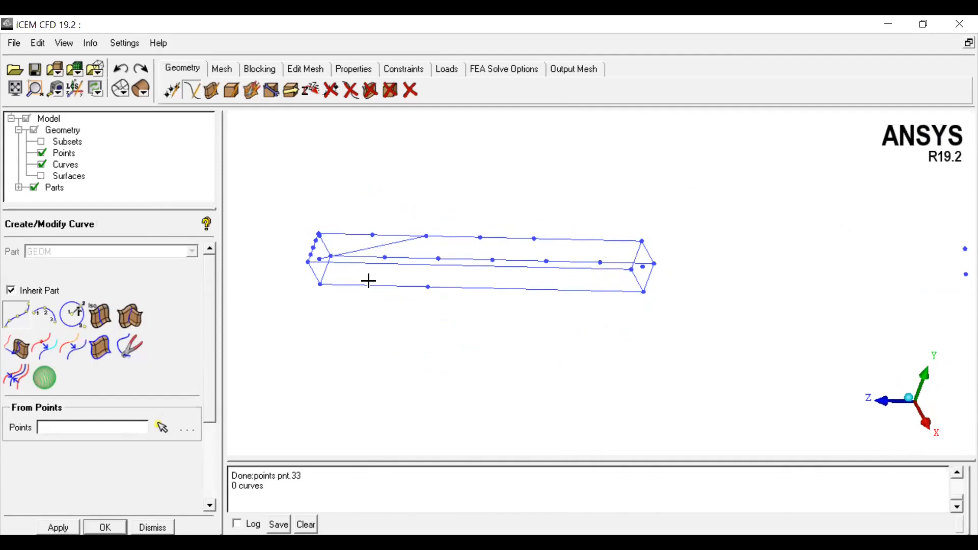
left_click(373, 235)
left_click(428, 286)
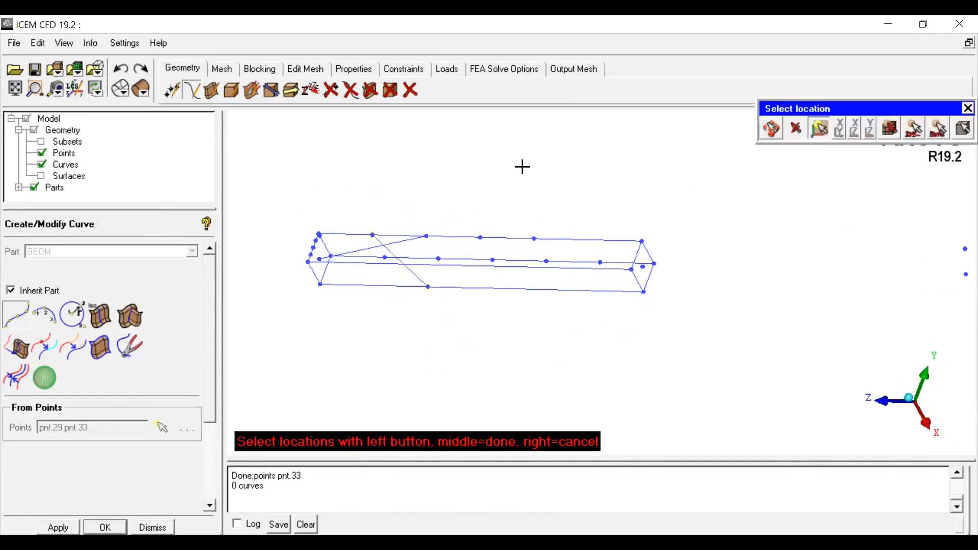
middle_click(593, 186)
Step: Delete the inner longitudinal edge curve that carries the five evenly spaced points
left_click(772, 129)
left_click_drag(527, 343, 392, 245)
scroll(389, 244, "up", 5)
middle_click_drag(377, 275, 607, 324)
mouse_move(607, 317)
left_mouse_down()
mouse_move(629, 211)
mouse_move(603, 351)
mouse_move(596, 306)
left_mouse_up()
left_click(352, 92)
left_click(395, 281)
middle_click(408, 377)
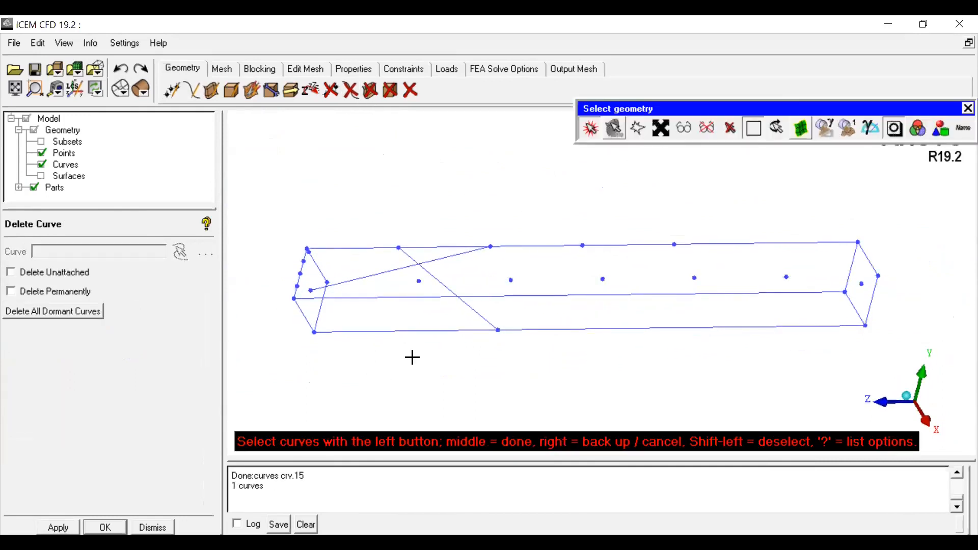
Step: Create a point at the intersection of the two diagonal curves using Curve-Curve Intersection
left_click(590, 132)
left_click_drag(578, 326, 606, 404)
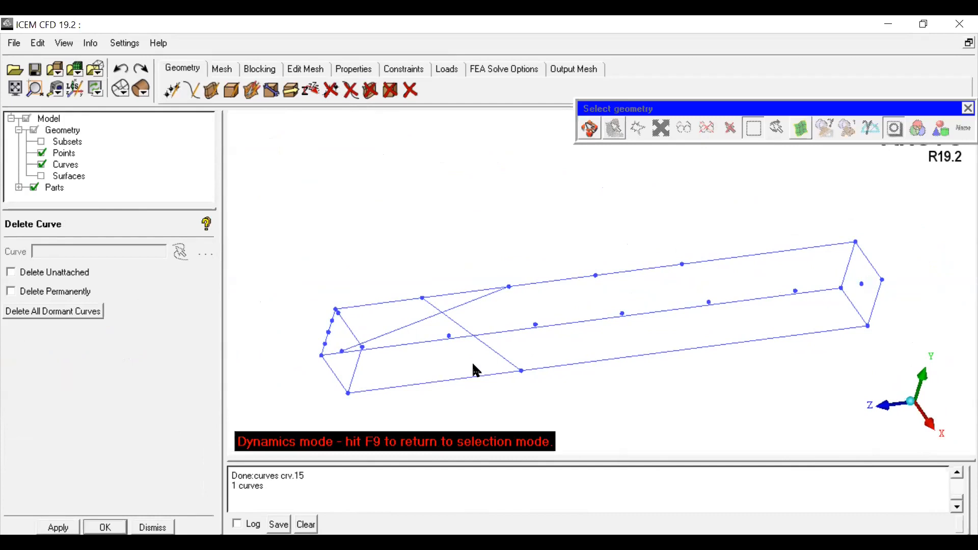
left_click(171, 90)
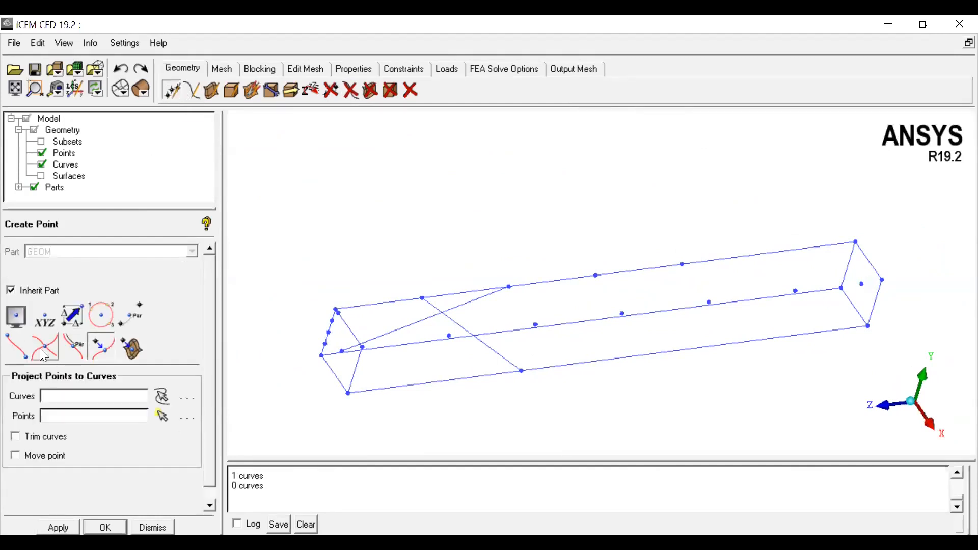
left_click(43, 348)
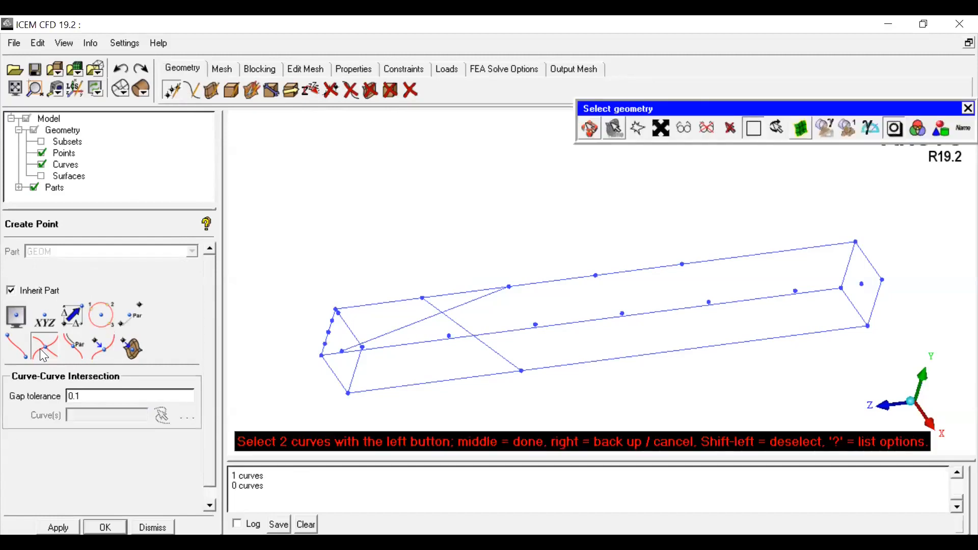
left_click(460, 324)
left_click(428, 320)
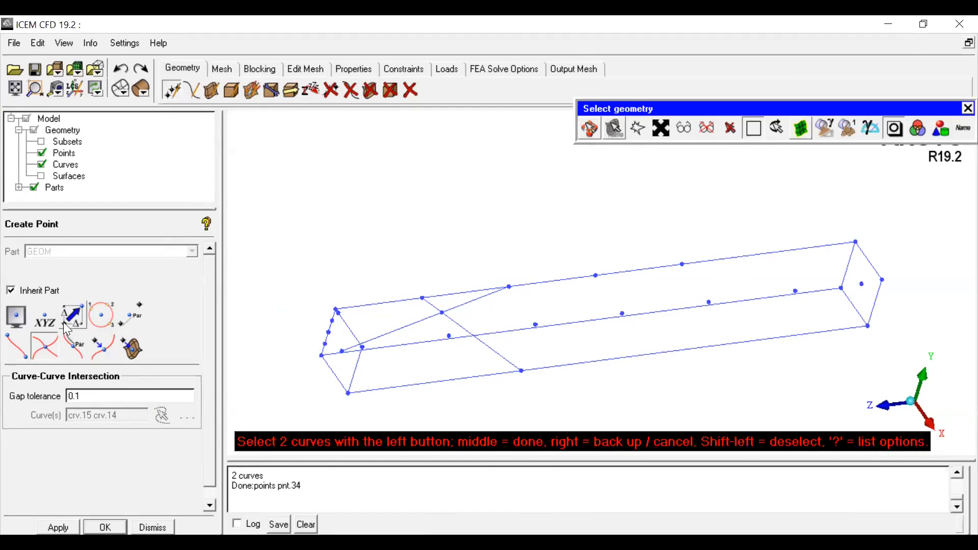
Step: Delete the stray point inside the box's far end
left_click(44, 319)
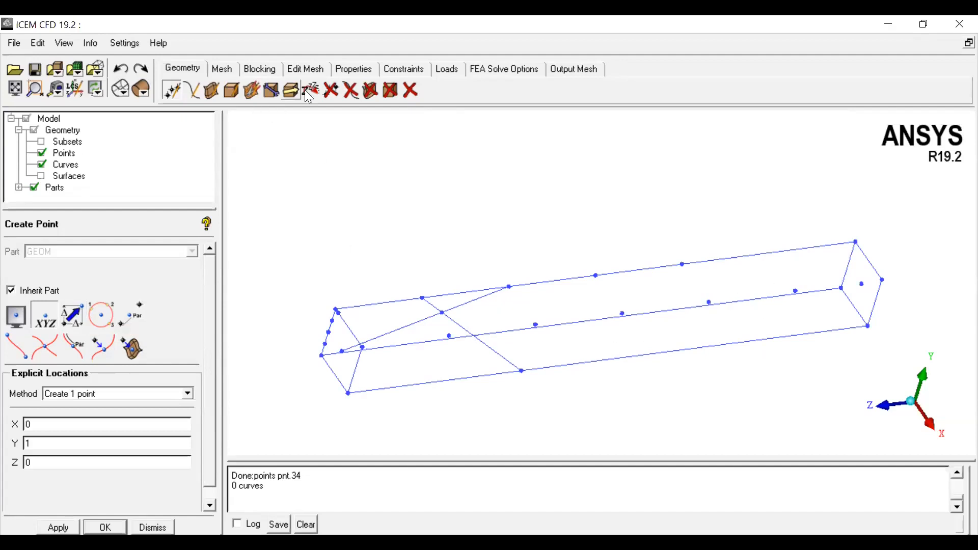
left_click(338, 91)
left_click(861, 283)
middle_click(822, 363)
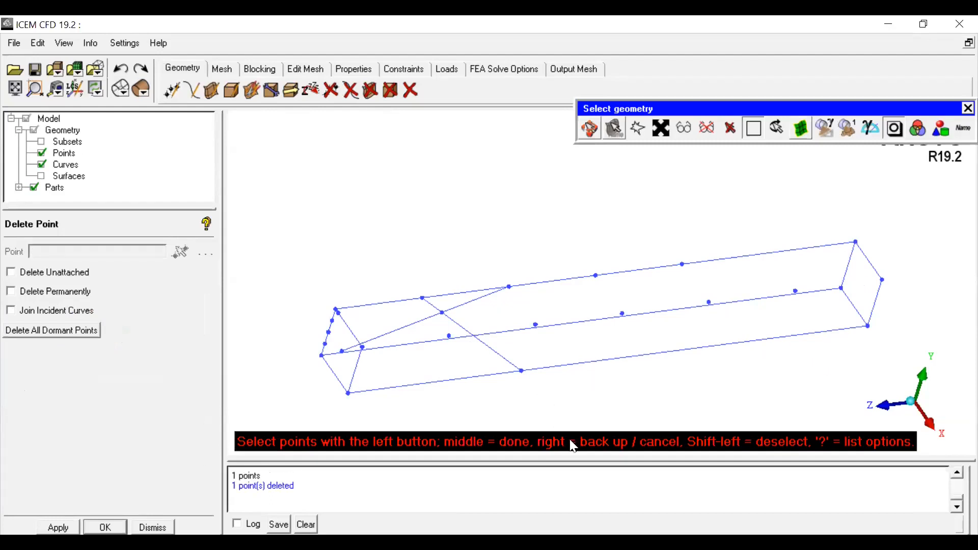
Step: Inspect the box ends from different angles, briefly showing surfaces to check the existing end-face surface
left_click(593, 132)
left_click_drag(651, 279, 542, 279)
scroll(564, 269, "up", 3)
middle_click_drag(563, 268, 461, 291)
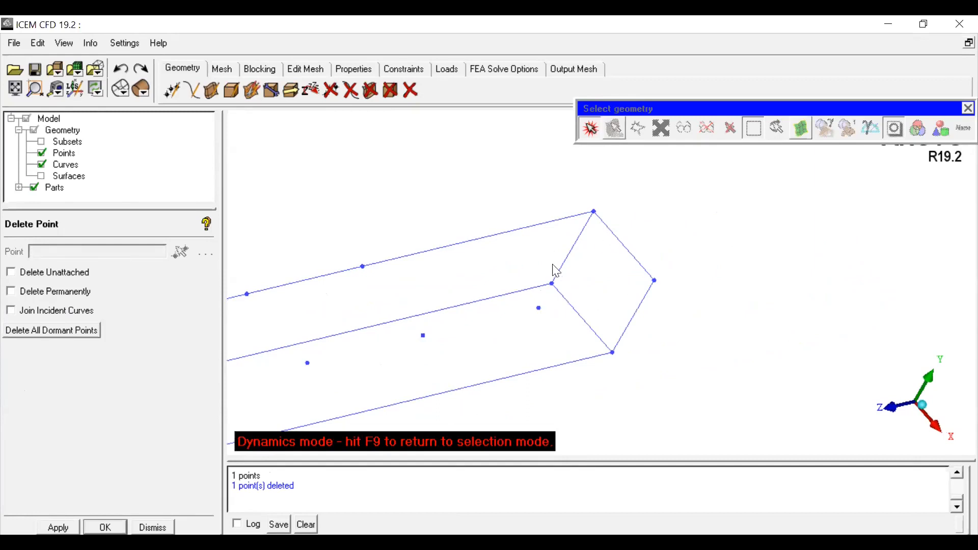
left_click_drag(609, 297, 633, 270)
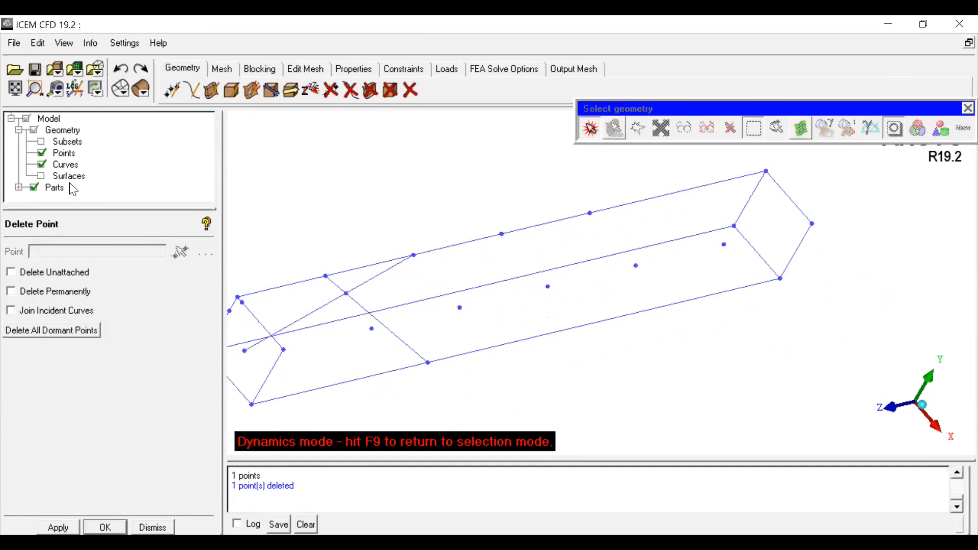
left_click(42, 176)
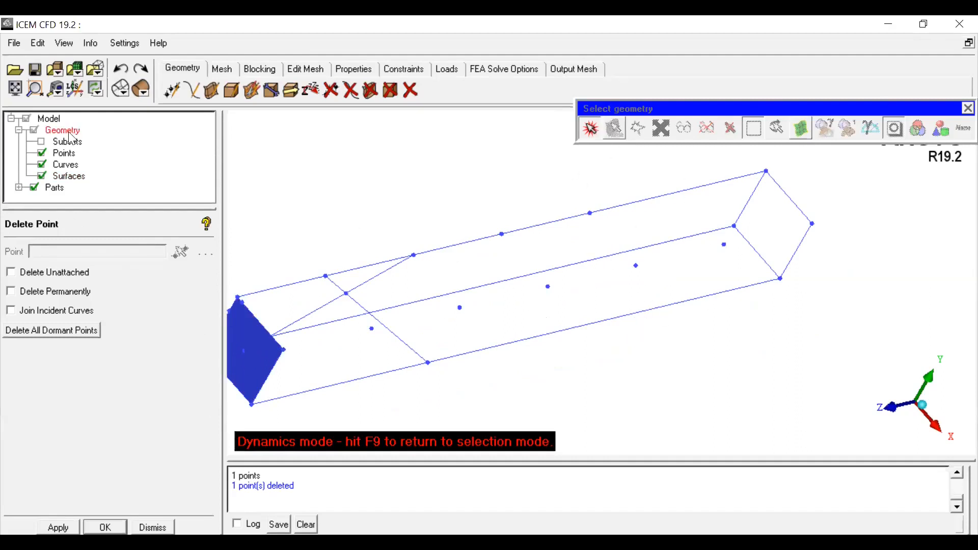
left_click(42, 176)
left_click_drag(757, 283, 686, 256)
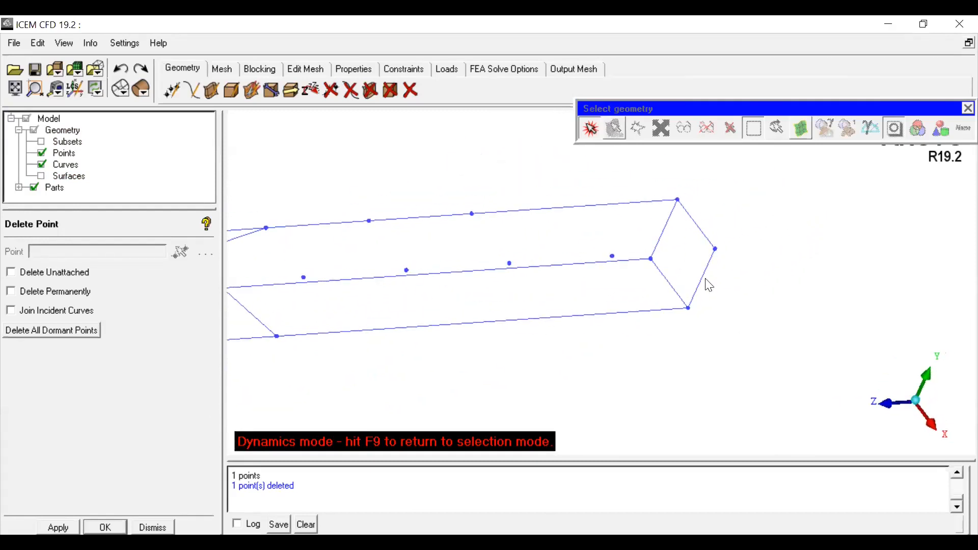
Step: Create a simple surface from the four edge curves of the box's far end face and show surfaces
left_click(215, 88)
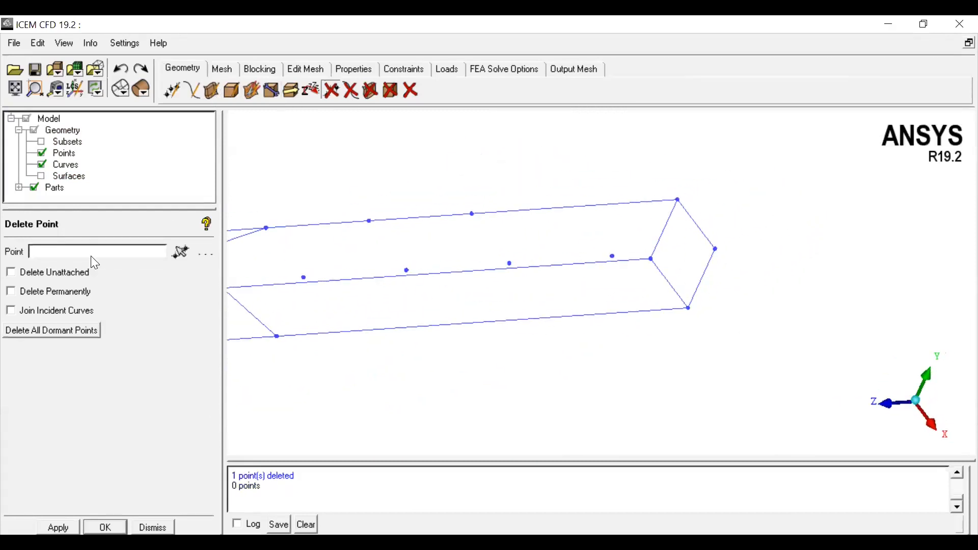
left_click(216, 92)
left_click(14, 326)
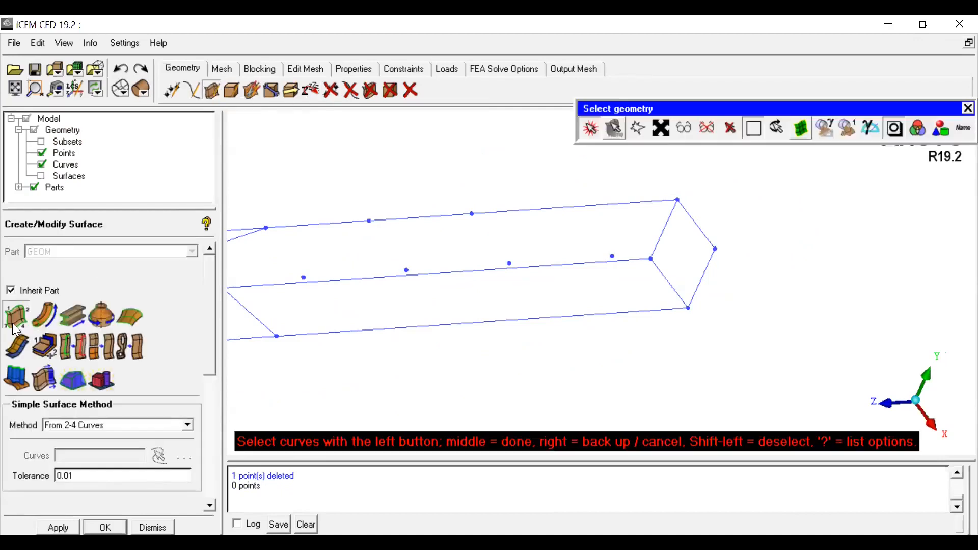
left_click(661, 235)
left_click(665, 280)
left_click(693, 287)
left_click(696, 227)
middle_click(776, 203)
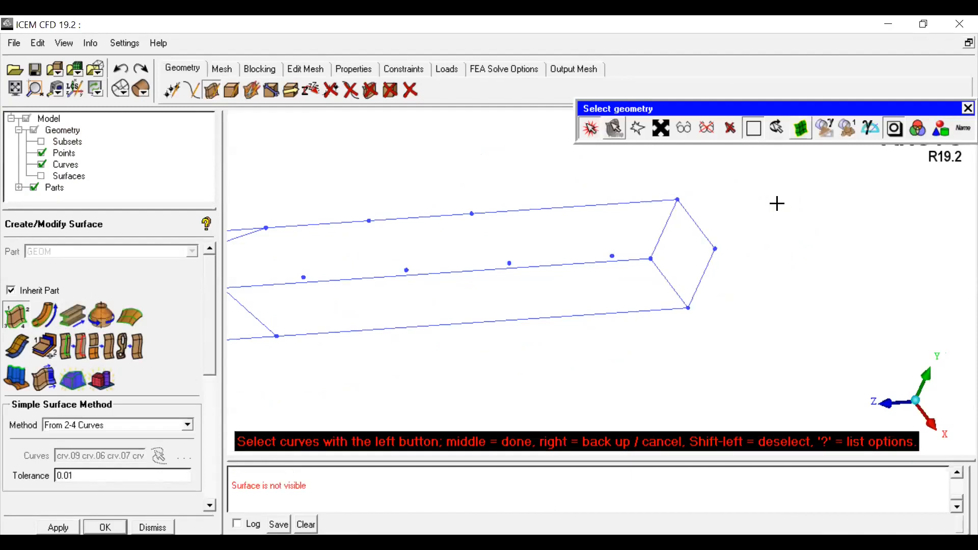
left_click(42, 176)
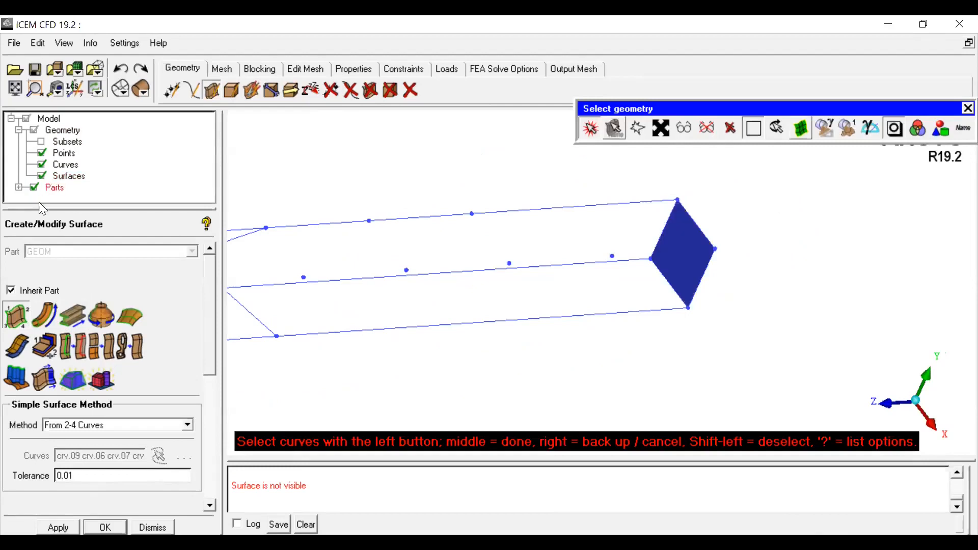
Step: Delete the stray points lying outside the box beyond its far end
left_click_drag(780, 259, 655, 192)
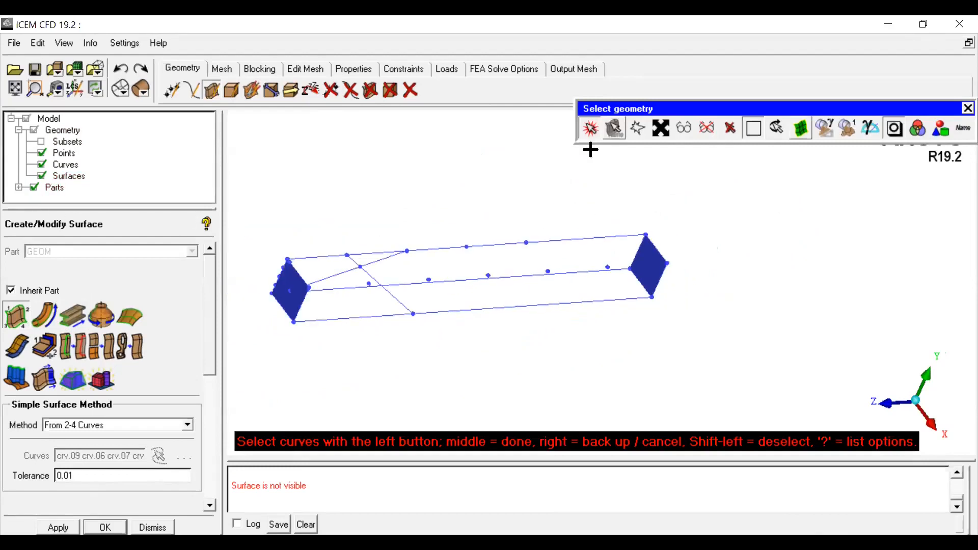
left_click(595, 132)
scroll(513, 245, "up", 3)
middle_click_drag(310, 359, 516, 372)
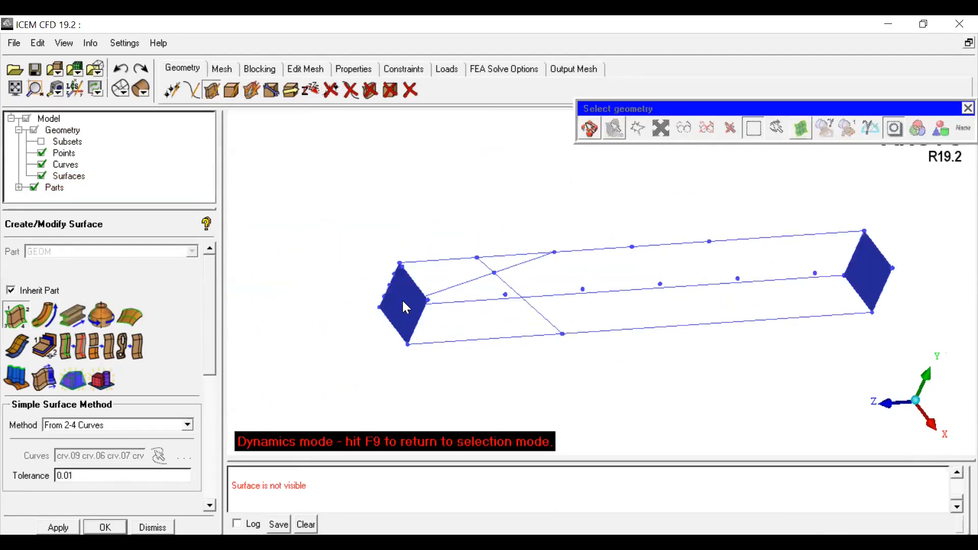
middle_click_drag(862, 286, 690, 297)
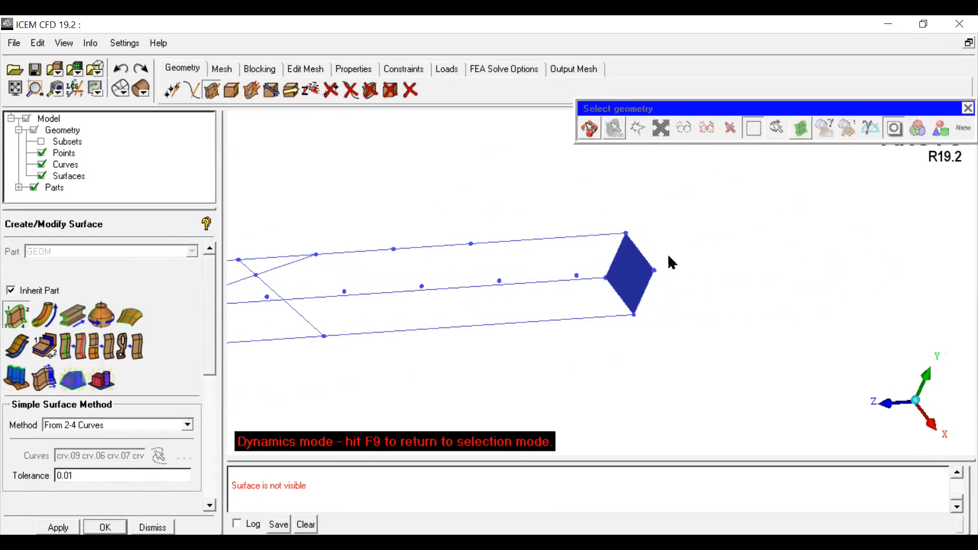
scroll(632, 311, "down", 3)
left_click_drag(630, 319, 664, 355)
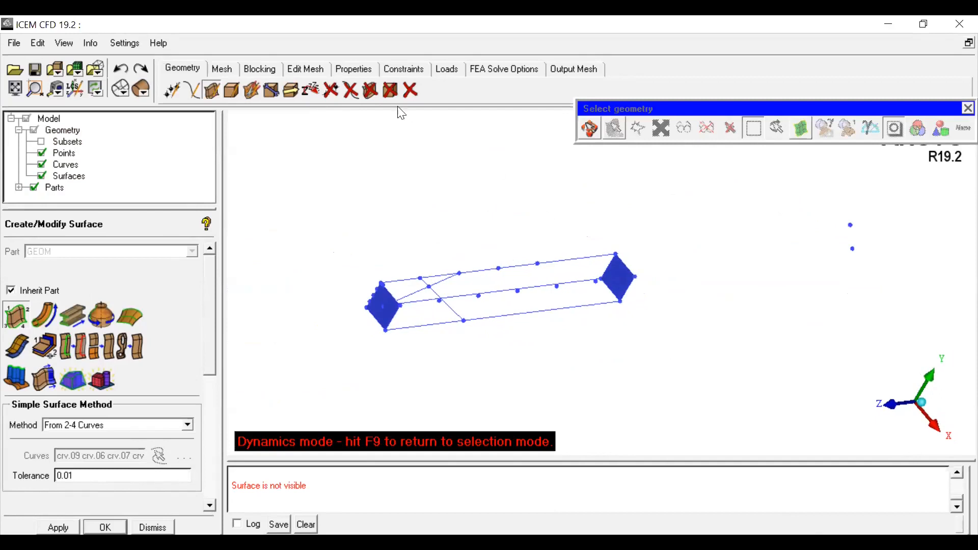
left_click(331, 90)
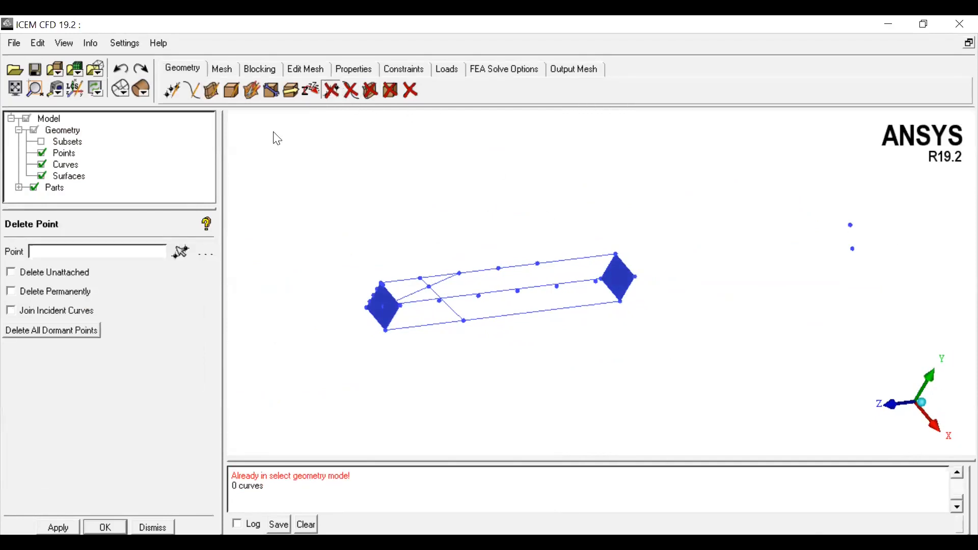
left_click(180, 251)
left_click_drag(835, 206, 872, 264)
middle_click(862, 264)
Step: Examine the box from several zoom levels, toggling surface display on and off
scroll(679, 274, "up", 2)
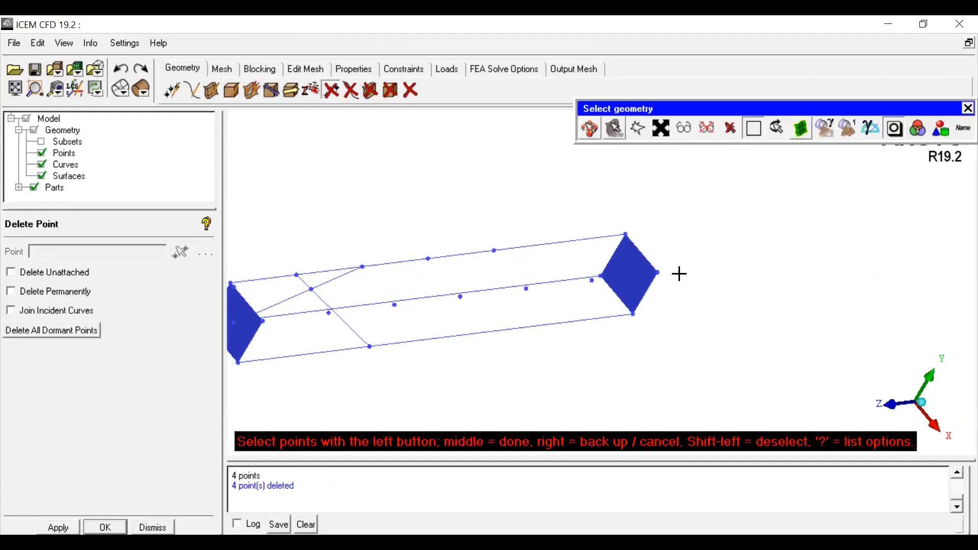
left_click(590, 125)
scroll(632, 223, "down", 2)
scroll(423, 306, "up", 2)
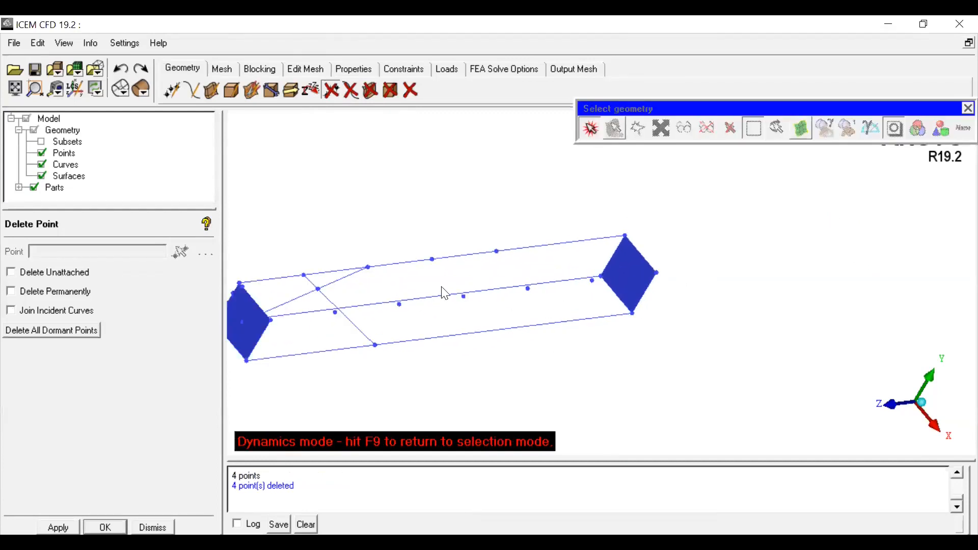
scroll(309, 300, "up", 2)
middle_click_drag(316, 295, 465, 328)
scroll(609, 303, "up", 2)
middle_click_drag(609, 303, 782, 303)
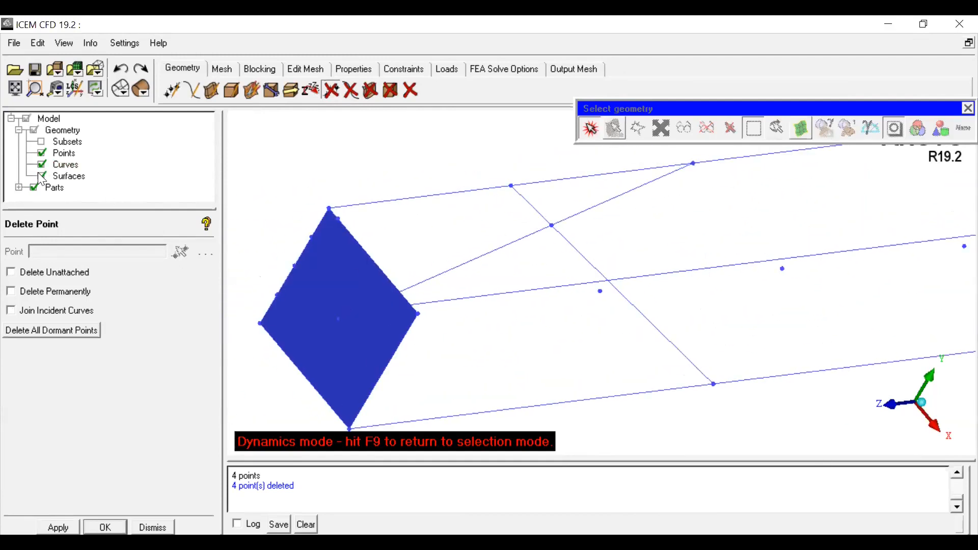
left_click(42, 176)
scroll(622, 323, "down", 6)
middle_click_drag(773, 257, 432, 240)
scroll(698, 248, "down", 3)
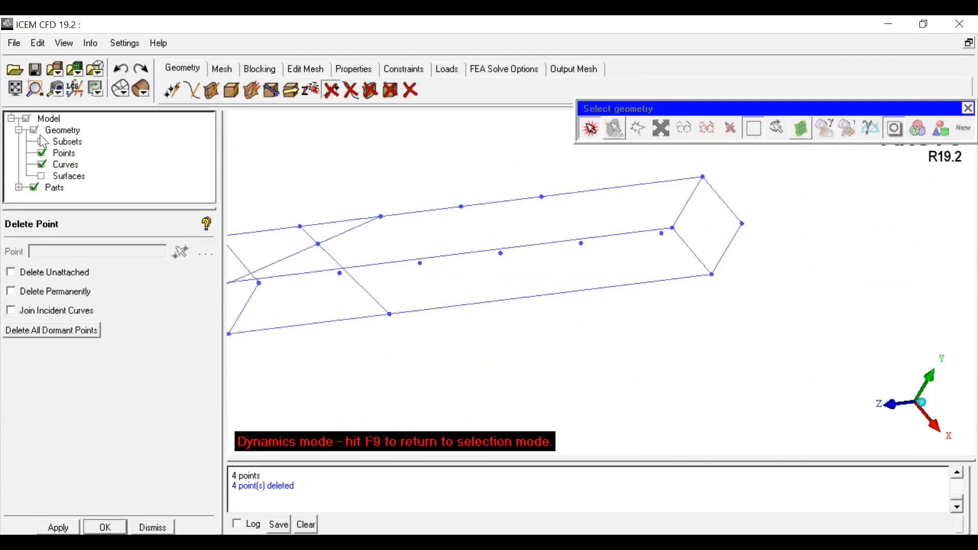
left_click(42, 176)
scroll(499, 216, "down", 2)
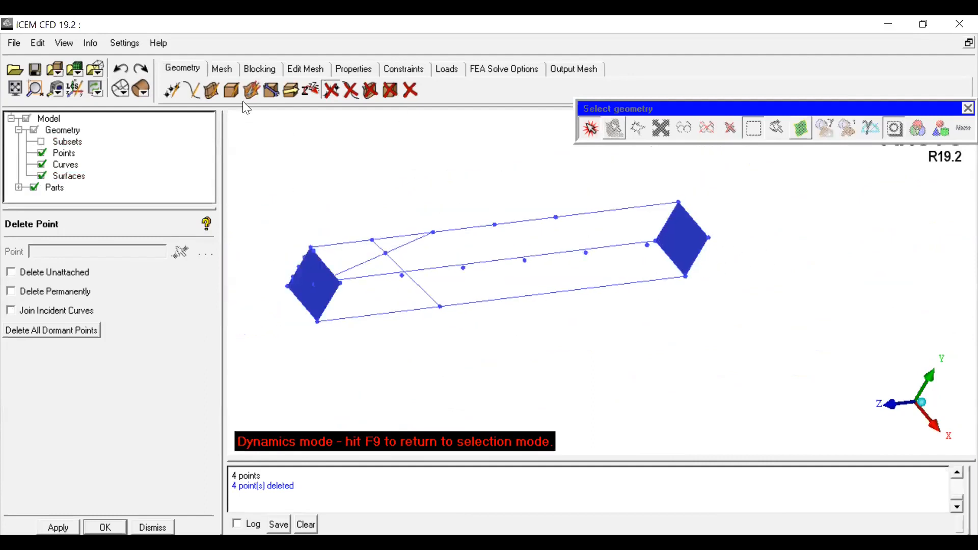
Step: Project a point onto the far-end face surface srf.01 with Project Point to Surface
left_click(172, 93)
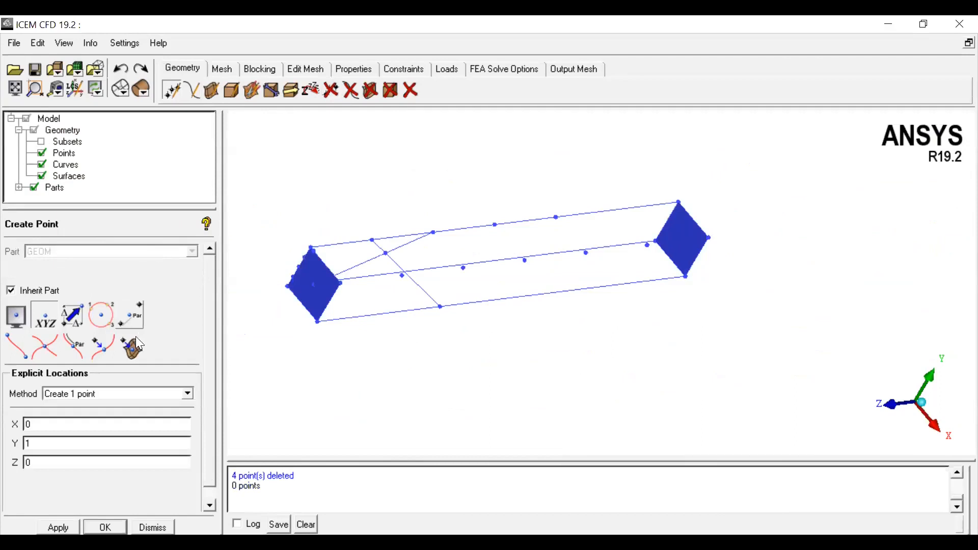
left_click(131, 353)
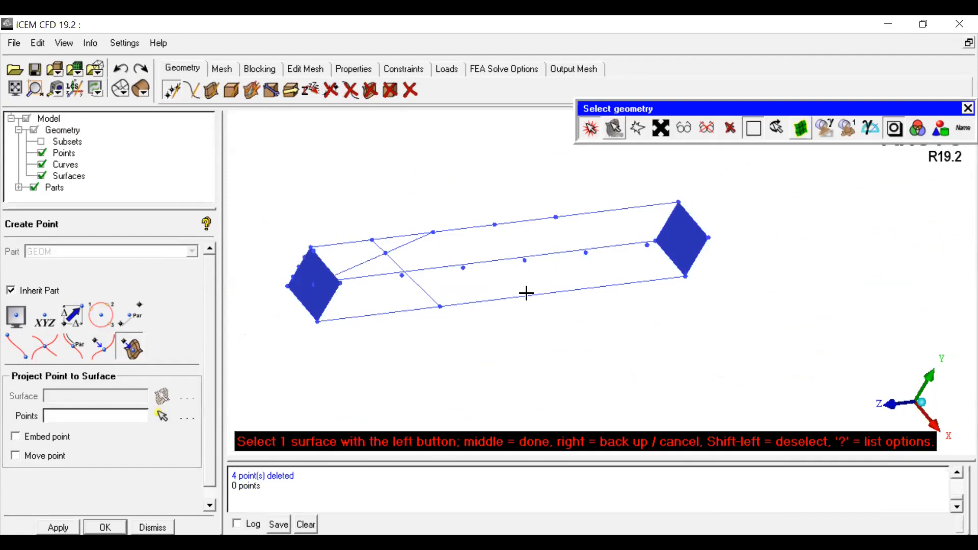
left_click(678, 238)
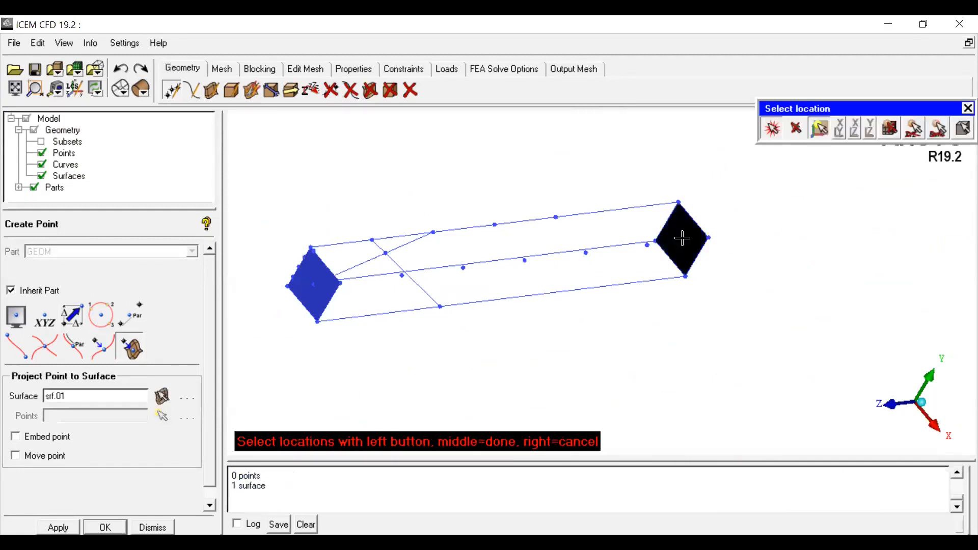
scroll(677, 238, "up", 3)
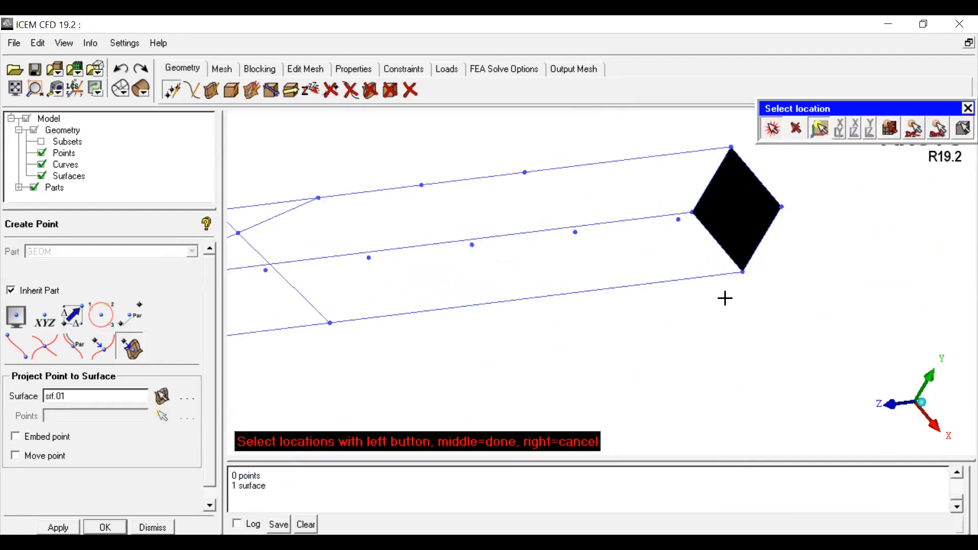
middle_click(730, 331)
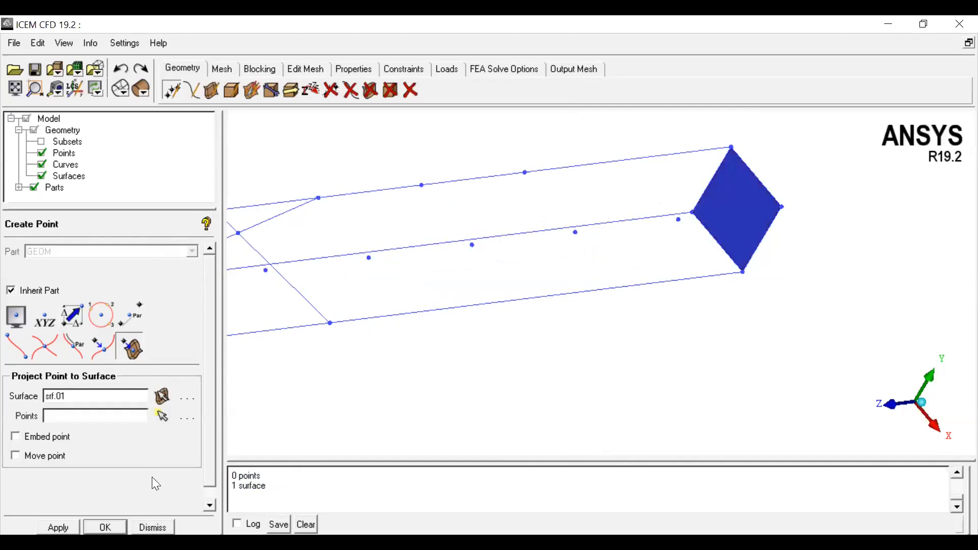
left_click_drag(69, 397, 41, 397)
left_click(162, 415)
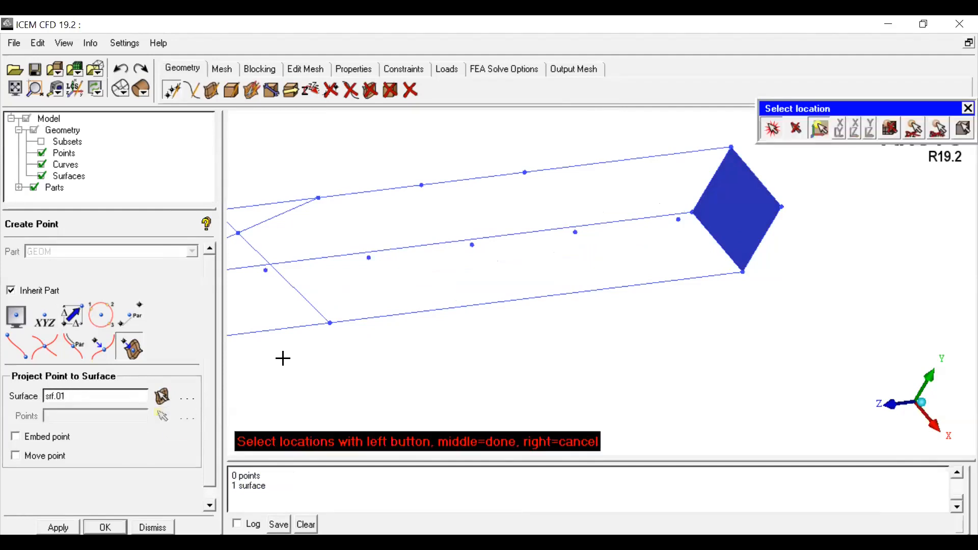
scroll(282, 358, "down", 3)
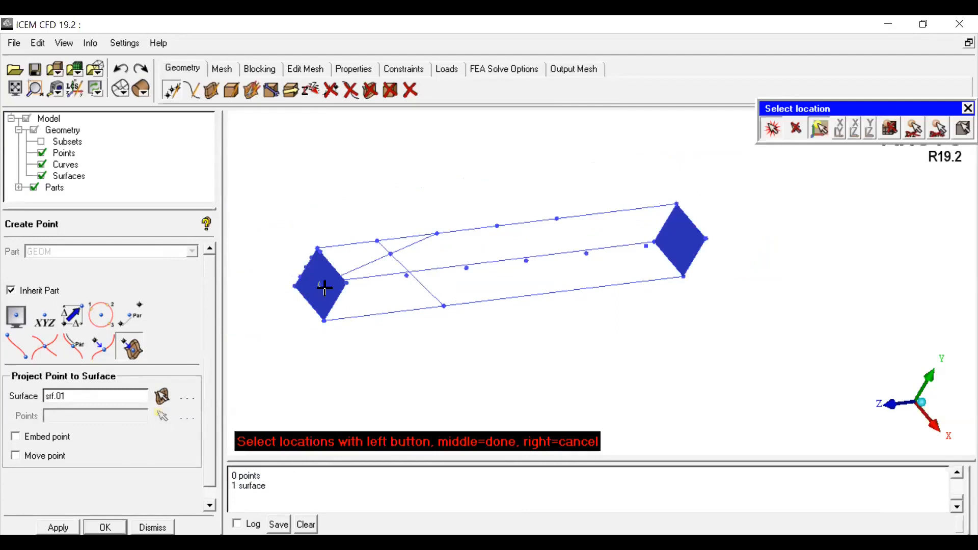
middle_click(309, 356)
Step: Inspect the projected point on the far end face with surfaces hidden, then close the panel
left_click(42, 176)
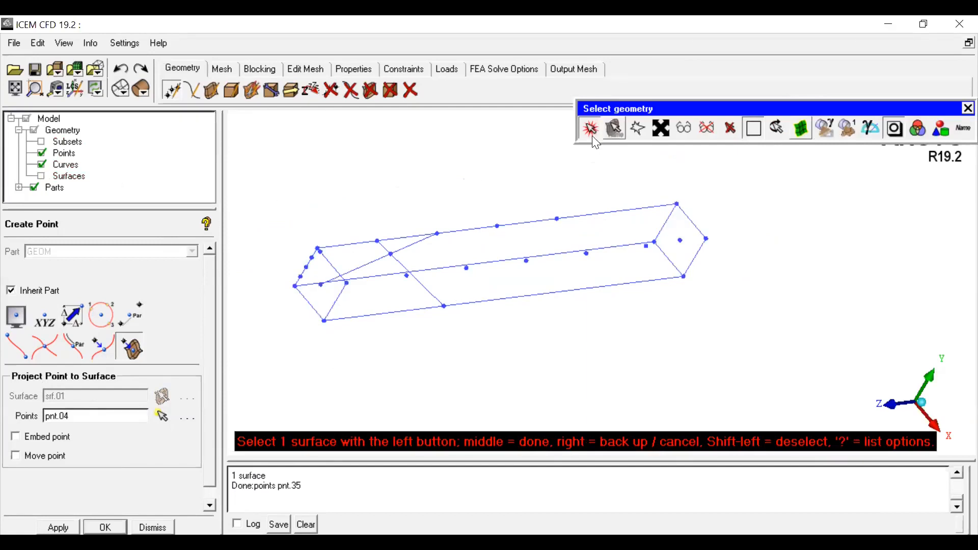
left_click(590, 131)
left_click_drag(654, 183, 588, 315)
left_click(42, 176)
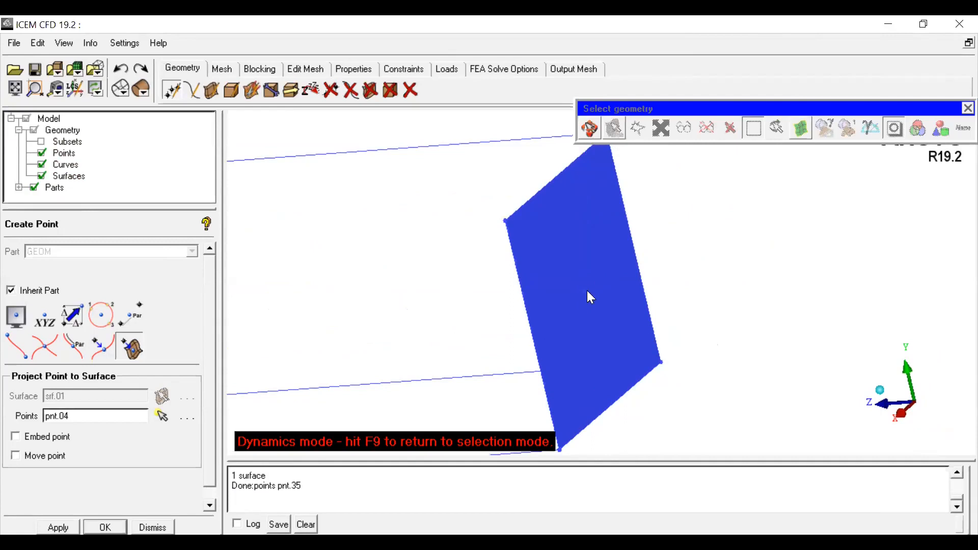
left_click(42, 177)
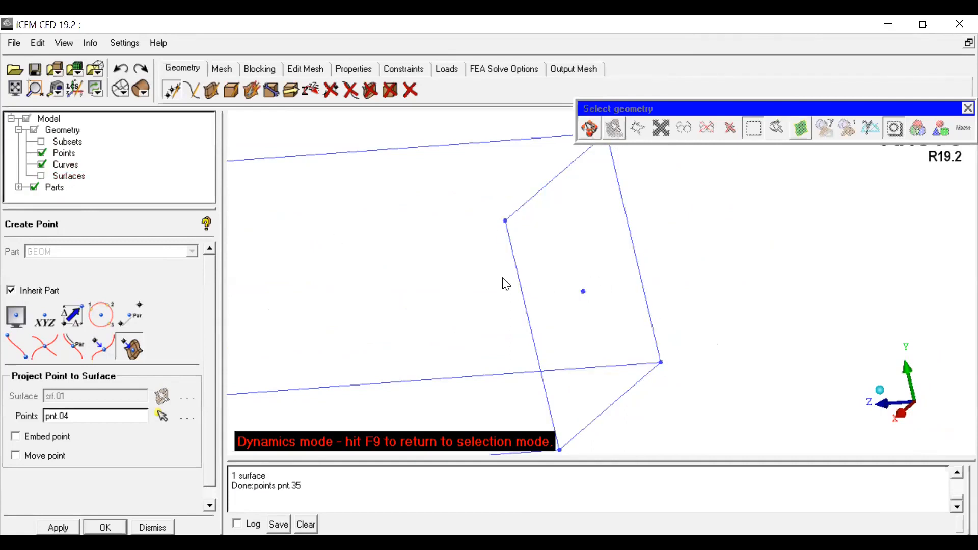
left_click_drag(692, 389, 540, 393)
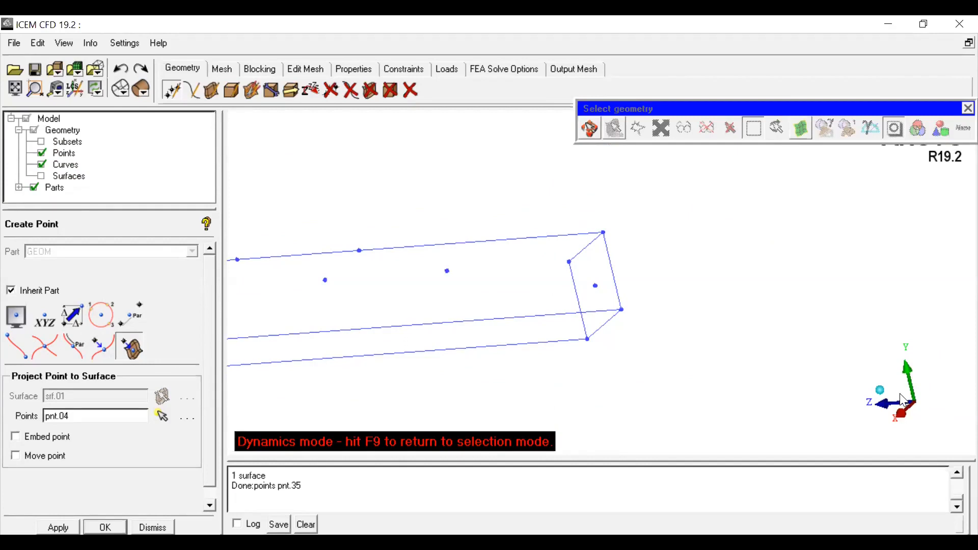
left_click(880, 391)
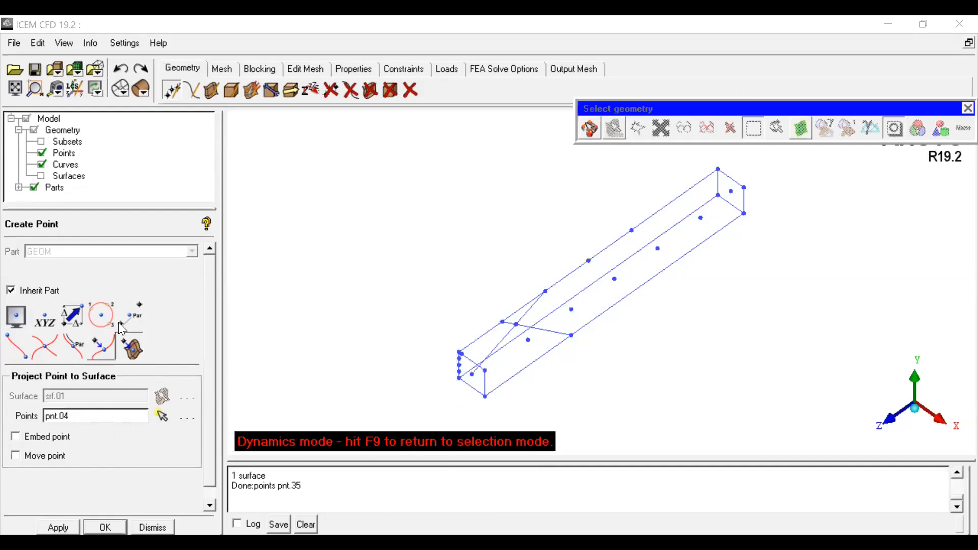
left_click(152, 528)
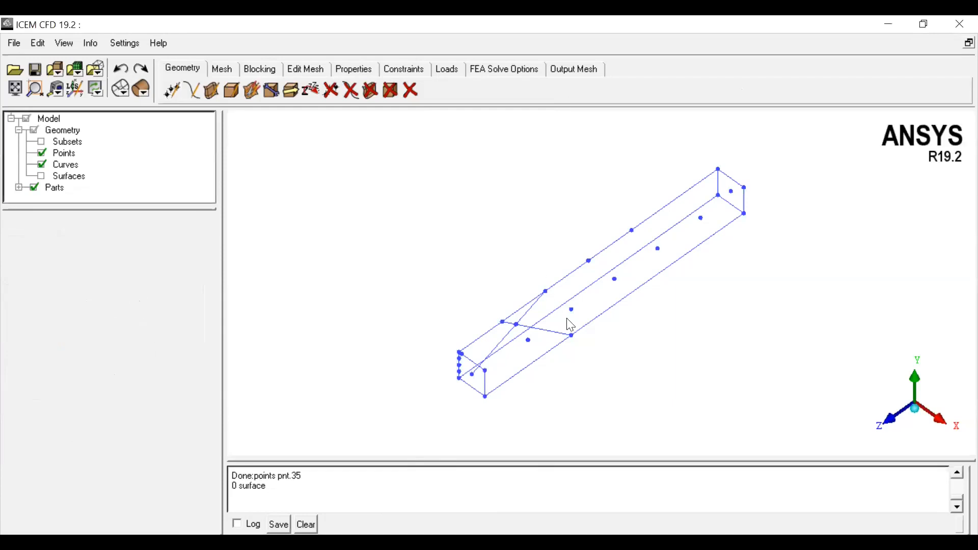
left_click(193, 90)
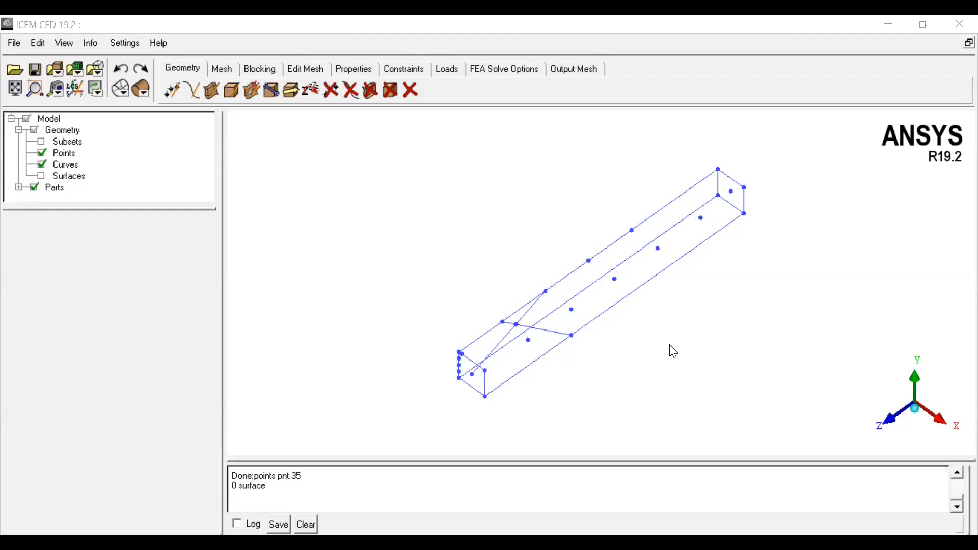
scroll(410, 332, "up", 2)
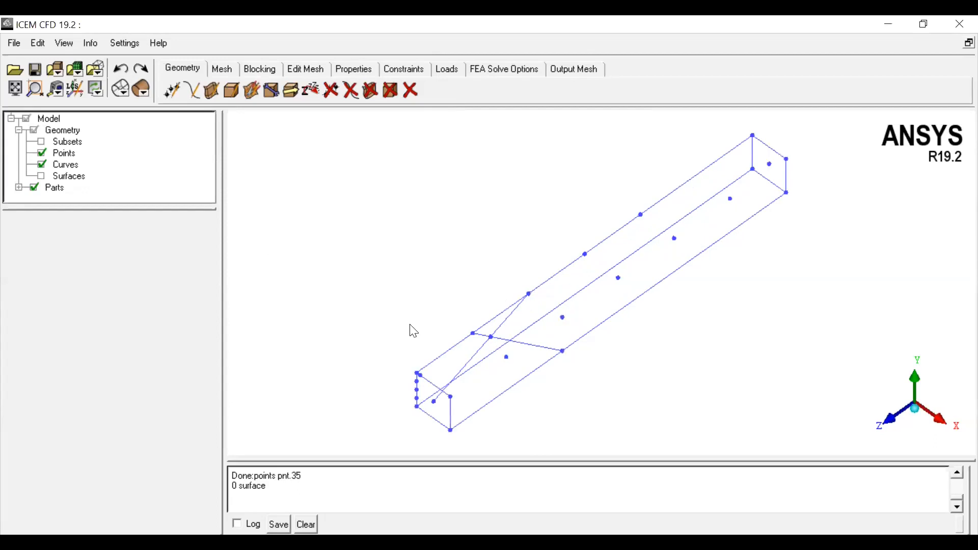
left_click(174, 92)
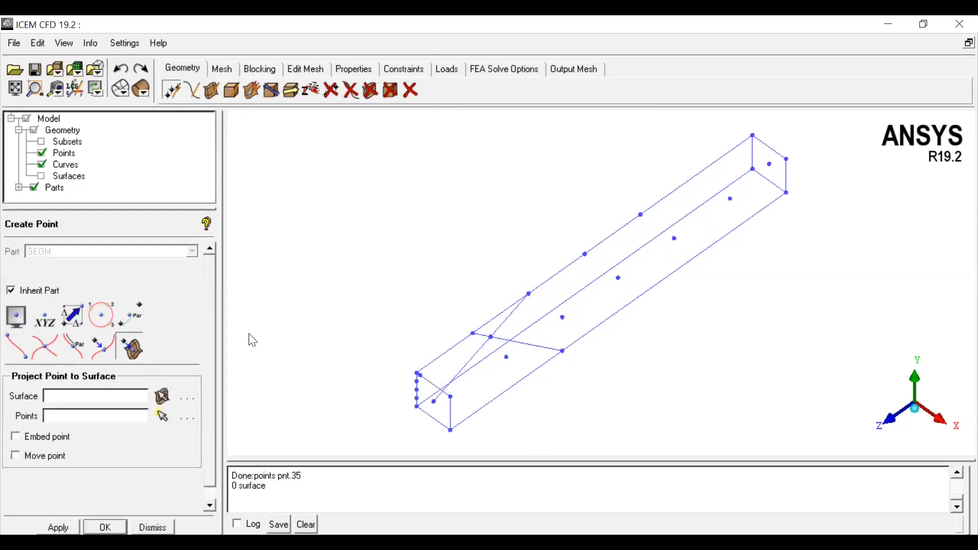
left_click(43, 321)
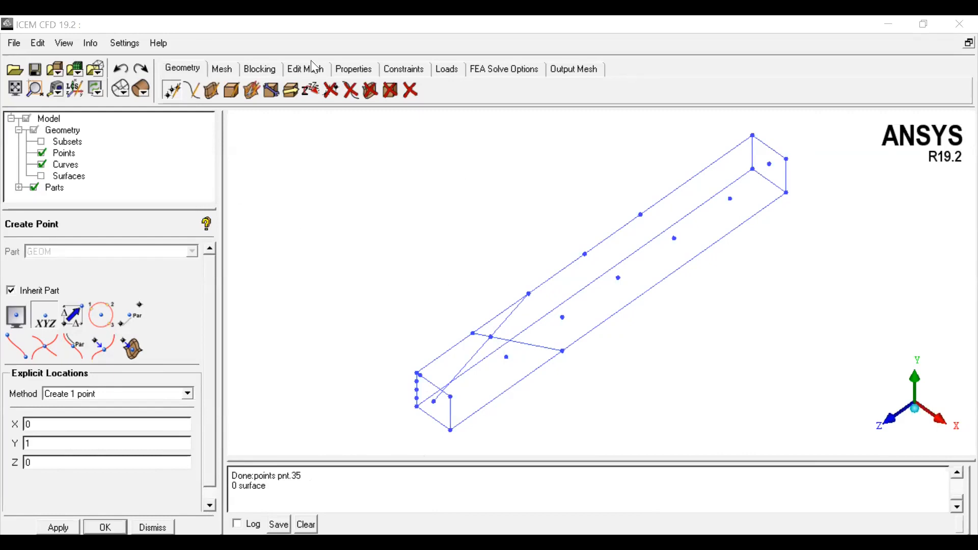
Step: Delete the two diagonal curves crossing the box near its near end
left_click(186, 88)
left_click_drag(543, 316, 568, 308)
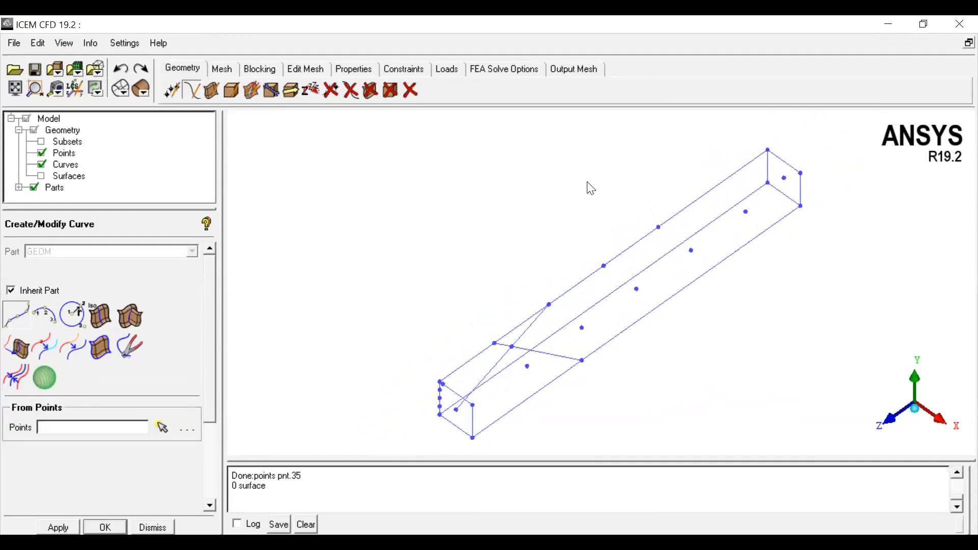
left_click(357, 90)
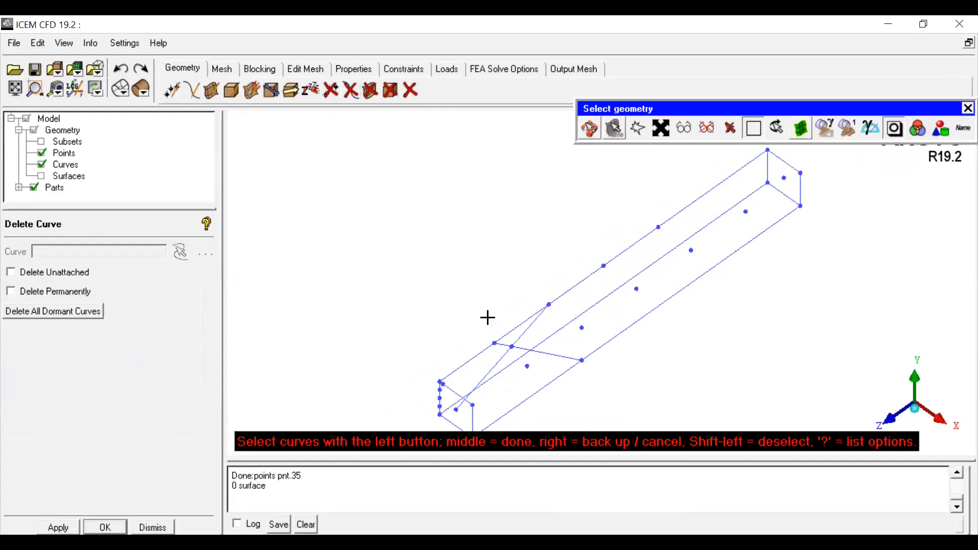
left_click(520, 348)
left_click(497, 361)
middle_click(414, 234)
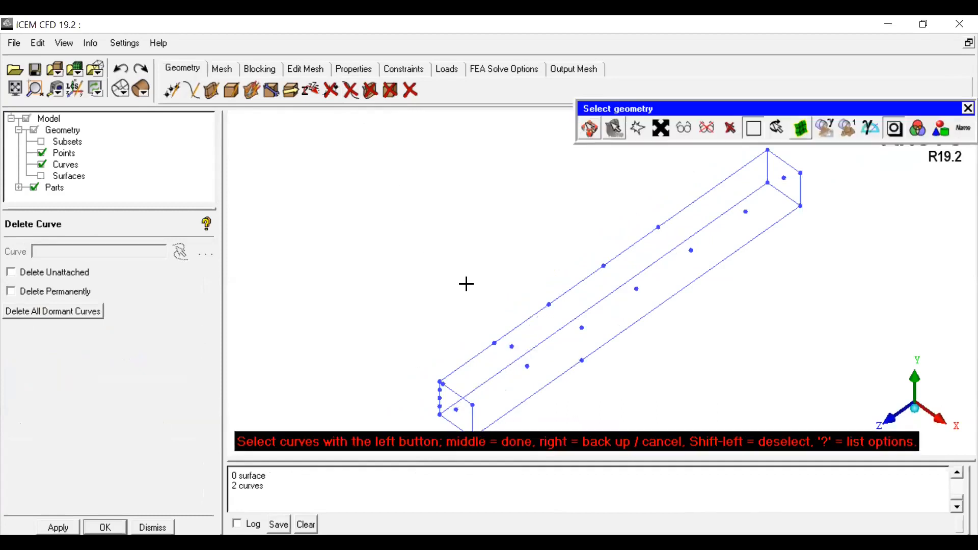
middle_click(441, 278)
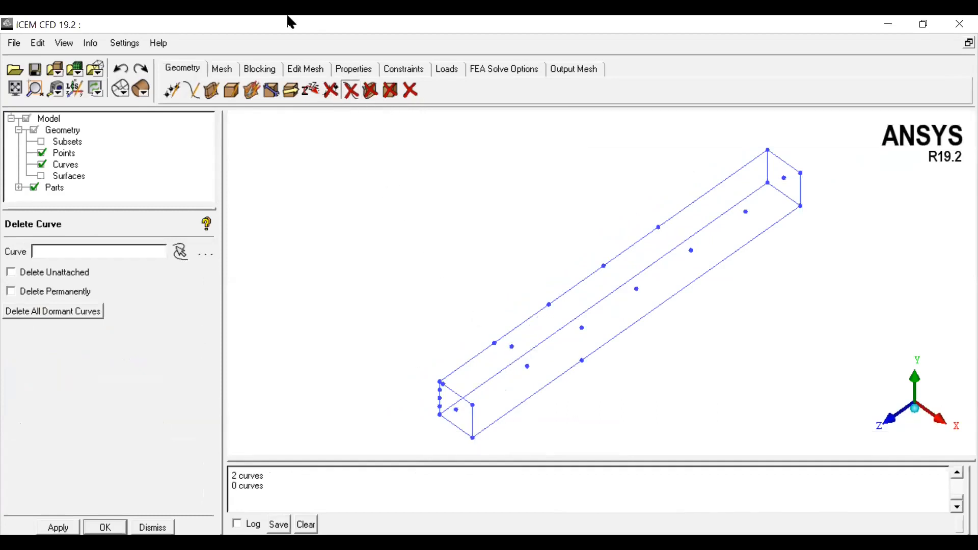
Step: Delete all visible points at once, then undo that deletion
left_click(331, 91)
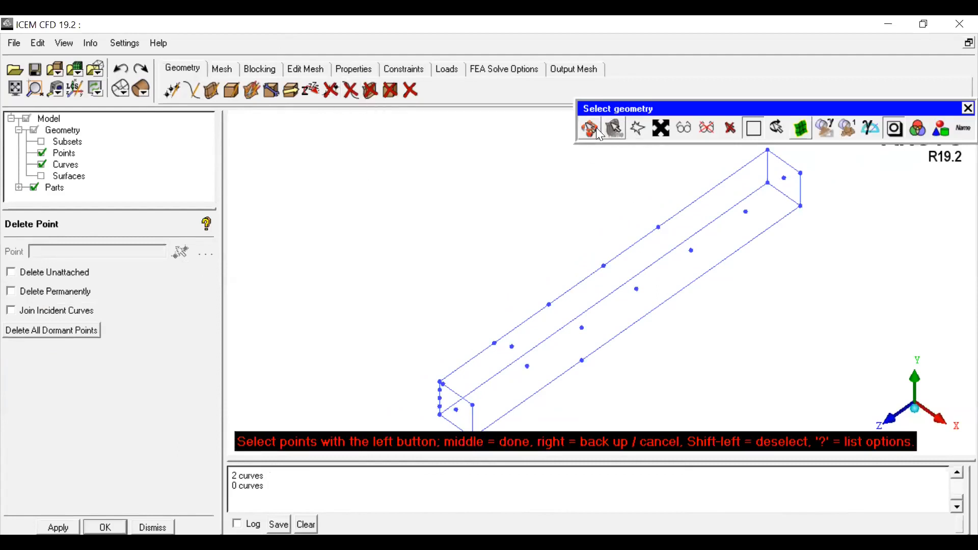
left_click(687, 125)
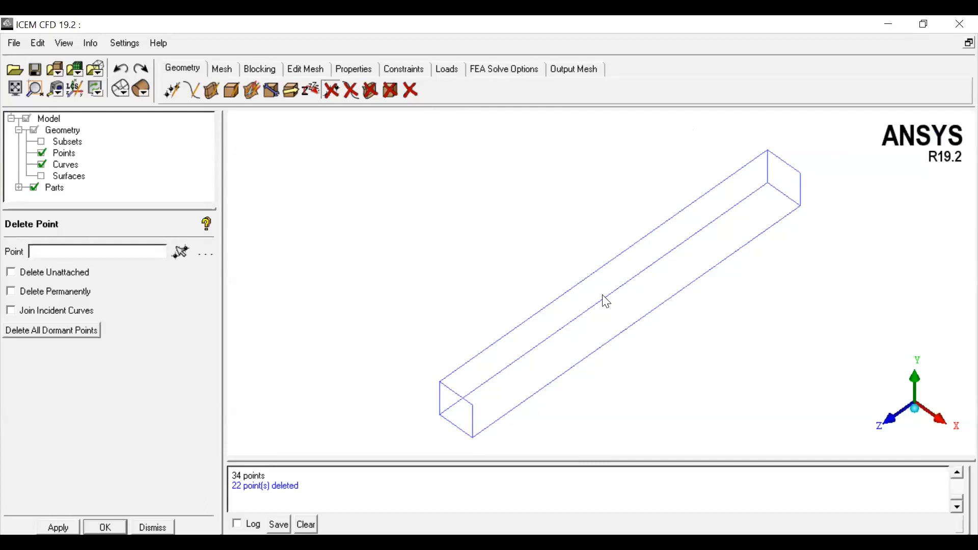
left_click(121, 69)
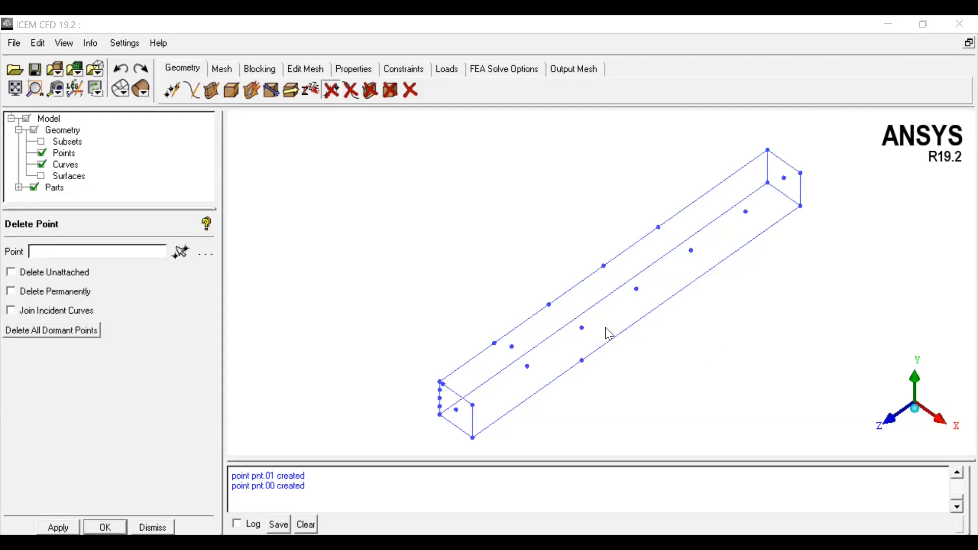
Step: Delete the two points lying midway along the box's long edges
left_click(330, 93)
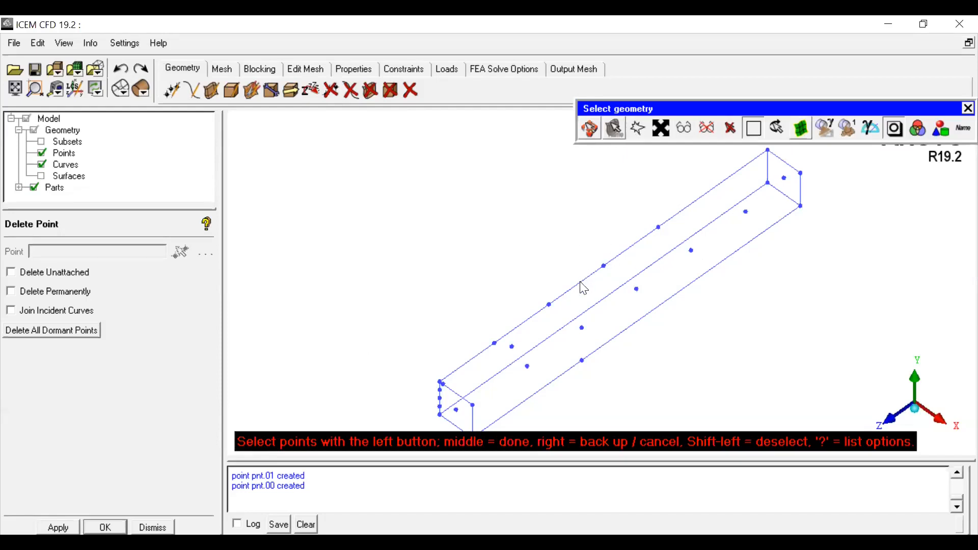
left_click(587, 293)
right_click(661, 309)
right_click(580, 234)
left_click(590, 303)
middle_click(697, 308)
left_click(120, 526)
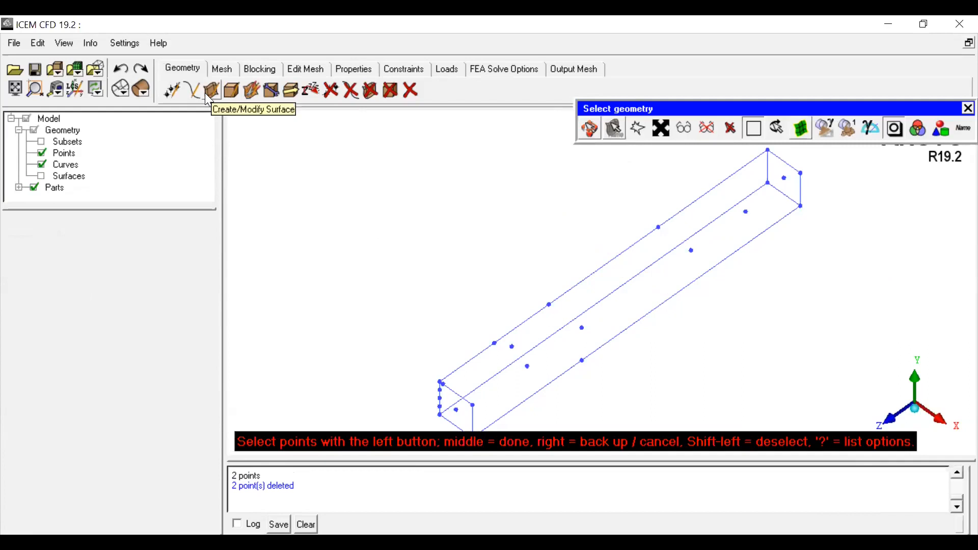
Step: Delete the four edge curves bounding the box's far end face
left_click(332, 92)
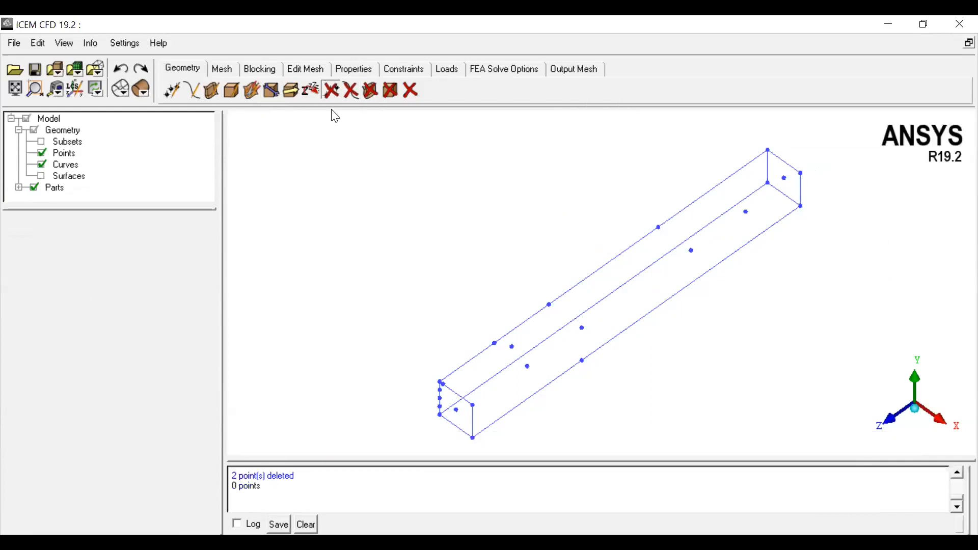
left_click(351, 92)
left_click(780, 158)
left_click(784, 194)
left_click(801, 184)
left_click(768, 172)
middle_click(802, 271)
Step: Show surfaces and delete the far-end face surface
left_click(42, 176)
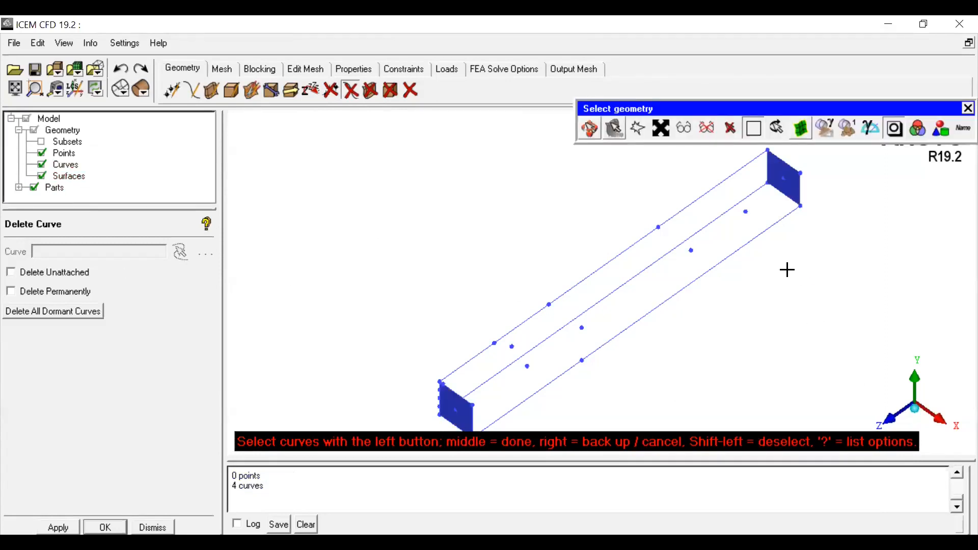
left_click(371, 90)
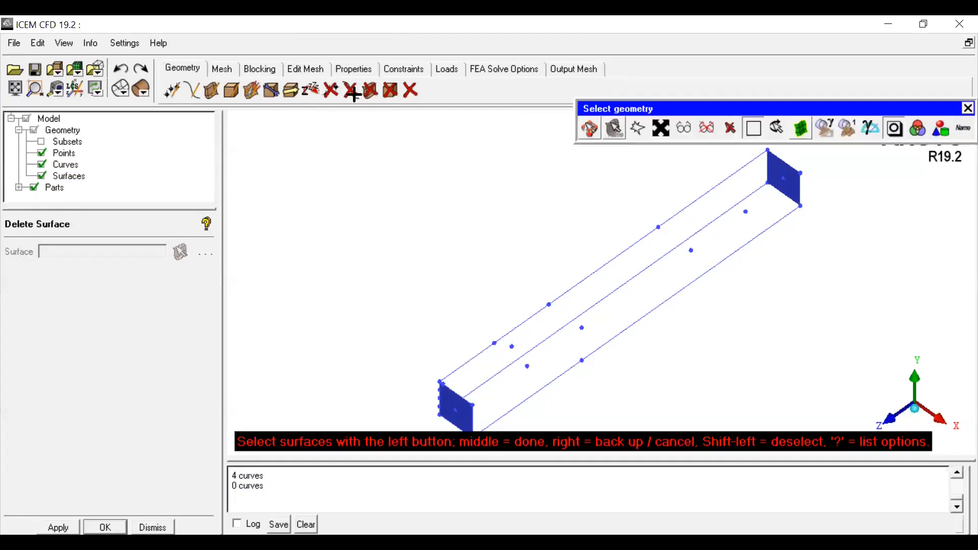
left_click(784, 186)
middle_click(834, 203)
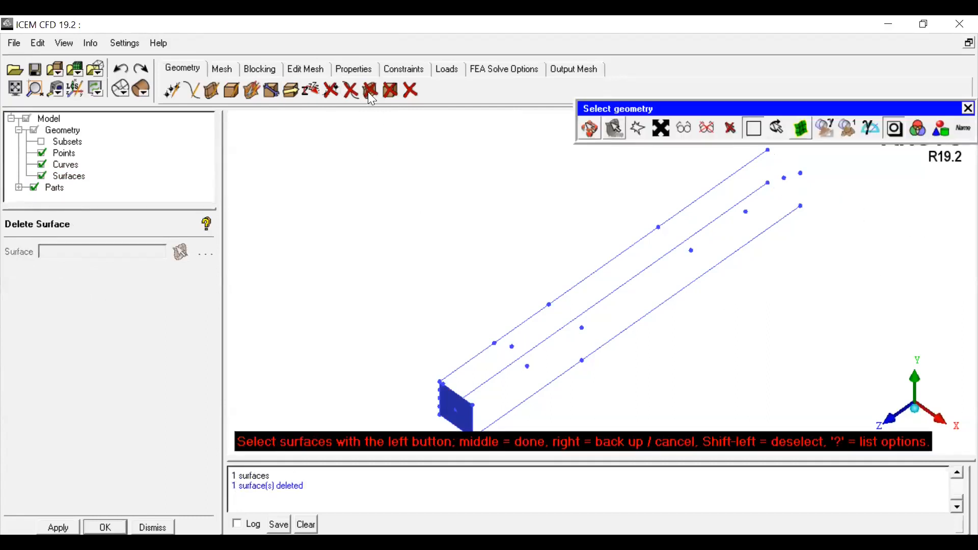
Step: Delete the four corner points at the box's far end
left_click(328, 89)
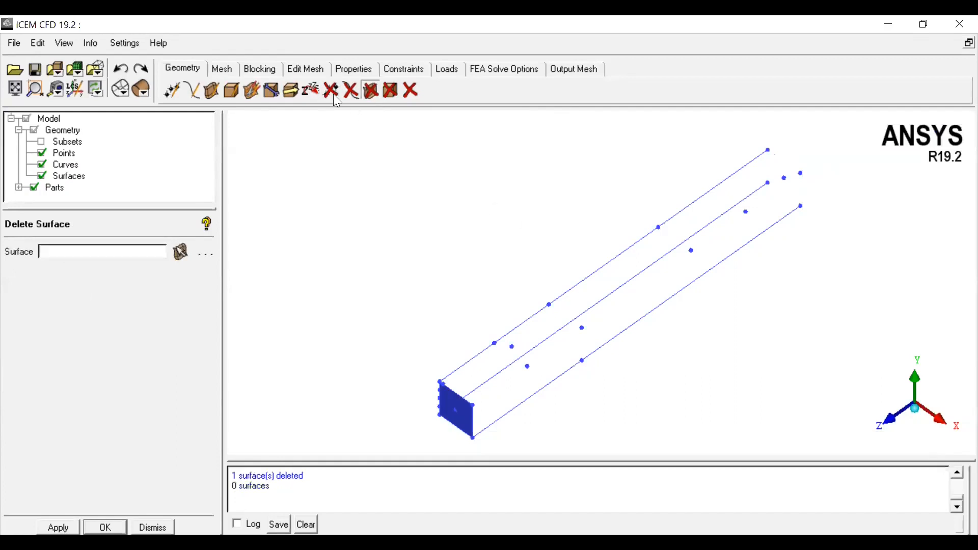
left_click(337, 97)
left_click(768, 149)
left_click(768, 182)
left_click(799, 173)
left_click(801, 208)
middle_click(819, 215)
left_click(768, 149)
left_click(768, 183)
left_click(801, 173)
middle_click(808, 223)
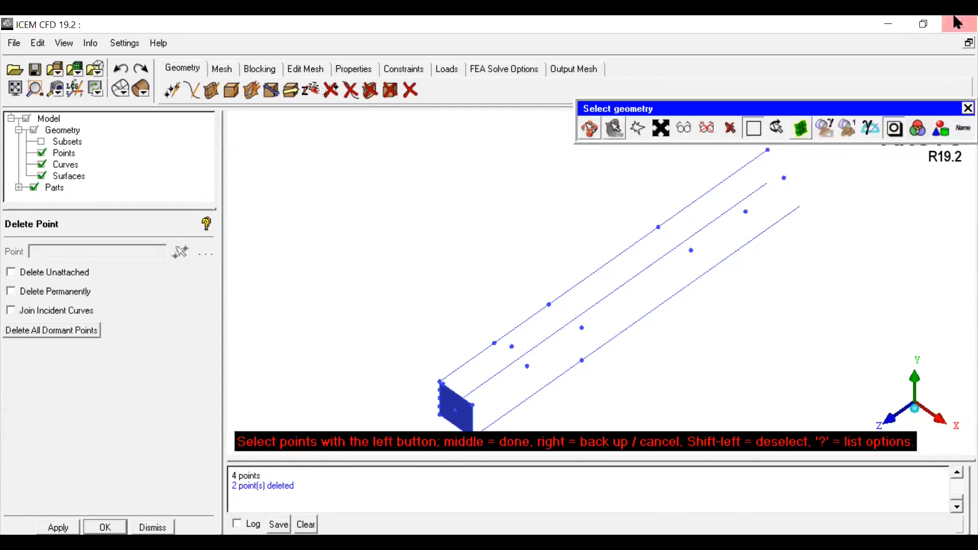
middle_click(796, 242)
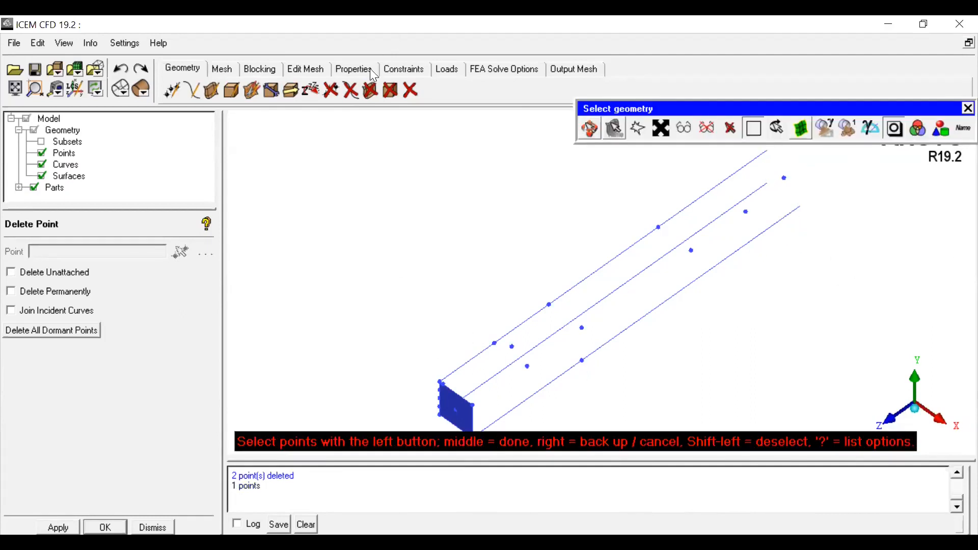
middle_click(580, 387)
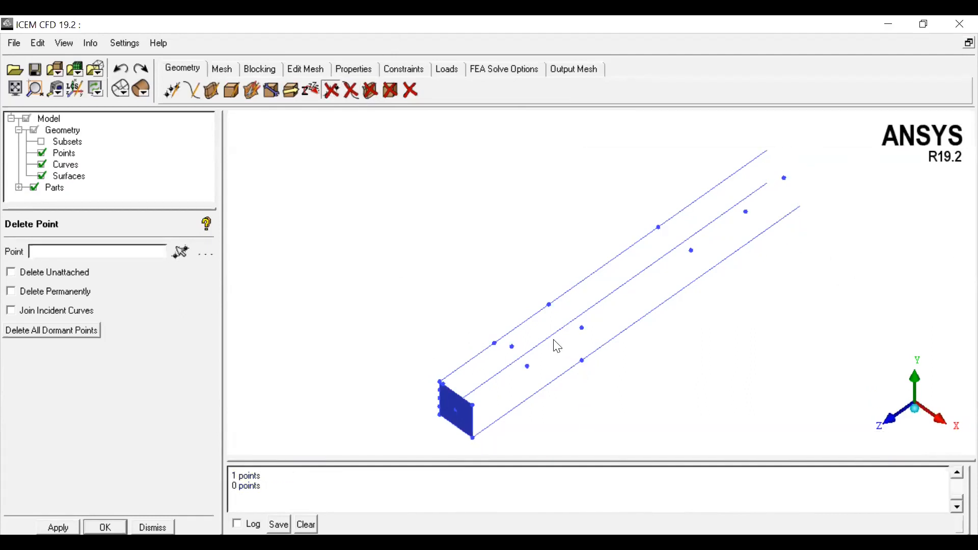
Step: Delete the three long edge curves running along the box
left_click(350, 92)
middle_click(675, 375)
left_click(590, 128)
left_click_drag(633, 283, 634, 323)
right_click_drag(631, 315, 639, 355)
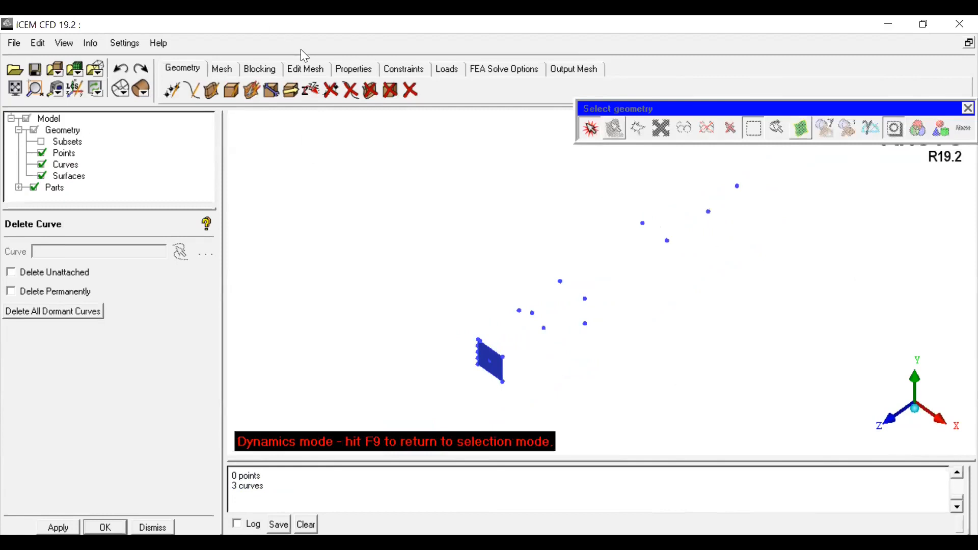
left_click(351, 91)
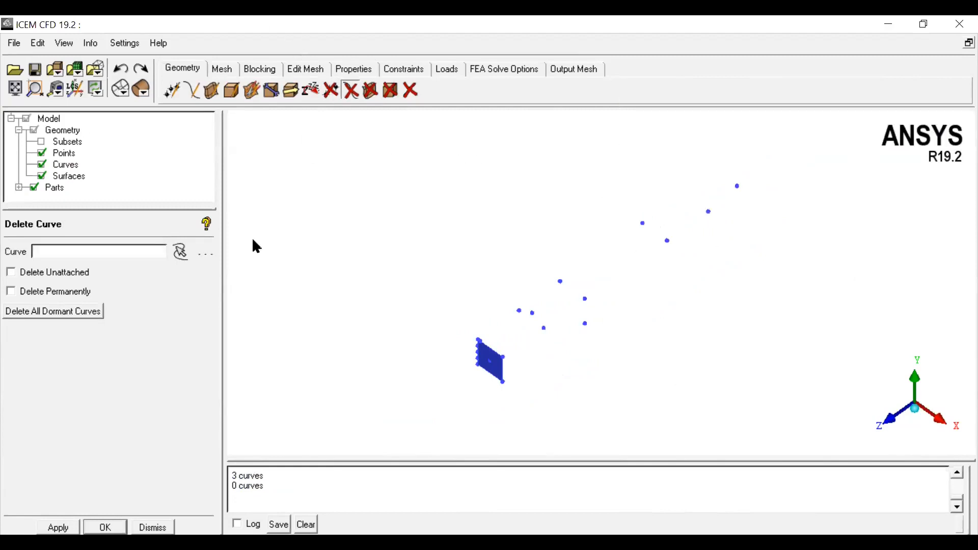
Step: Delete the remaining intermediate points along the box, keeping the near face points and the far-end projected point
left_click(331, 90)
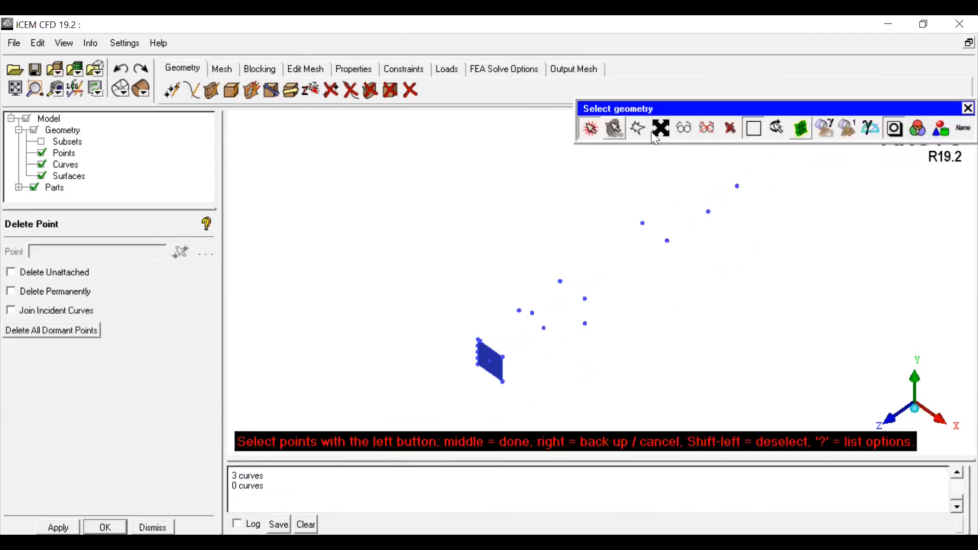
left_click(490, 273)
left_click(594, 265)
left_click(628, 367)
middle_click(534, 356)
middle_click(537, 356)
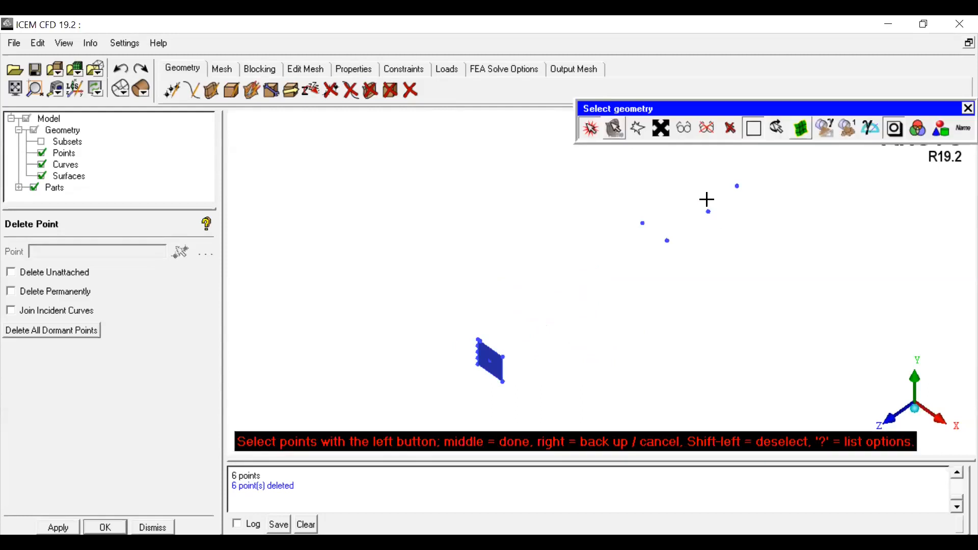
left_click(616, 199)
left_click(734, 210)
left_click(703, 250)
middle_click(713, 256)
key("F9")
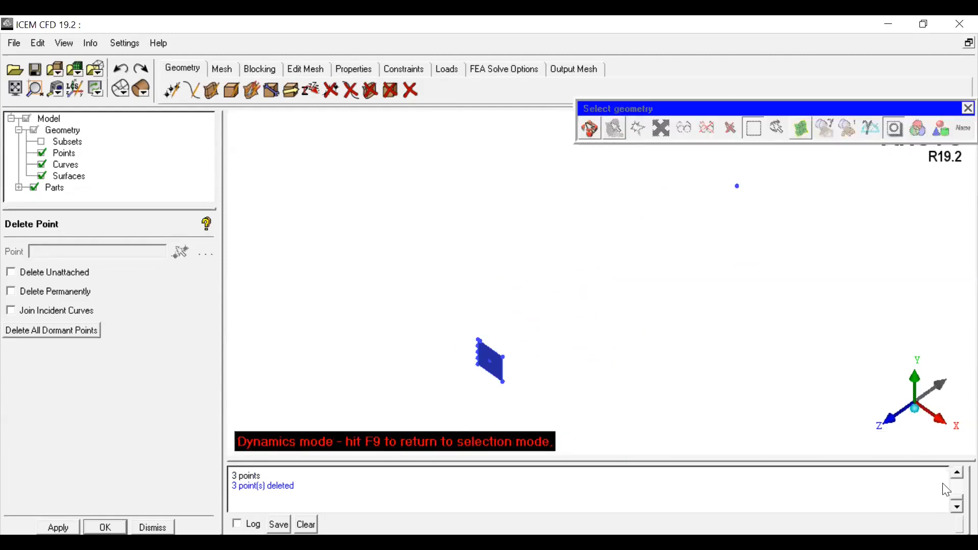
Step: Hide surfaces and create an arc from 3 points through three corners of the near end face
left_click(43, 176)
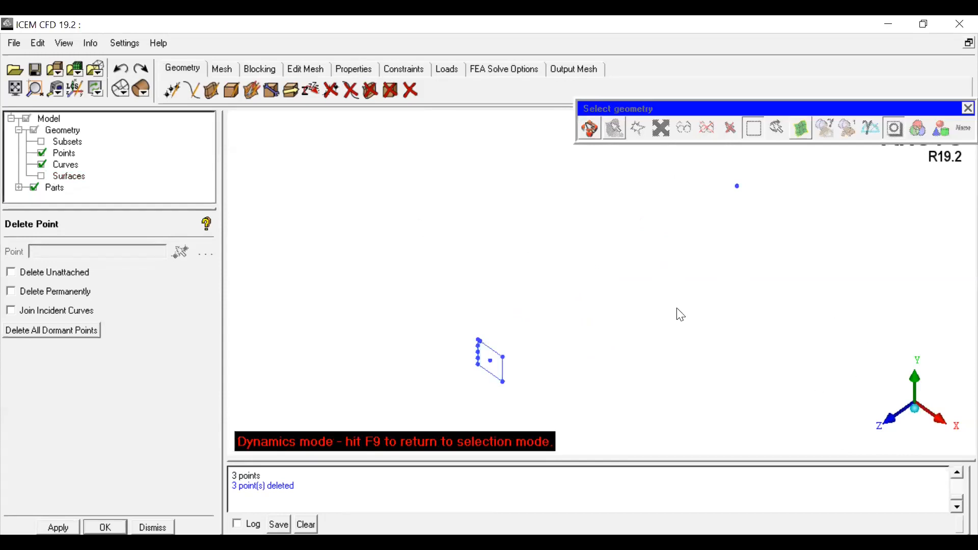
left_click_drag(897, 429, 956, 400)
left_click(939, 379)
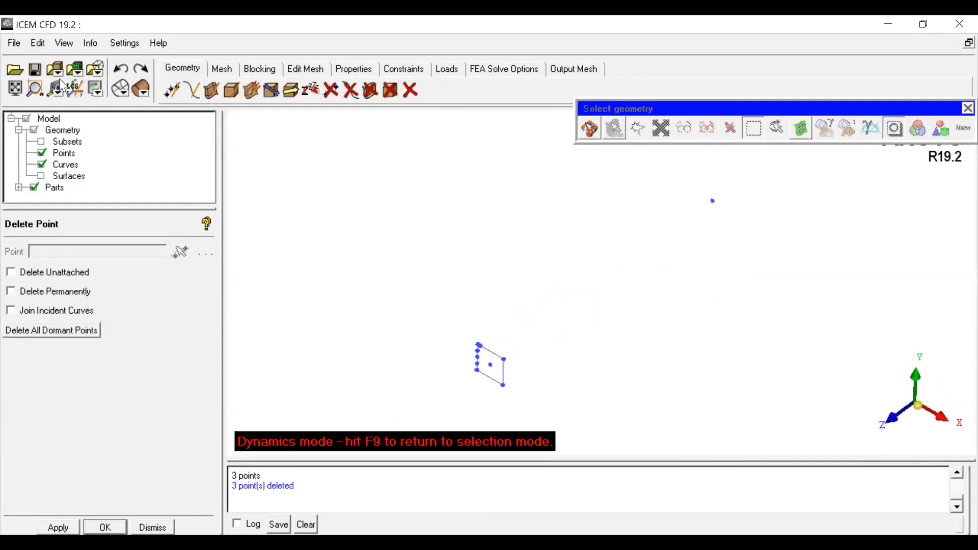
left_click(17, 88)
left_click_drag(559, 338, 592, 310)
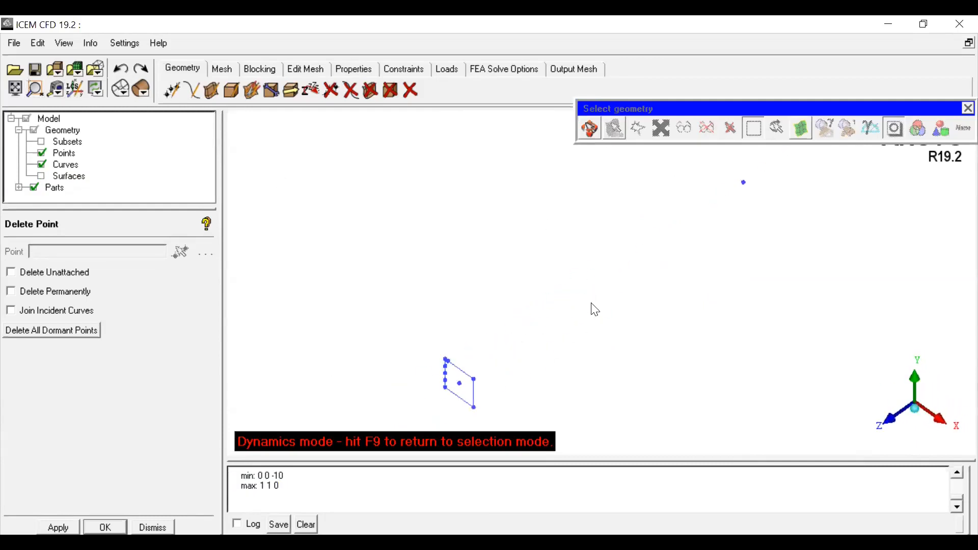
middle_click_drag(604, 350, 509, 339)
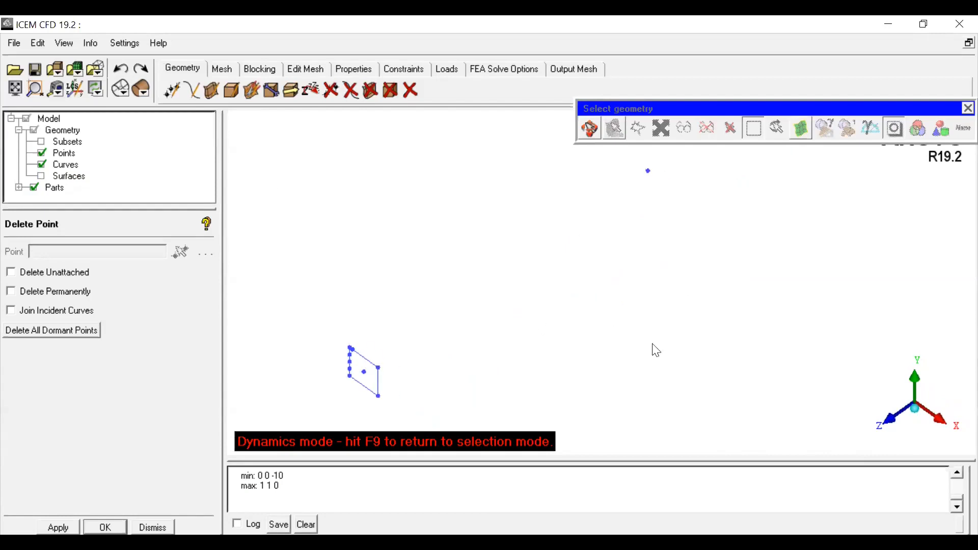
left_click(195, 92)
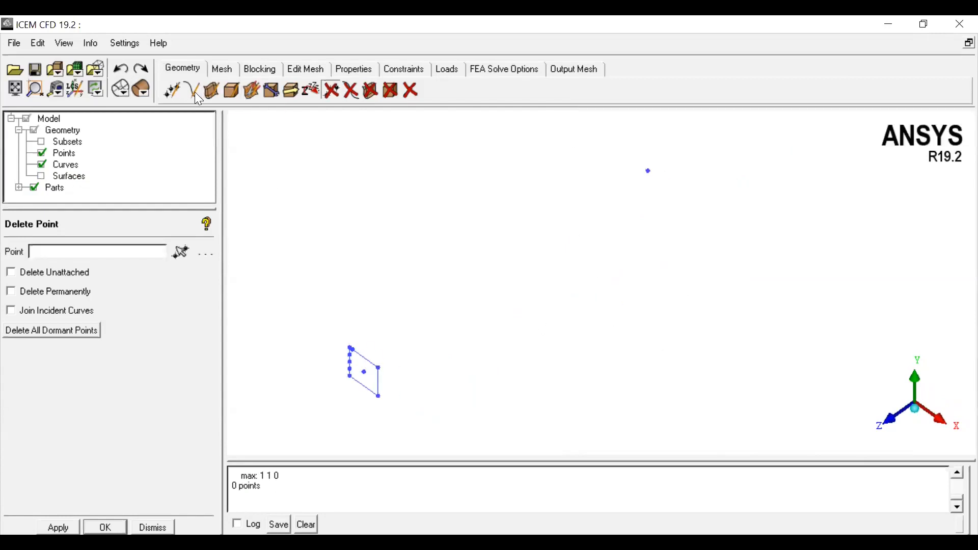
left_click(193, 93)
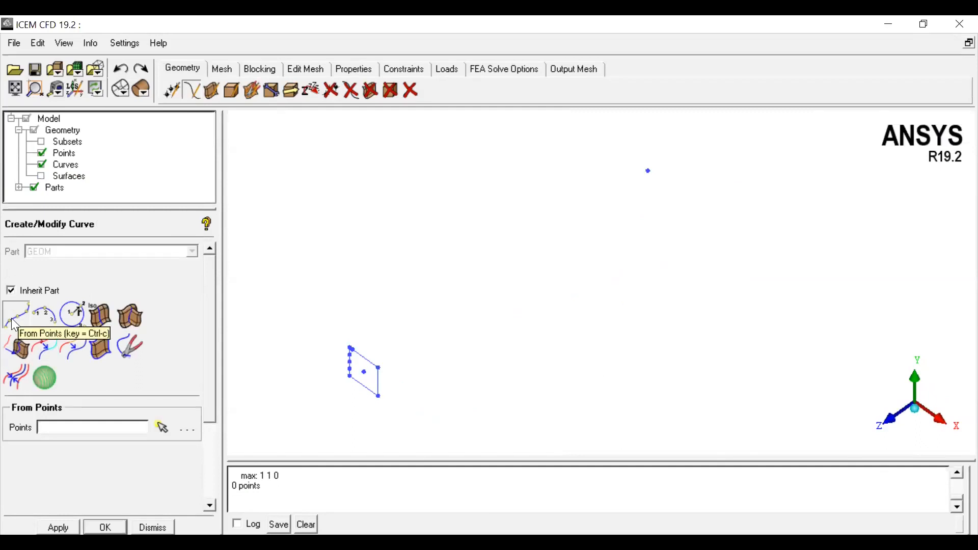
left_click(46, 318)
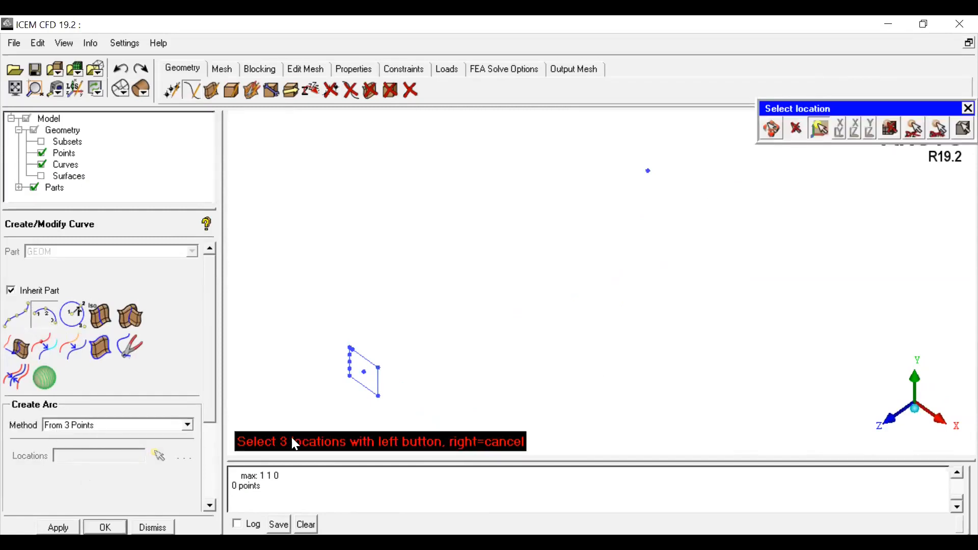
left_click(773, 134)
scroll(610, 271, "up", 6)
middle_click_drag(492, 329, 733, 243)
middle_click_drag(536, 310, 572, 334)
scroll(635, 250, "up", 5)
left_click(772, 128)
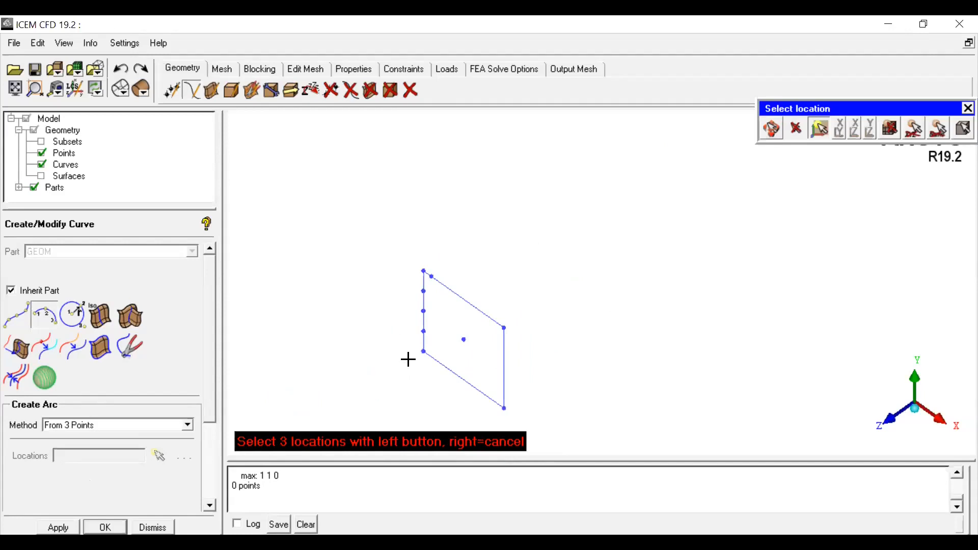
left_click(504, 408)
left_click(504, 327)
left_click(422, 274)
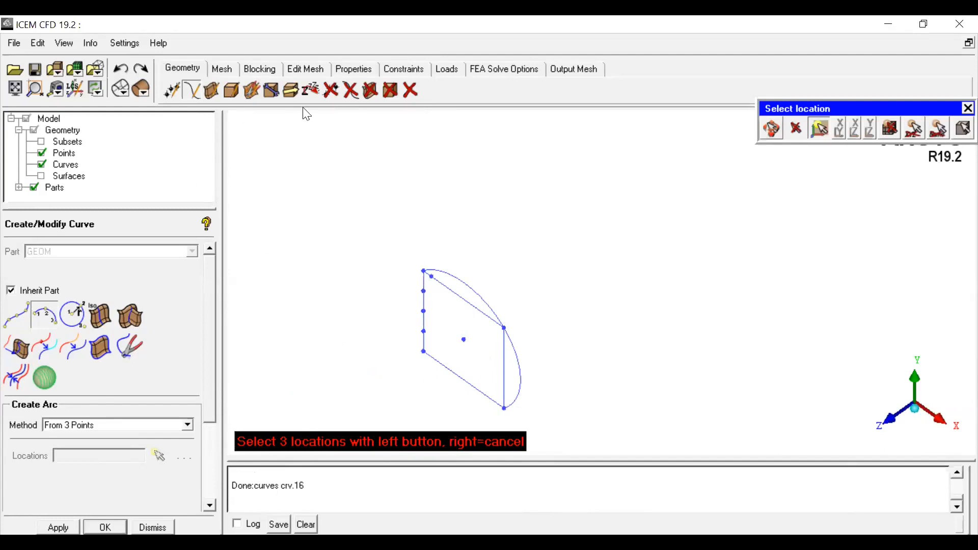
Step: Undo the three-point arc and create a full circle with Center and 2 Points, centered on the end face through its corners
left_click(121, 69)
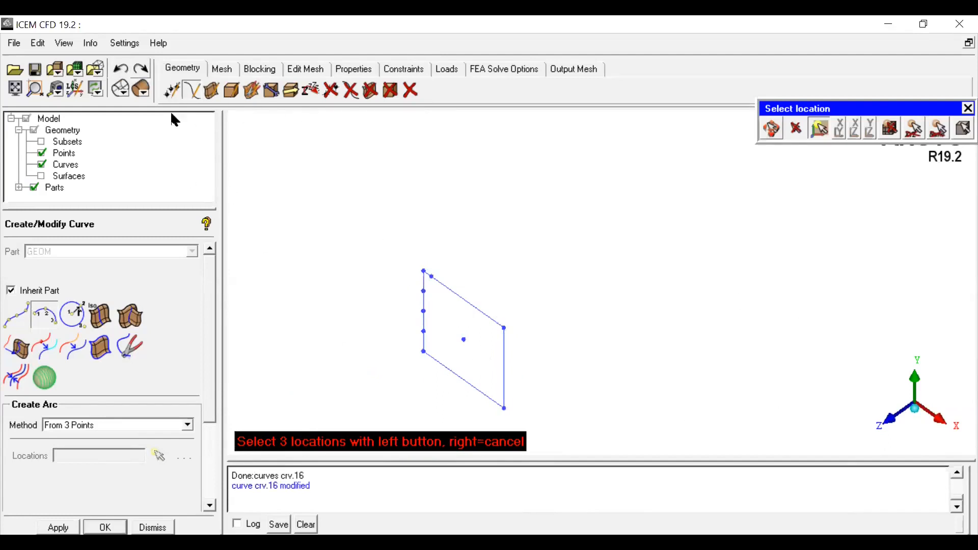
left_click(74, 318)
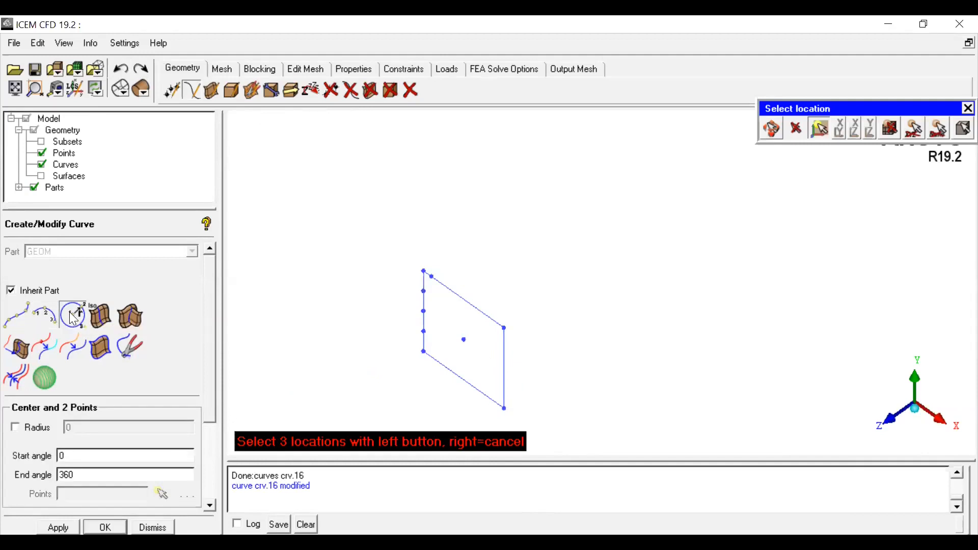
left_click_drag(207, 389, 214, 455)
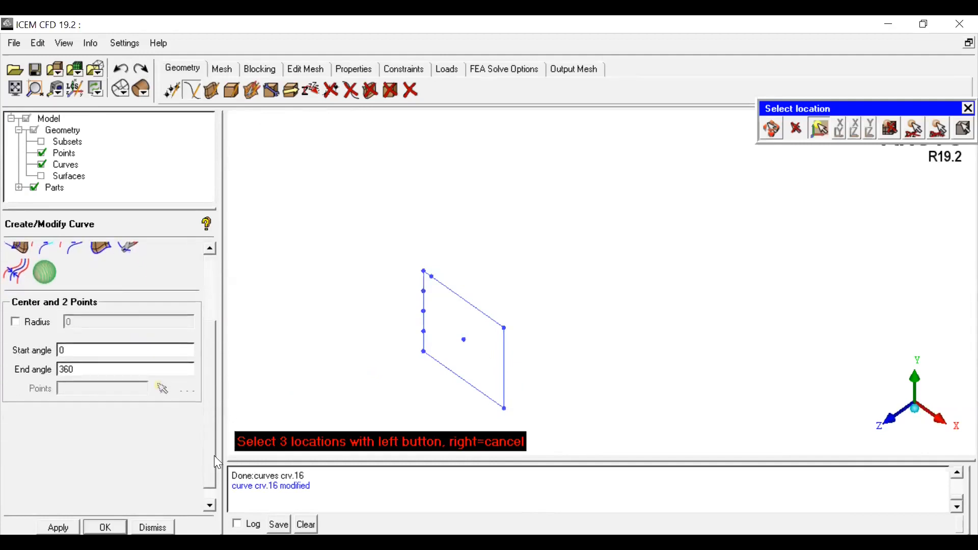
left_click(15, 322)
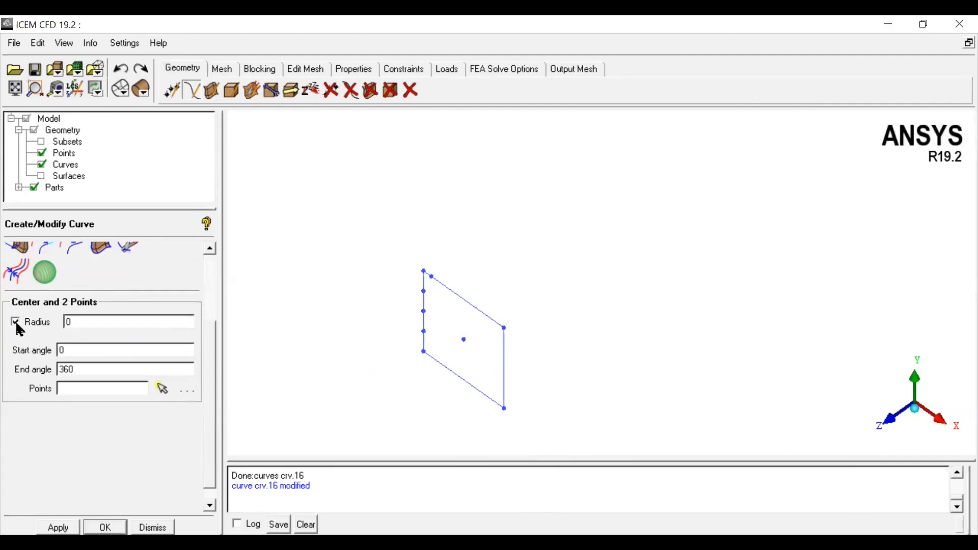
left_click(15, 323)
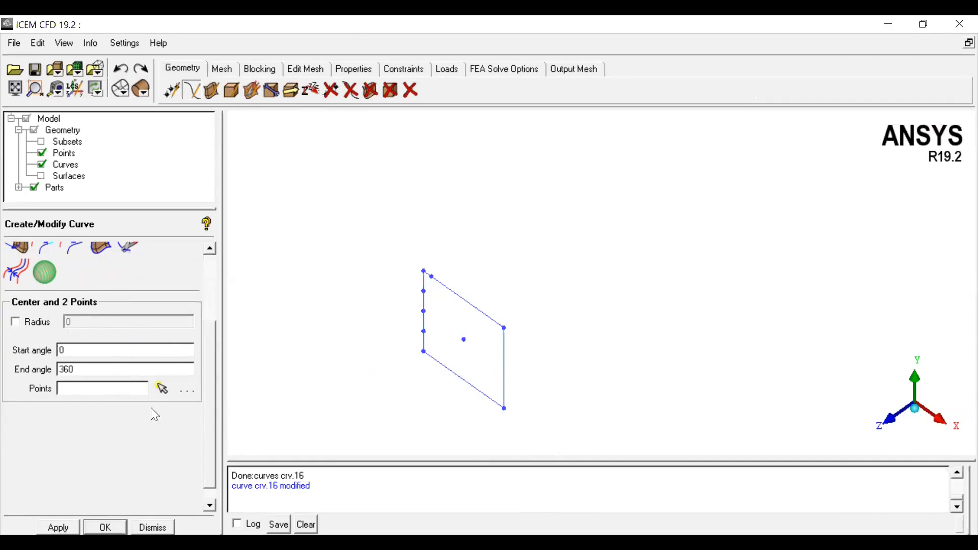
left_click(162, 391)
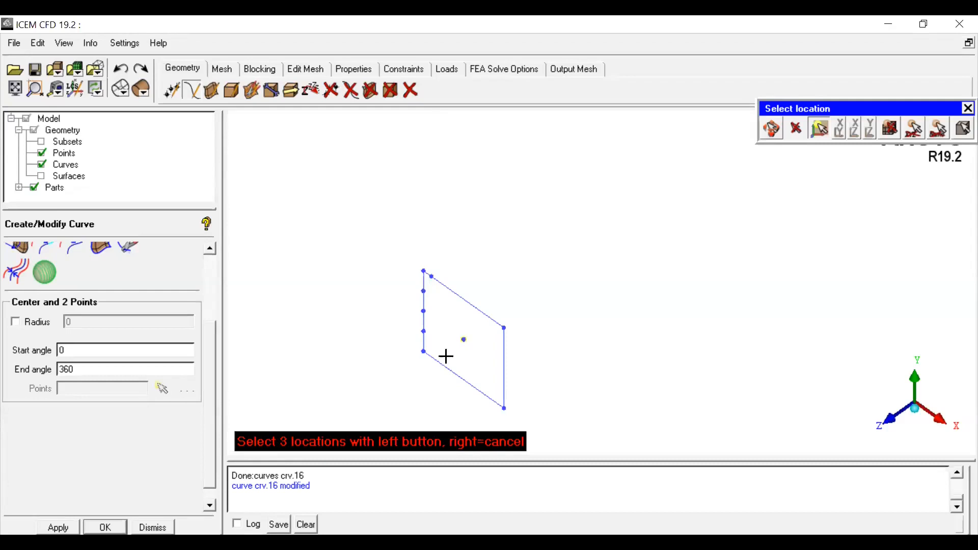
left_click(511, 326)
left_click(505, 408)
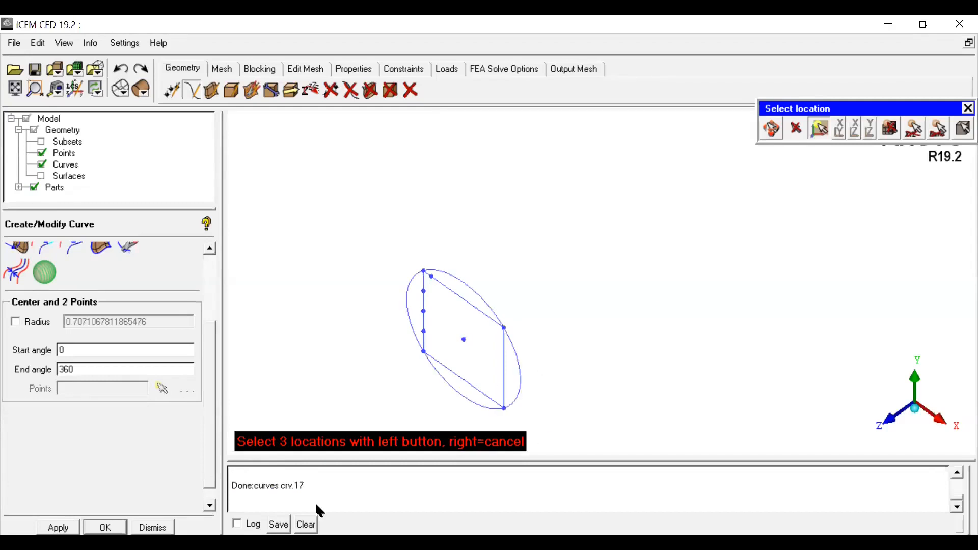
Step: View the circle along the Z axis, restore the isometric view, and undo the circle
left_click(771, 129)
left_click(901, 420)
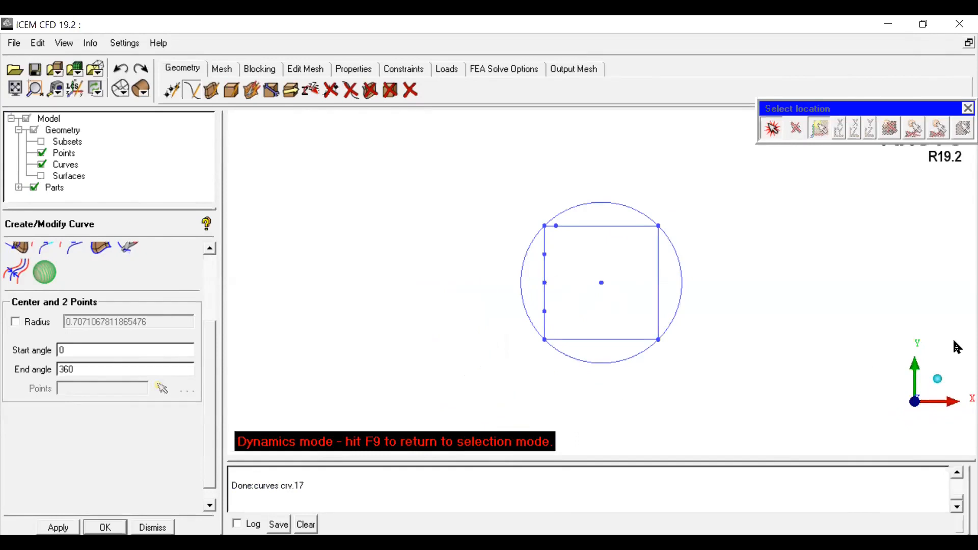
left_click_drag(950, 400, 652, 358)
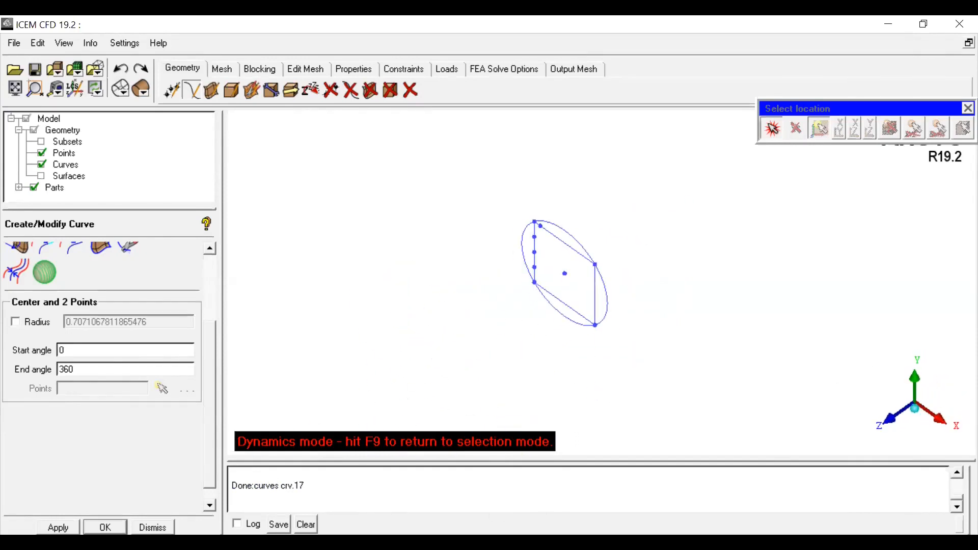
left_click(116, 71)
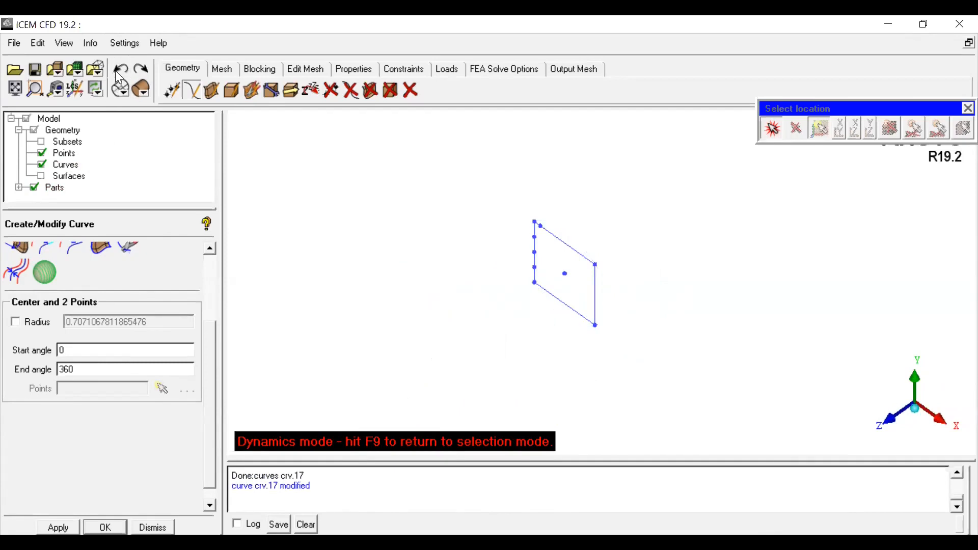
Step: Try a circle of radius 0.707 centered on the end face, then undo it
left_click(16, 322)
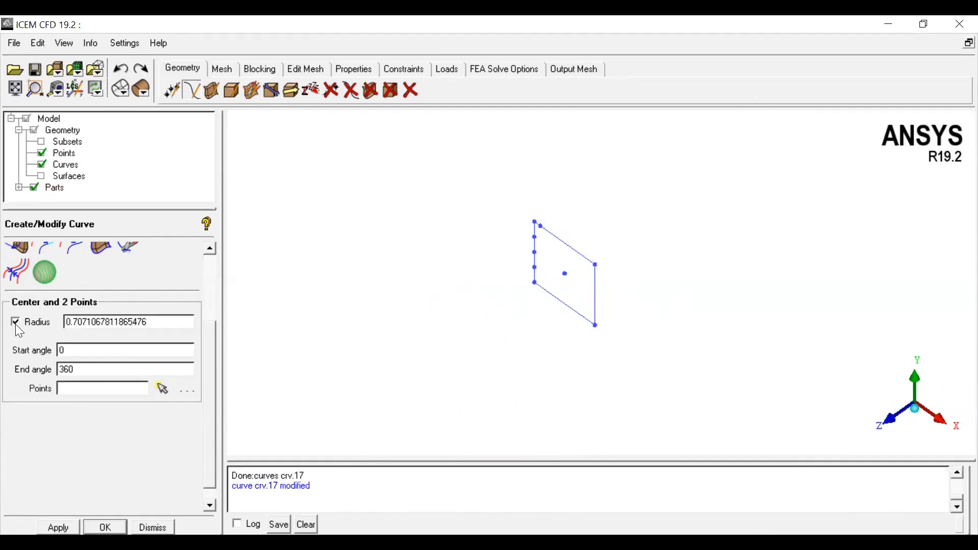
left_click_drag(155, 322, 17, 335)
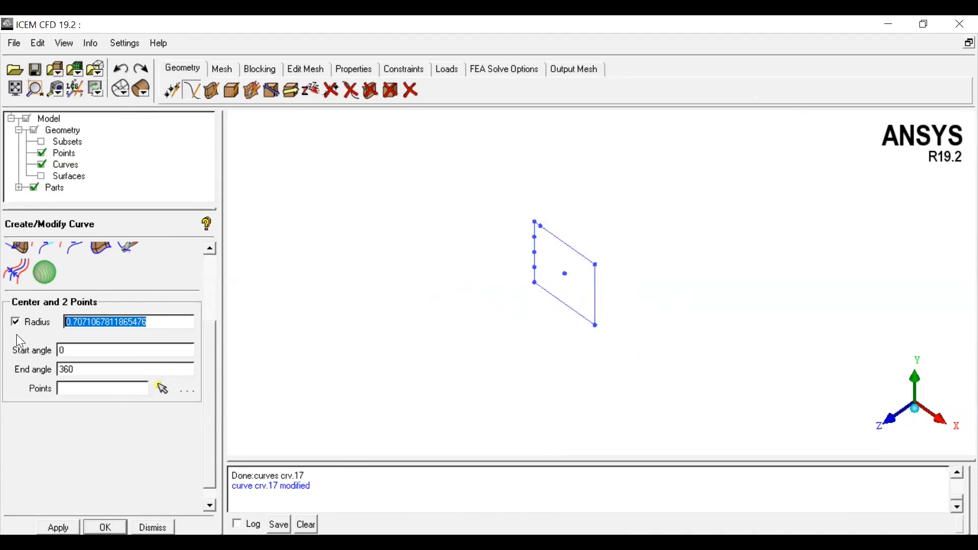
type("0.707")
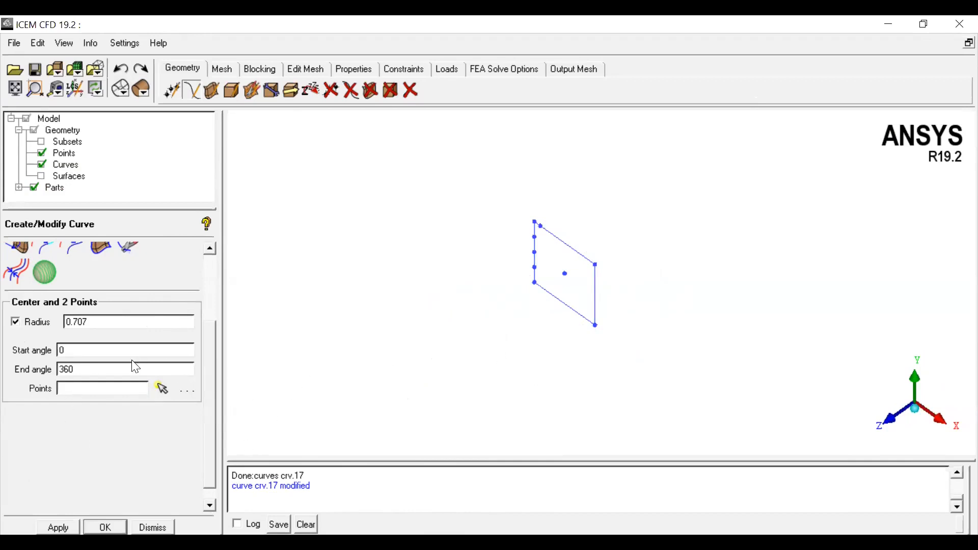
left_click(167, 389)
left_click(533, 290)
left_click(597, 331)
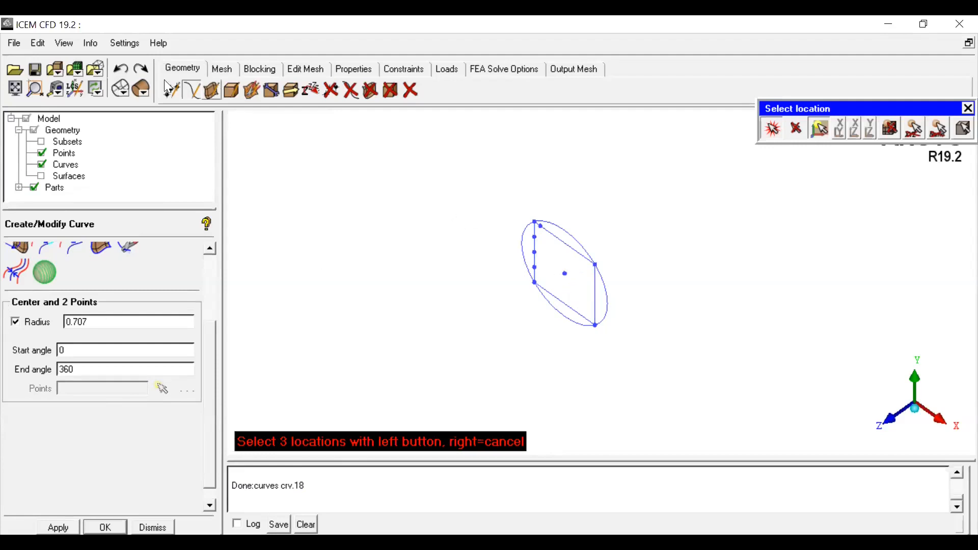
left_click(122, 70)
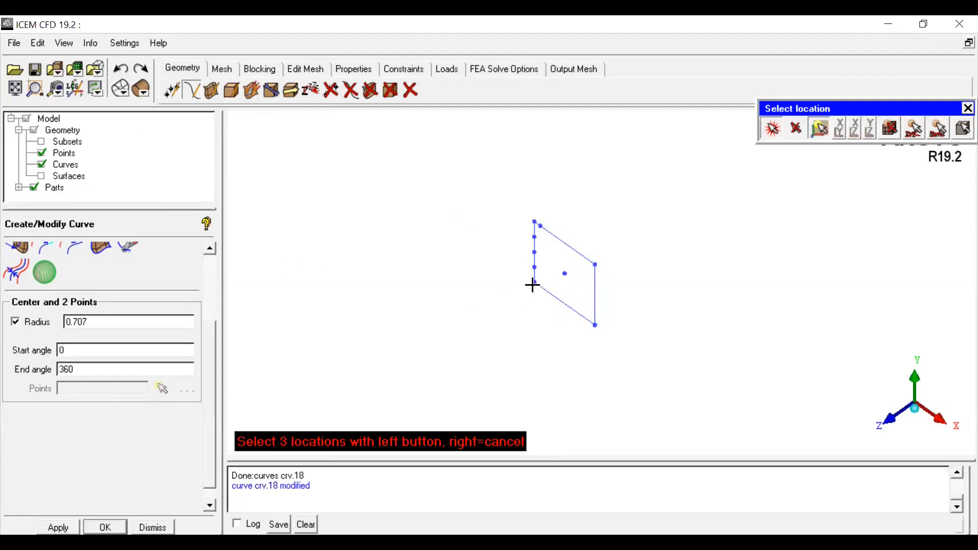
left_click(596, 264)
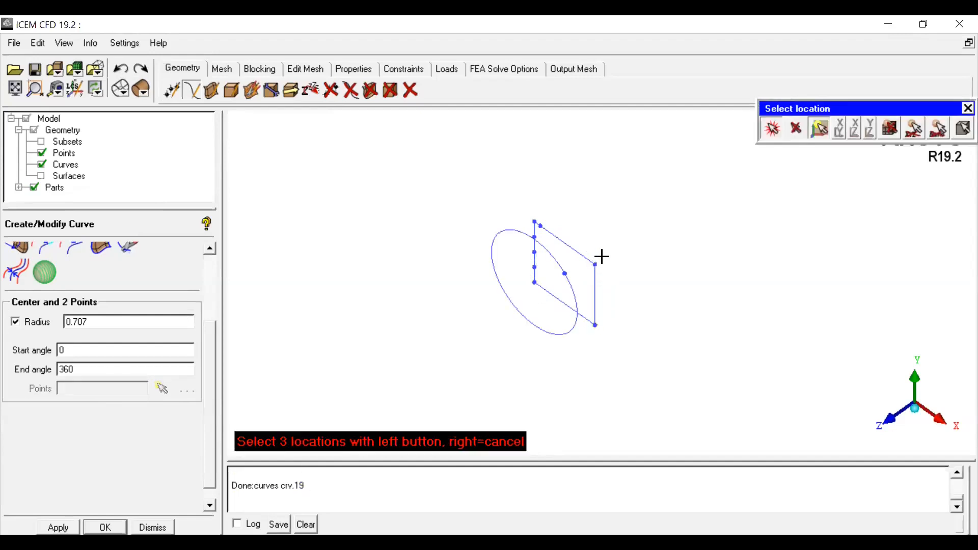
left_click(777, 127)
scroll(576, 329, "up", 3)
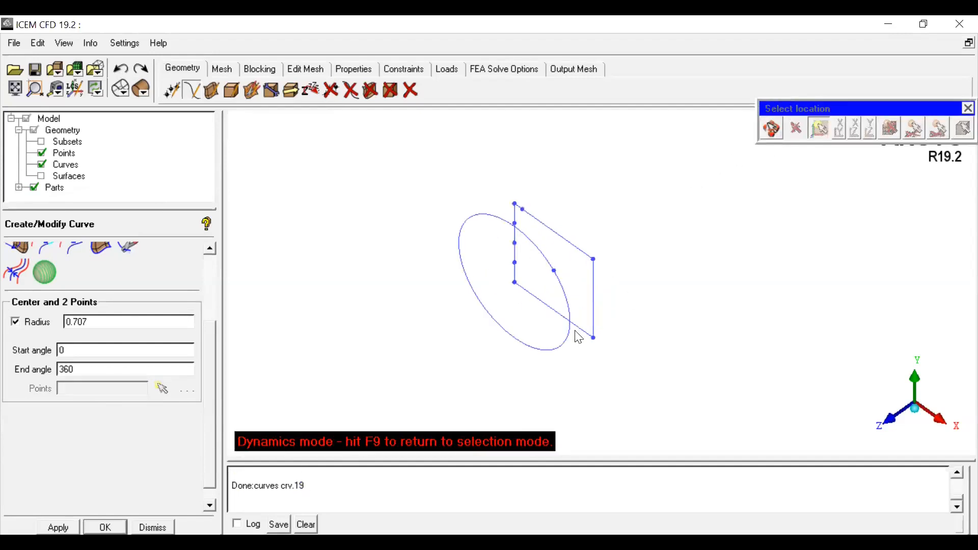
left_click_drag(547, 345, 638, 270)
middle_click_drag(641, 277, 498, 411)
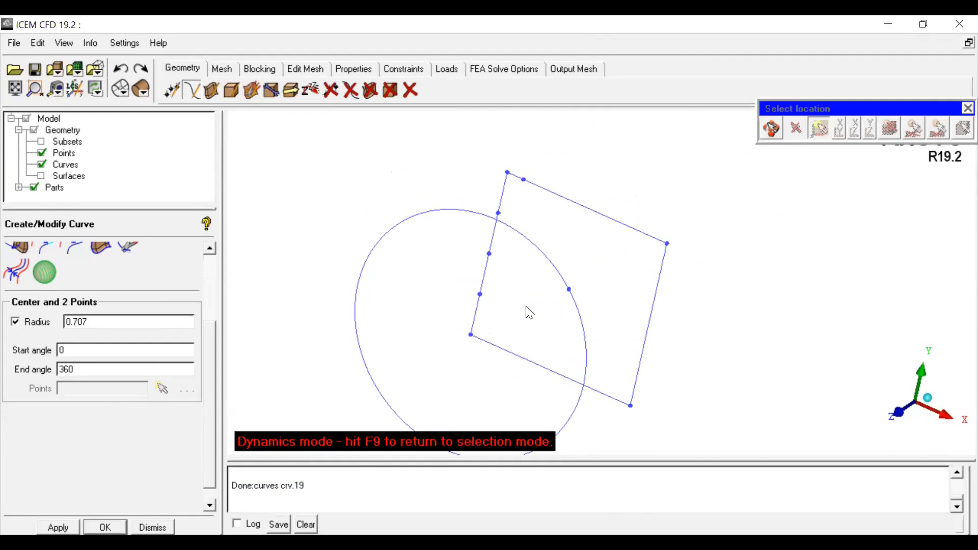
scroll(766, 350, "down", 3)
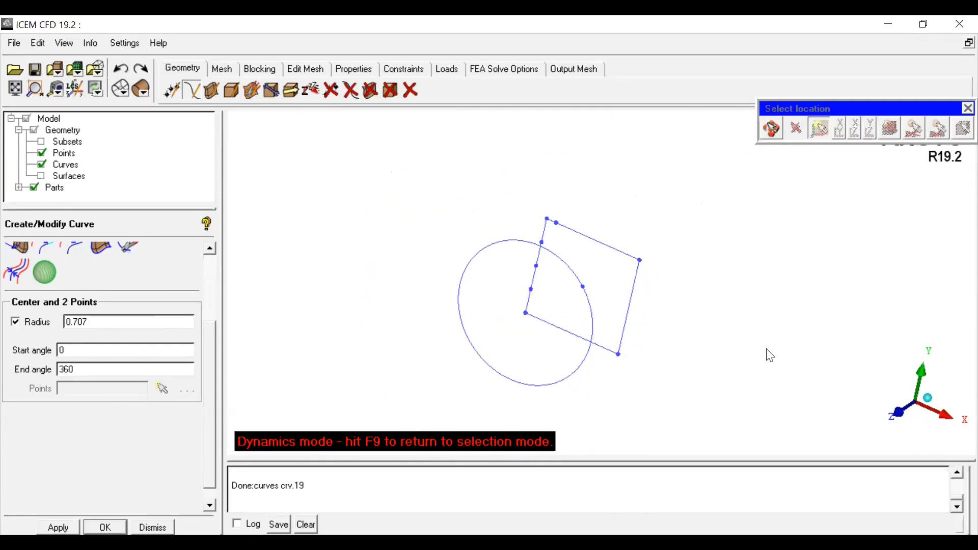
left_click(928, 398)
middle_click_drag(524, 433, 633, 258)
middle_click_drag(484, 380, 565, 266)
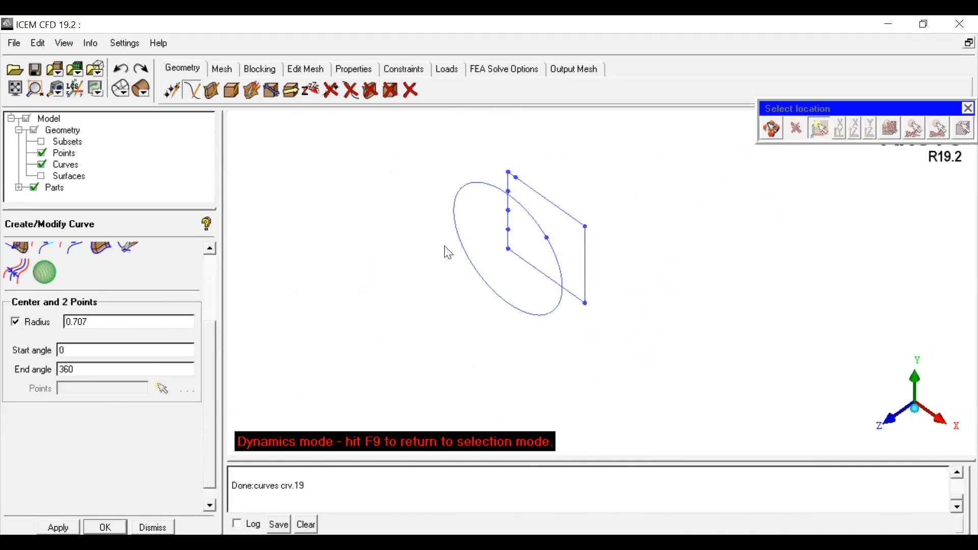
left_click(122, 72)
Step: Set the circle radius to 0.25 and create a circle centered on the end face
left_click(120, 322)
key("BackSpace")
key("BackSpace")
key("BackSpace")
key("BackSpace")
type(".25")
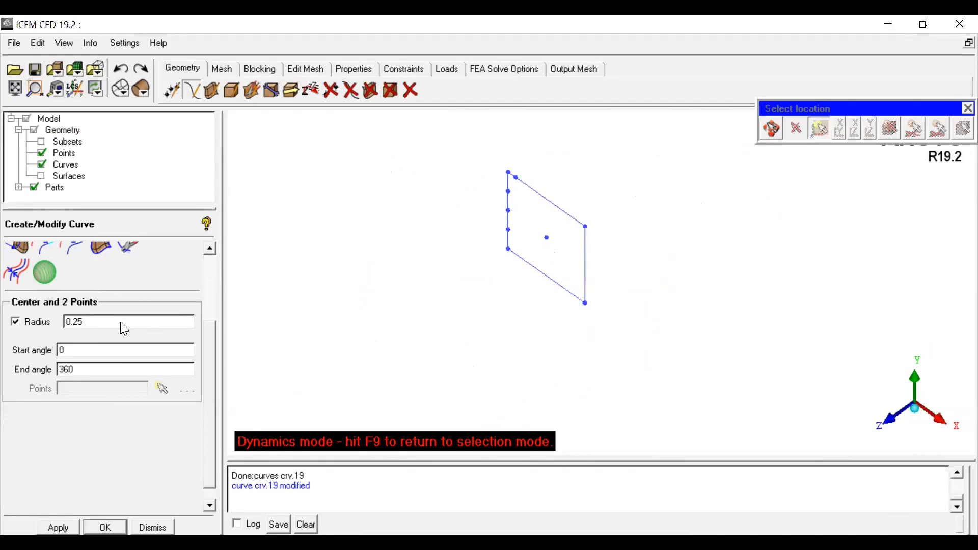
left_click(781, 134)
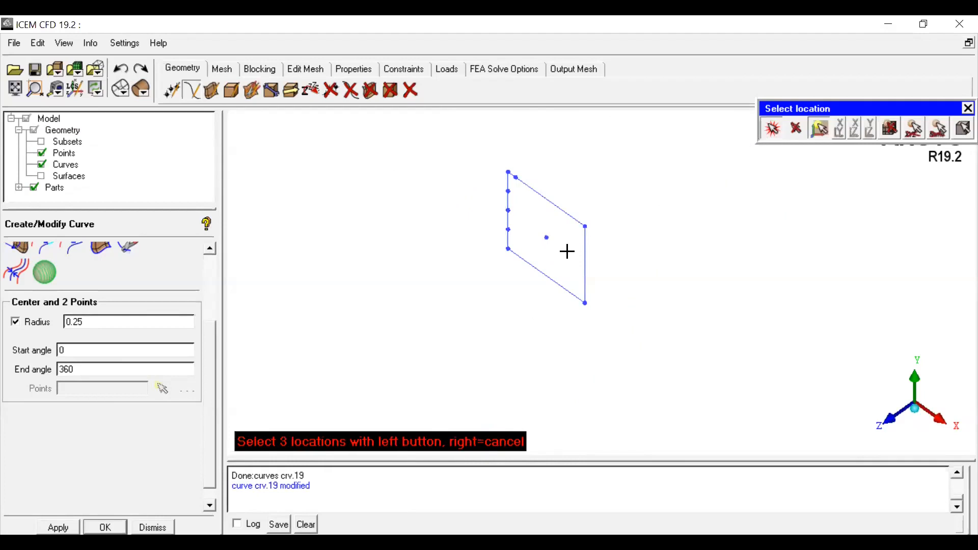
left_click(586, 303)
Step: Examine the new circle on the end face from the Z axis and the isometric view
left_click(771, 128)
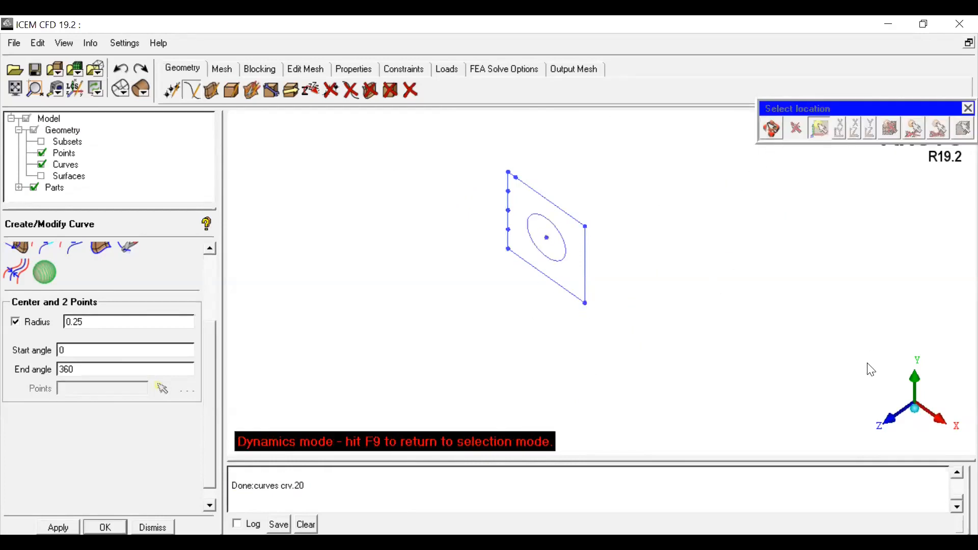
left_click(891, 420)
scroll(641, 337, "up", 3)
middle_click_drag(648, 331, 584, 331)
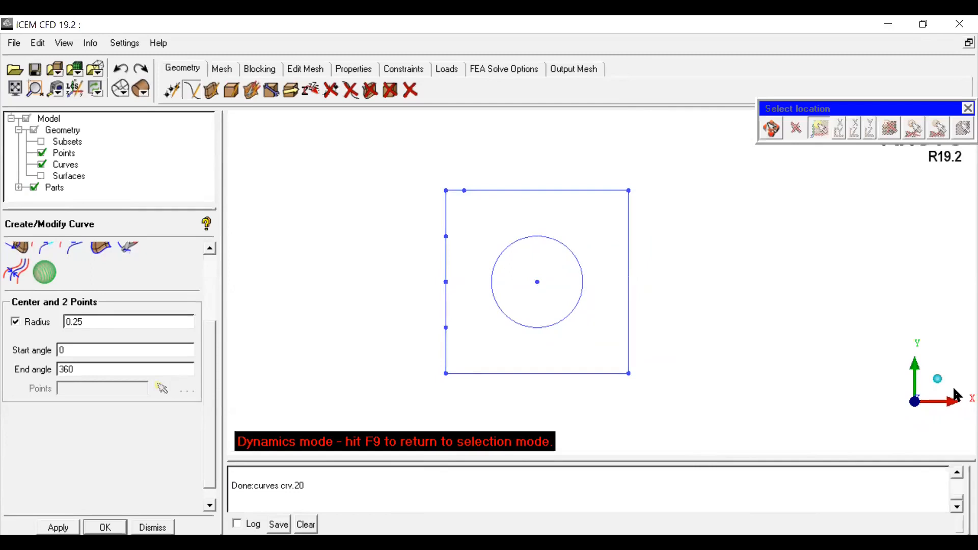
left_click(938, 383)
scroll(619, 346, "down", 5)
mouse_move(581, 357)
middle_mouse_down()
mouse_move(591, 312)
mouse_move(569, 363)
middle_mouse_up()
scroll(586, 309, "up", 1)
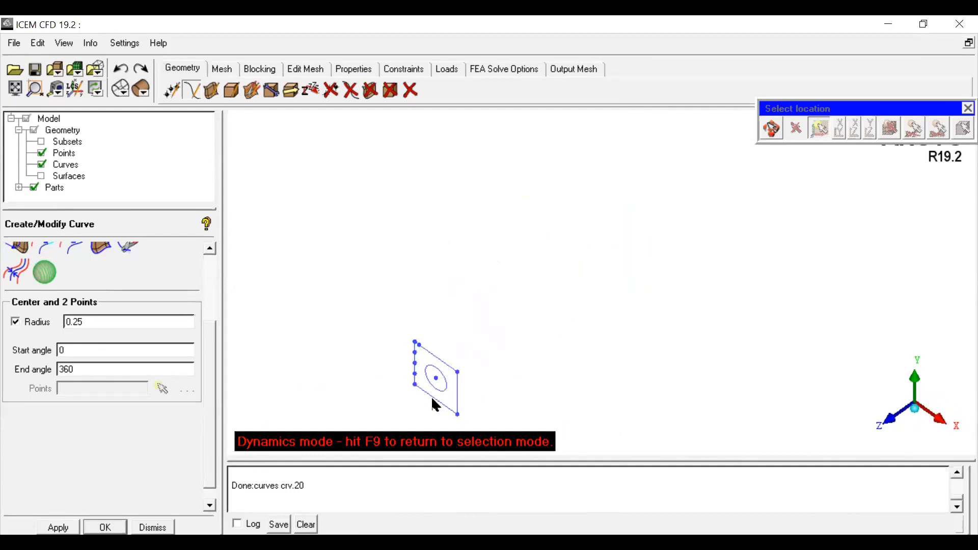
scroll(161, 395, "up", 3)
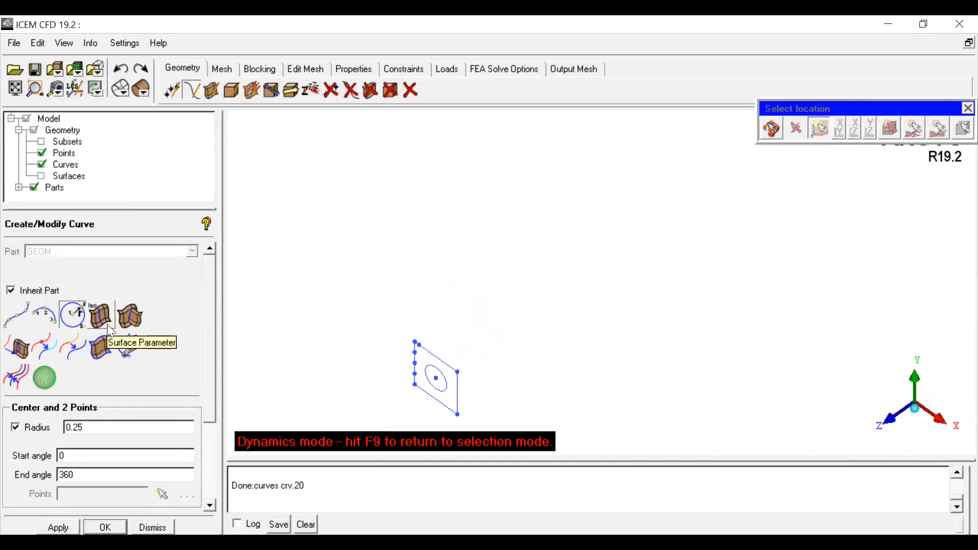
left_click(131, 354)
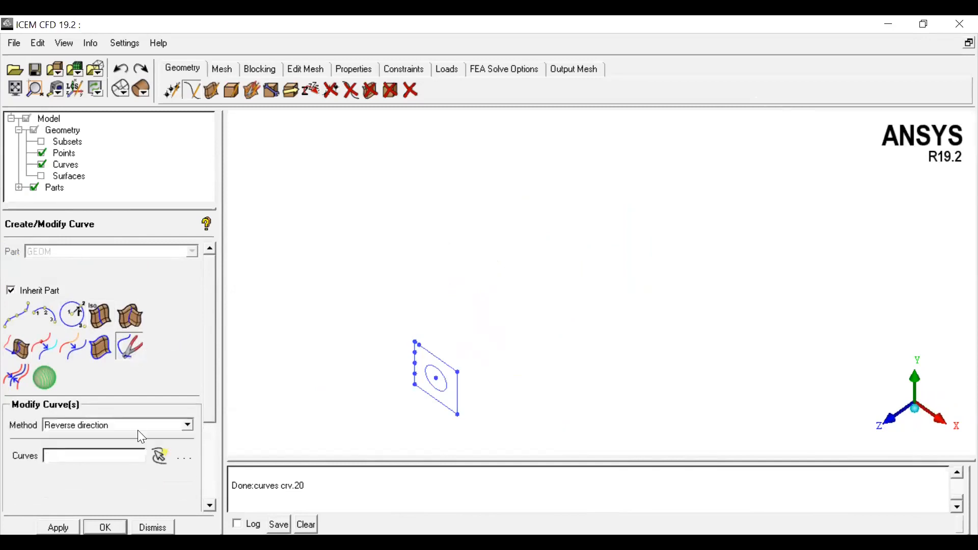
left_click(45, 347)
scroll(557, 291, "down", 2)
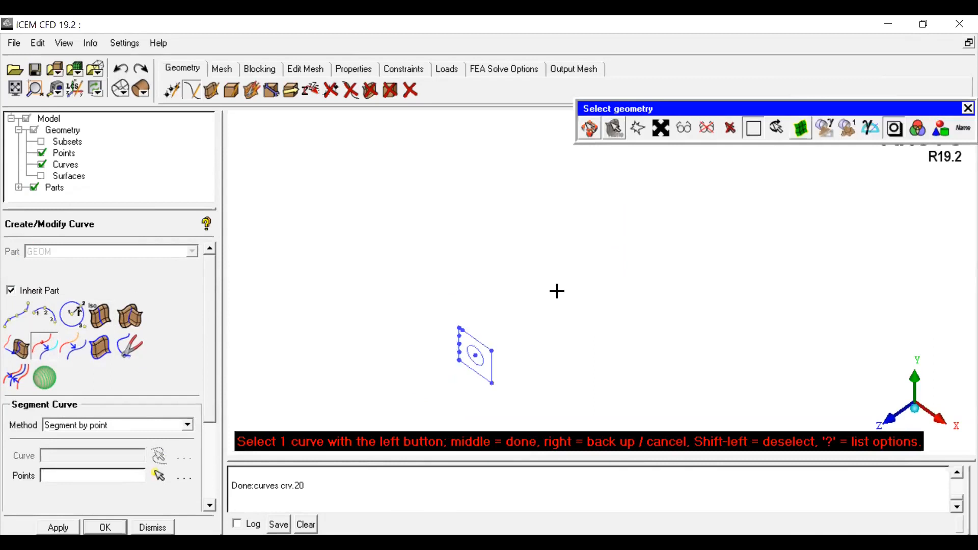
Step: Create a straight curve from points, from the end face corner to the far-end point
left_click(585, 121)
scroll(649, 288, "down", 2)
middle_click_drag(651, 316, 557, 314)
right_click_drag(561, 314, 558, 350)
middle_click_drag(557, 349, 657, 290)
scroll(648, 310, "down", 2)
scroll(631, 280, "up", 2)
middle_click_drag(589, 335, 554, 343)
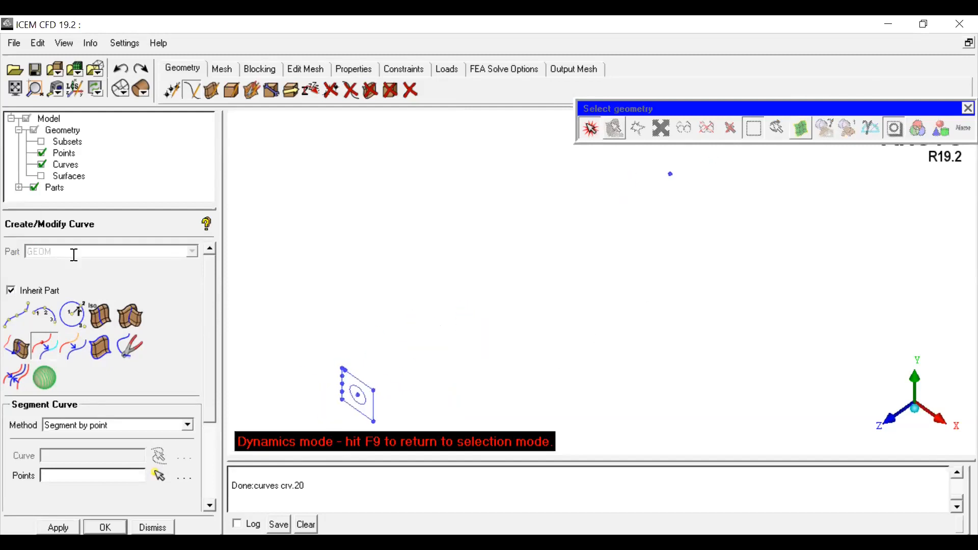
left_click(16, 315)
left_click(372, 393)
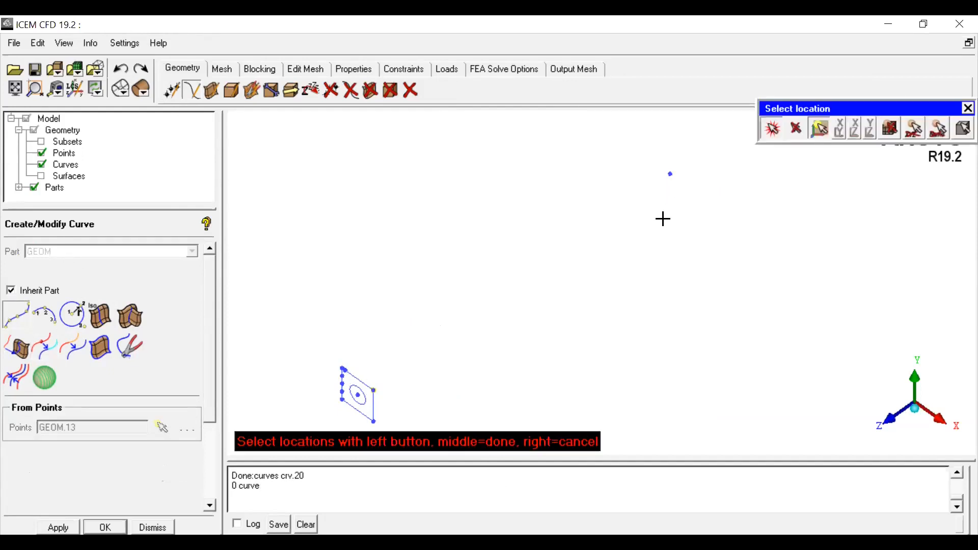
left_click(670, 174)
middle_click(681, 284)
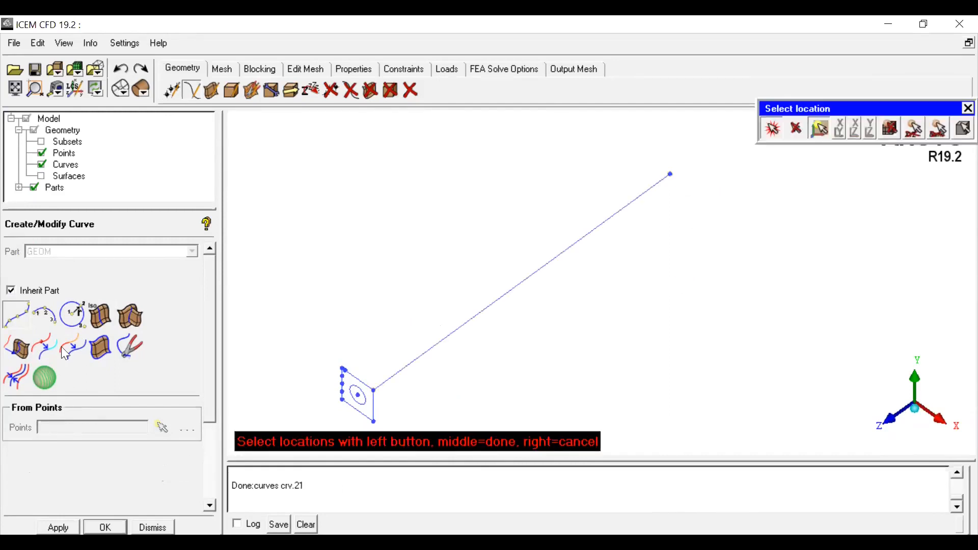
Step: Create one point on the long line using the N point method with 1 point
left_click(46, 346)
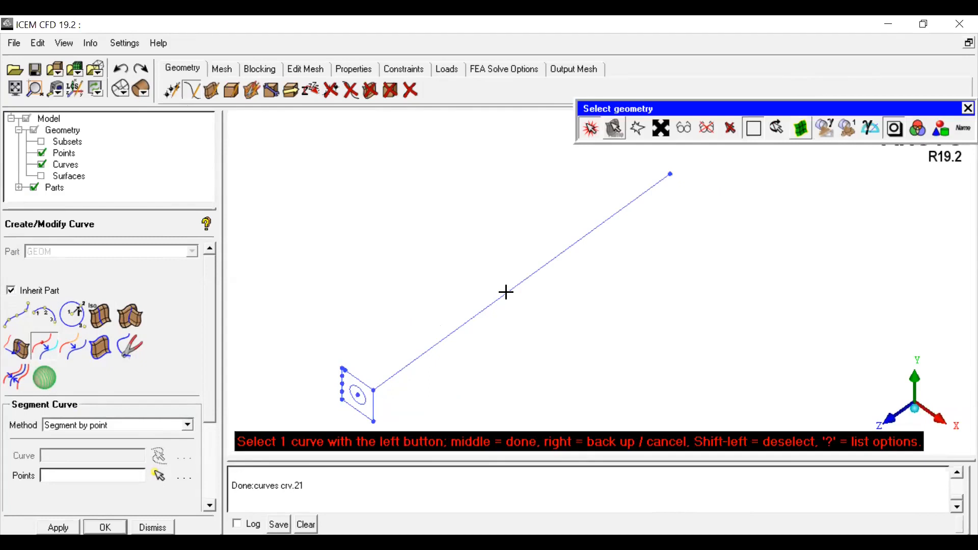
left_click(172, 92)
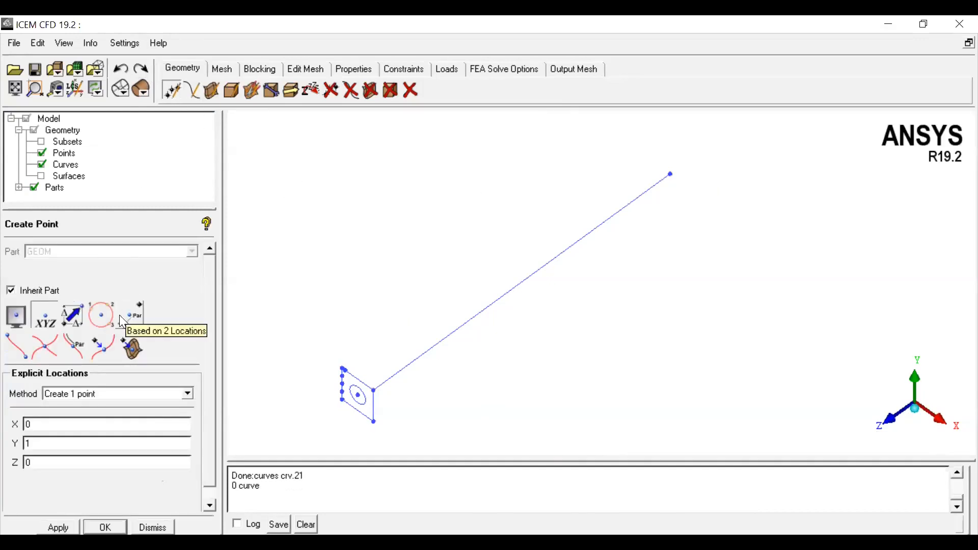
left_click(70, 348)
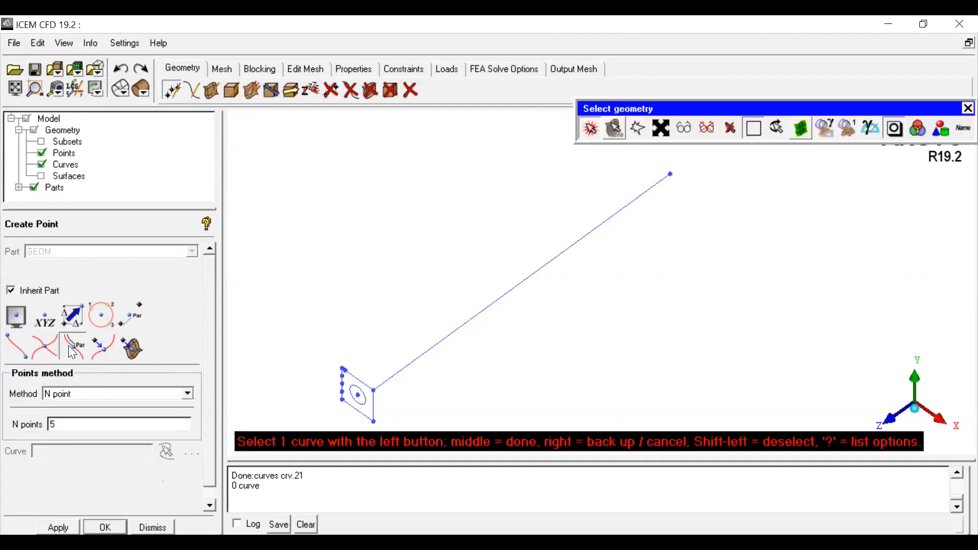
left_click(90, 401)
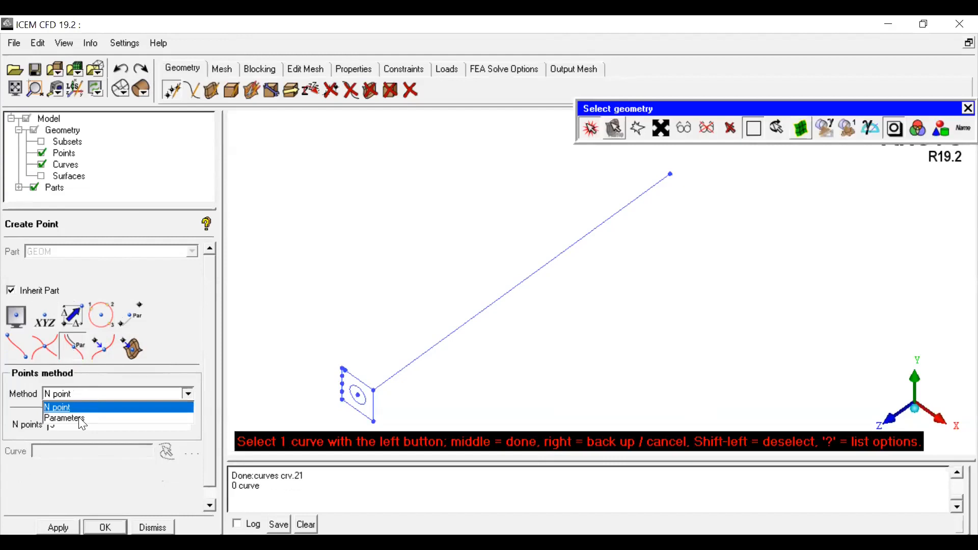
left_click(73, 406)
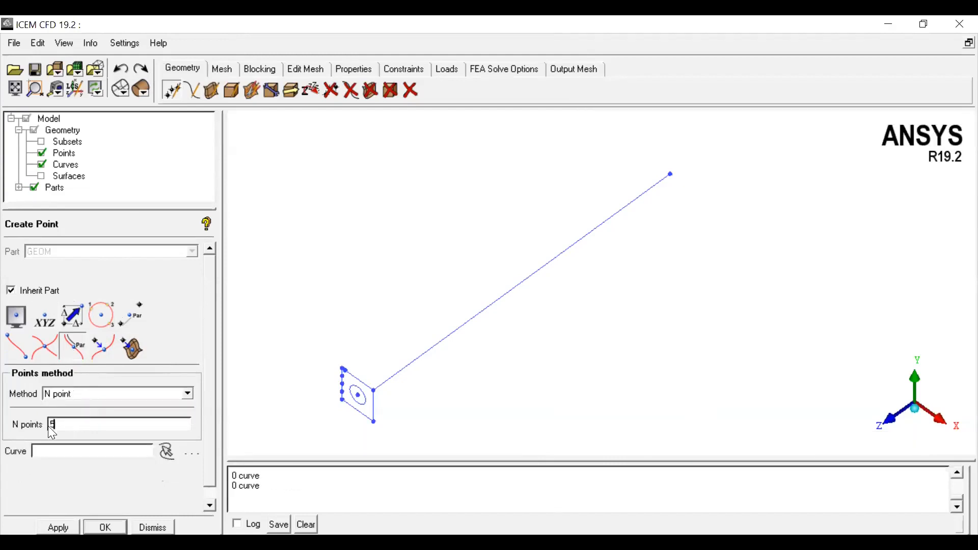
left_click(166, 452)
left_click(455, 332)
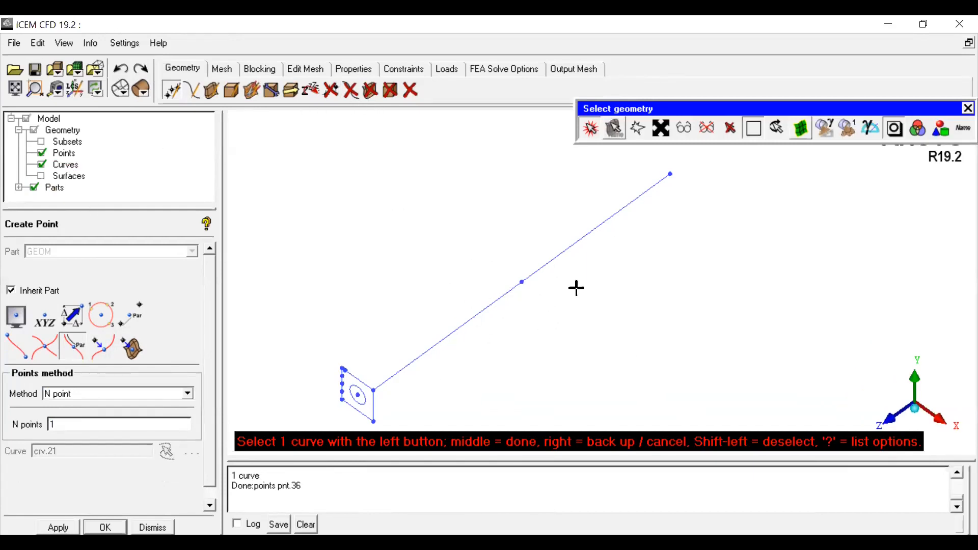
left_click(353, 95)
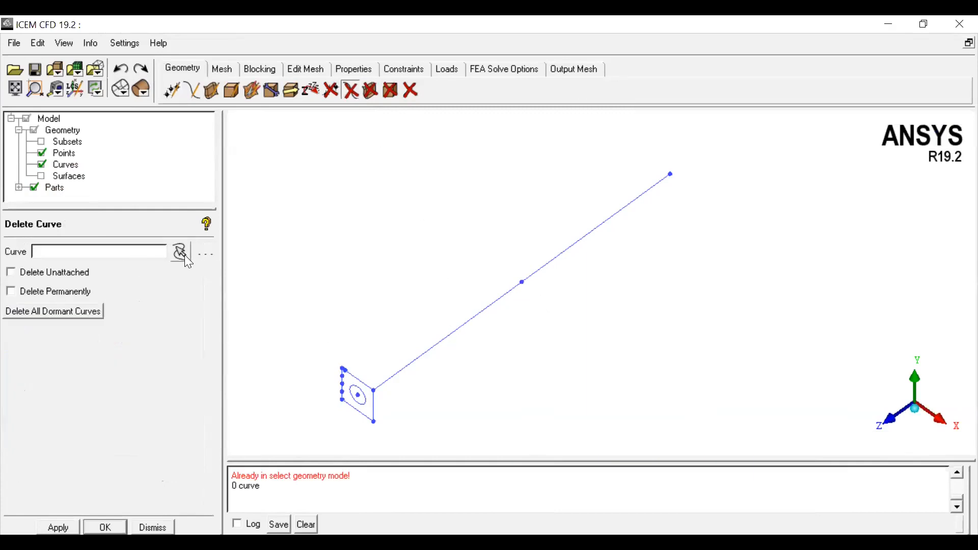
left_click(183, 256)
left_click(477, 321)
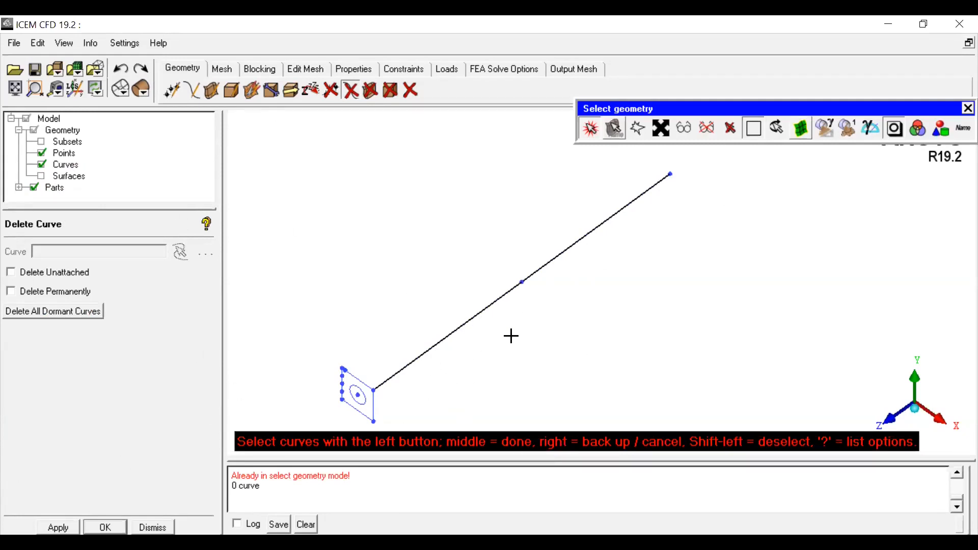
Step: Split the long line at its new midpoint with Segment by point
left_click(192, 90)
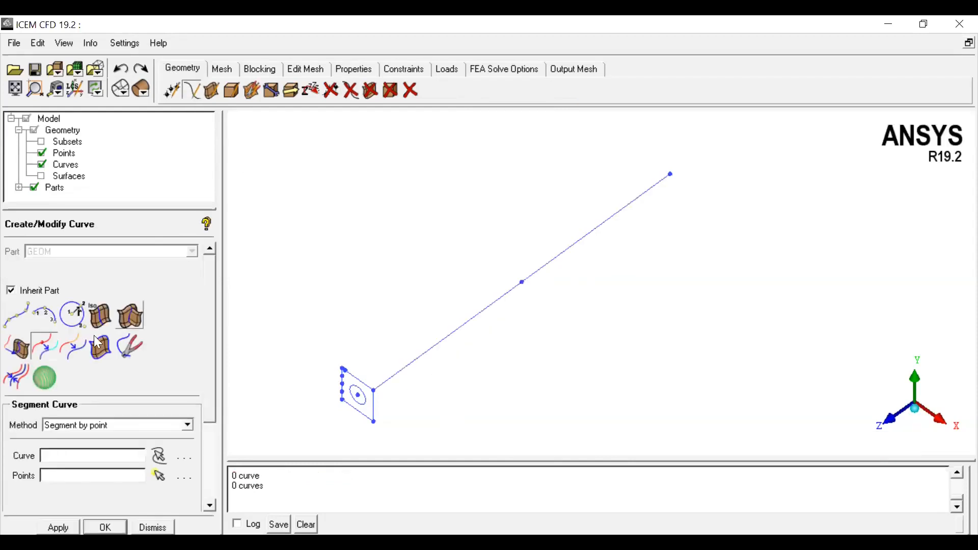
left_click(42, 348)
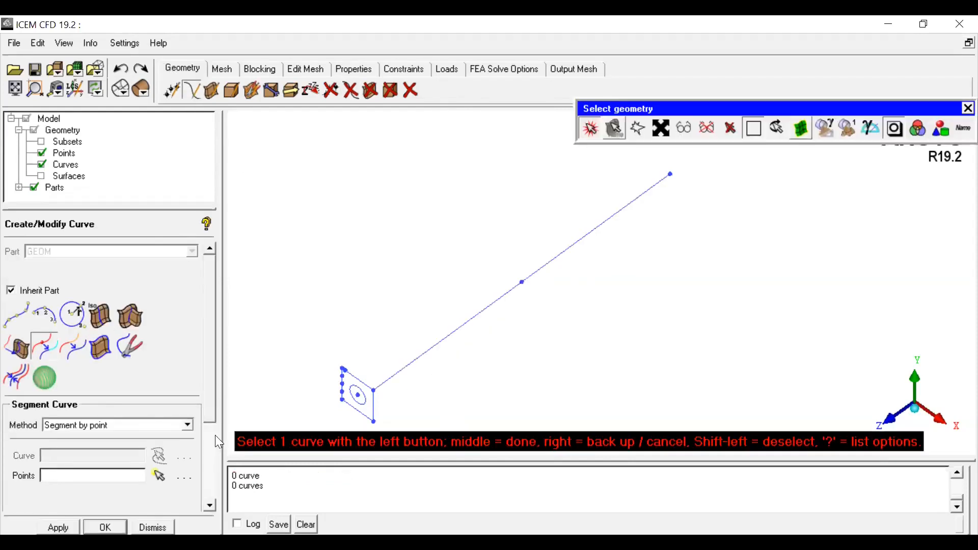
left_click_drag(212, 411, 206, 454)
left_click(146, 356)
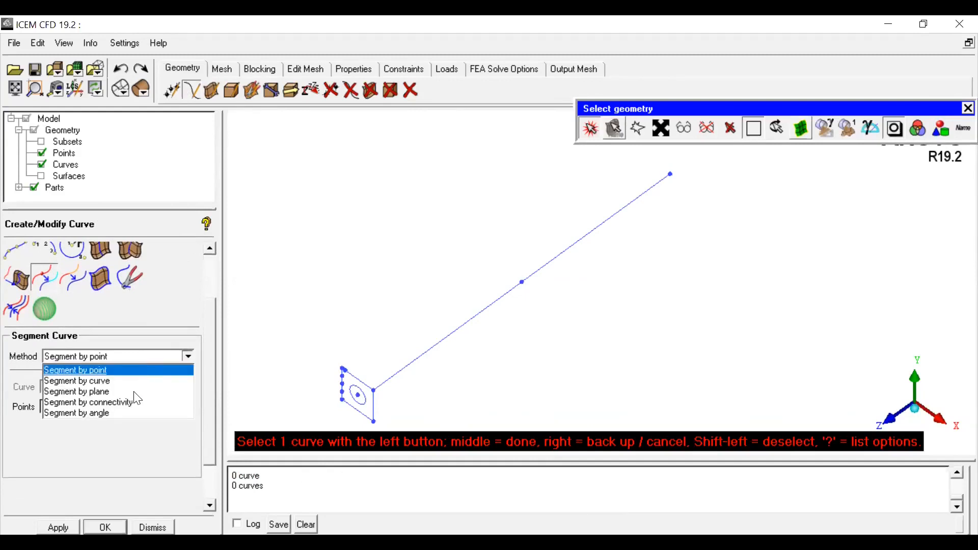
left_click(108, 373)
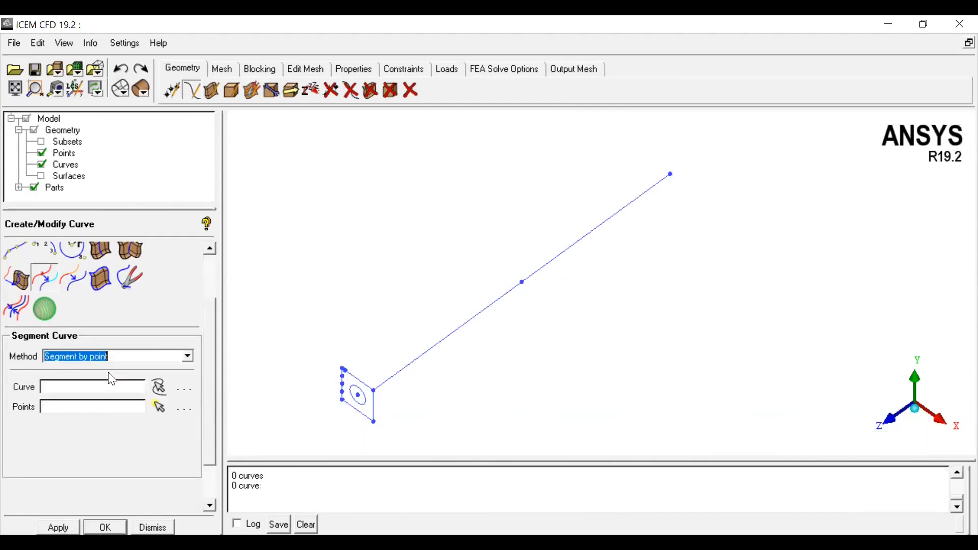
left_click(153, 387)
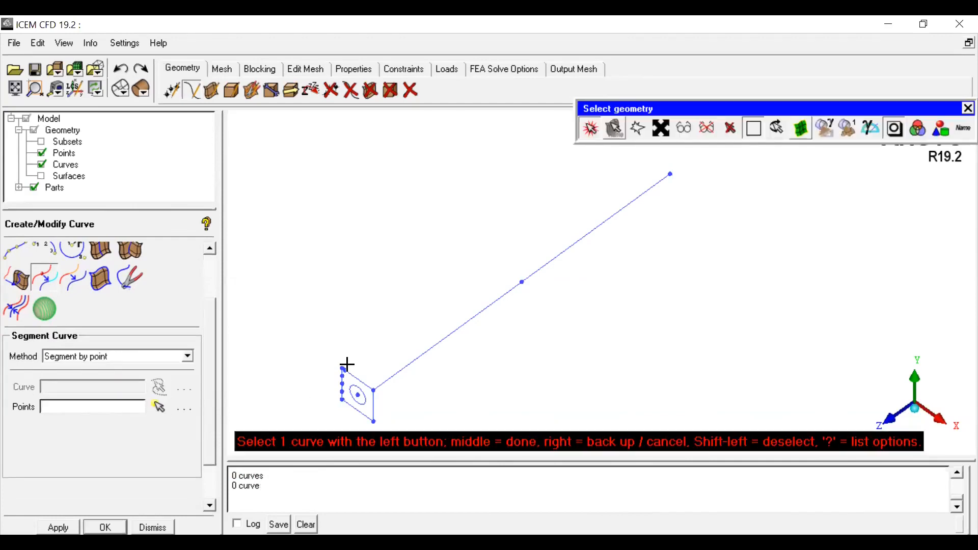
left_click(425, 358)
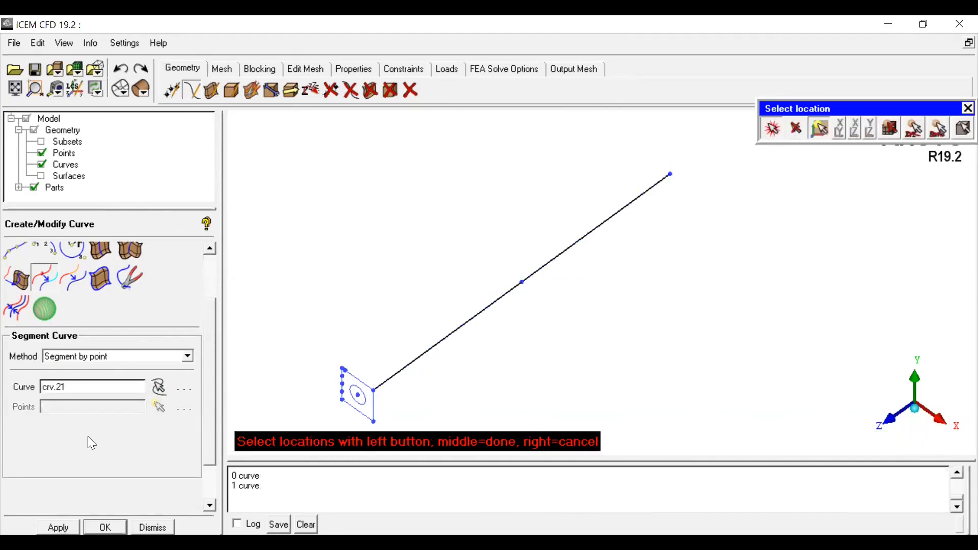
left_click(522, 282)
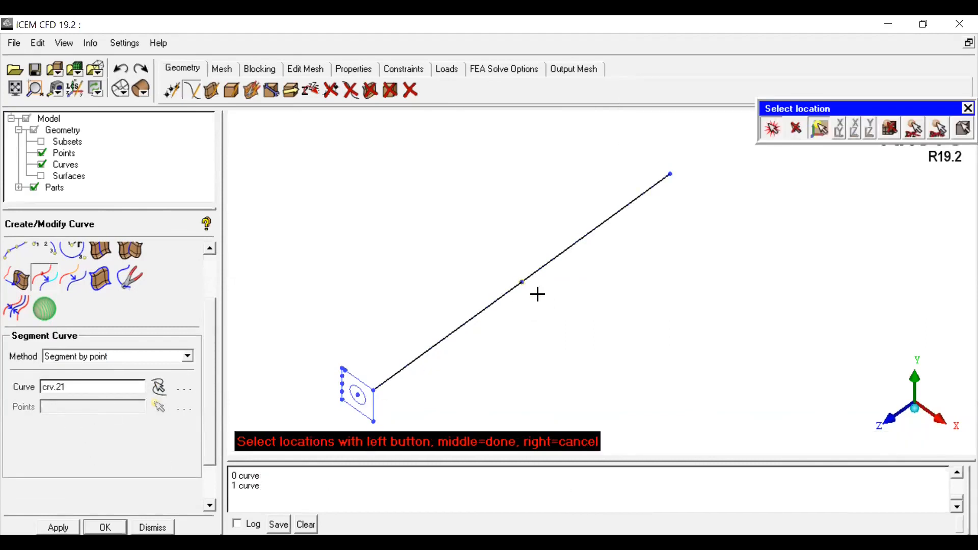
middle_click(604, 311)
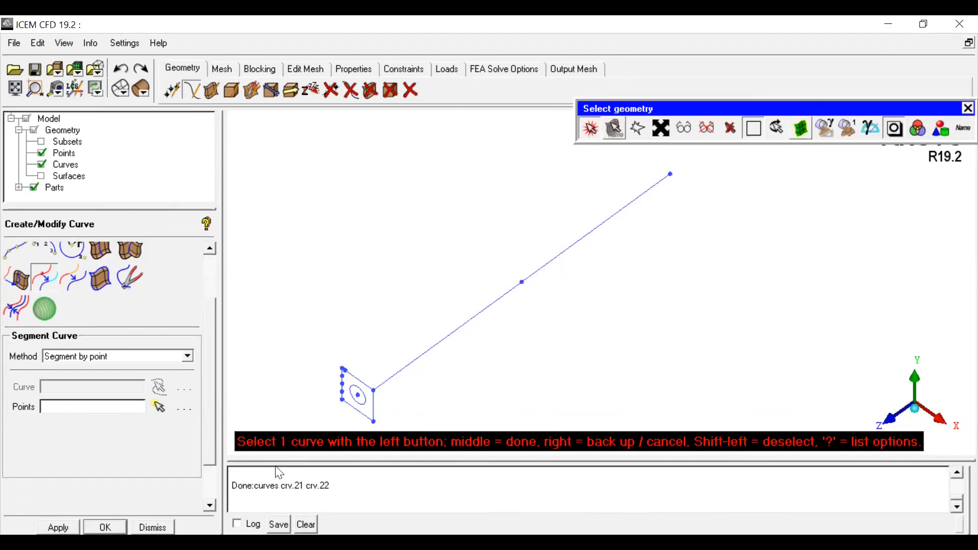
Step: Delete both segments of the split line
left_click_drag(280, 459, 300, 346)
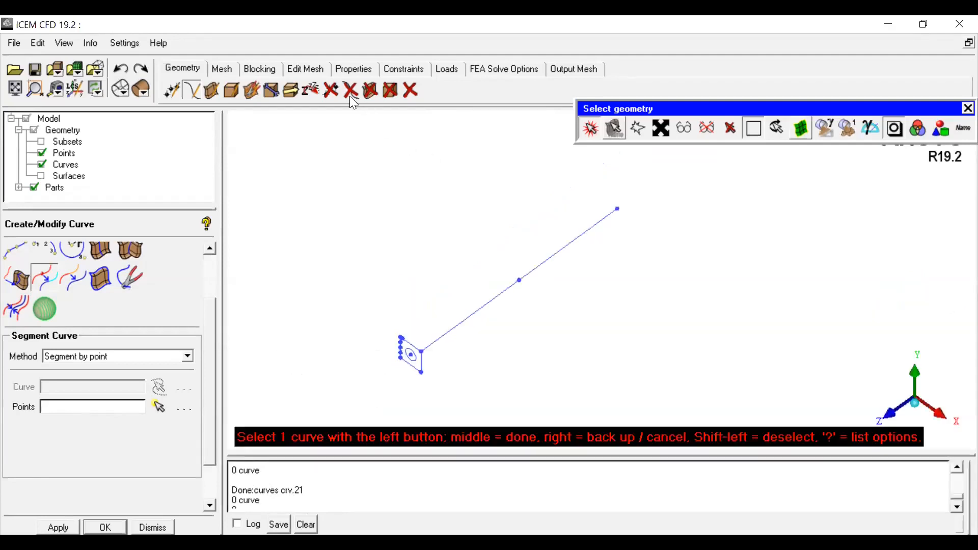
left_click(350, 98)
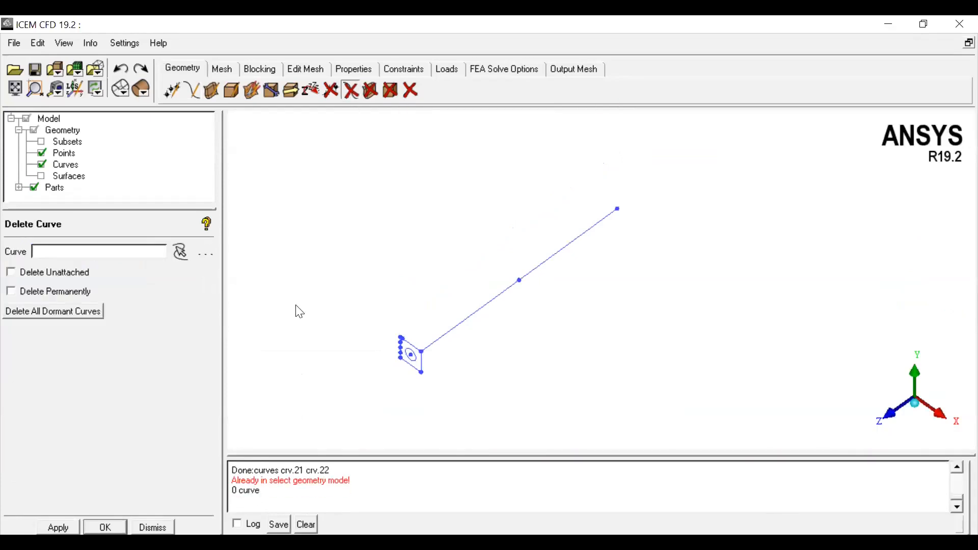
left_click(183, 254)
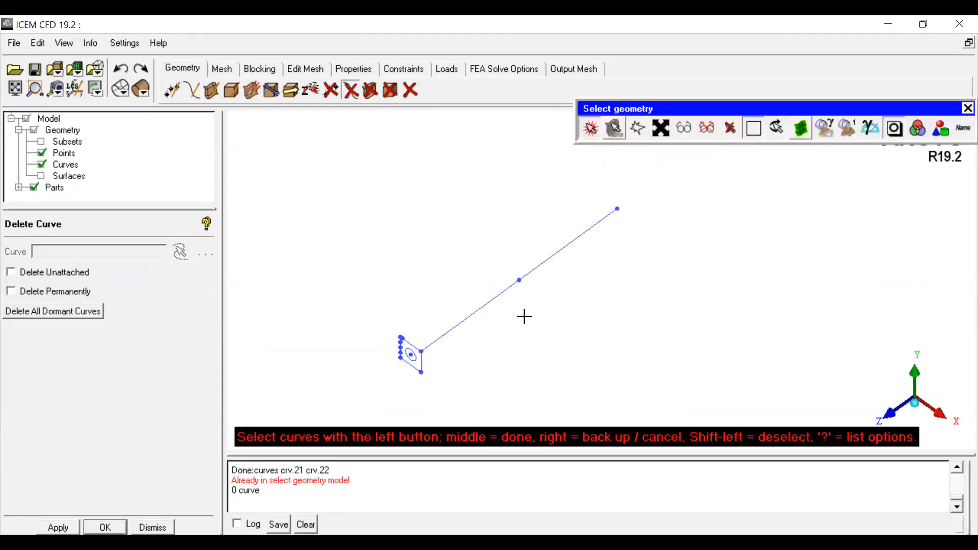
left_click(480, 310)
scroll(579, 245, "up", 2)
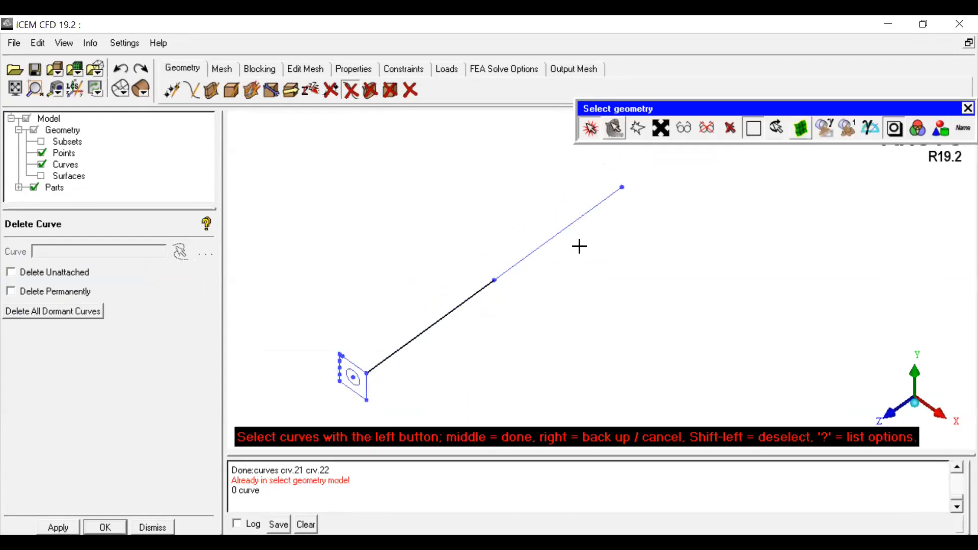
middle_click(442, 343)
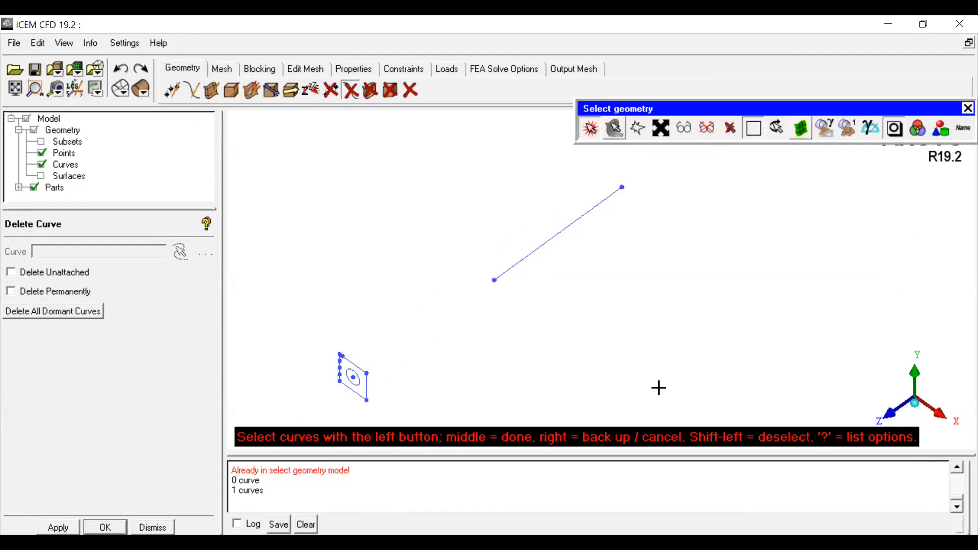
left_click(540, 252)
middle_click(548, 288)
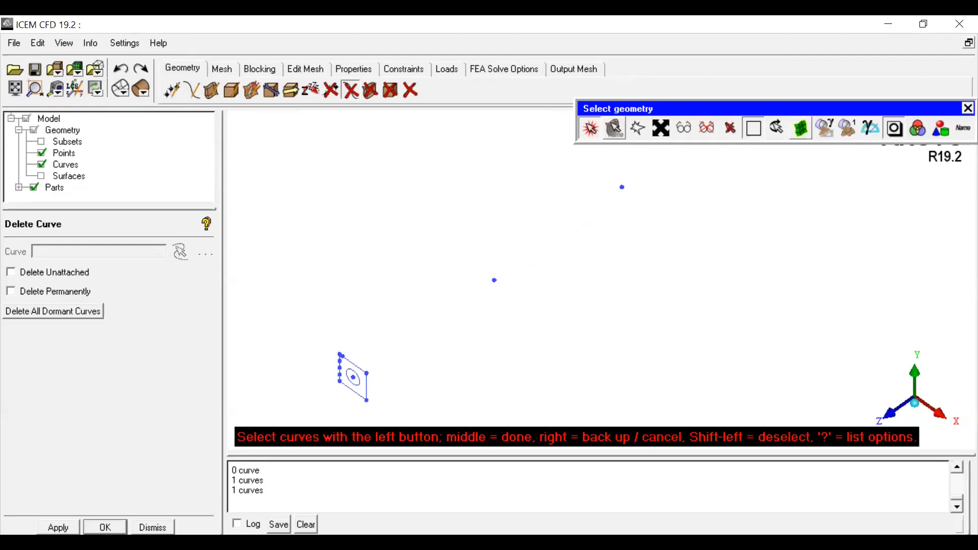
middle_click(250, 447)
left_click(192, 91)
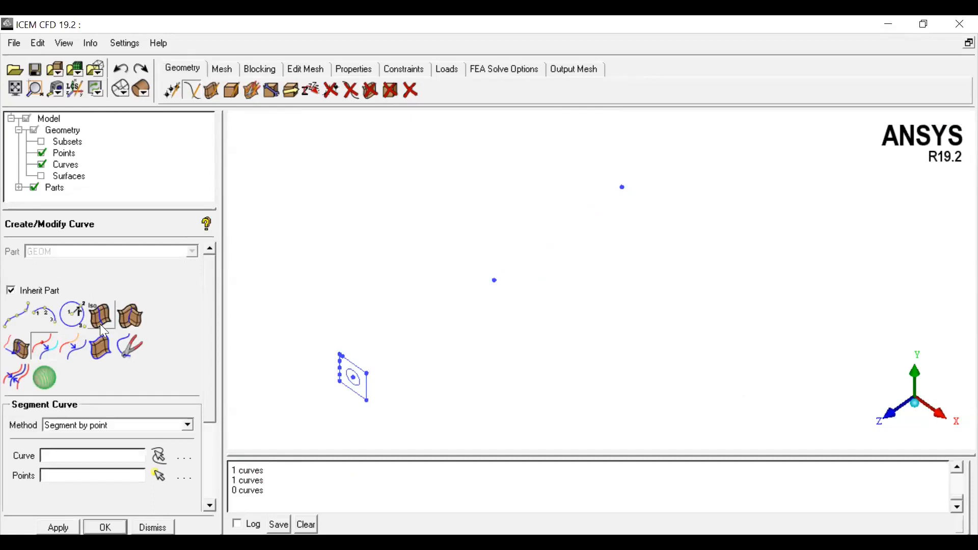
left_click(75, 351)
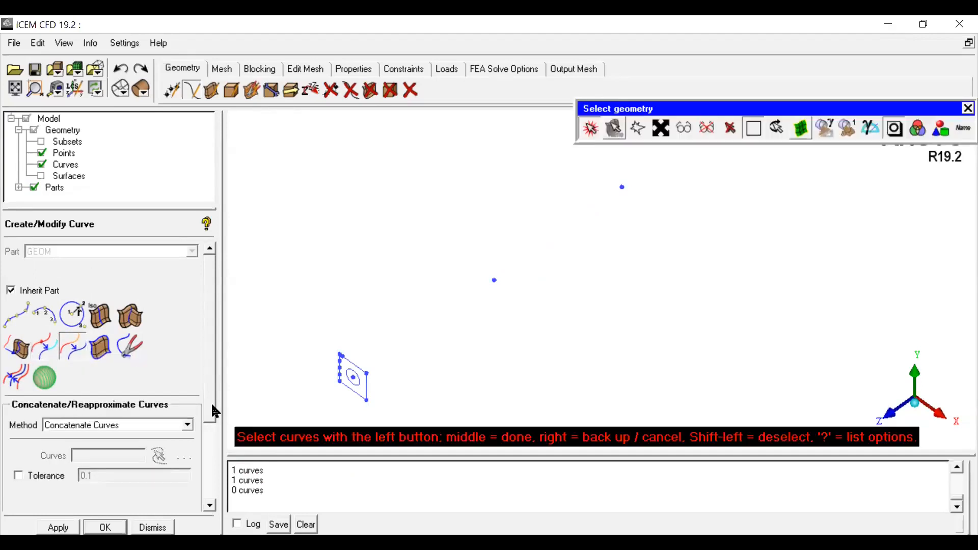
scroll(211, 402, "down", 3)
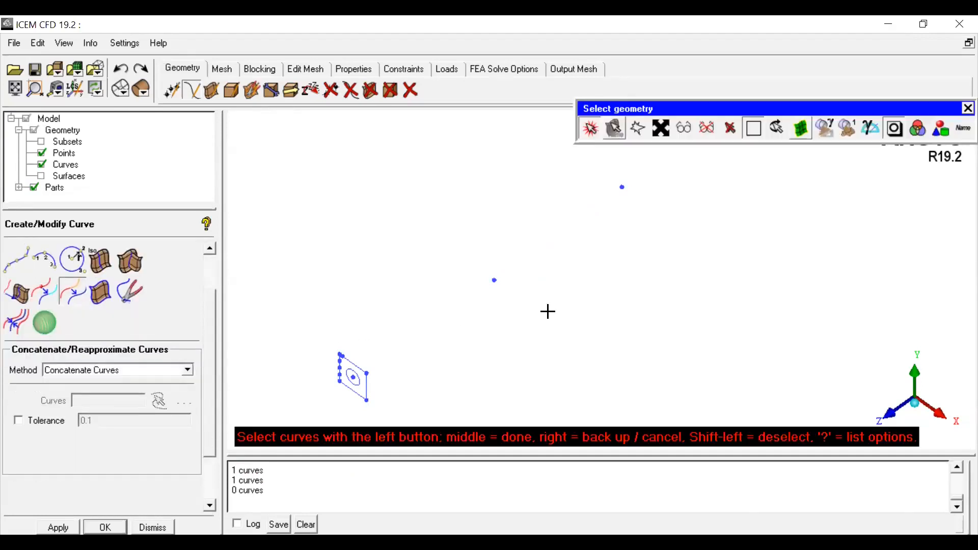
left_click(187, 371)
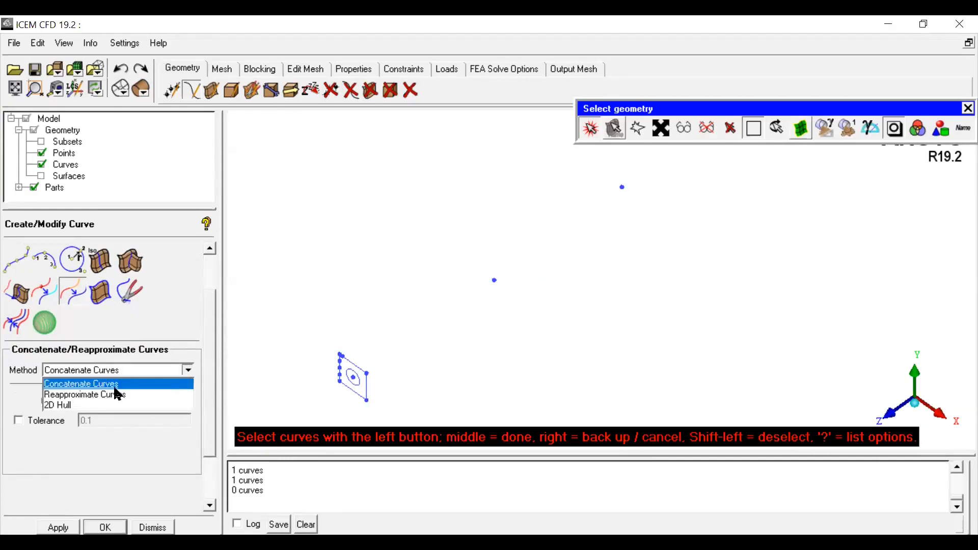
left_click(171, 380)
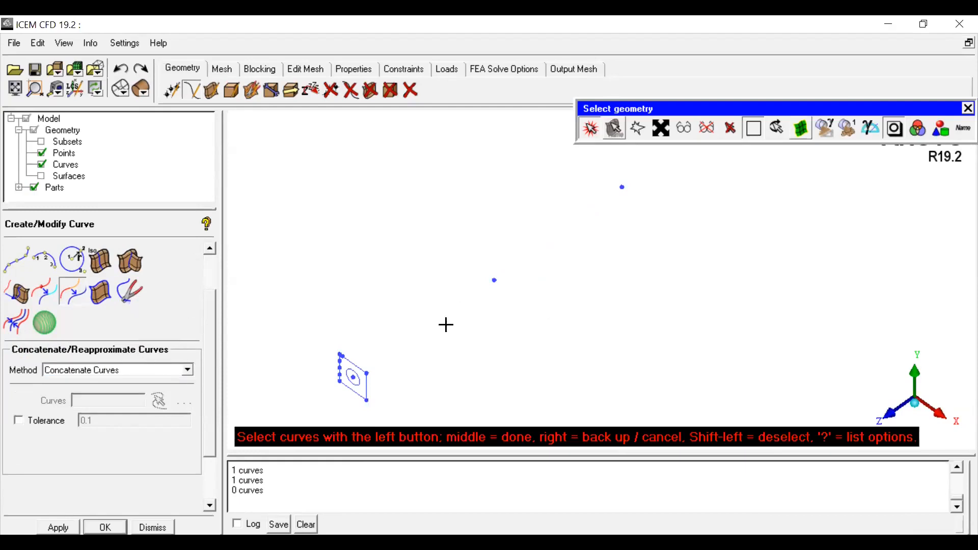
left_click(11, 322)
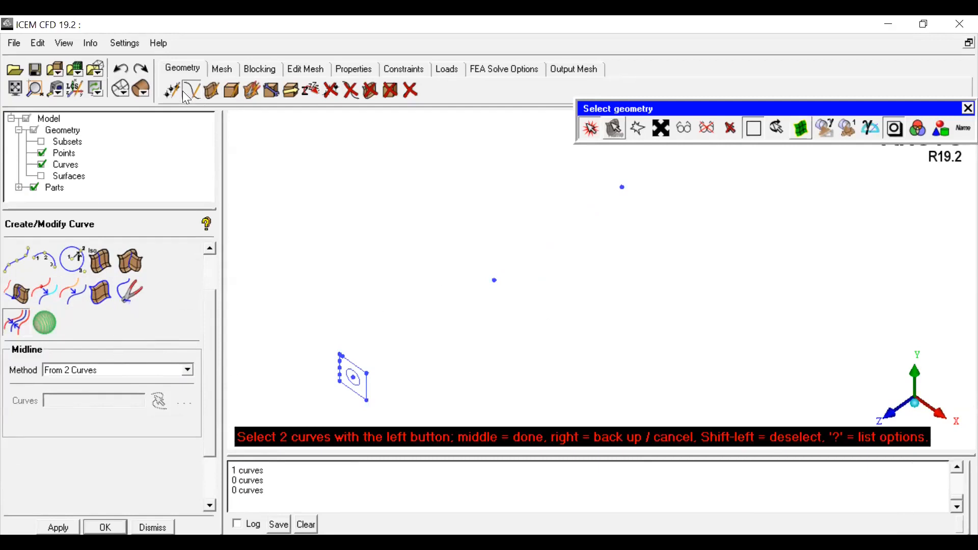
left_click(18, 259)
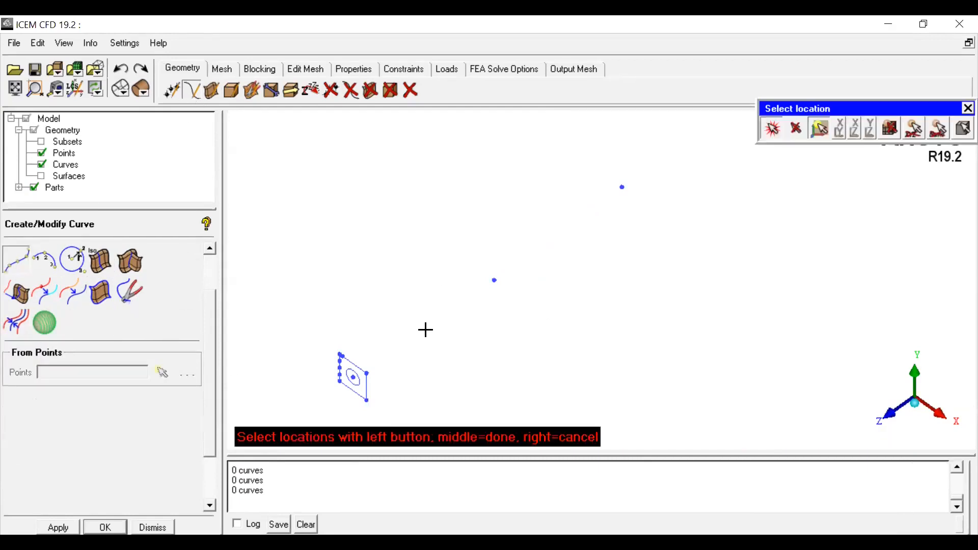
key("F9")
left_click_drag(583, 277, 583, 251)
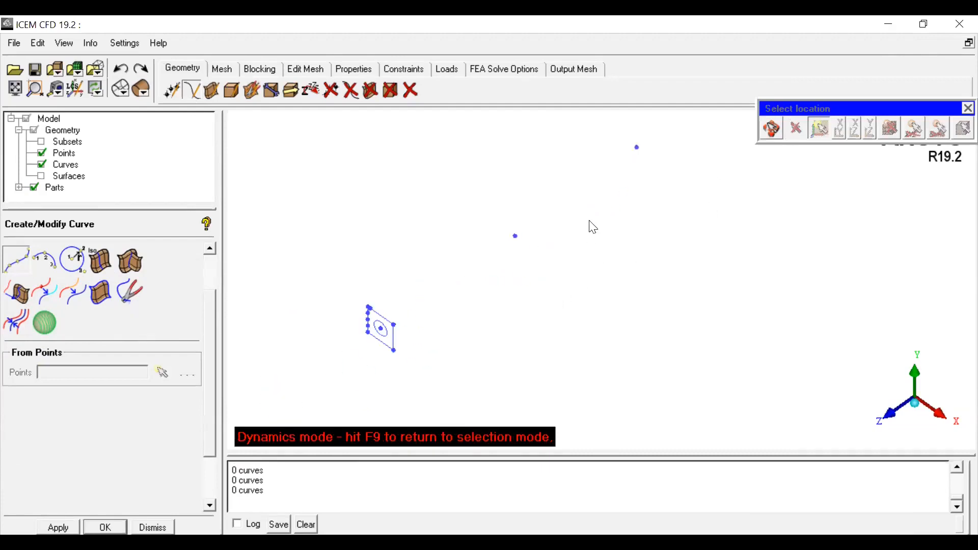
left_click(171, 88)
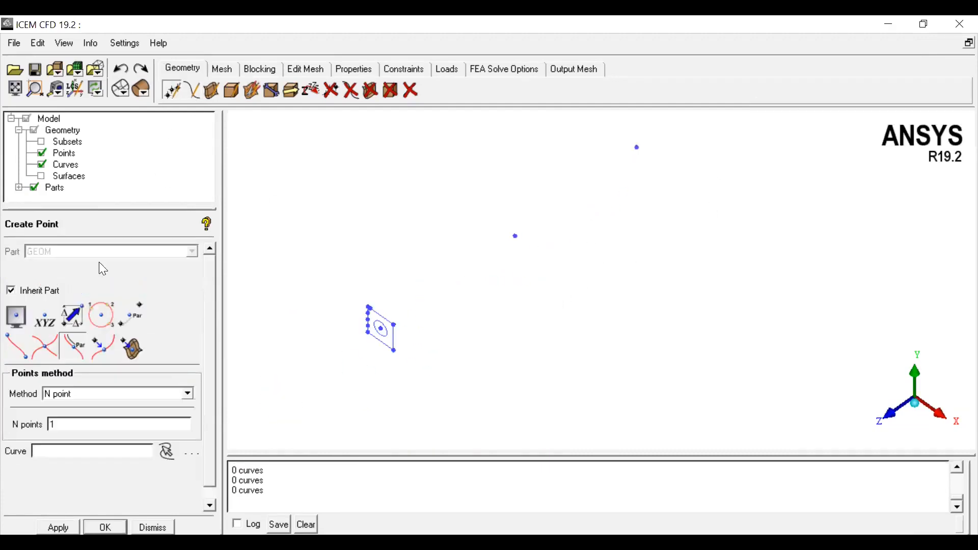
left_click(76, 319)
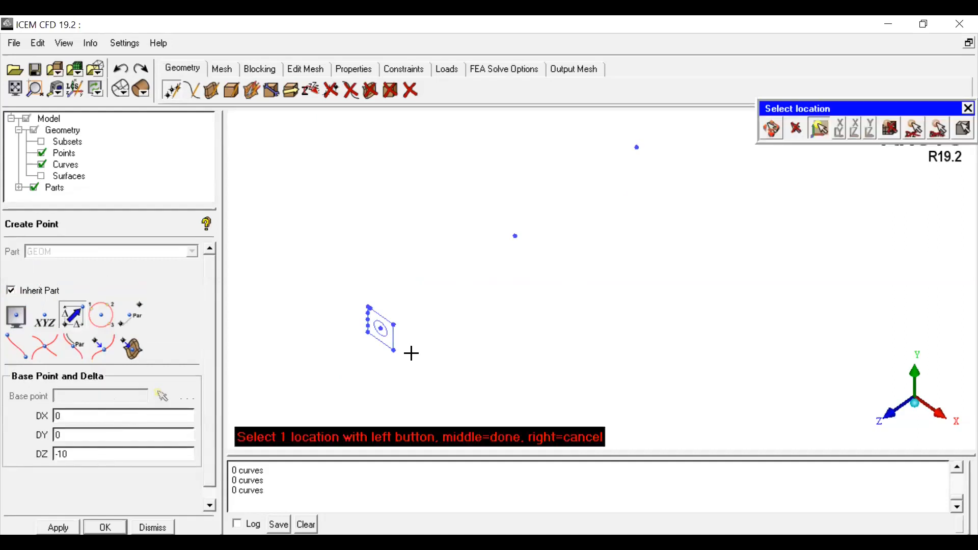
left_click(691, 273)
Step: Delete the point left at the middle of the former line
left_click(331, 90)
left_click(515, 236)
middle_click(553, 248)
Step: Create a point offset from a far-end point with Base Point and Delta, using DX 0, DY 0, DZ -10
scroll(573, 261, "down", 2)
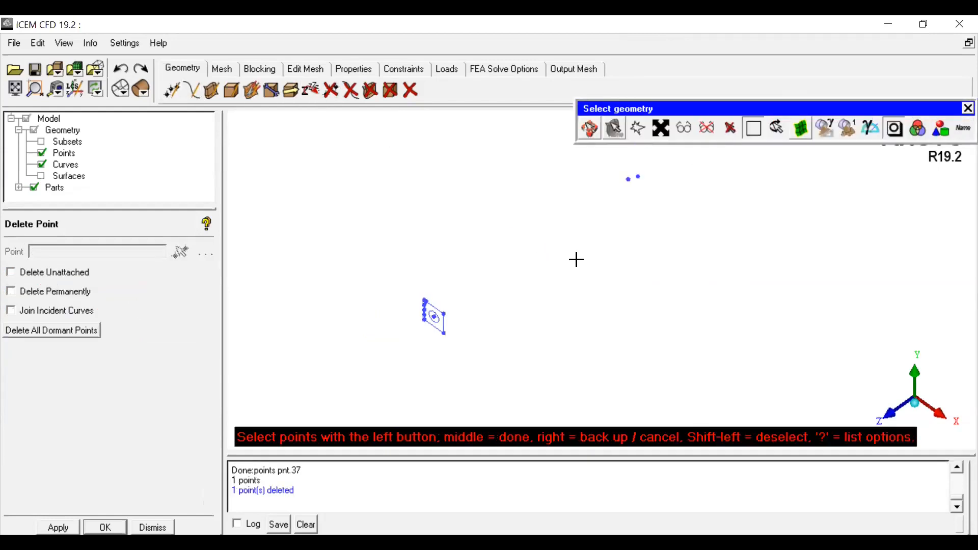
left_click(595, 132)
mouse_move(619, 209)
left_mouse_down()
mouse_move(691, 164)
mouse_move(634, 219)
left_mouse_up()
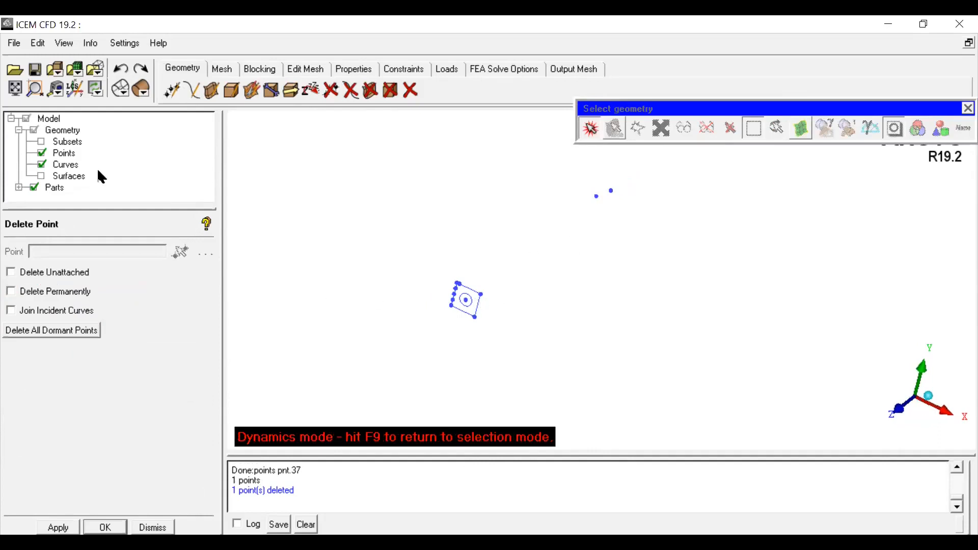
key("Escape")
left_click(171, 91)
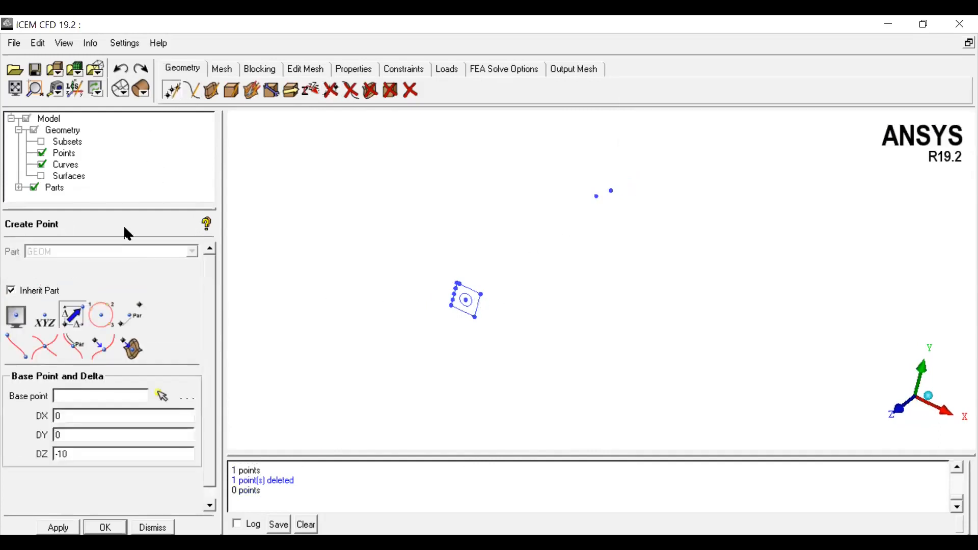
left_click(74, 317)
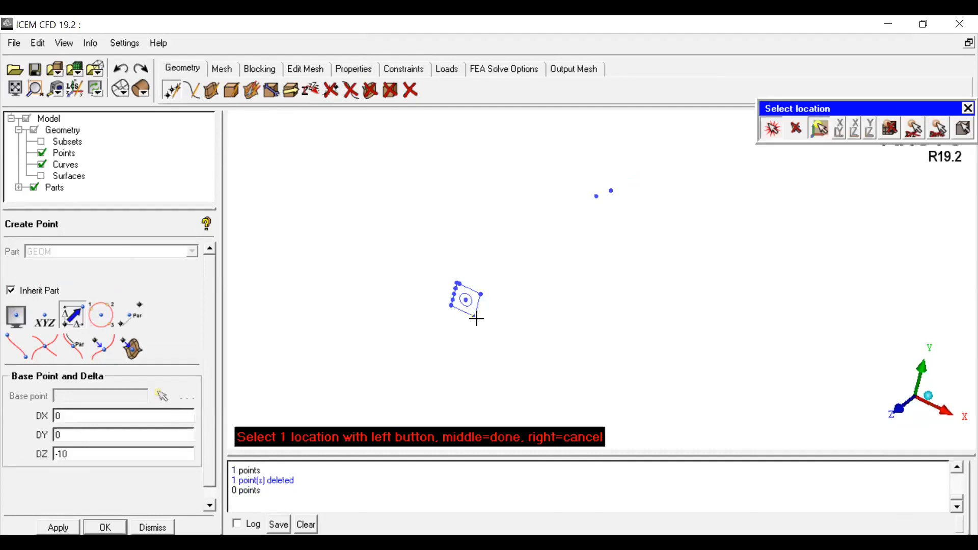
left_click(622, 256)
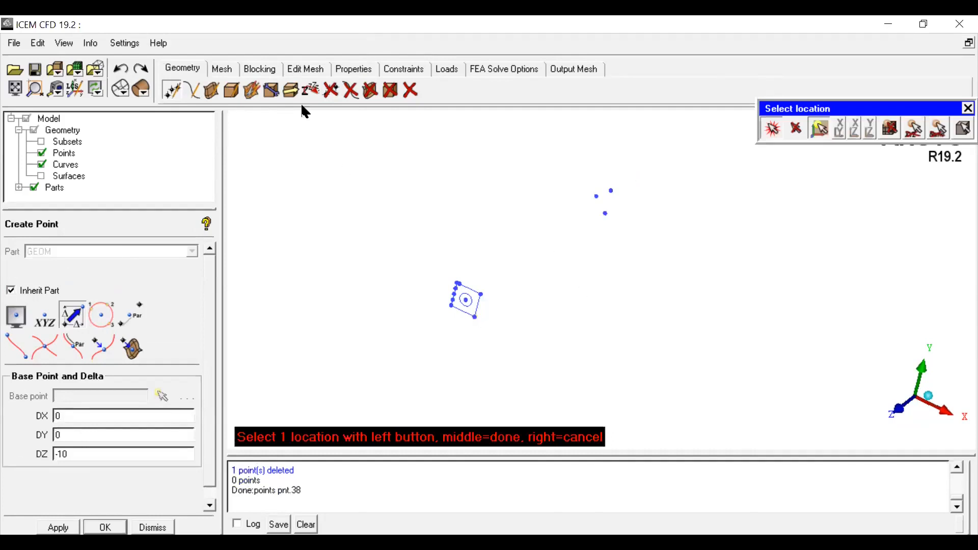
Step: Create two straight lines from the end face's corners to the two points at the far end
left_click(193, 92)
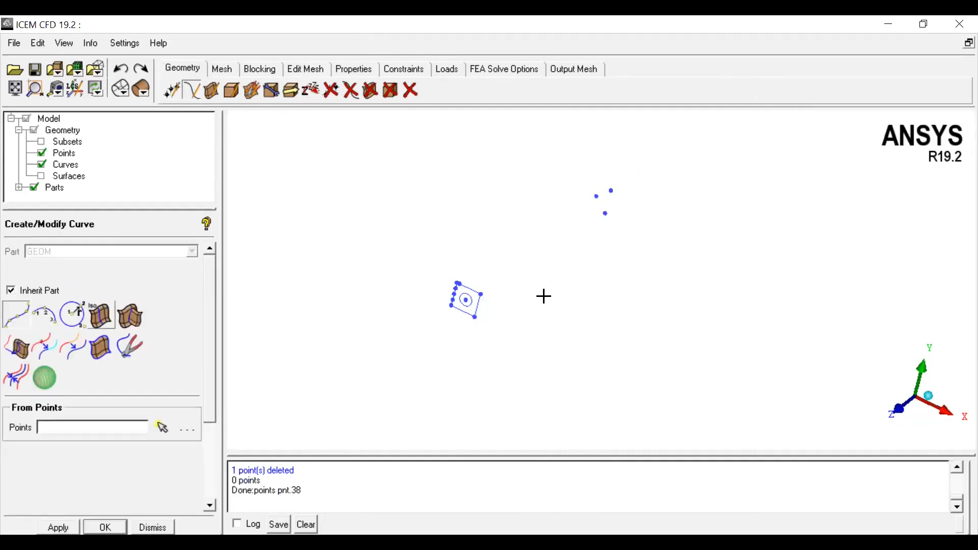
left_click(479, 295)
left_click(614, 195)
middle_click(636, 198)
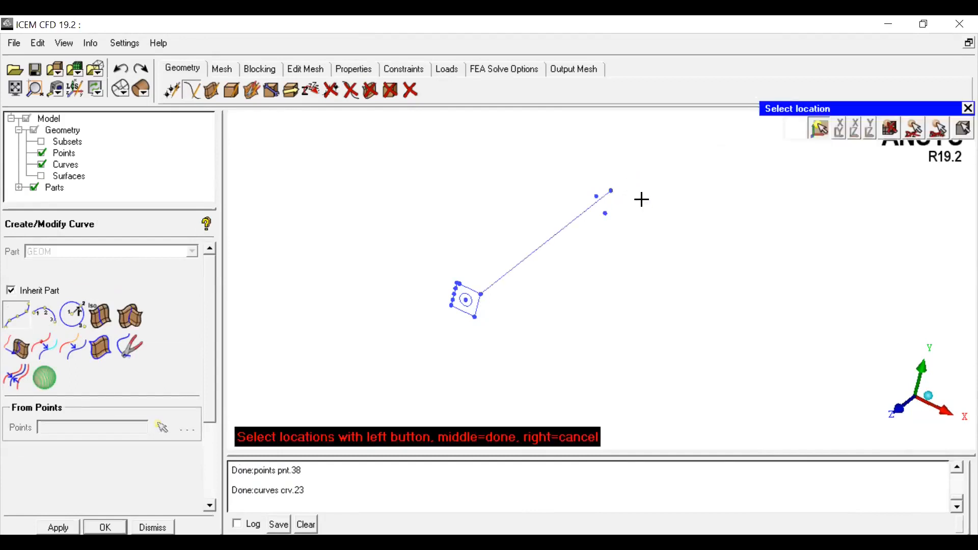
left_click(475, 317)
left_click(609, 217)
middle_click(643, 230)
Step: Create a midline between the two long parallel lines using the From 2 Curves method
left_click(770, 127)
left_click_drag(729, 288, 528, 199)
left_click_drag(430, 314, 466, 339)
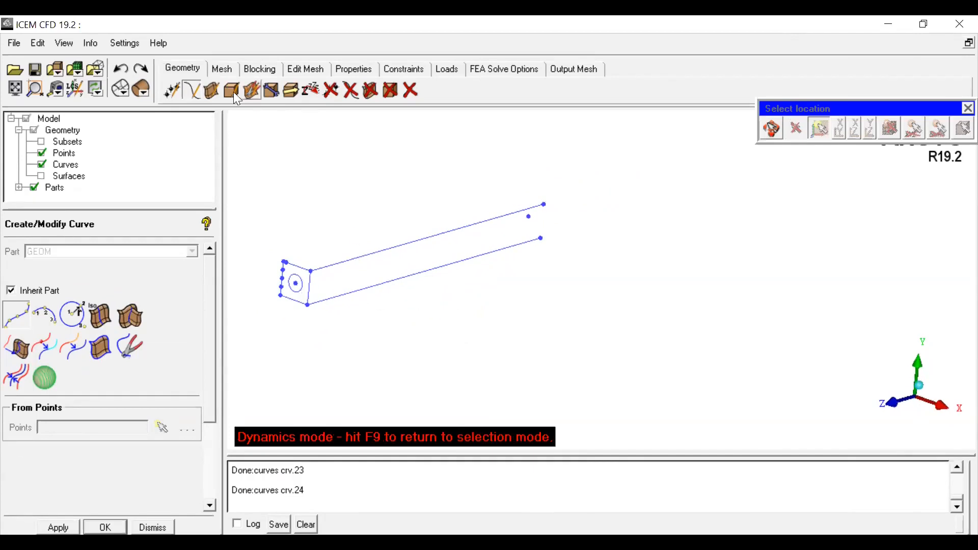
left_click(194, 90)
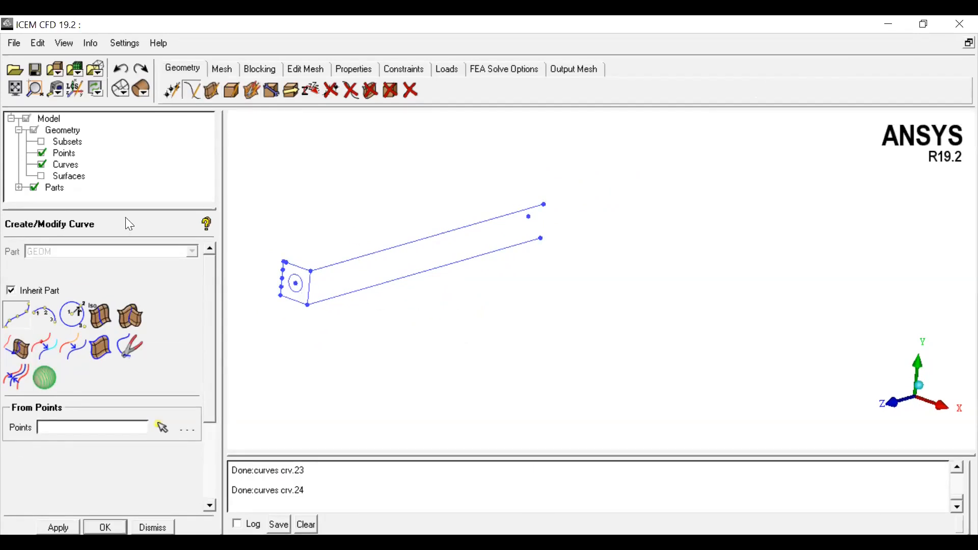
left_click(17, 376)
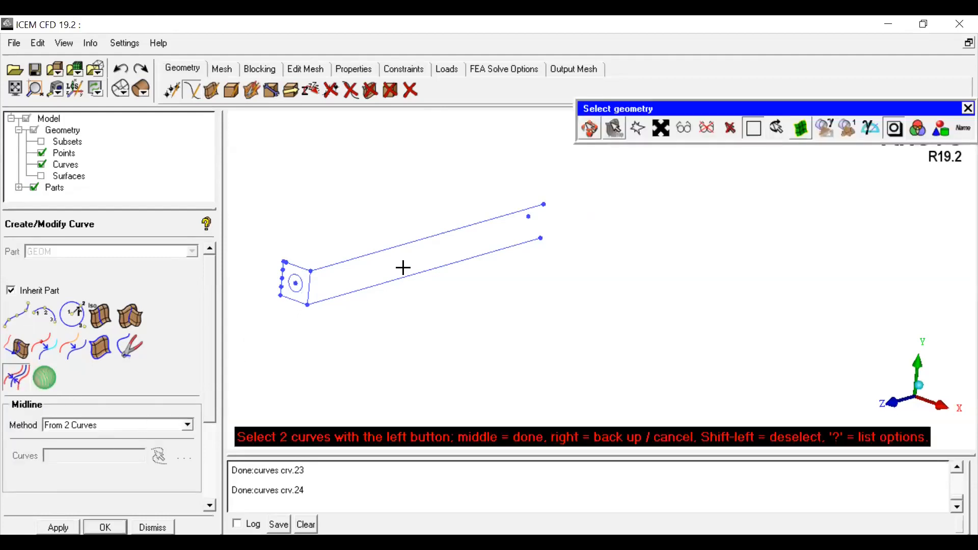
left_click(387, 250)
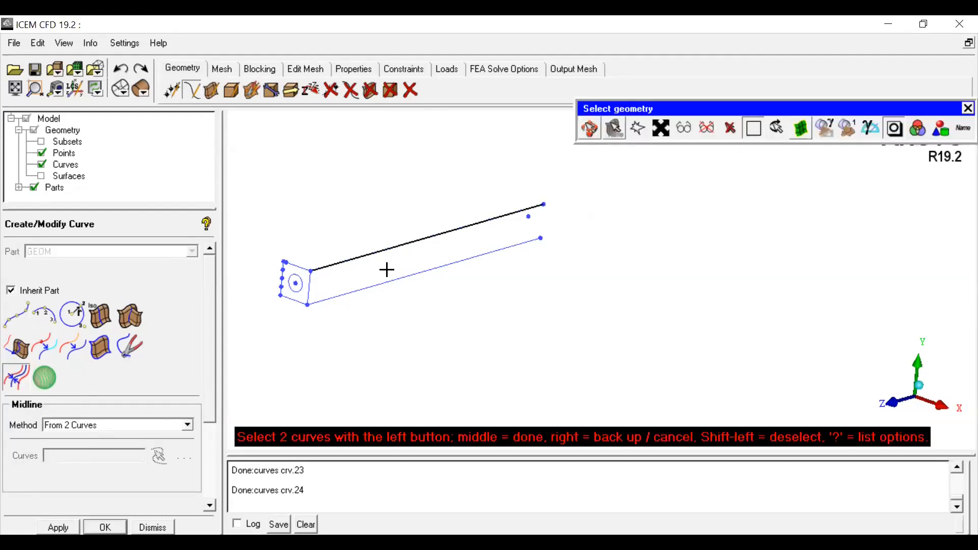
left_click(389, 283)
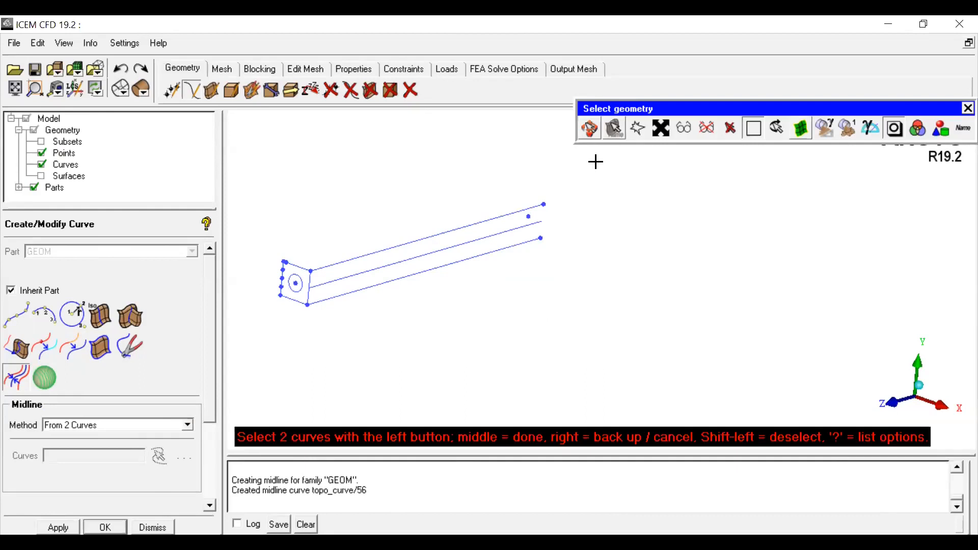
Step: Create points at both ends of the new midline using Curve Ends
left_click(587, 128)
scroll(442, 251, "up", 4)
middle_click_drag(300, 260, 760, 325)
left_click_drag(759, 324, 603, 288)
middle_click_drag(695, 280, 575, 263)
scroll(520, 312, "down", 3)
left_click_drag(515, 306, 644, 325)
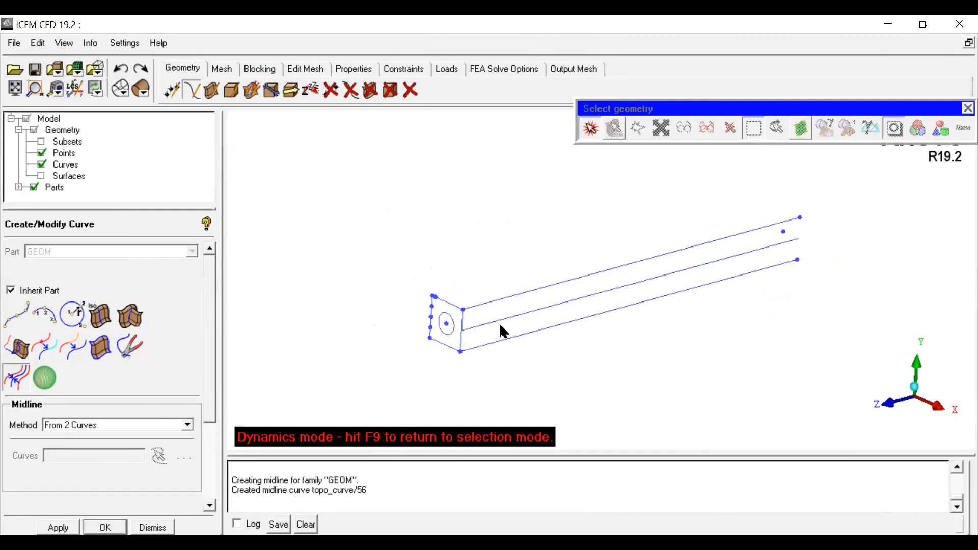
left_click(171, 92)
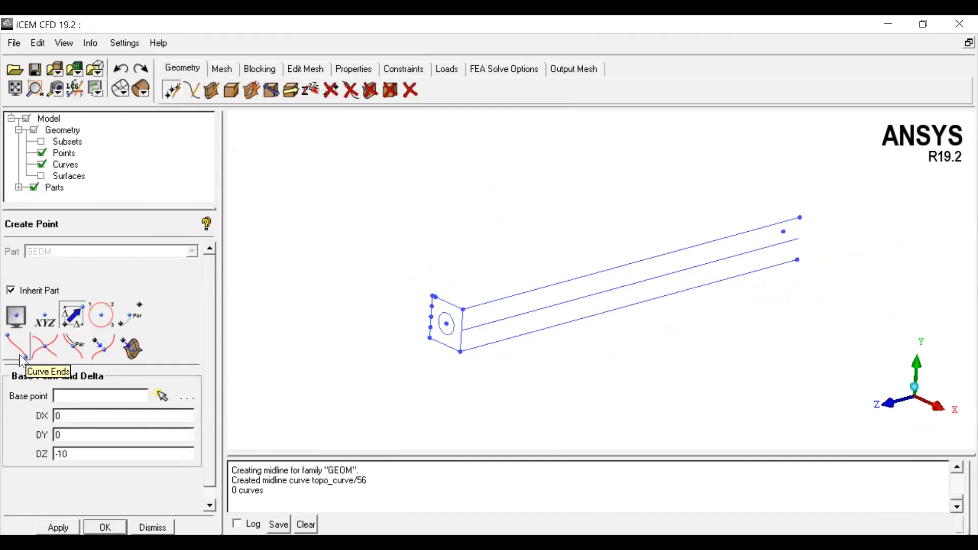
left_click(19, 354)
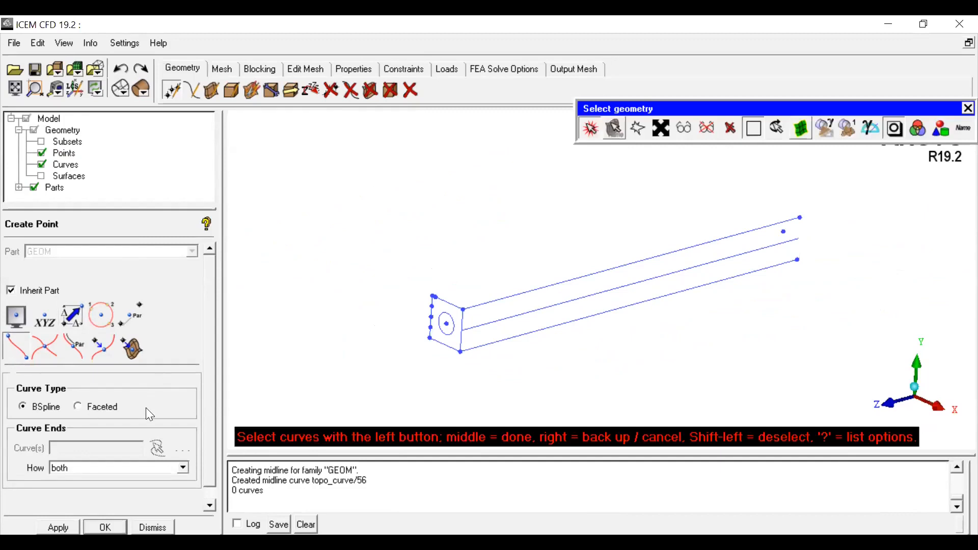
left_click(517, 315)
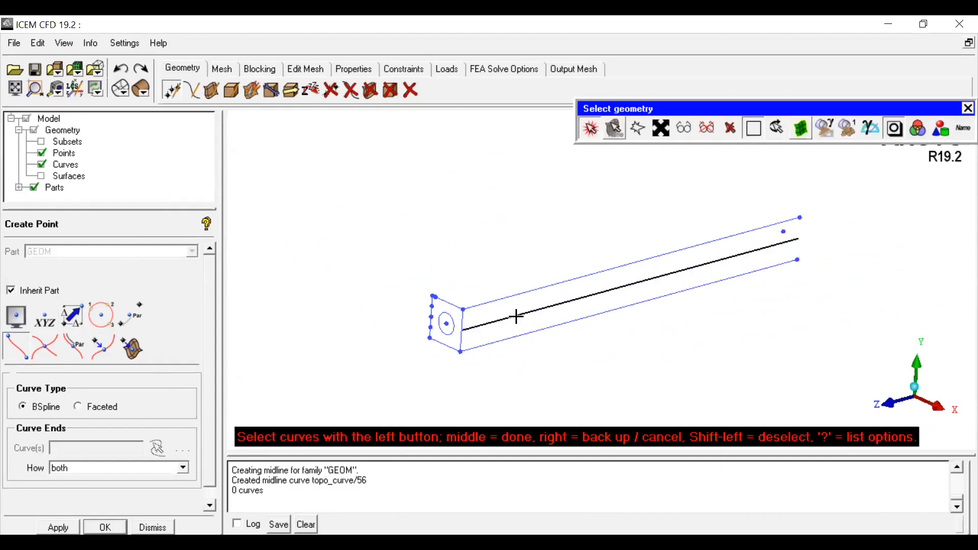
middle_click(534, 378)
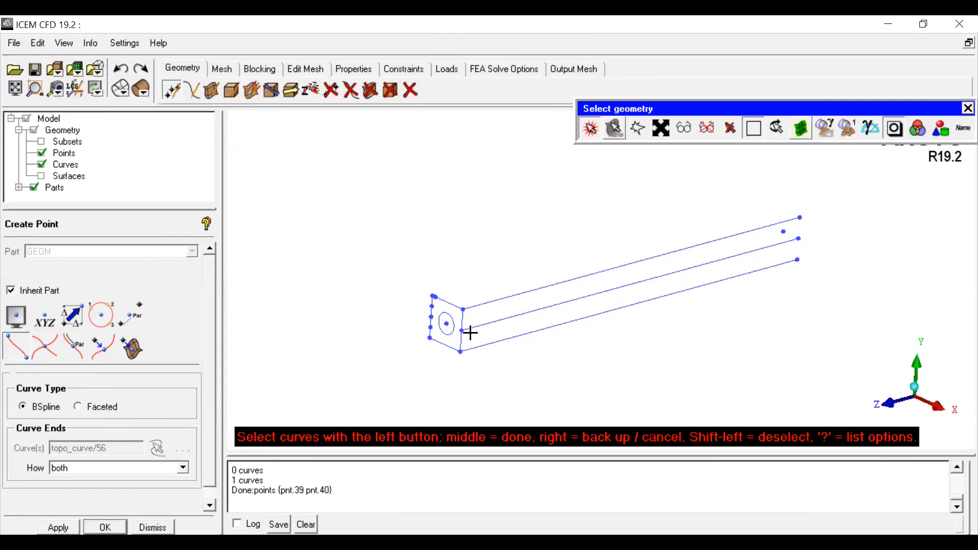
Step: Draw a line across the end face from the edge's middle point through the circle's center
left_click(590, 130)
left_click(890, 404)
left_click(884, 396)
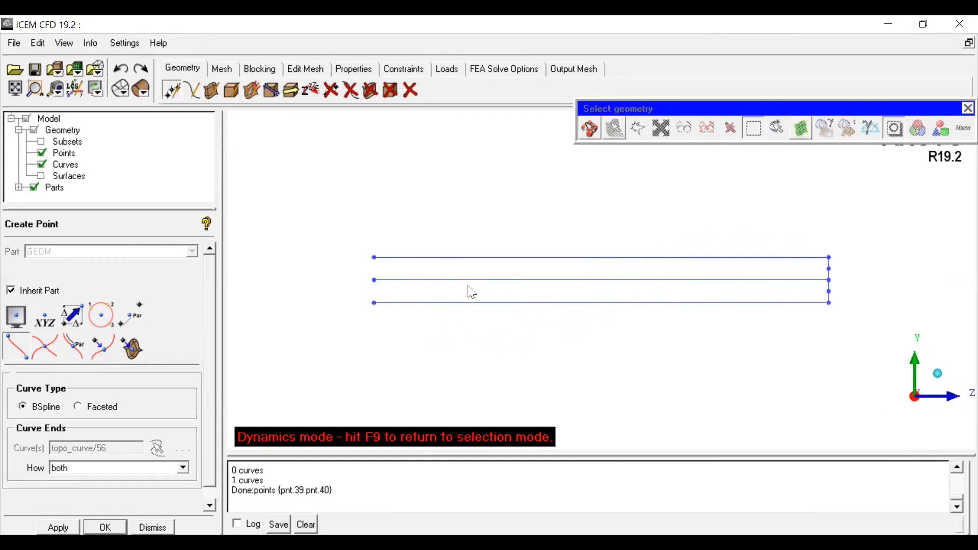
left_click(940, 376)
scroll(616, 365, "up", 4)
scroll(614, 359, "down", 2)
middle_click_drag(614, 353, 612, 305)
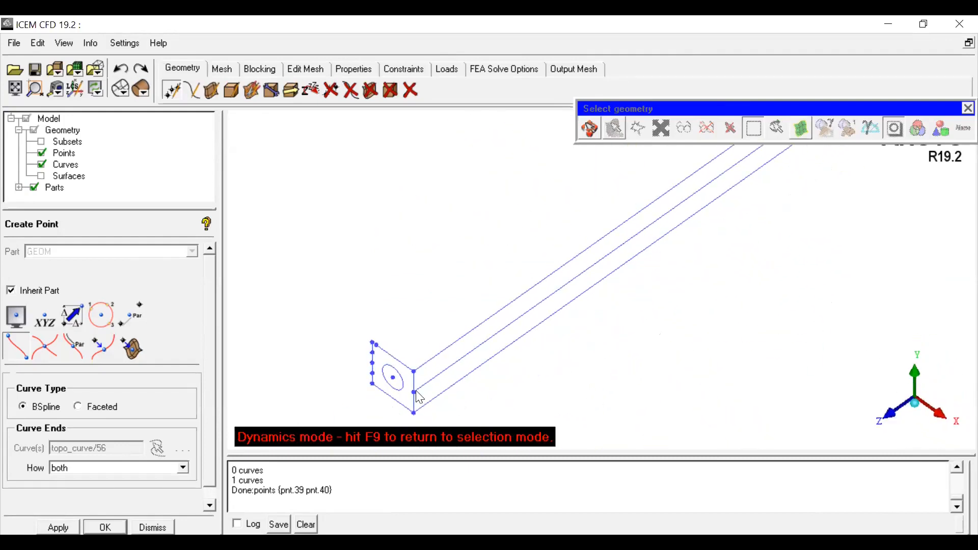
left_click(192, 90)
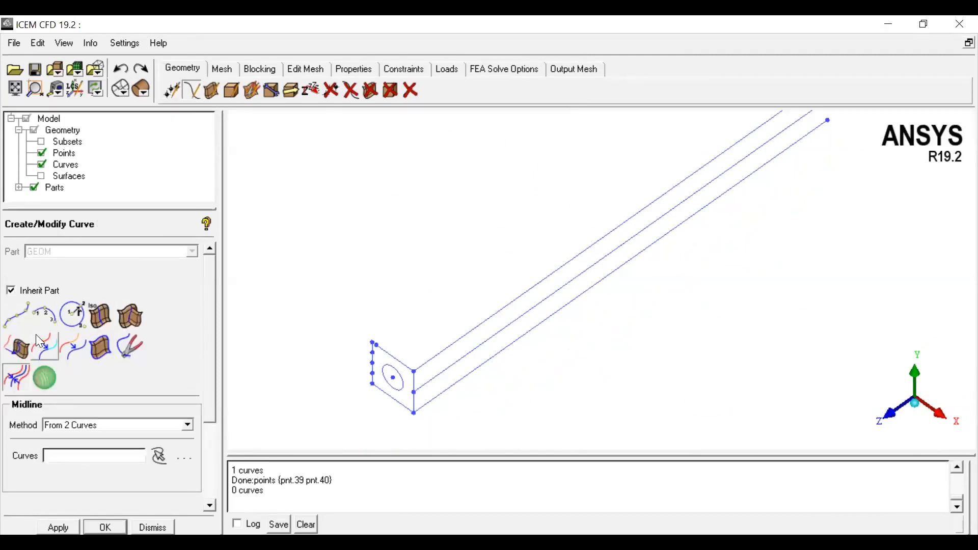
left_click(20, 314)
left_click(393, 377)
left_click(372, 365)
middle_click(341, 365)
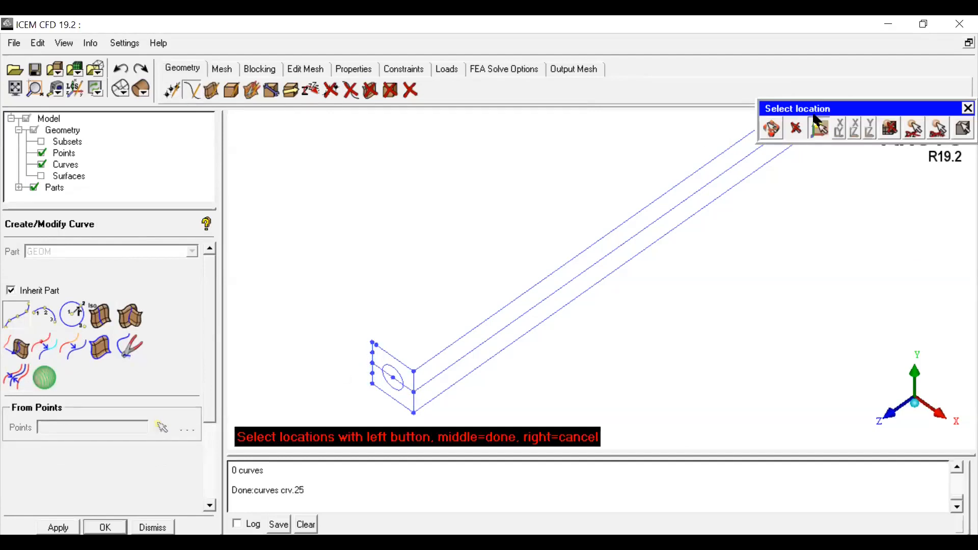
Step: Create points where the new line crosses the circle using Curve-Curve Intersection
left_click(770, 129)
scroll(608, 305, "up", 3)
middle_click_drag(607, 305, 777, 194)
middle_click_drag(514, 332, 598, 278)
scroll(529, 295, "up", 5)
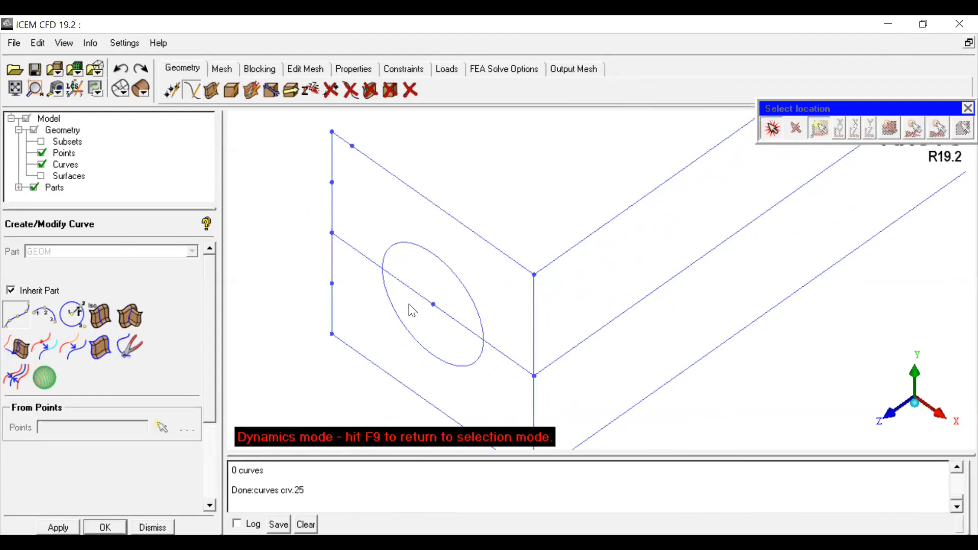
scroll(410, 306, "down", 1)
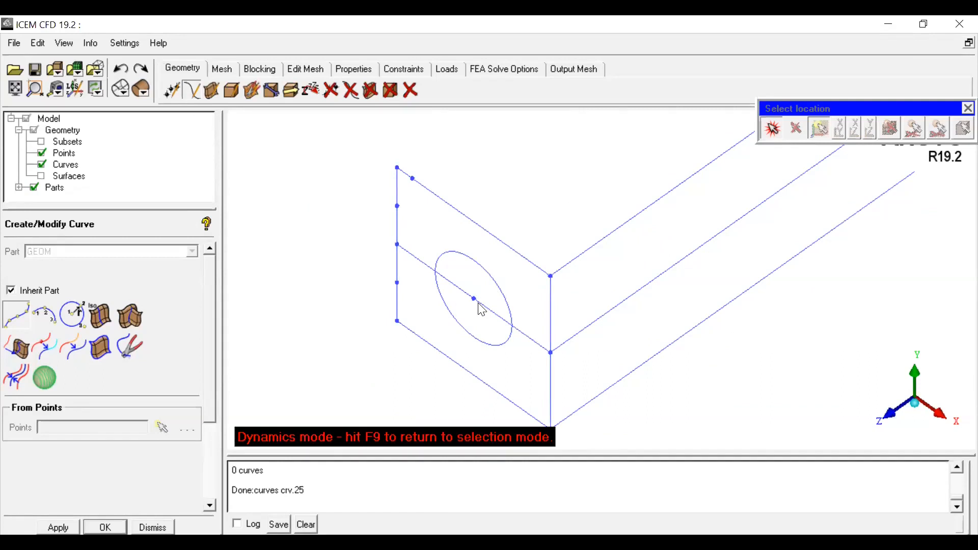
left_click(167, 90)
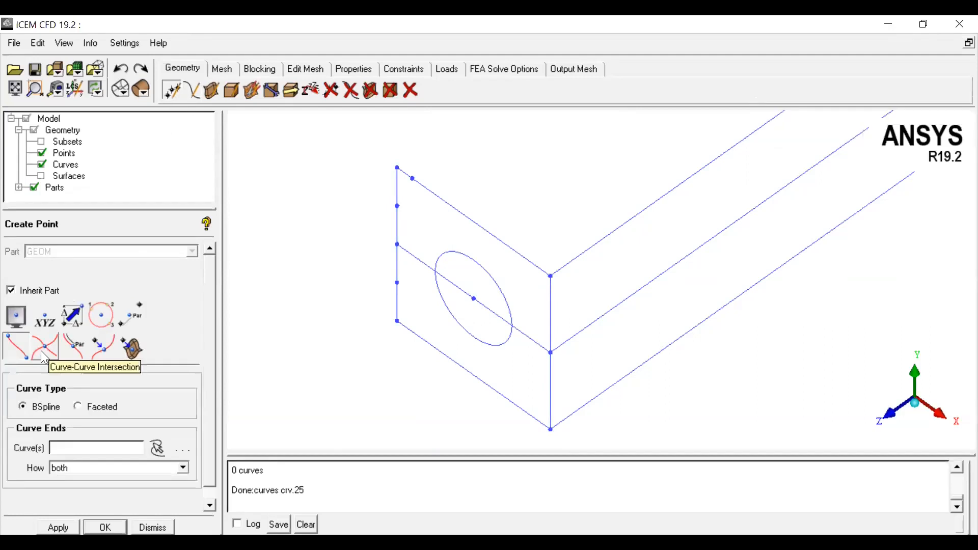
left_click(44, 348)
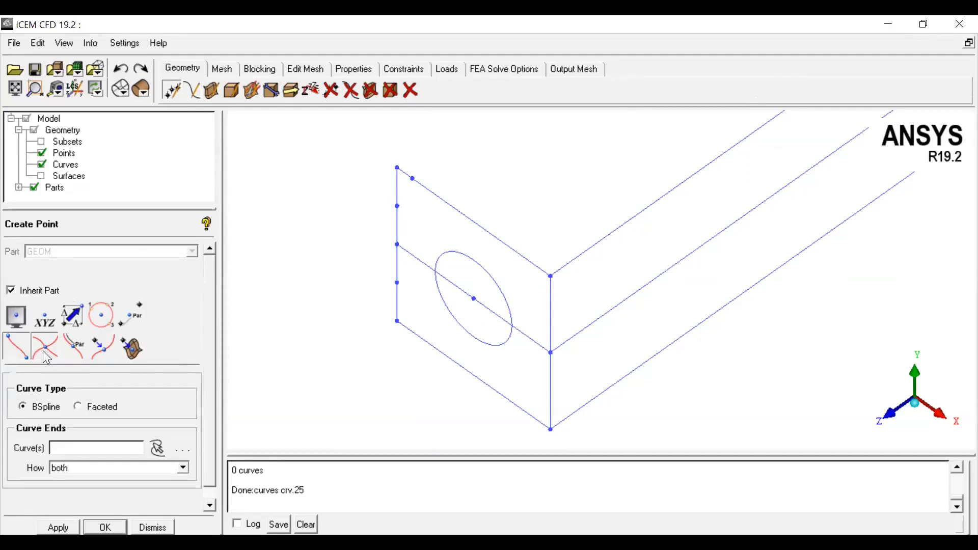
left_click(453, 252)
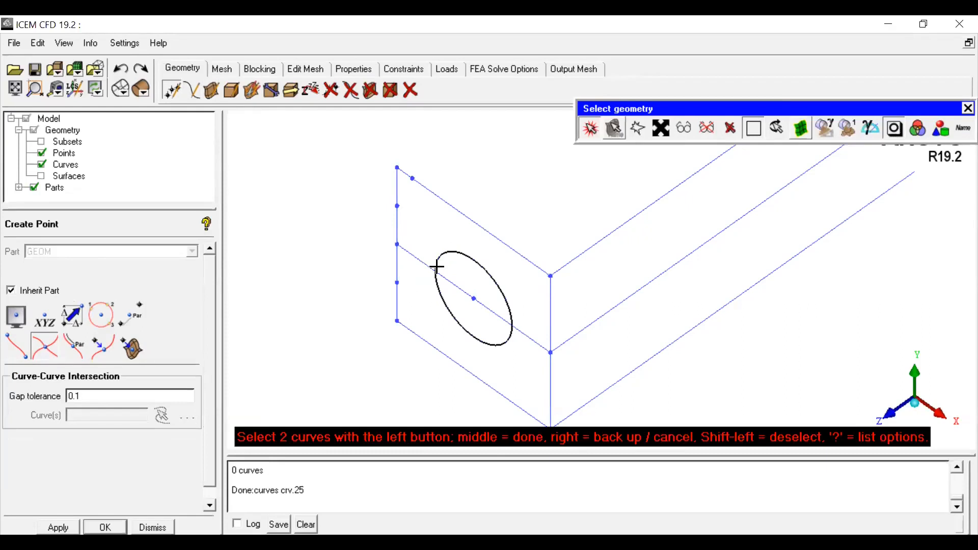
left_click(423, 265)
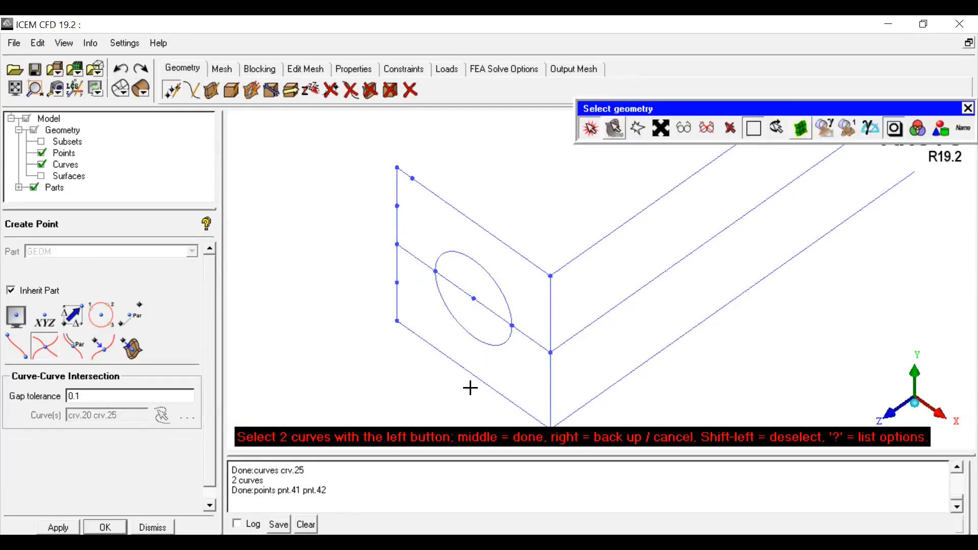
Step: Split the new line at its intersection points with the circle using Segment by point
left_click(191, 91)
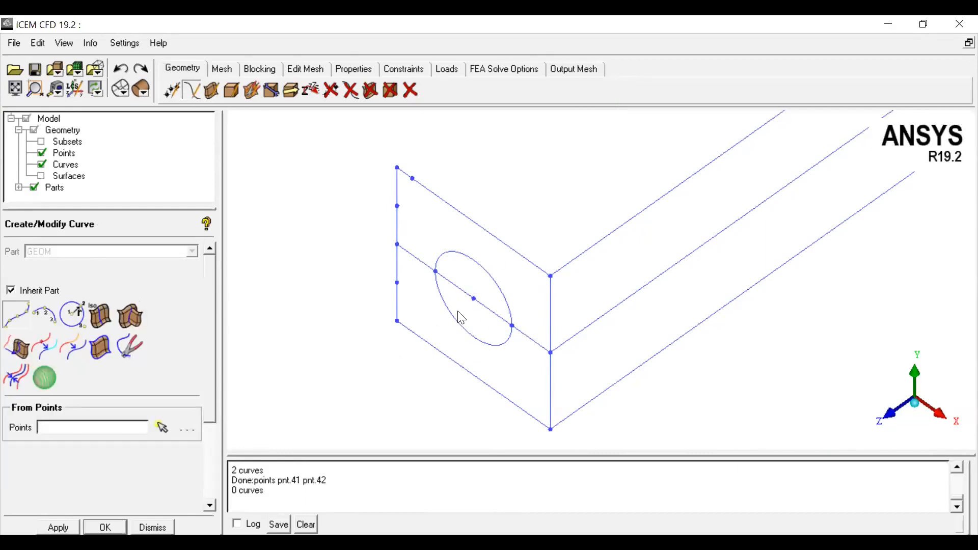
left_click(39, 341)
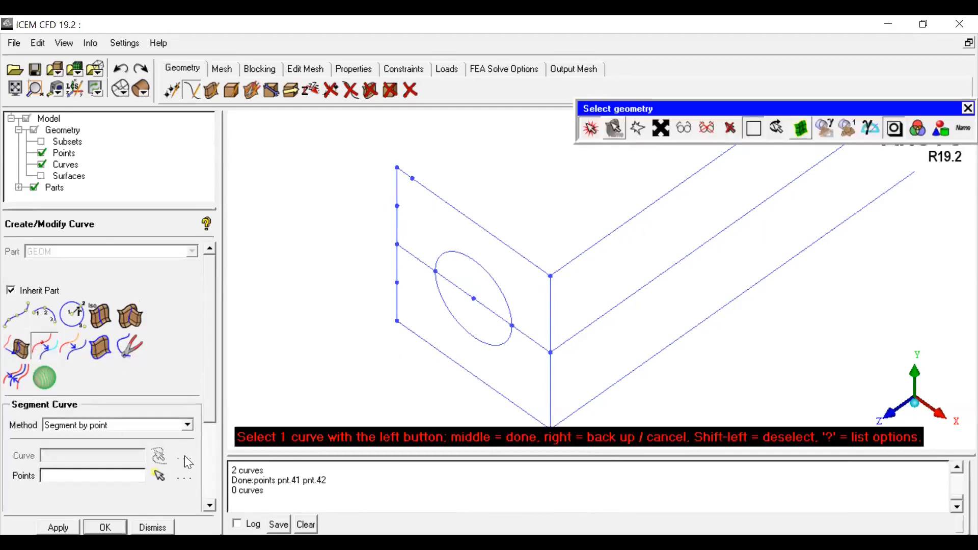
left_click(421, 262)
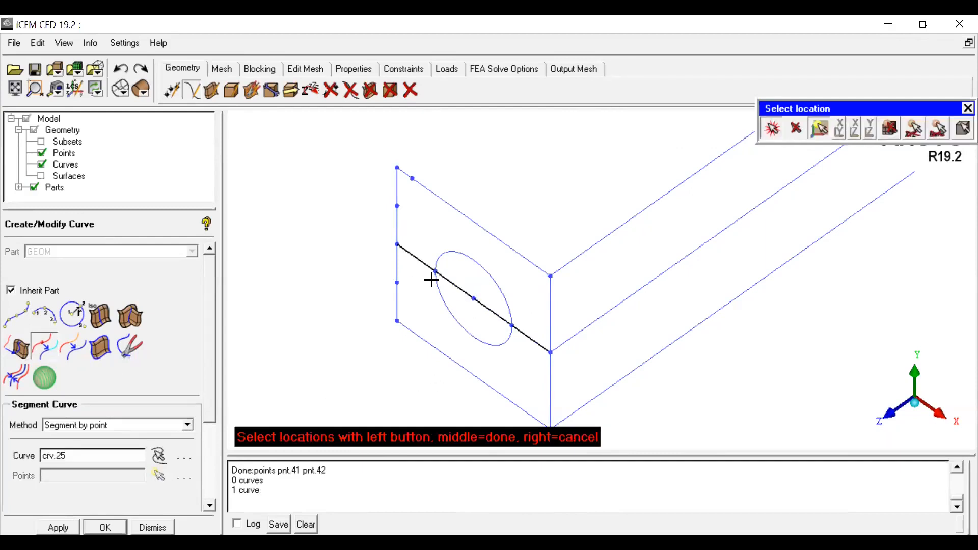
left_click(436, 271)
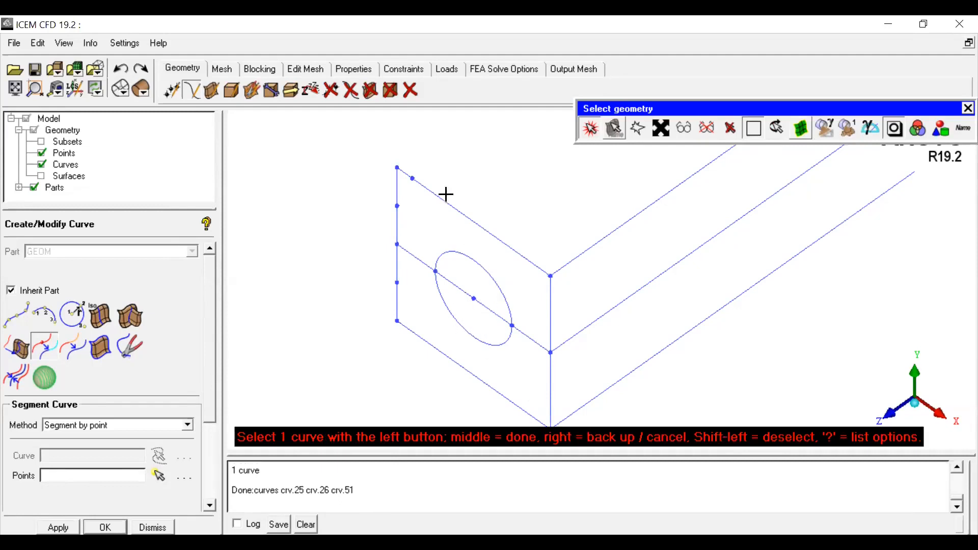
Step: Delete the line segment lying inside the circle
left_click(350, 91)
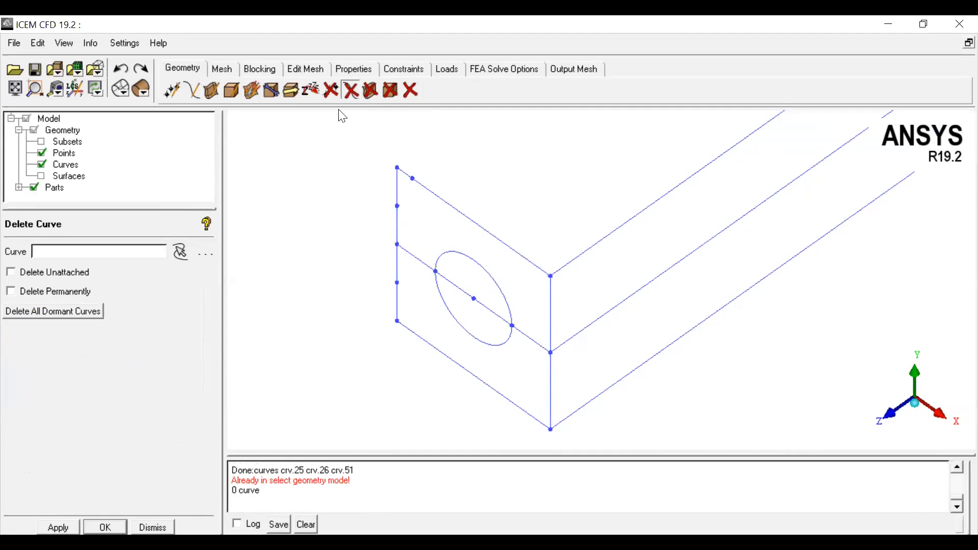
left_click(179, 252)
left_click(447, 279)
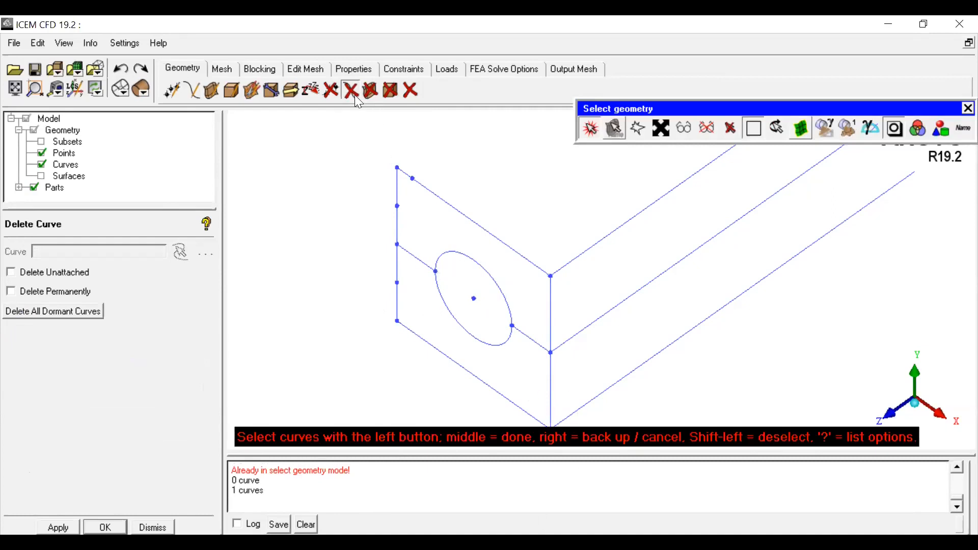
left_click(336, 95)
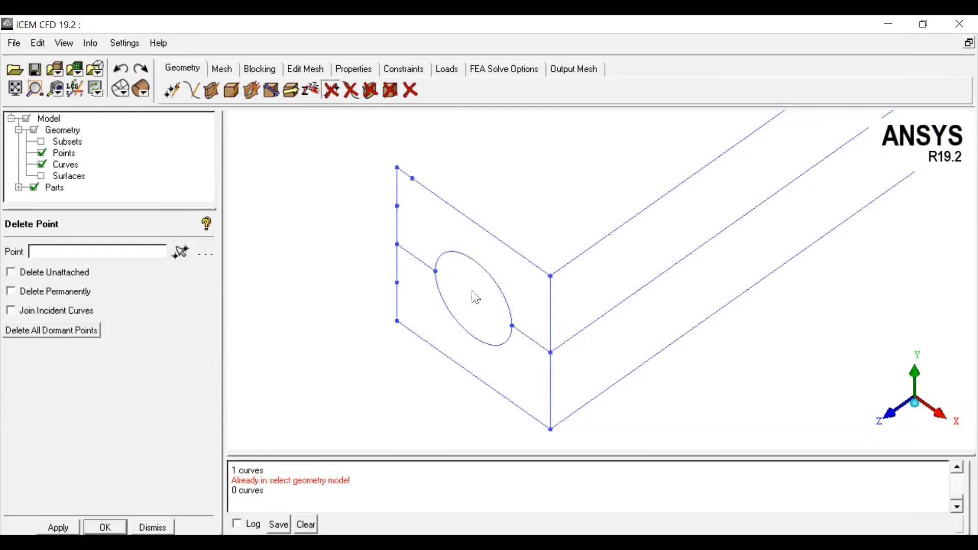
left_click(153, 527)
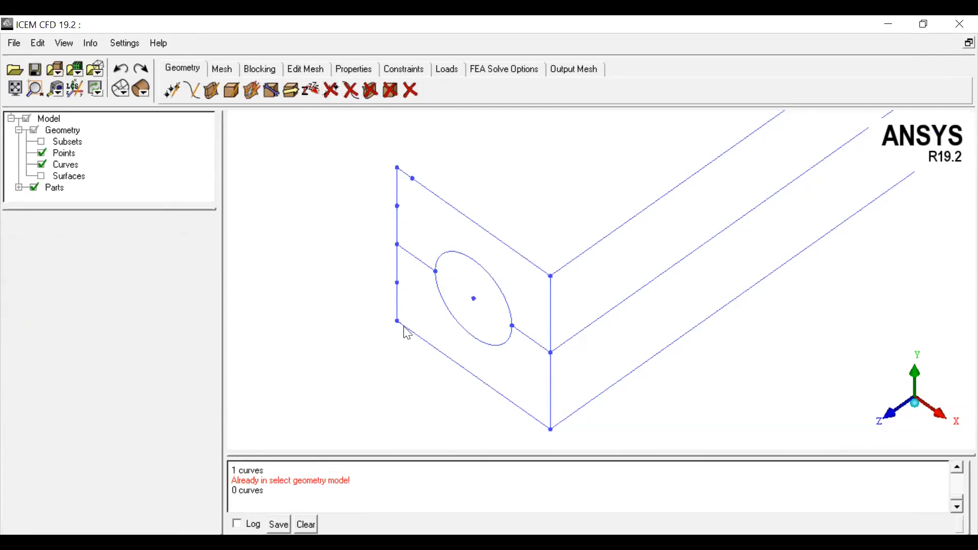
Step: Examine the box and the circle on its end face from front and isometric views with points hidden
scroll(404, 327, "down", 2)
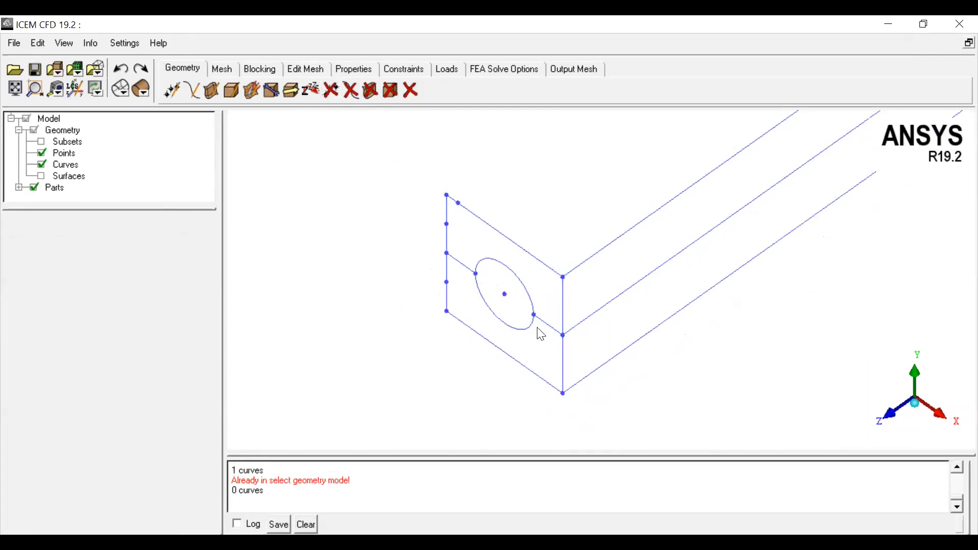
middle_click_drag(634, 273, 582, 336)
scroll(583, 336, "down", 3)
middle_click_drag(729, 284, 653, 330)
middle_click_drag(670, 271, 583, 334)
scroll(610, 319, "down", 3)
scroll(593, 323, "up", 3)
middle_click_drag(475, 429, 585, 339)
middle_click_drag(555, 439, 612, 364)
left_click(878, 411)
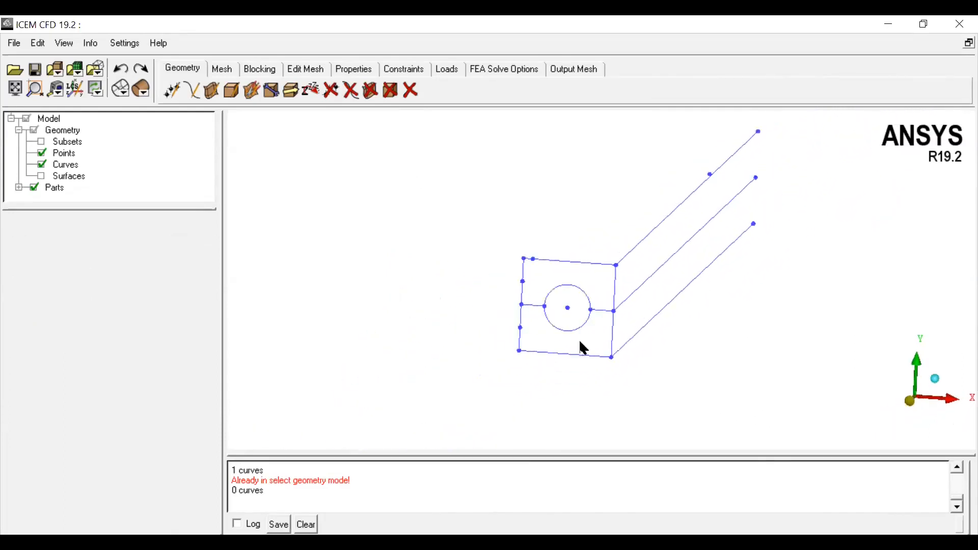
left_click(41, 152)
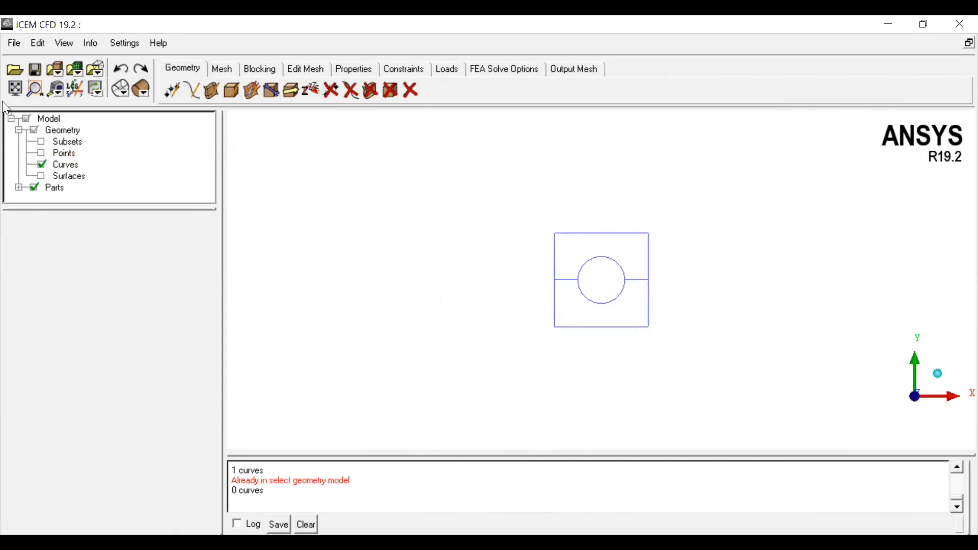
left_click(15, 89)
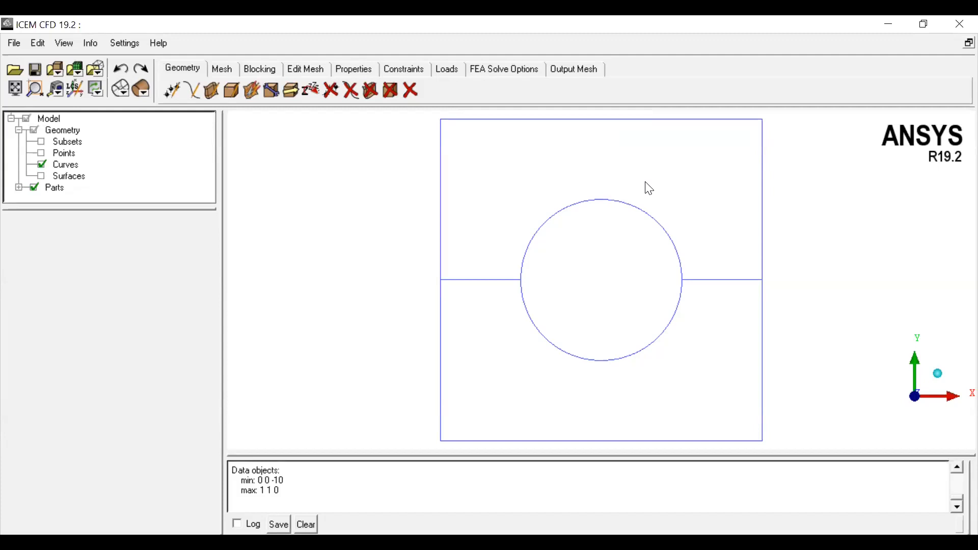
left_click(939, 376)
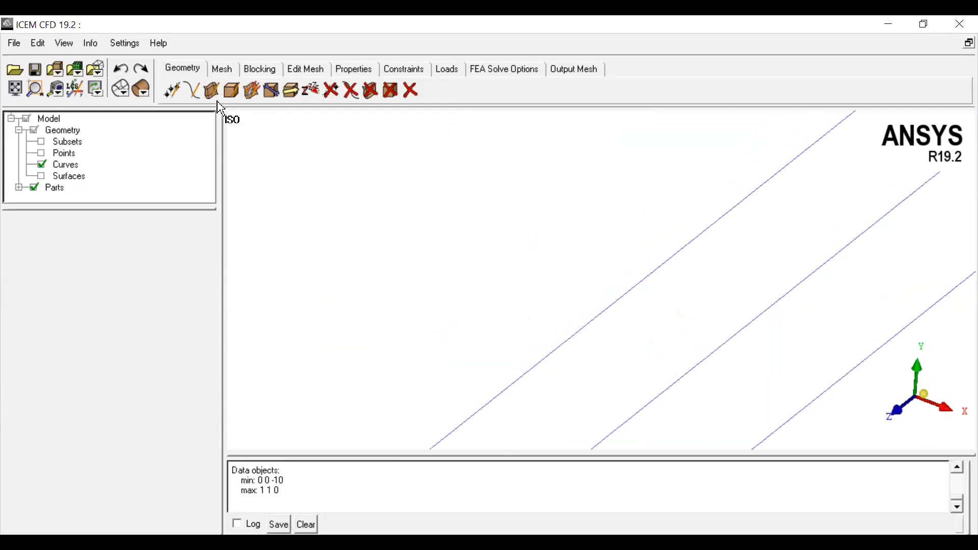
left_click(14, 88)
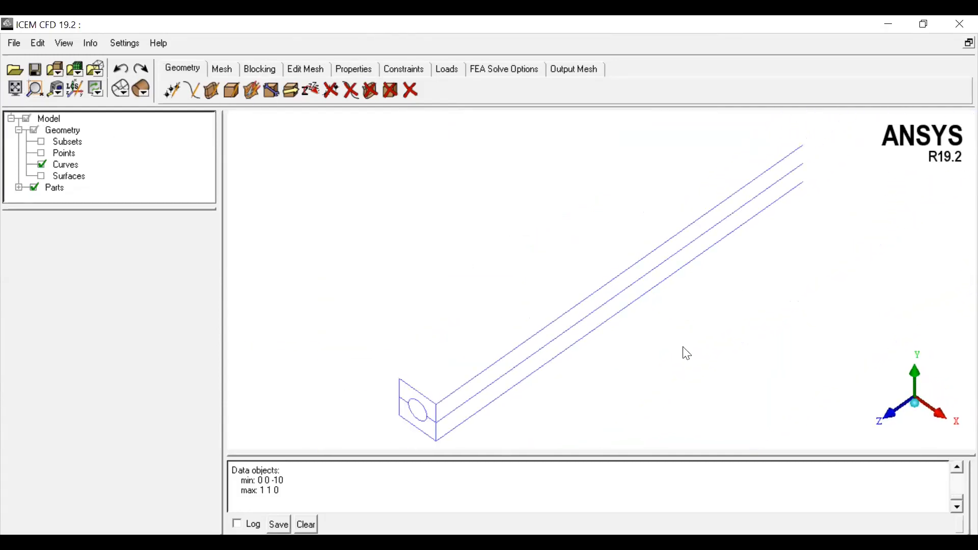
middle_click_drag(576, 380, 768, 253)
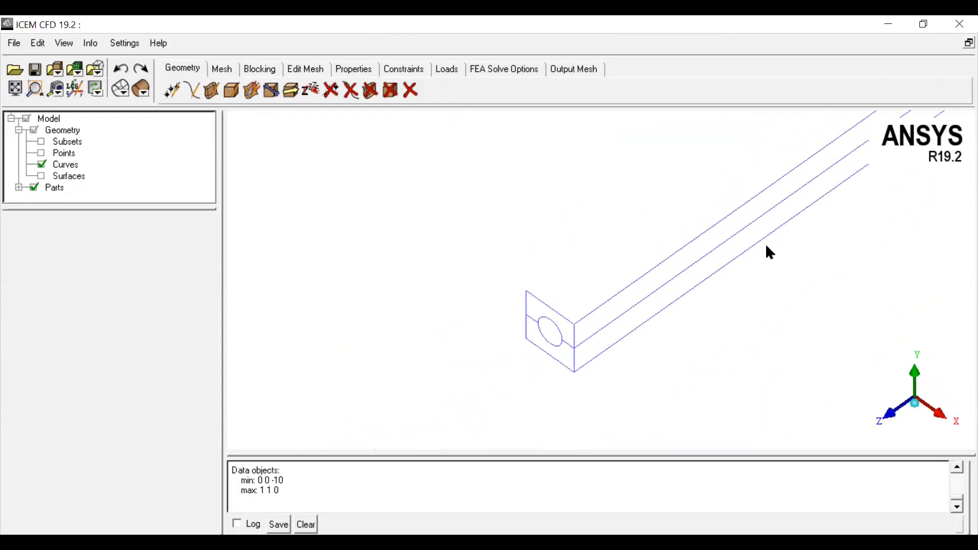
left_click(192, 92)
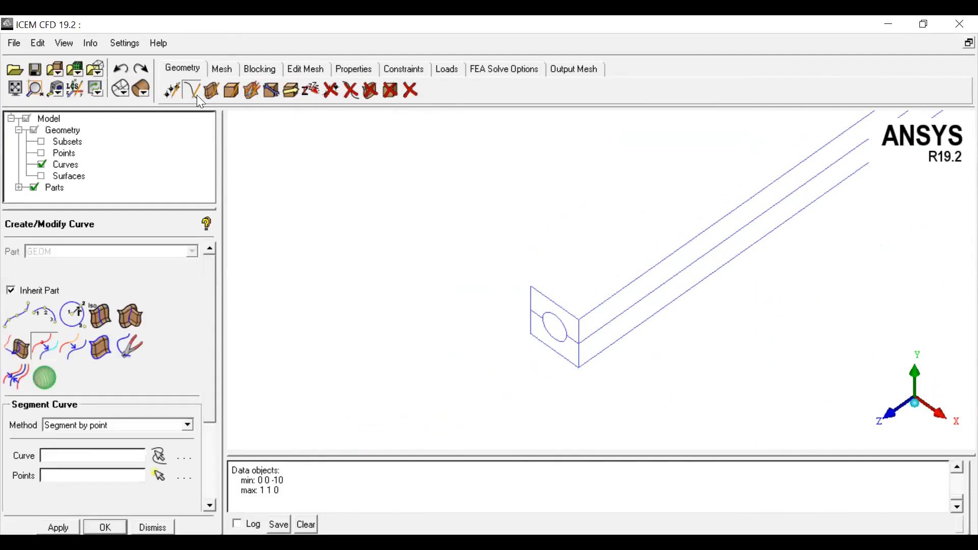
left_click(11, 322)
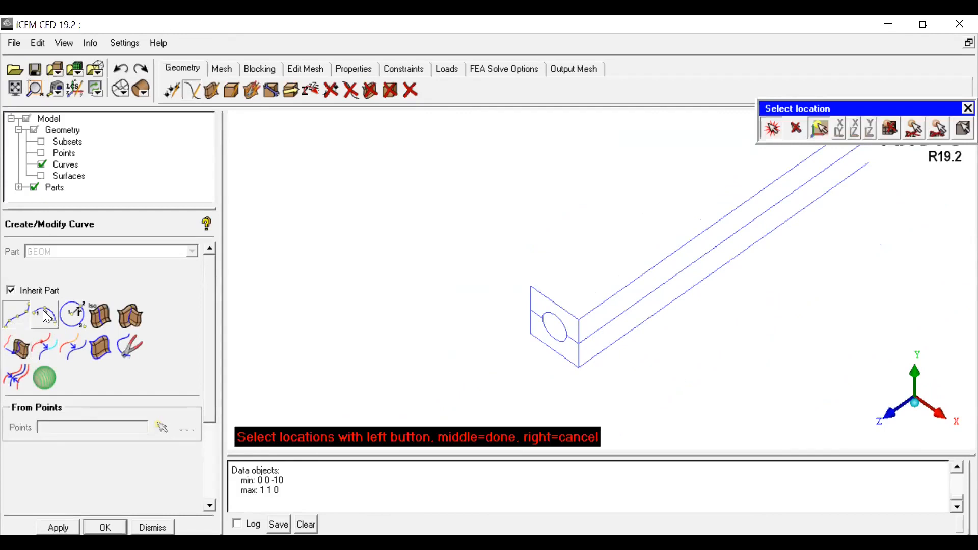
left_click(45, 316)
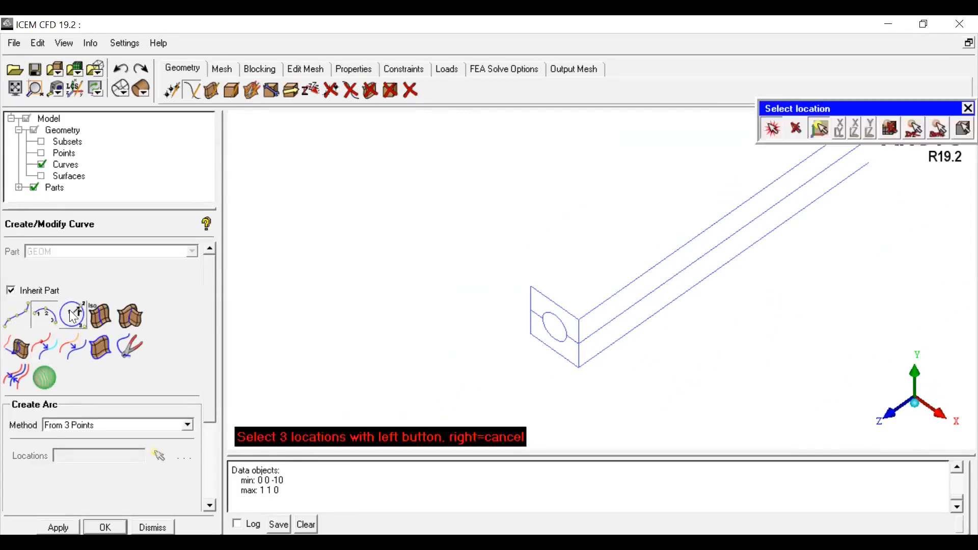
left_click(72, 314)
left_click(50, 349)
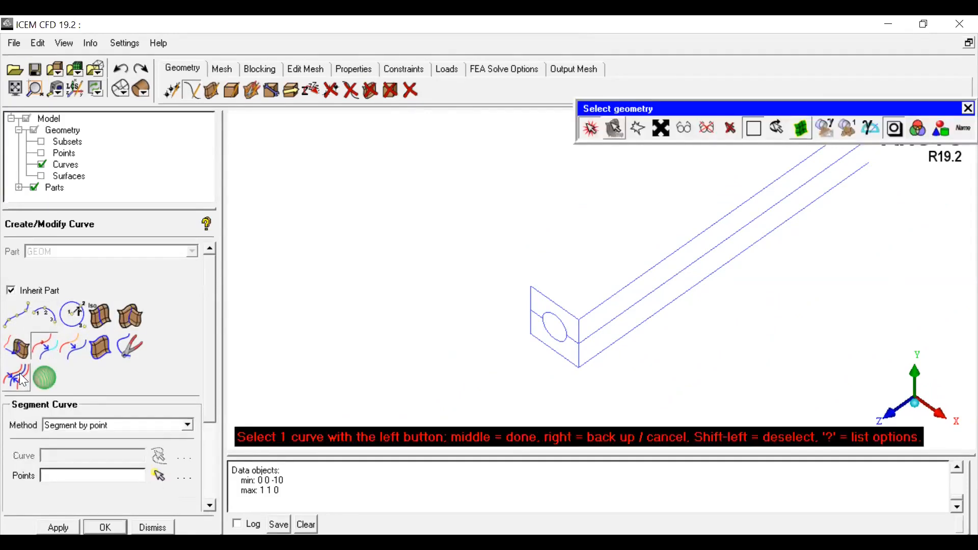
left_click(74, 355)
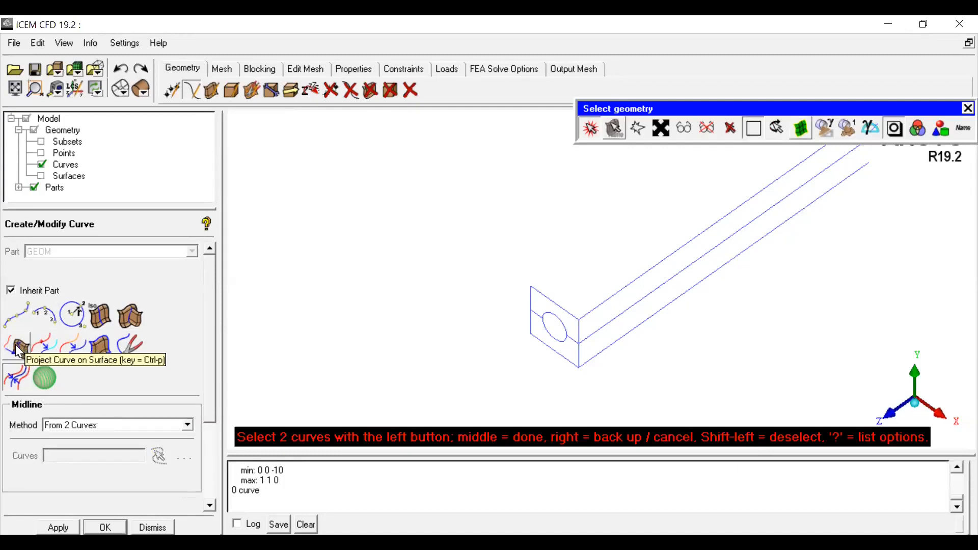
scroll(549, 320, "down", 2)
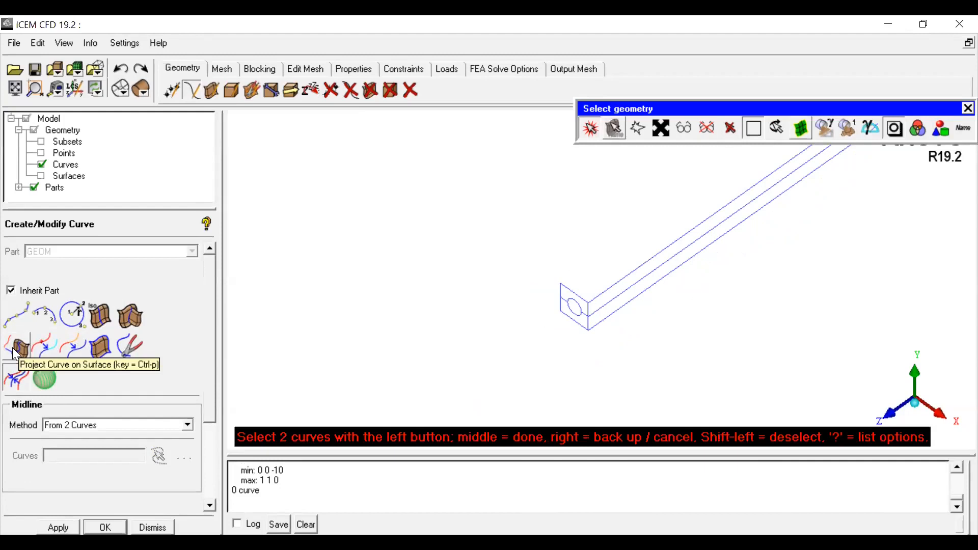
left_click(589, 128)
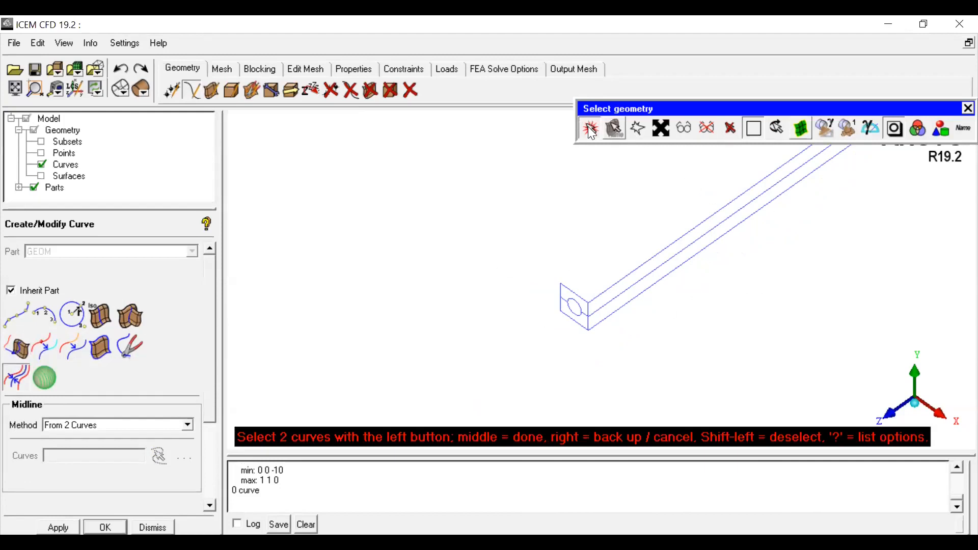
scroll(676, 261, "up", 5)
middle_click_drag(677, 261, 564, 304)
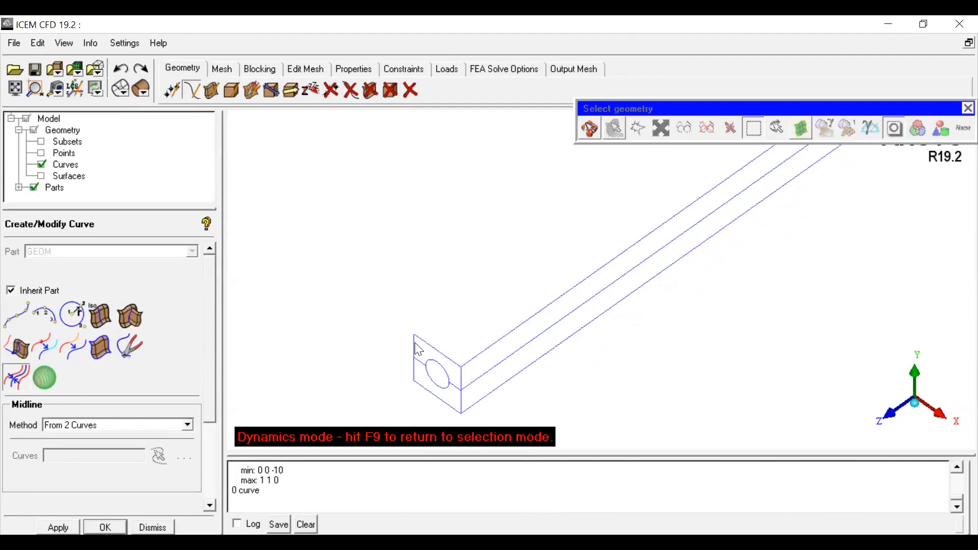
left_click(210, 91)
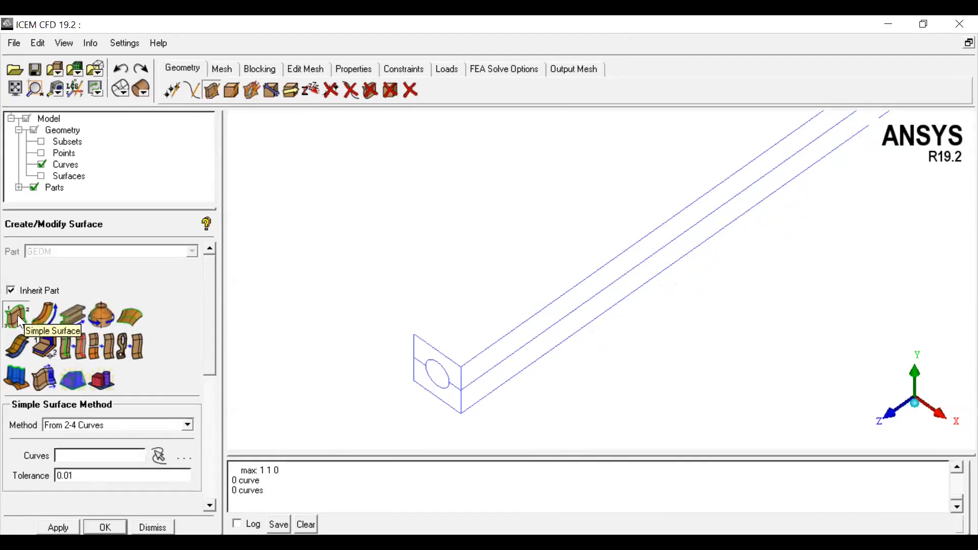
scroll(514, 293, "down", 2)
middle_click_drag(721, 259, 685, 277)
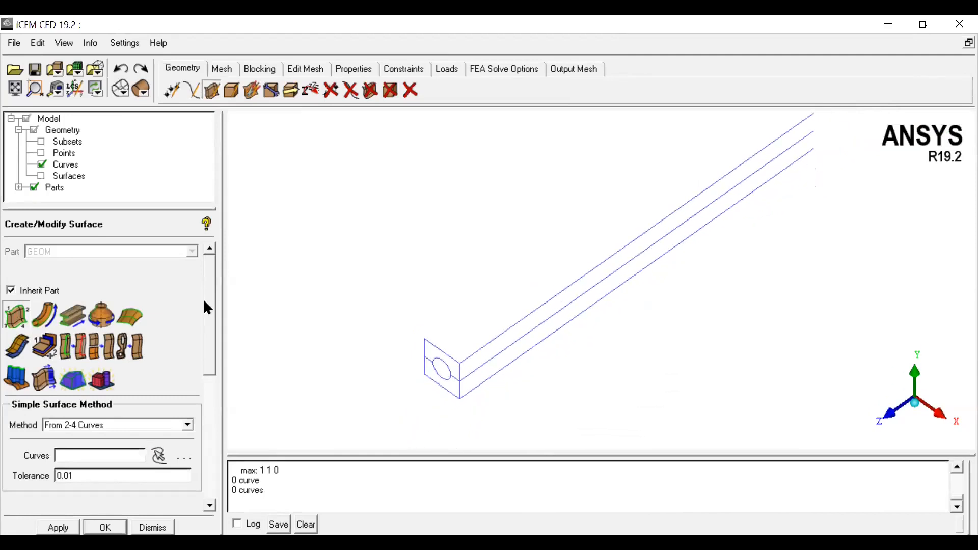
left_click(42, 316)
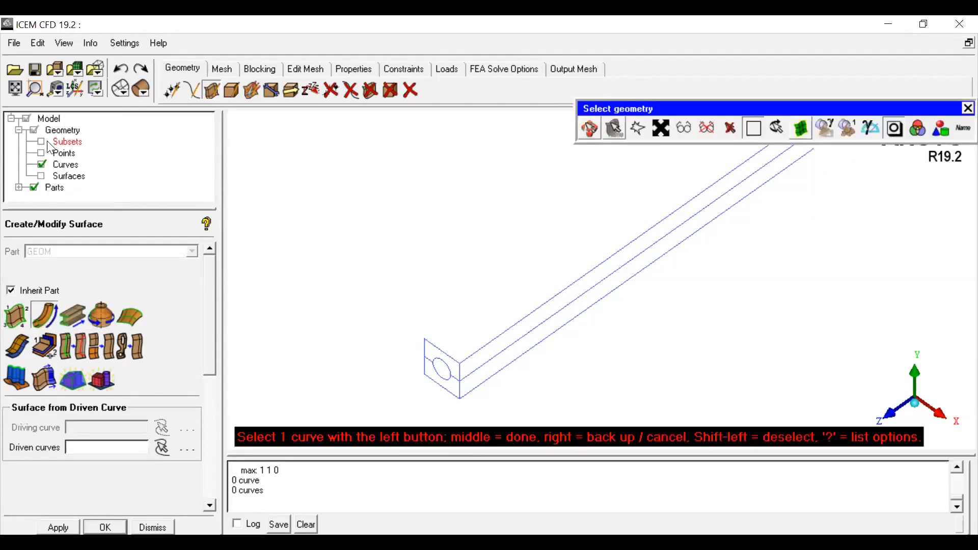
Step: Show the points and draw a straight line along the box length from the circle's center to the matching far-end point
left_click(41, 153)
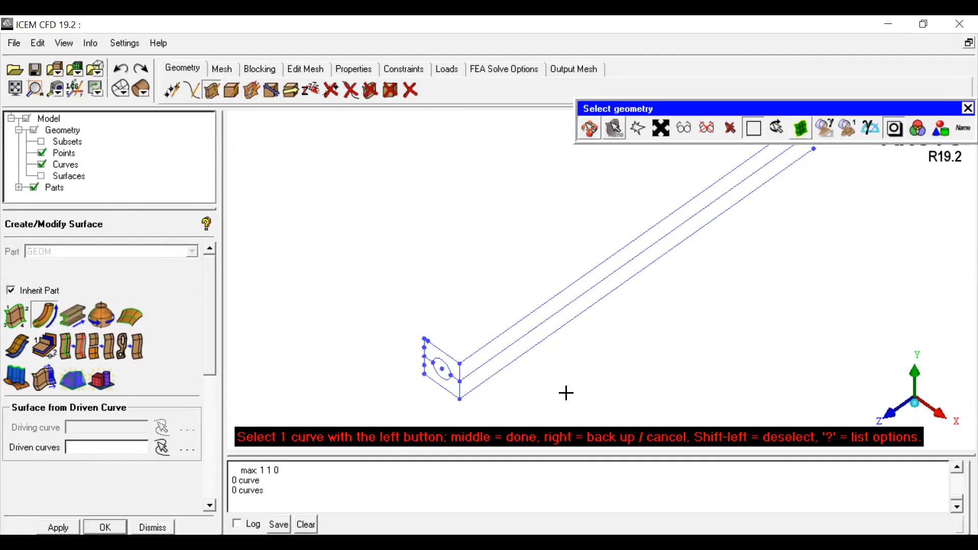
left_click(590, 128)
left_click_drag(749, 245, 701, 273)
middle_click_drag(696, 218, 668, 256)
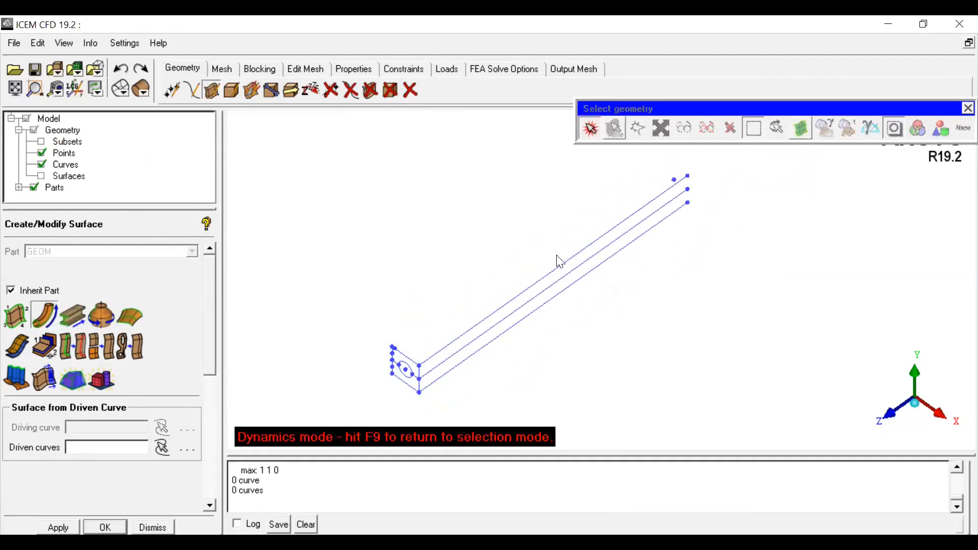
left_click(187, 92)
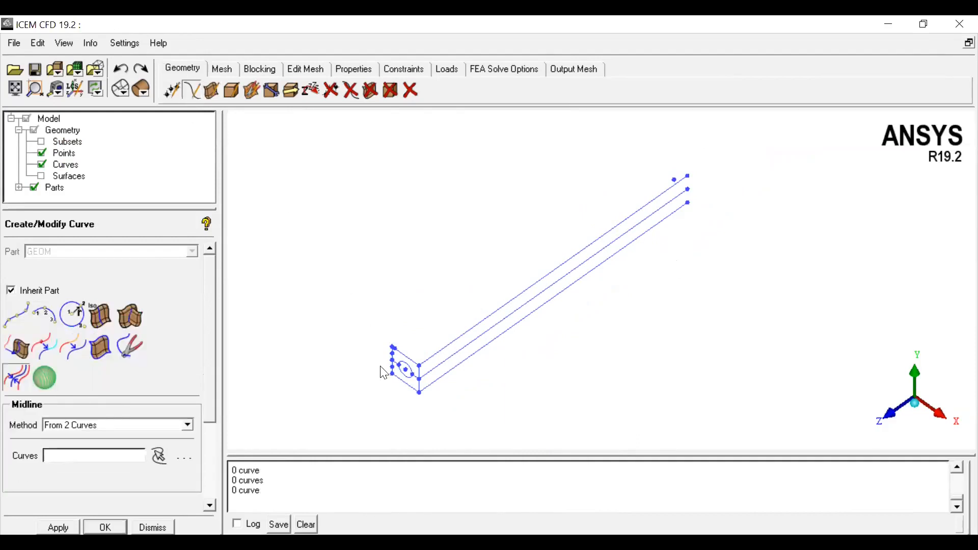
scroll(427, 363, "up", 3)
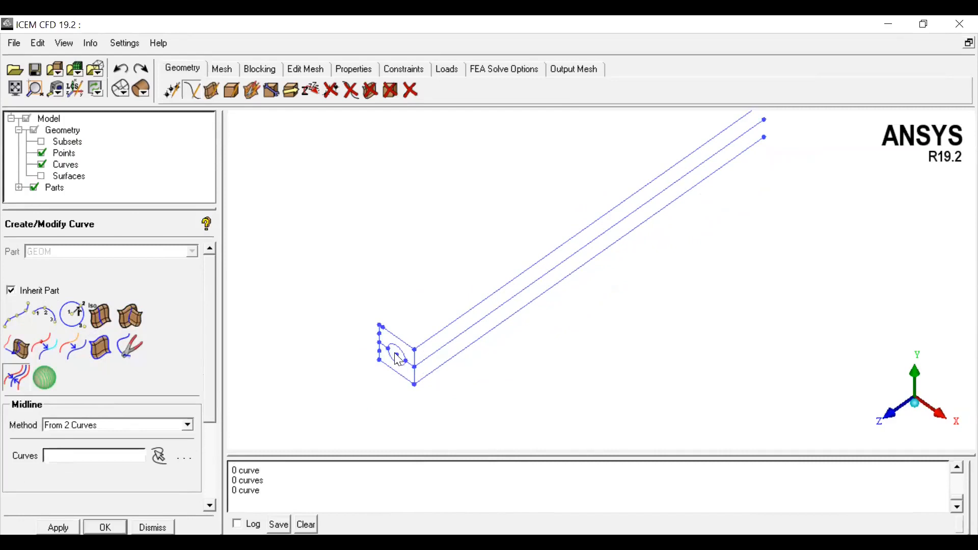
scroll(732, 227, "down", 2)
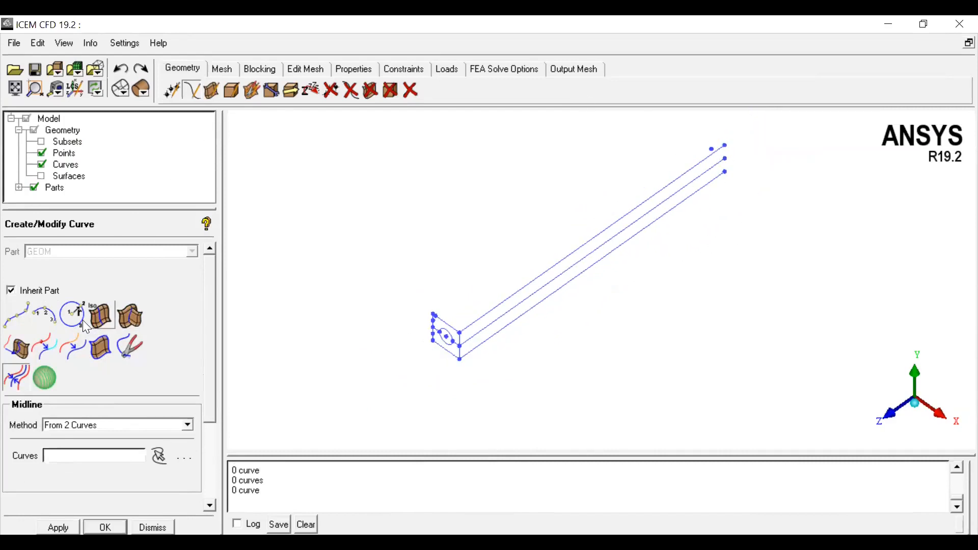
left_click(16, 318)
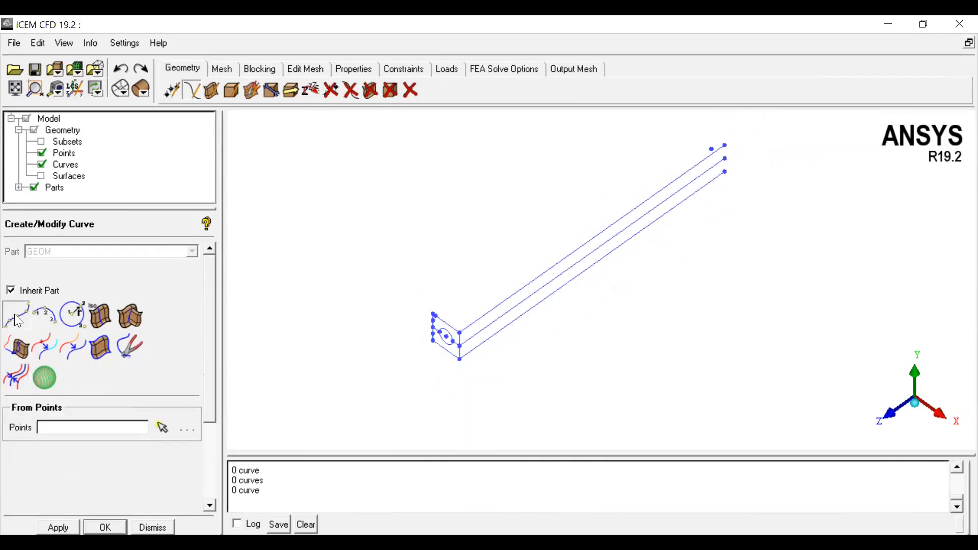
left_click(447, 337)
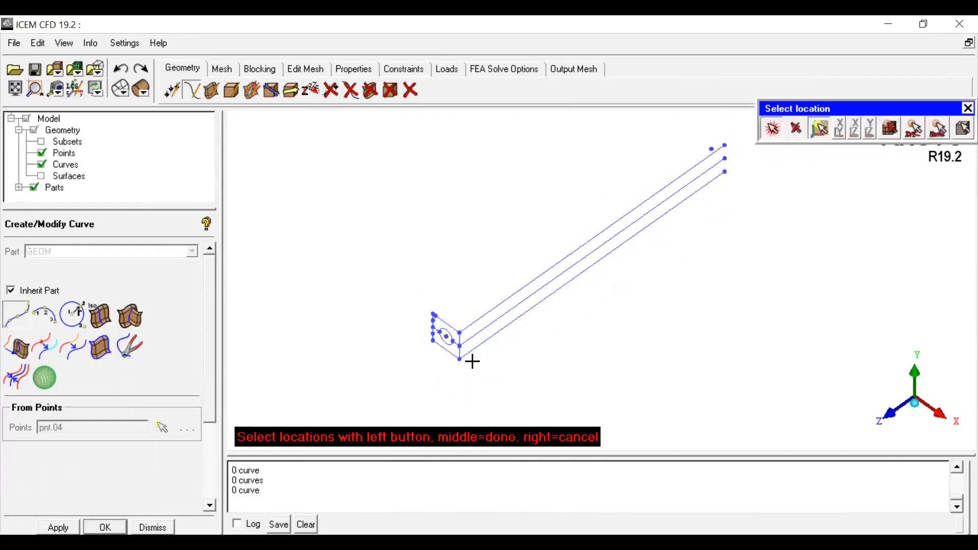
left_click(767, 133)
left_click_drag(748, 207, 690, 157)
left_click(774, 132)
left_click(732, 164)
middle_click(734, 242)
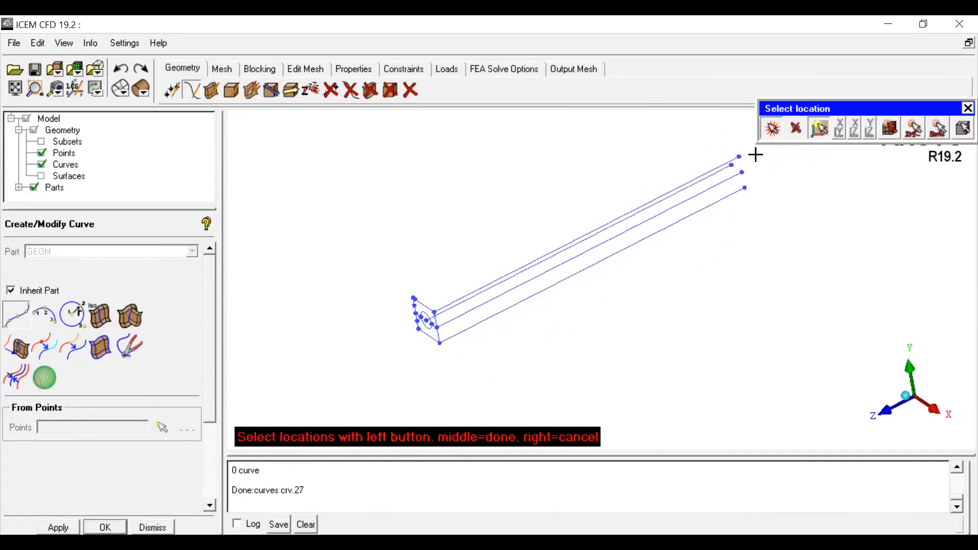
Step: Create a Curve Driven surface sweeping the circle along the new center line, and display surfaces
left_click(772, 128)
left_click_drag(689, 349, 639, 181)
scroll(621, 343, "up", 2)
middle_click_drag(612, 337, 605, 354)
scroll(602, 347, "down", 1)
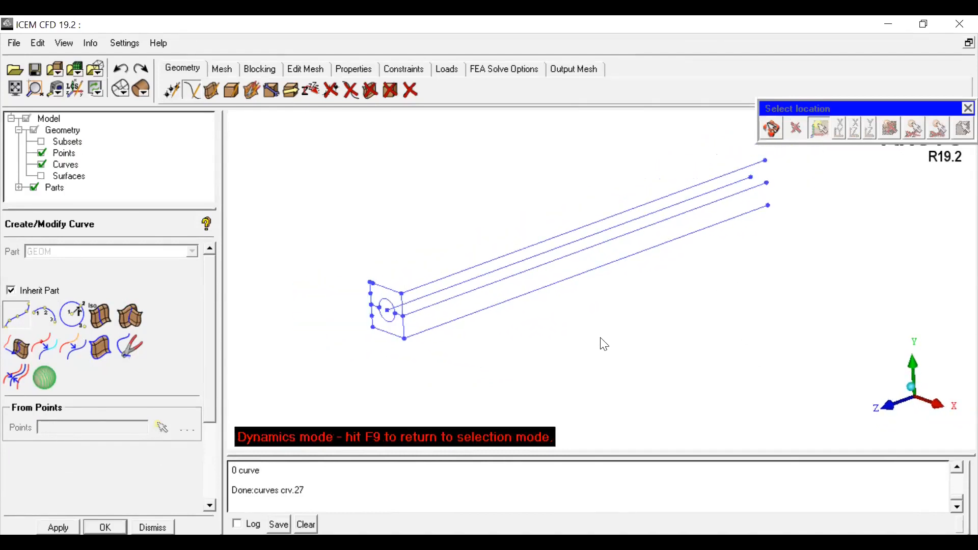
left_click_drag(601, 344, 620, 349)
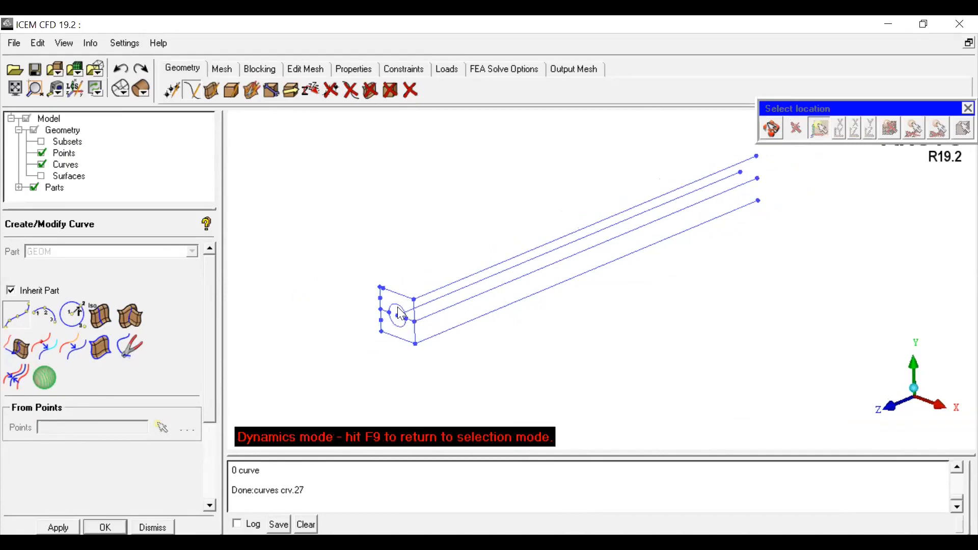
left_click_drag(552, 322, 548, 294)
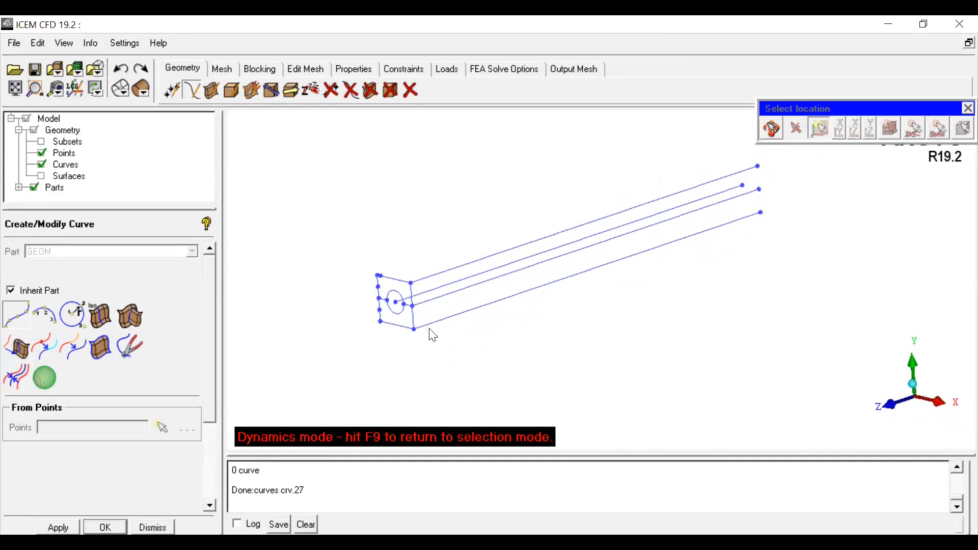
left_click_drag(613, 332, 652, 325)
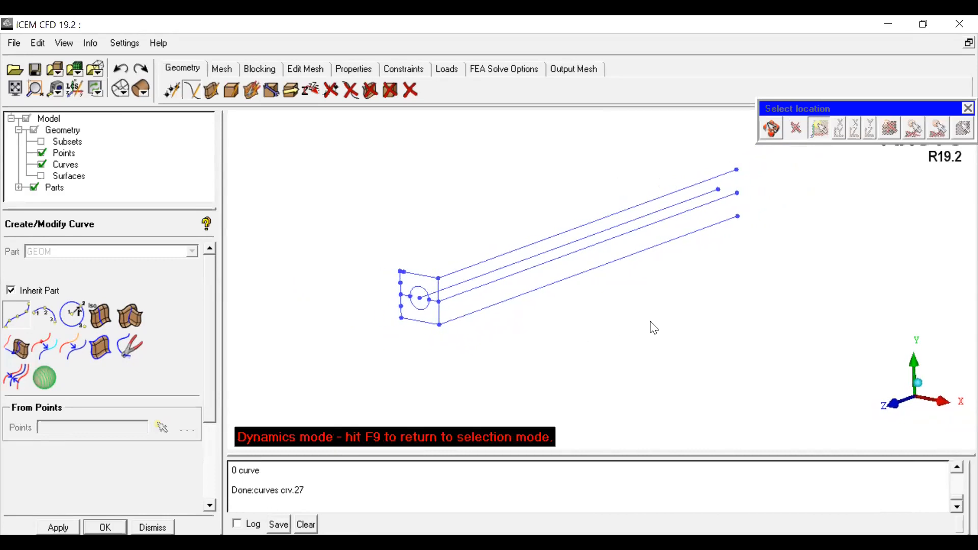
left_click(215, 95)
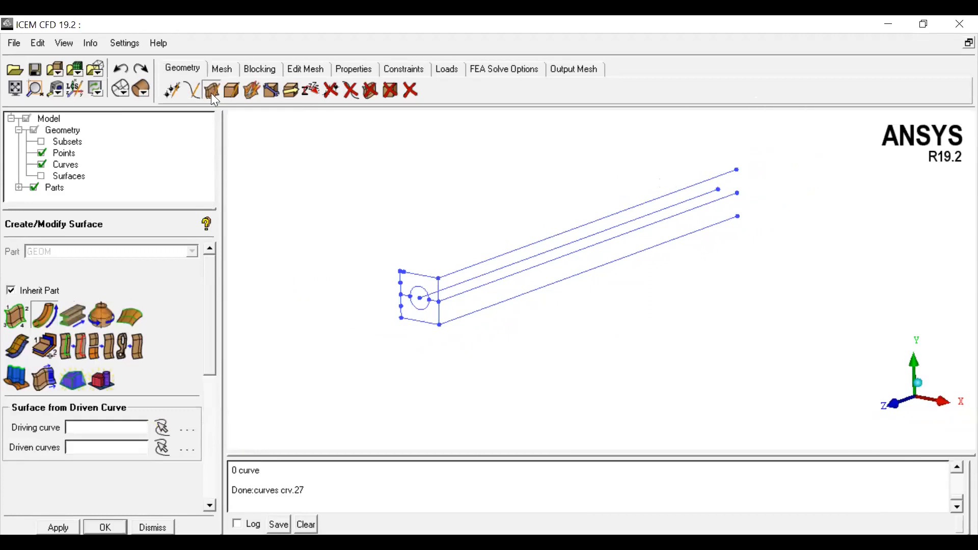
left_click(46, 314)
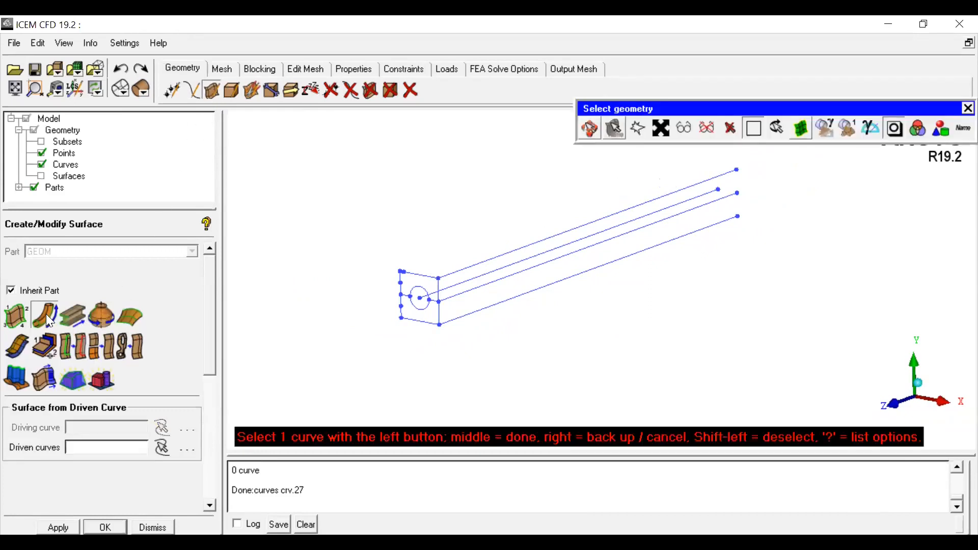
left_click(460, 283)
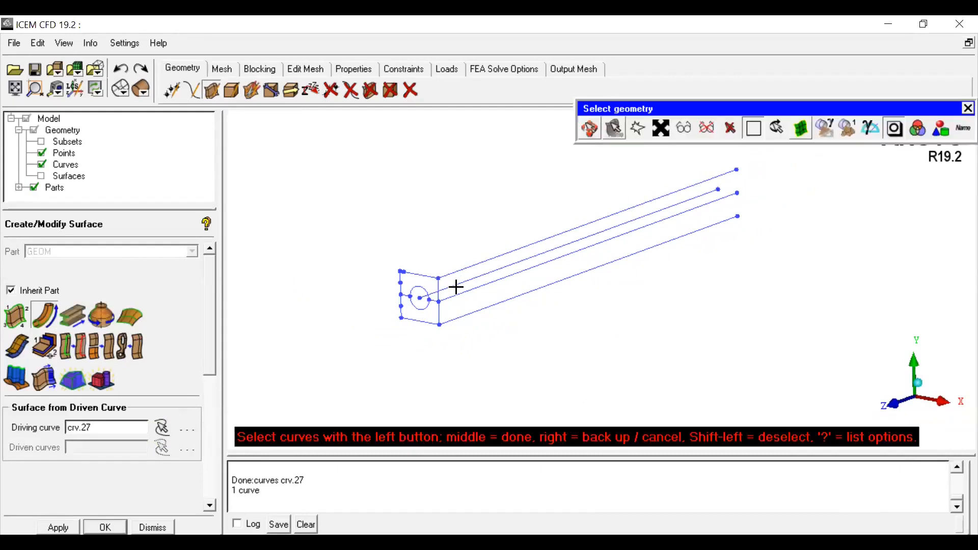
left_click(424, 287)
middle_click(373, 335)
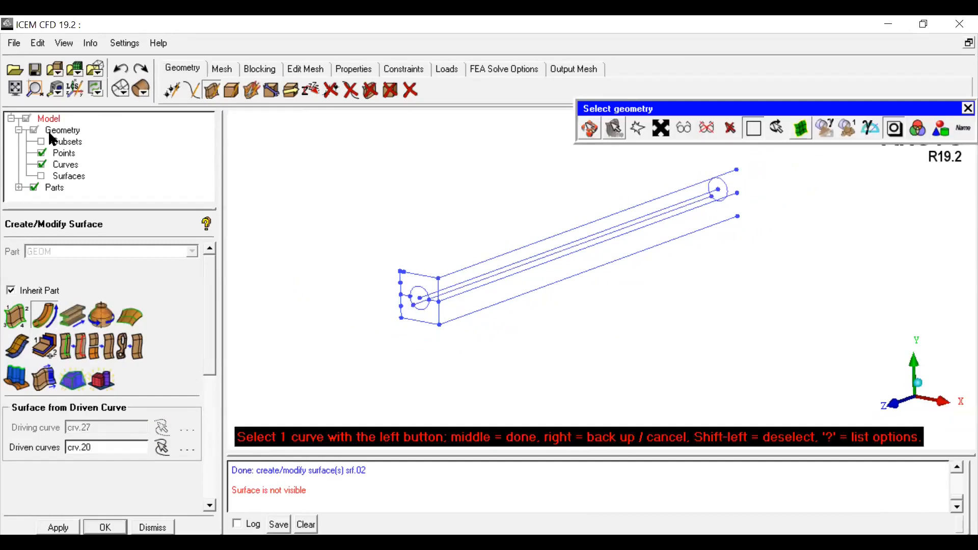
left_click(42, 176)
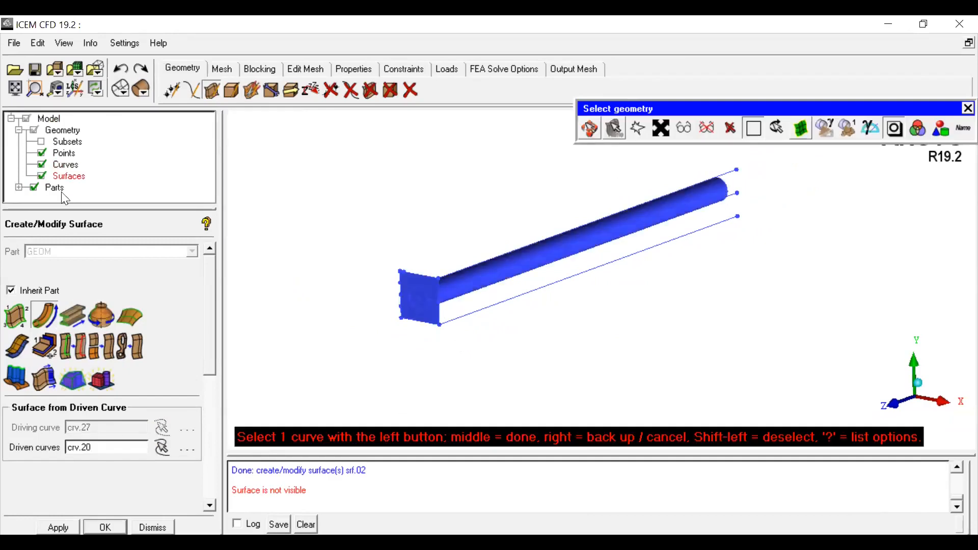
left_click(588, 129)
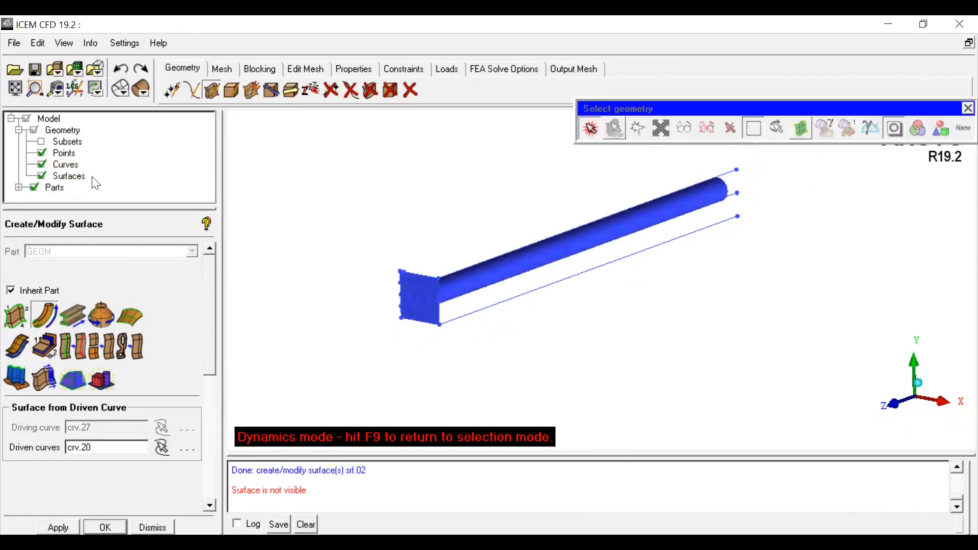
Step: Examine the swept cylindrical surface against the box end face from several rotated and zoomed views with curves hidden
left_click_drag(536, 339, 562, 292)
left_click(42, 165)
scroll(572, 296, "up", 2)
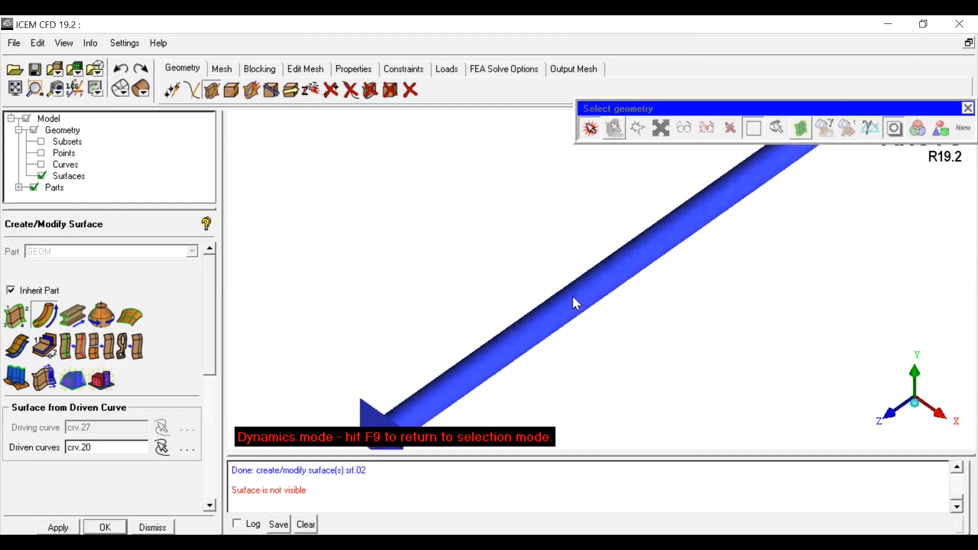
middle_click_drag(573, 296, 561, 237)
left_click_drag(642, 305, 605, 331)
right_click_drag(604, 331, 589, 304)
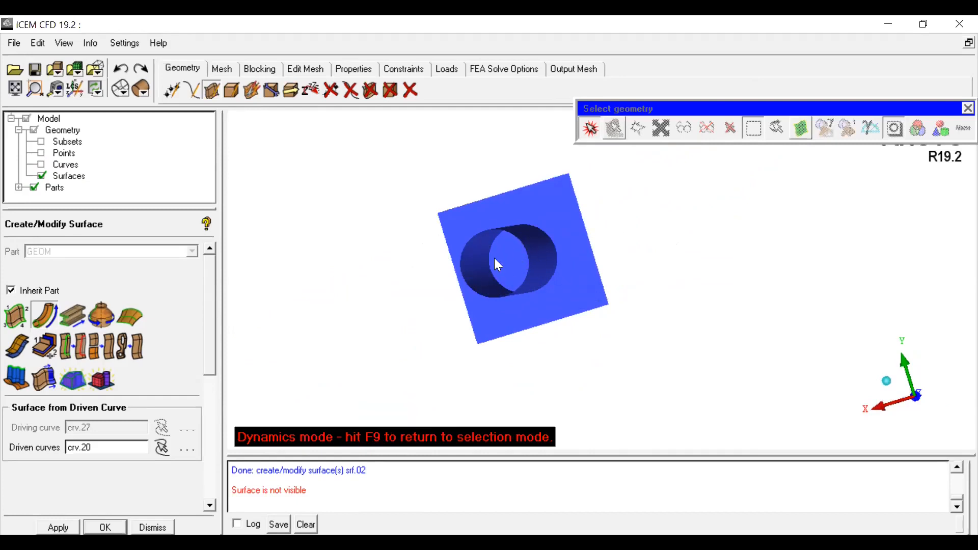
left_click_drag(587, 304, 606, 306)
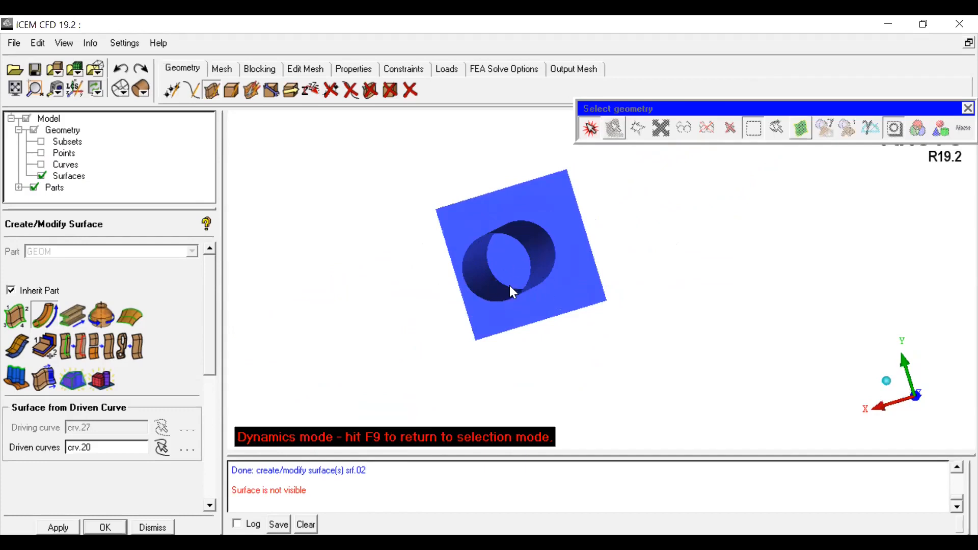
left_click_drag(889, 392, 821, 381)
scroll(764, 353, "down", 3)
middle_click_drag(734, 316, 627, 290)
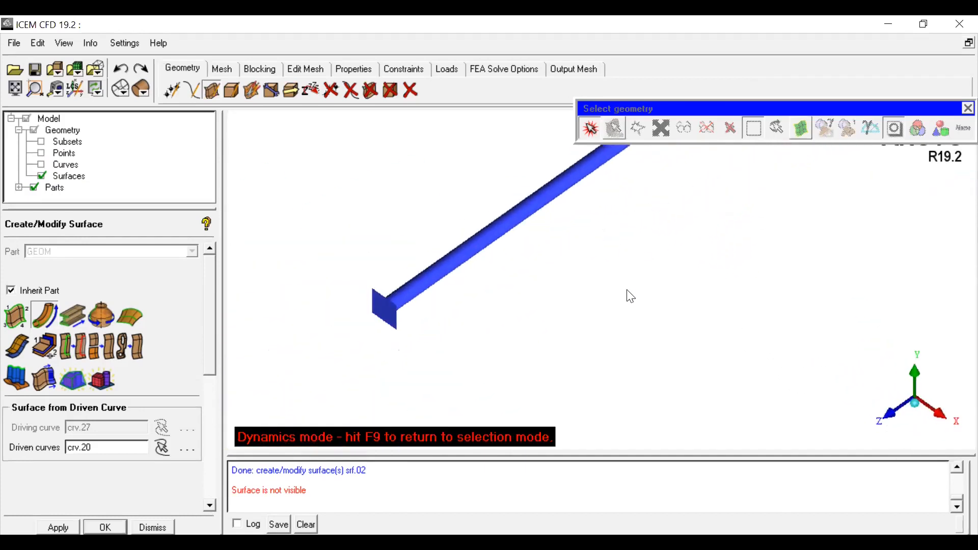
Step: Undo the swept surface, show points and curves, and hide surfaces
left_click(121, 68)
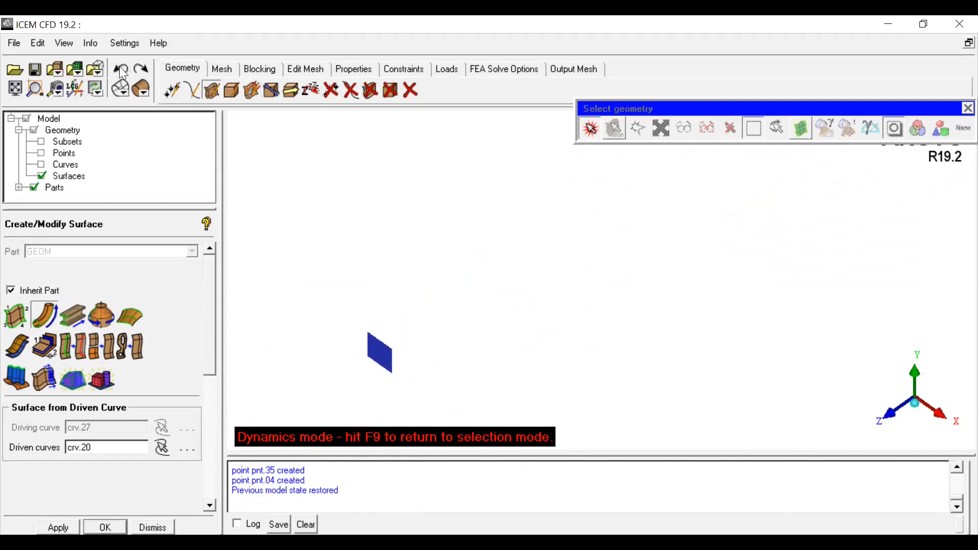
left_click(41, 164)
left_click(41, 153)
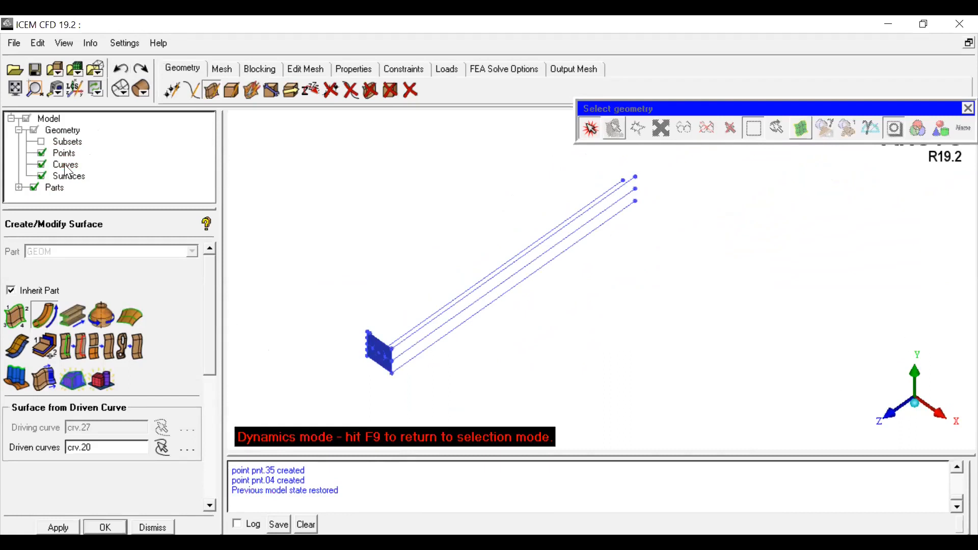
left_click(41, 176)
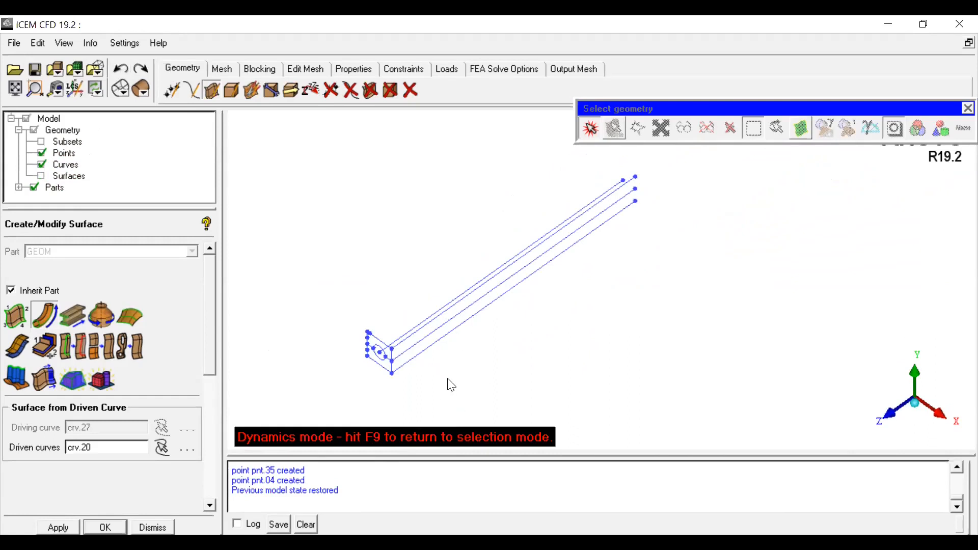
Step: Recreate the Curve Driven surface using the center line as driving curve and the circle as driven curve, then display surfaces
left_click(43, 318)
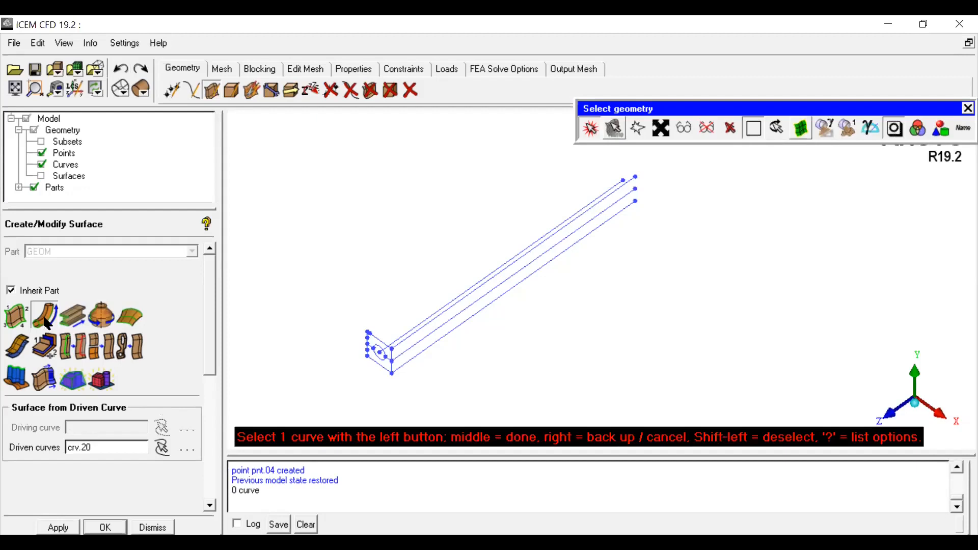
left_click(40, 317)
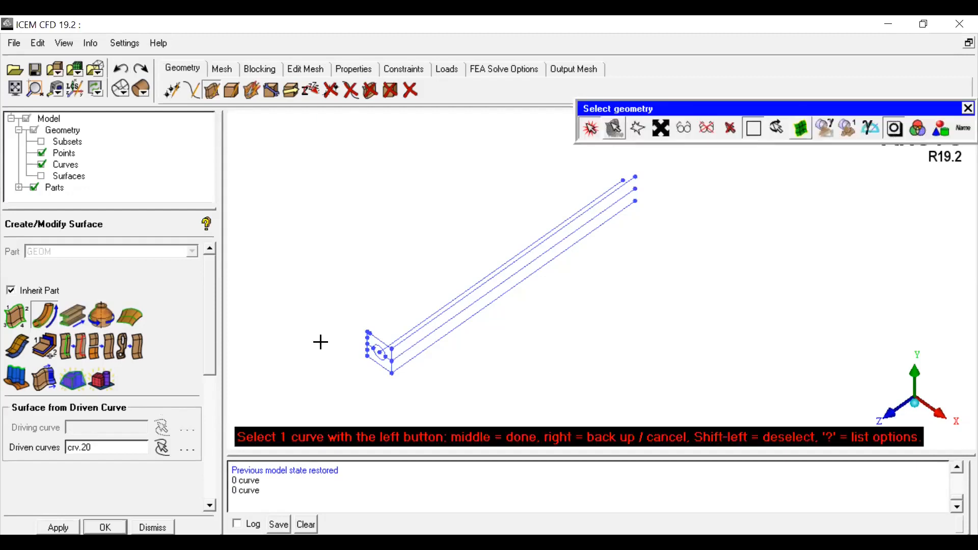
left_click(592, 130)
scroll(555, 252, "up", 3)
middle_click_drag(465, 322, 694, 251)
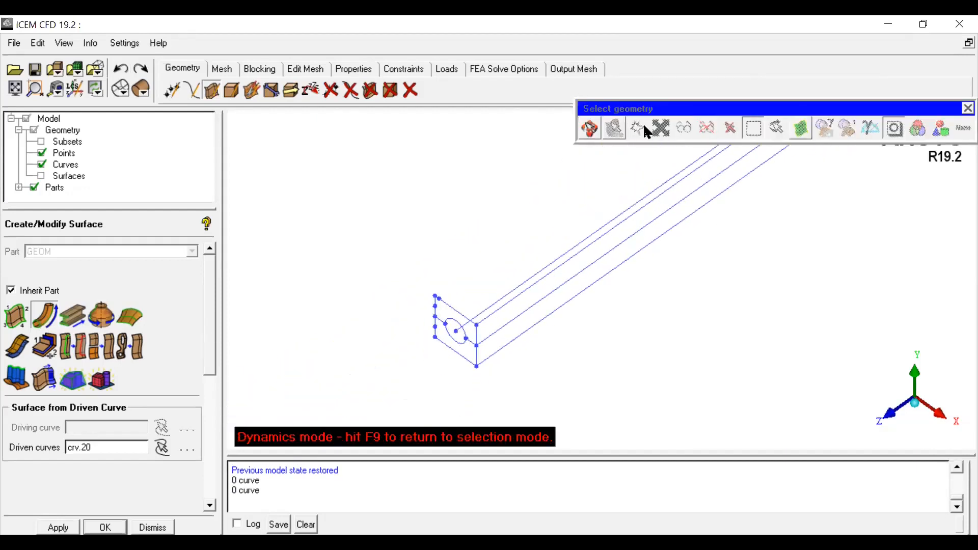
left_click(590, 131)
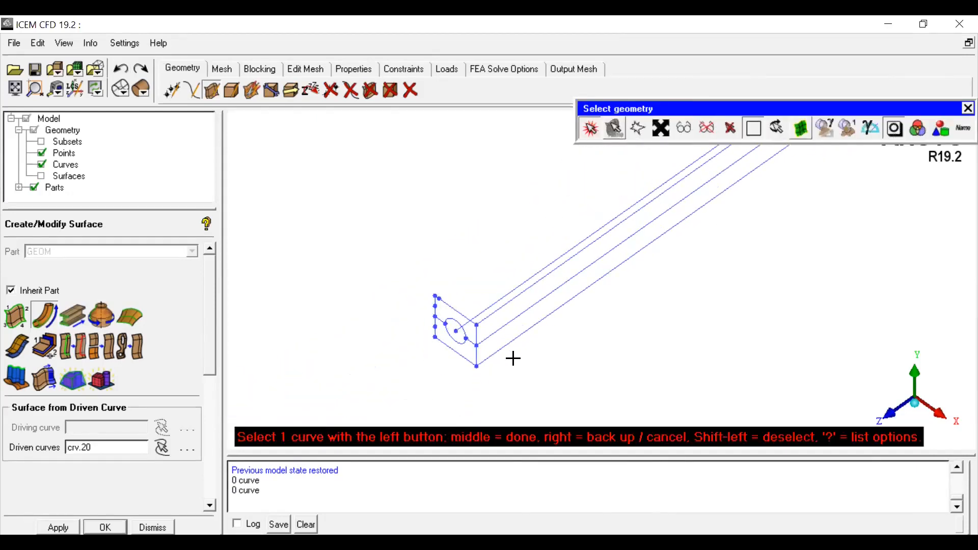
left_click(490, 314)
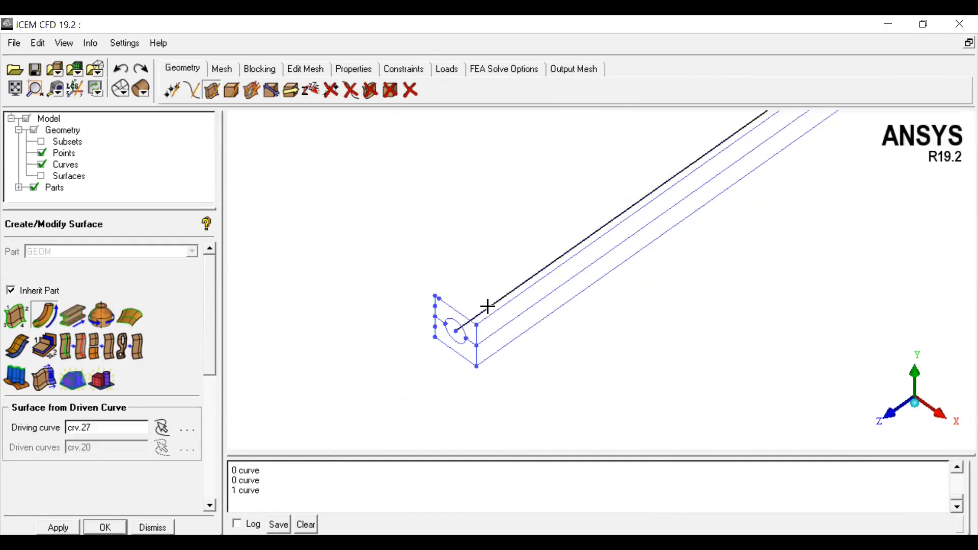
left_click(456, 321)
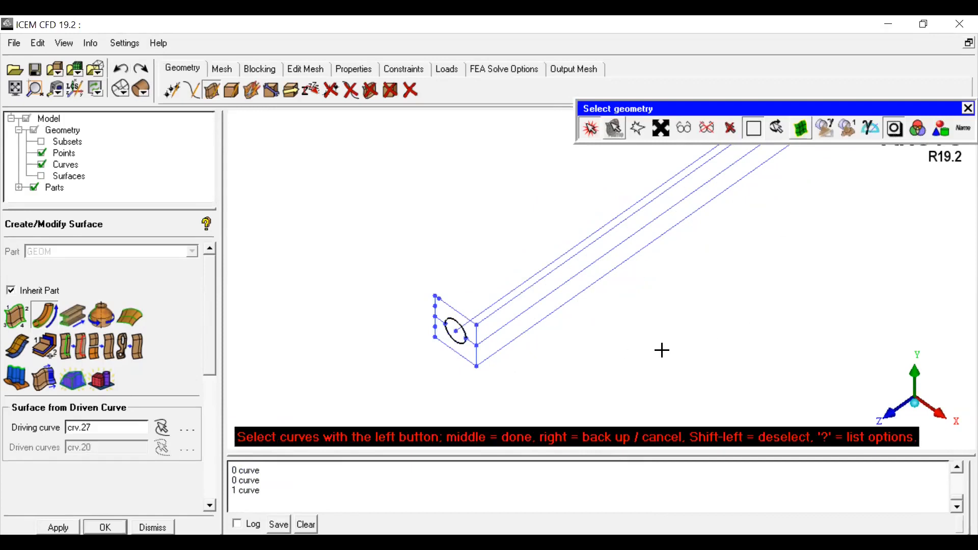
middle_click(603, 351)
scroll(617, 356, "down", 3)
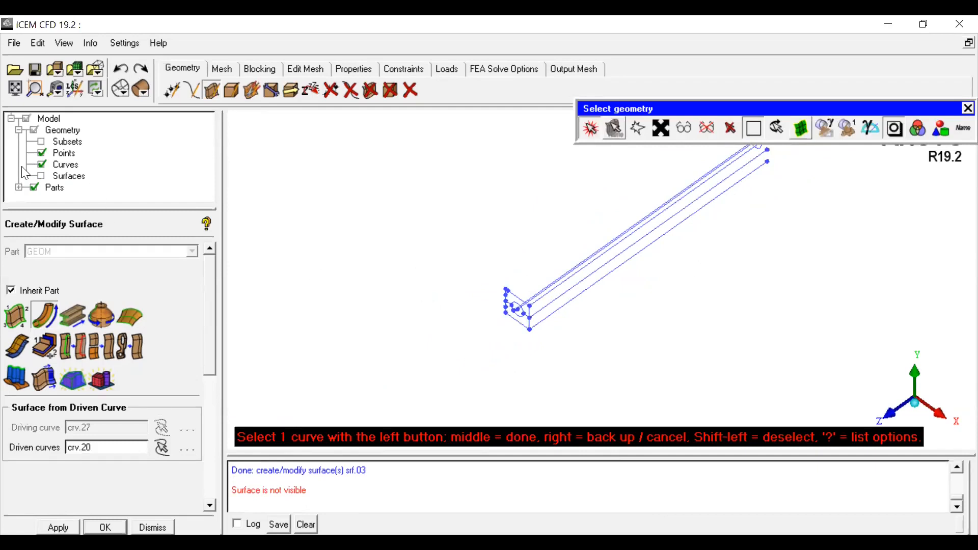
left_click(42, 177)
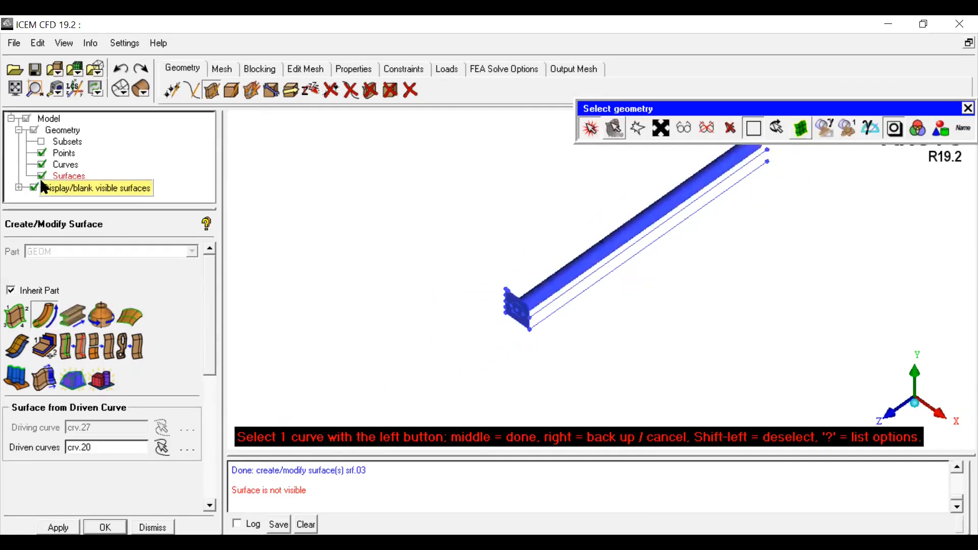
Step: Examine the new cylindrical surface along the box from rotated and zoomed views with points and curves hidden
left_click(589, 128)
scroll(672, 239, "up", 3)
middle_click_drag(675, 240, 497, 321)
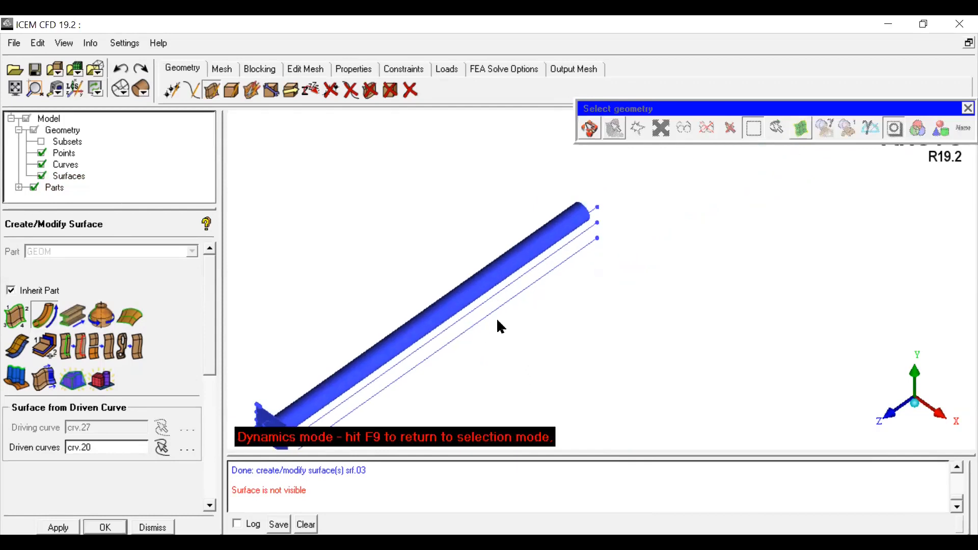
left_click(43, 159)
left_click(42, 165)
middle_click_drag(703, 310, 689, 262)
left_click_drag(688, 262, 627, 313)
scroll(624, 306, "down", 5)
scroll(624, 306, "up", 5)
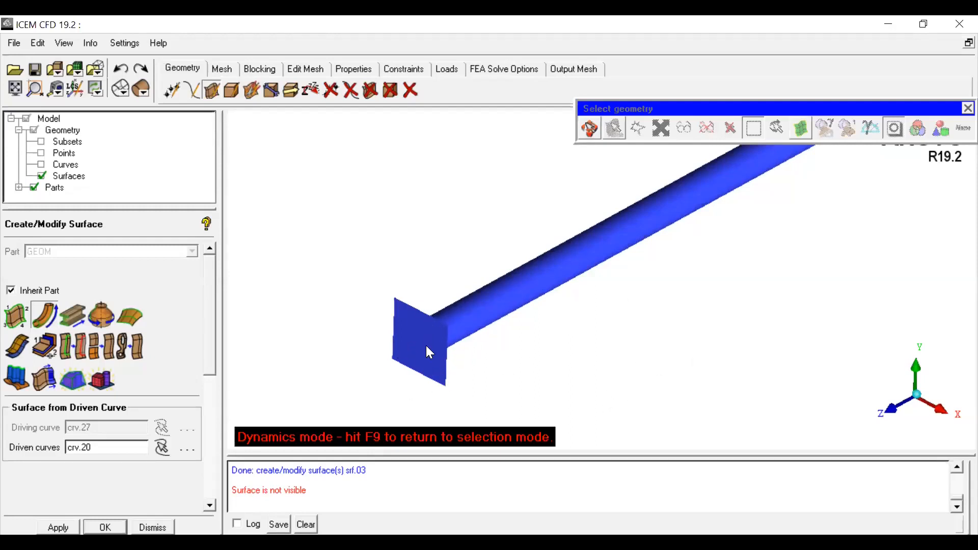
left_click_drag(927, 418, 706, 298)
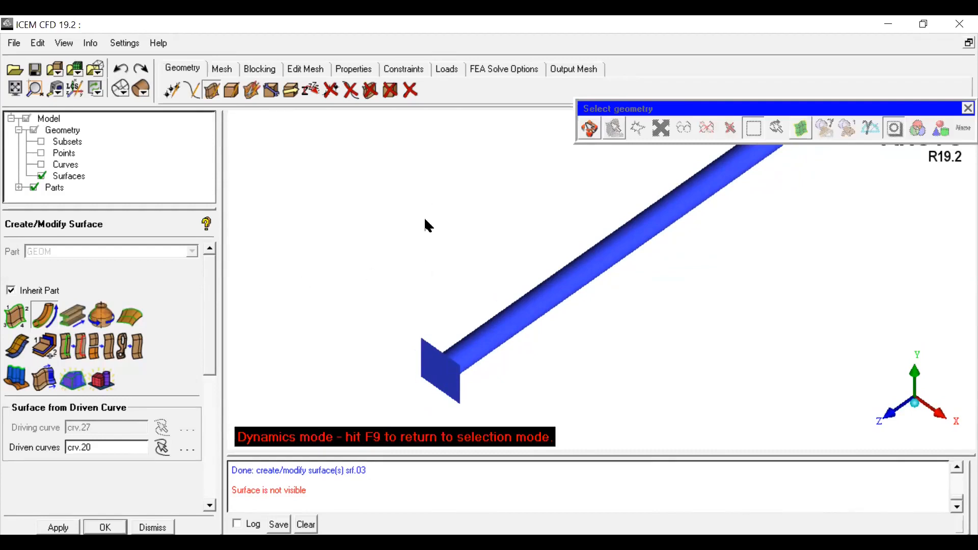
left_click(370, 90)
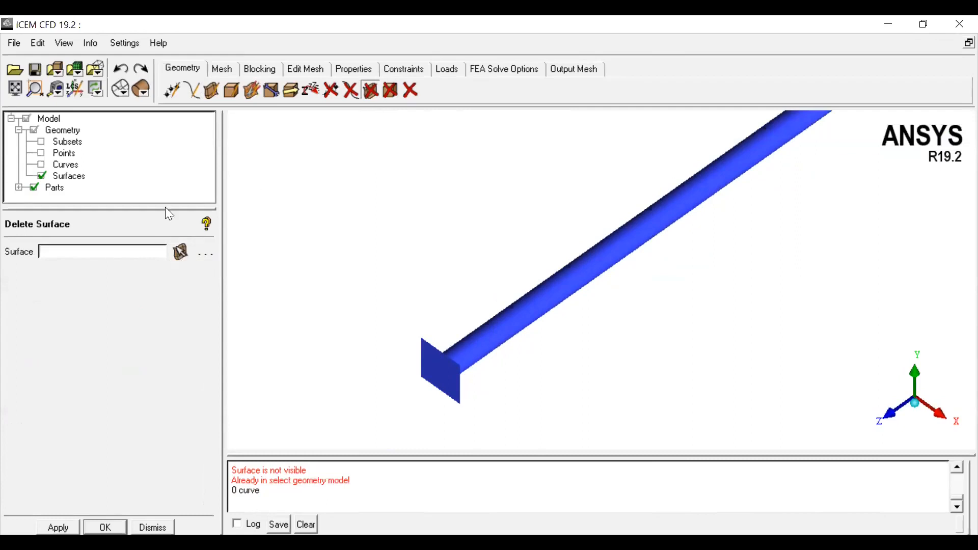
left_click(179, 253)
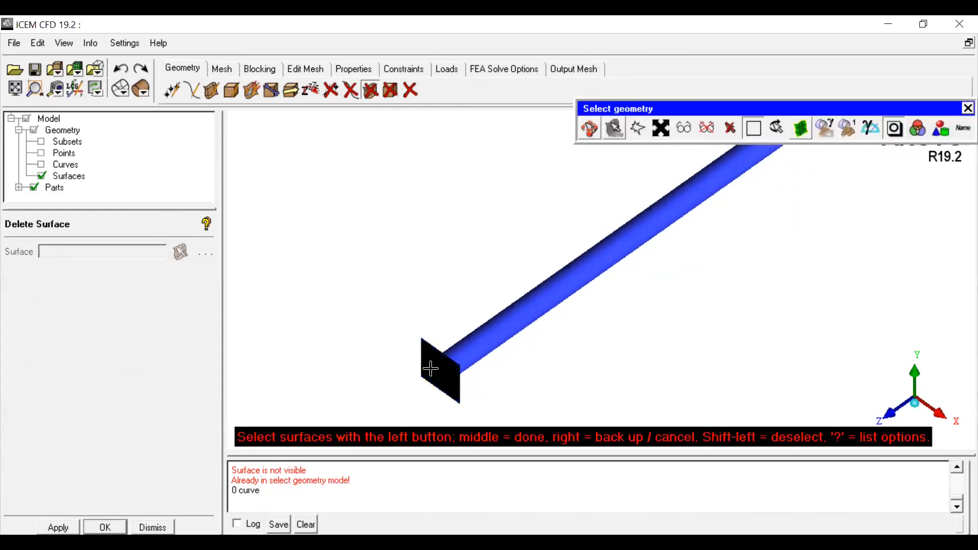
left_click(590, 124)
scroll(527, 346, "up", 2)
middle_click_drag(497, 393, 644, 277)
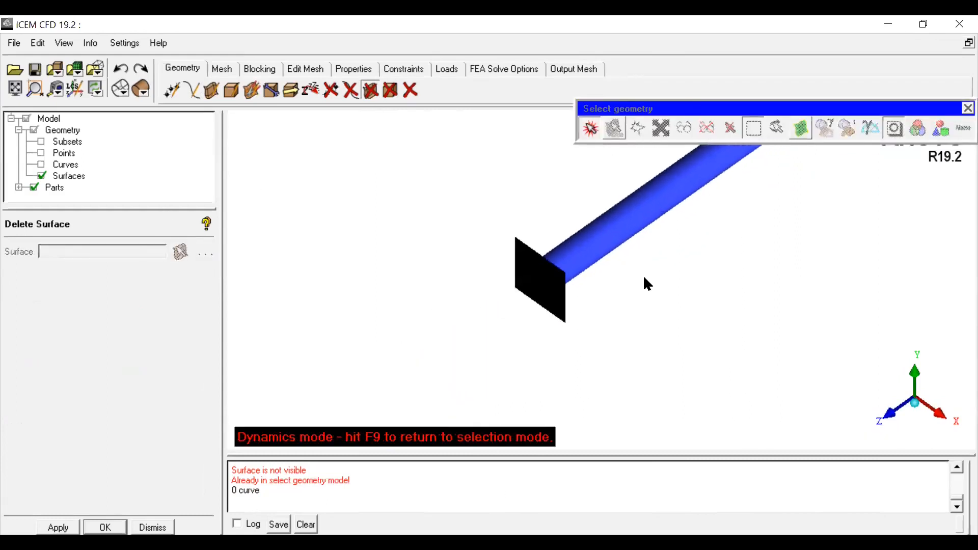
scroll(644, 278, "up", 2)
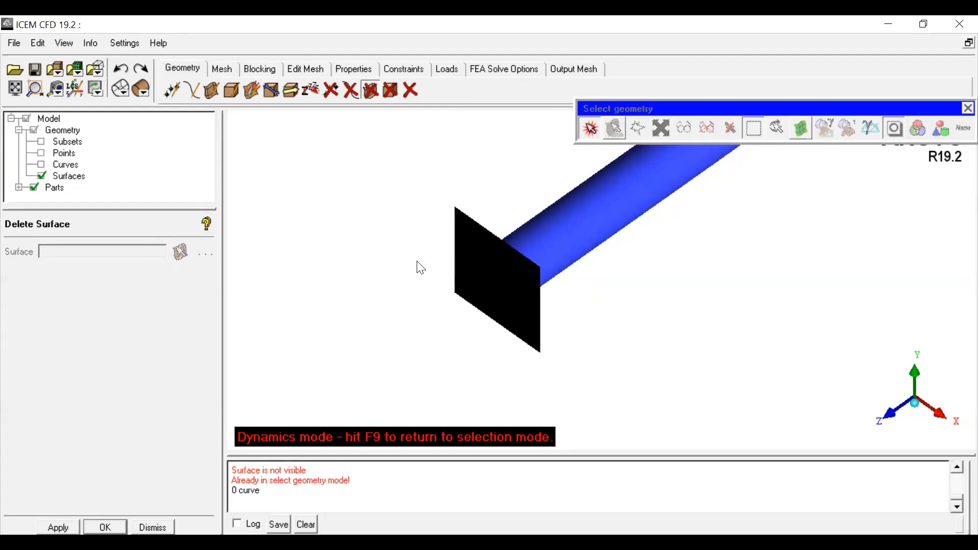
left_click_drag(561, 304, 571, 315)
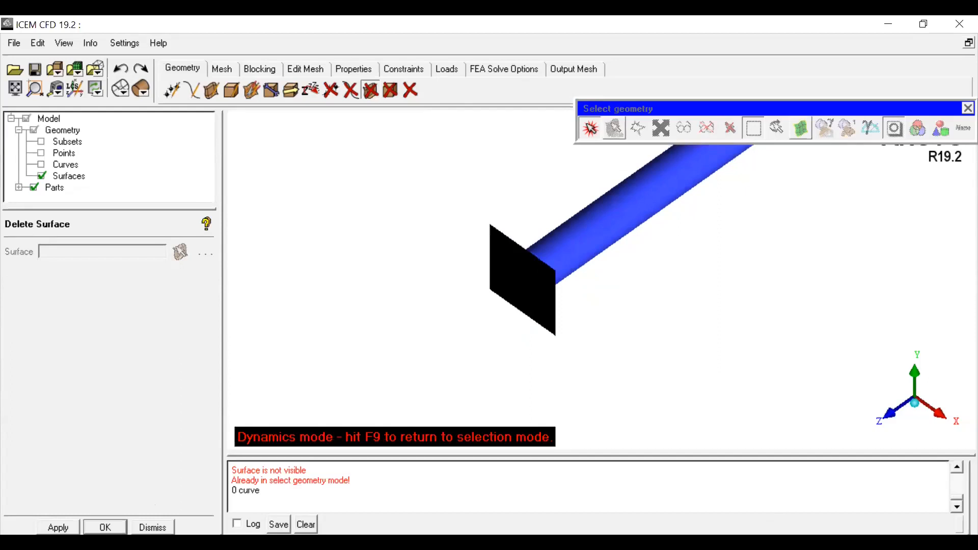
left_click(152, 527)
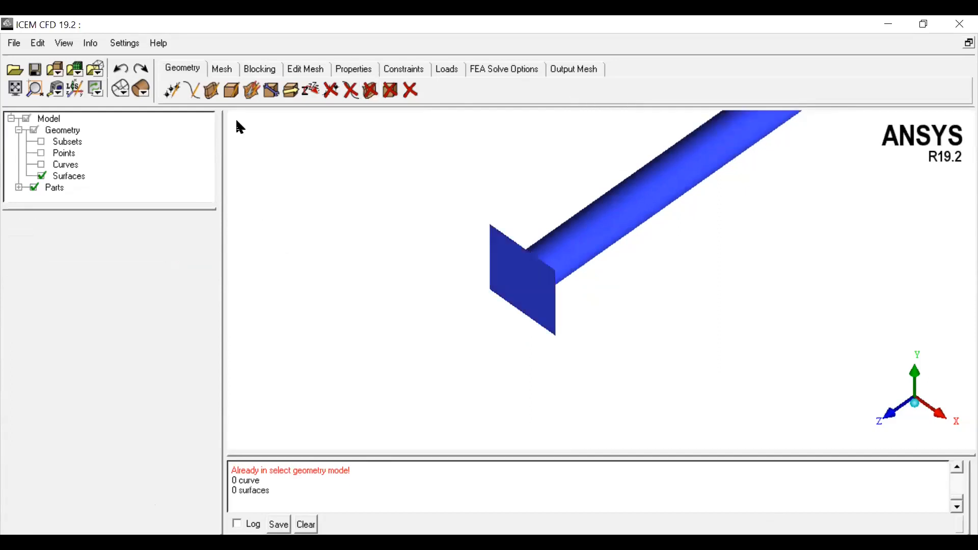
Step: Segment the box end face surface by the circle curve using Segment Surface with the By Curve method, with curves displayed
left_click(211, 90)
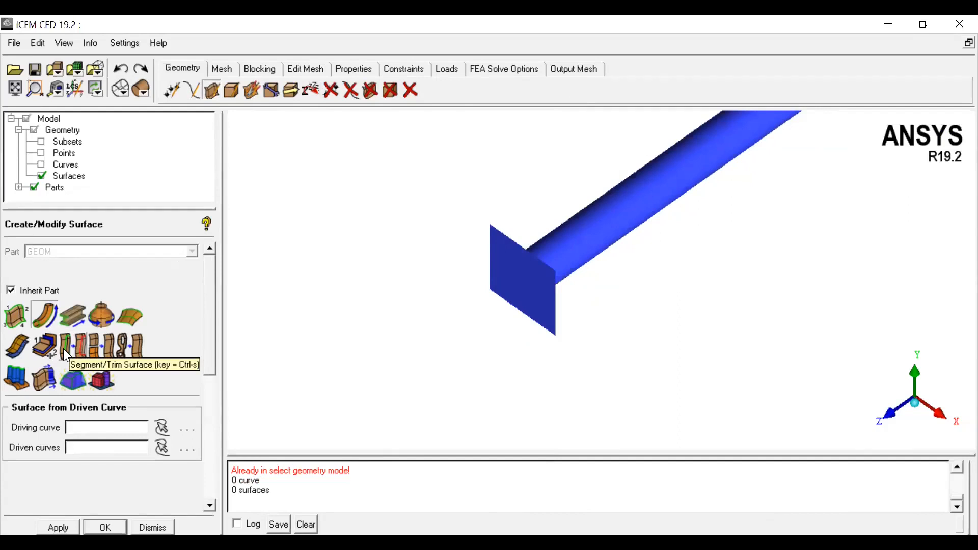
left_click(63, 349)
left_click_drag(209, 369, 212, 386)
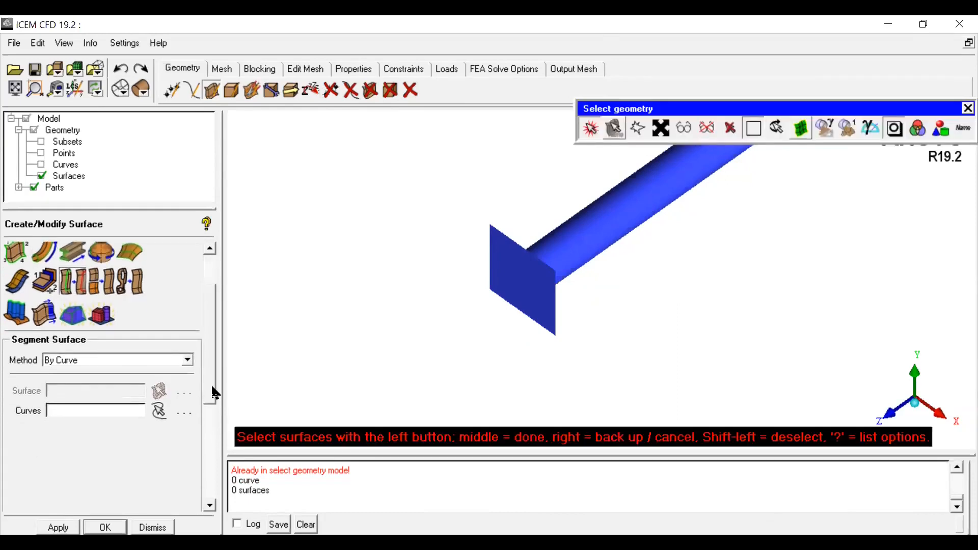
left_click(65, 361)
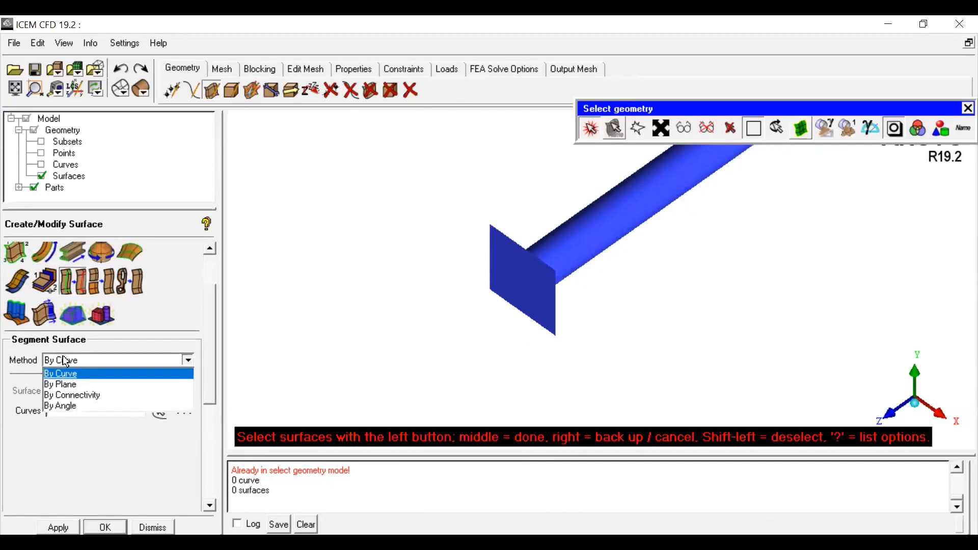
left_click(80, 377)
scroll(610, 281, "up", 1)
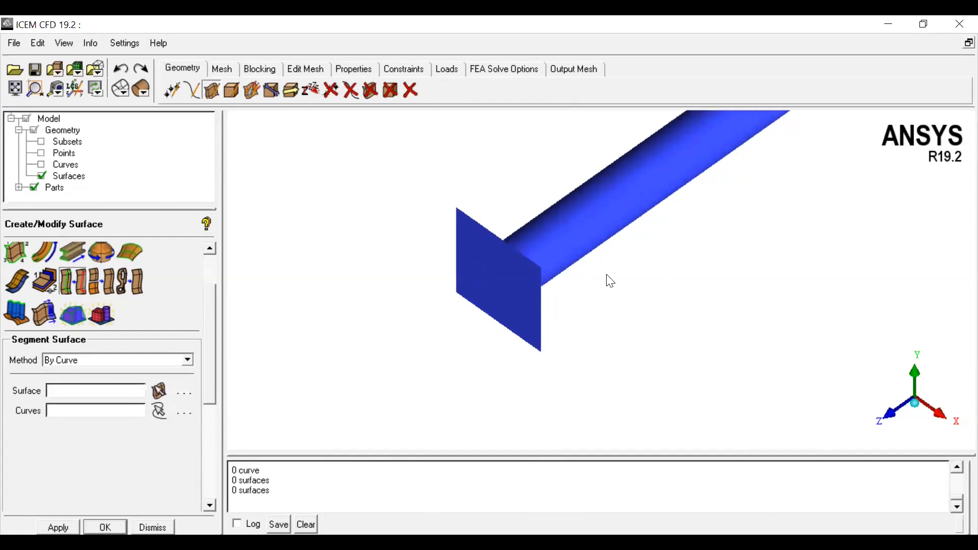
middle_click_drag(606, 279, 655, 321)
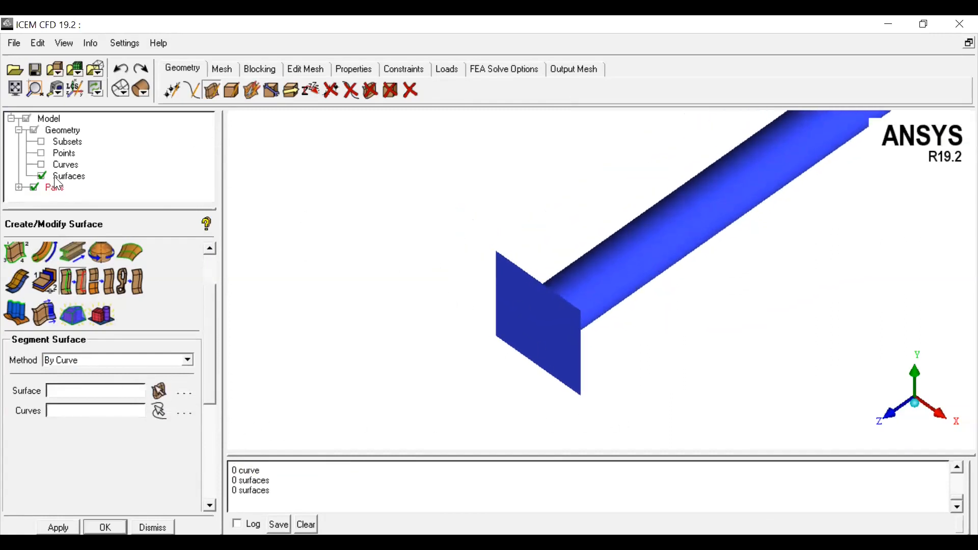
left_click(41, 165)
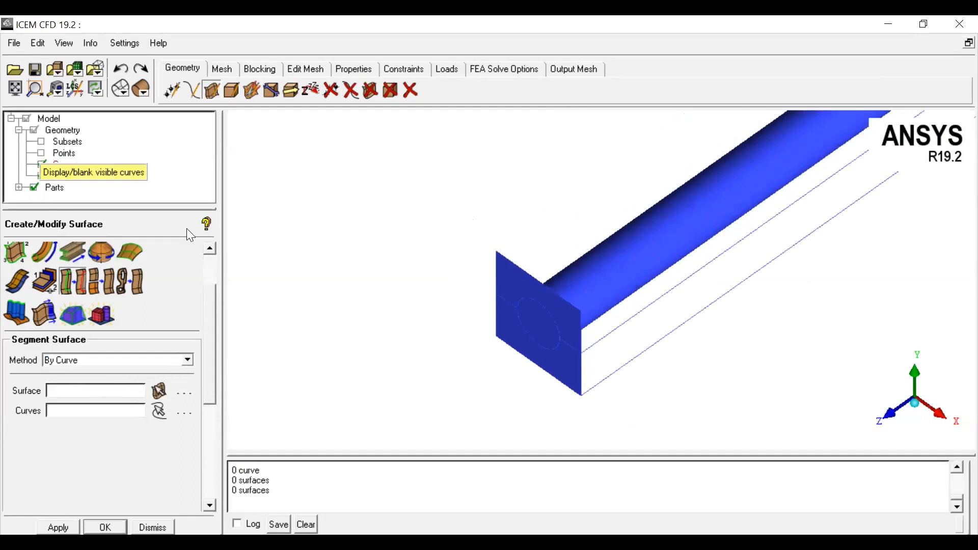
scroll(590, 351, "up", 1)
middle_click_drag(592, 351, 599, 277)
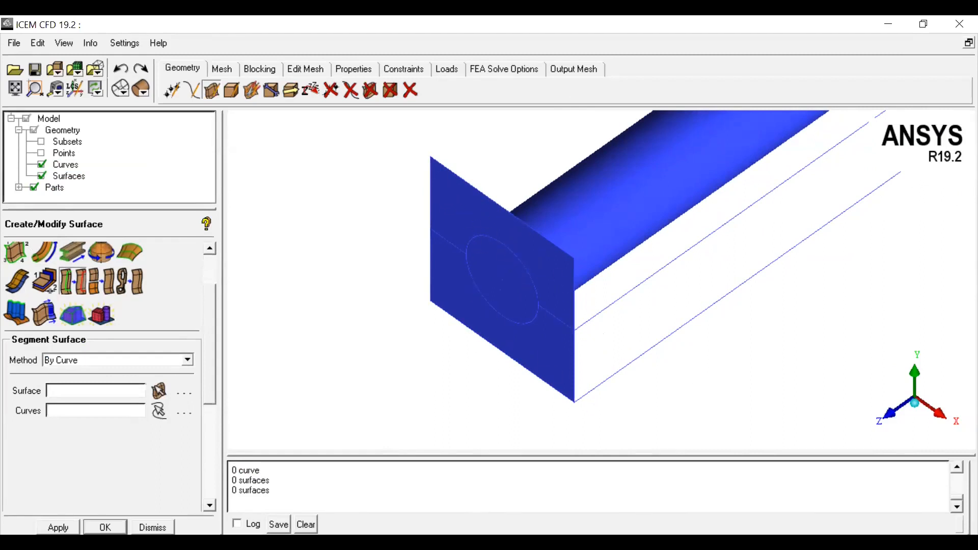
left_click(159, 392)
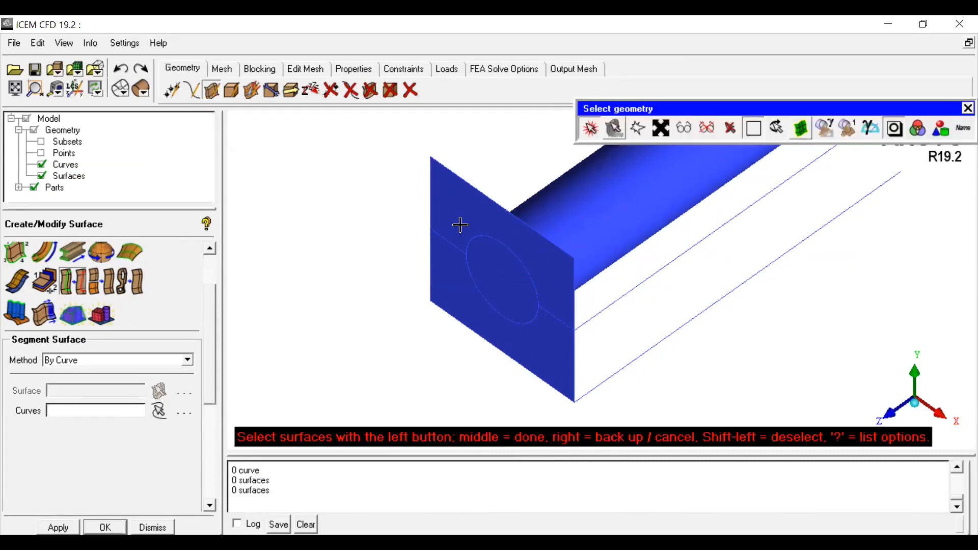
left_click(459, 226)
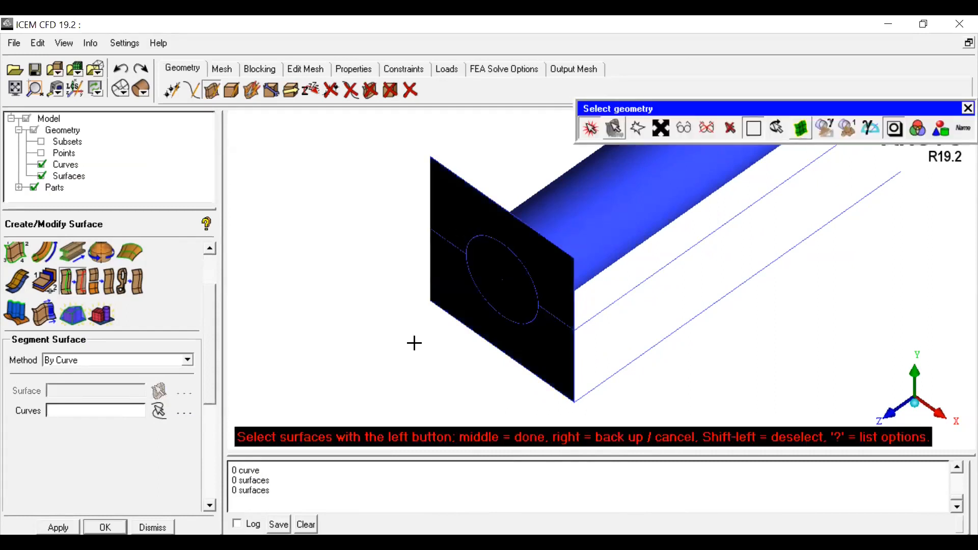
middle_click(352, 348)
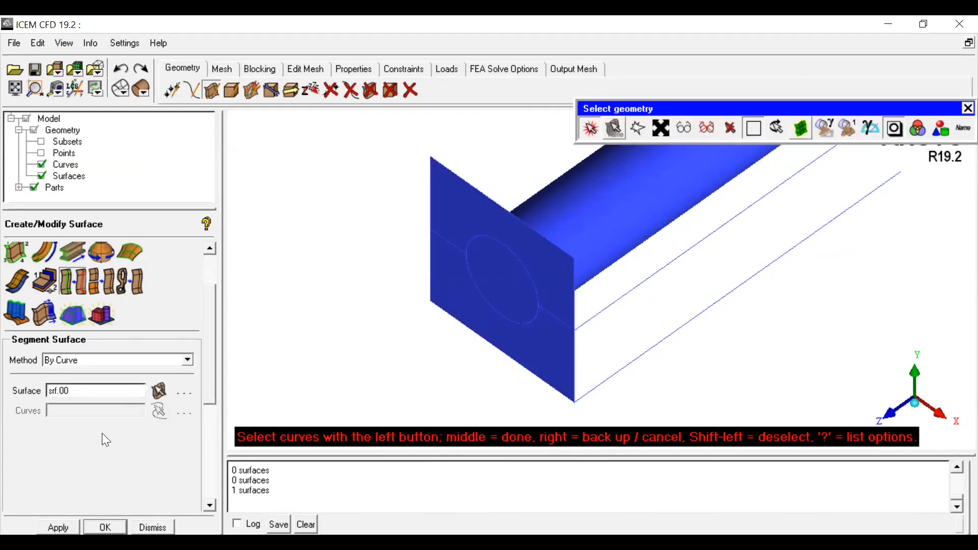
left_click(495, 241)
middle_click(408, 357)
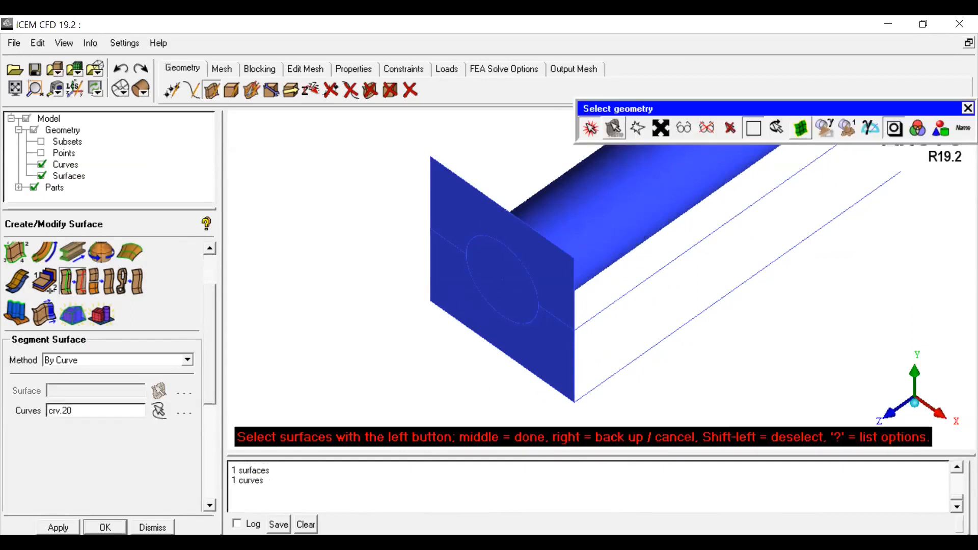
left_click(105, 527)
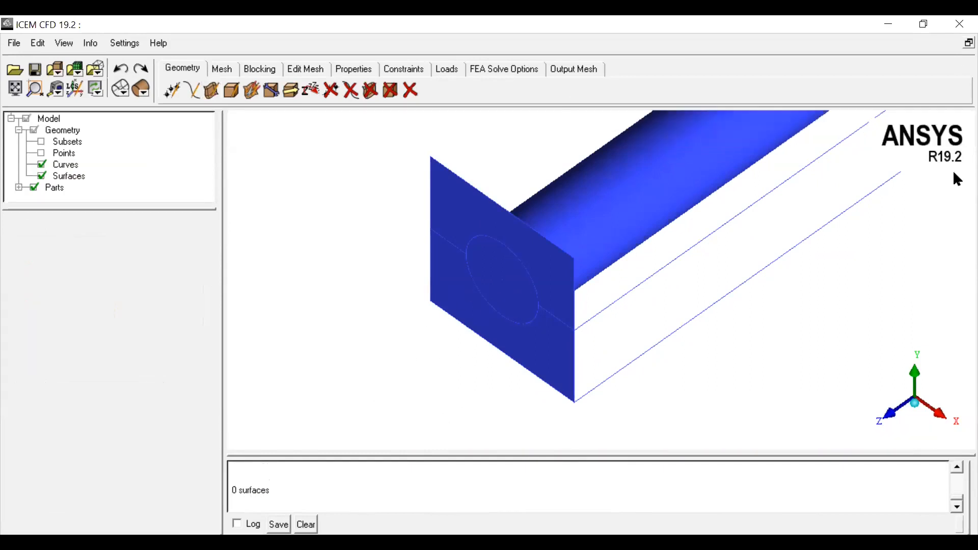
Step: Segment the end face surface again by the circle curve crv.20 with the By Curve method
left_click(371, 90)
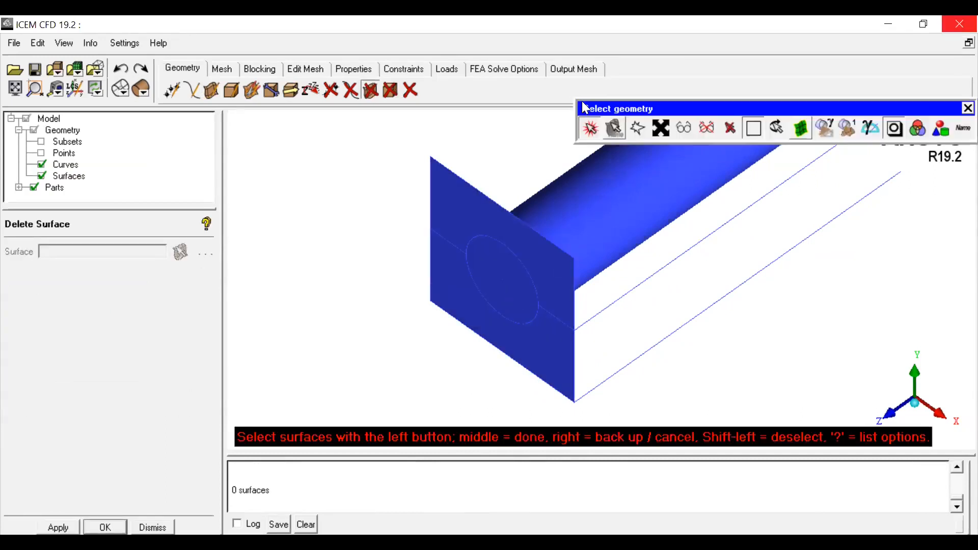
left_click(591, 130)
scroll(850, 319, "down", 2)
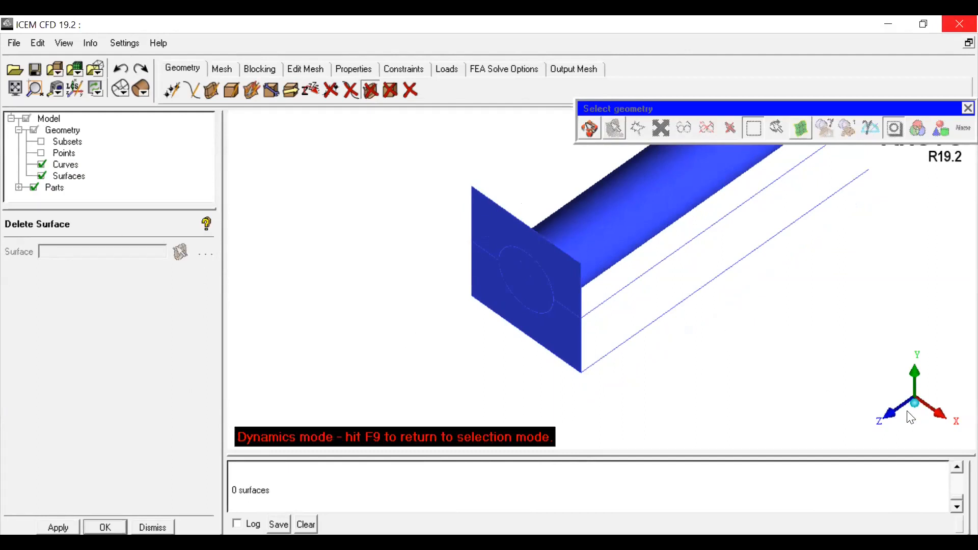
left_click_drag(858, 379, 607, 295)
left_click_drag(659, 270, 617, 241)
middle_click_drag(614, 237, 576, 310)
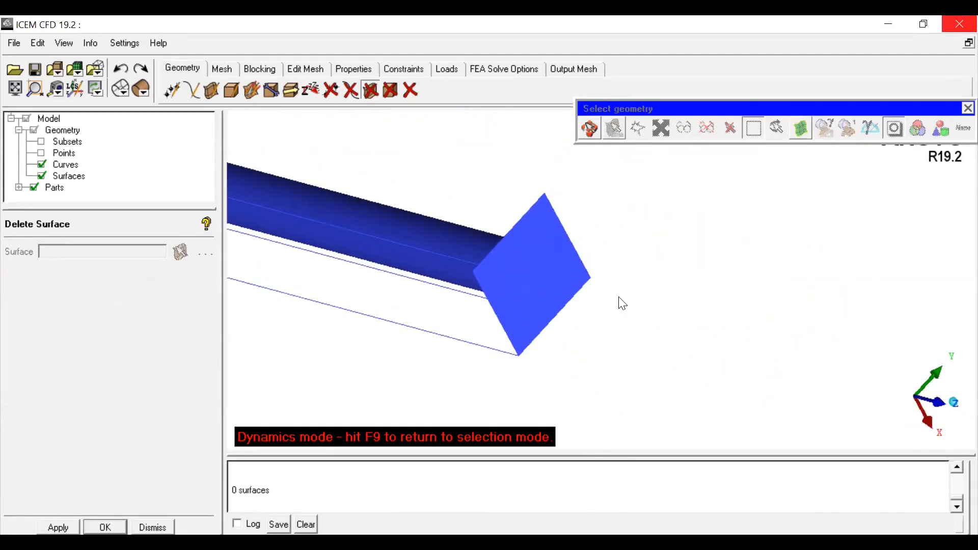
left_click_drag(622, 303, 640, 306)
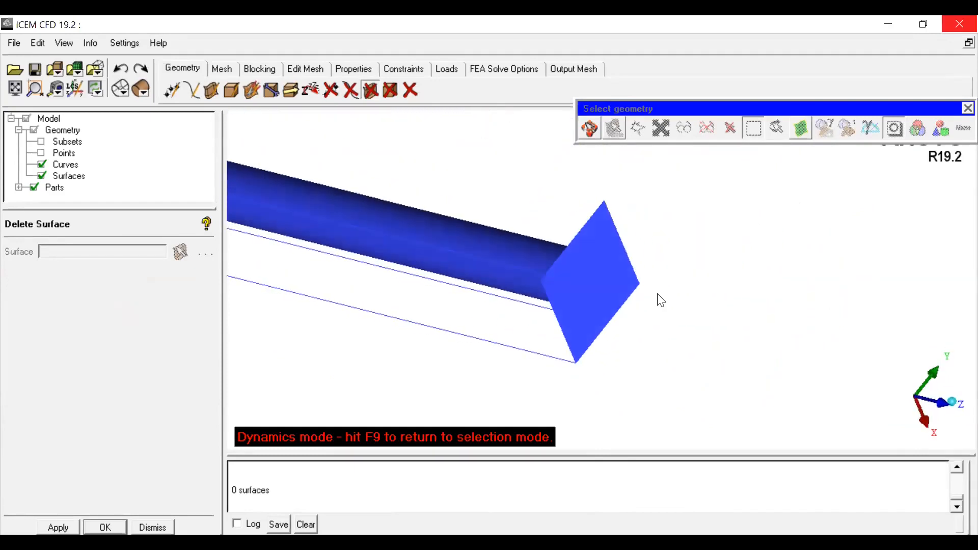
left_click(213, 89)
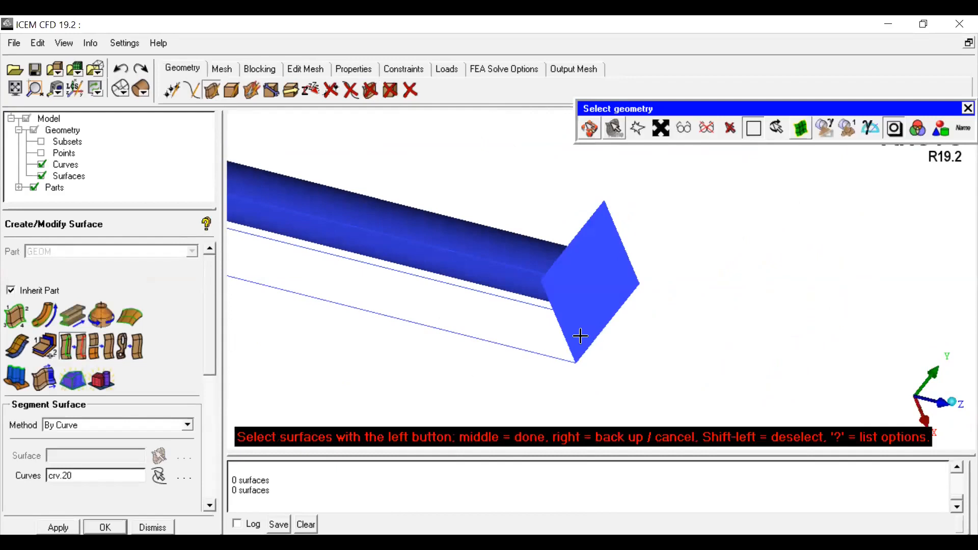
left_click(579, 336)
middle_click(691, 304)
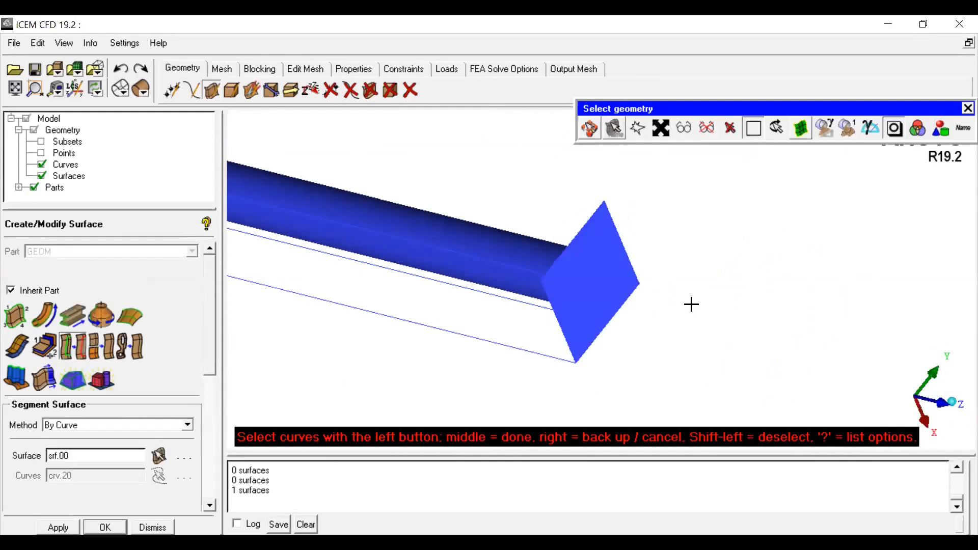
left_click(575, 296)
middle_click(709, 284)
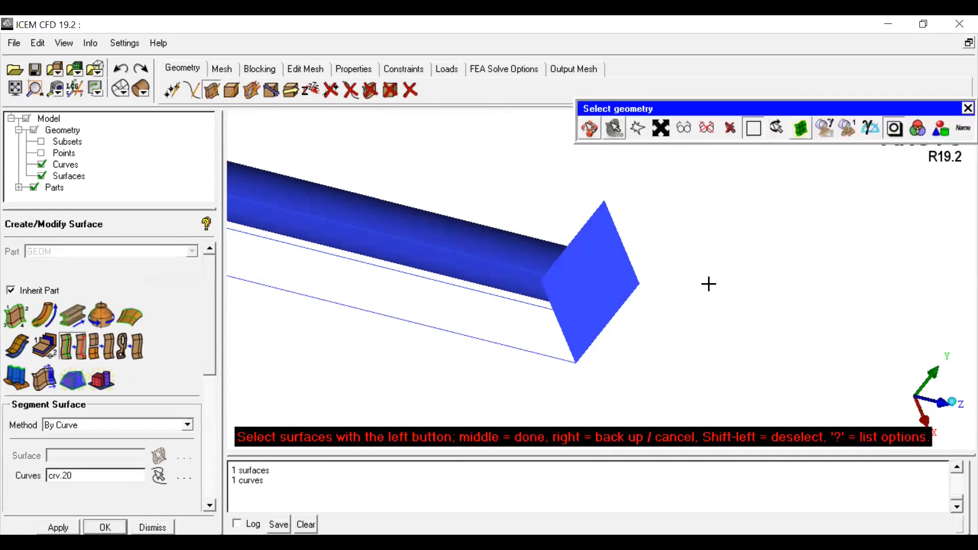
middle_click(709, 283)
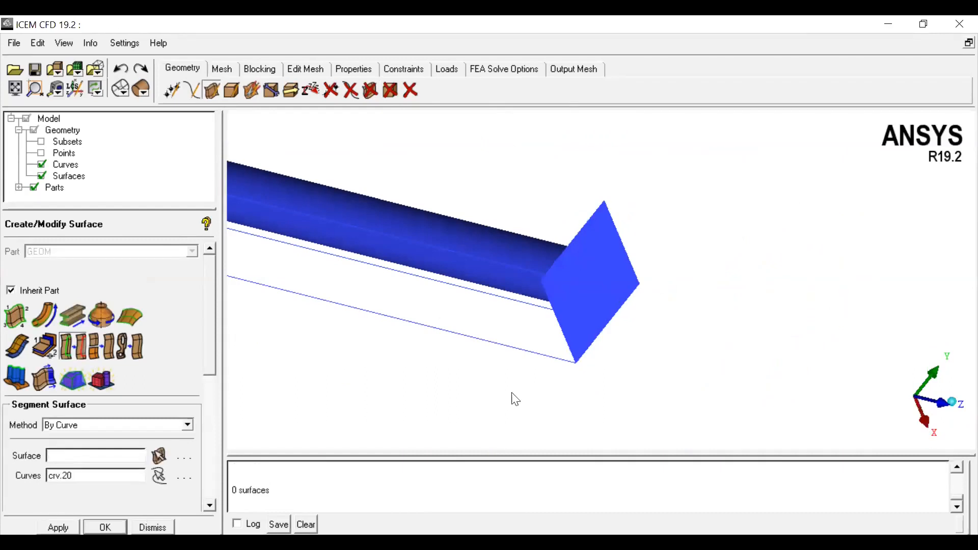
Step: Delete the end face surface and undo the deletion
left_click(370, 90)
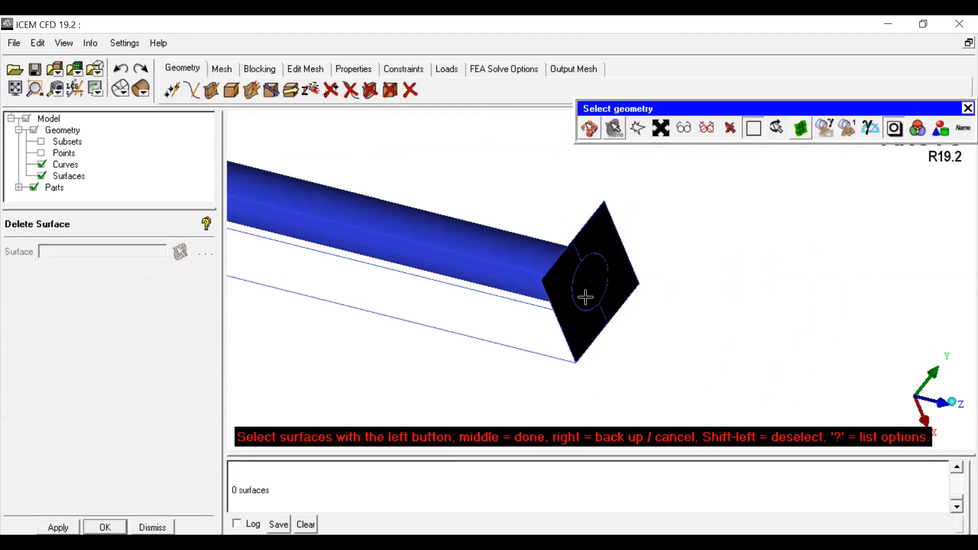
left_click(588, 292)
middle_click(588, 291)
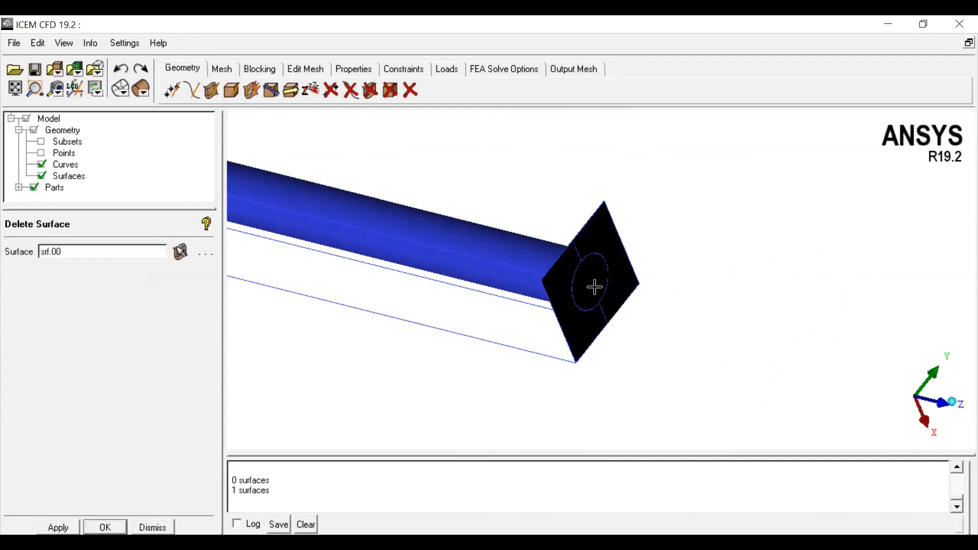
left_click(120, 68)
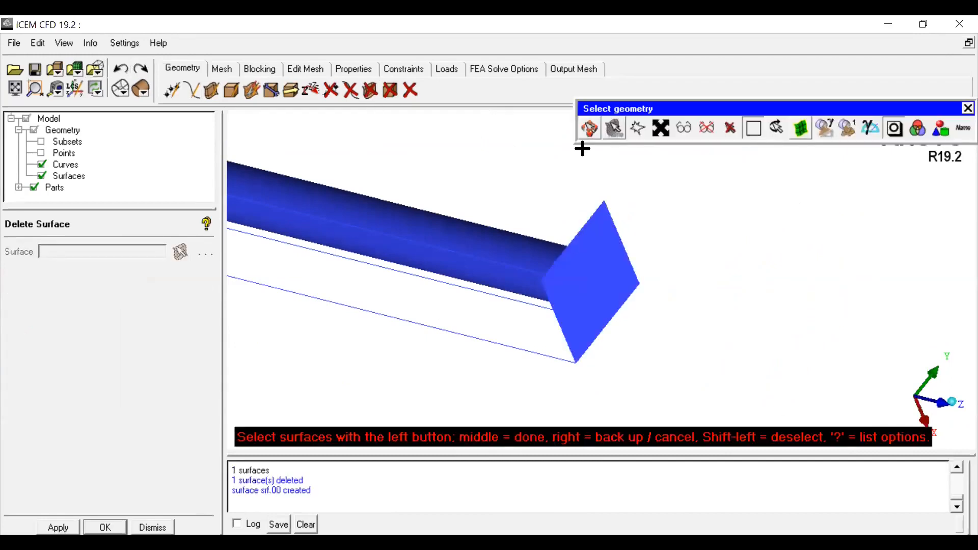
Step: Segment the box end face surface by the circle curve crv.20 with the By Curve method, viewed face-on
left_click(590, 128)
scroll(663, 285, "down", 2)
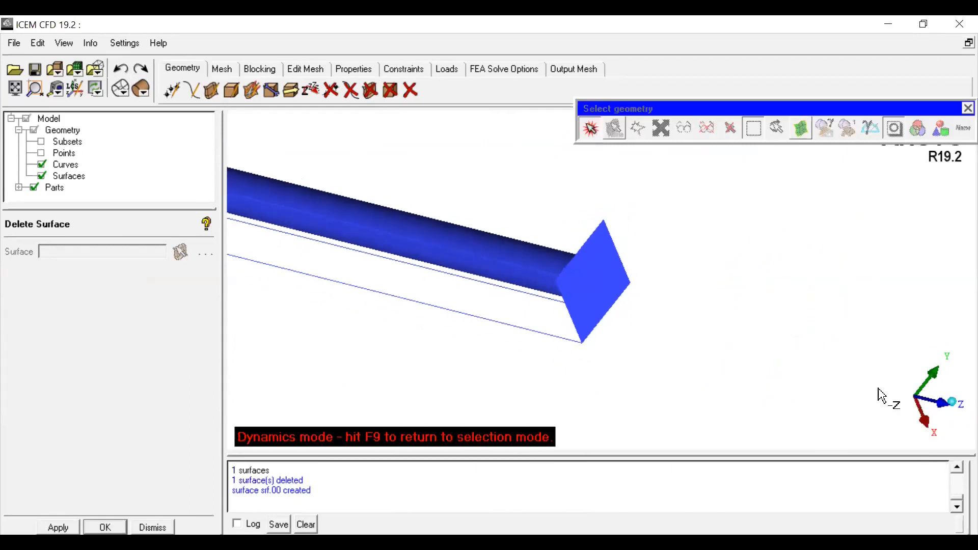
left_click(919, 398)
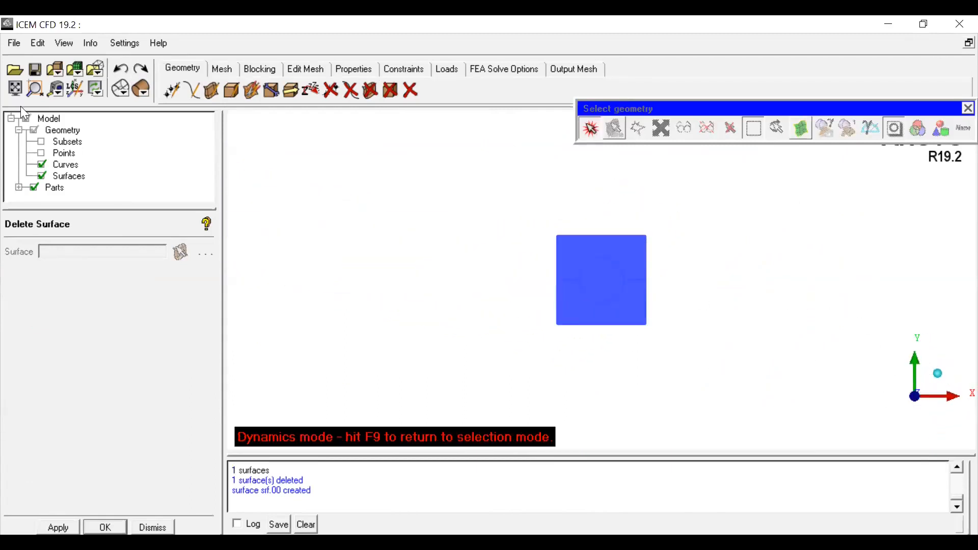
left_click(15, 88)
scroll(630, 236, "down", 2)
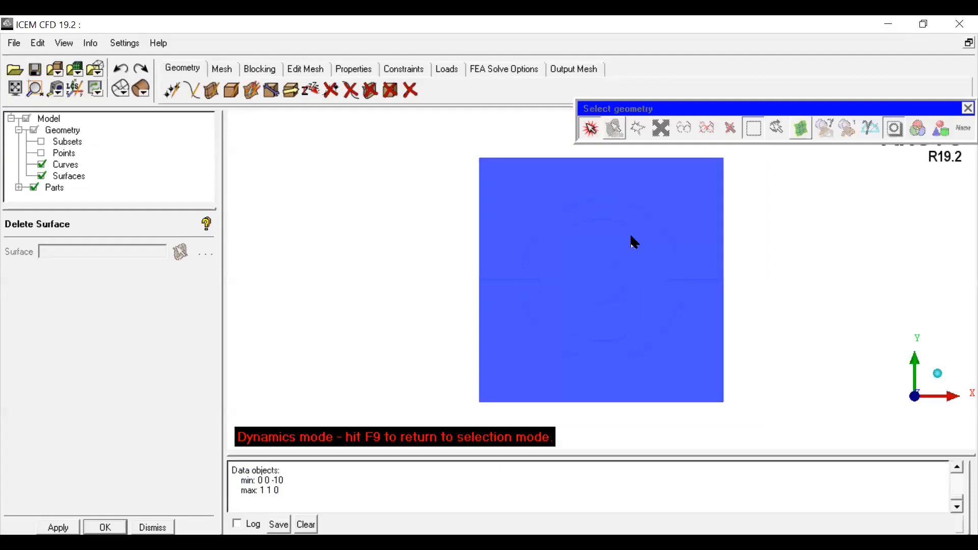
left_click(206, 92)
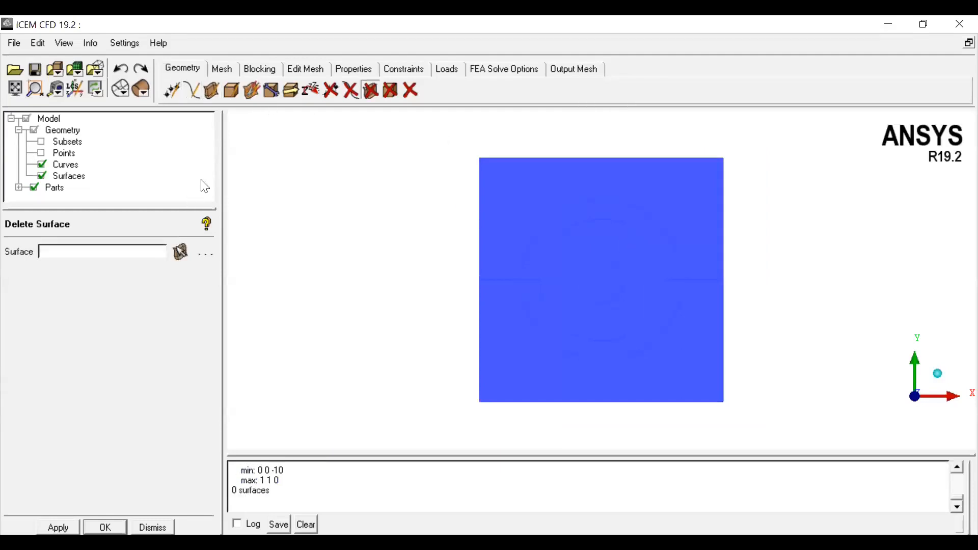
left_click(211, 93)
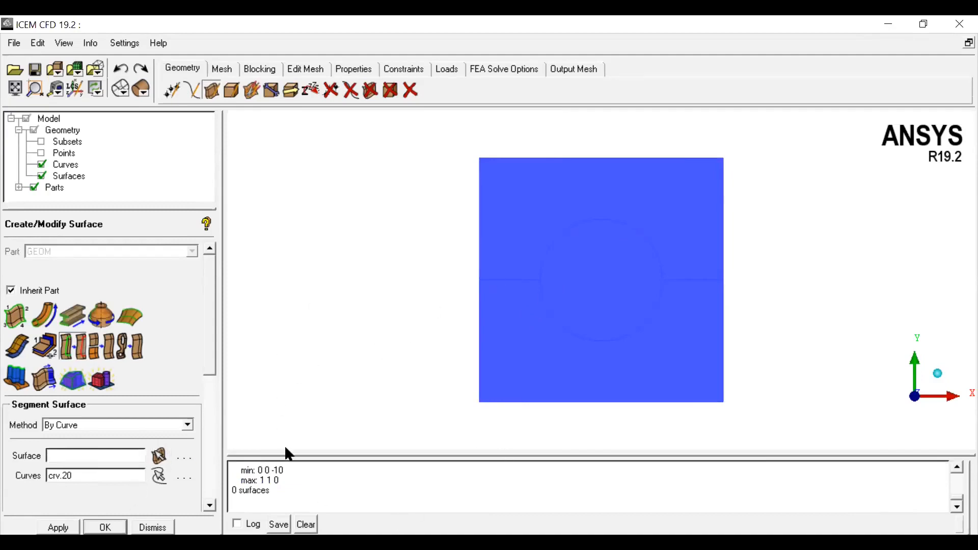
left_click(158, 455)
left_click(528, 358)
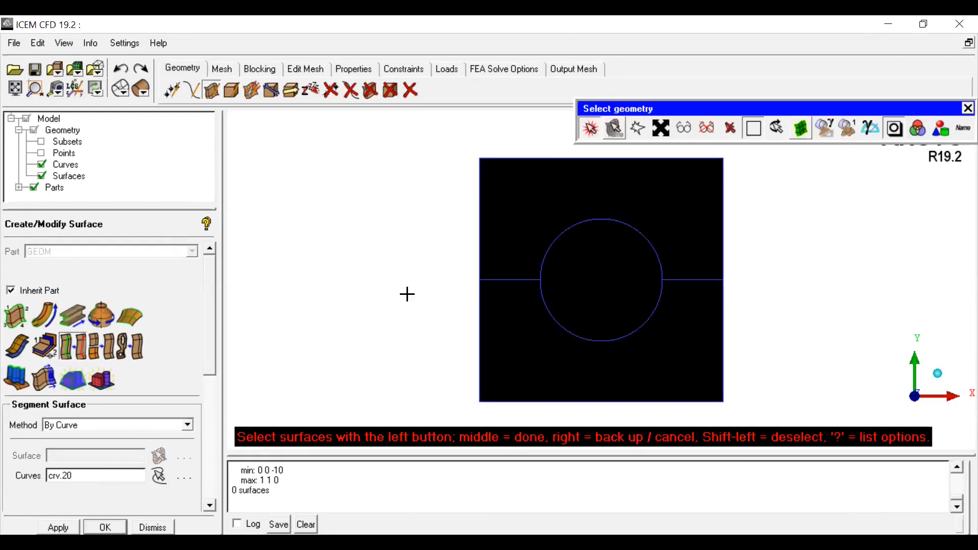
middle_click(359, 271)
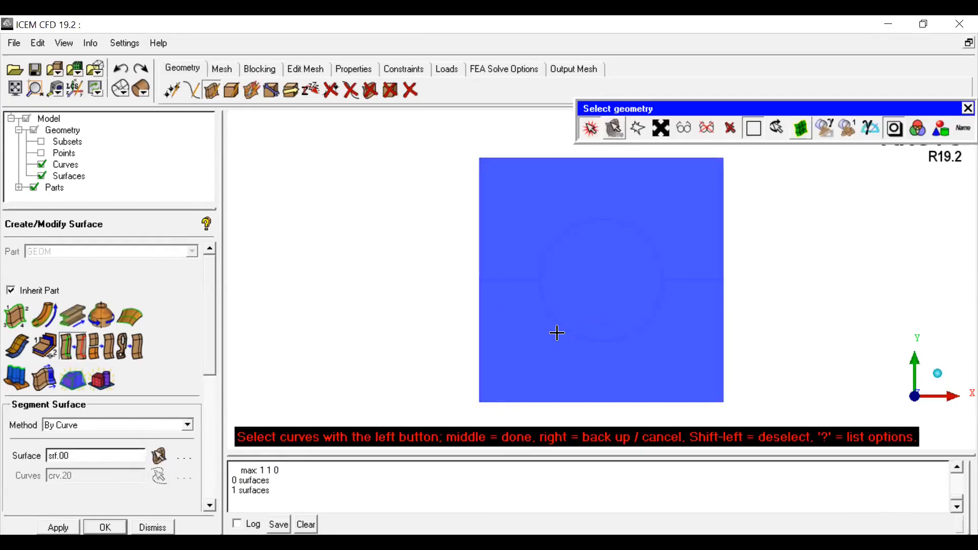
left_click(560, 327)
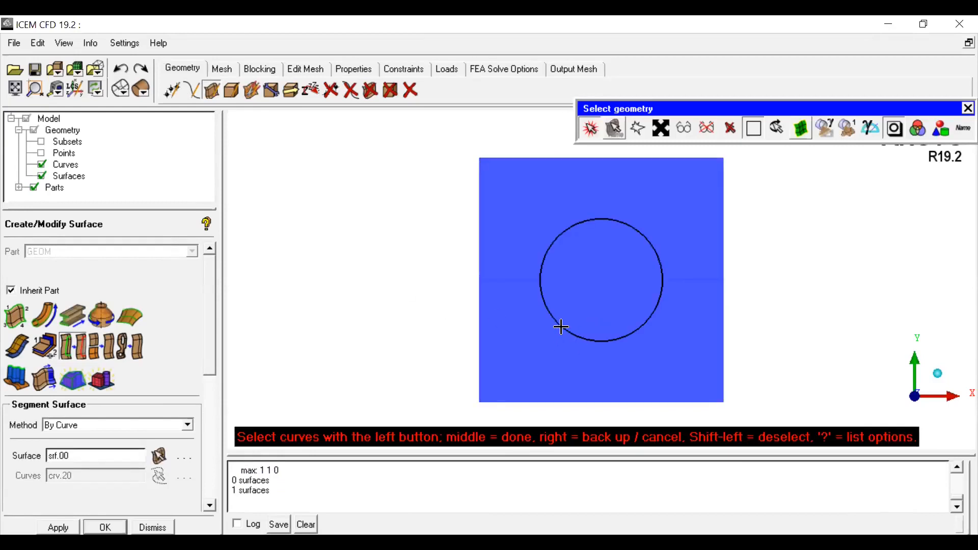
middle_click(387, 279)
left_click(968, 107)
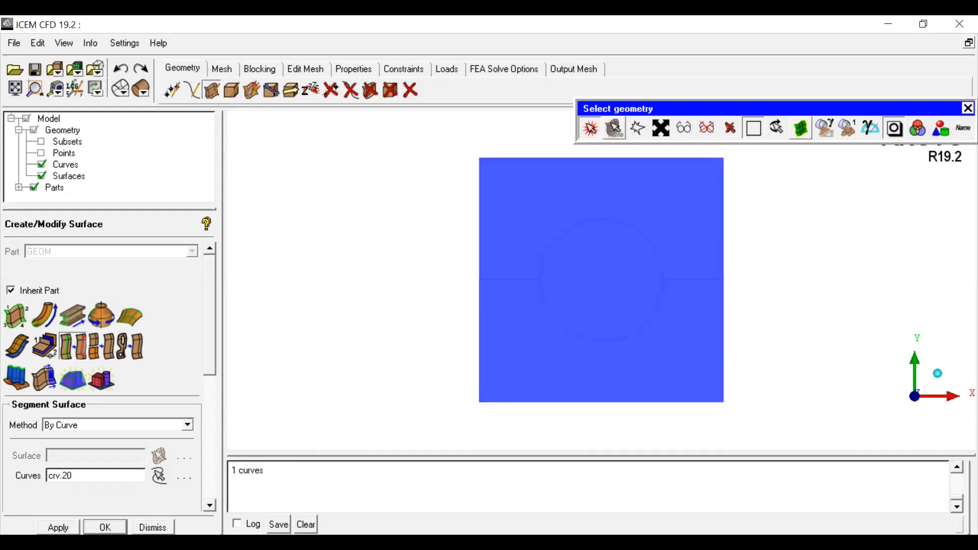
left_click(371, 90)
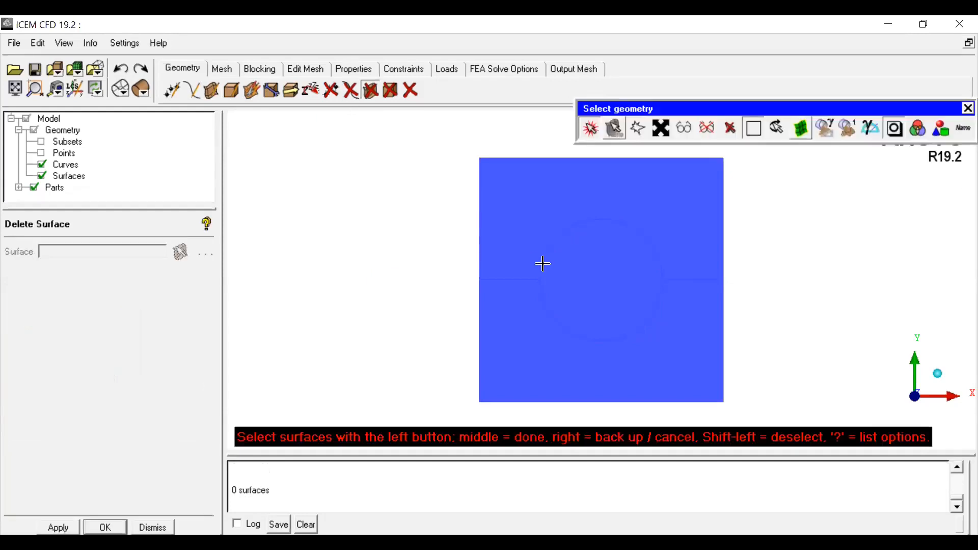
right_click(557, 273)
left_click(579, 277)
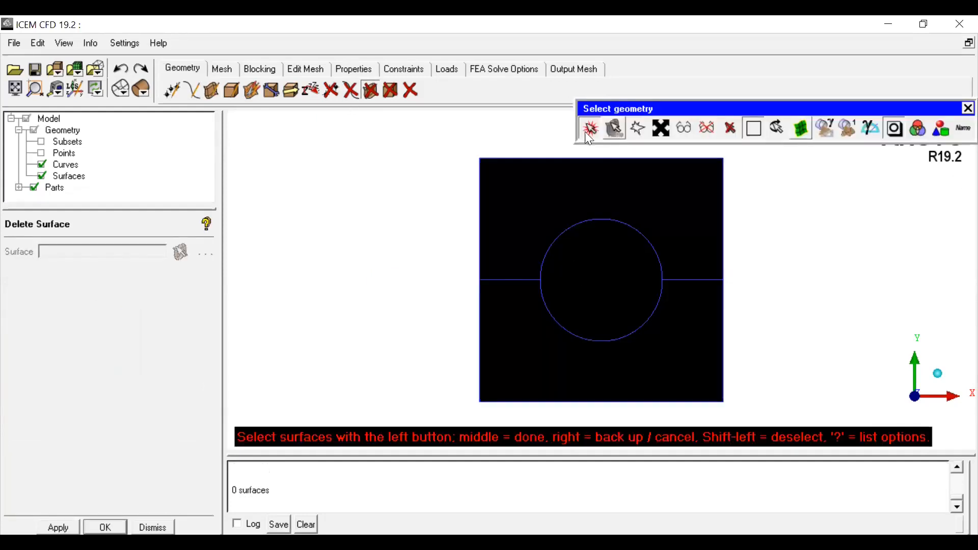
Step: Rotate and zoom around the box end to inspect the end face and the circle on it
left_click(586, 132)
scroll(656, 306, "down", 3)
left_click_drag(786, 349, 747, 309)
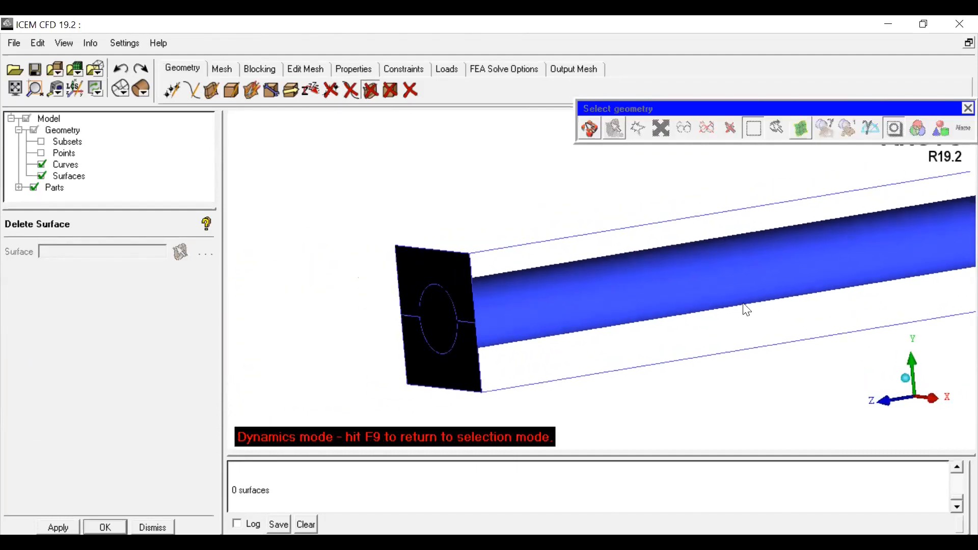
left_click(911, 396)
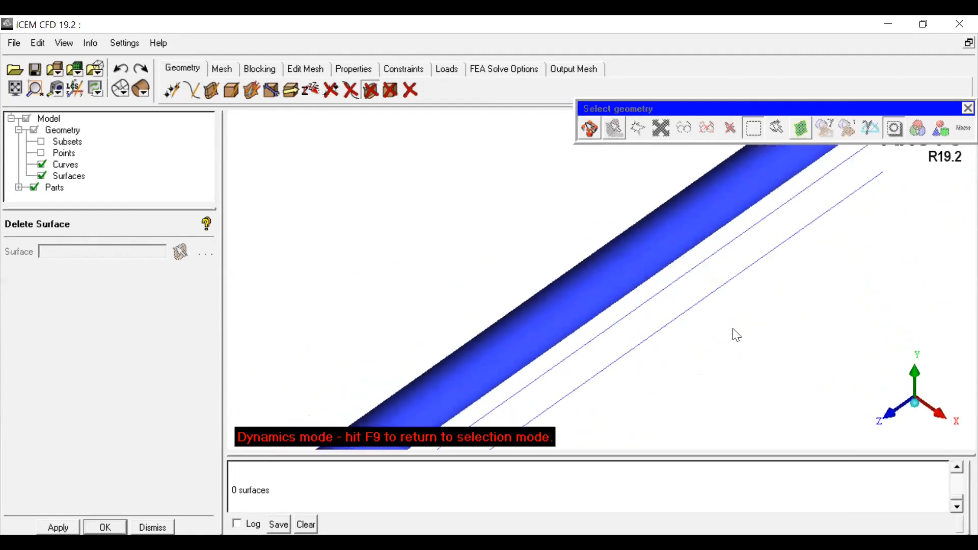
middle_click_drag(576, 403, 623, 367)
left_click_drag(623, 366, 677, 294)
left_click(917, 400)
left_click_drag(670, 333, 840, 254)
middle_click_drag(840, 255, 601, 251)
left_click_drag(602, 271, 570, 298)
scroll(569, 298, "up", 3)
middle_click_drag(525, 275, 663, 323)
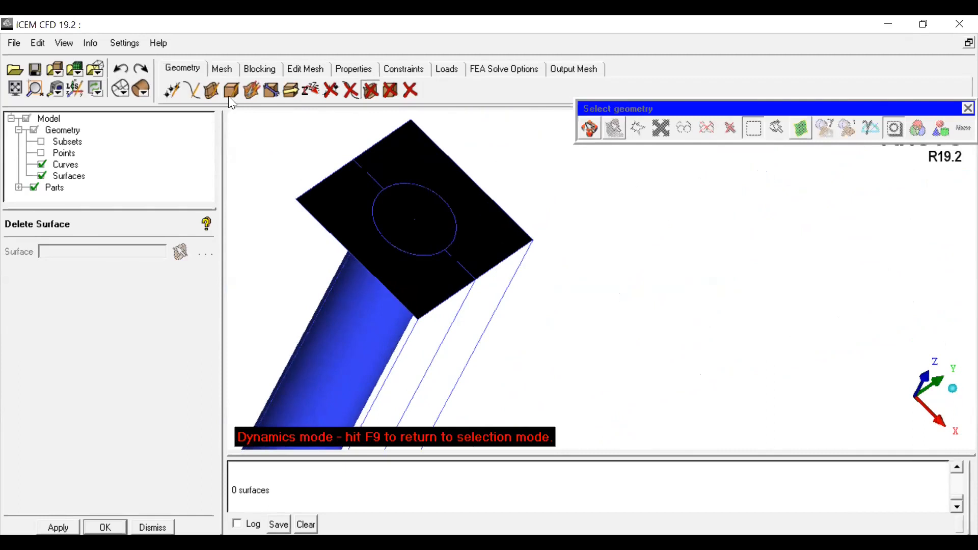
Step: Segment the end face surface again by the circle curve crv.20 and confirm
left_click(212, 90)
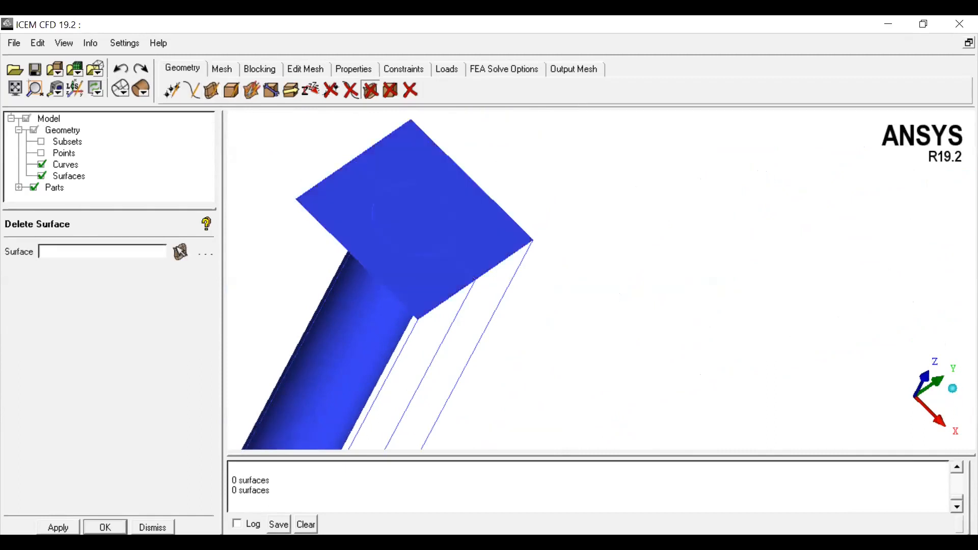
left_click(211, 90)
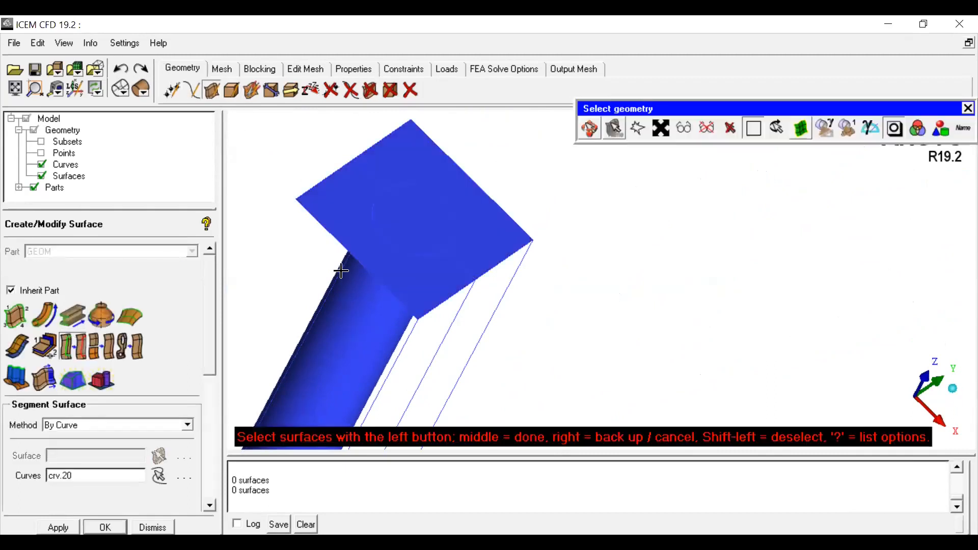
left_click(410, 281)
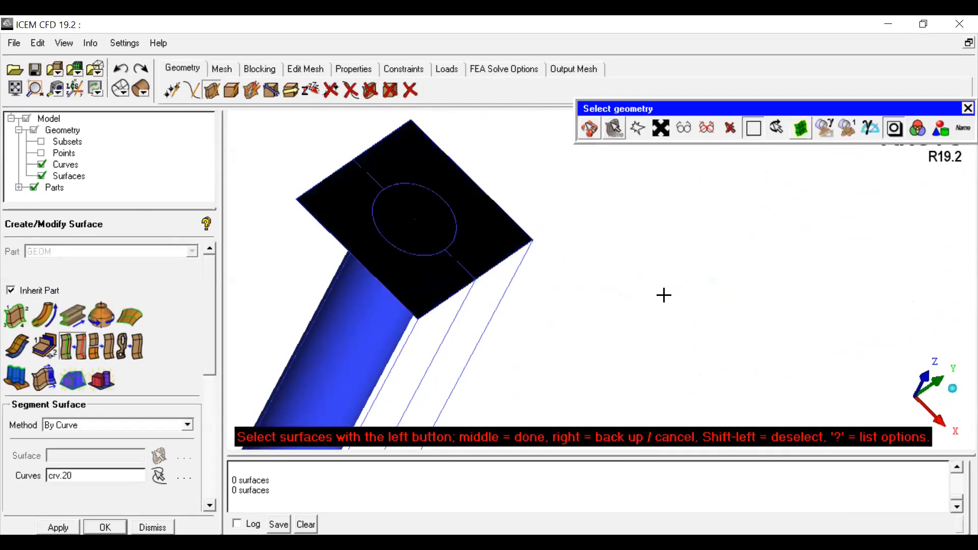
middle_click(662, 294)
left_click(427, 253)
middle_click(628, 291)
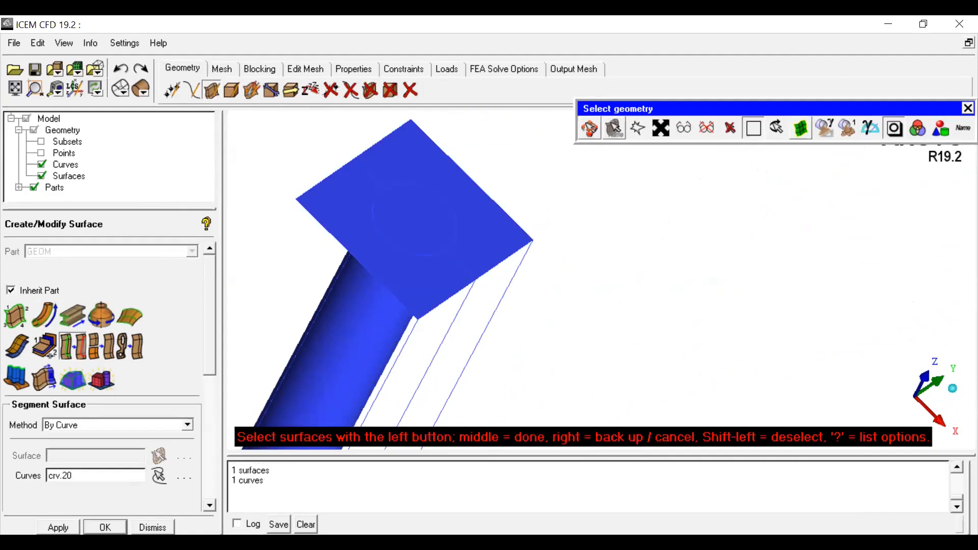
left_click(104, 527)
left_click(371, 90)
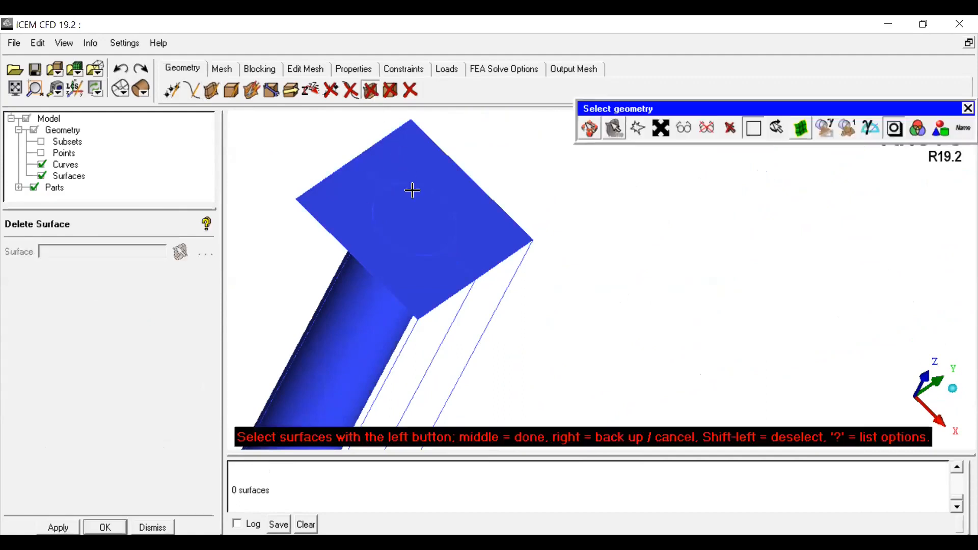
middle_click(411, 225)
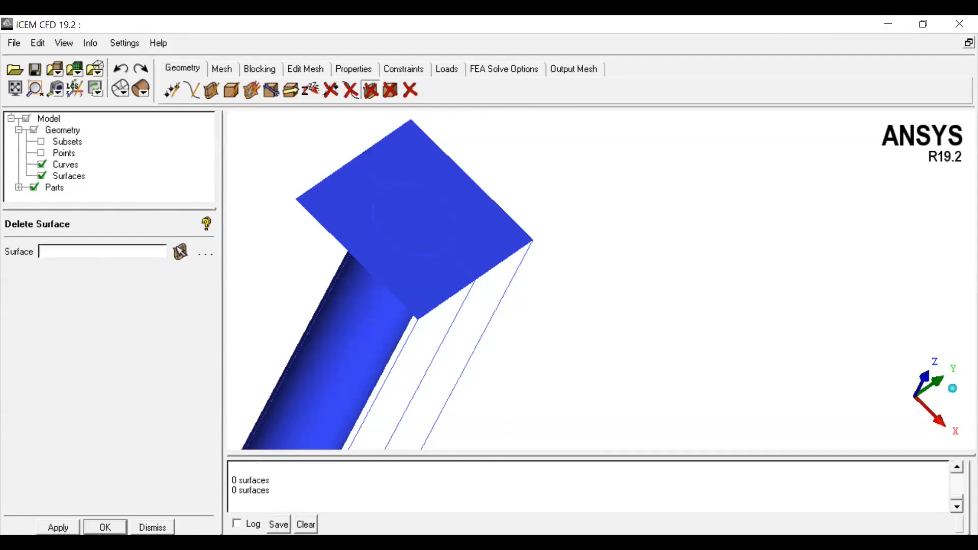
left_click(153, 527)
Step: Delete the end face surface and undo the deletion
left_click_drag(427, 285, 398, 215)
left_click(371, 91)
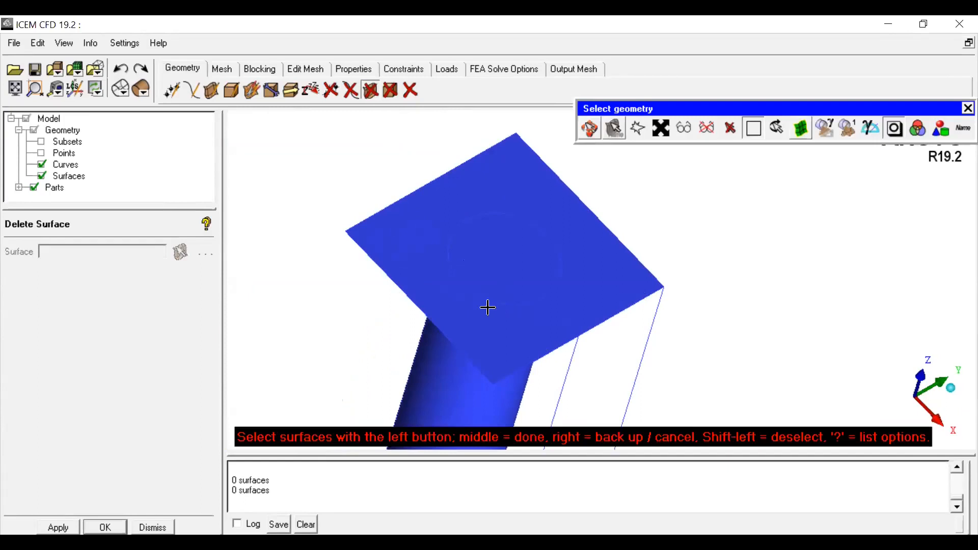
left_click(485, 324)
middle_click(716, 227)
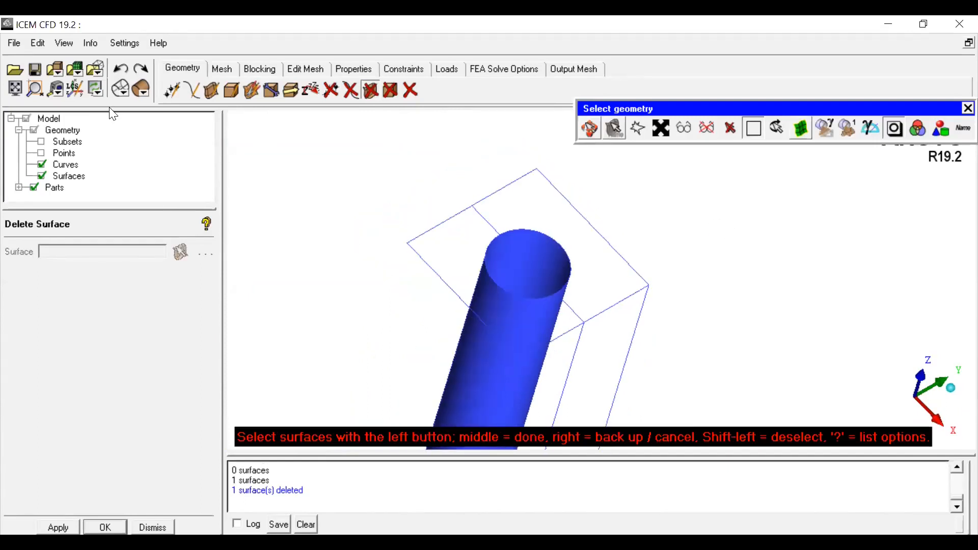
left_click(121, 69)
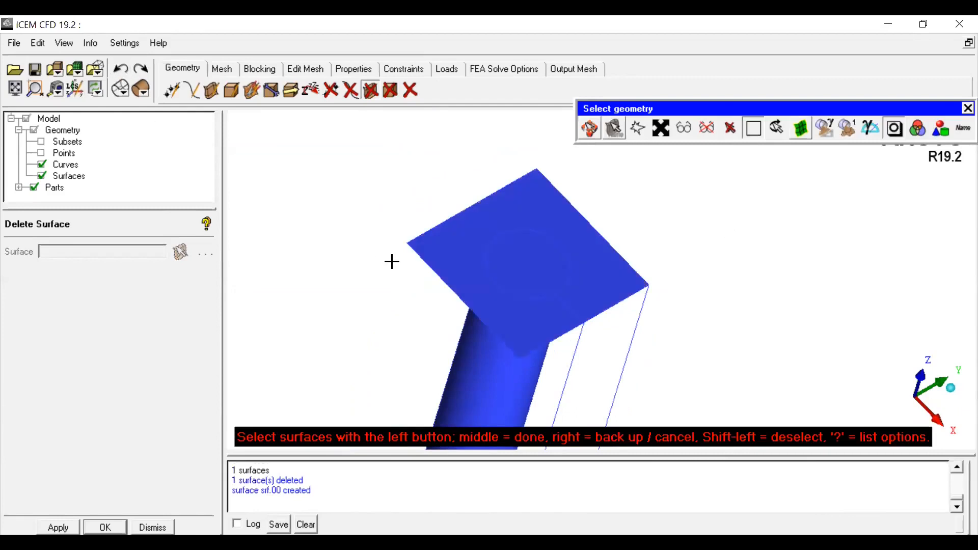
Step: From a rotated, zoomed view, segment the end face surface by the circle curve crv.20 and confirm
left_click(590, 130)
left_click_drag(635, 329, 588, 289)
scroll(588, 290, "up", 3)
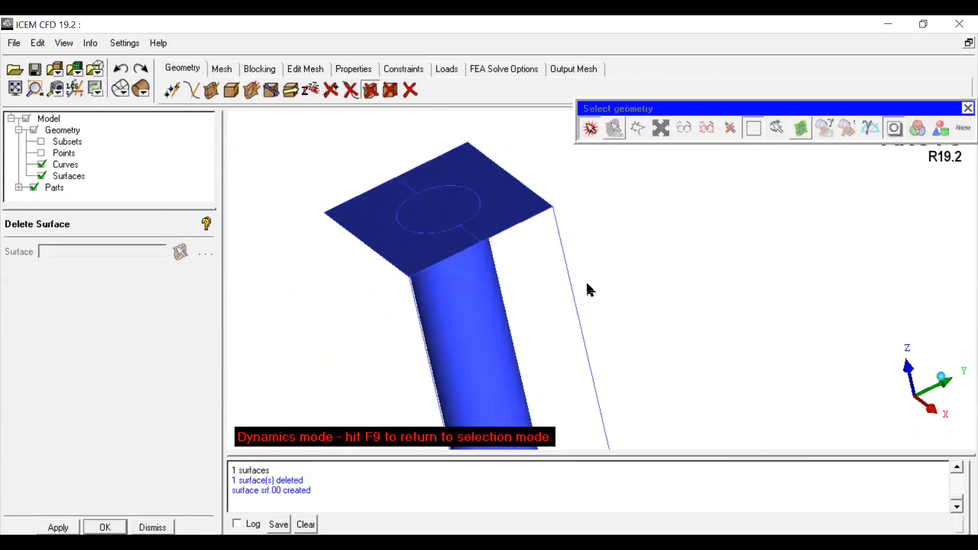
middle_click_drag(588, 290, 606, 321)
scroll(607, 321, "up", 2)
left_click(211, 90)
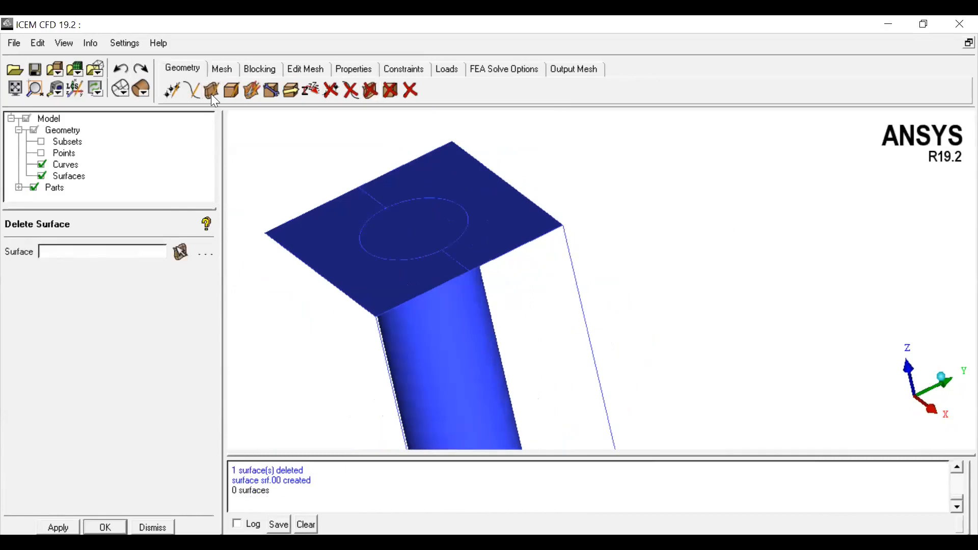
left_click(159, 454)
left_click(376, 307)
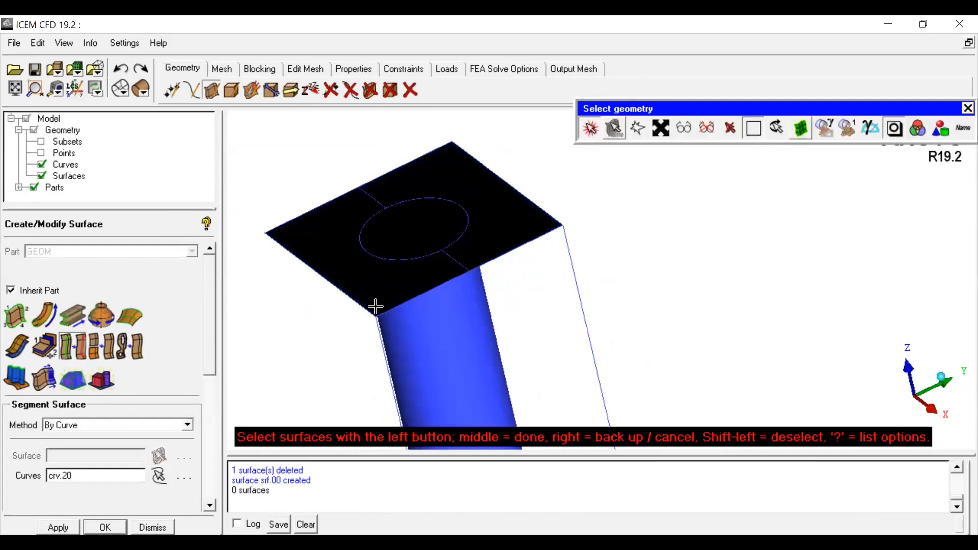
middle_click(318, 285)
left_click(376, 255)
middle_click(330, 301)
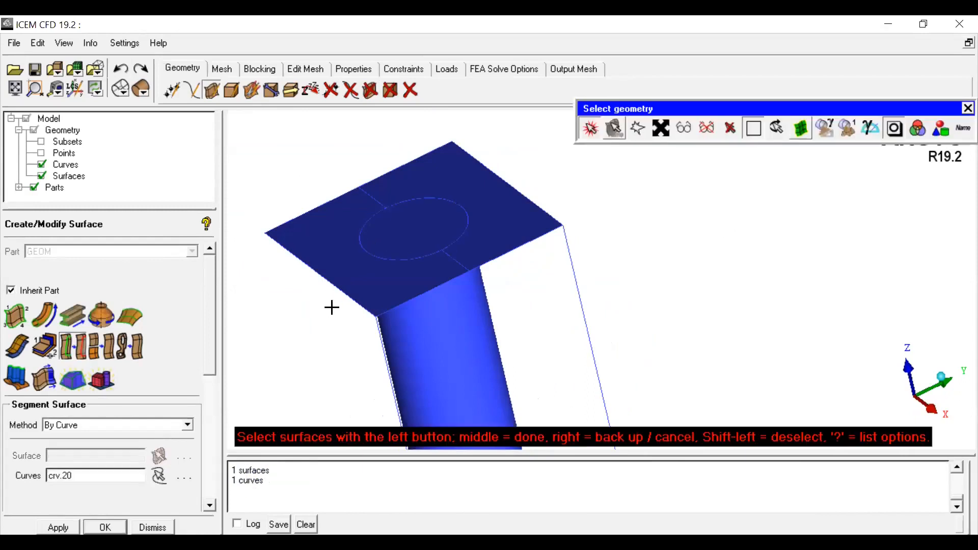
left_click(105, 527)
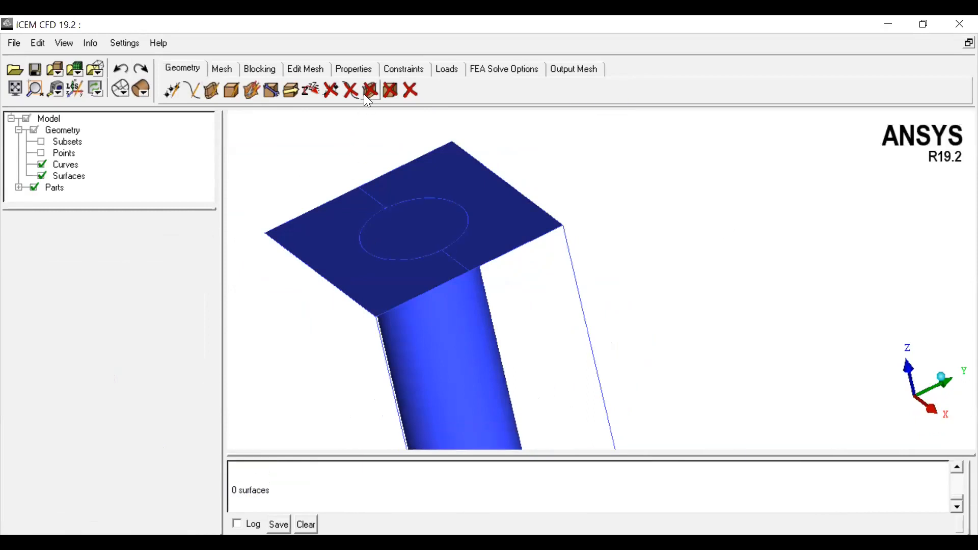
Step: Rotate to view the end face from below and segment it by the circle curve crv.20 once more
left_click(370, 90)
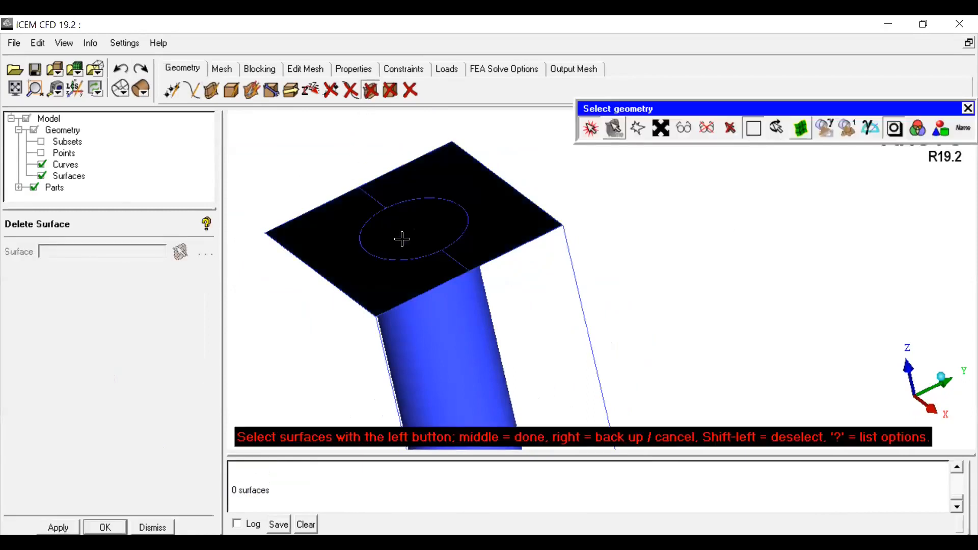
left_click(593, 123)
scroll(550, 259, "down", 4)
left_click_drag(549, 259, 422, 265)
left_click_drag(521, 275, 473, 276)
middle_click_drag(472, 232, 525, 252)
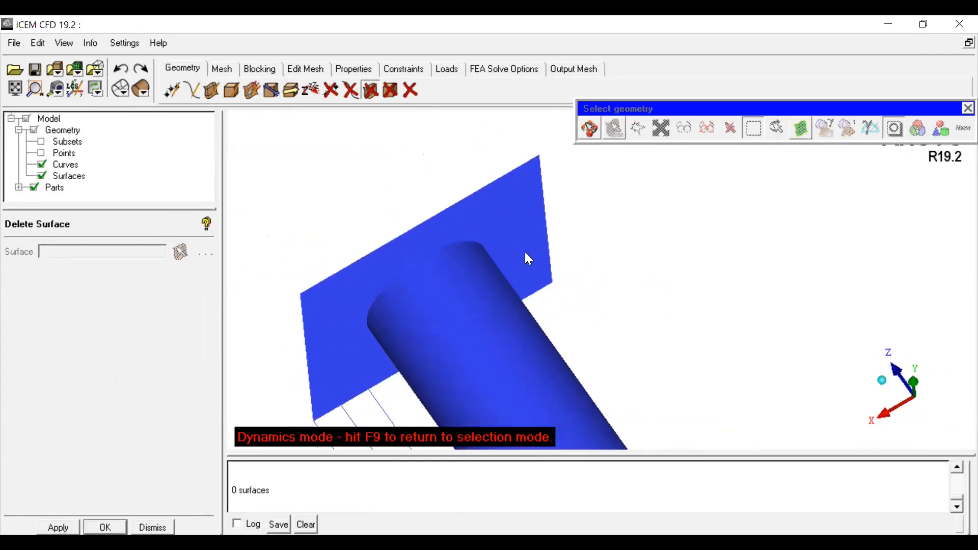
left_click(210, 90)
left_click(212, 90)
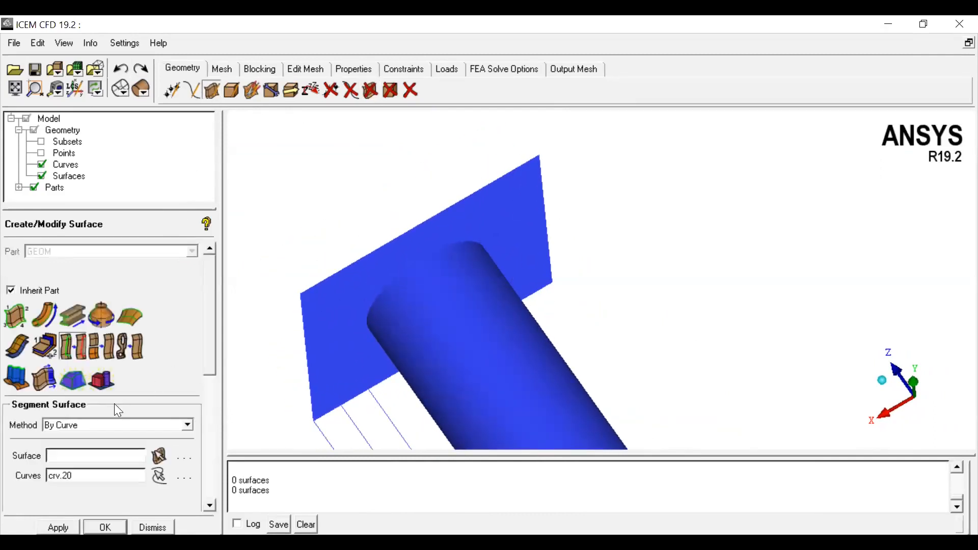
left_click(335, 327)
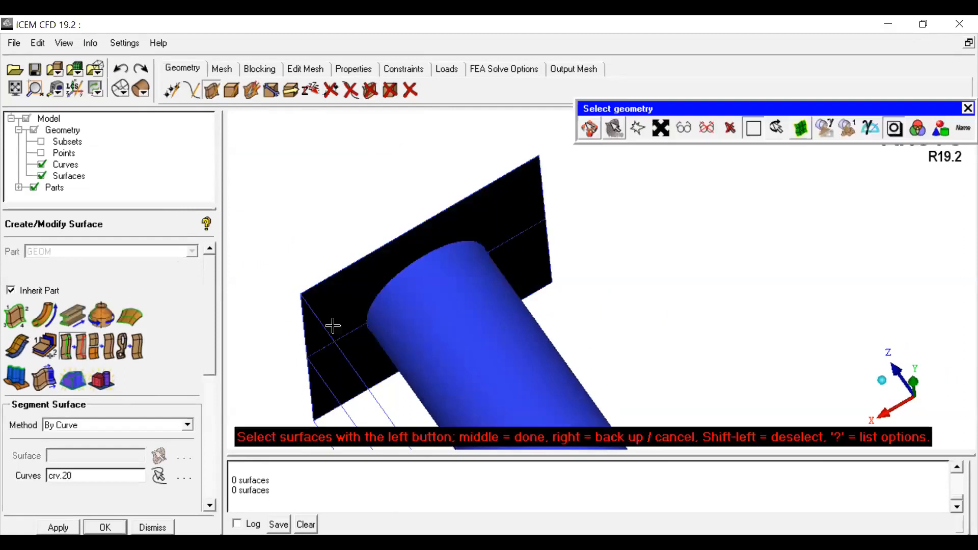
middle_click(766, 248)
left_click(415, 255)
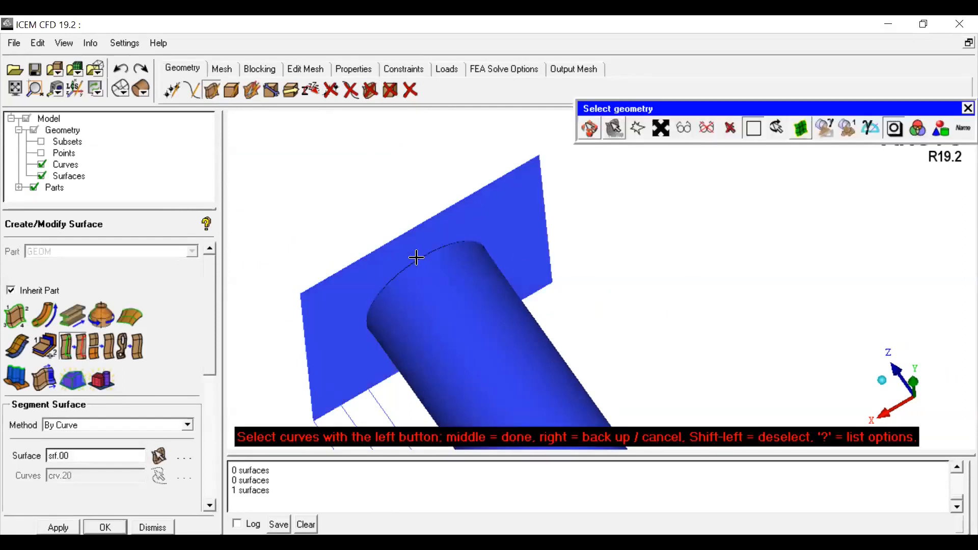
middle_click(678, 248)
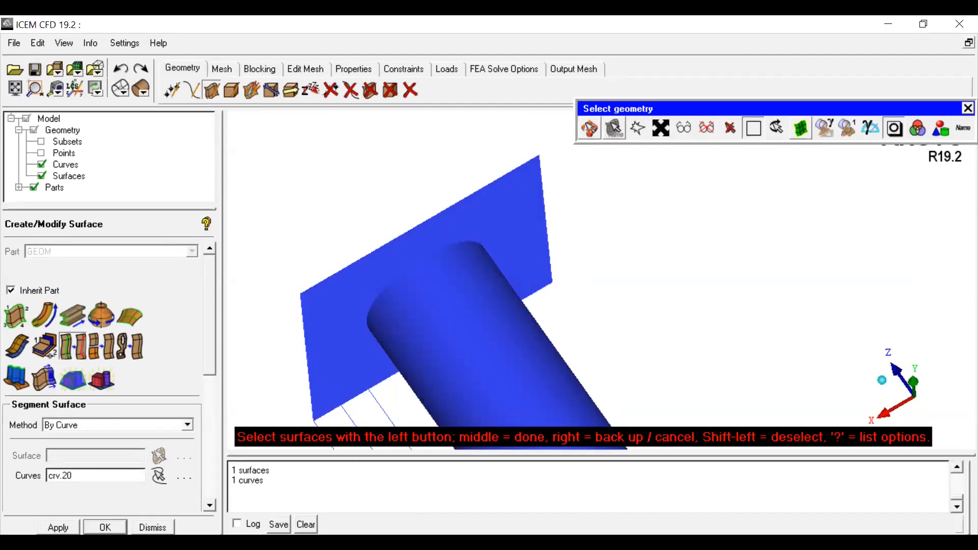
left_click(104, 527)
Step: Rotate and zoom around the end face to inspect the circle curve lying on it
left_click(370, 90)
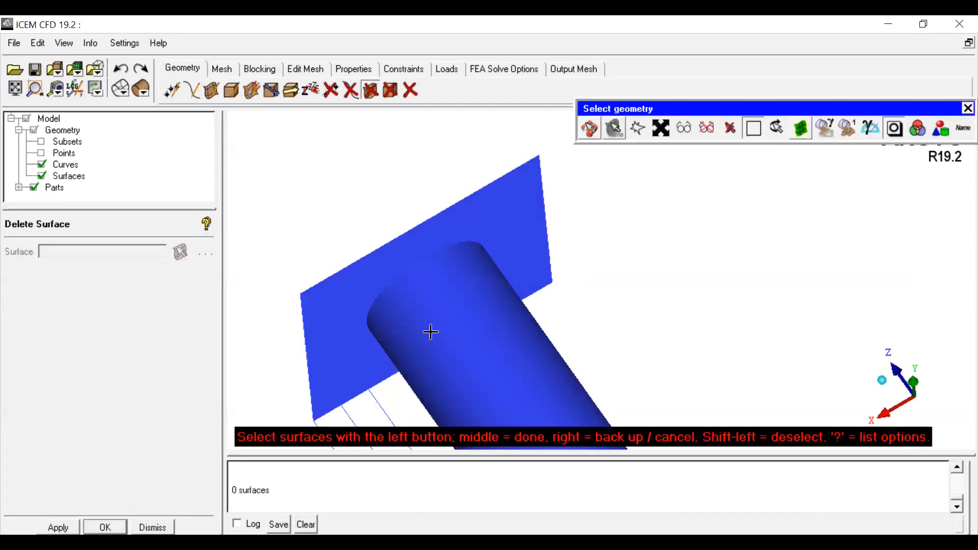
left_click(355, 292)
left_click(589, 130)
scroll(529, 282, "down", 2)
left_click_drag(570, 304, 702, 346)
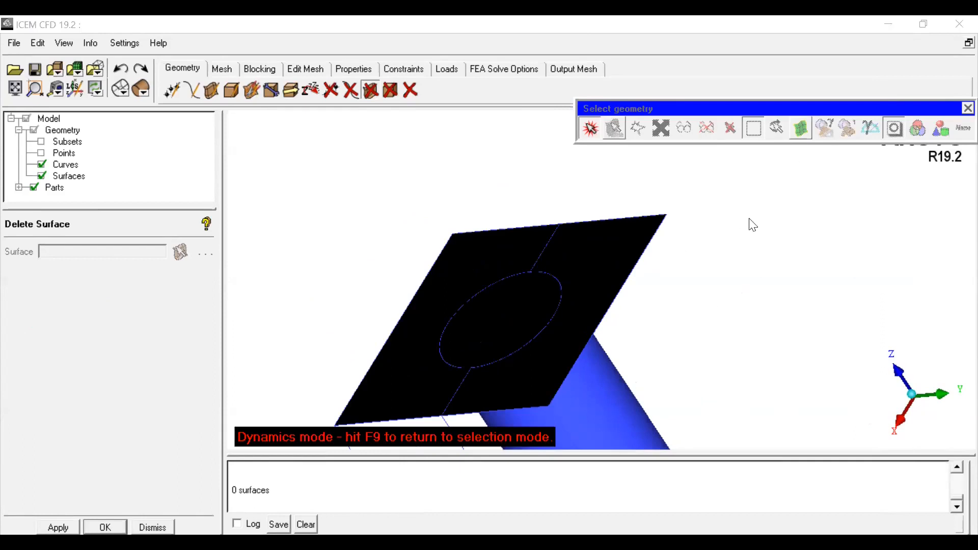
left_click(643, 301)
left_click_drag(606, 292, 730, 292)
middle_click_drag(726, 286, 536, 268)
left_click_drag(543, 288, 614, 321)
middle_click_drag(614, 321, 491, 258)
left_click_drag(491, 258, 621, 284)
scroll(631, 306, "up", 1)
scroll(633, 310, "down", 1)
middle_click_drag(614, 324, 547, 345)
left_click_drag(547, 345, 498, 321)
middle_click_drag(502, 281, 567, 304)
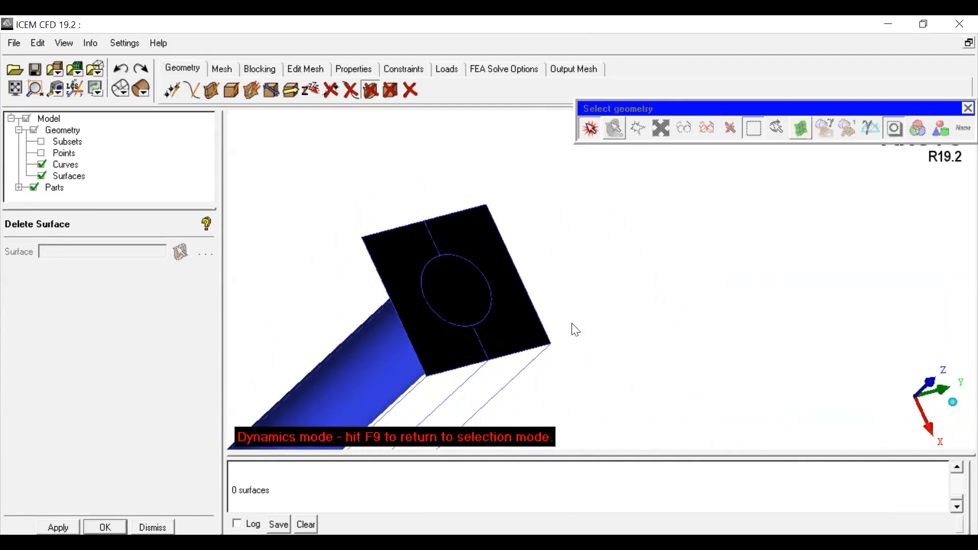
left_click_drag(572, 324, 621, 294)
scroll(613, 265, "up", 2)
middle_click_drag(614, 265, 578, 301)
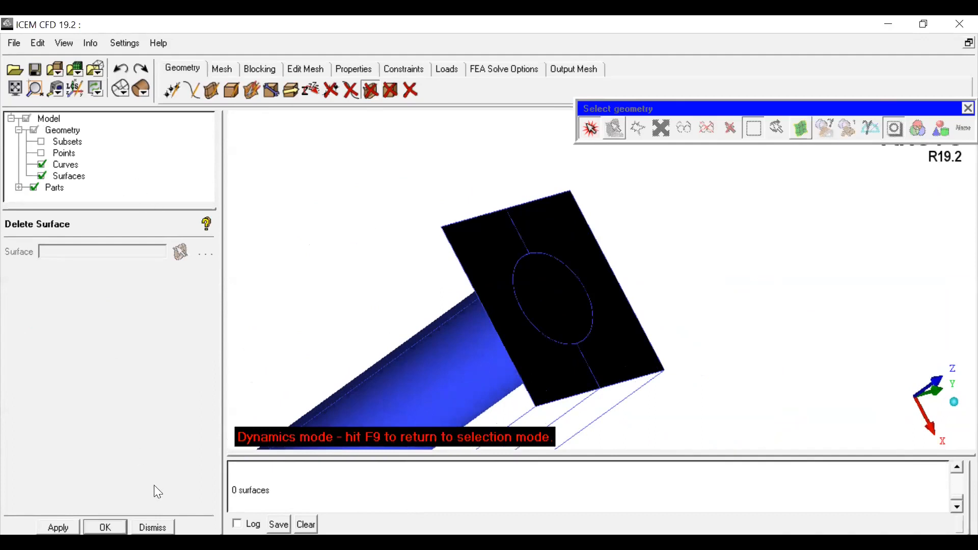
left_click(152, 528)
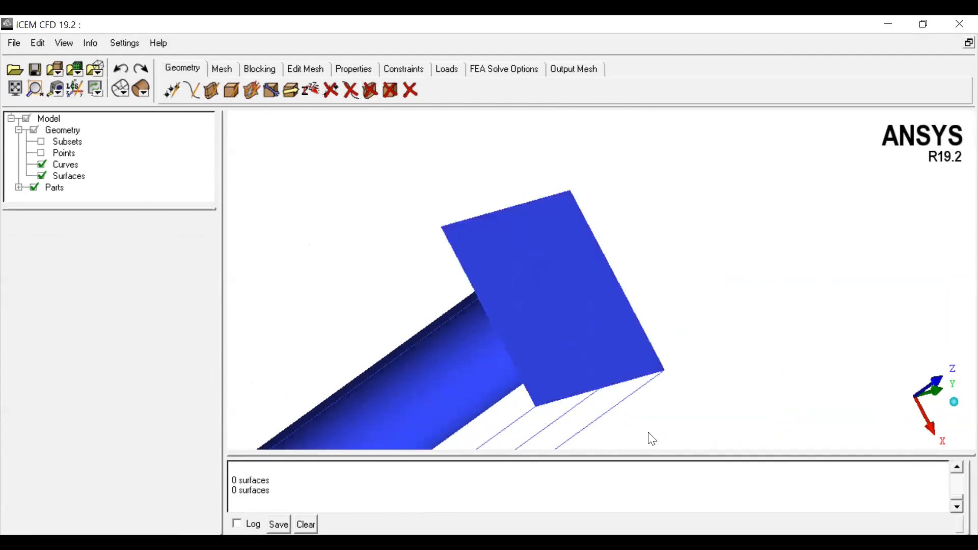
Step: Segment the end face surface by the curves crv.51, crv.20 and crv.25
left_click(211, 95)
left_click(158, 456)
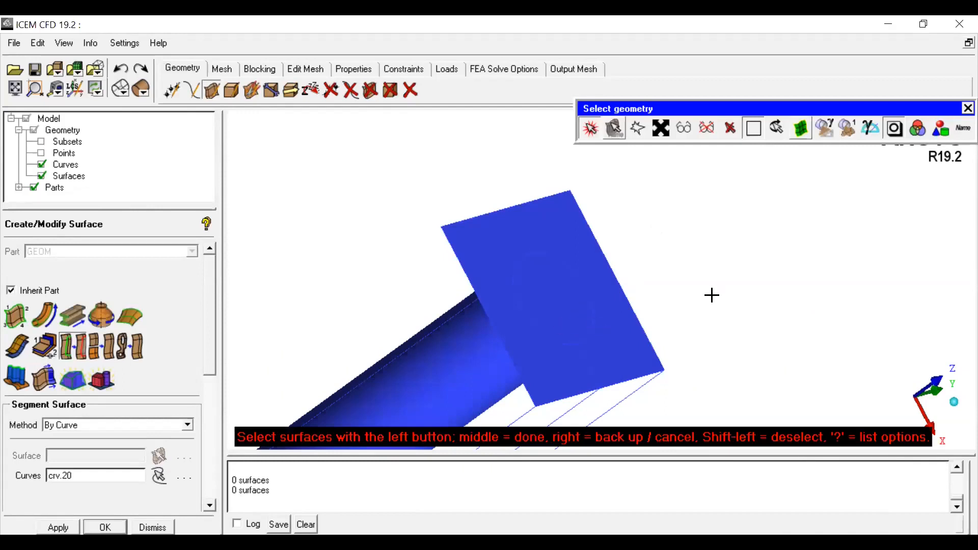
left_click(616, 338)
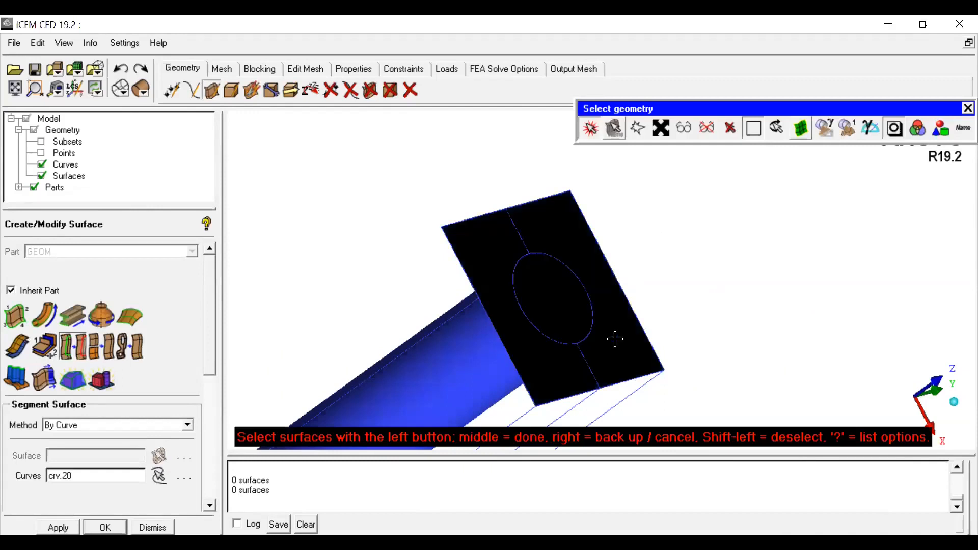
middle_click(721, 288)
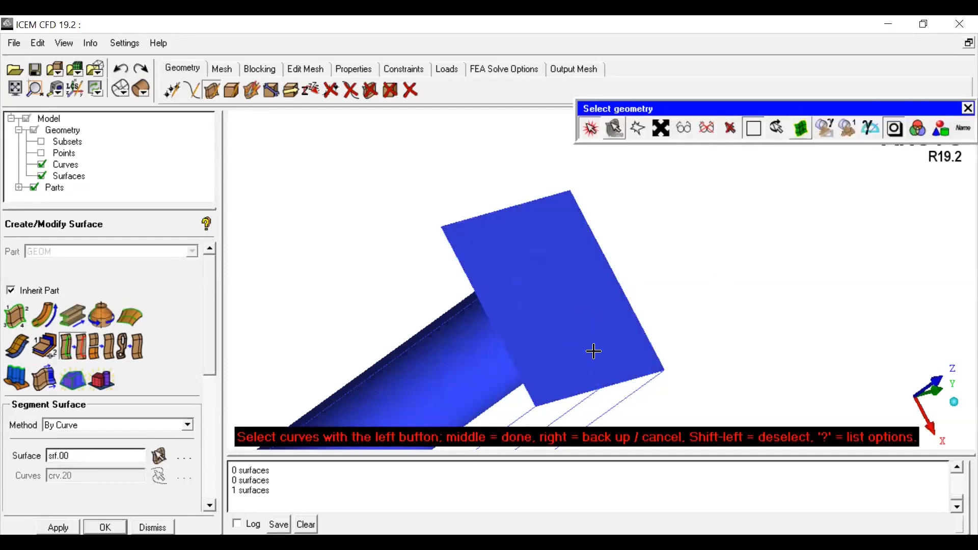
left_click(512, 220)
left_click(549, 257)
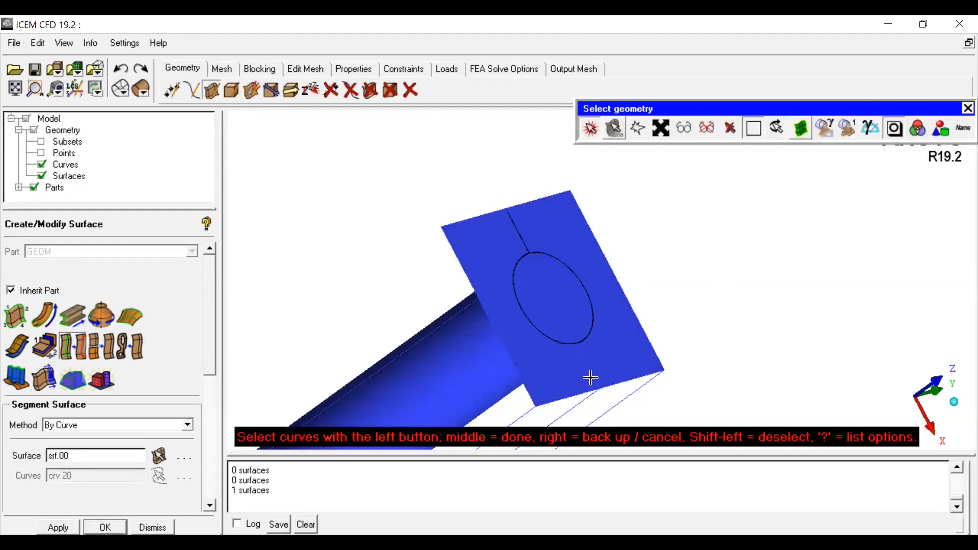
middle_click(675, 288)
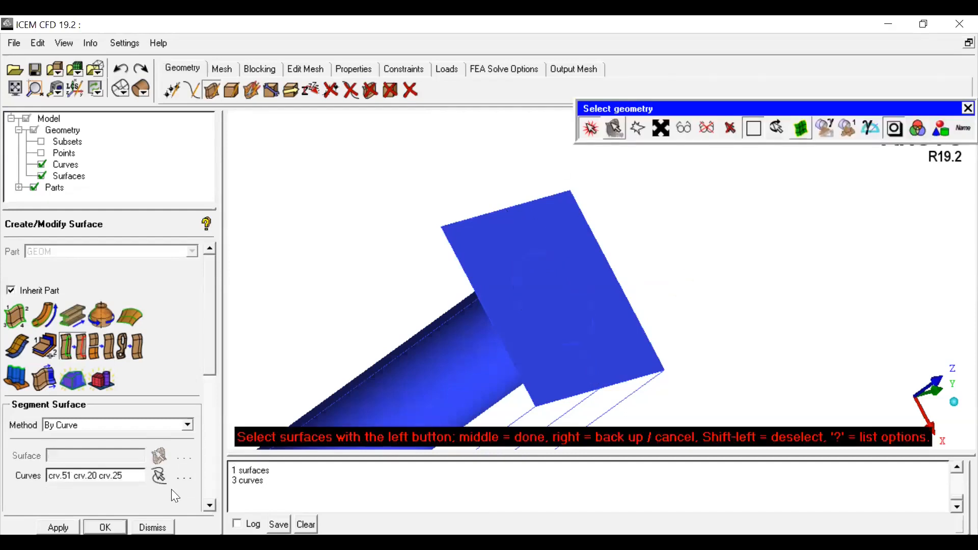
middle_click(323, 155)
left_click(371, 90)
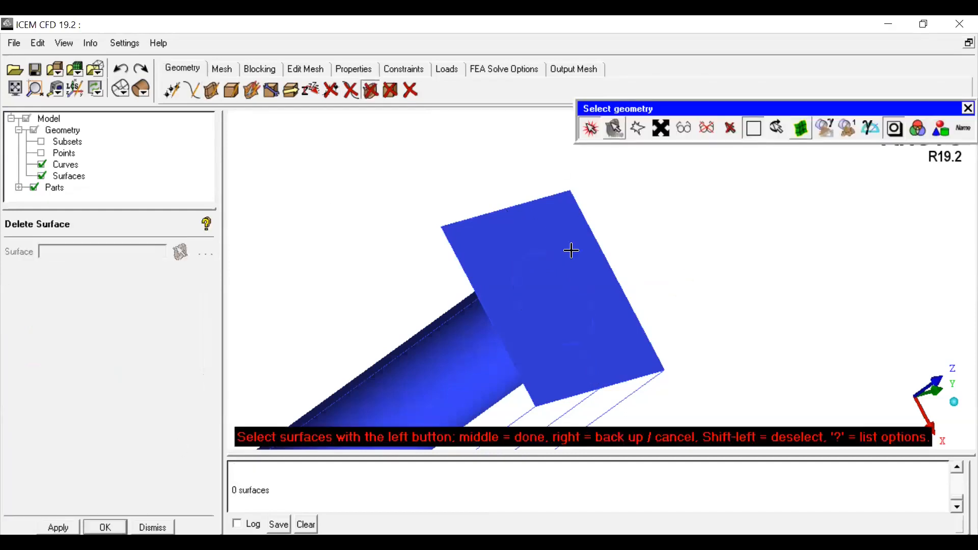
left_click(547, 296)
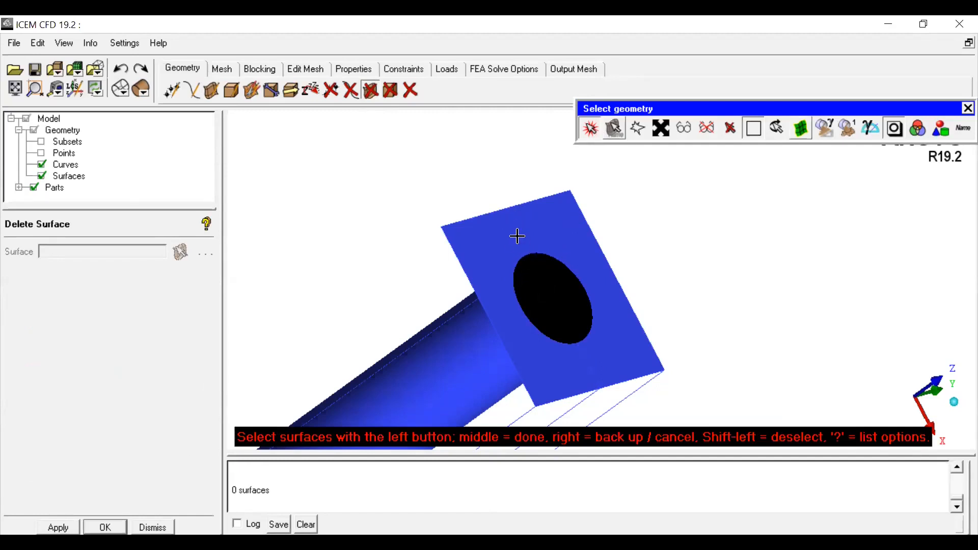
left_click(153, 528)
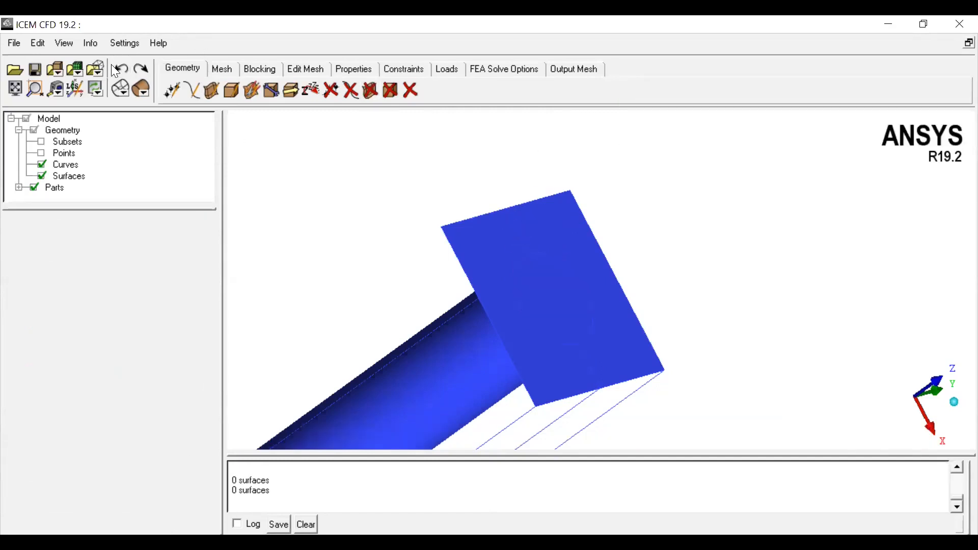
left_click(231, 92)
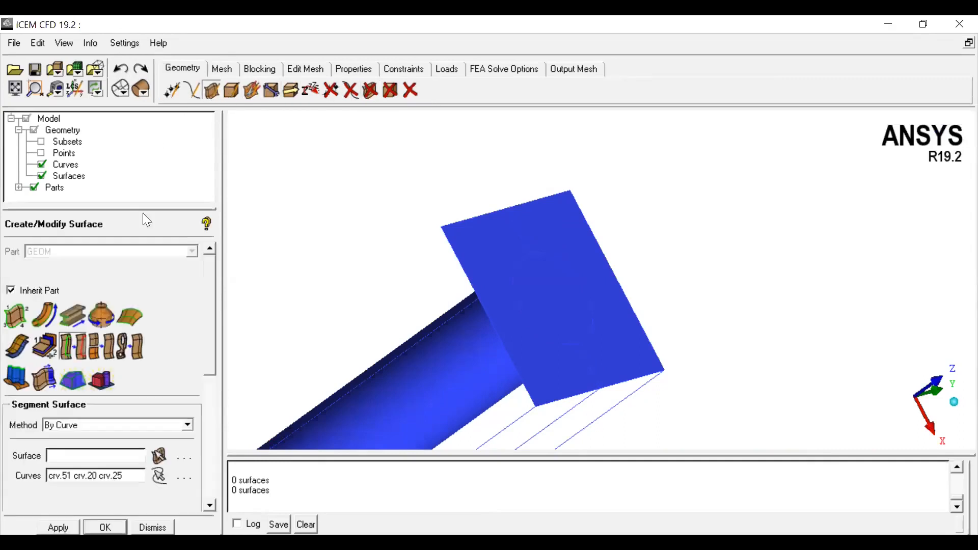
left_click(70, 353)
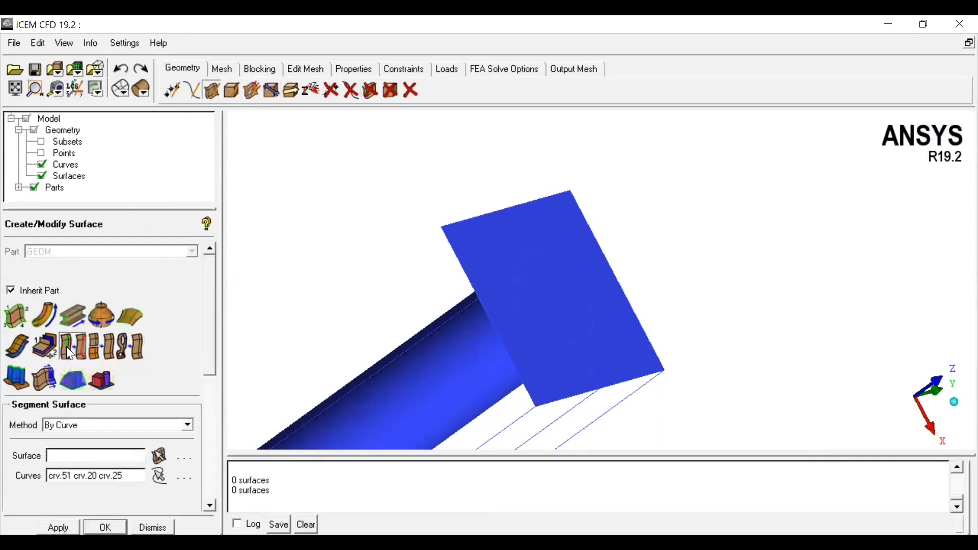
left_click(497, 255)
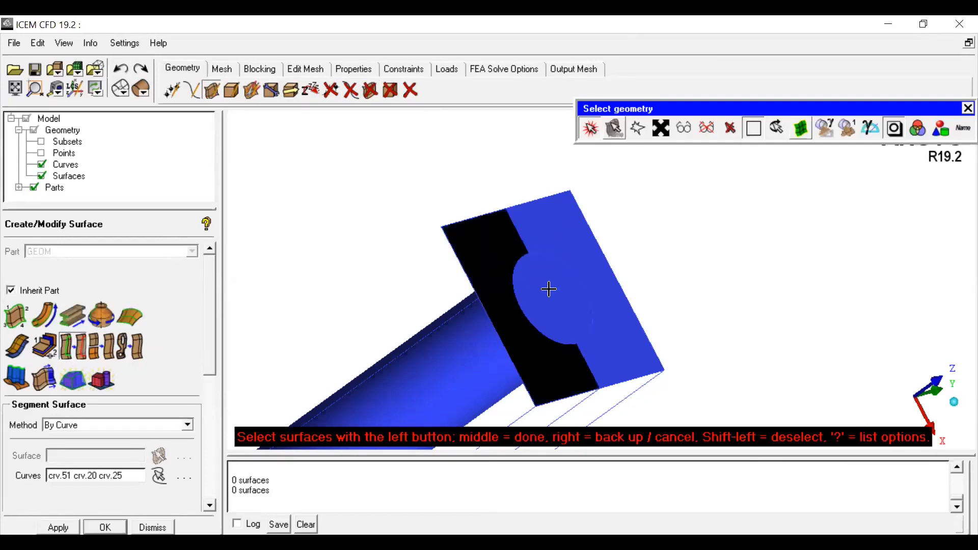
left_click(158, 527)
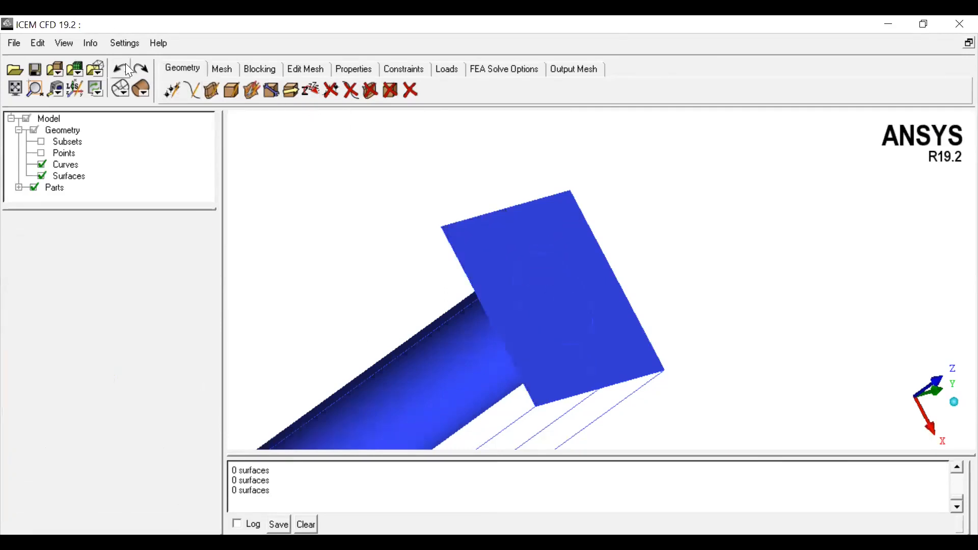
Step: Segment the end face surface again by the curves crv.51, crv.20 and crv.25
left_click(371, 89)
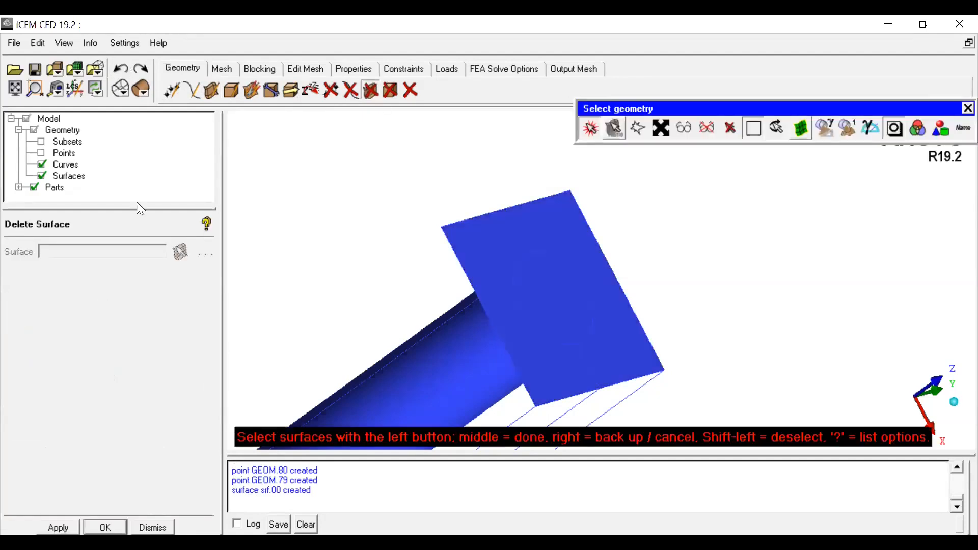
left_click(211, 91)
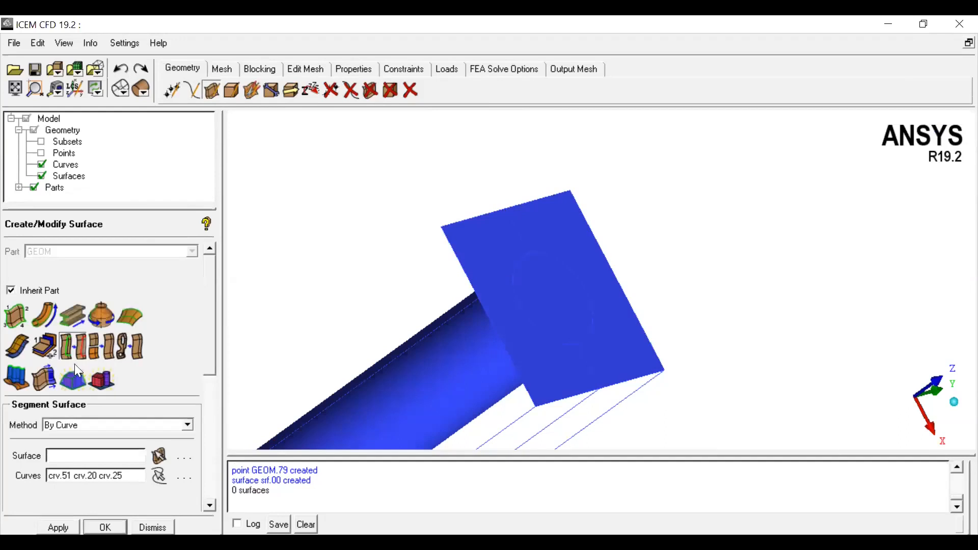
left_click(488, 271)
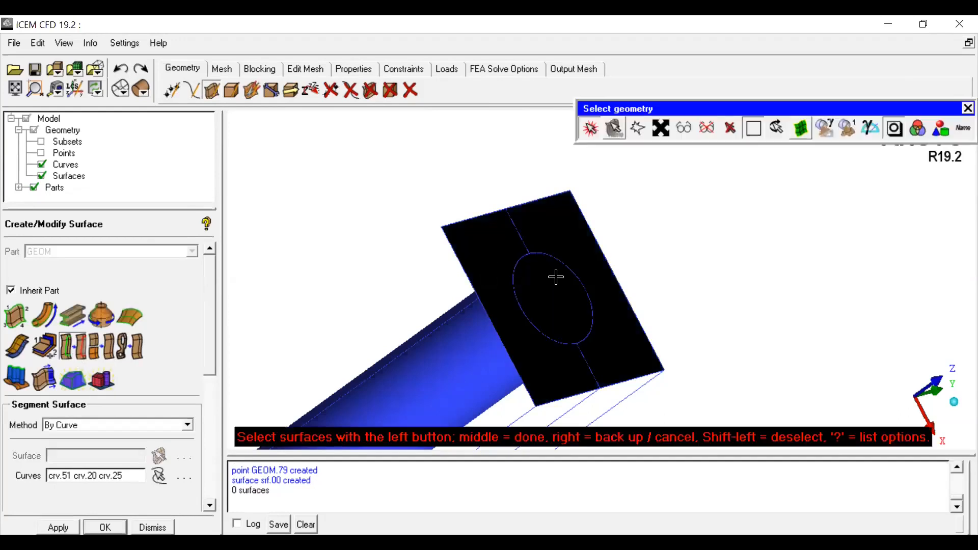
middle_click(731, 242)
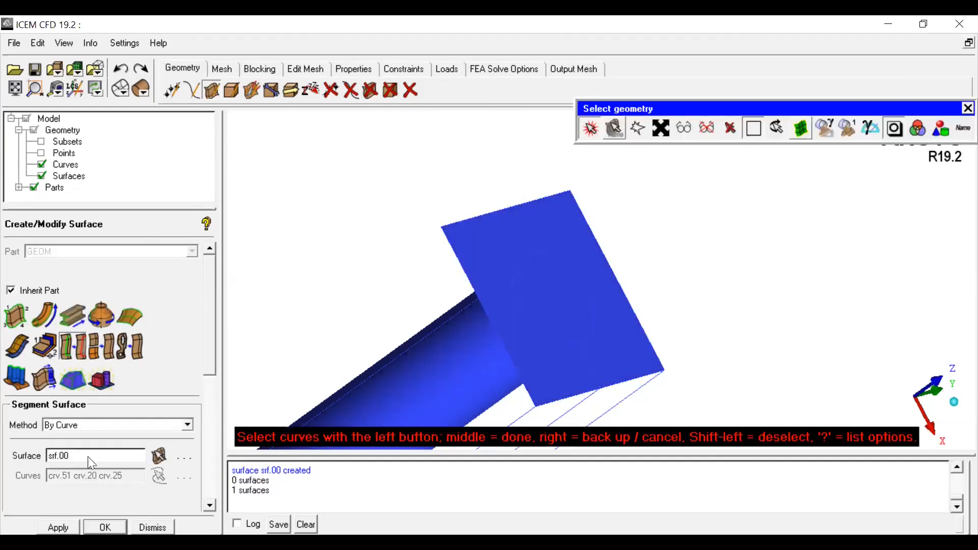
left_click(513, 220)
left_click(548, 253)
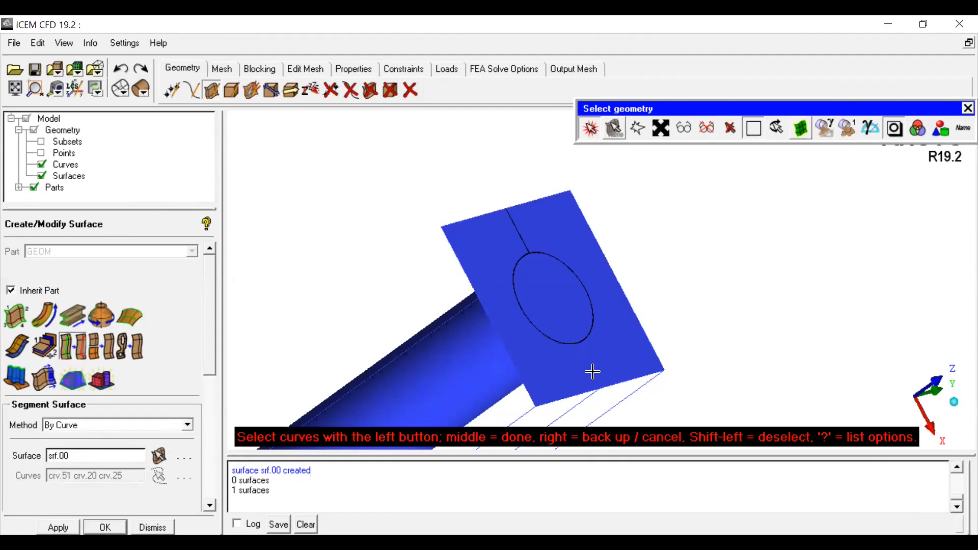
middle_click(727, 267)
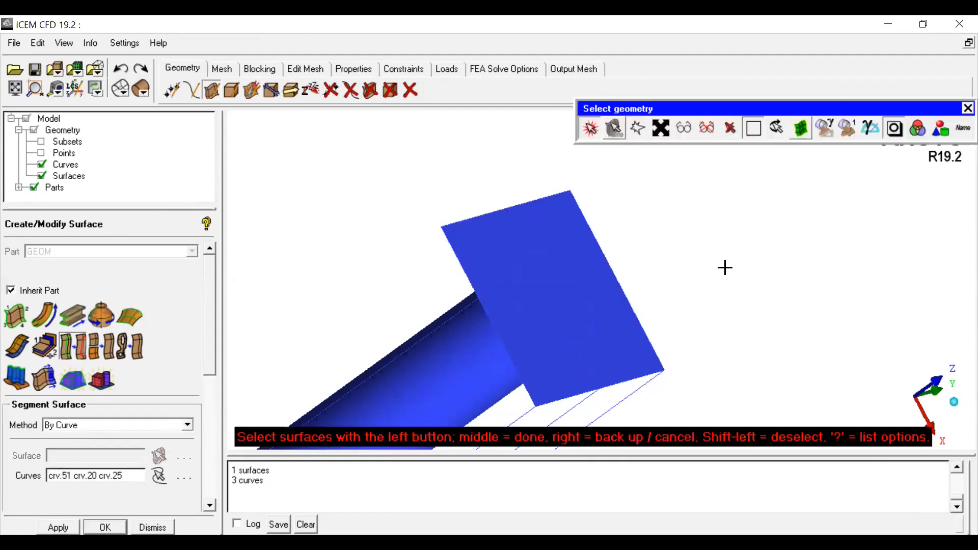
middle_click(727, 266)
Step: Delete the circular surface enclosed by the circle on the end face
left_click(371, 91)
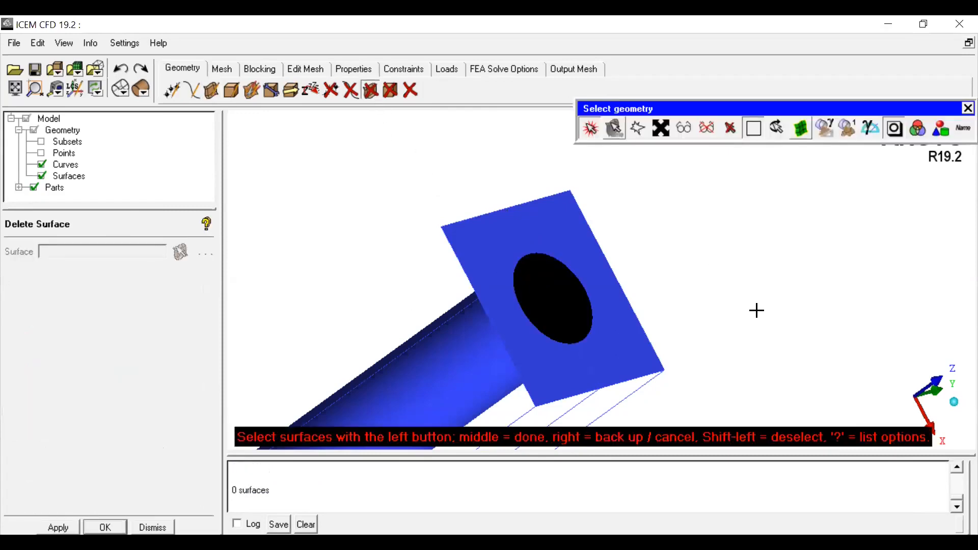
scroll(694, 311, "down", 2)
left_click(591, 128)
left_click_drag(586, 213, 542, 249)
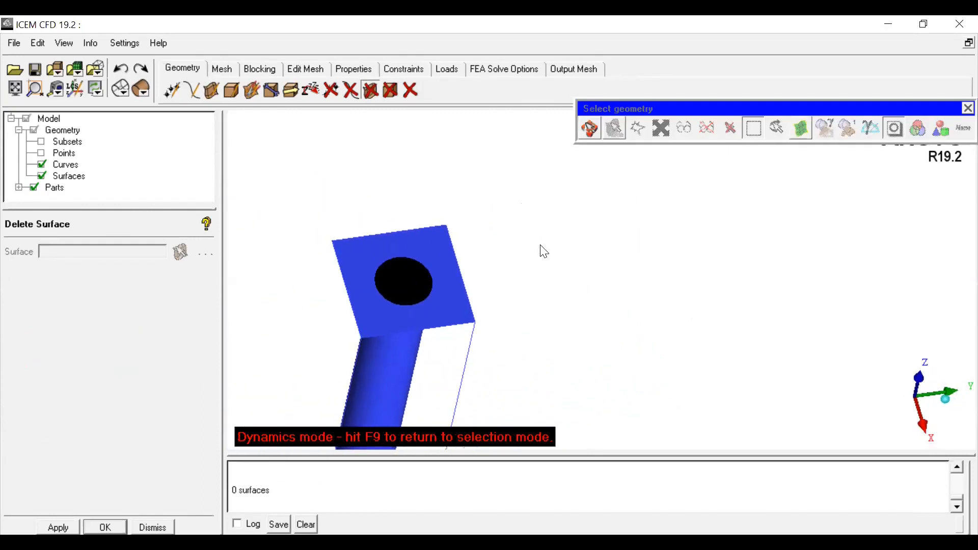
left_click(595, 131)
left_click(445, 279)
middle_click(598, 162)
Step: Hide the curves and display the surfaces in full detail to inspect the end face from the front
left_click(591, 130)
left_click_drag(594, 214, 740, 312)
left_click(41, 164)
scroll(542, 321, "down", 3)
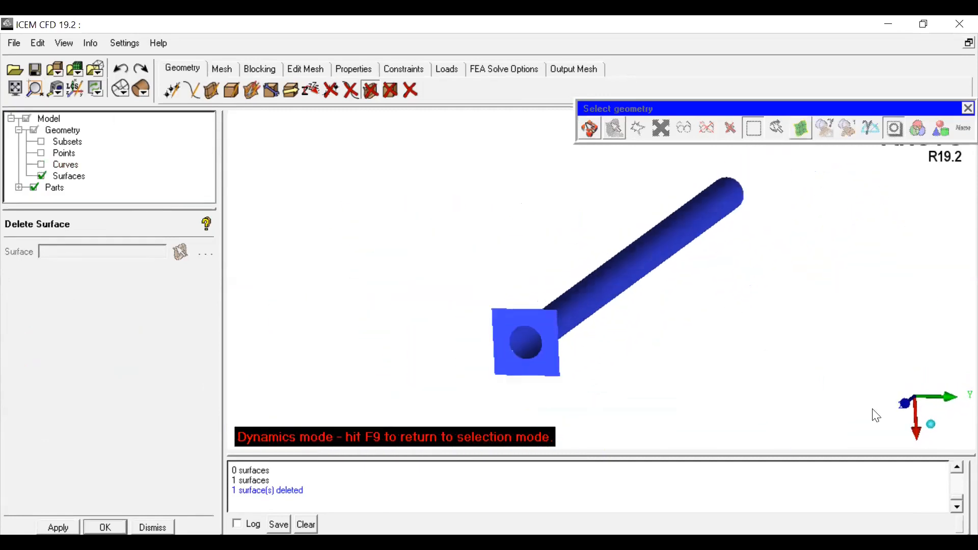
left_click(921, 401)
left_click_drag(894, 382, 800, 219)
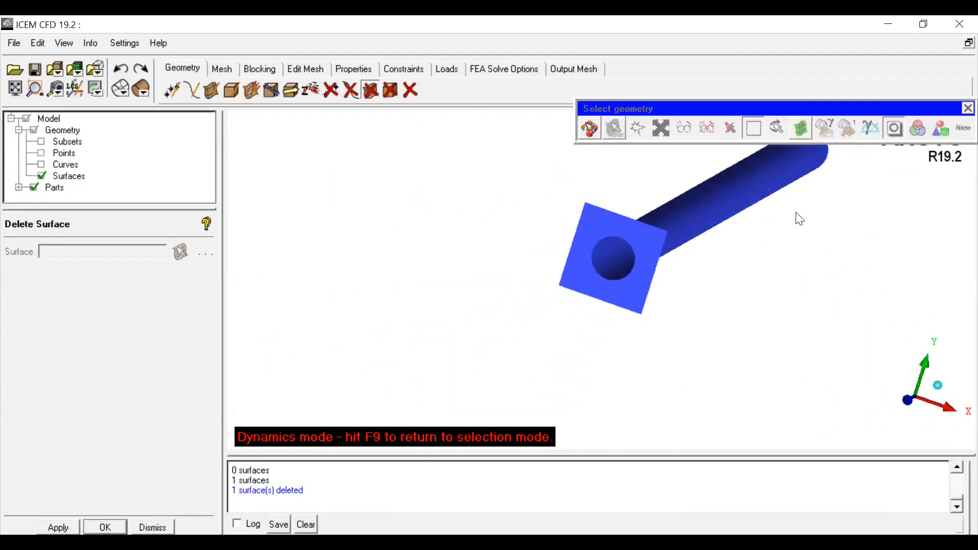
right_click(76, 177)
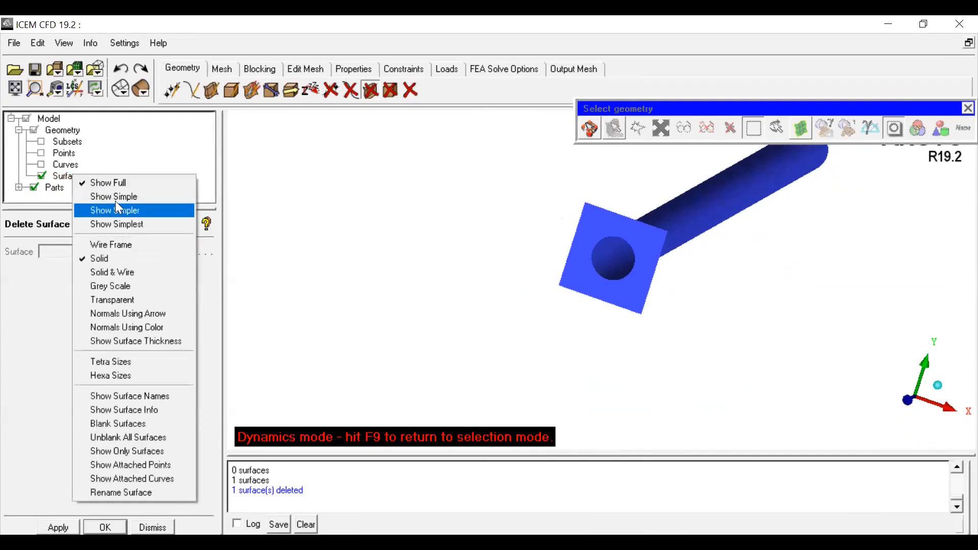
left_click(114, 182)
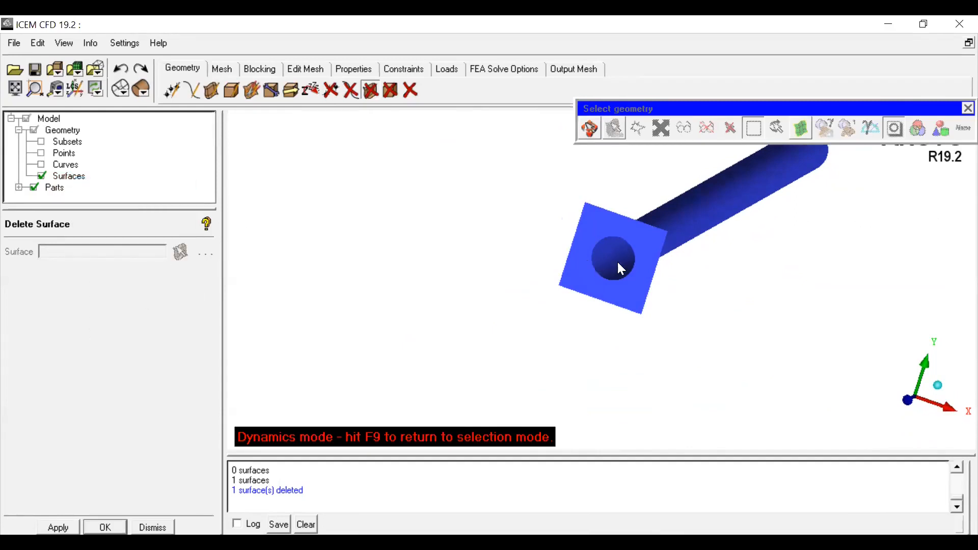
scroll(653, 247, "up", 5)
left_click_drag(652, 316, 390, 305)
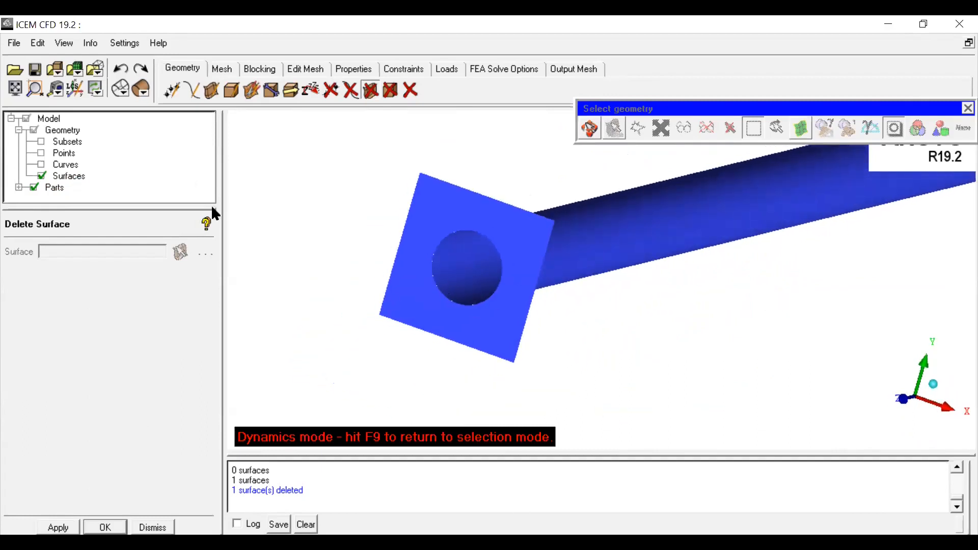
Step: Undo the deletion of the circular surface and leave the current mode
left_click(121, 69)
left_click_drag(571, 312, 573, 315)
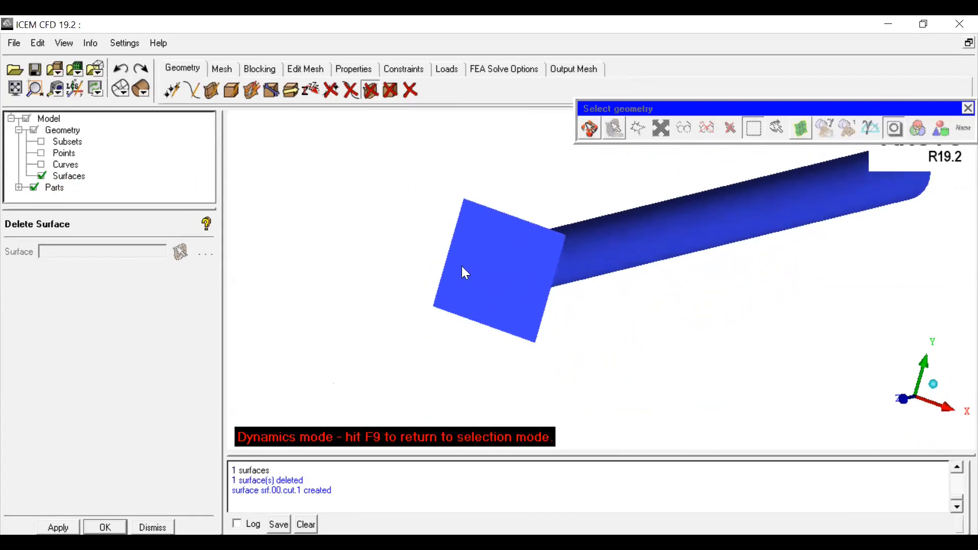
key("Escape")
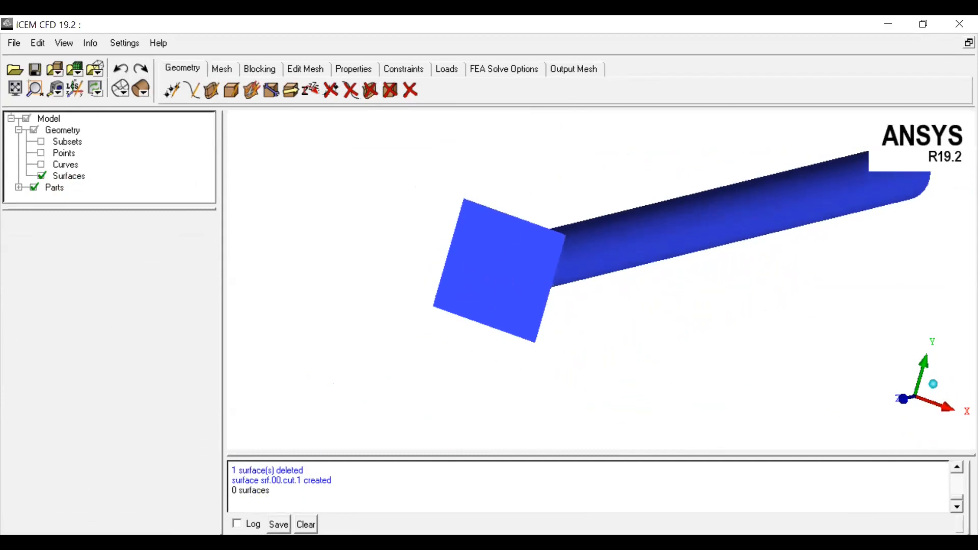
Step: Expand the Parts branch of the model tree
left_click_drag(623, 331, 582, 361)
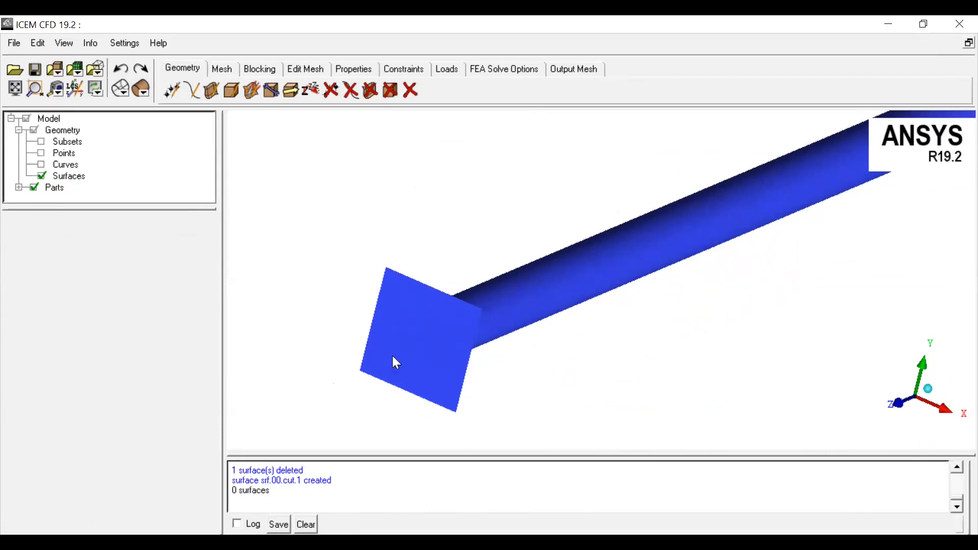
left_click_drag(475, 337, 654, 330)
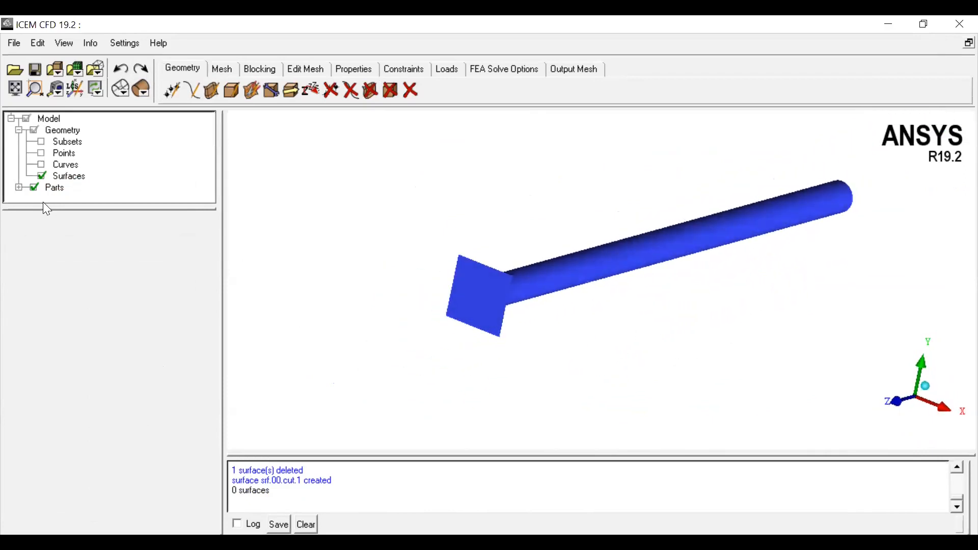
left_click_drag(50, 207, 37, 333)
left_click(19, 188)
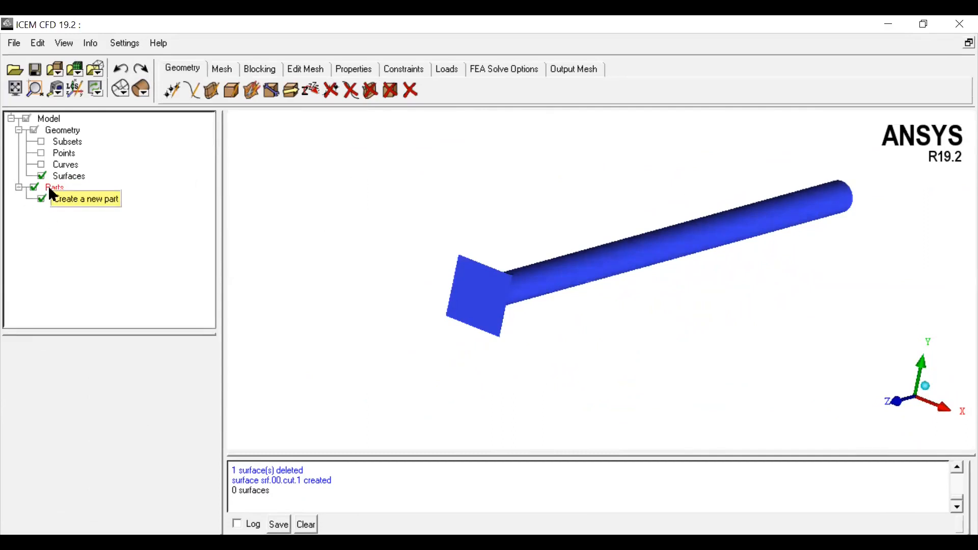
Step: Create a new part named pipe-inlet from the circular surface on the end face
right_click(50, 188)
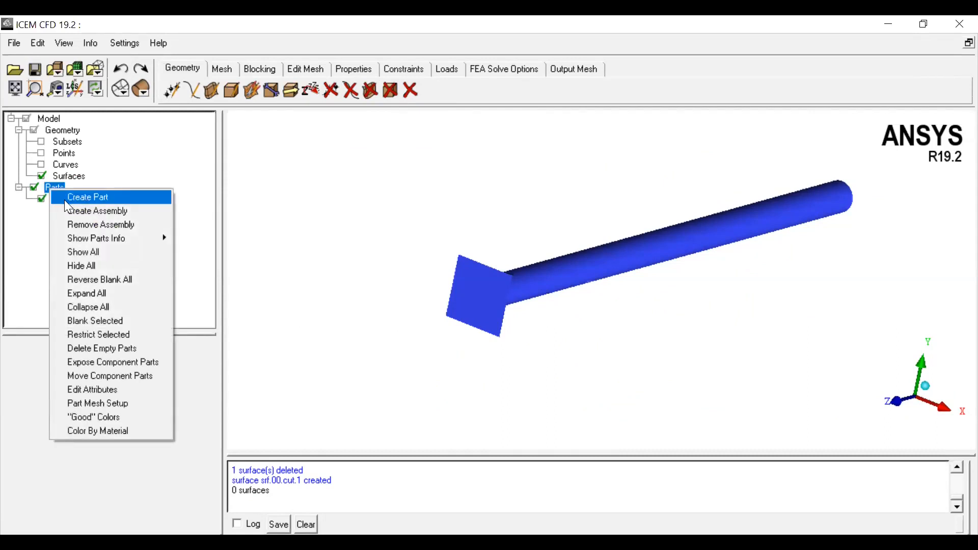
left_click(65, 202)
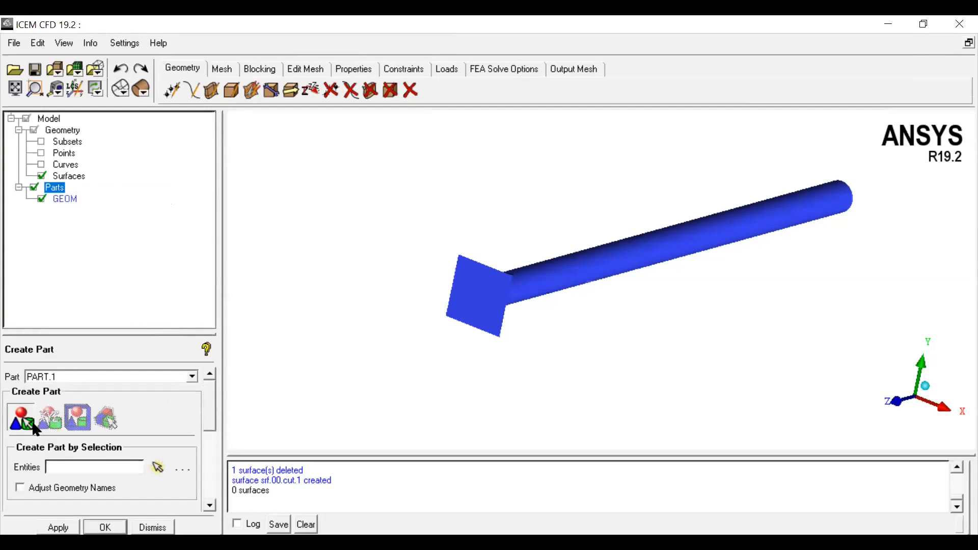
left_click_drag(70, 376, 8, 357)
type("c")
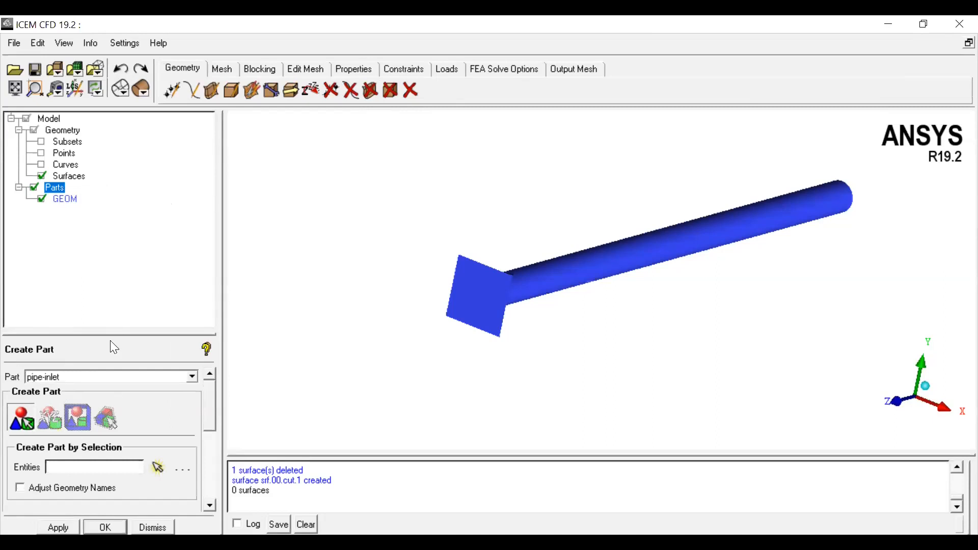
left_click_drag(112, 333, 118, 228)
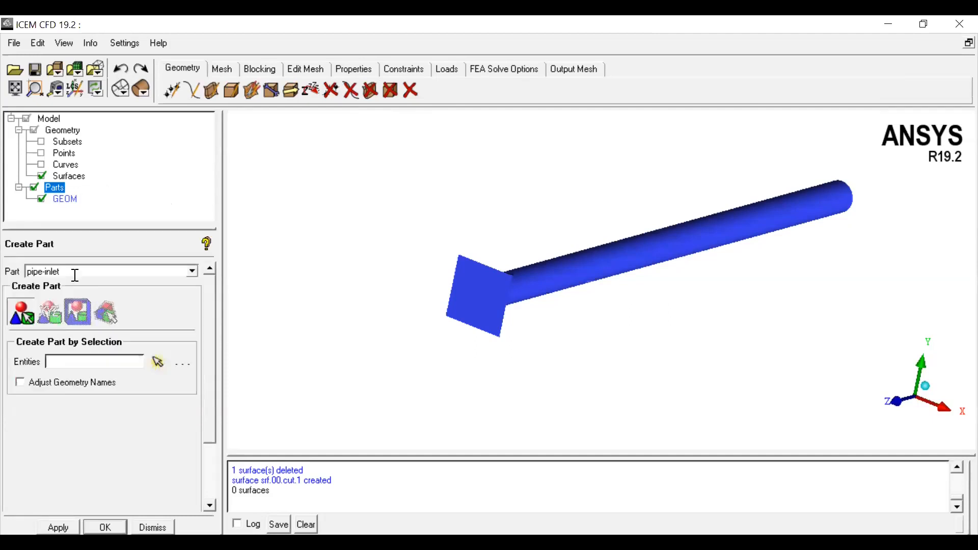
left_click(21, 314)
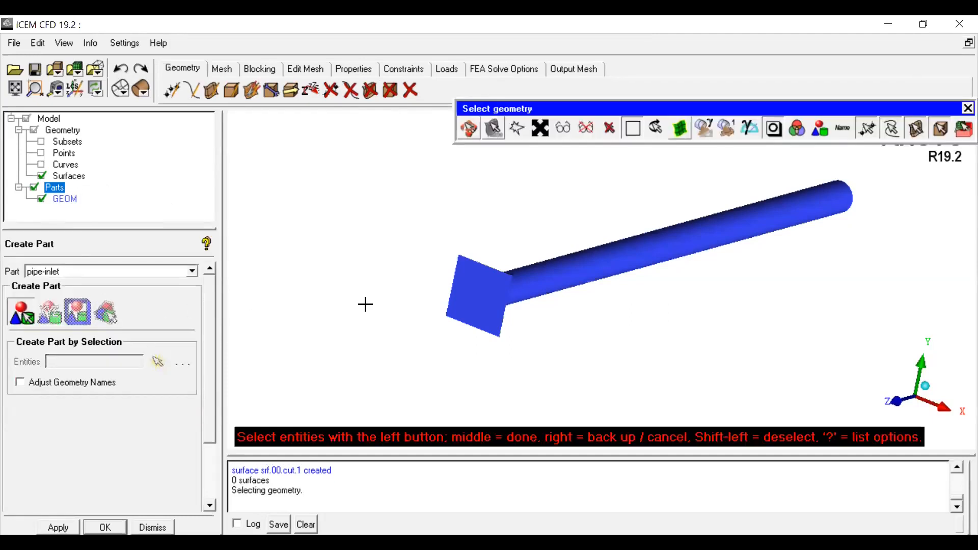
left_click(480, 295)
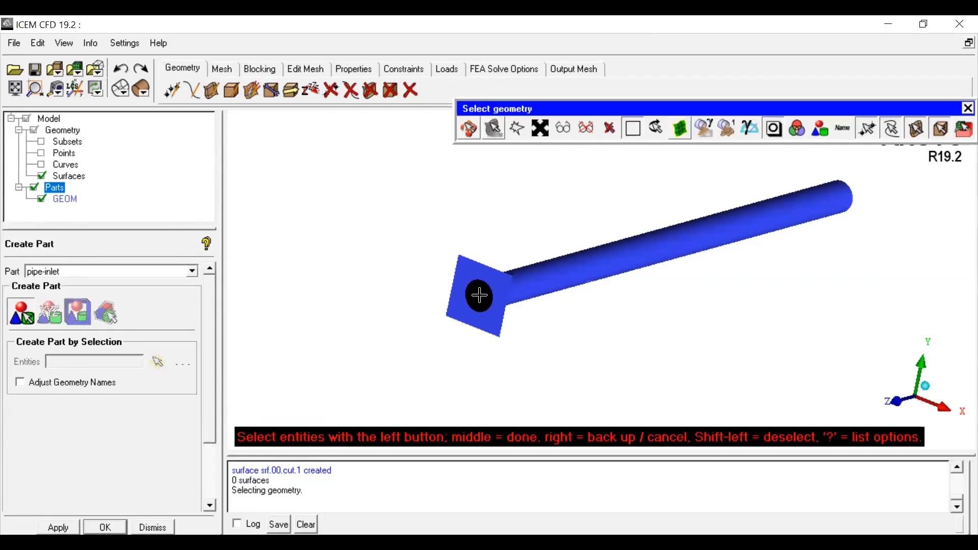
middle_click(408, 346)
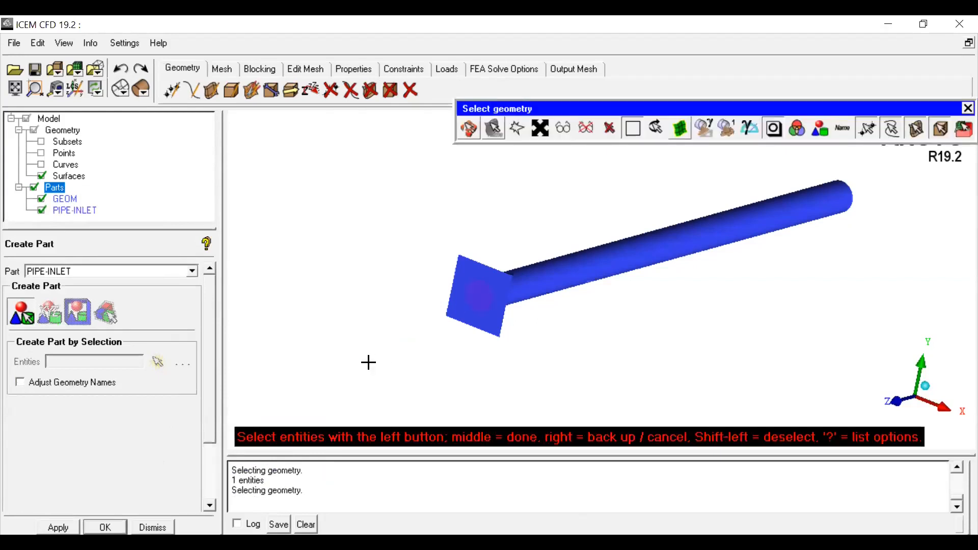
Step: Change the PIPE-INLET part's colour to red and close the Create Part panel
right_click(73, 212)
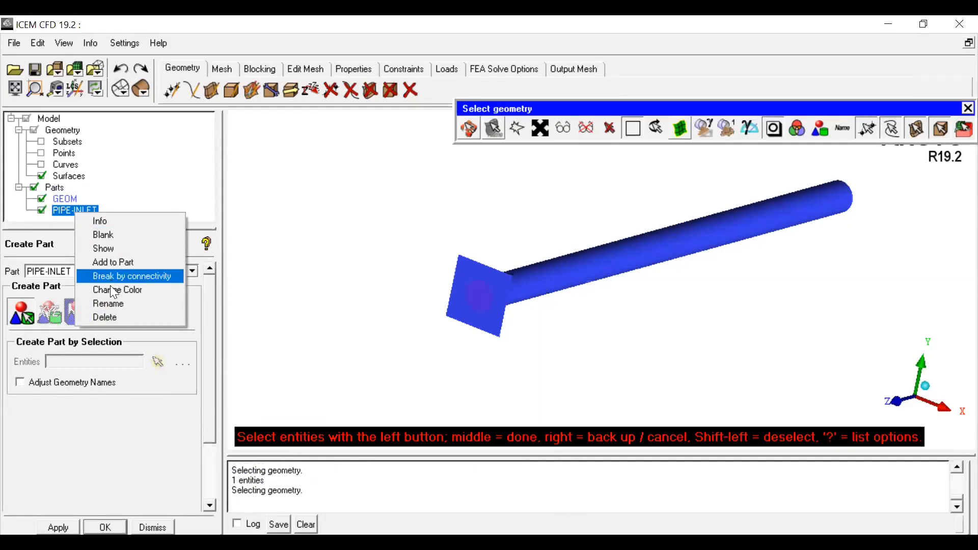
left_click(113, 288)
left_click(403, 243)
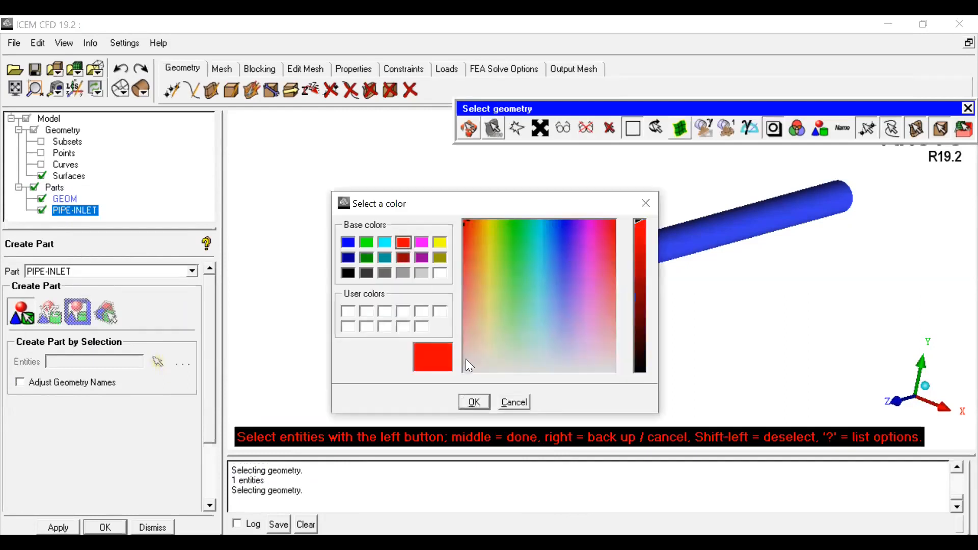
left_click(474, 406)
left_click(153, 527)
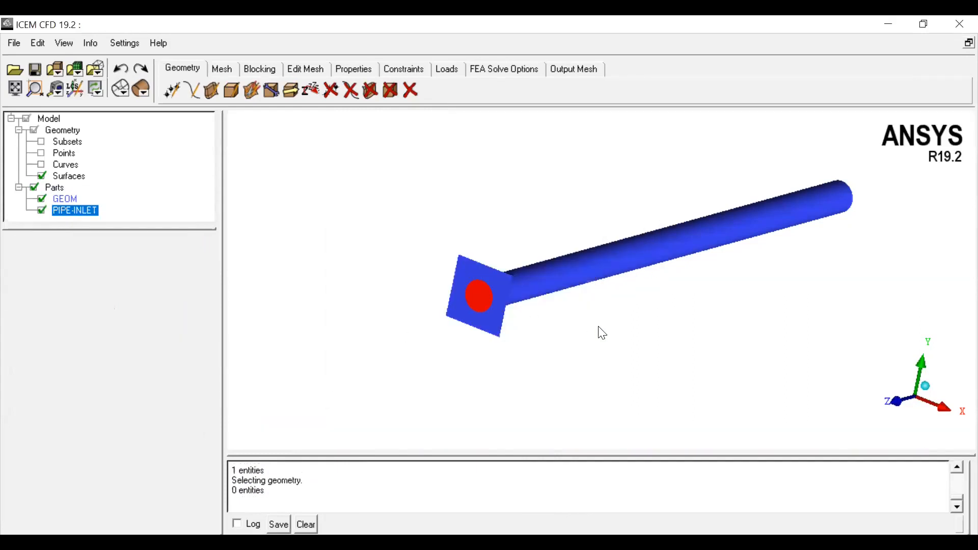
Step: Rotate and zoom around the pipe to inspect the red inlet surface on the end face
left_click(925, 387)
middle_click_drag(663, 321, 818, 191)
scroll(545, 324, "up", 3)
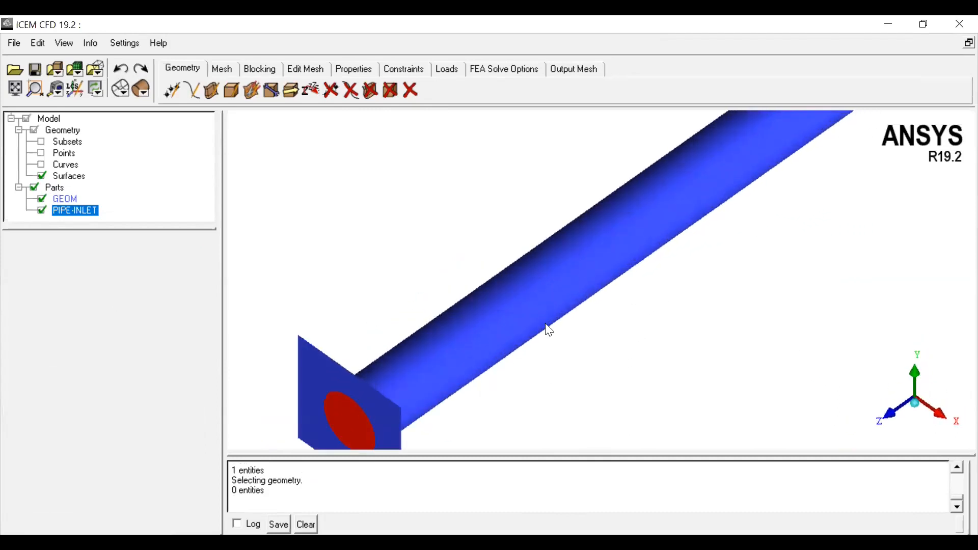
middle_click_drag(545, 324, 678, 225)
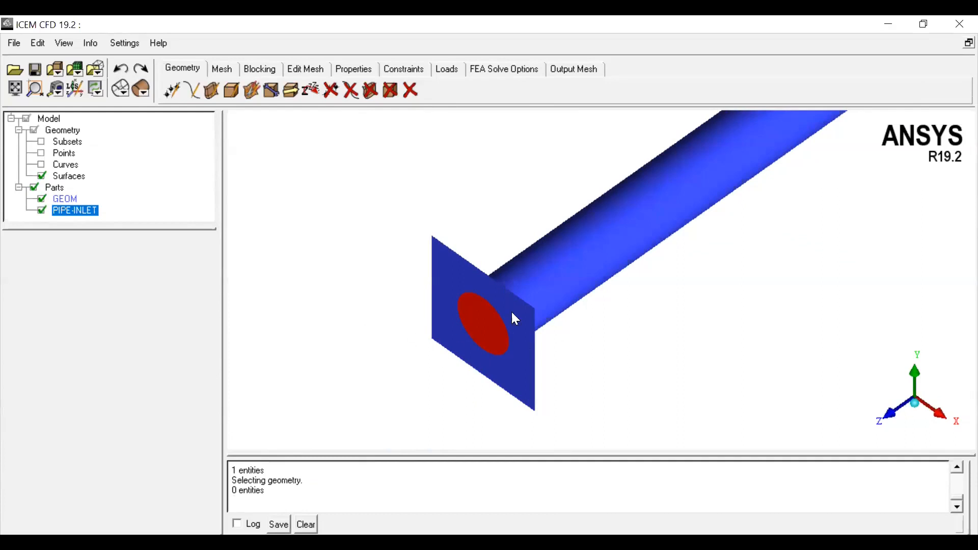
scroll(616, 289, "down", 3)
middle_click_drag(831, 211, 541, 295)
mouse_move(808, 165)
middle_mouse_down()
mouse_move(732, 247)
mouse_move(639, 279)
middle_mouse_up()
middle_click_drag(688, 246, 641, 301)
left_click_drag(645, 305, 553, 224)
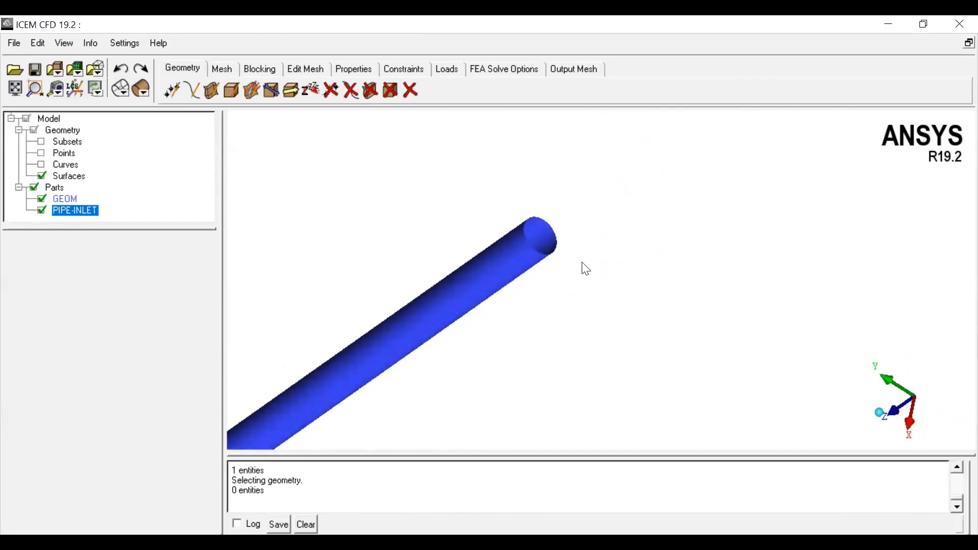
left_click(883, 419)
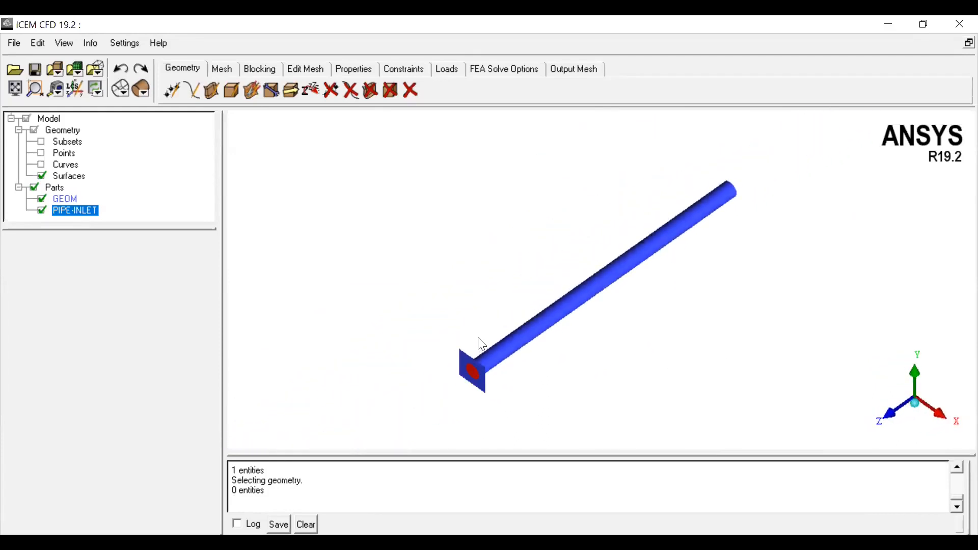
scroll(475, 356, "up", 2)
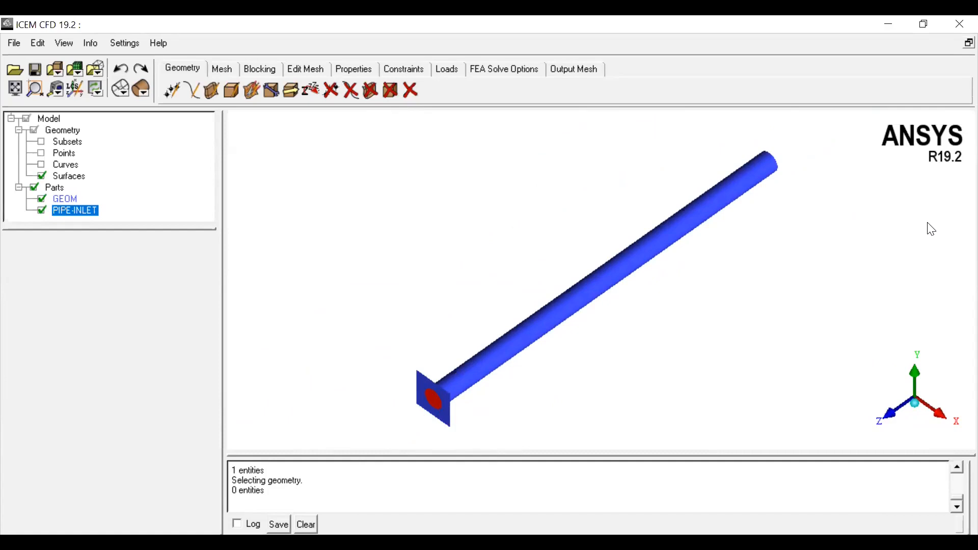
Step: Open the surface creation tools and display points, curves and surfaces together to inspect the end face
left_click(211, 90)
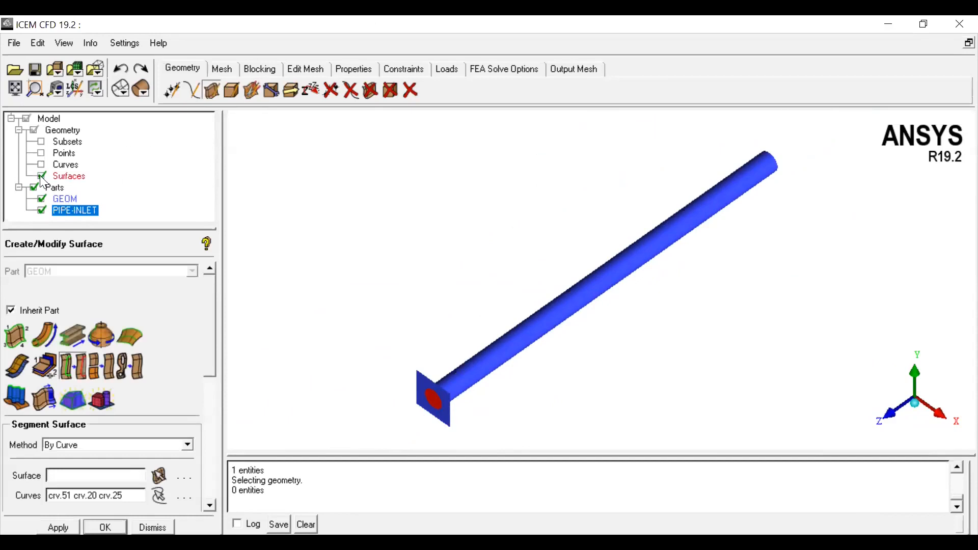
left_click(41, 177)
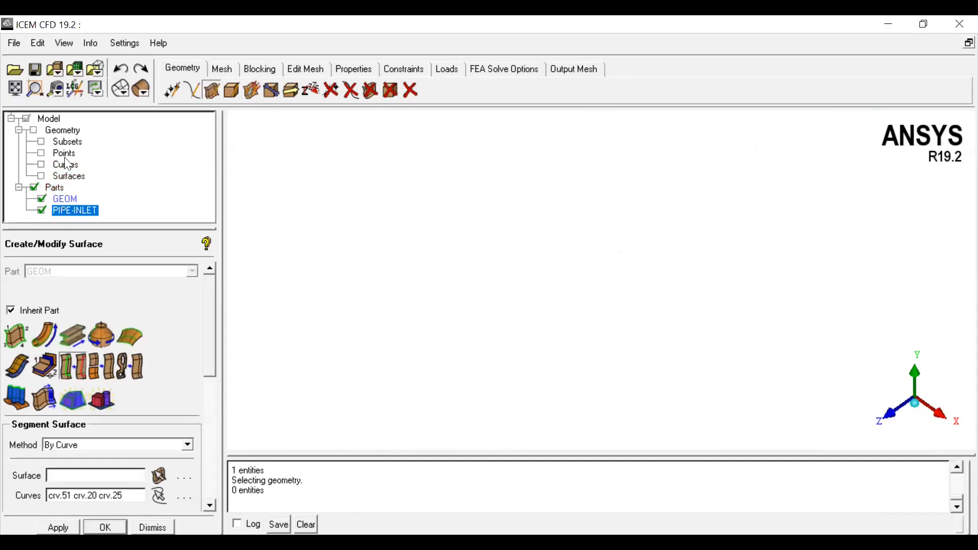
left_click(41, 165)
left_click(42, 153)
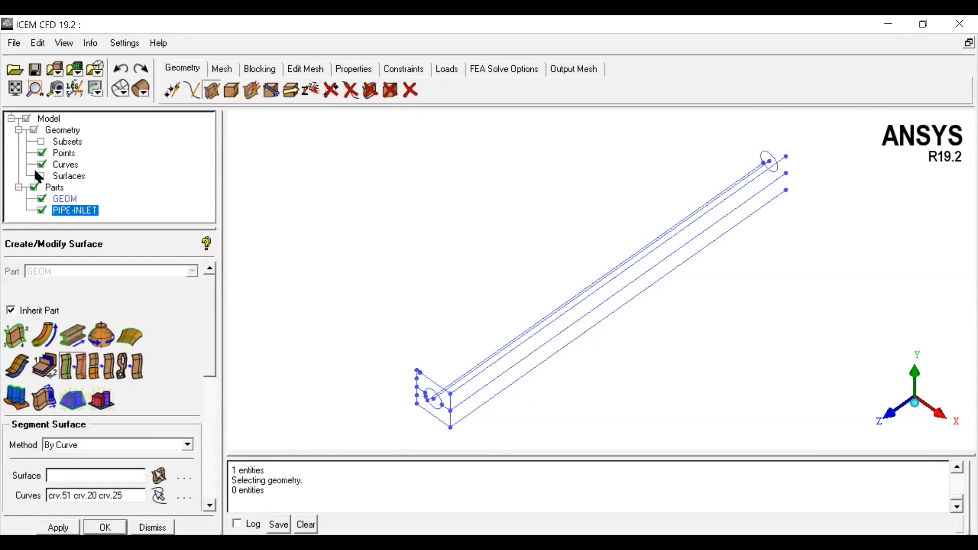
left_click(41, 176)
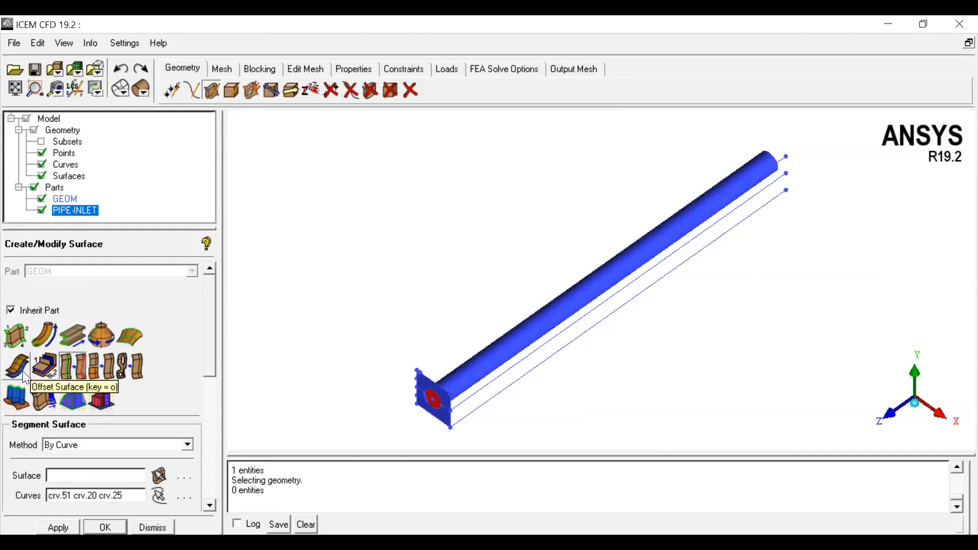
scroll(456, 396, "up", 3)
middle_click_drag(456, 396, 531, 286)
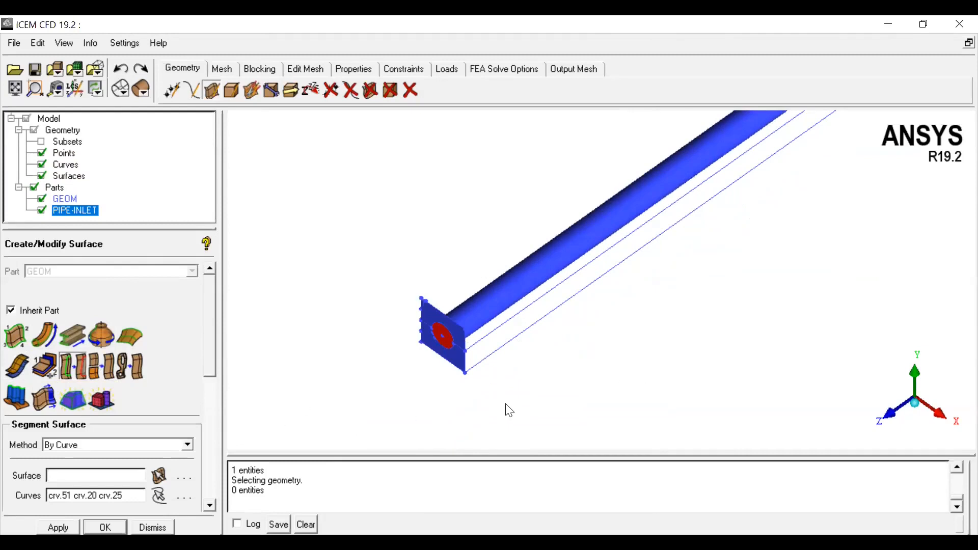
Step: Start the Offset Surface tool and hide the points and curves again
left_click(16, 365)
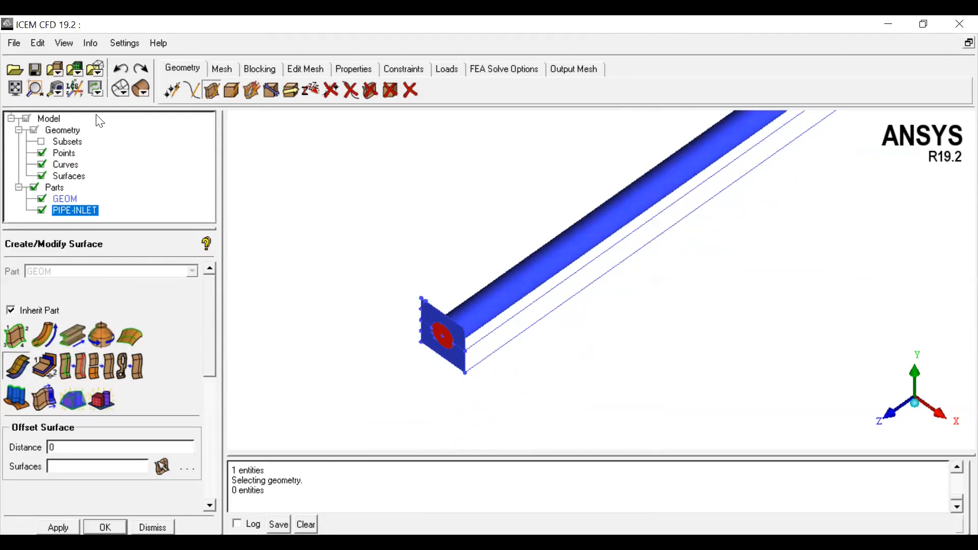
left_click(41, 153)
left_click(42, 165)
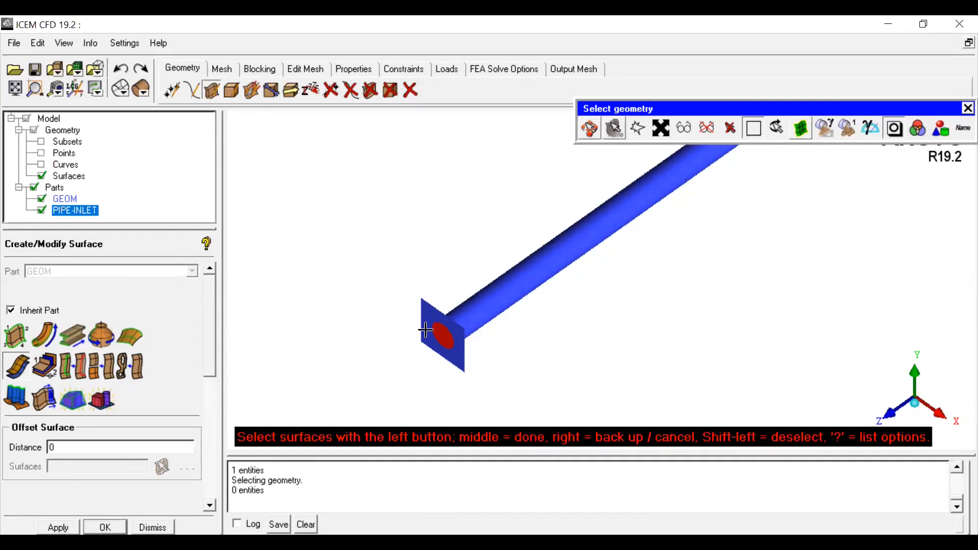
left_click(590, 129)
middle_click_drag(559, 326, 508, 358)
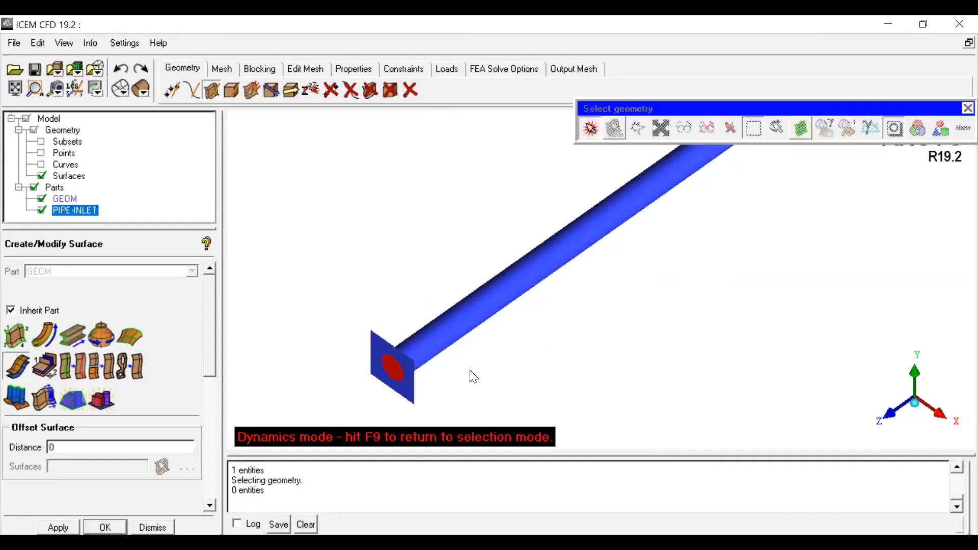
left_click(589, 131)
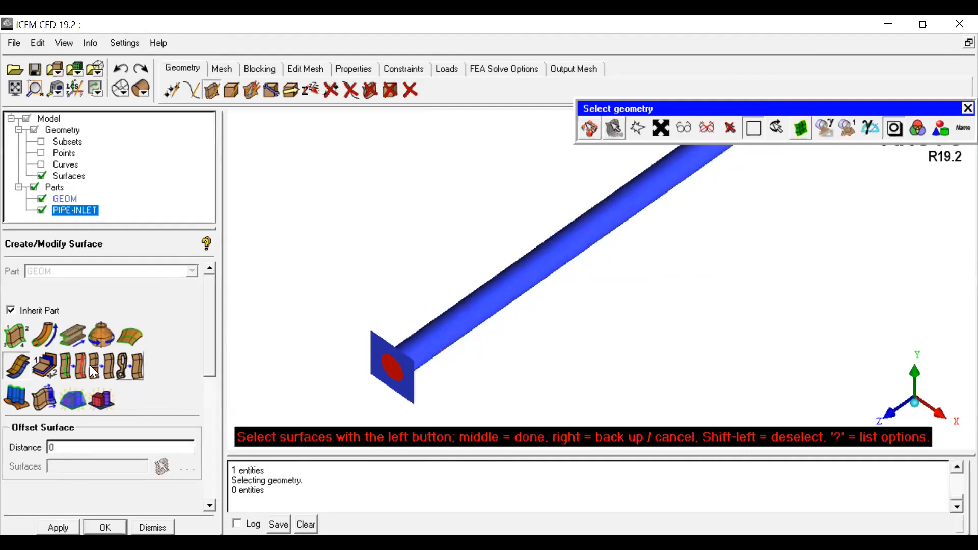
Step: Offset the square end-face surface by a distance of 2, then undo the offset
left_click(18, 373)
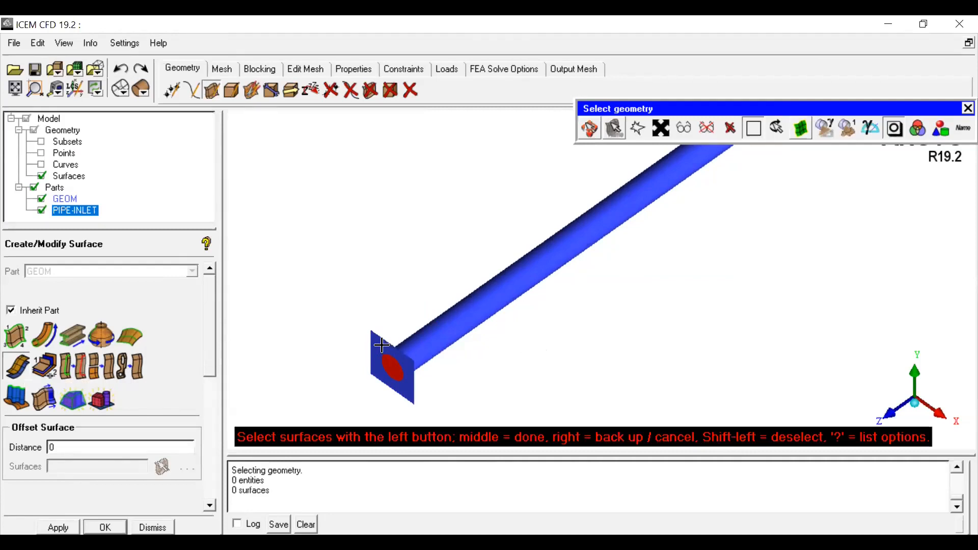
left_click(383, 345)
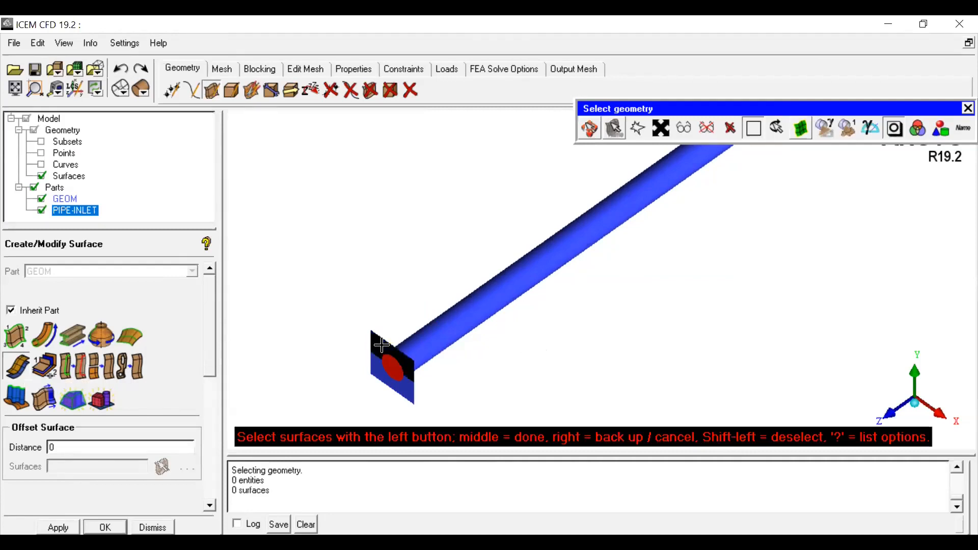
left_click(397, 388)
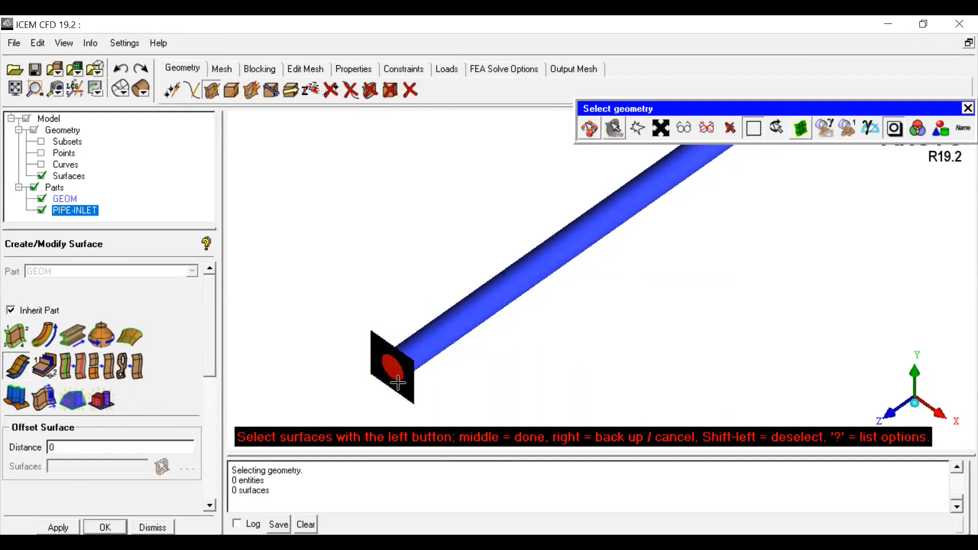
right_click(398, 384)
double_click(67, 446)
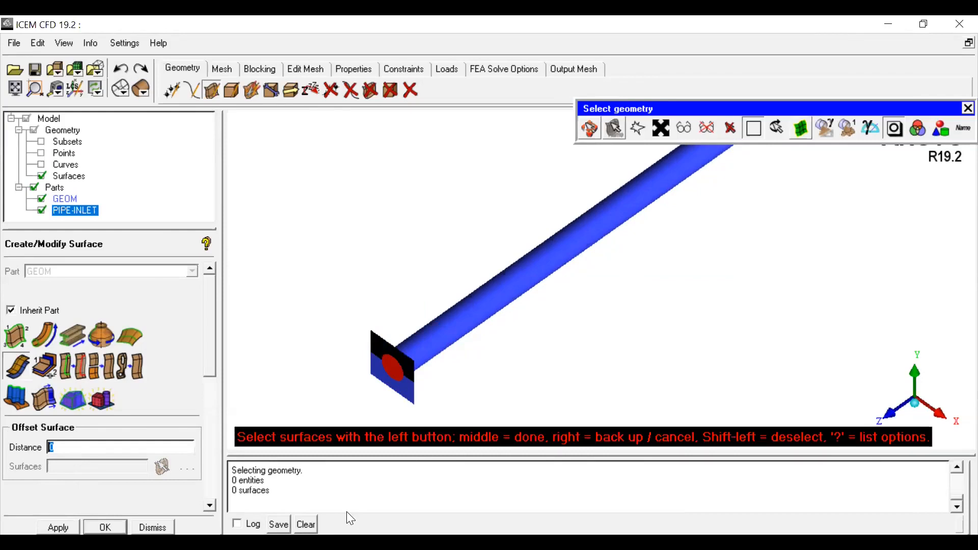
type("2")
left_click(316, 270)
middle_click(316, 270)
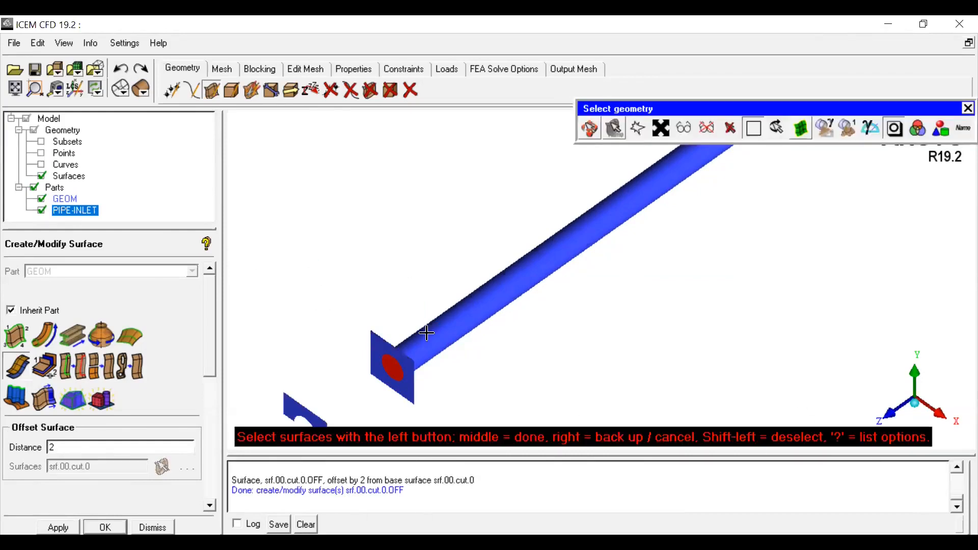
scroll(426, 341, "down", 3)
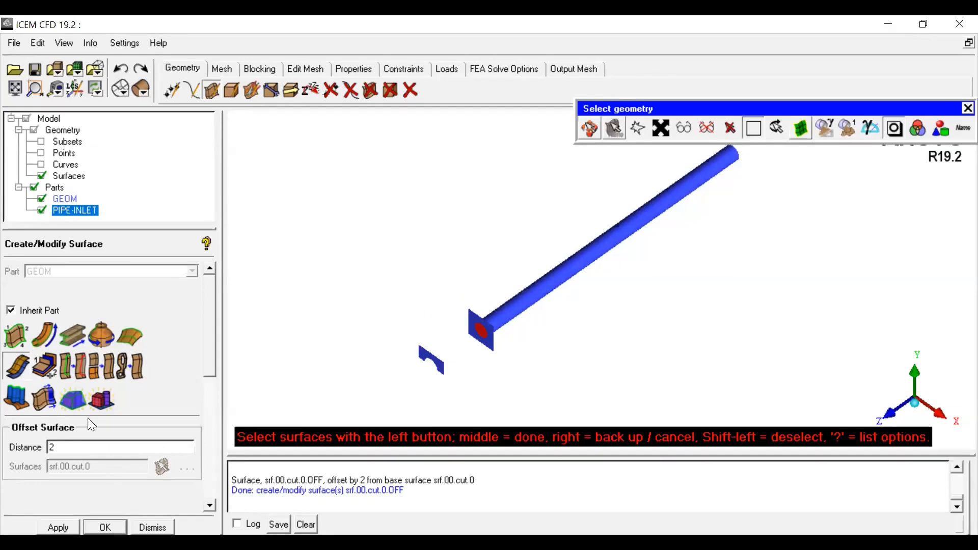
left_click(122, 71)
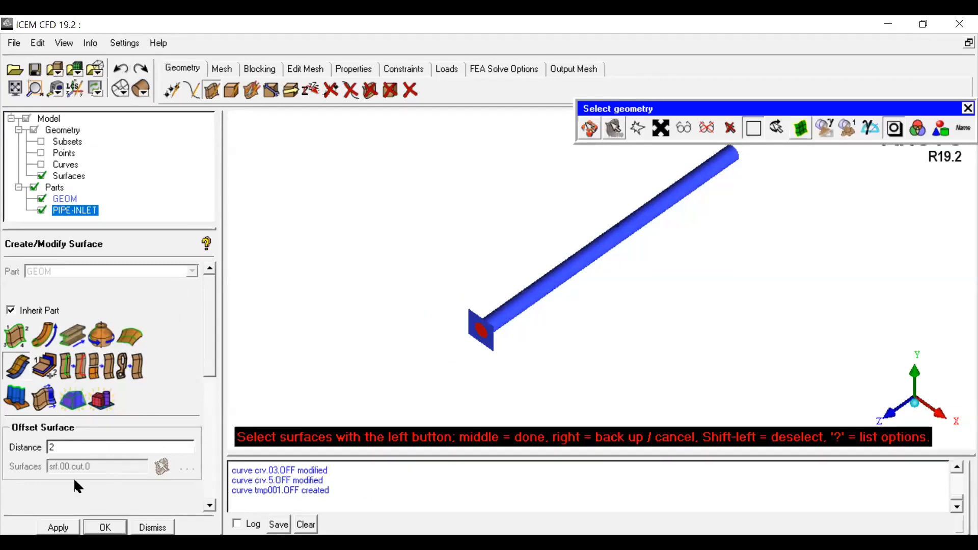
Step: Offset the square end-face surface by a distance of -2 so the copy lies along the pipe
middle_click(337, 287)
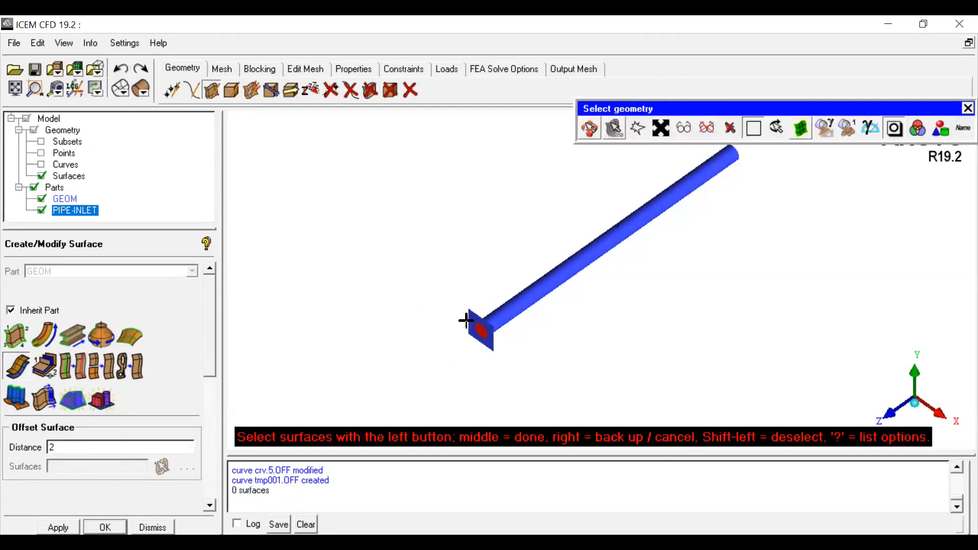
scroll(465, 326, "up", 5)
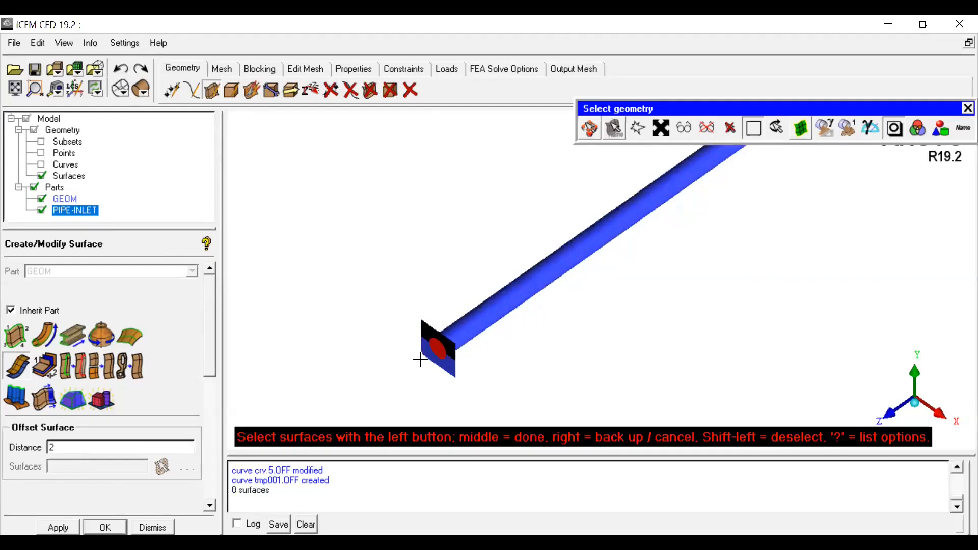
left_click(596, 133)
scroll(493, 280, "up", 4)
middle_click_drag(439, 351, 701, 182)
scroll(609, 289, "up", 5)
middle_click_drag(606, 287, 696, 289)
scroll(696, 289, "down", 5)
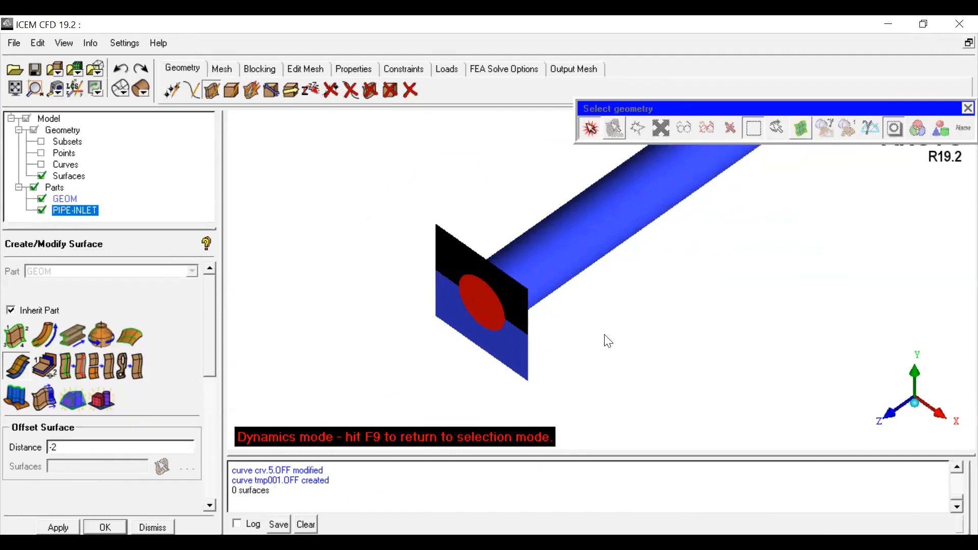
left_click(589, 129)
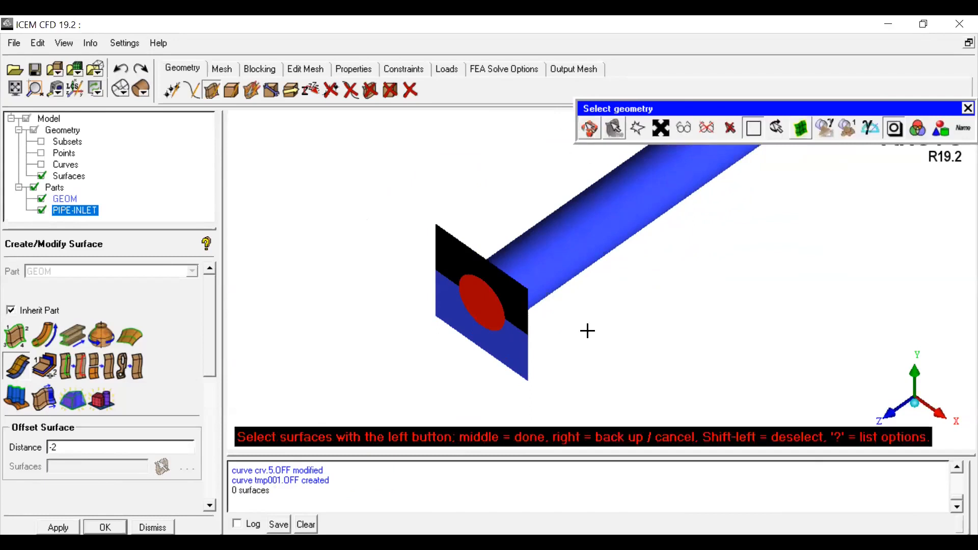
middle_click(579, 324)
scroll(579, 324, "down", 3)
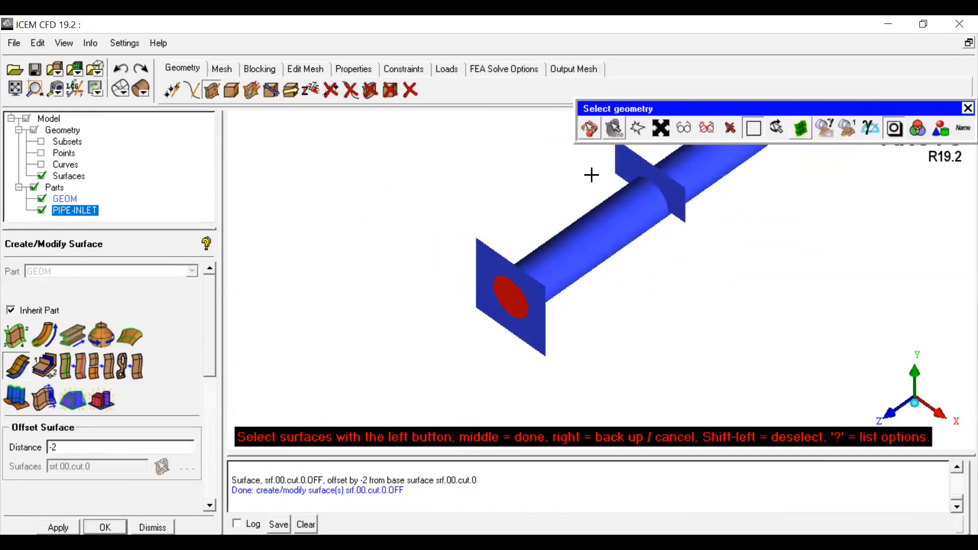
left_click(590, 131)
left_click_drag(627, 244, 650, 273)
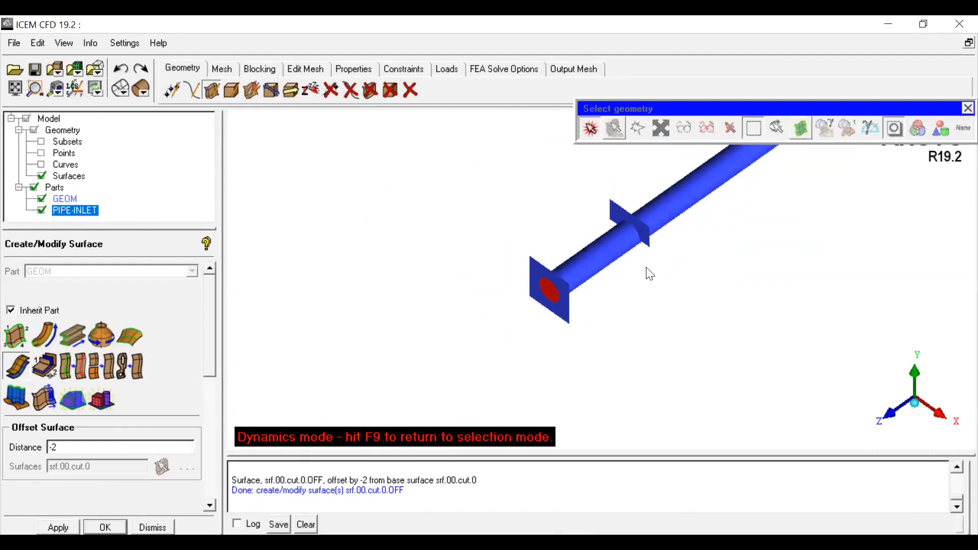
Step: Offset the square end-face surface by a distance of -8 to place a second copy further along the pipe
middle_click_drag(636, 278, 396, 370)
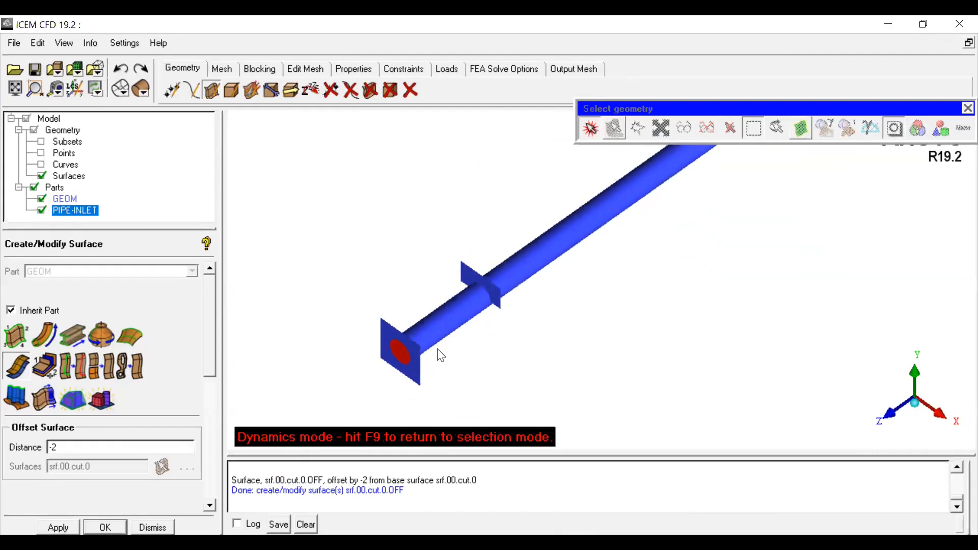
left_click_drag(523, 330, 590, 304)
scroll(590, 304, "down", 2)
triple_click(75, 442)
type("-8")
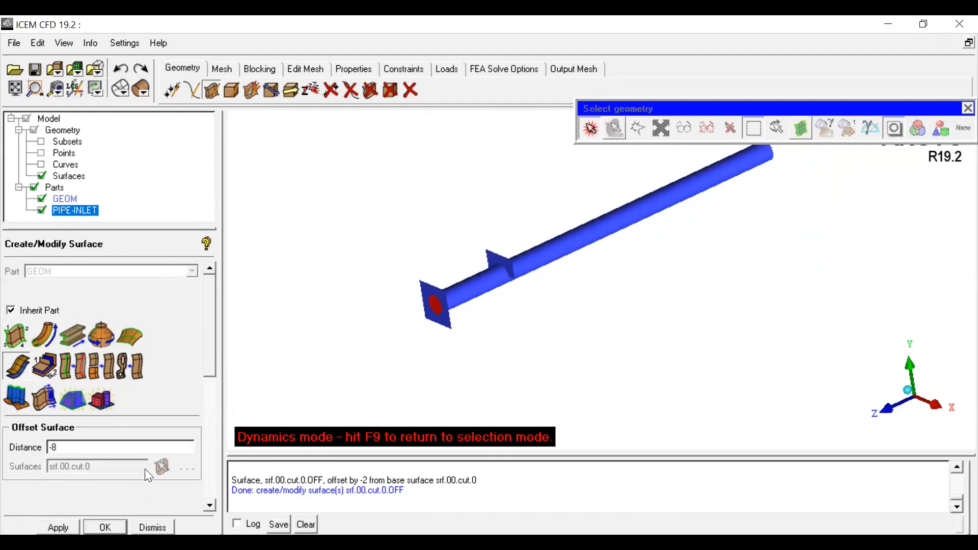
left_click(590, 129)
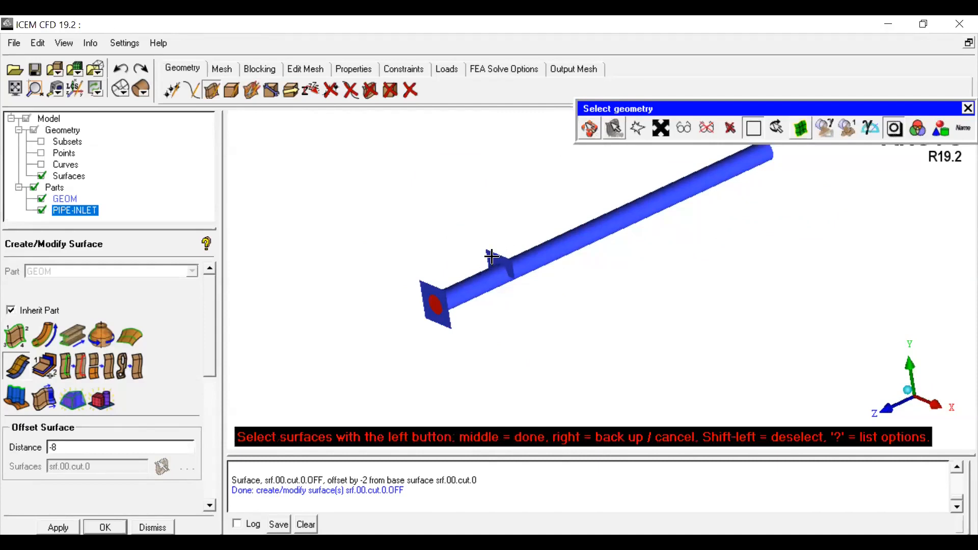
left_click(422, 283)
middle_click(362, 319)
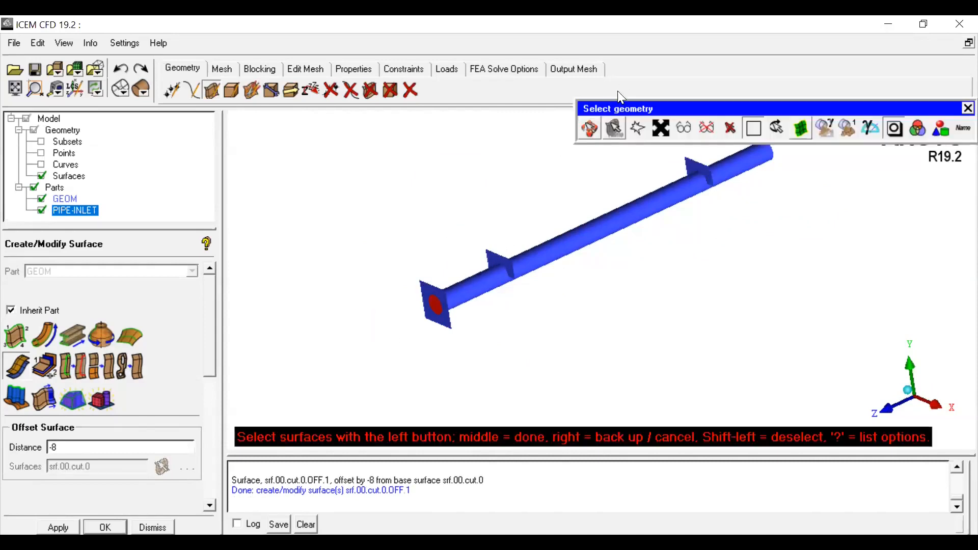
left_click(588, 128)
scroll(613, 274, "down", 3)
left_click_drag(613, 268, 642, 333)
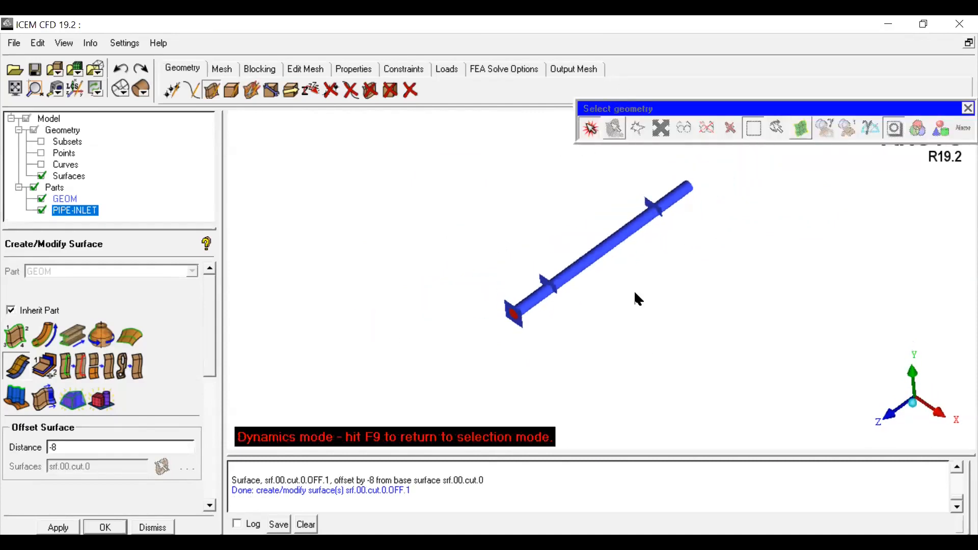
scroll(635, 293, "up", 8)
scroll(586, 339, "down", 2)
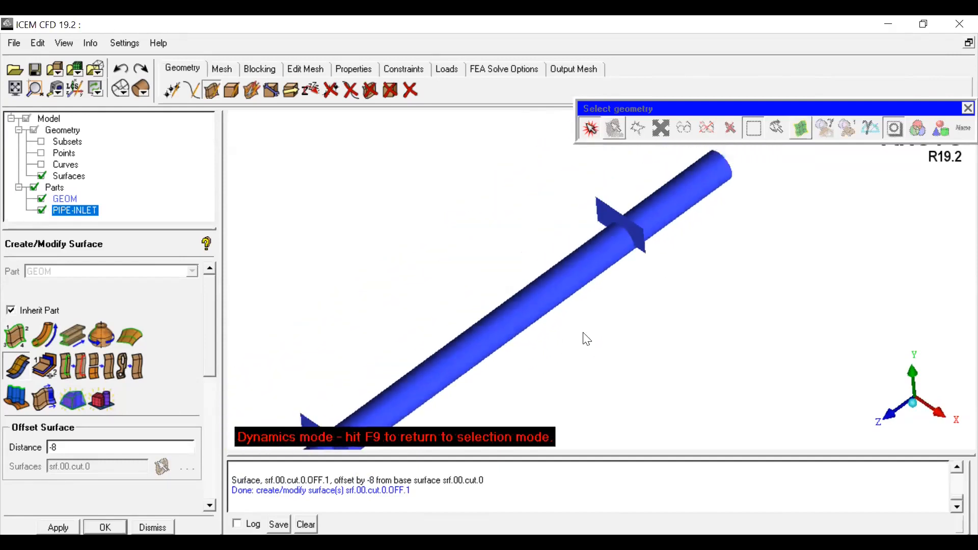
scroll(587, 339, "down", 2)
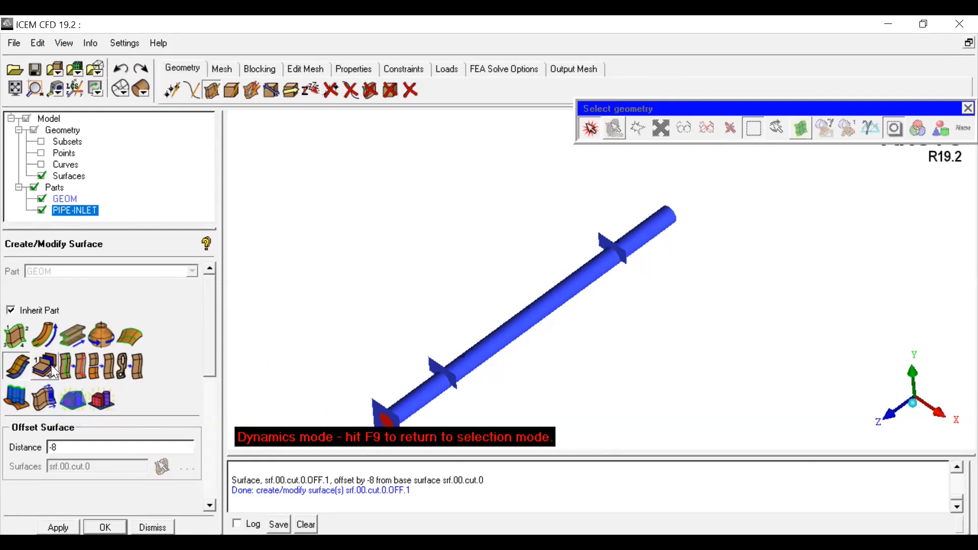
left_click(43, 392)
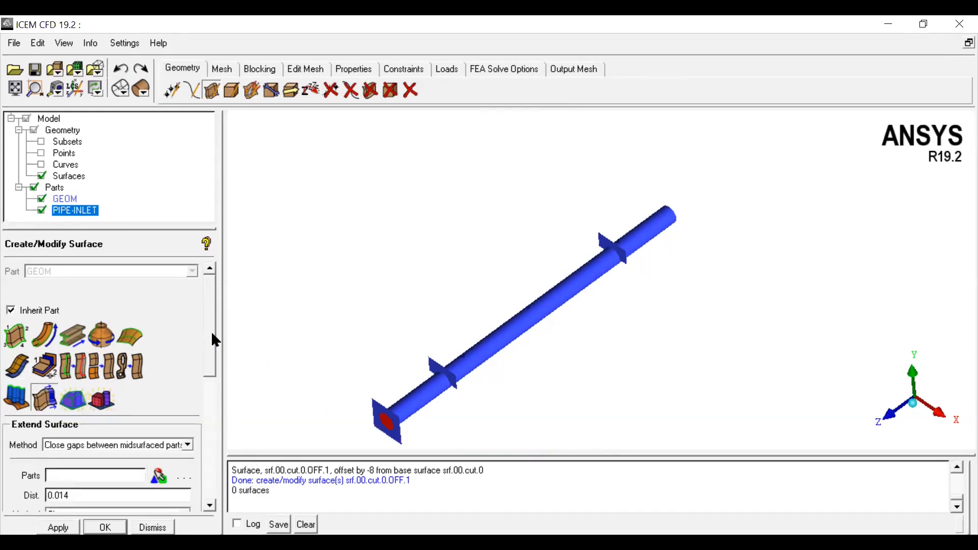
left_click_drag(211, 332, 204, 384)
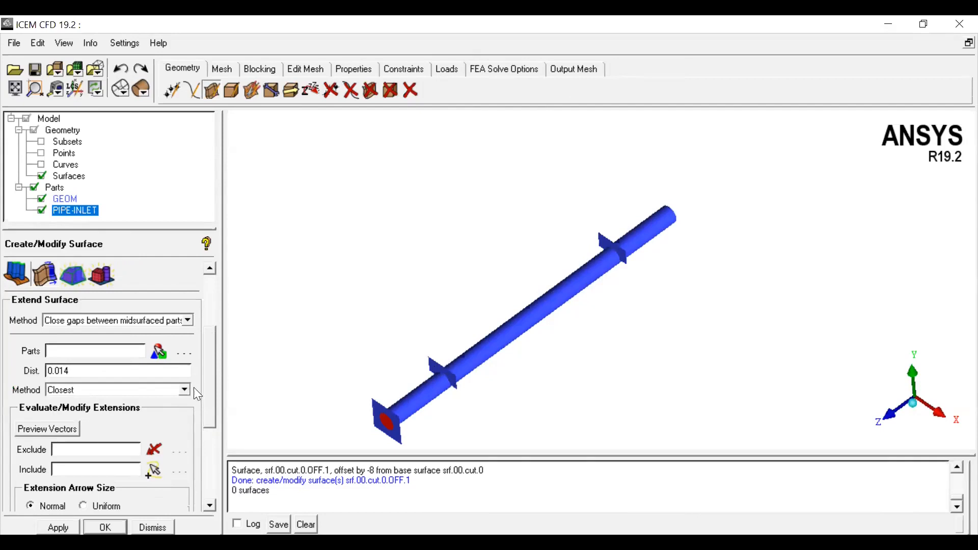
scroll(123, 372, "up", 3)
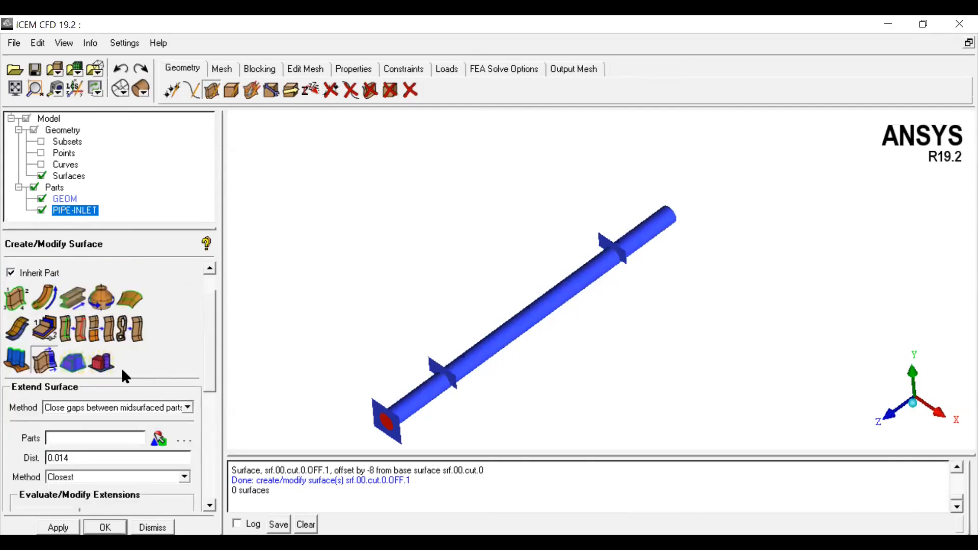
left_click(75, 364)
left_click_drag(213, 379, 211, 404)
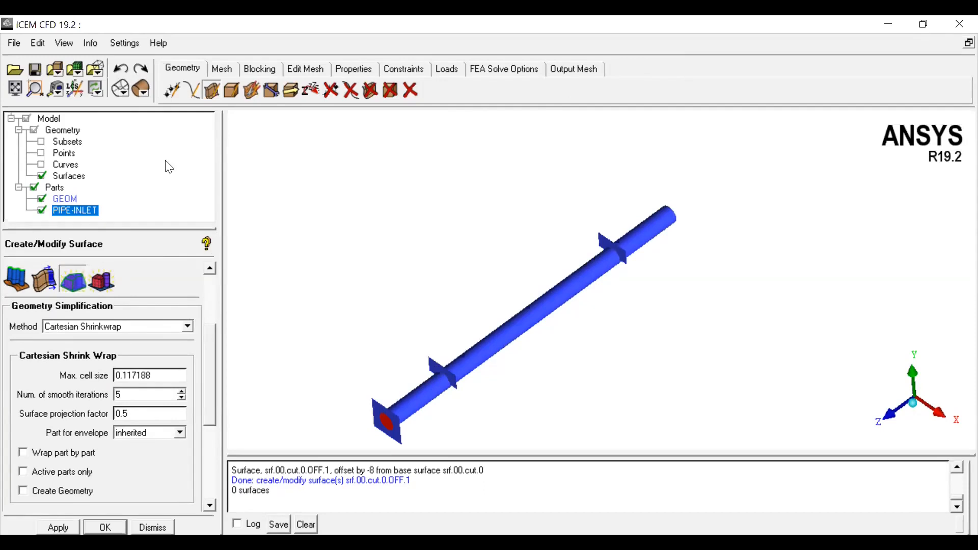
left_click(16, 43)
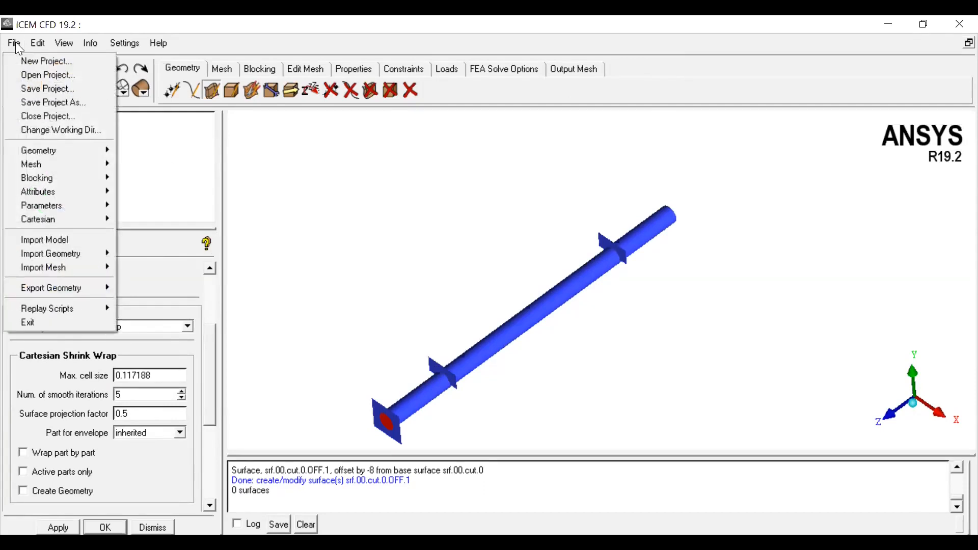
mouse_move(31, 149)
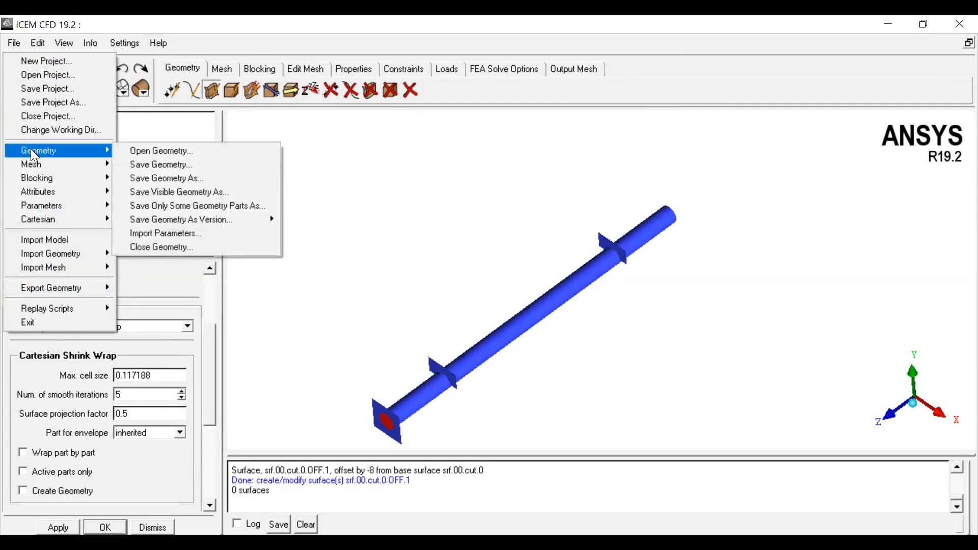
mouse_move(144, 219)
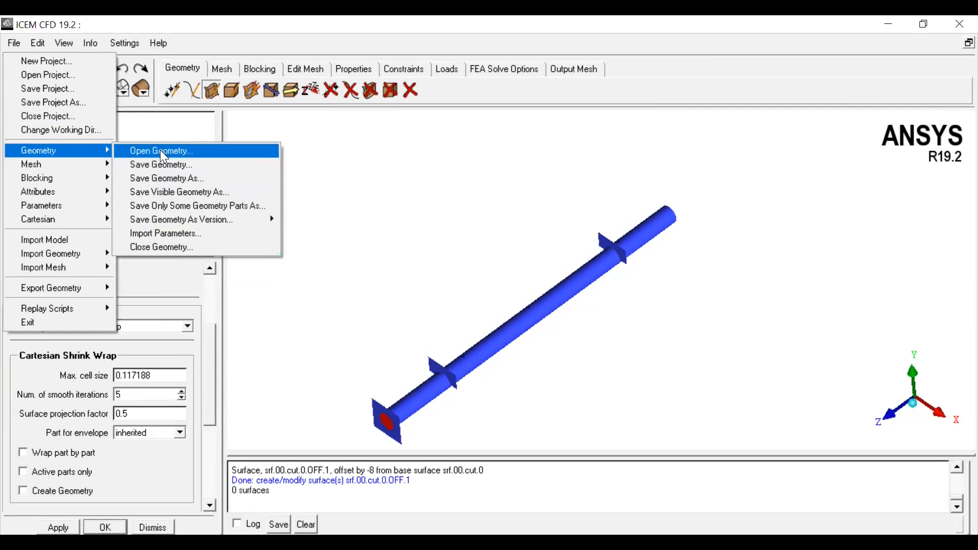
mouse_move(78, 252)
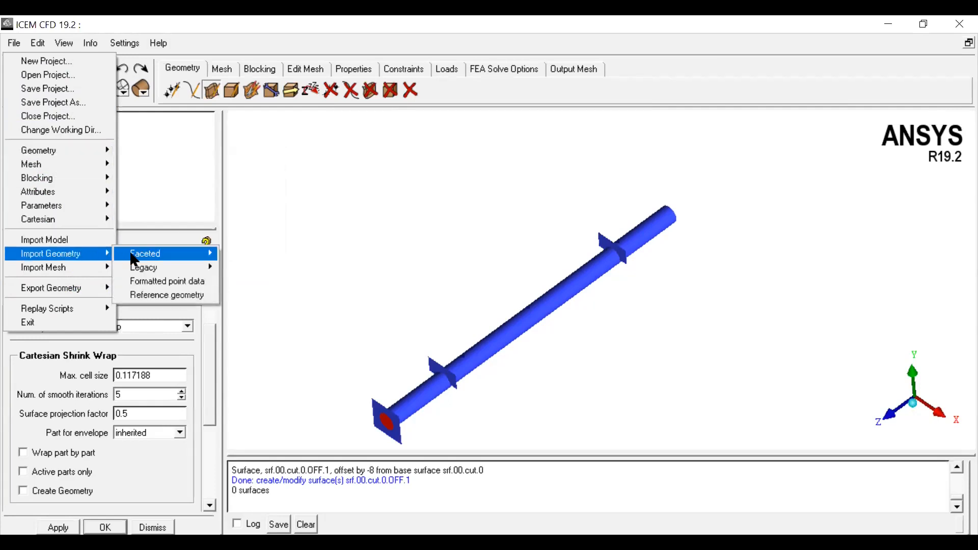
mouse_move(136, 253)
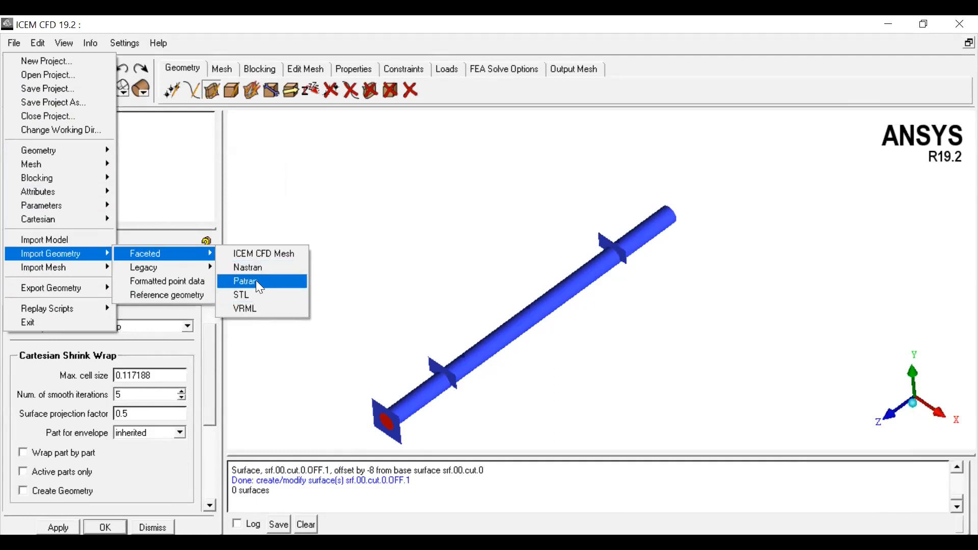
left_click(373, 311)
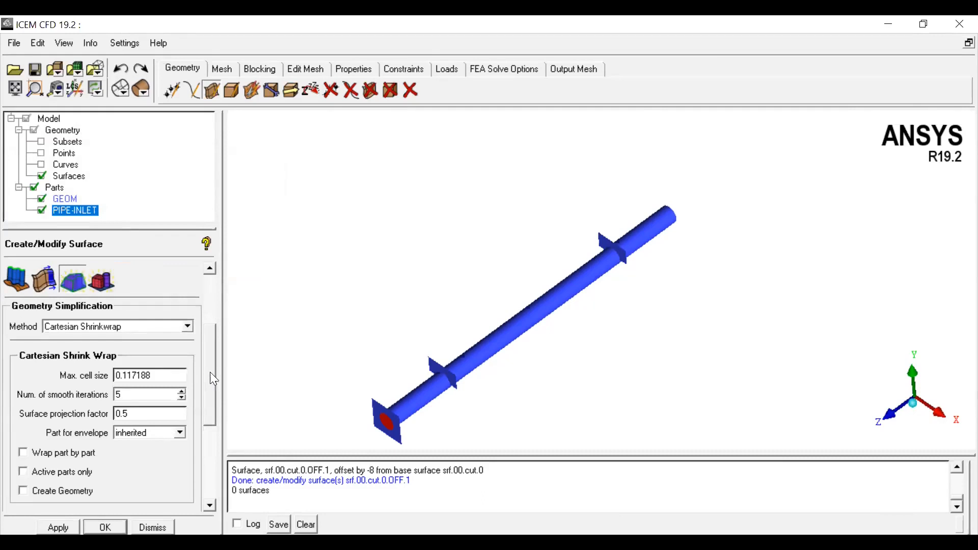
Step: Review the standard geometry shapes available for surface creation, then dismiss the panel
scroll(213, 353, "up", 3)
scroll(214, 353, "down", 3)
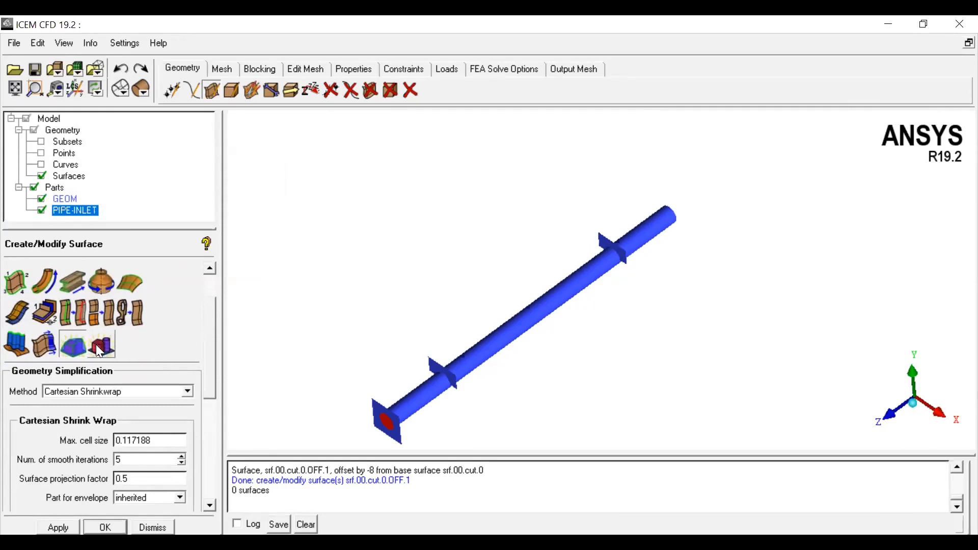
left_click(96, 345)
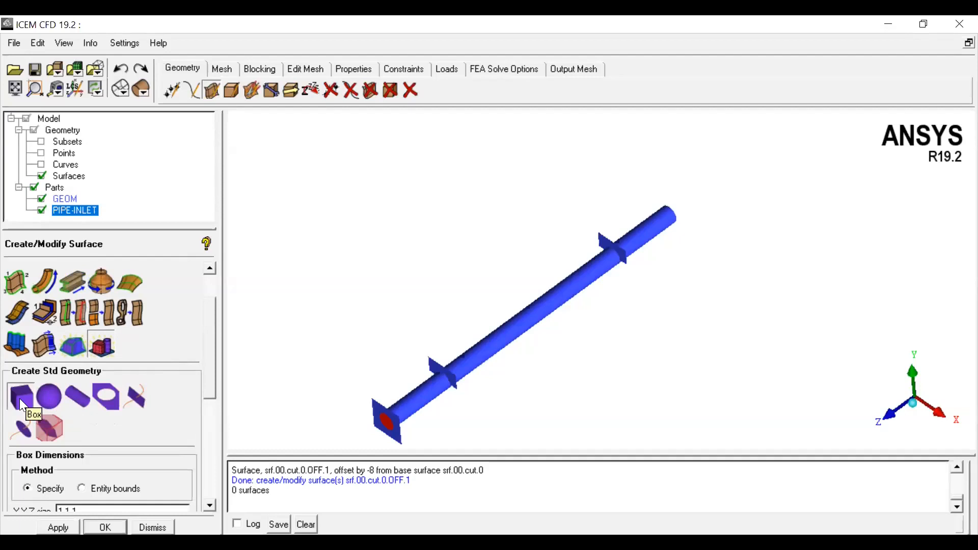
left_click(49, 397)
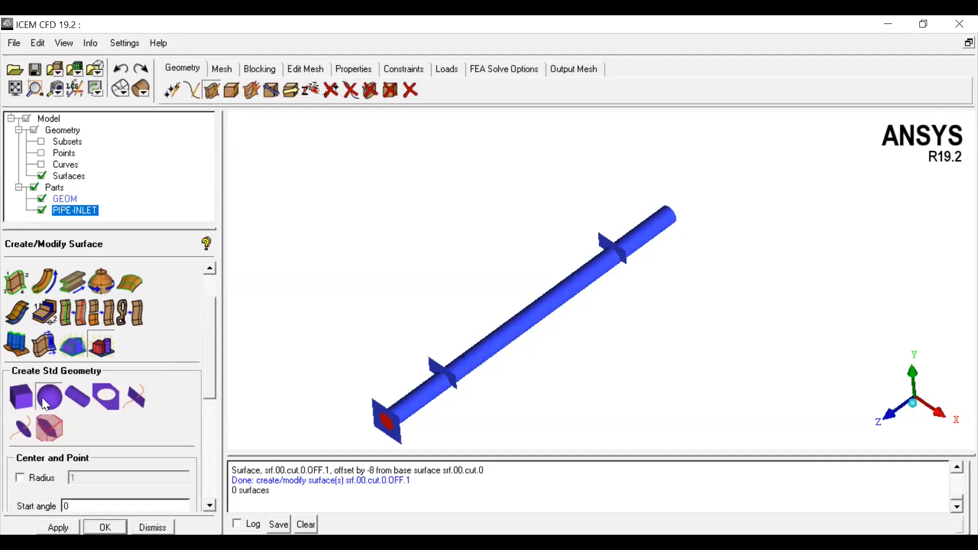
left_click(70, 400)
left_click(101, 403)
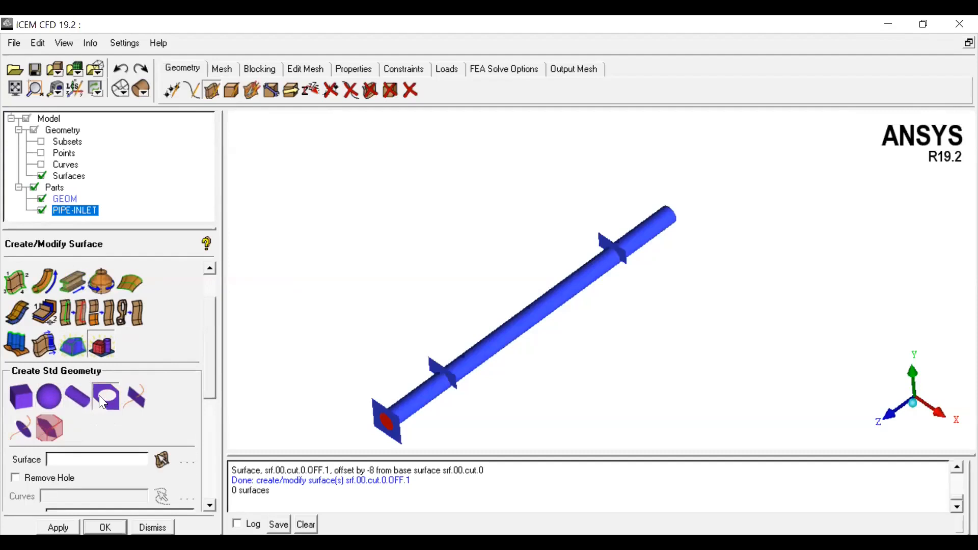
left_click(134, 396)
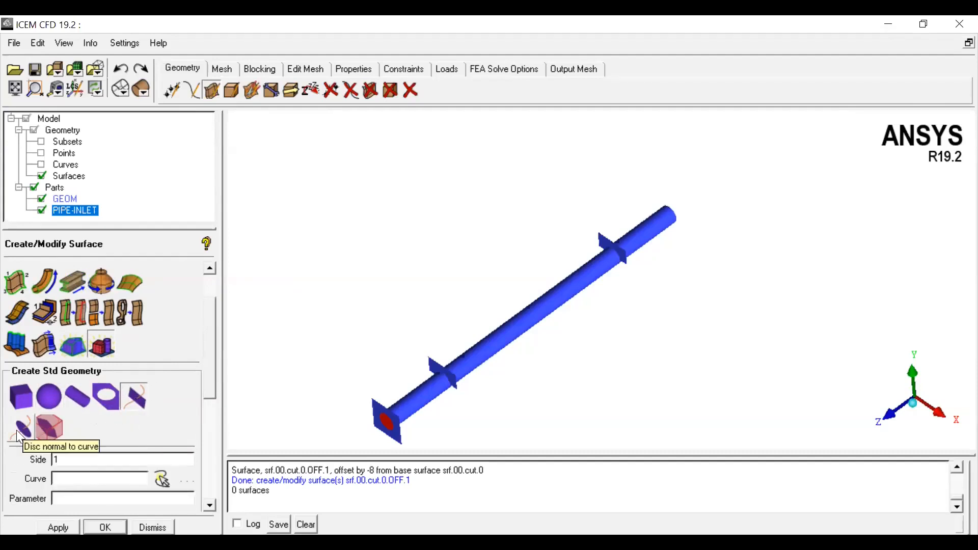
left_click(30, 438)
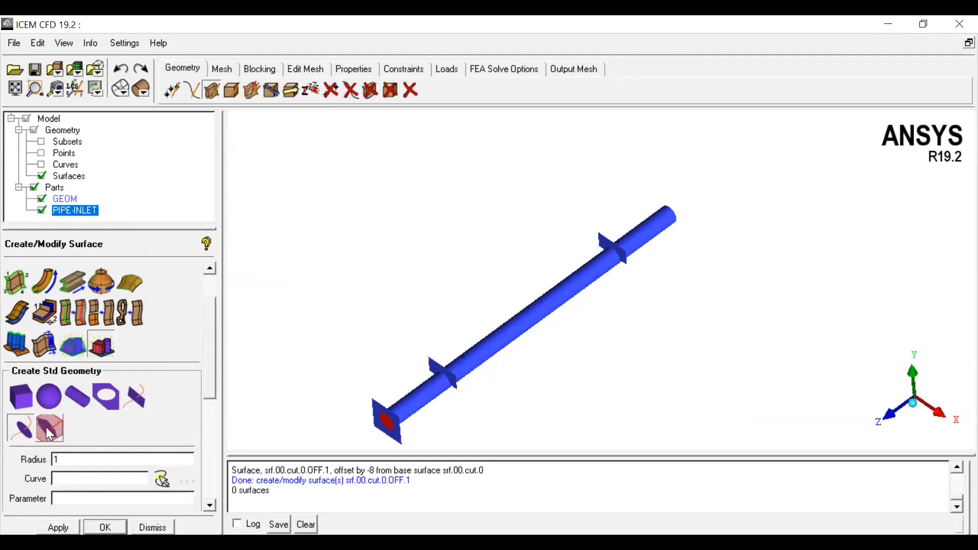
left_click(47, 428)
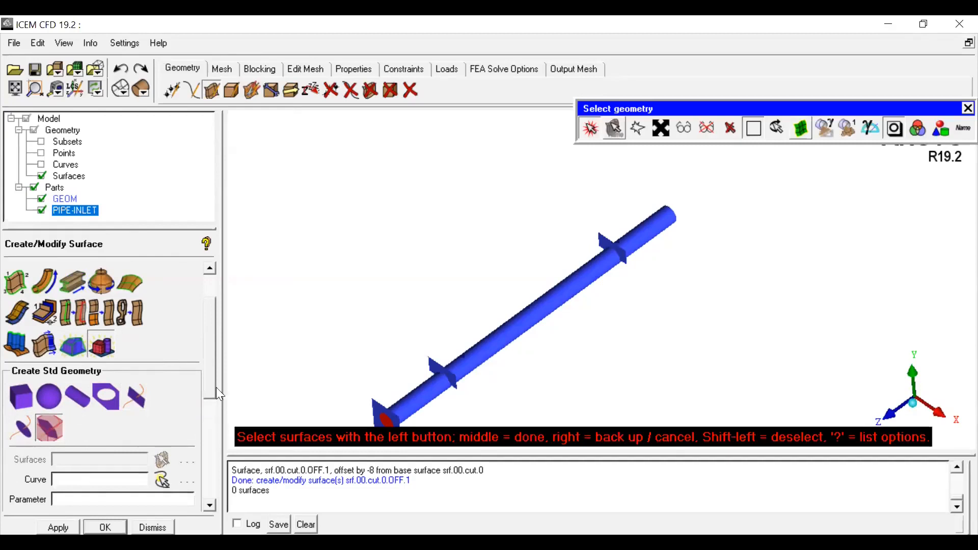
left_click_drag(216, 388, 209, 413)
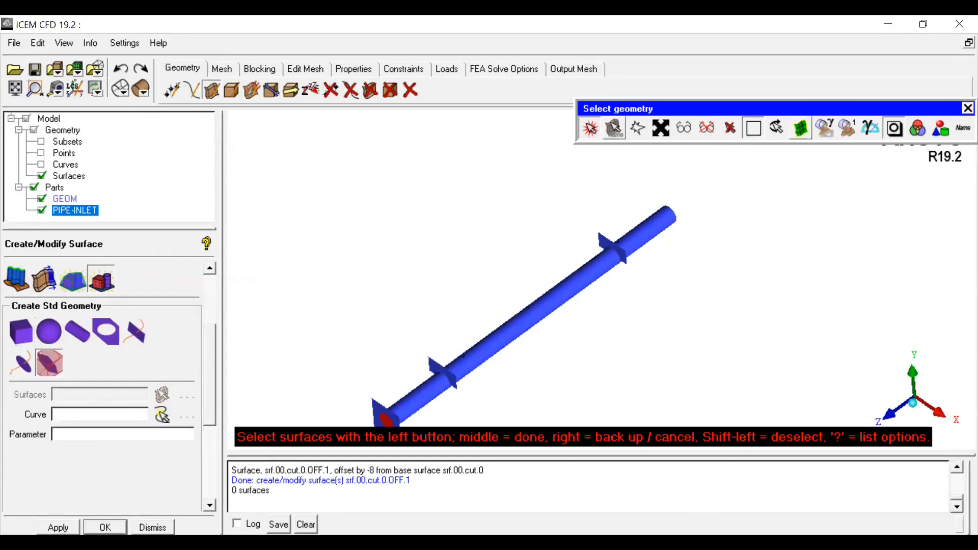
left_click(152, 527)
scroll(426, 311, "down", 2)
middle_click_drag(434, 338, 434, 307)
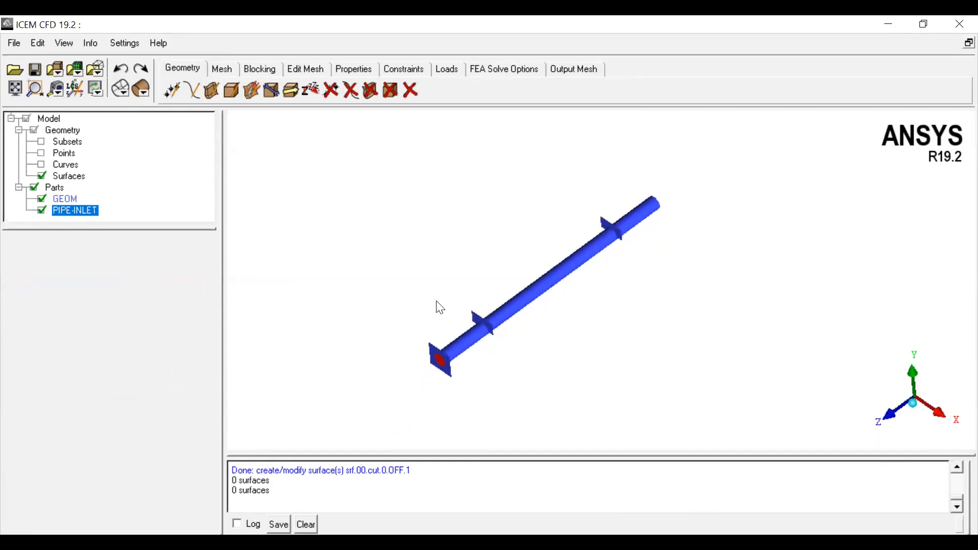
scroll(425, 286, "up", 1)
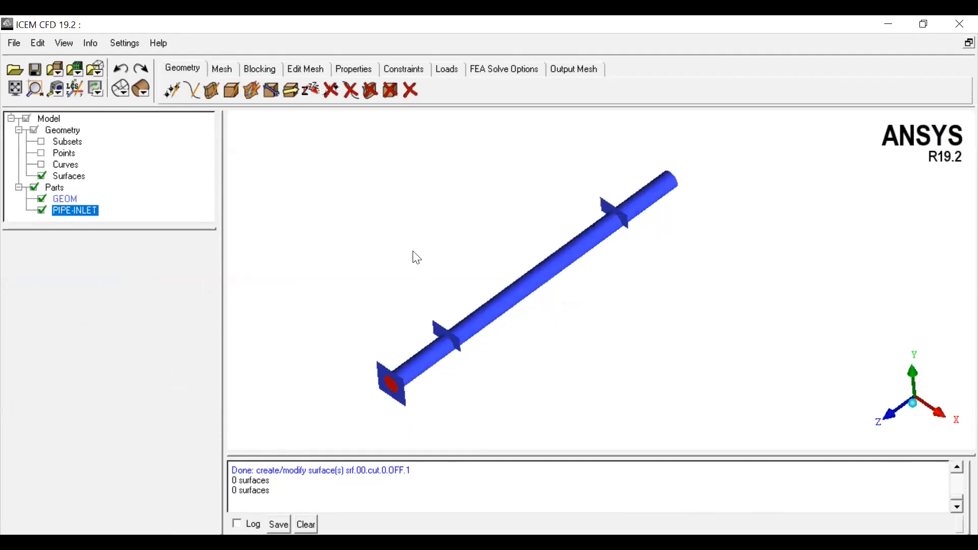
left_click(216, 92)
left_click(180, 91)
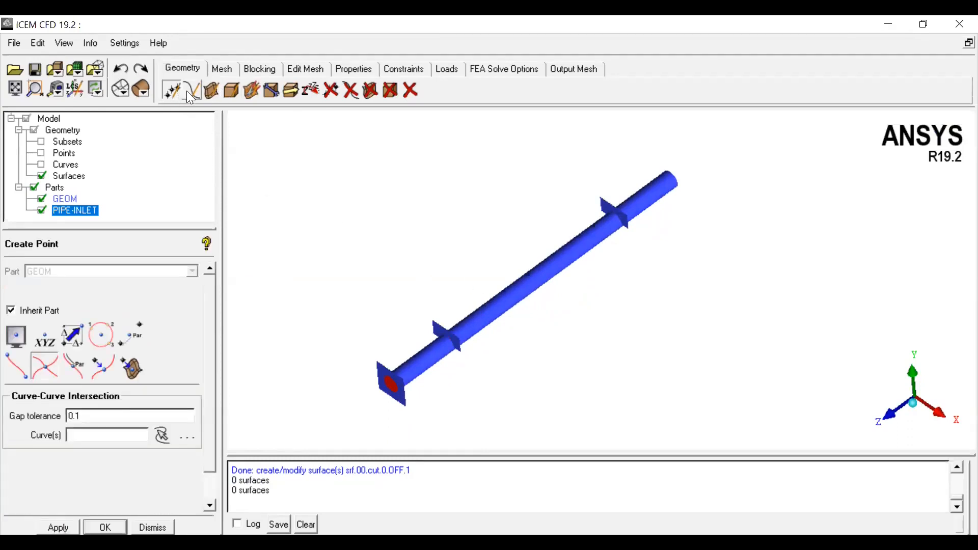
left_click(189, 92)
left_click(175, 93)
left_click(191, 92)
left_click(210, 90)
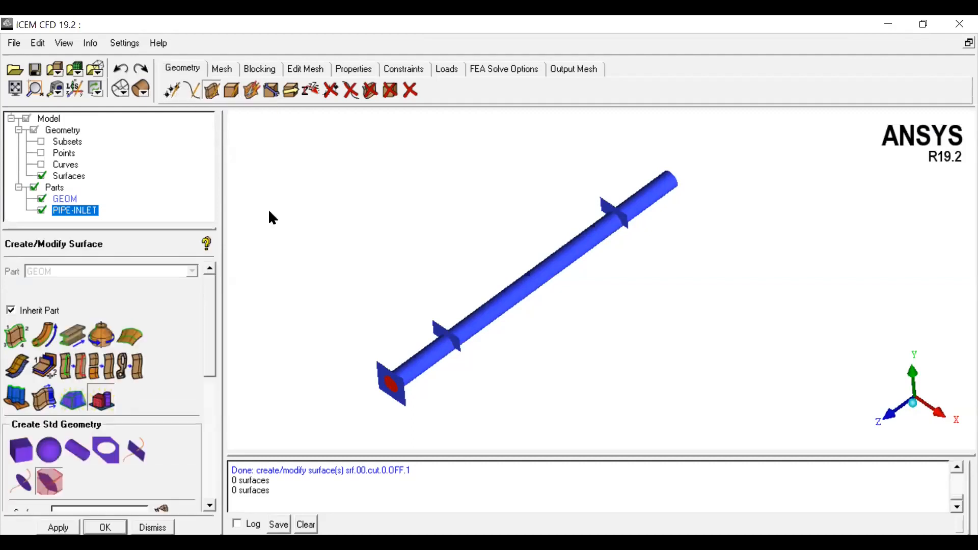
left_click_drag(207, 340, 221, 323)
scroll(388, 323, "up", 5)
scroll(392, 323, "down", 5)
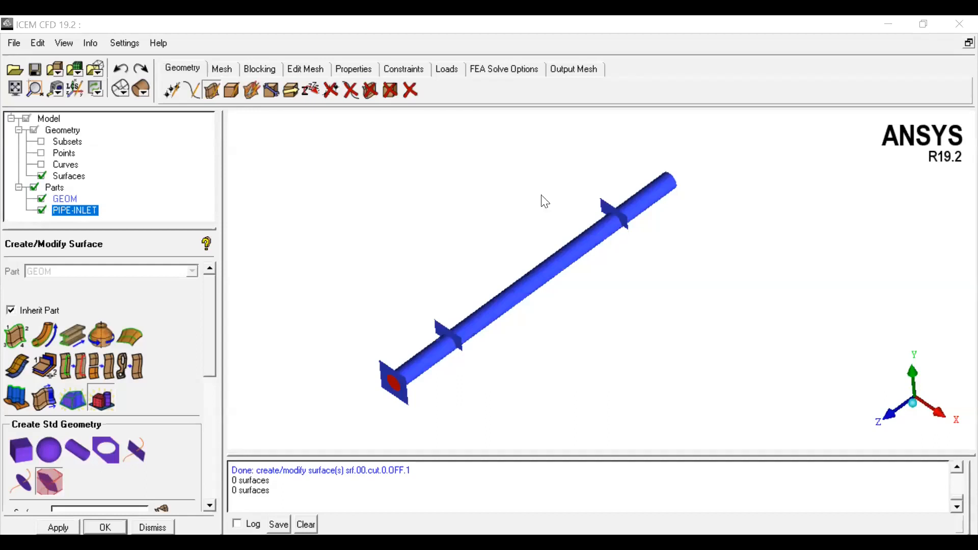
Step: Orbit and zoom around the pipe and its offset end-face copies to inspect the geometry
left_click(231, 93)
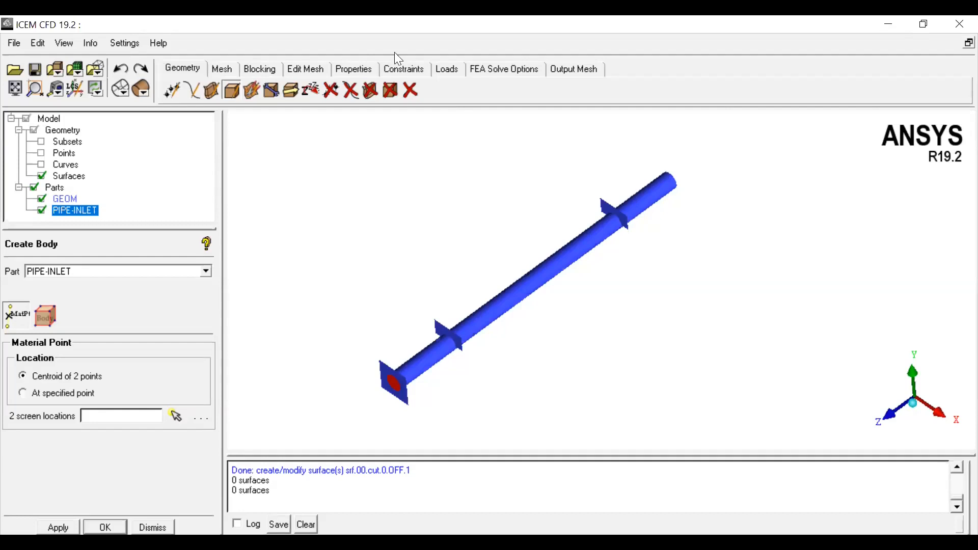
scroll(561, 279, "up", 4)
middle_click_drag(560, 280, 679, 204)
scroll(442, 351, "up", 5)
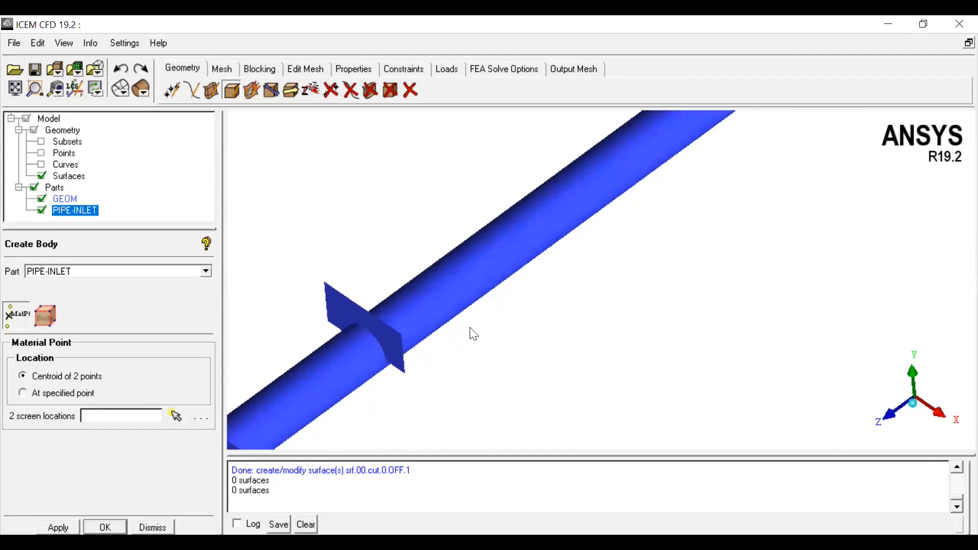
scroll(470, 332, "down", 2)
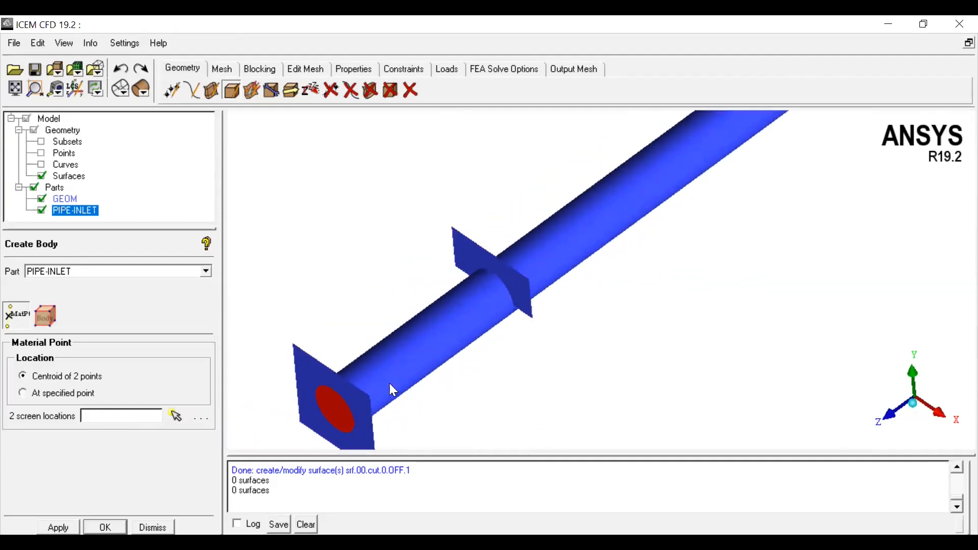
scroll(609, 356, "down", 5)
left_click_drag(794, 216, 649, 225)
scroll(689, 189, "up", 3)
scroll(645, 219, "up", 3)
scroll(539, 318, "down", 3)
left_click_drag(541, 328, 445, 319)
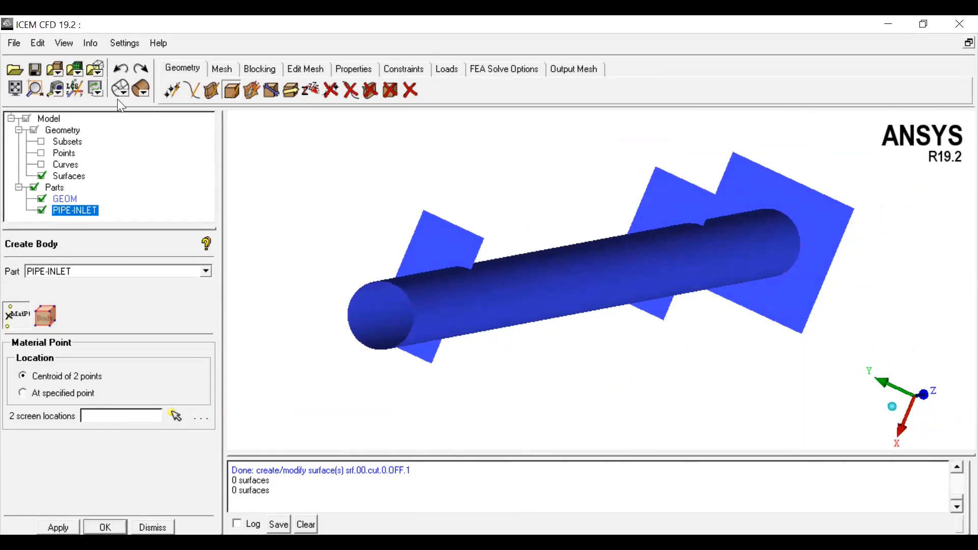
Step: Show the curves and create a flat surface from the circular edge curve capping the bare pipe end
left_click(195, 92)
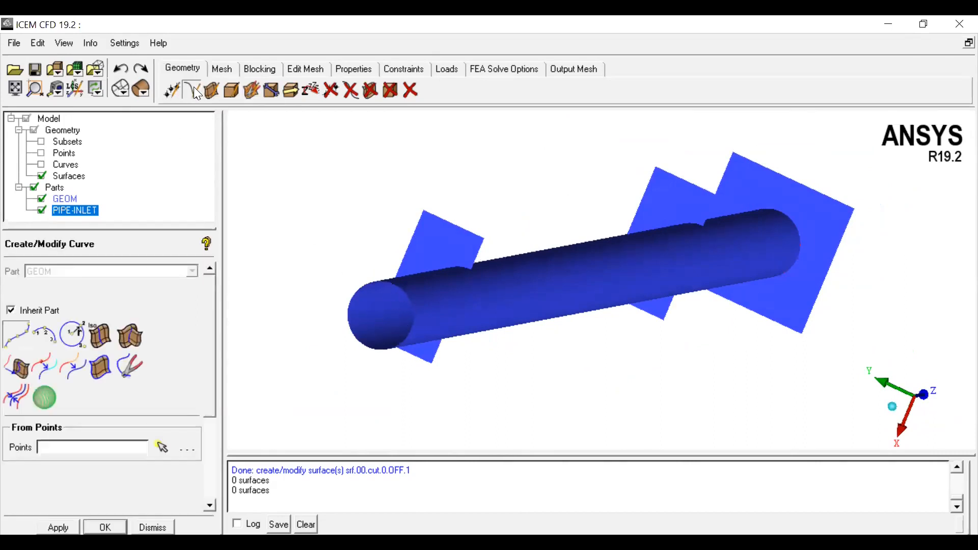
left_click(41, 165)
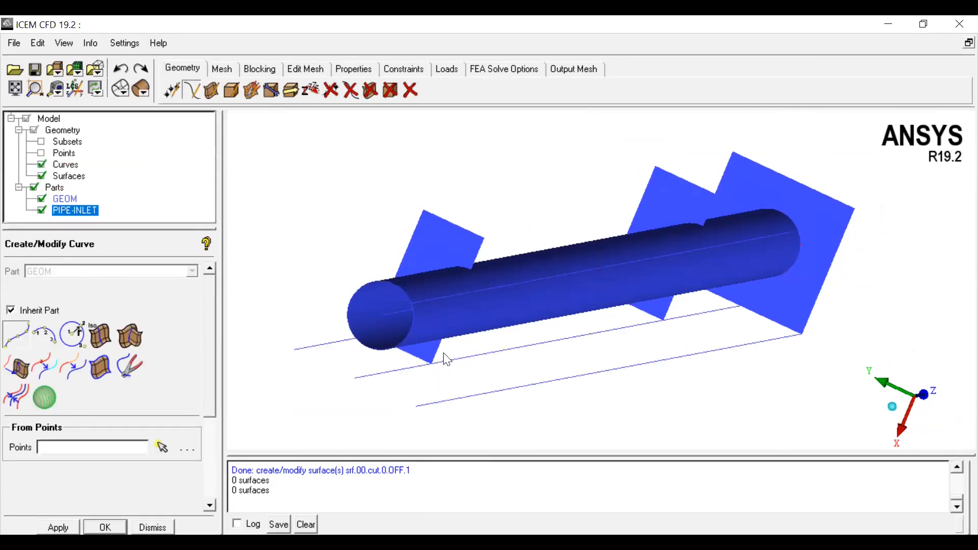
scroll(423, 350, "down", 2)
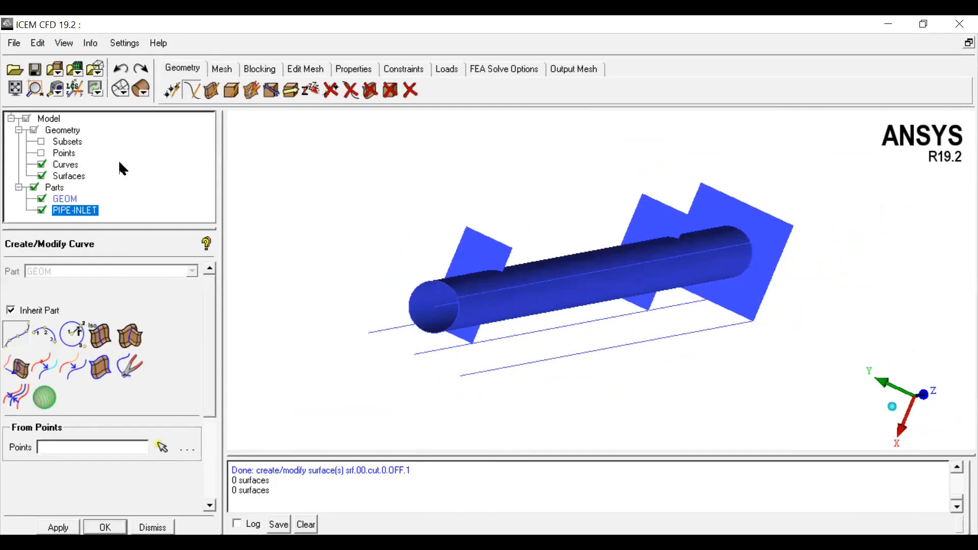
left_click(213, 92)
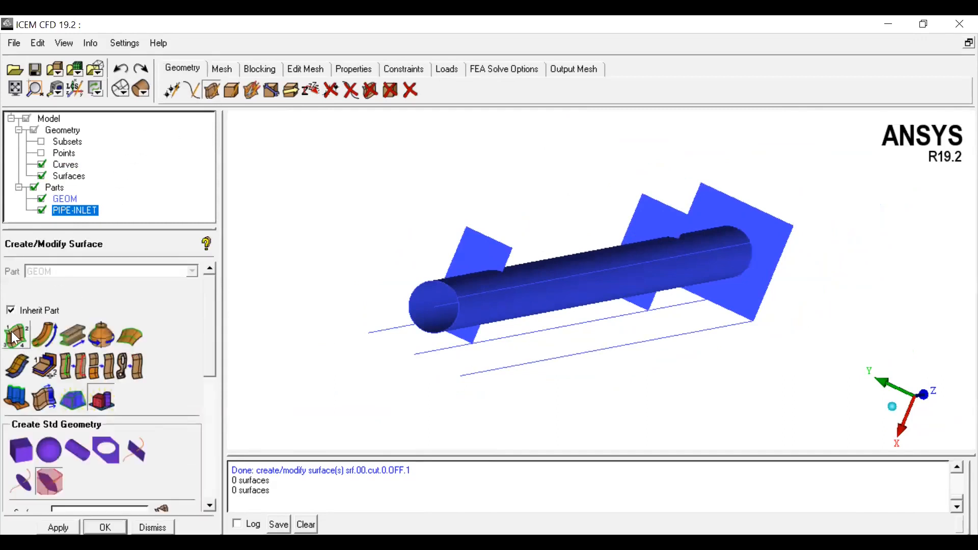
left_click(17, 336)
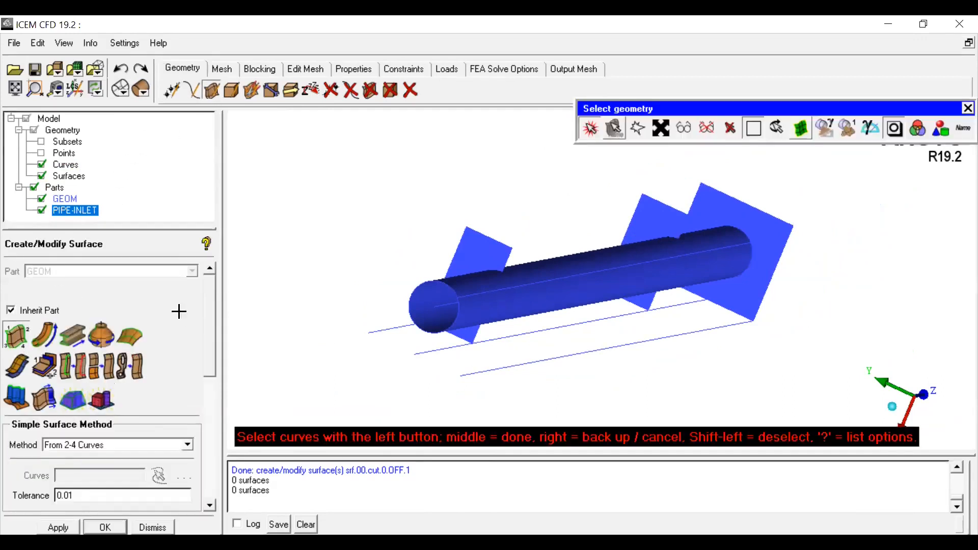
left_click(429, 280)
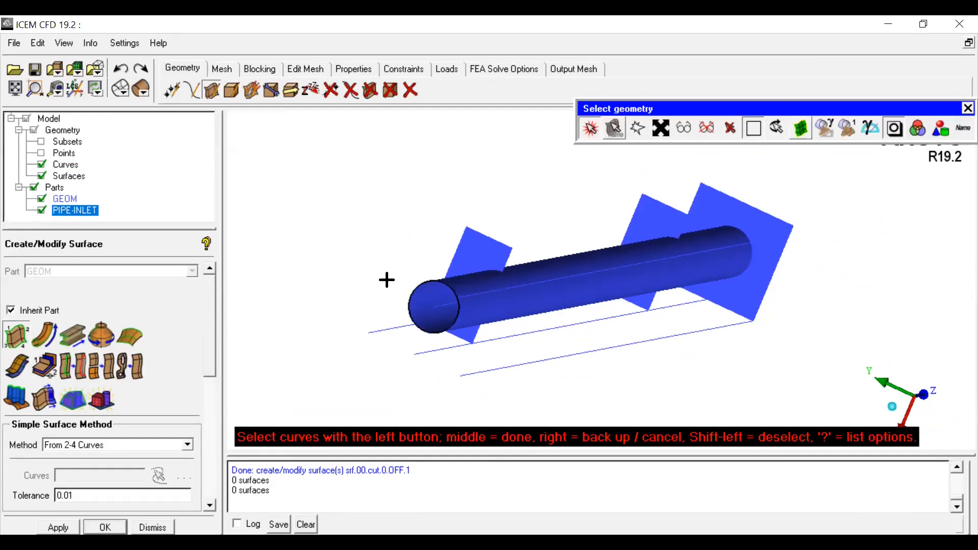
middle_click(384, 280)
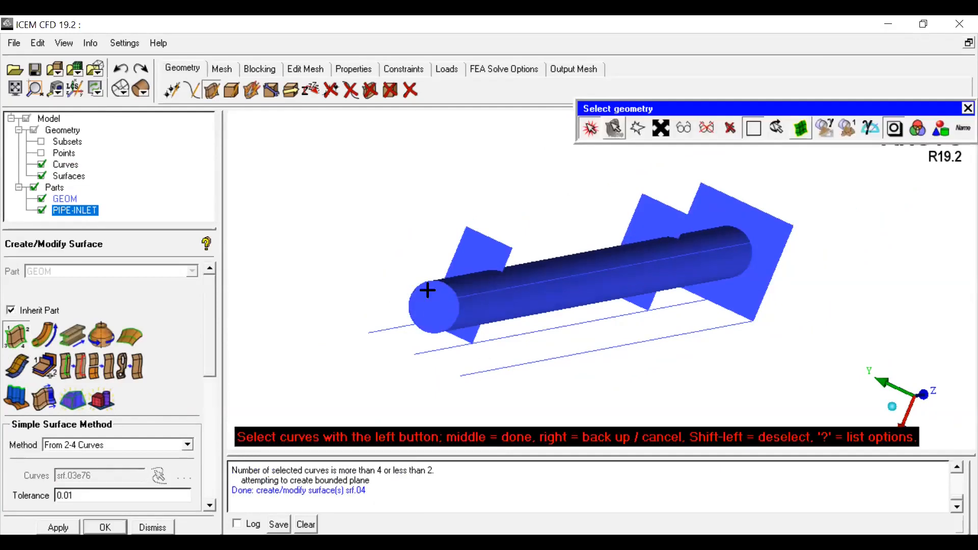
Step: Create a new part named PIPE-OUTLET containing the new pipe-end cap surface
right_click(60, 209)
right_click(47, 190)
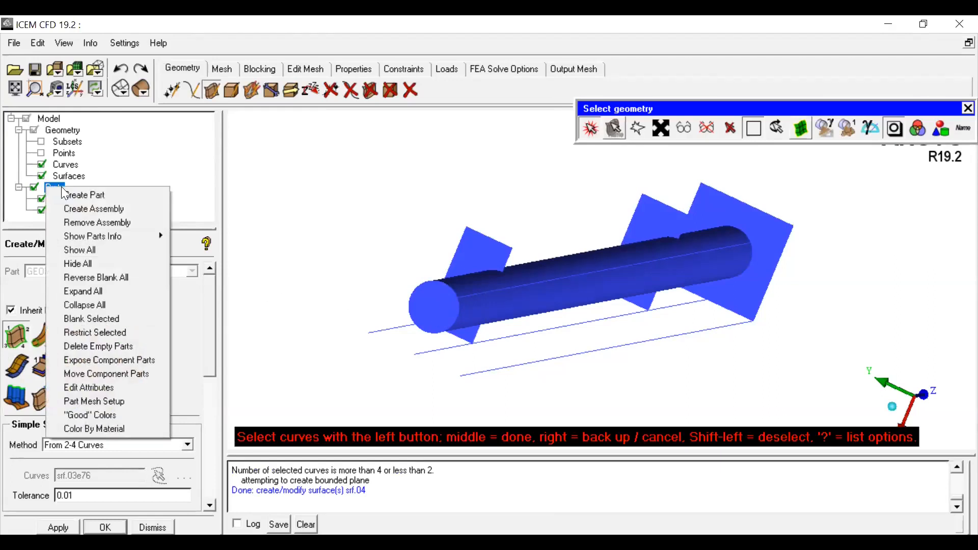
left_click(72, 192)
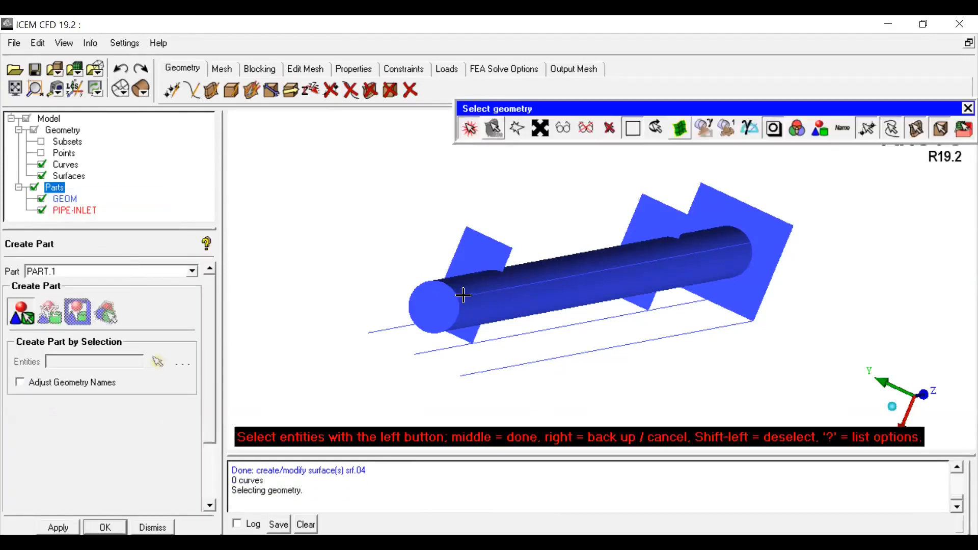
left_click(438, 303)
double_click(76, 272)
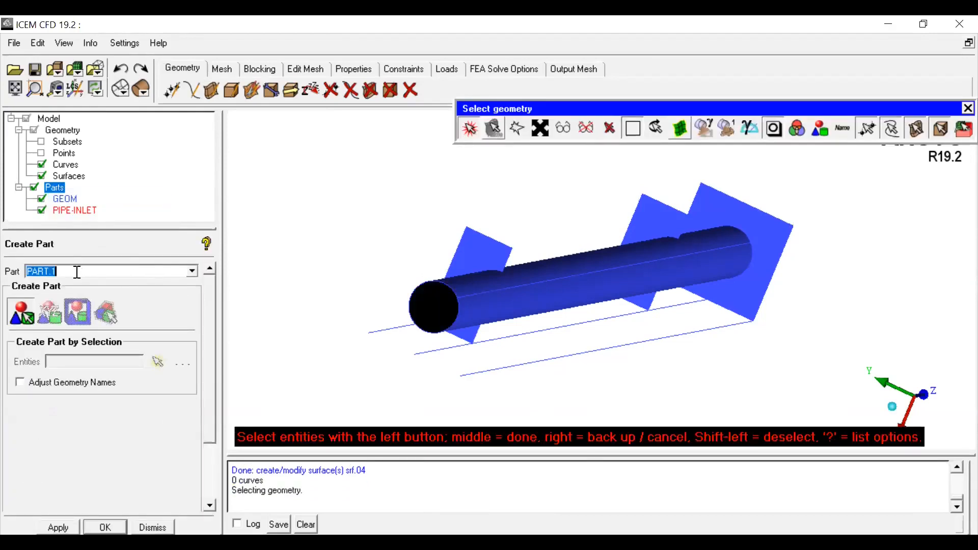
type("p")
type("ipe-outlet")
middle_click(358, 232)
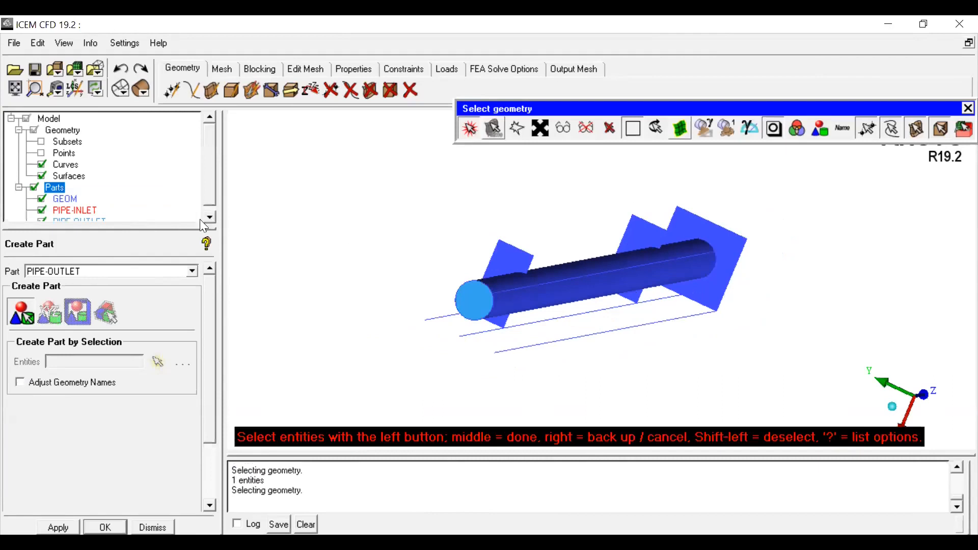
Step: Change the PIPE-OUTLET part's colour to magenta
left_click_drag(188, 228, 186, 300)
right_click(81, 229)
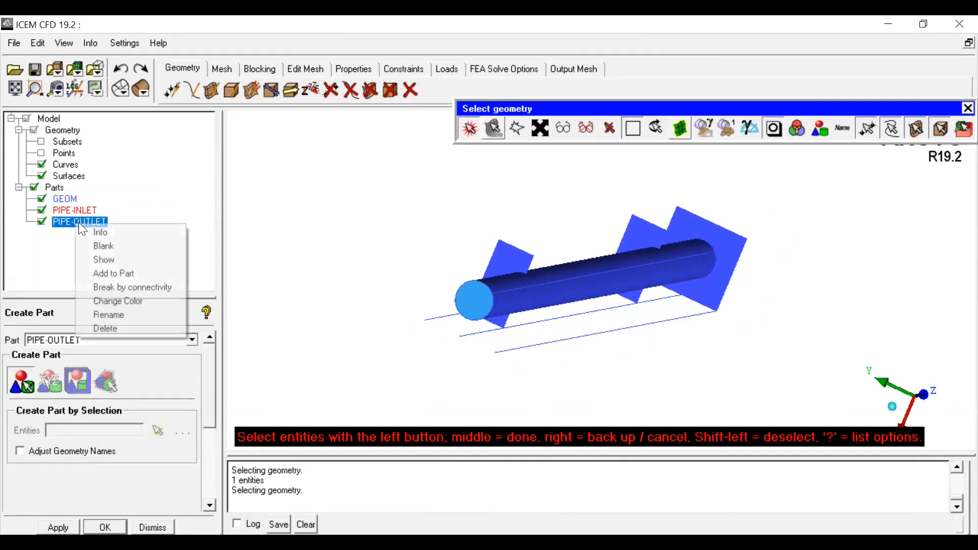
left_click(109, 301)
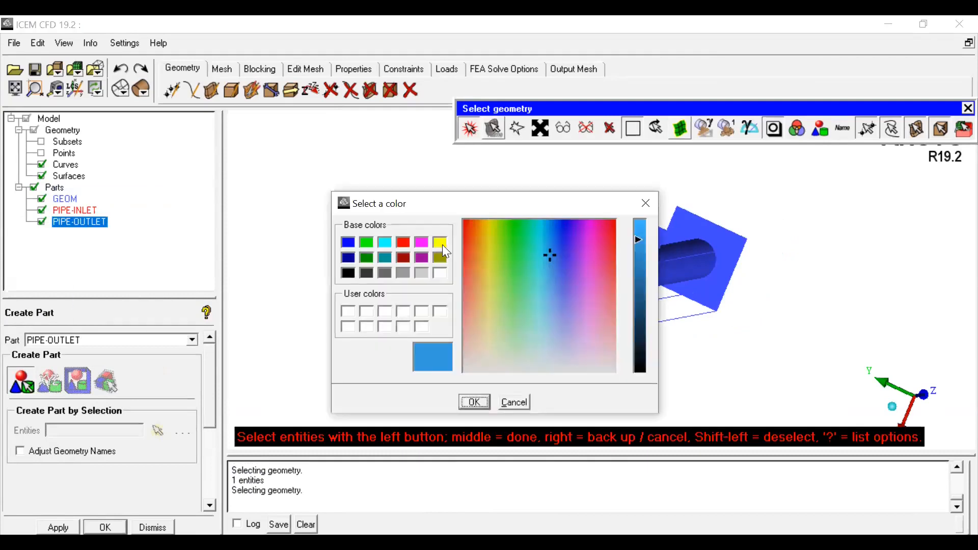
left_click(422, 243)
left_click(476, 406)
Step: Hide the curves in the model tree while orbiting the view around the pipe
left_click(468, 128)
left_click_drag(530, 254, 687, 239)
left_click_drag(565, 243, 523, 292)
right_click_drag(437, 306, 419, 287)
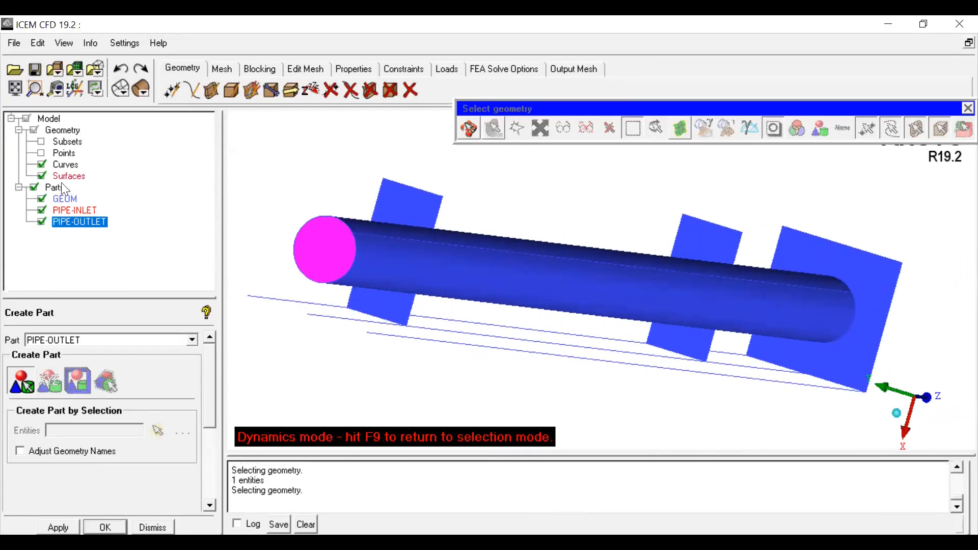
left_click(40, 165)
scroll(371, 281, "down", 3)
left_click_drag(524, 315, 473, 294)
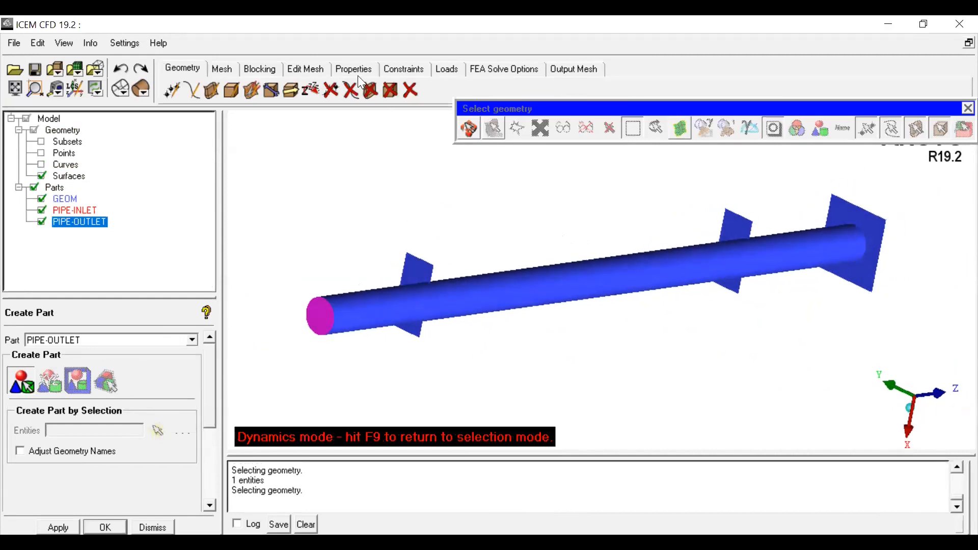
Step: Delete the two offset copies of the end face along the pipe, leaving the original square face
left_click(370, 91)
left_click(415, 266)
middle_click(434, 238)
scroll(606, 212, "down", 2)
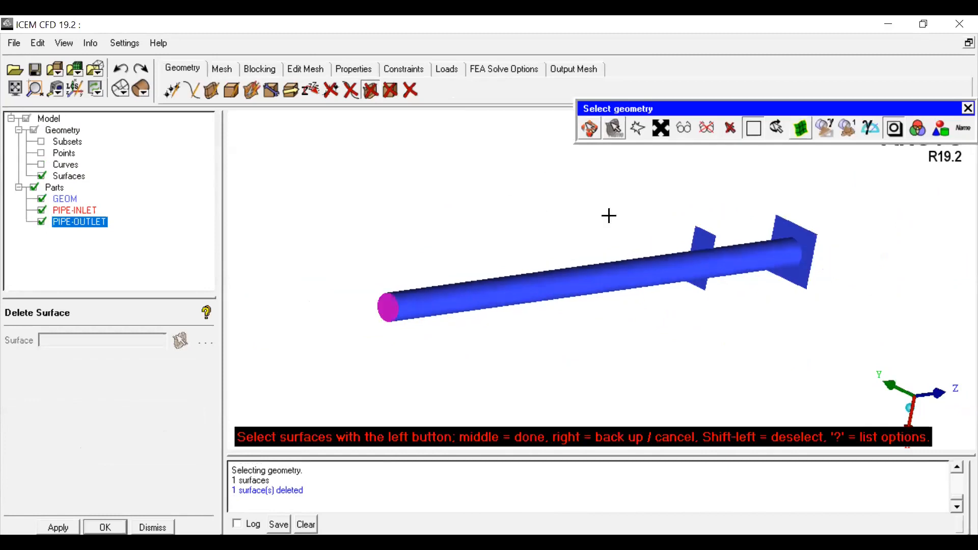
left_click(703, 237)
middle_click(617, 218)
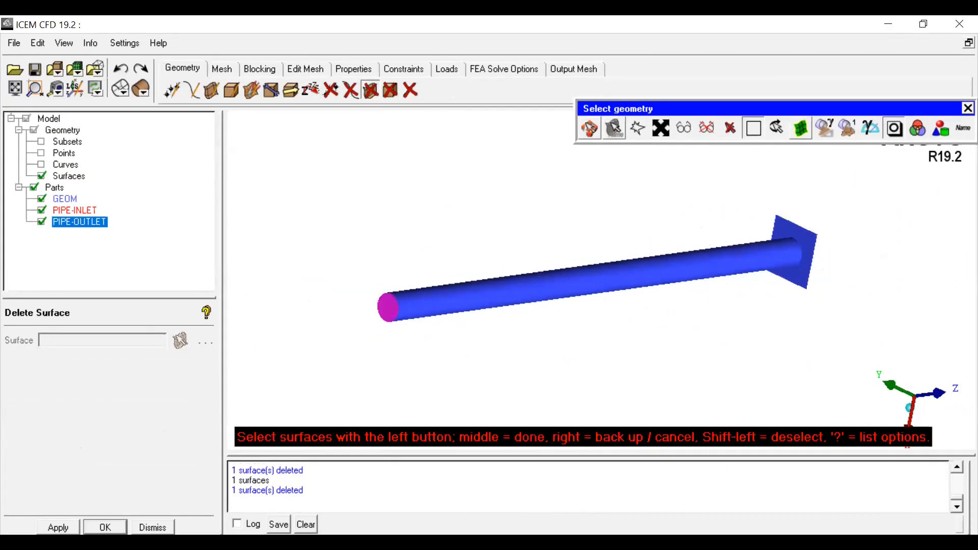
middle_click(506, 239)
Step: Open Create Body and set its part choice to be picked from the screen
scroll(590, 236, "up", 2)
scroll(742, 278, "down", 2)
left_click_drag(420, 336, 735, 234)
scroll(464, 321, "up", 2)
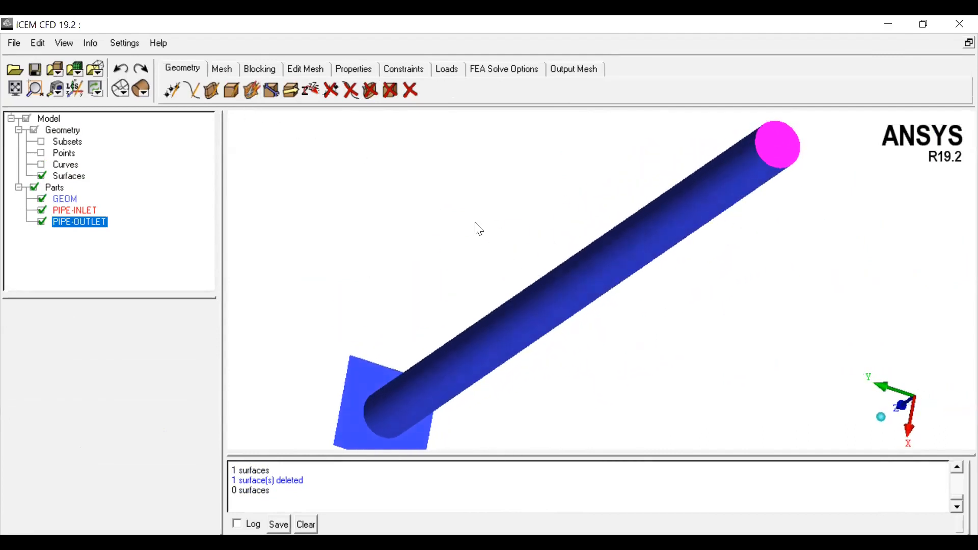
left_click(233, 97)
left_click_drag(116, 296, 116, 192)
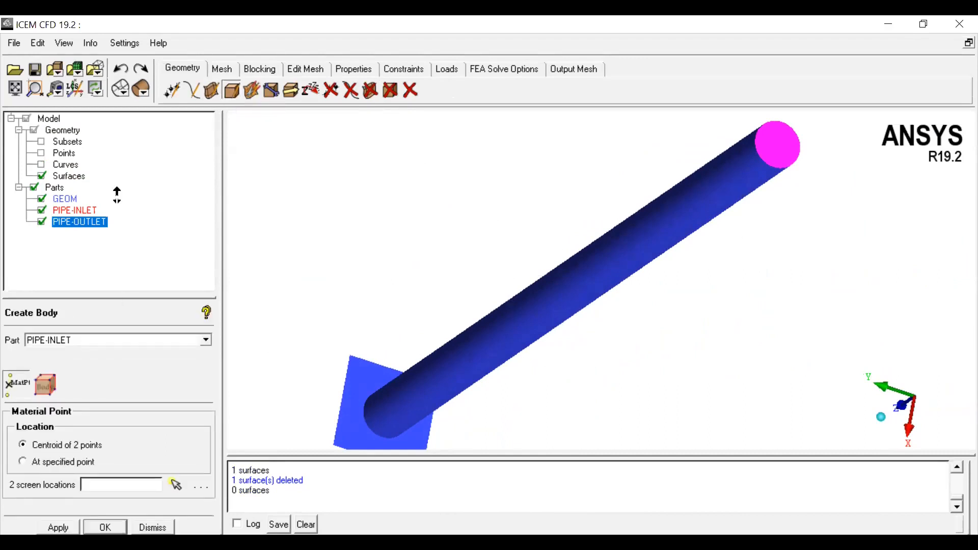
left_click(206, 238)
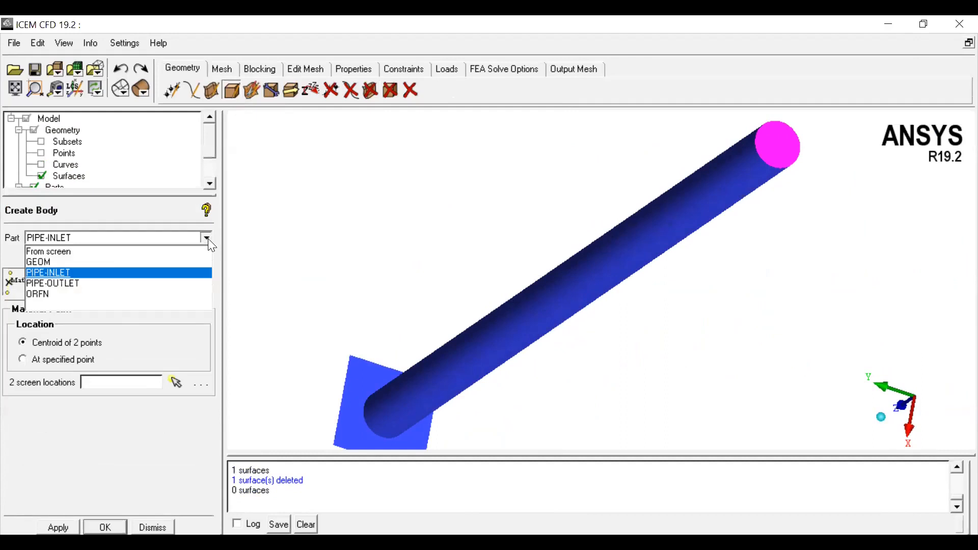
left_click(74, 263)
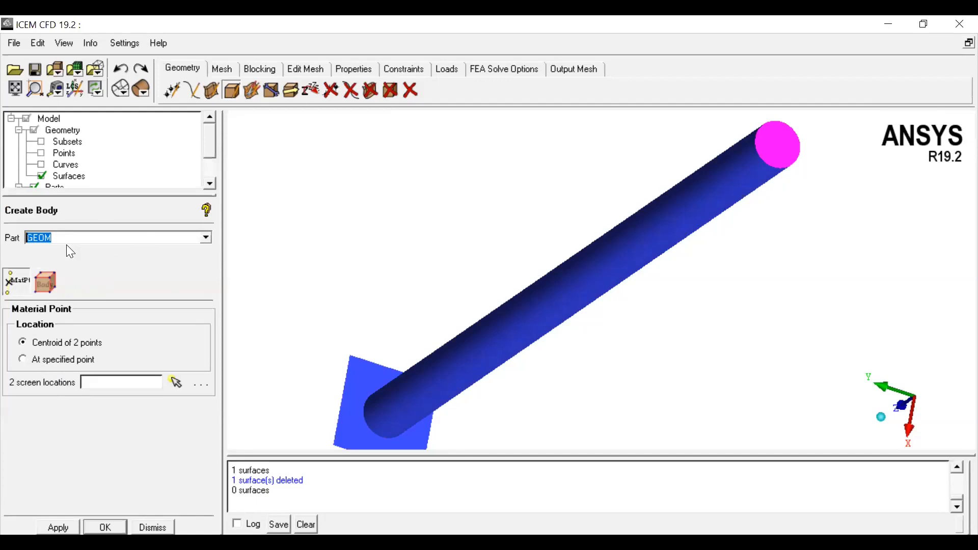
left_click(206, 239)
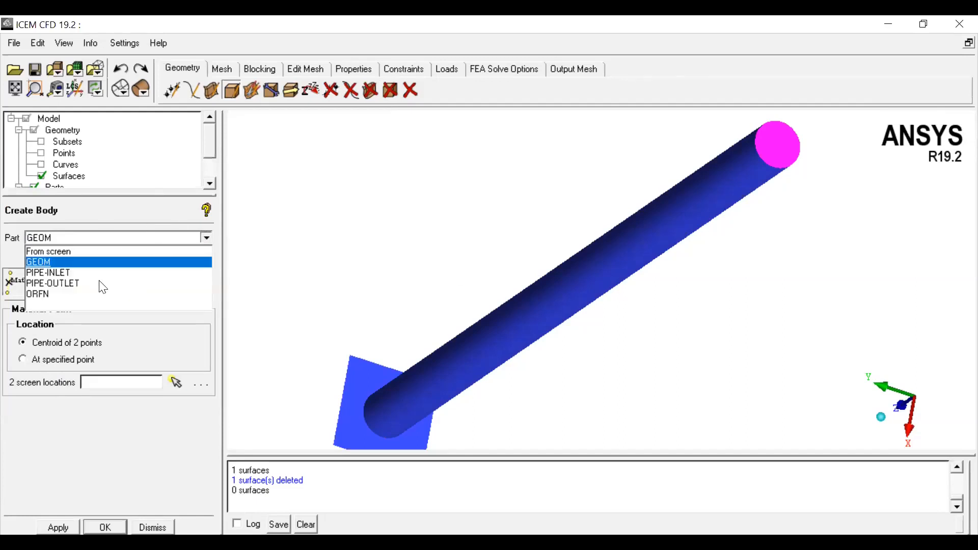
left_click(75, 252)
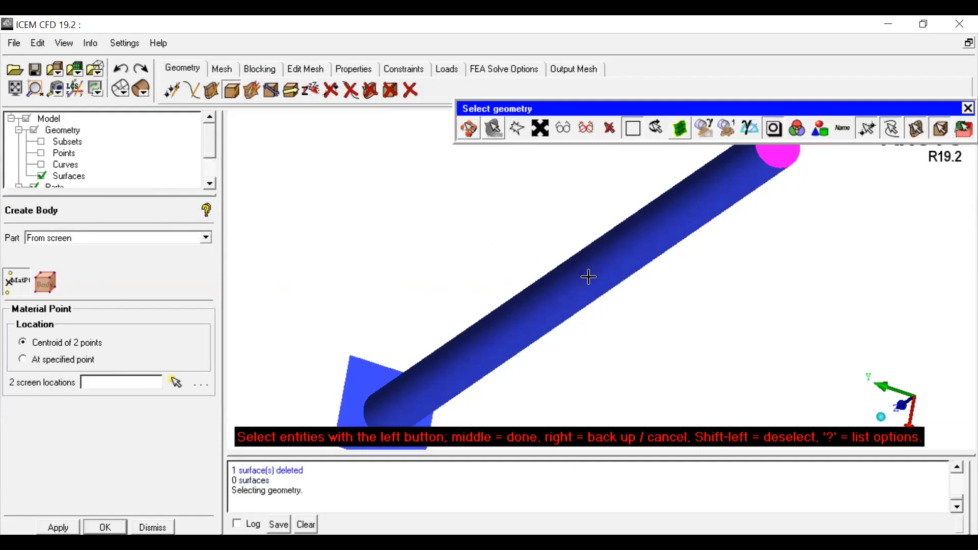
Step: Pick the pipe entities on screen, orbiting as needed, to set the body's part to PIPE-OUTLET
scroll(588, 277, "down", 3)
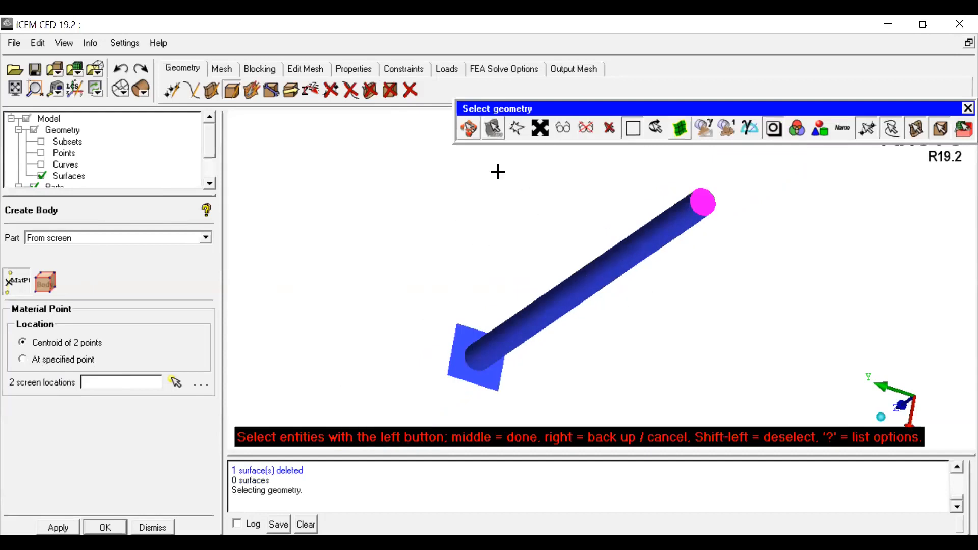
left_click(468, 129)
left_click_drag(585, 214, 606, 234)
left_click(467, 128)
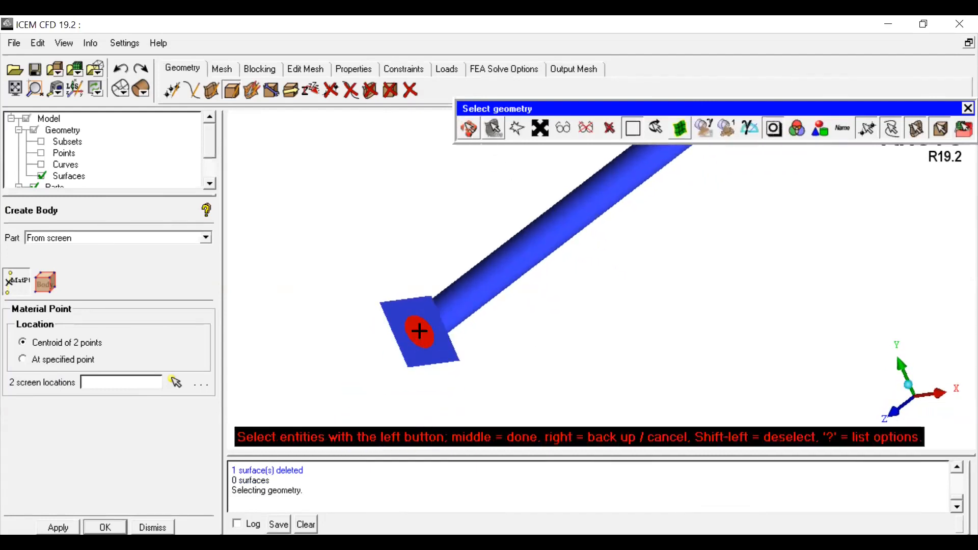
left_click(499, 272)
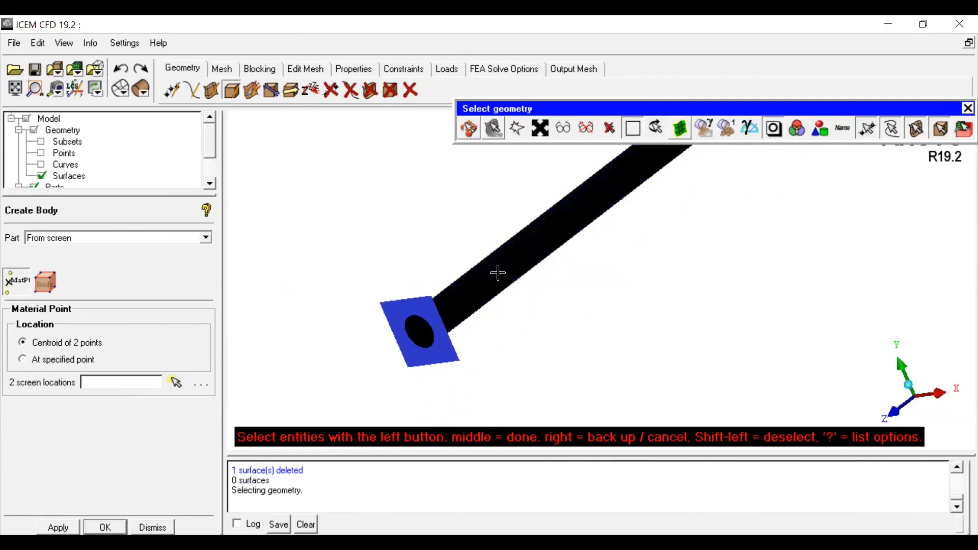
left_click(467, 128)
left_click_drag(605, 268, 624, 252)
scroll(730, 200, "up", 3)
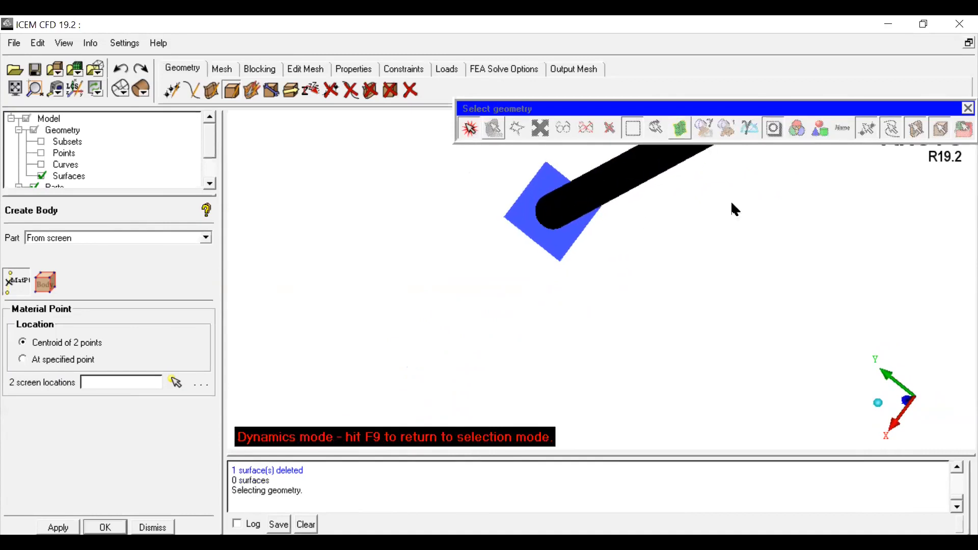
middle_click_drag(730, 200, 518, 353)
scroll(552, 282, "up", 3)
key("F9")
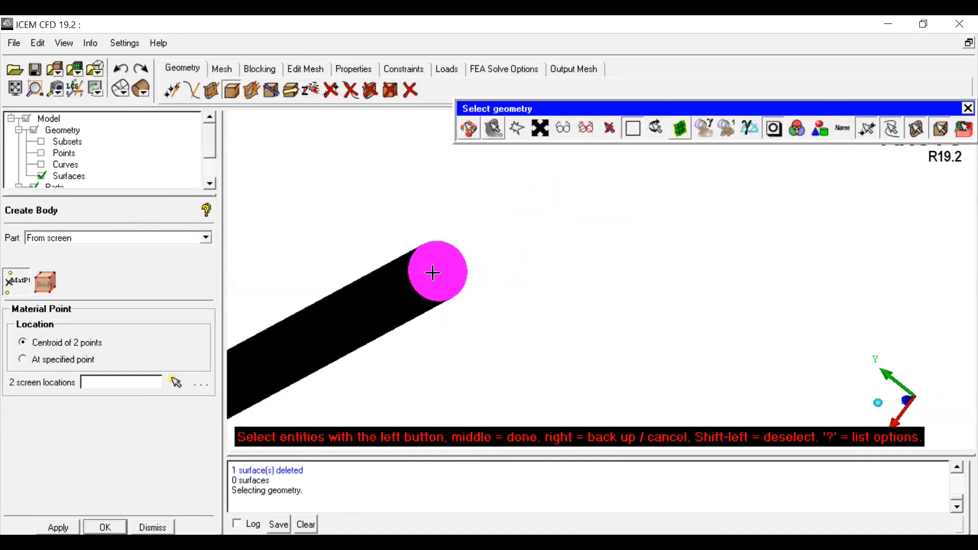
scroll(566, 345, "down", 3)
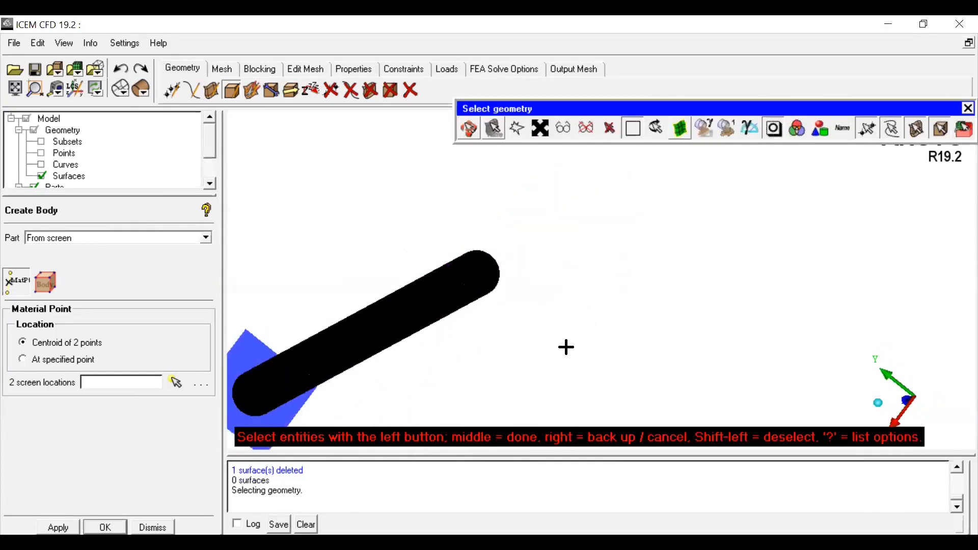
left_click(467, 129)
left_click_drag(579, 221, 596, 285)
key("F9")
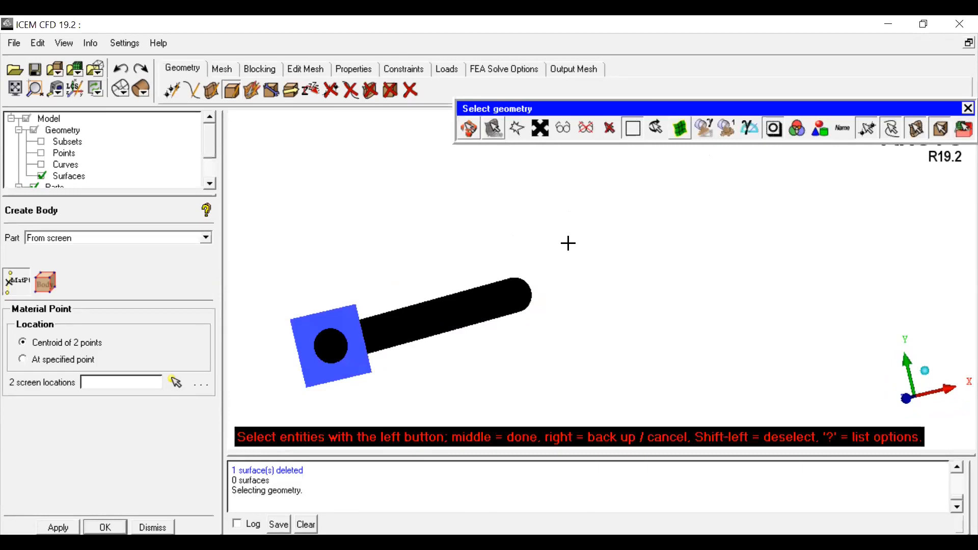
middle_click(568, 243)
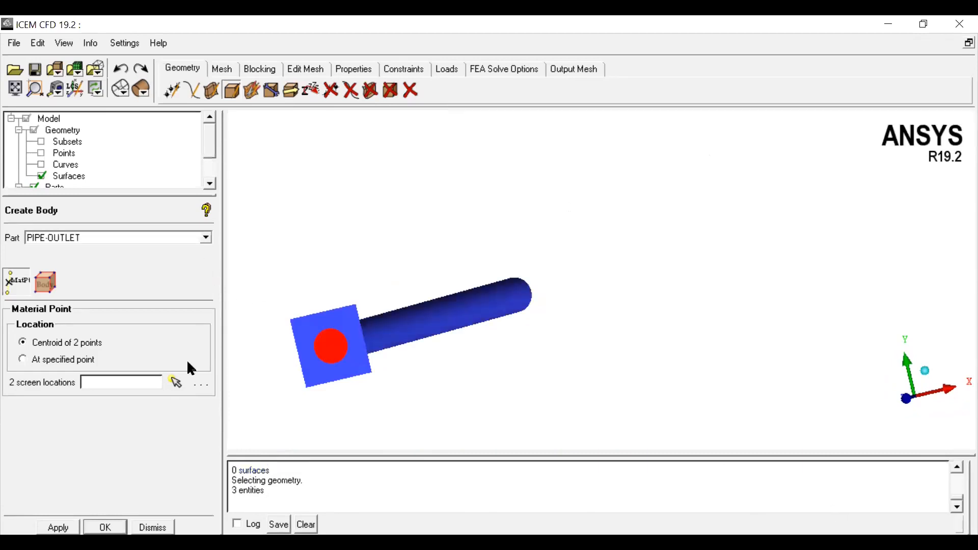
Step: Try to apply Create Body with the PIPE-OUTLET part
left_click(105, 528)
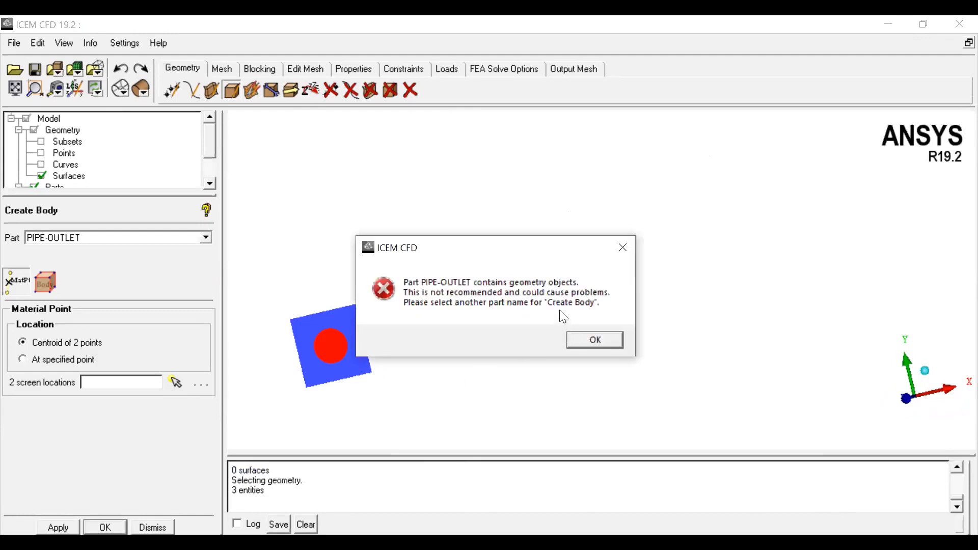
left_click(592, 341)
left_click_drag(130, 196, 129, 295)
Step: Delete the PIPE-OUTLET part together with all of its geometry from the model tree
left_click_drag(582, 304, 400, 343)
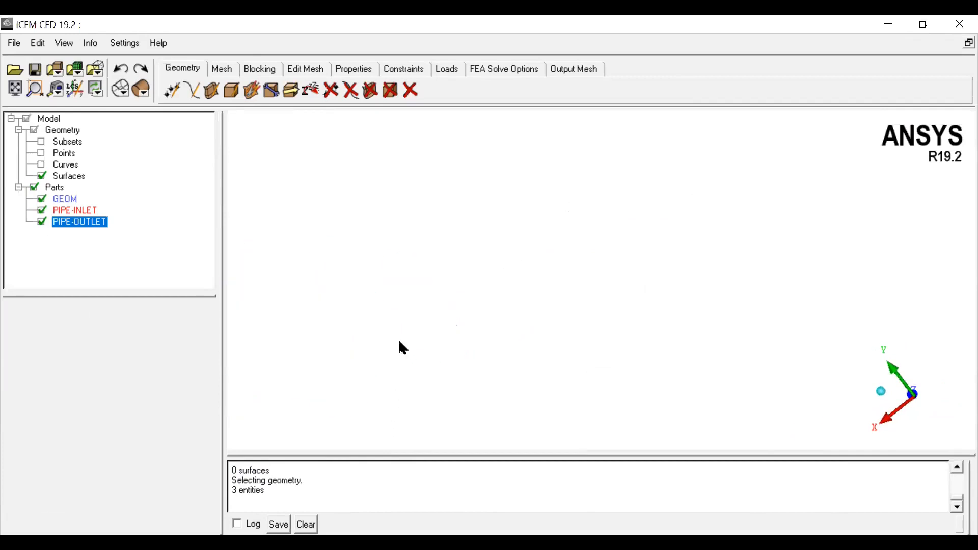
middle_click_drag(400, 342, 836, 247)
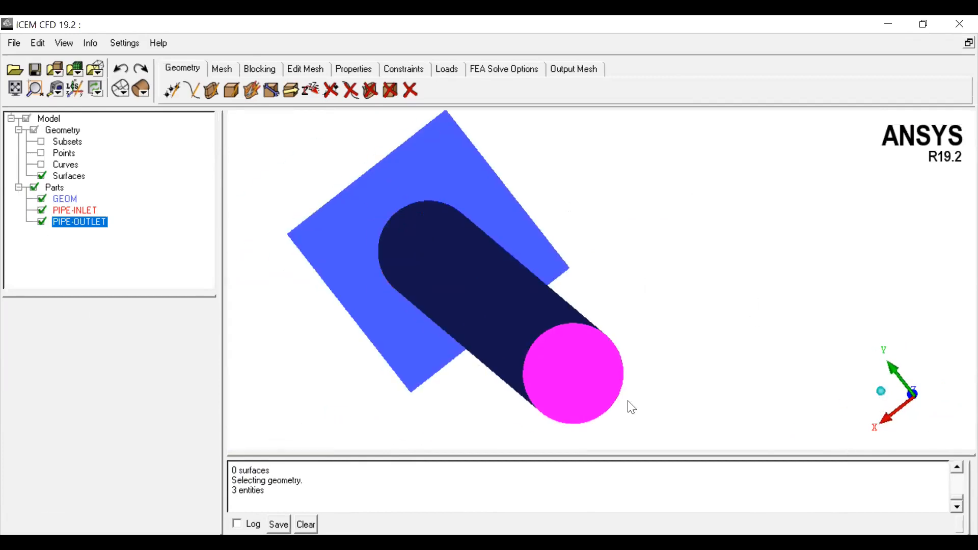
scroll(632, 407, "down", 3)
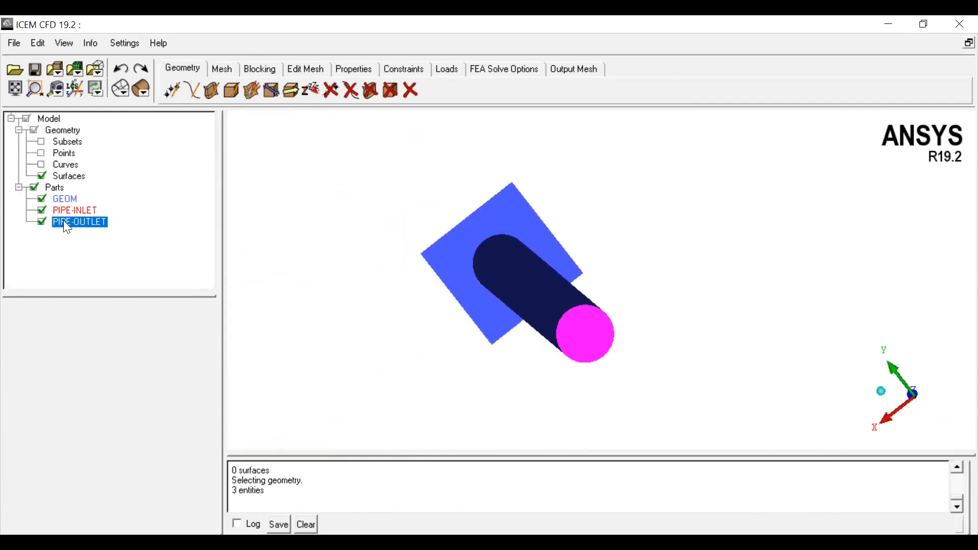
right_click(63, 221)
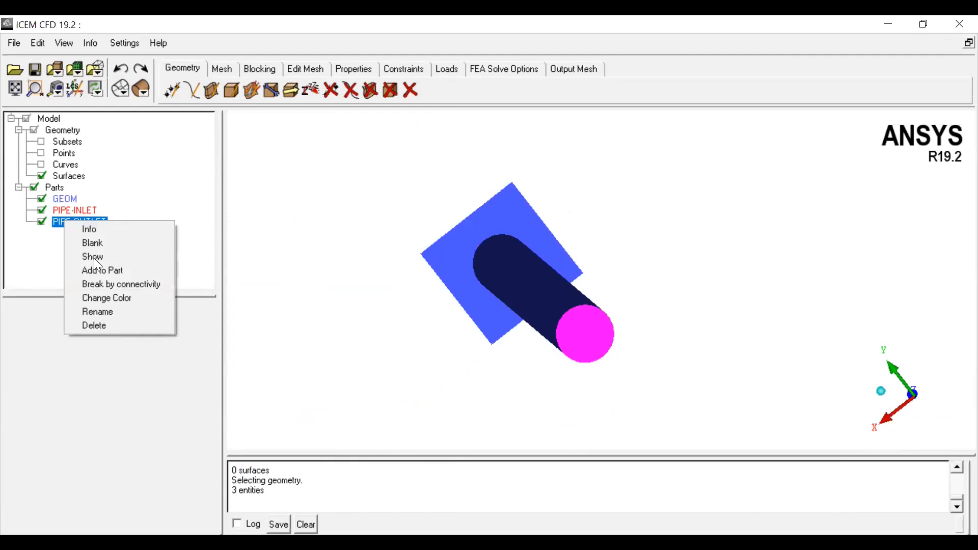
left_click(100, 327)
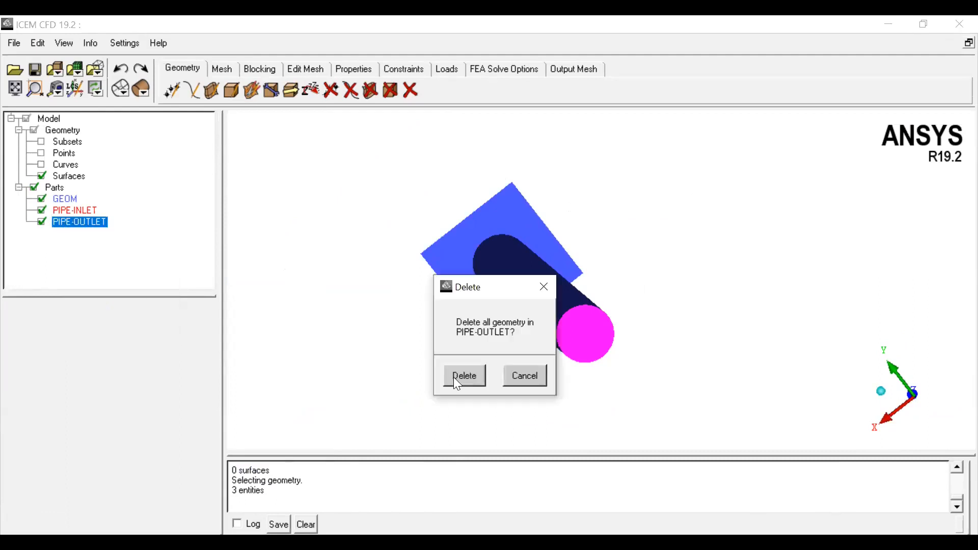
left_click(523, 383)
right_click(76, 222)
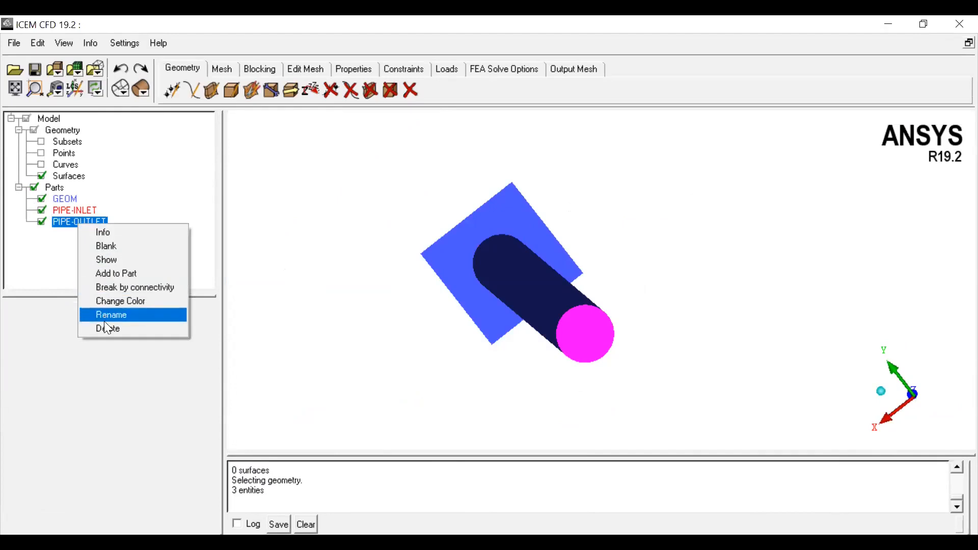
left_click(471, 376)
Step: Show the curves in the model tree
scroll(708, 329, "down", 3)
left_click_drag(708, 329, 803, 236)
scroll(547, 318, "up", 5)
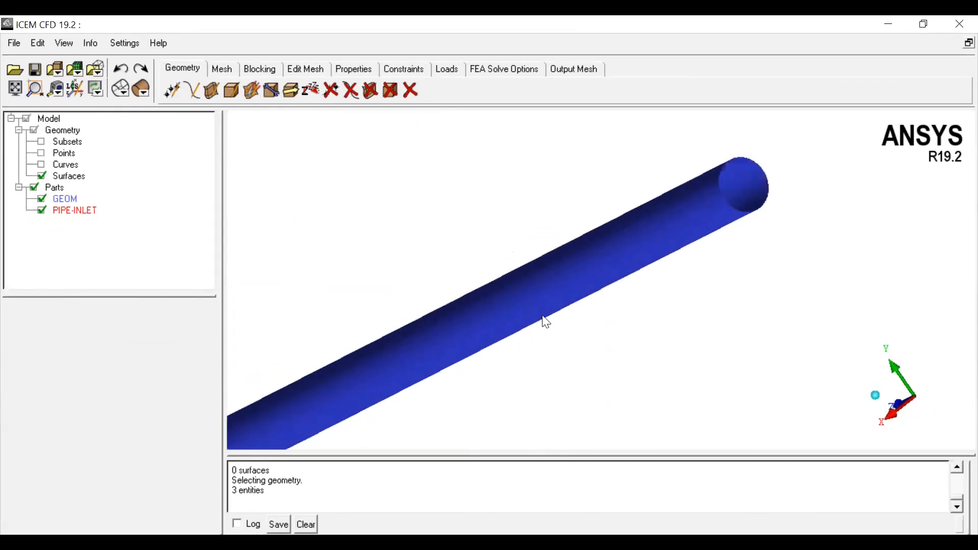
left_click(41, 165)
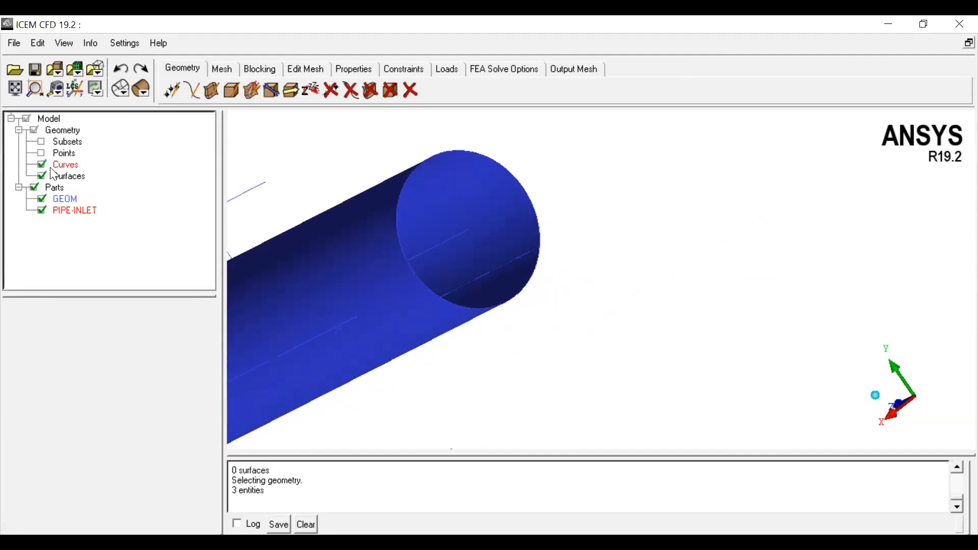
Step: Create a cap surface at the pipe's open end from its circular end curve using the simple surface from curves method
scroll(509, 336, "down", 2)
scroll(512, 338, "down", 1)
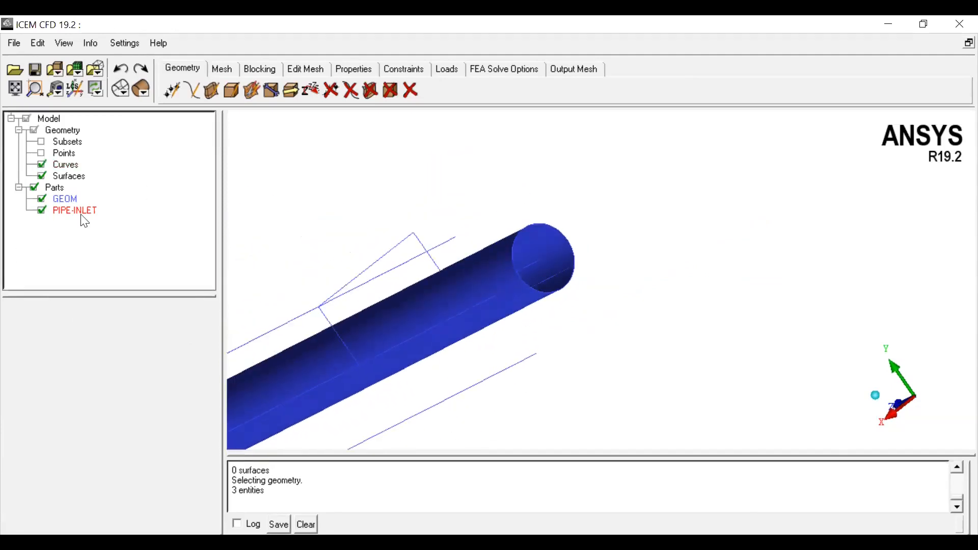
scroll(514, 313, "down", 1)
left_click_drag(502, 353, 518, 249)
scroll(477, 265, "up", 1)
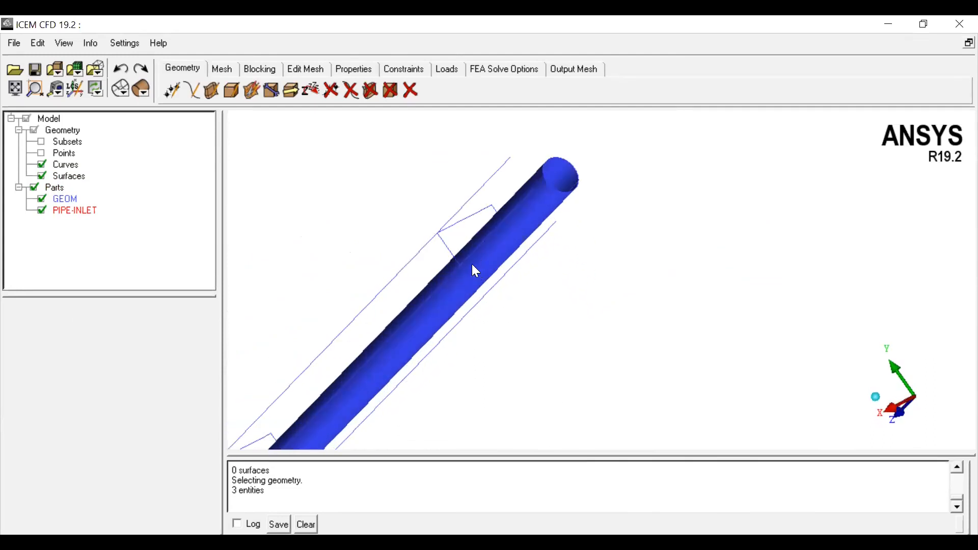
left_click_drag(458, 278, 526, 269)
scroll(524, 271, "up", 1)
middle_click_drag(468, 305, 375, 401)
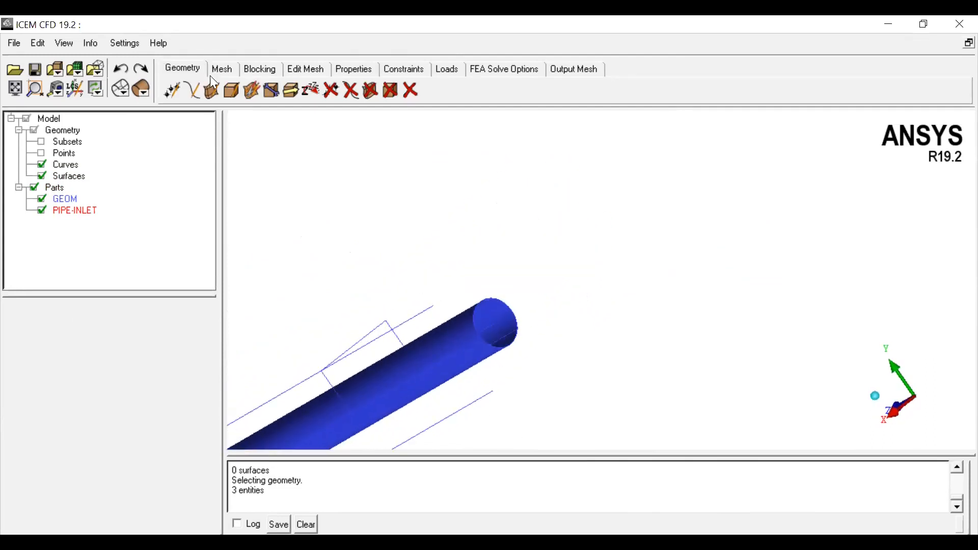
left_click(210, 90)
left_click(16, 404)
left_click(483, 303)
middle_click(570, 266)
Step: Try to create a body by topology from selected surfaces, with its part taken from screen, picking the pipe surfaces
scroll(570, 267, "up", 2)
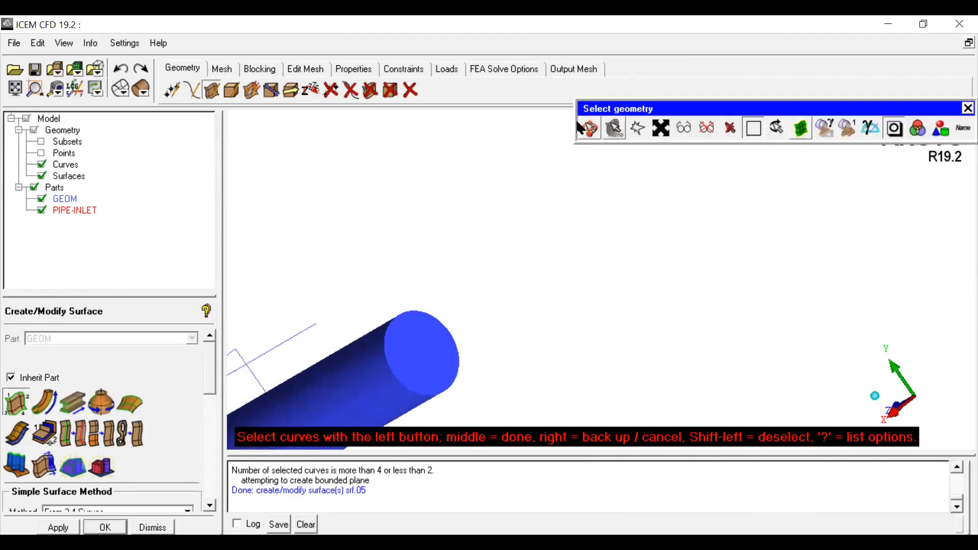
left_click(584, 126)
scroll(519, 295, "up", 1)
middle_click_drag(471, 364, 681, 253)
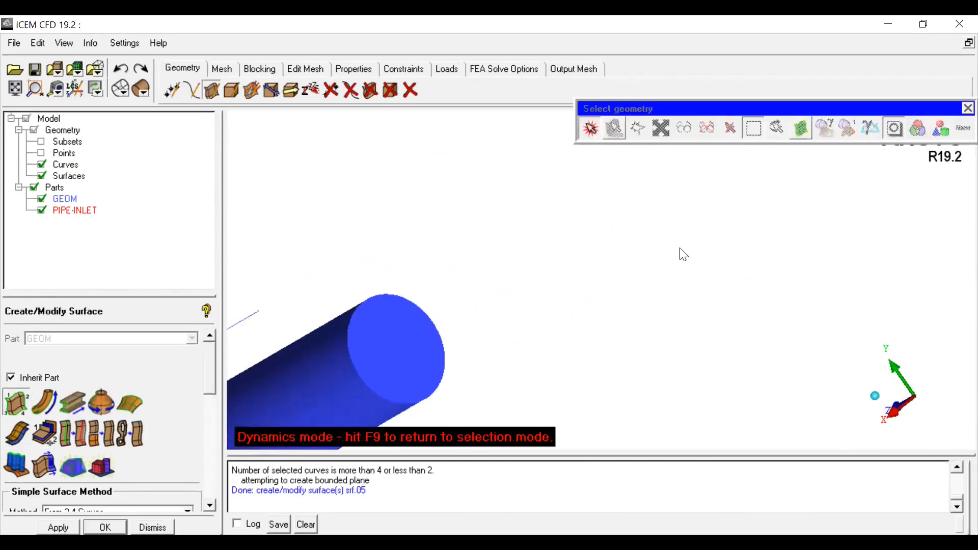
left_click(232, 90)
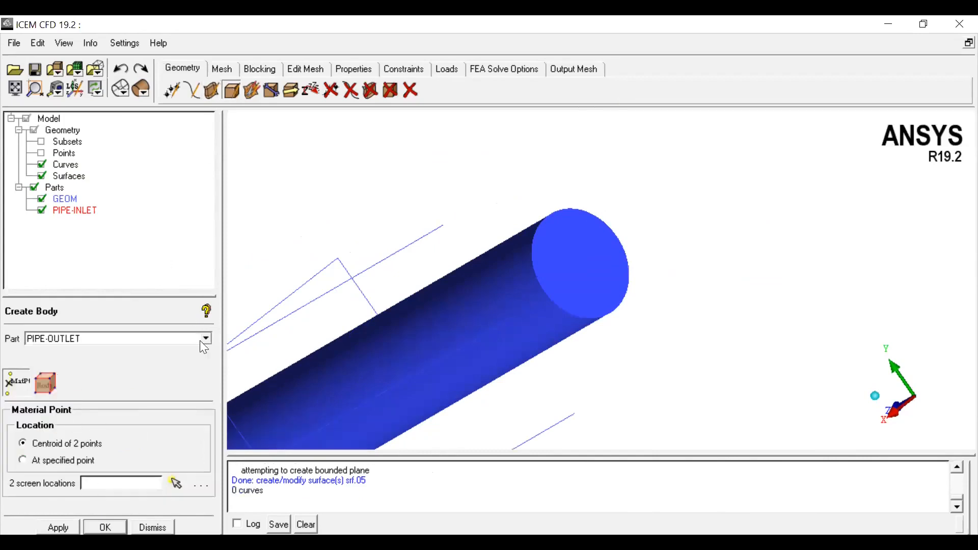
left_click_drag(164, 294, 153, 213)
left_click(205, 256)
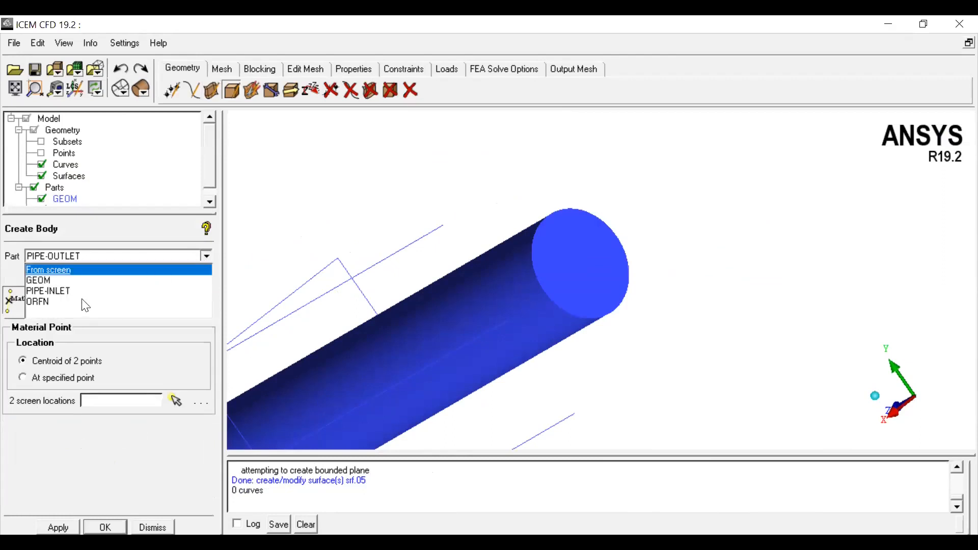
left_click(51, 271)
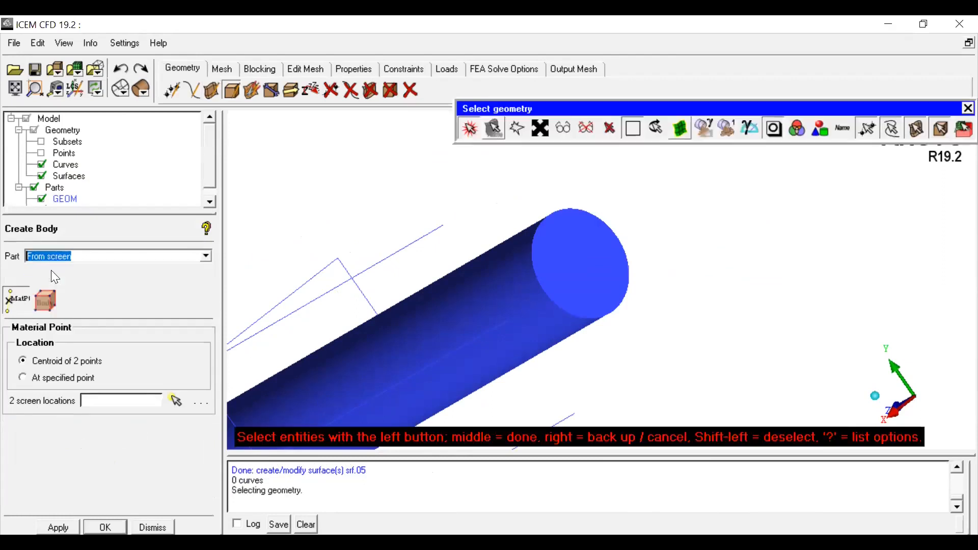
left_click(45, 301)
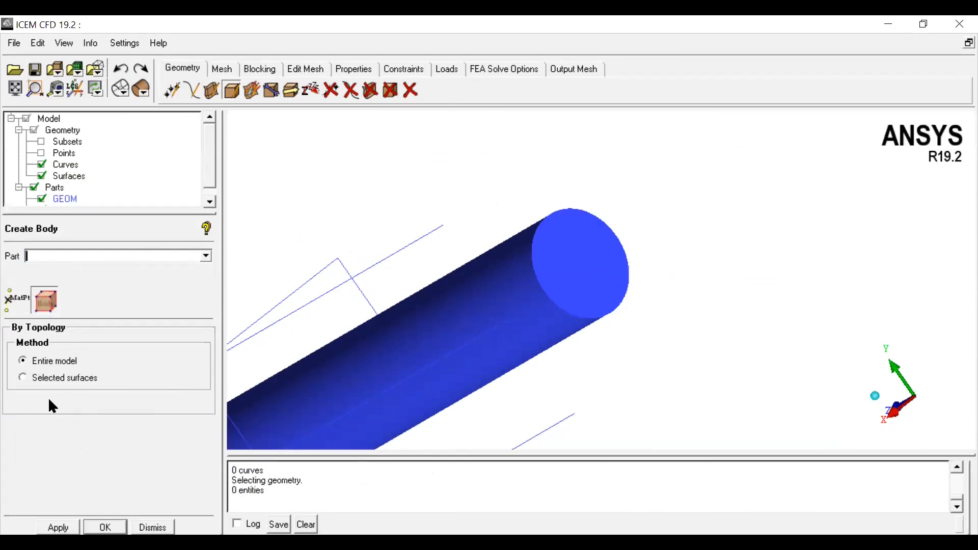
left_click(48, 377)
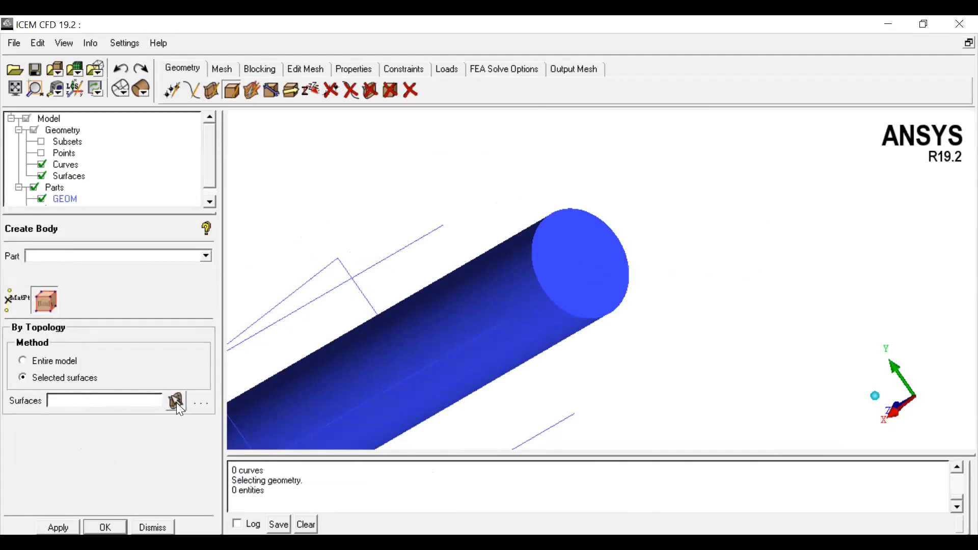
left_click(176, 401)
left_click(533, 283)
left_click(503, 307)
scroll(503, 307, "down", 3)
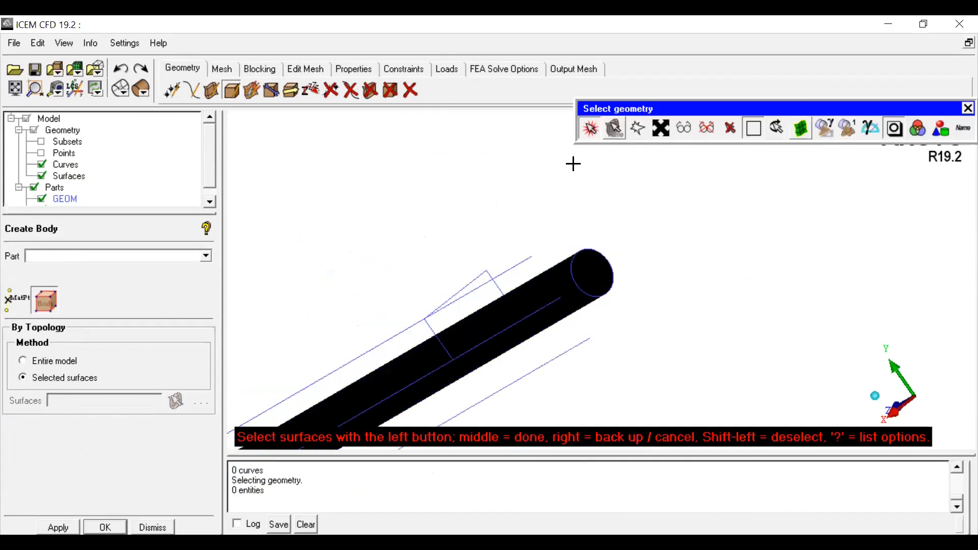
left_click(592, 128)
scroll(466, 374, "down", 3)
left_click_drag(465, 376, 595, 275)
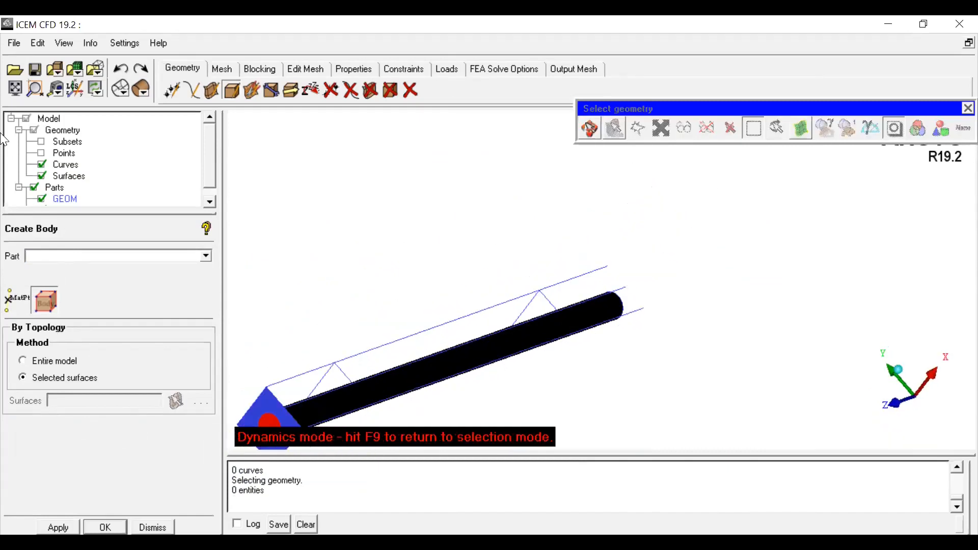
Step: Hide the curves and pick the square end face to finish the body's surface selection
left_click(43, 165)
left_click_drag(350, 323, 491, 326)
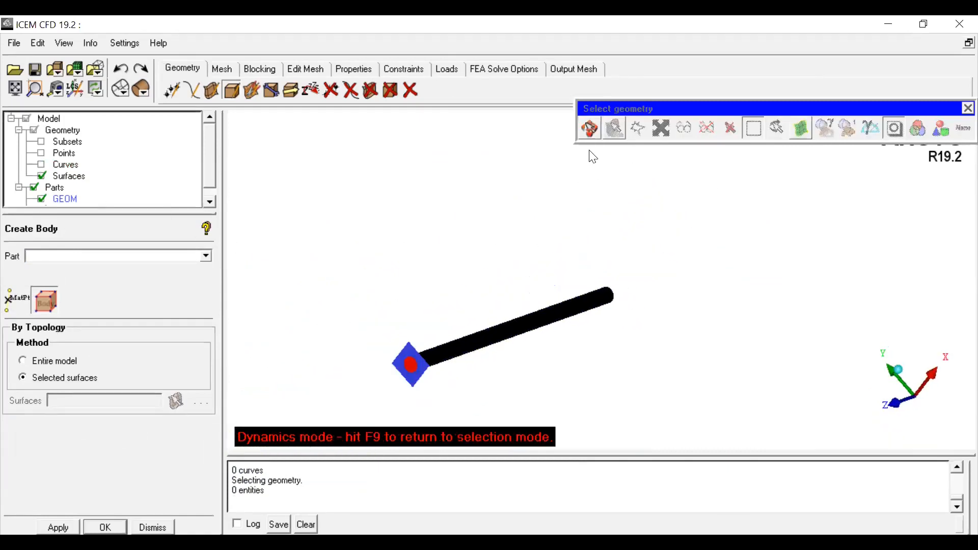
scroll(513, 293, "up", 5)
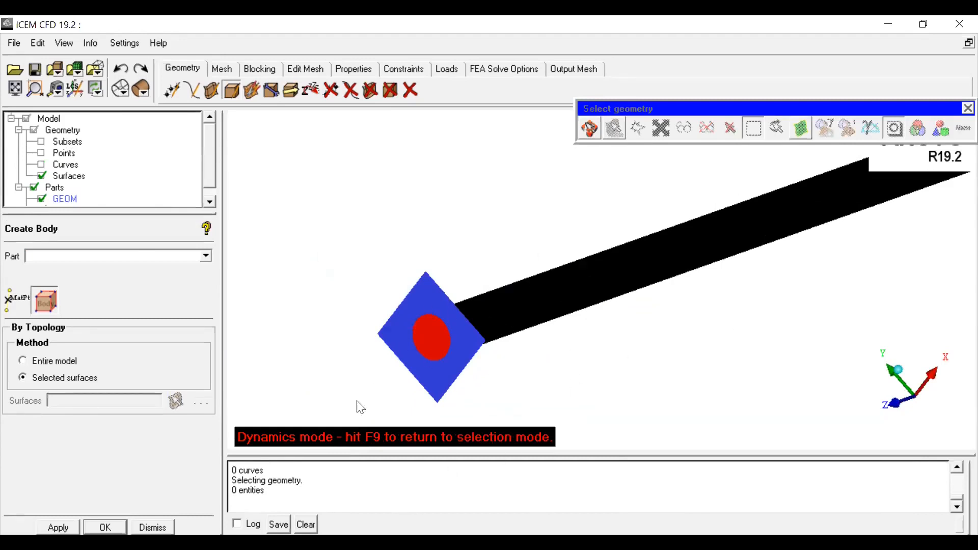
middle_click_drag(552, 319, 655, 295)
scroll(518, 284, "up", 3)
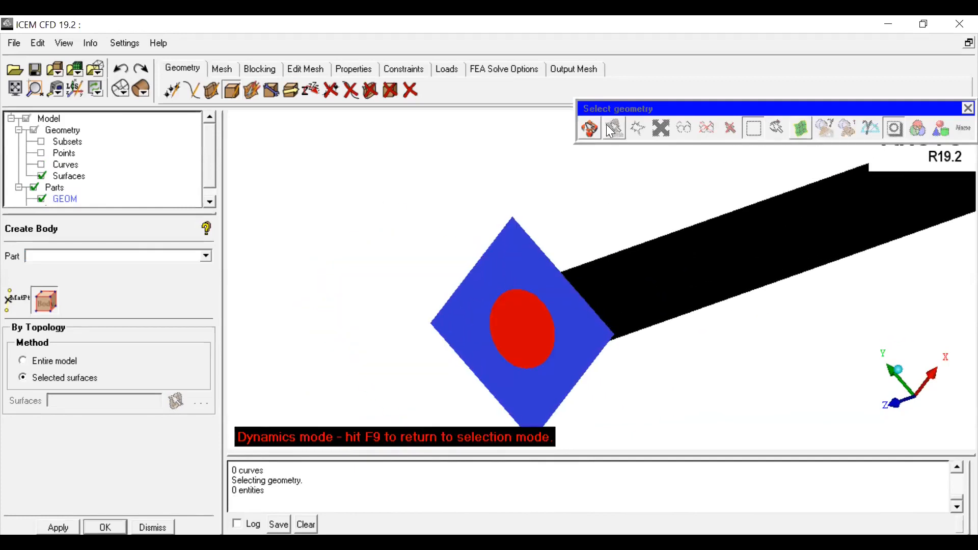
left_click(589, 129)
left_click(516, 329)
scroll(433, 363, "down", 3)
middle_click(407, 294)
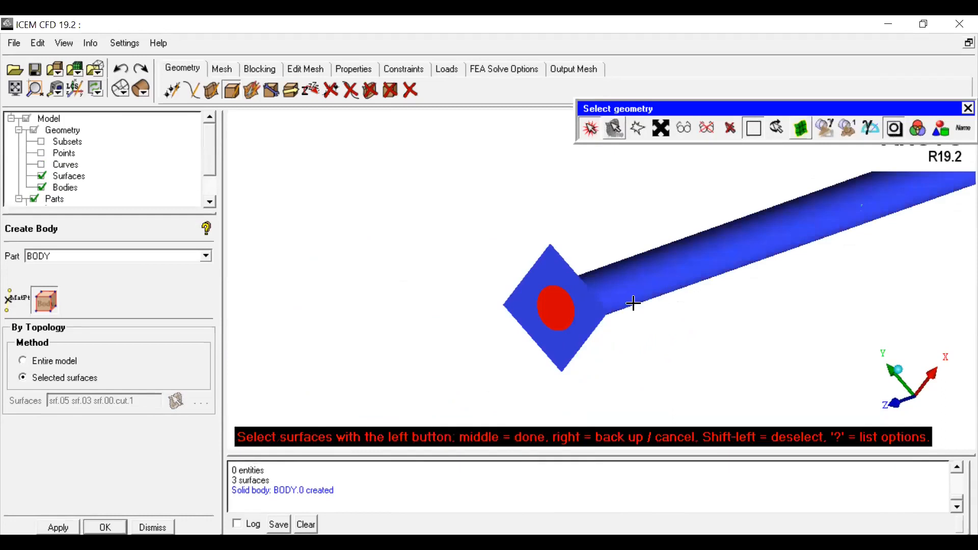
Step: Undo the body creation
scroll(633, 302, "down", 2)
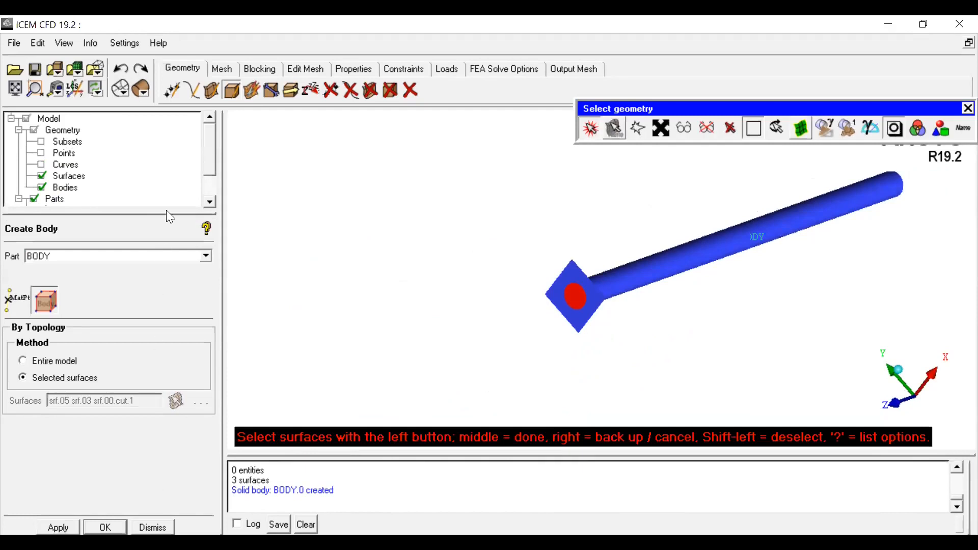
left_click(118, 68)
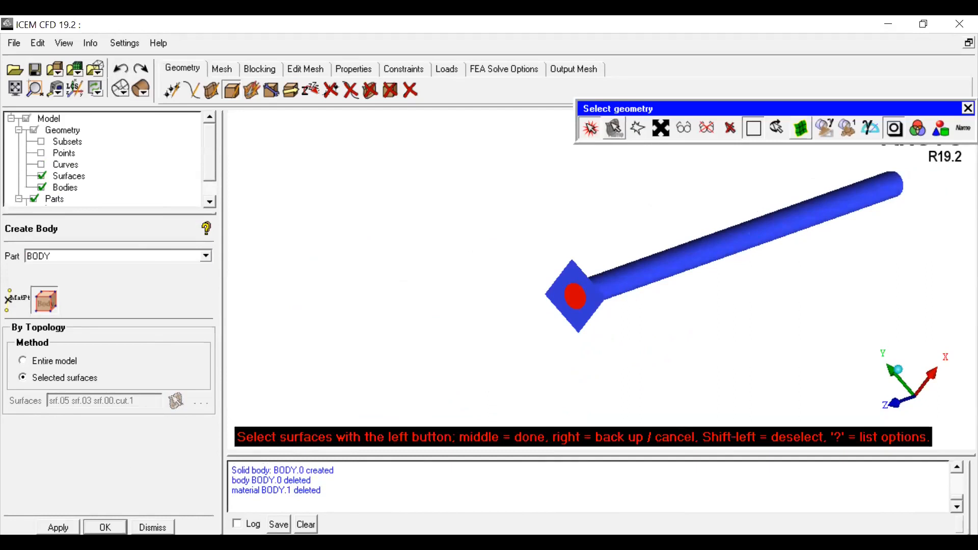
Step: Restart Create Body by topology with the part from screen, and select the inlet cap and pipe wall surfaces
middle_click(590, 314)
middle_click_drag(513, 330, 273, 406)
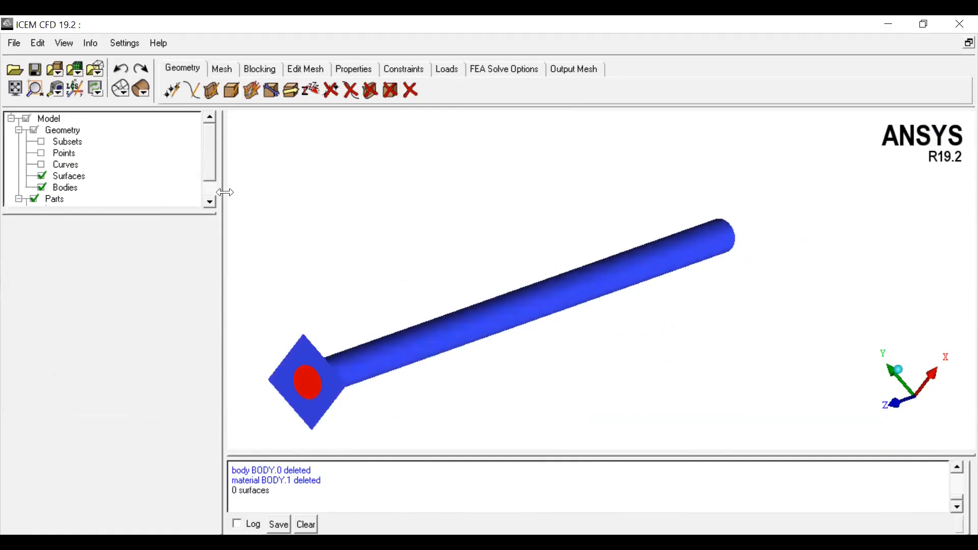
left_click(232, 89)
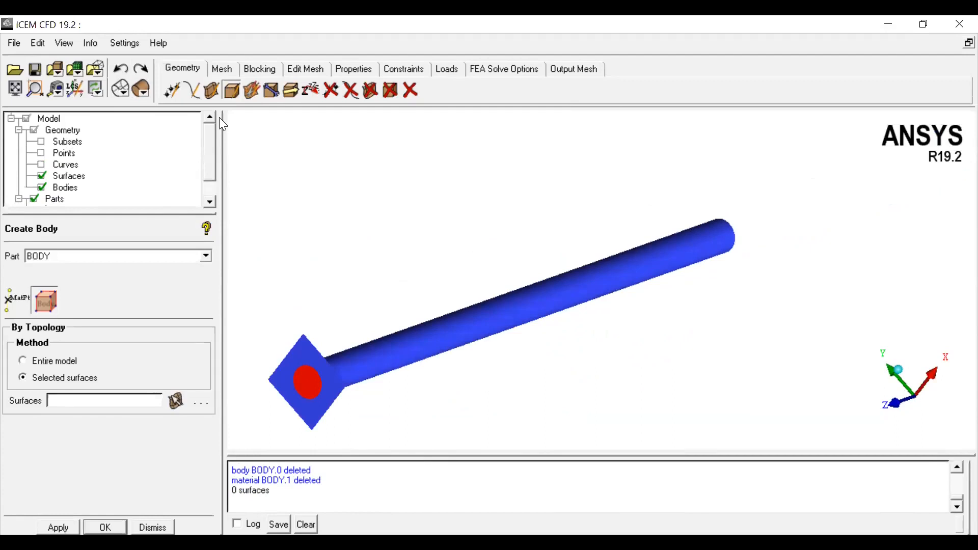
double_click(48, 259)
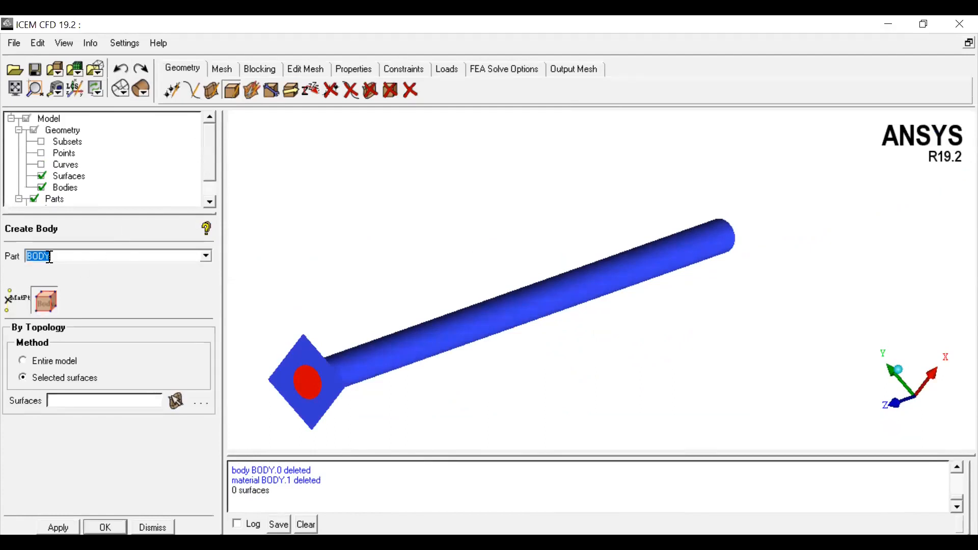
left_click(206, 255)
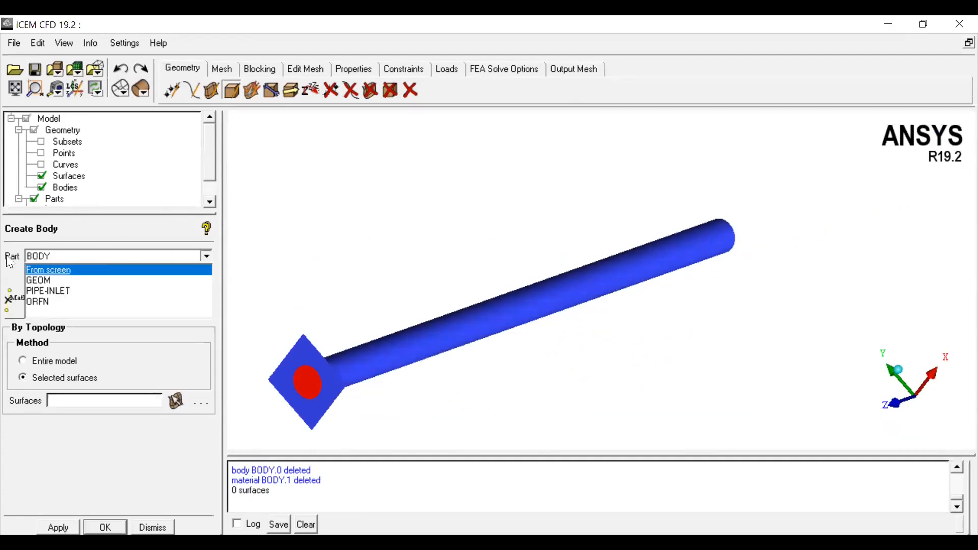
left_click(64, 269)
left_click(17, 303)
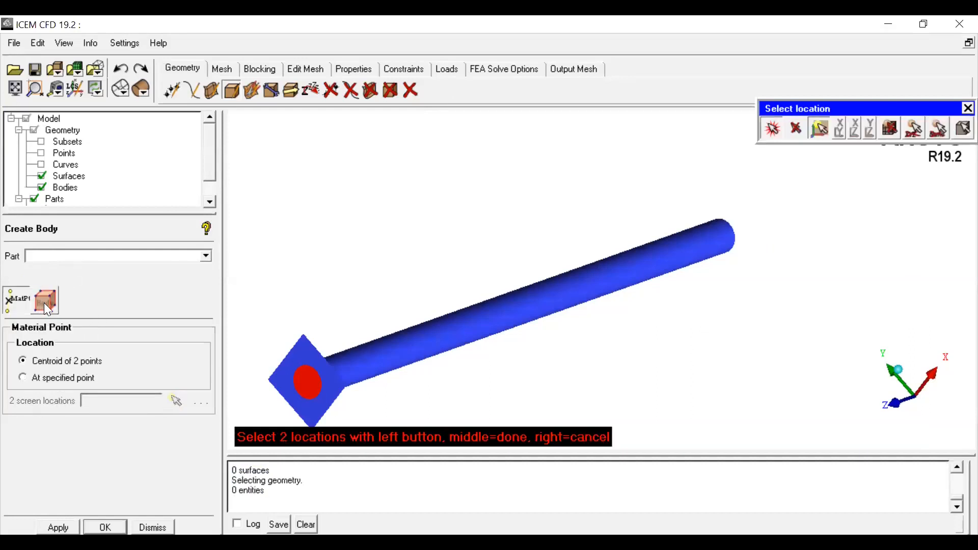
left_click(46, 303)
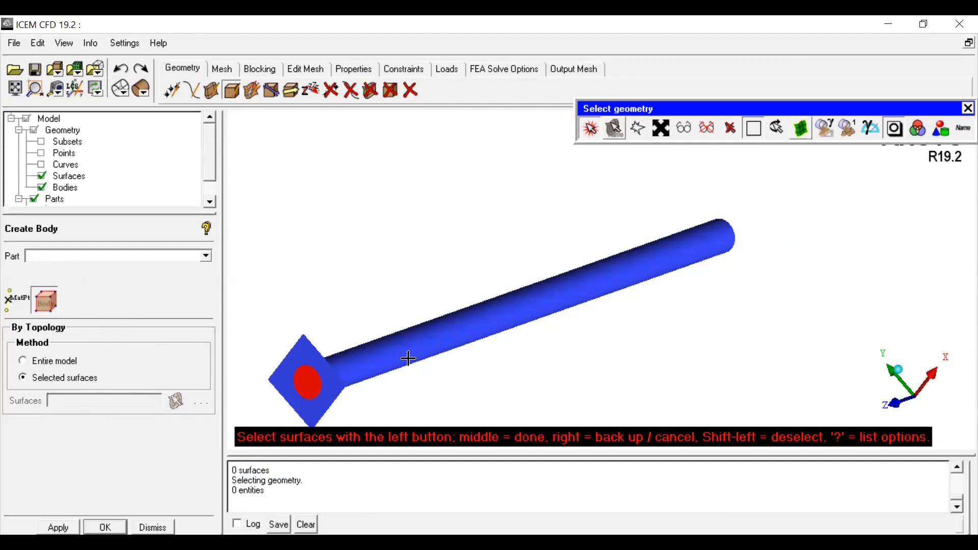
left_click(311, 382)
left_click(413, 345)
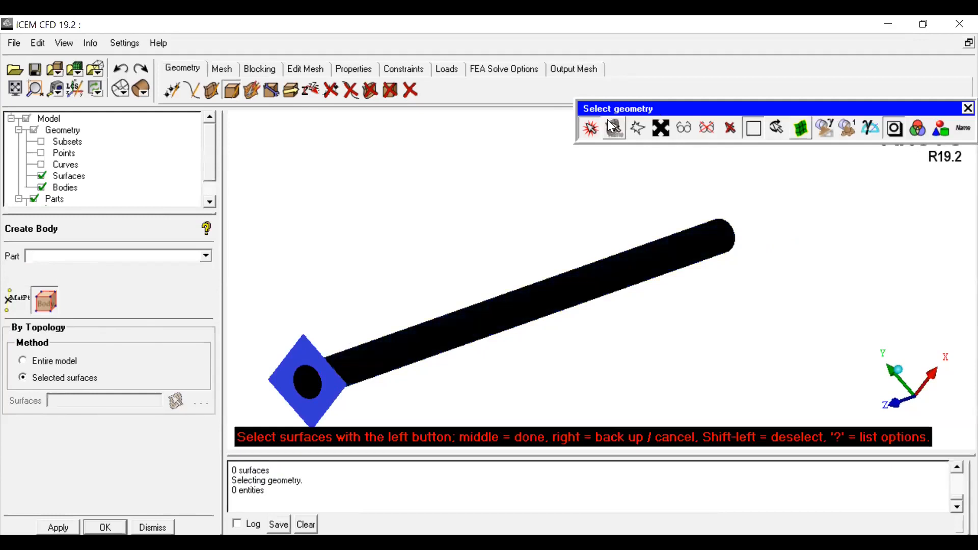
Step: Rotate to the pipe's far end, select the outlet cap surface, and finish creating the body
left_click(588, 127)
scroll(643, 246, "down", 4)
left_click_drag(604, 240, 631, 223)
scroll(635, 237, "up", 2)
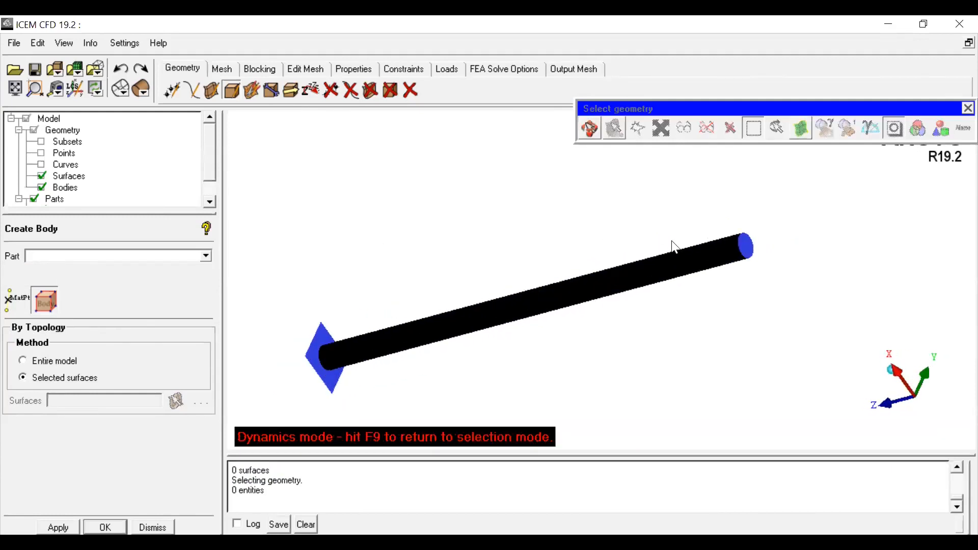
middle_click_drag(671, 241, 411, 263)
left_click_drag(470, 246, 427, 245)
scroll(427, 245, "up", 3)
middle_click_drag(407, 245, 725, 254)
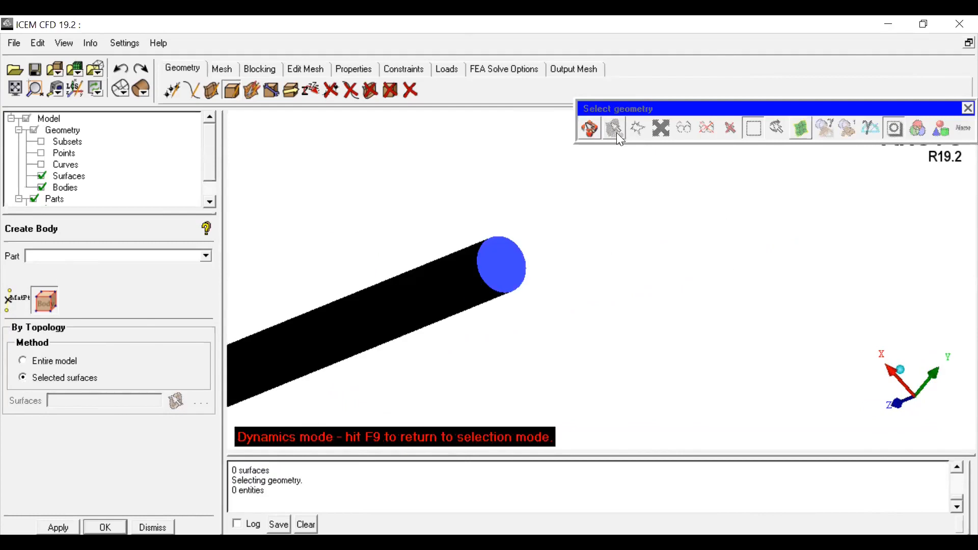
left_click(588, 128)
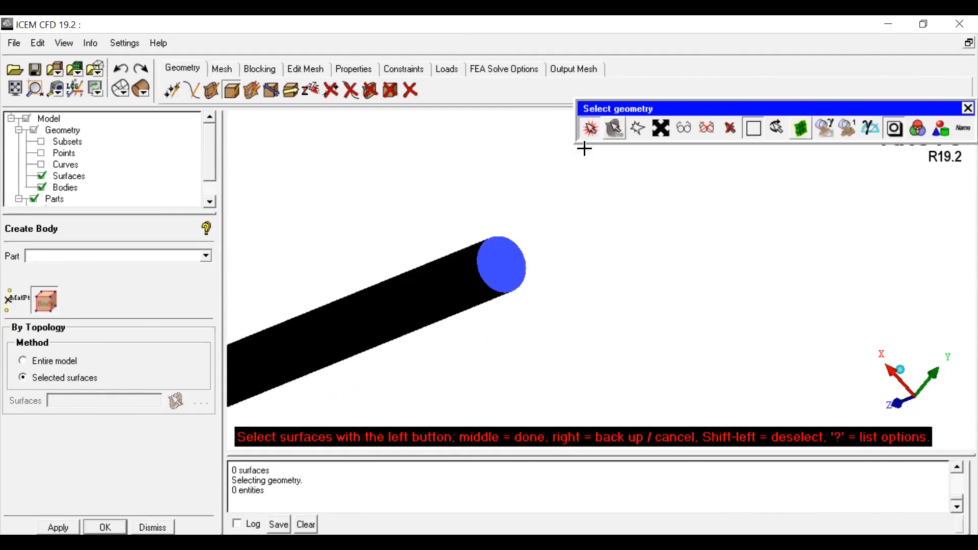
left_click(511, 268)
scroll(548, 287, "down", 2)
middle_click(553, 308)
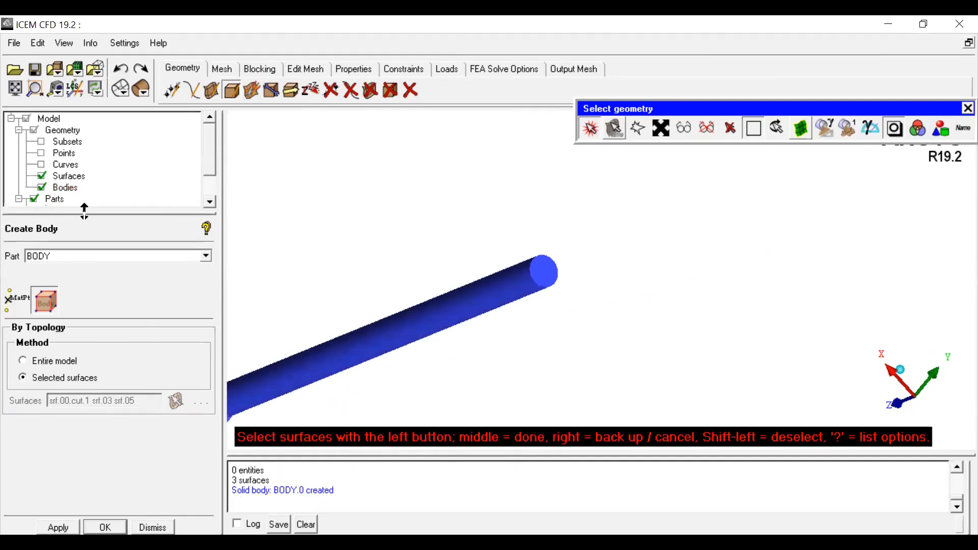
Step: Enlarge the model tree and hide the surfaces so only the new body is displayed
left_click_drag(84, 211, 84, 292)
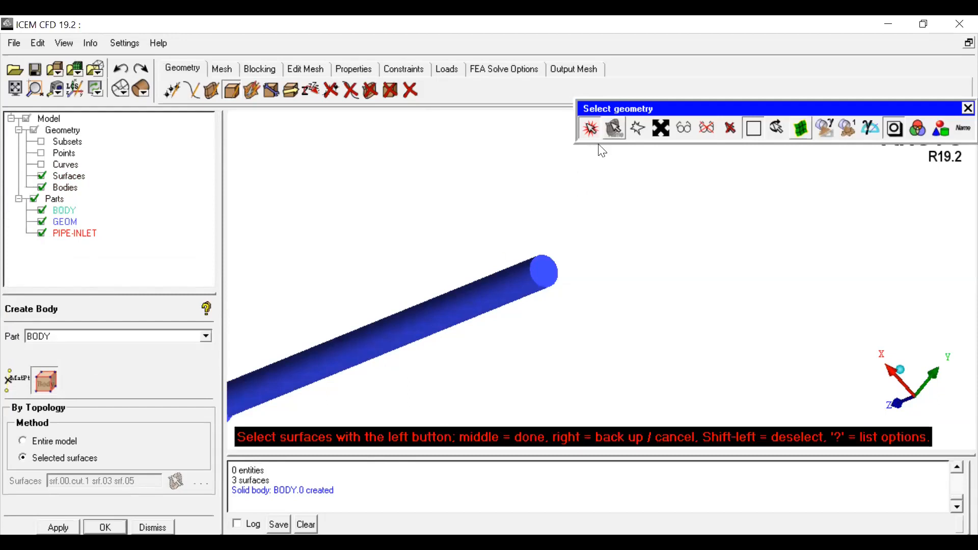
left_click(590, 129)
scroll(522, 208, "down", 2)
middle_click_drag(506, 277, 710, 228)
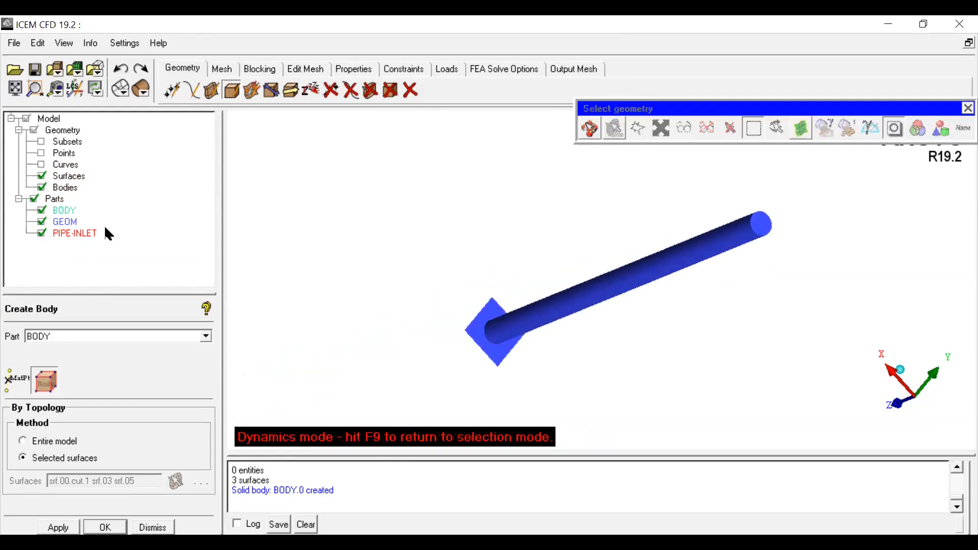
left_click(42, 177)
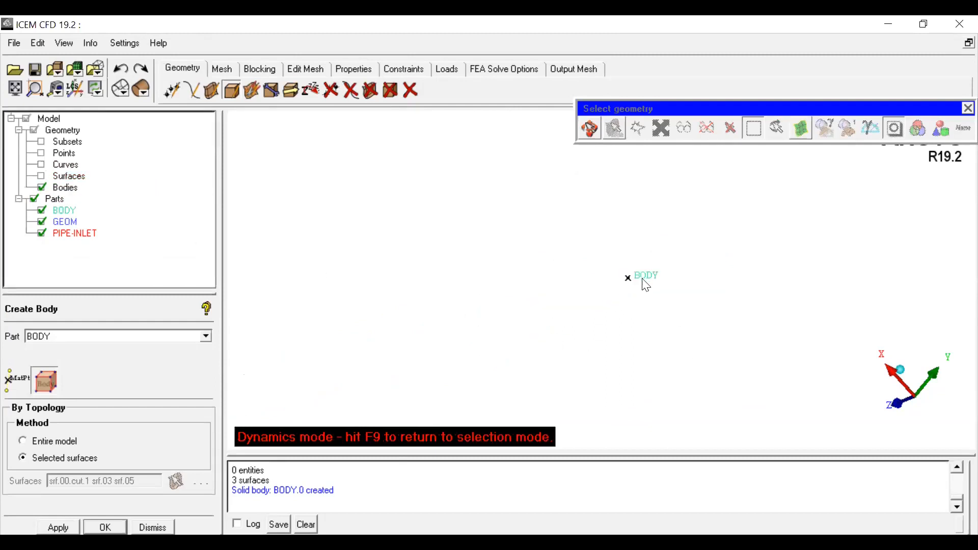
mouse_move(634, 294)
left_mouse_down()
mouse_move(560, 310)
mouse_move(729, 280)
mouse_move(801, 247)
mouse_move(562, 319)
mouse_move(694, 279)
mouse_move(552, 292)
left_mouse_up()
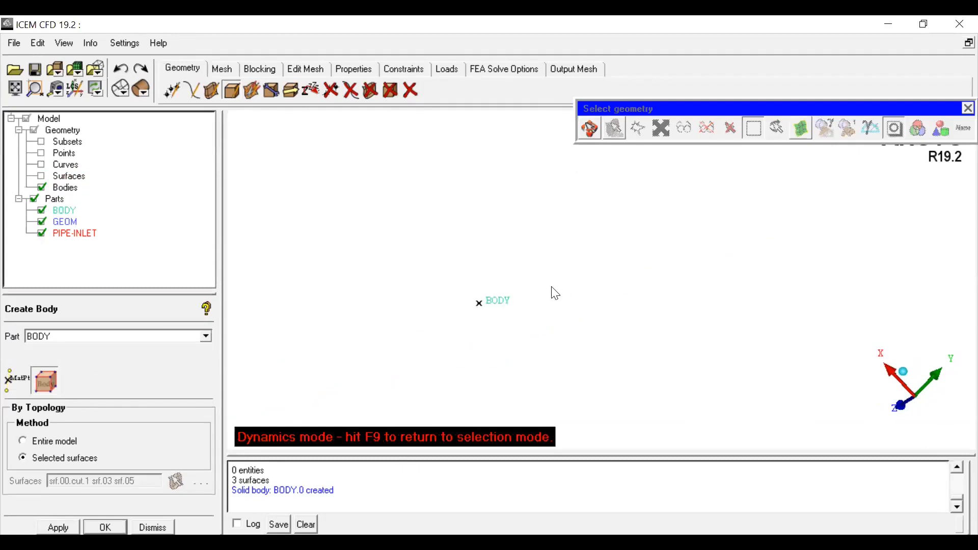
Step: Turn on Show Bounding Surfaces for the bodies and rotate to inspect the body
right_click(66, 188)
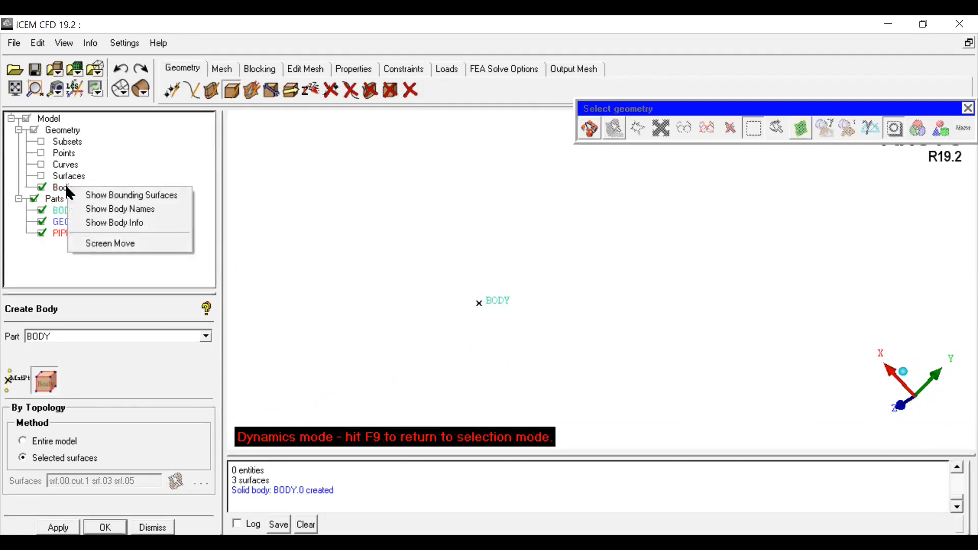
left_click(93, 198)
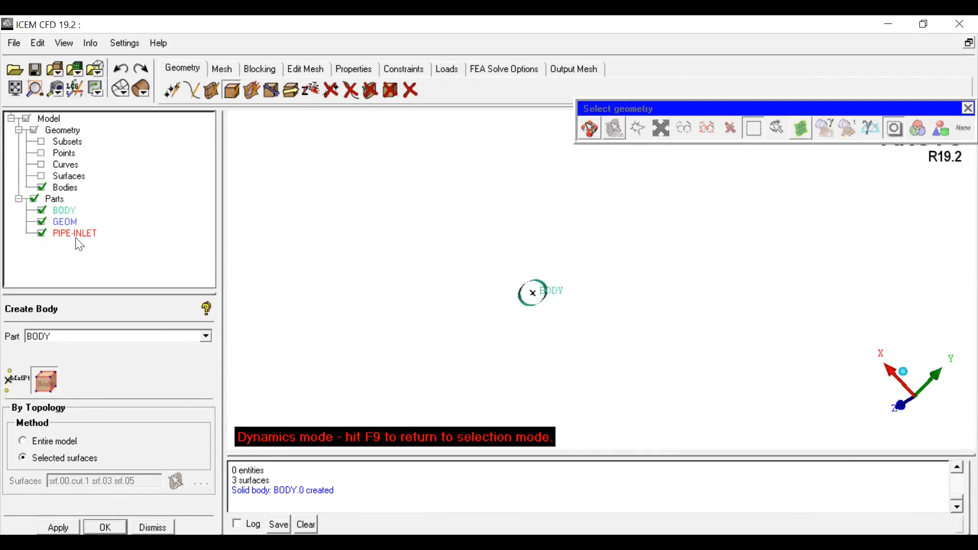
right_click(66, 188)
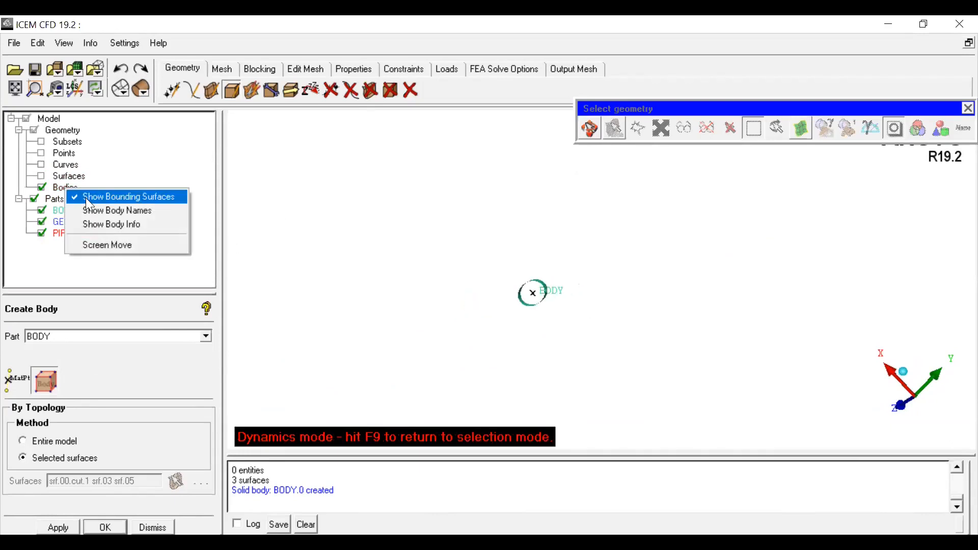
left_click(90, 197)
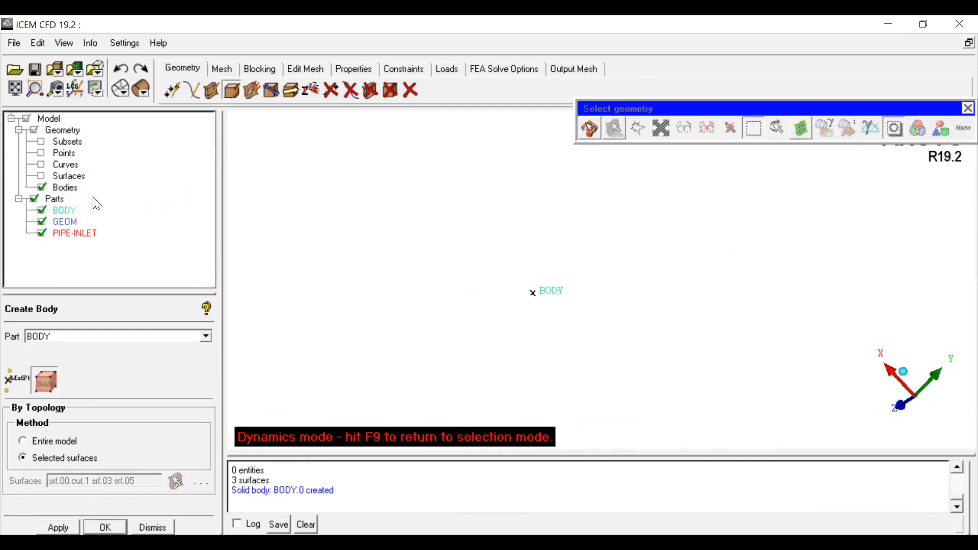
right_click(66, 188)
left_click(94, 198)
mouse_move(561, 299)
left_mouse_down()
mouse_move(490, 323)
mouse_move(633, 300)
mouse_move(580, 291)
mouse_move(508, 316)
left_mouse_up()
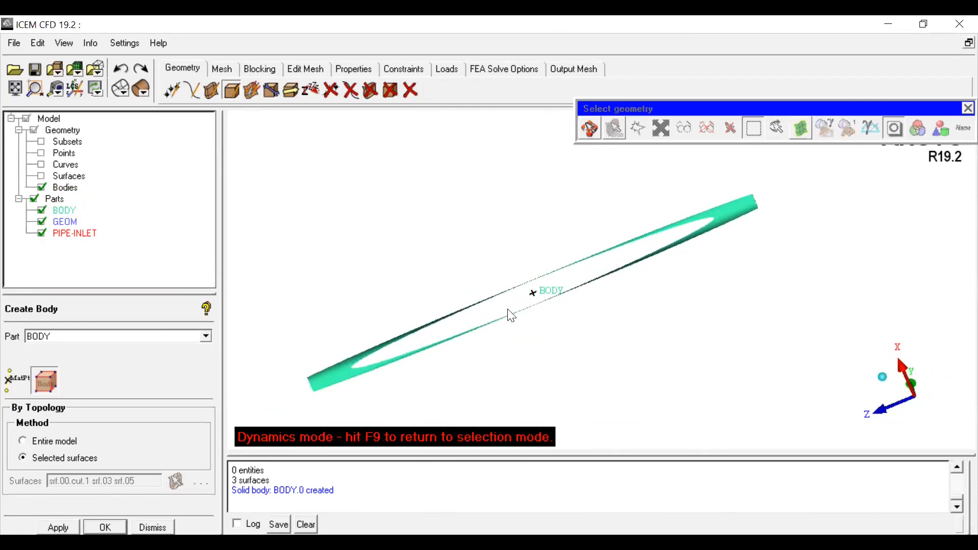
left_click(588, 130)
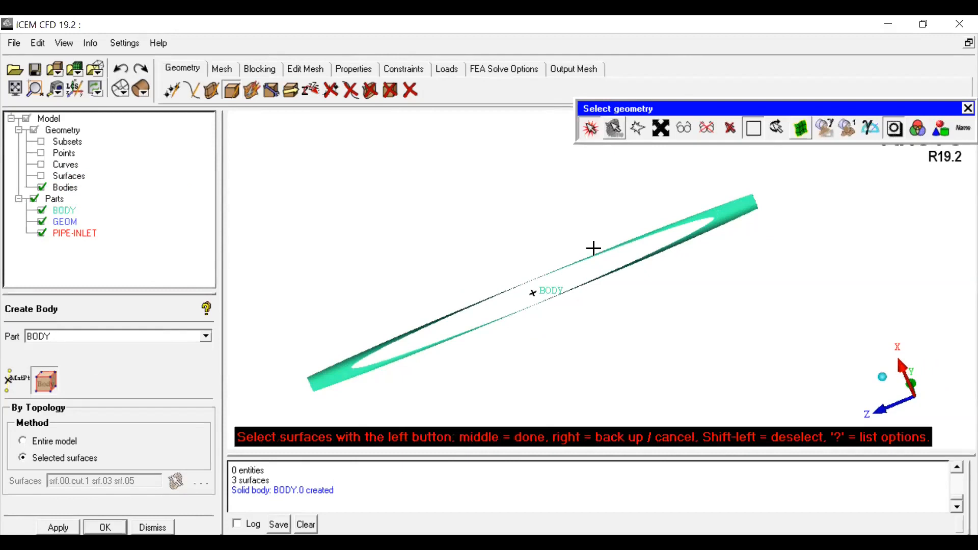
left_click(590, 130)
left_click_drag(533, 328, 535, 327)
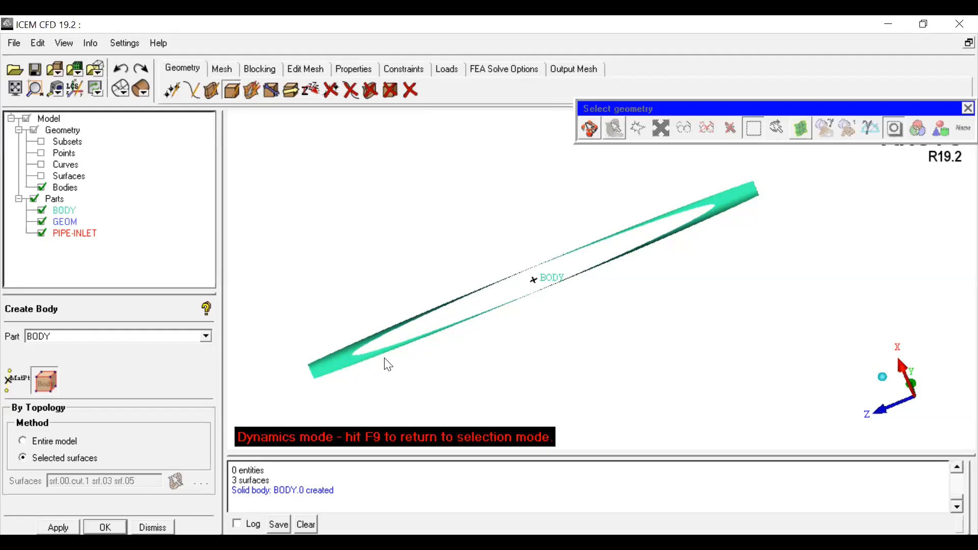
Step: Rotate and zoom the view to inspect the newly created body
left_click_drag(388, 364, 435, 334)
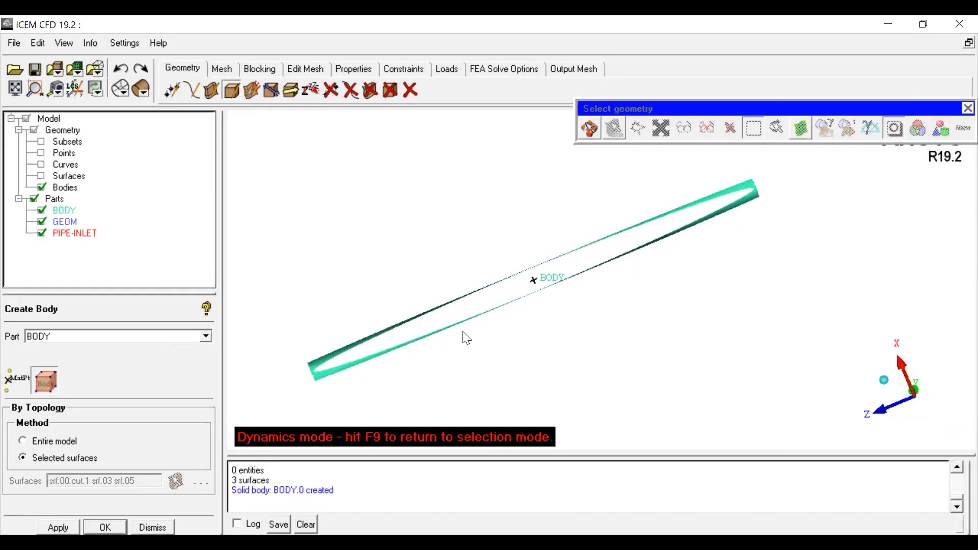
scroll(462, 333, "down", 3)
scroll(463, 332, "up", 2)
scroll(461, 332, "down", 4)
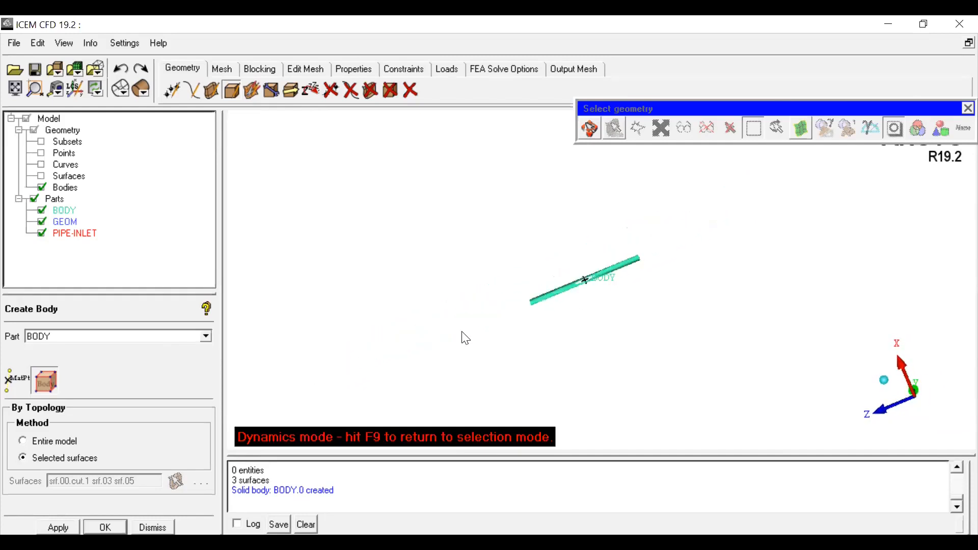
scroll(467, 339, "up", 4)
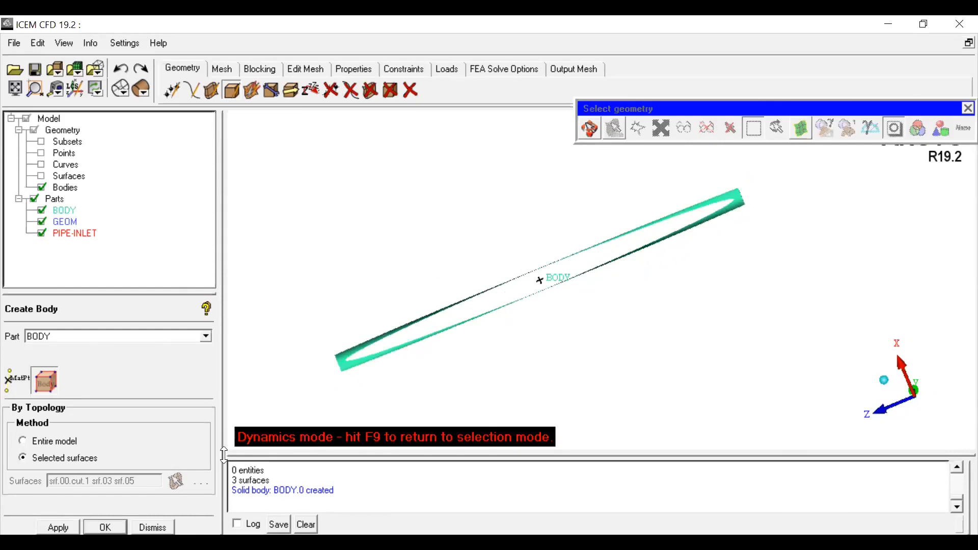
Step: Close the Create Body panel and reset the view to the axis-aligned orientation
left_click(152, 527)
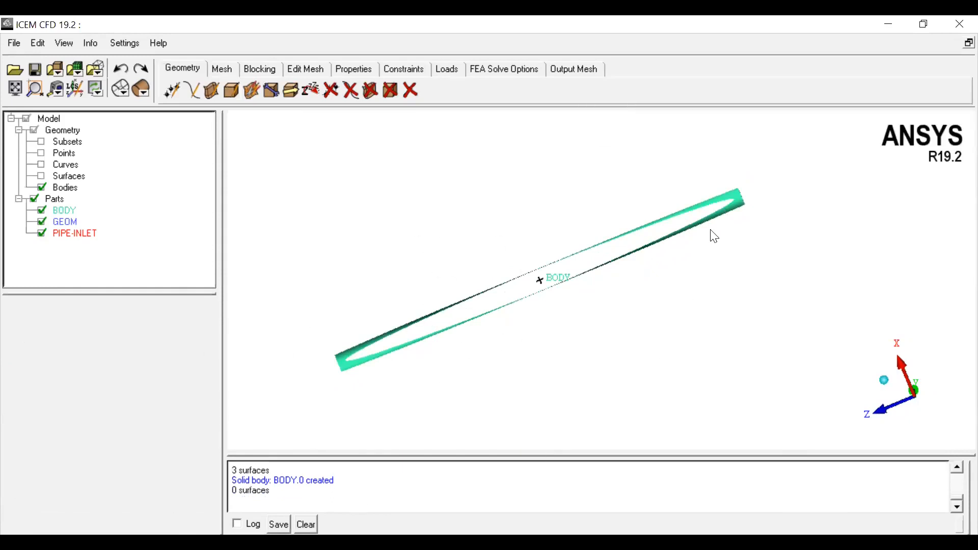
left_click(916, 391)
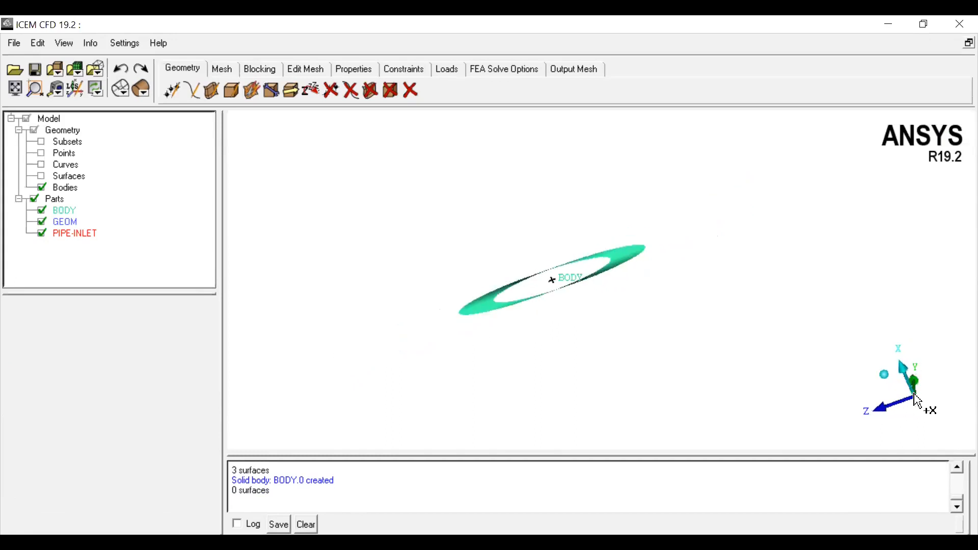
left_click(892, 375)
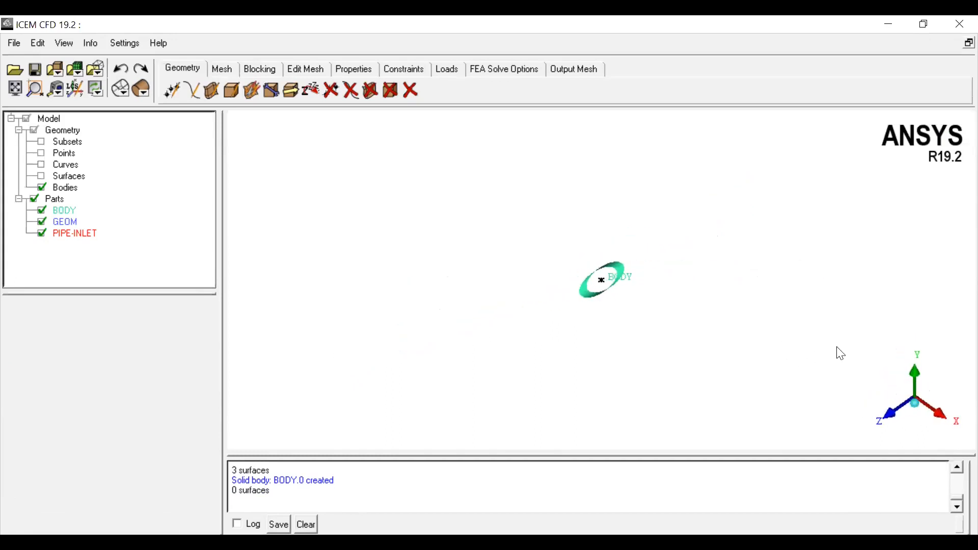
Step: Show the surfaces and hide the bodies in the model tree, checking the pipe assembly
left_click(42, 177)
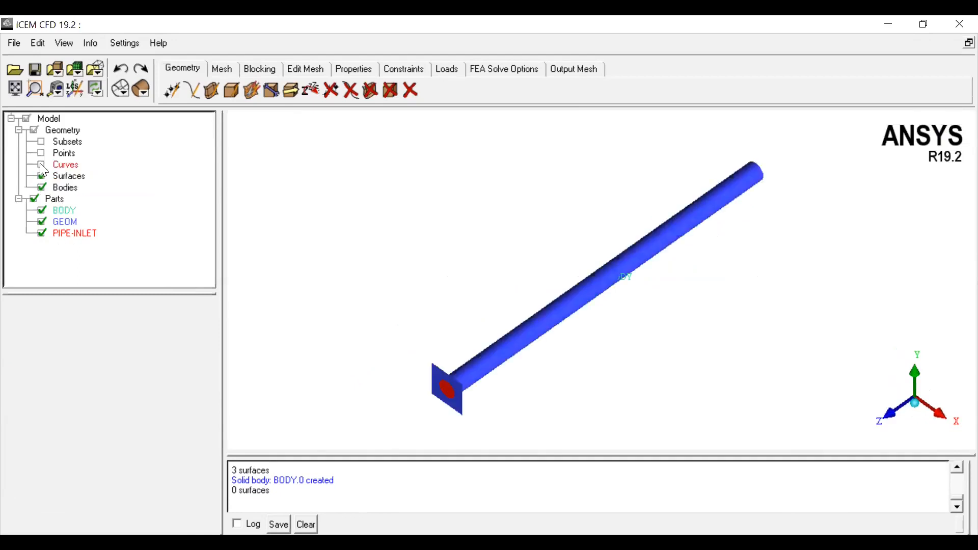
left_click(42, 187)
scroll(651, 362, "up", 3)
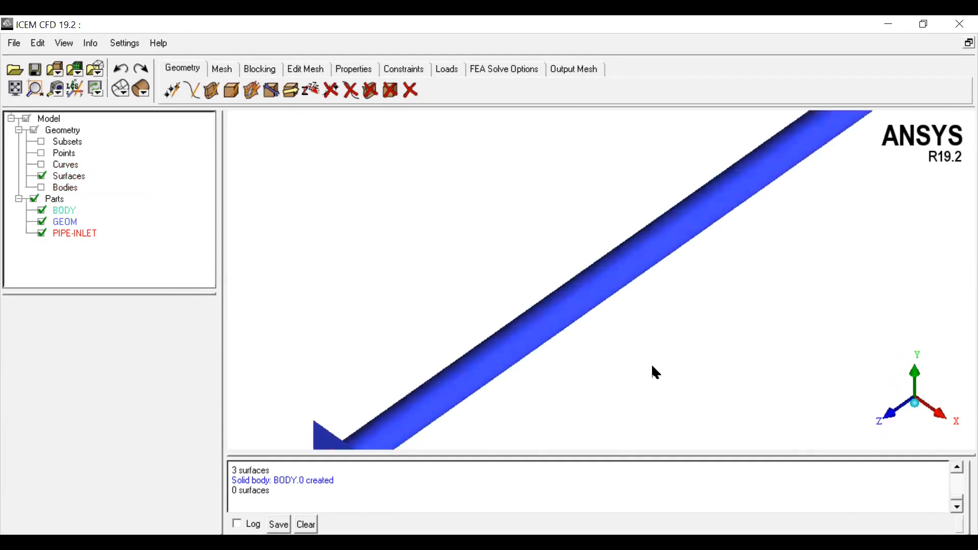
scroll(651, 363, "down", 5)
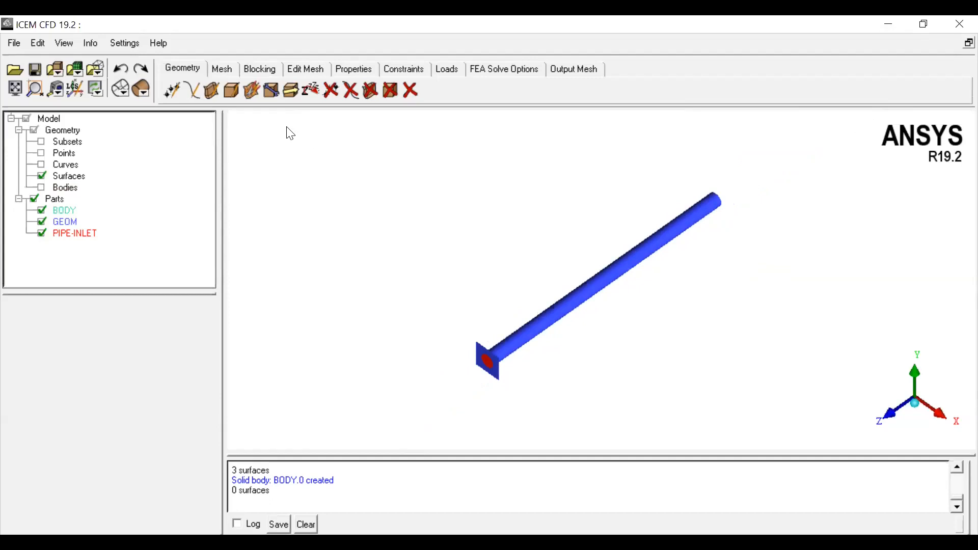
Step: Open Repair Geometry and review its Build Topology options, including tolerance and the All parts method
left_click(232, 93)
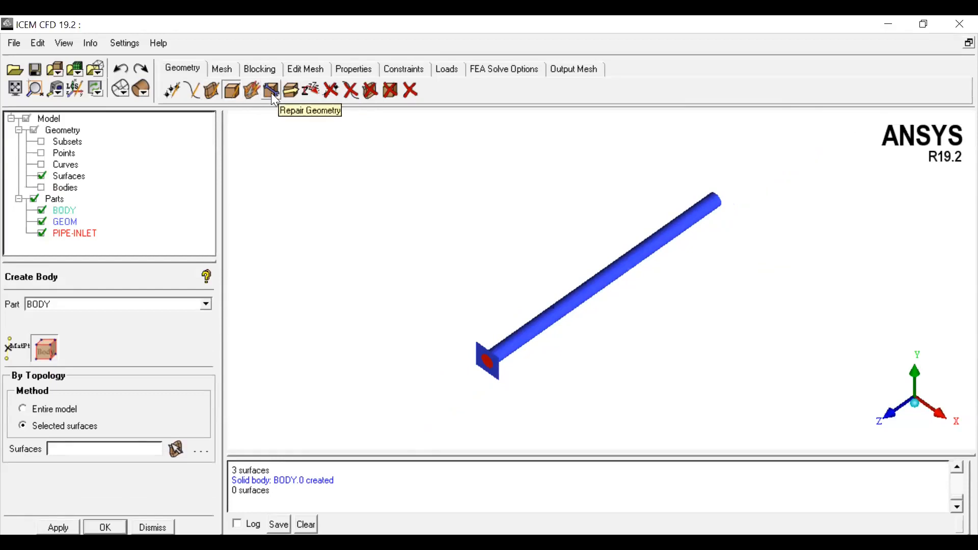
left_click(271, 92)
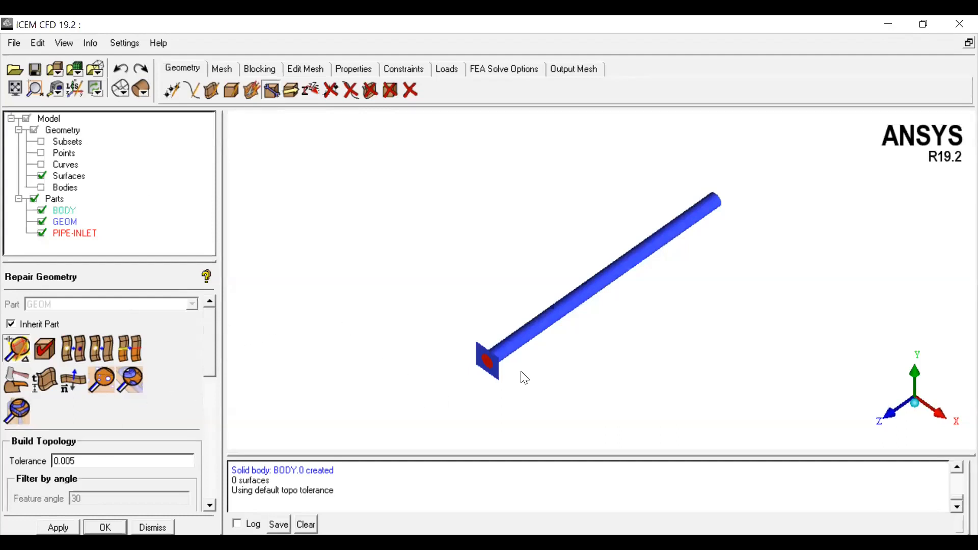
scroll(520, 374, "up", 3)
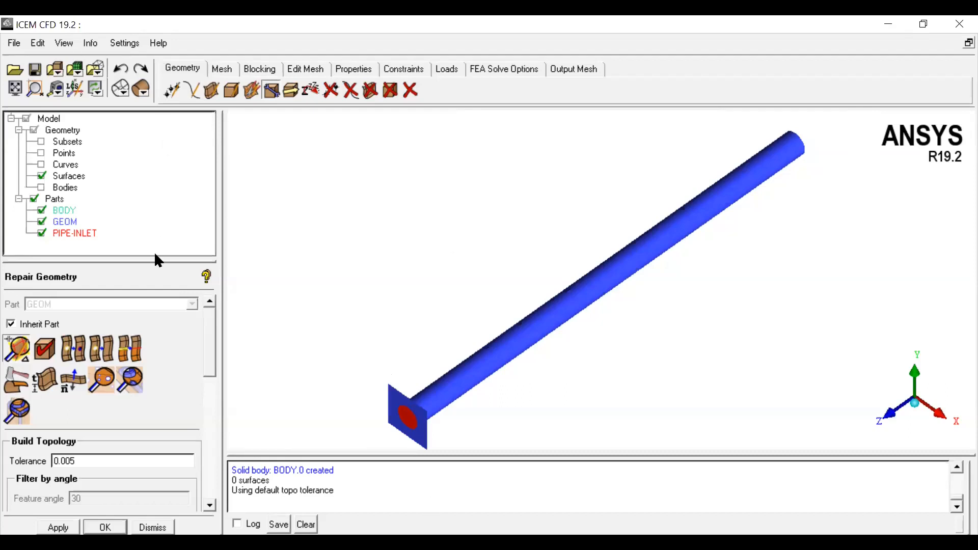
left_click_drag(154, 260, 154, 228)
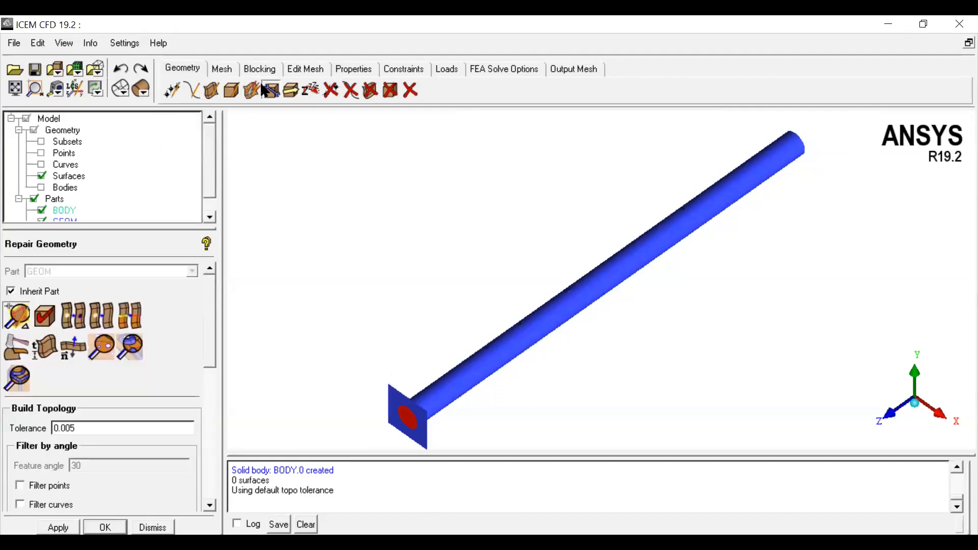
left_click(272, 92)
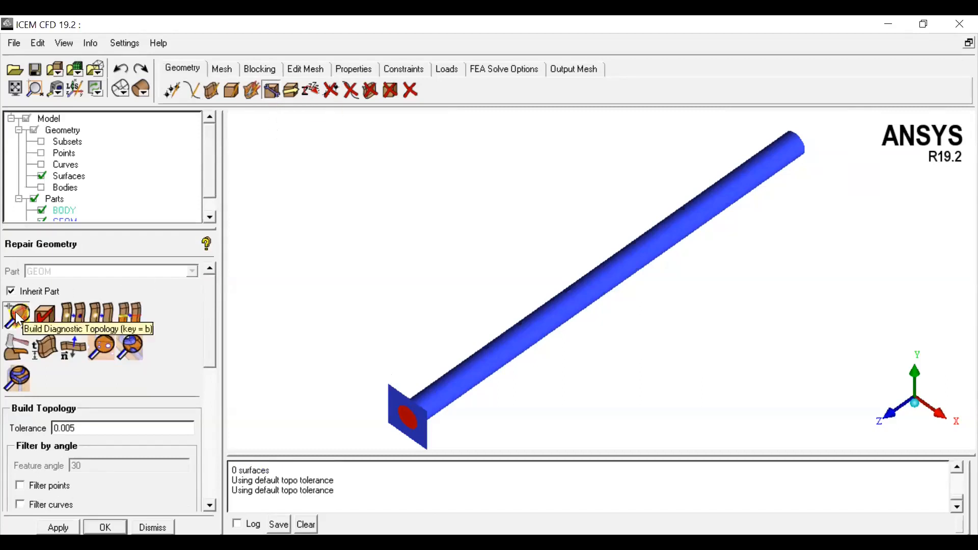
left_click_drag(211, 342, 209, 451)
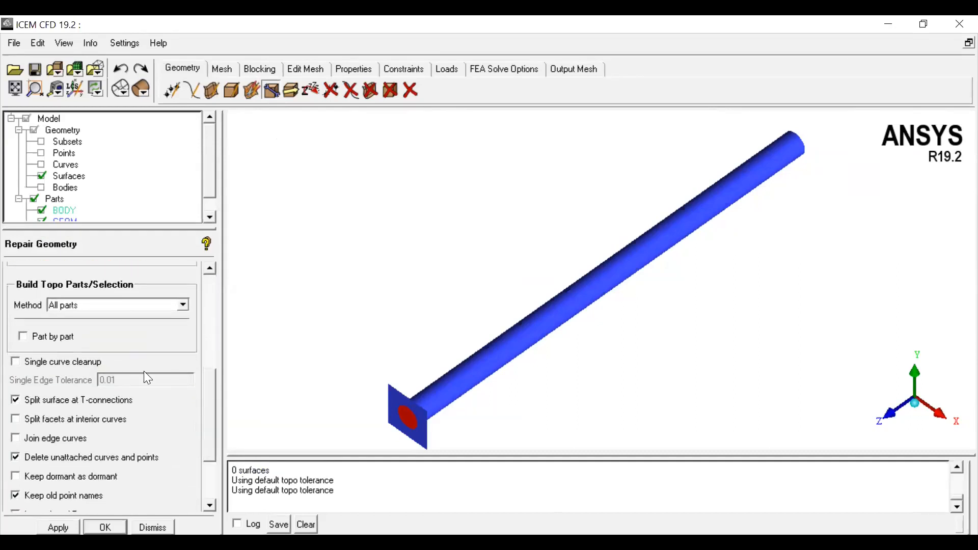
double_click(73, 304)
left_click(68, 525)
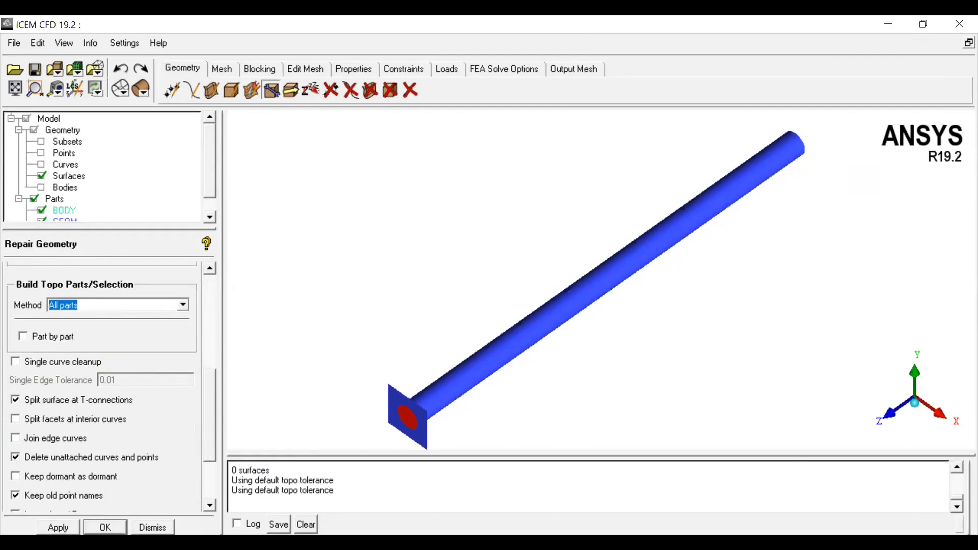
left_click(581, 337)
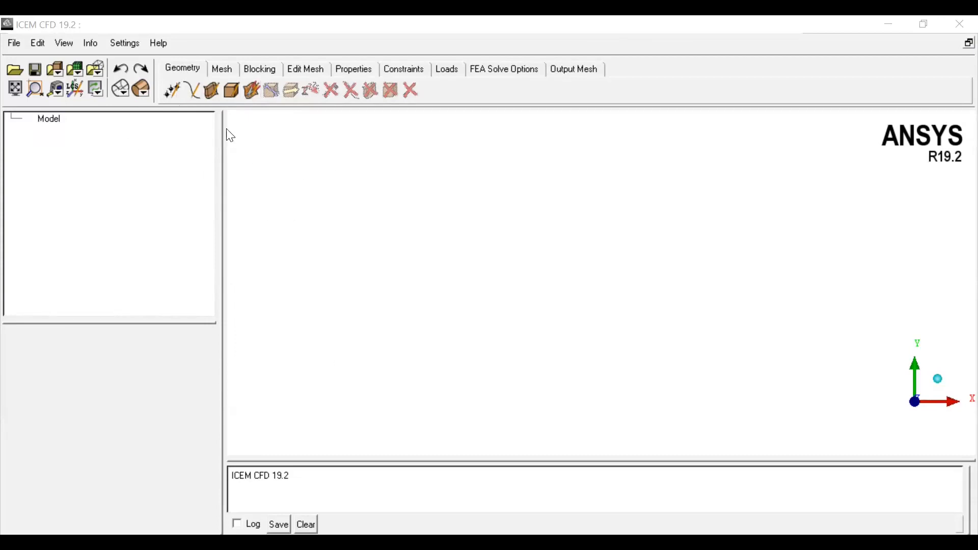
Step: Open Create Point and browse its point methods, from explicit coordinates to projecting points onto a surface
left_click(172, 99)
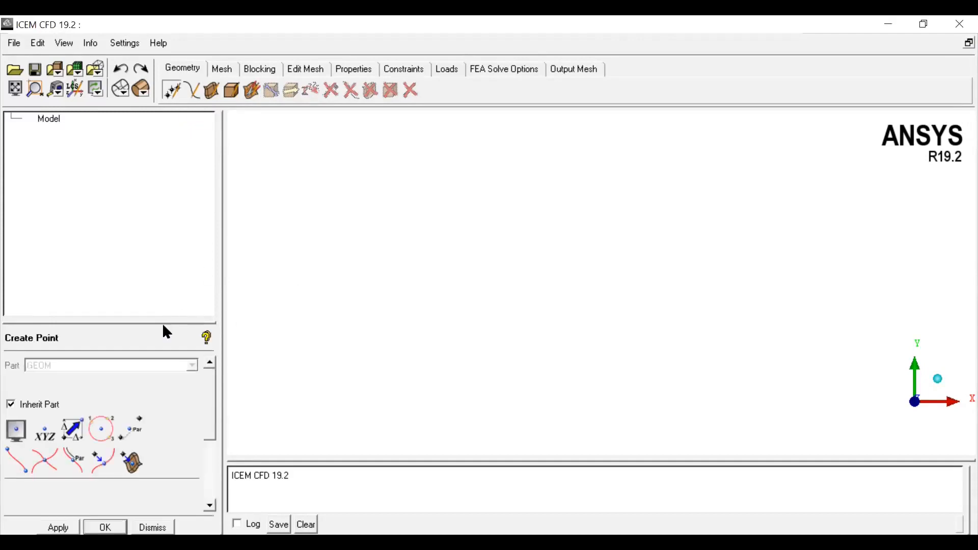
left_click_drag(167, 322, 168, 243)
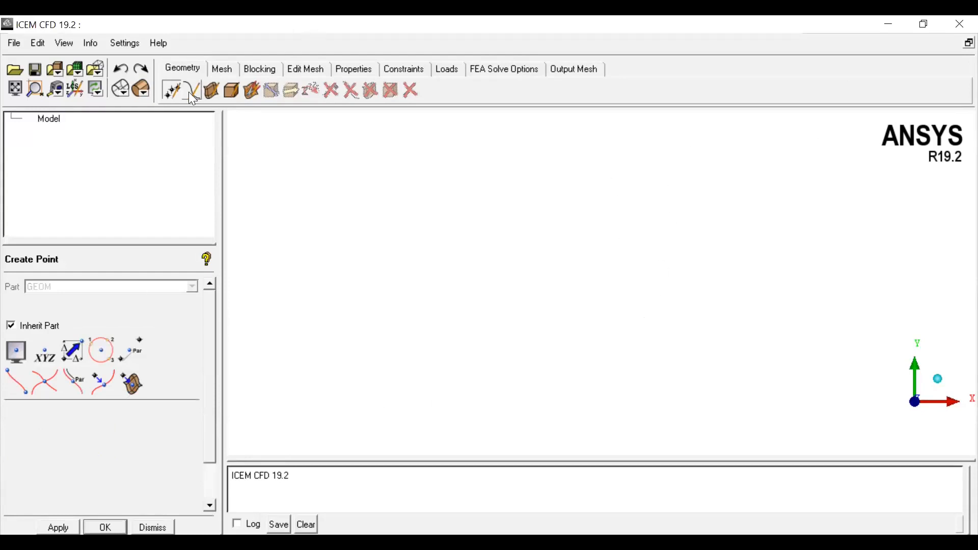
left_click(45, 350)
left_click_drag(213, 403, 213, 434)
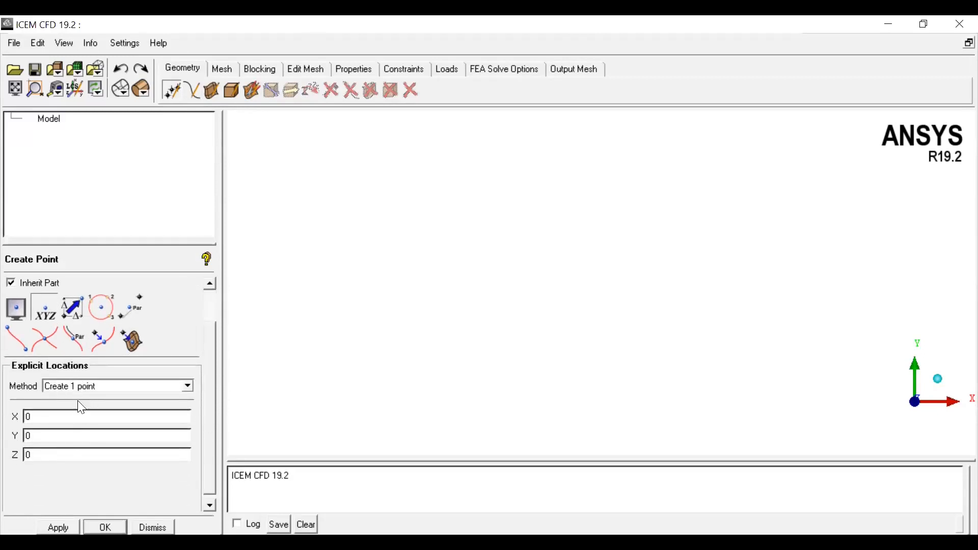
left_click(71, 314)
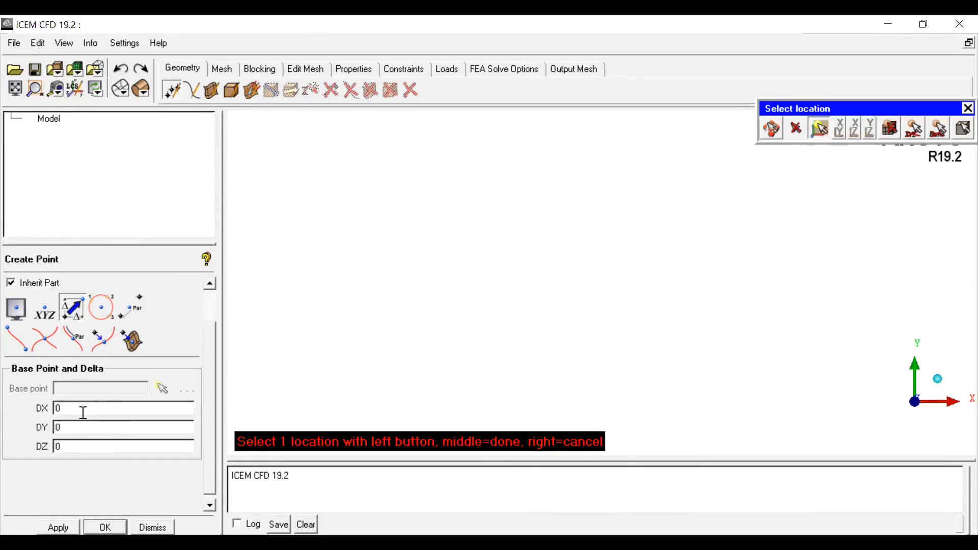
left_click(102, 307)
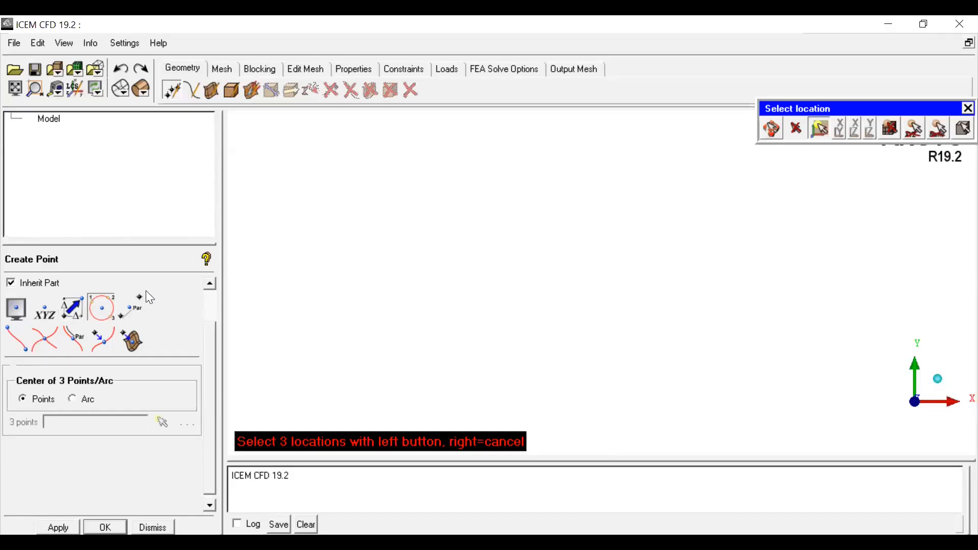
left_click(133, 309)
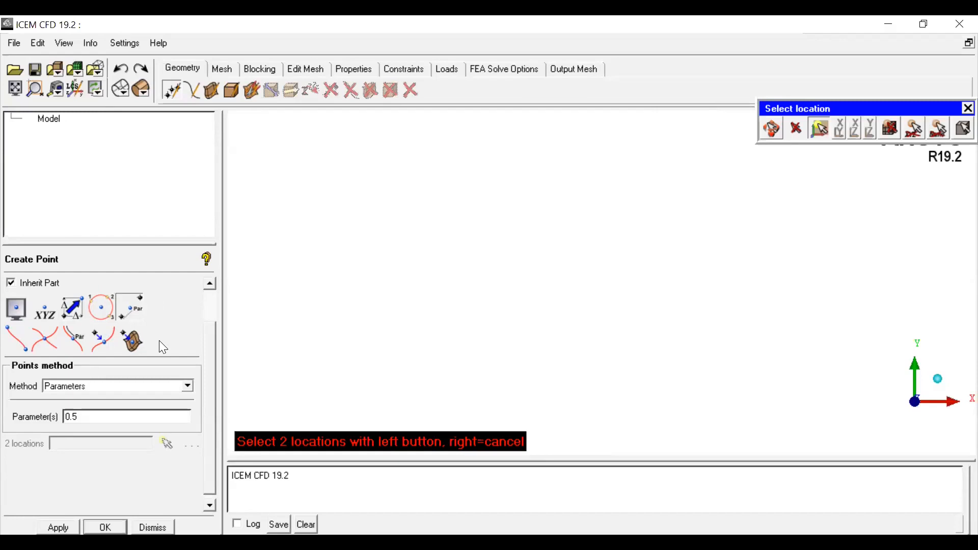
left_click(24, 344)
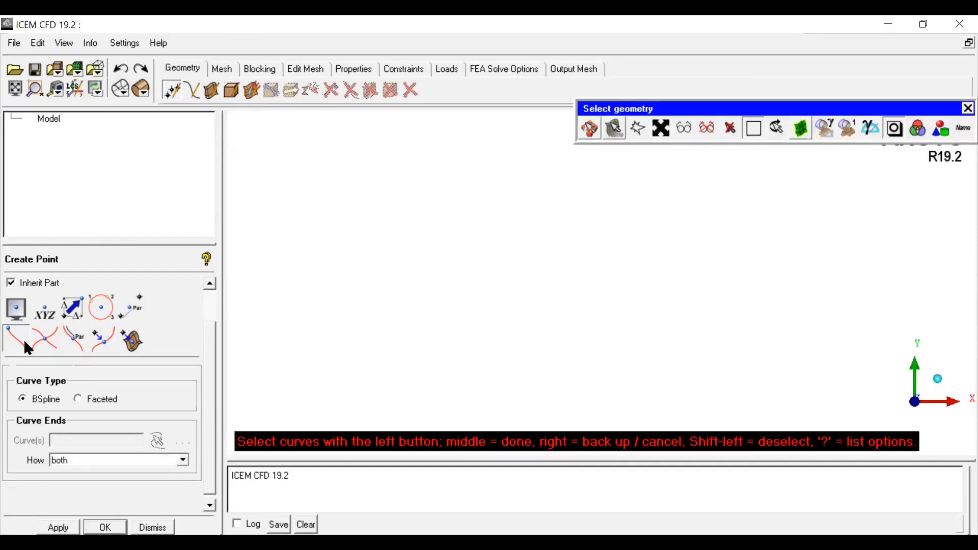
left_click(52, 340)
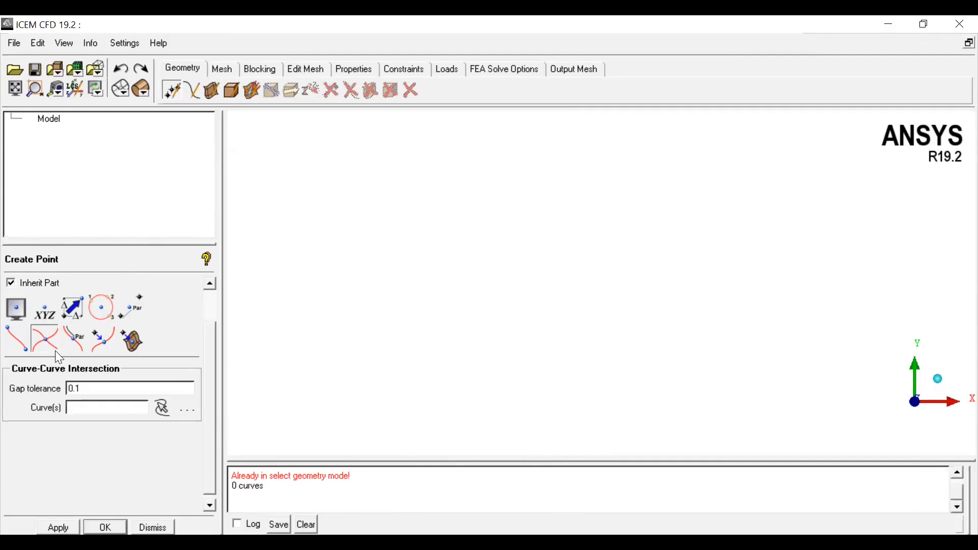
left_click(76, 348)
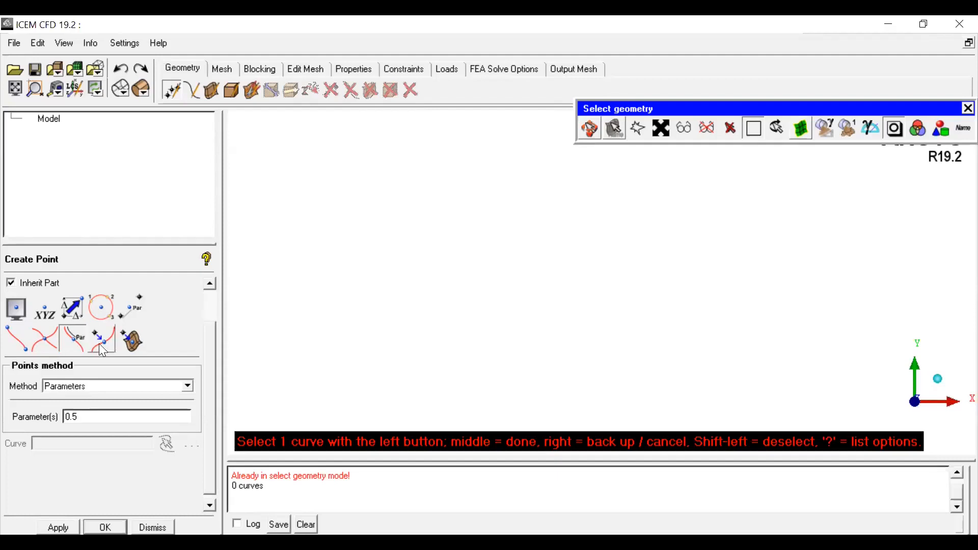
left_click(93, 345)
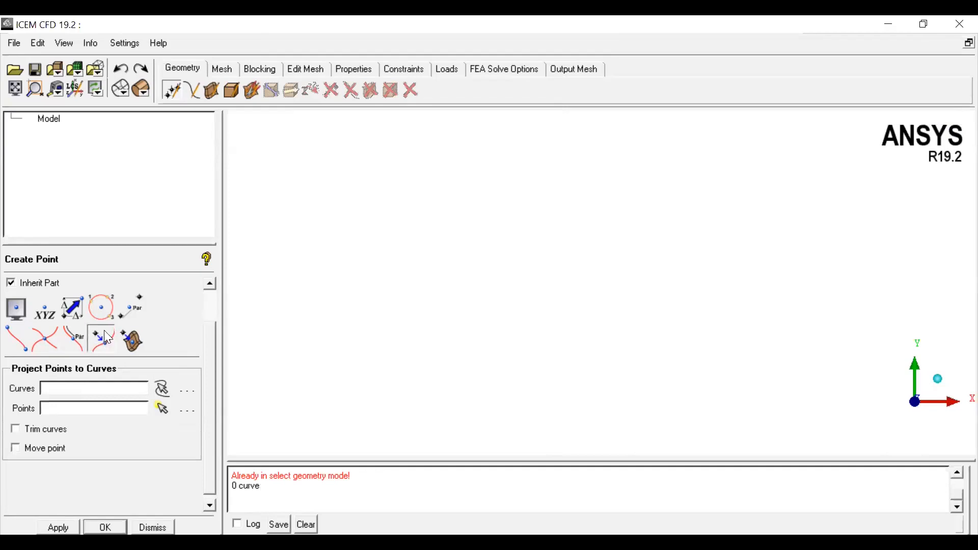
left_click(132, 342)
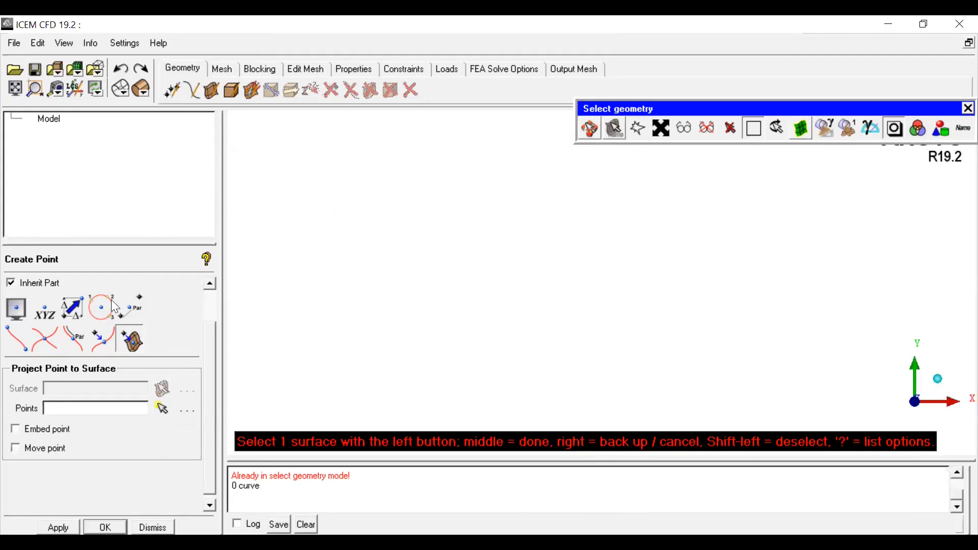
Step: Open Create/Modify Curve and browse its curve methods, from points, arcs and circles to isocurves, intersections and segmenting
left_click(193, 93)
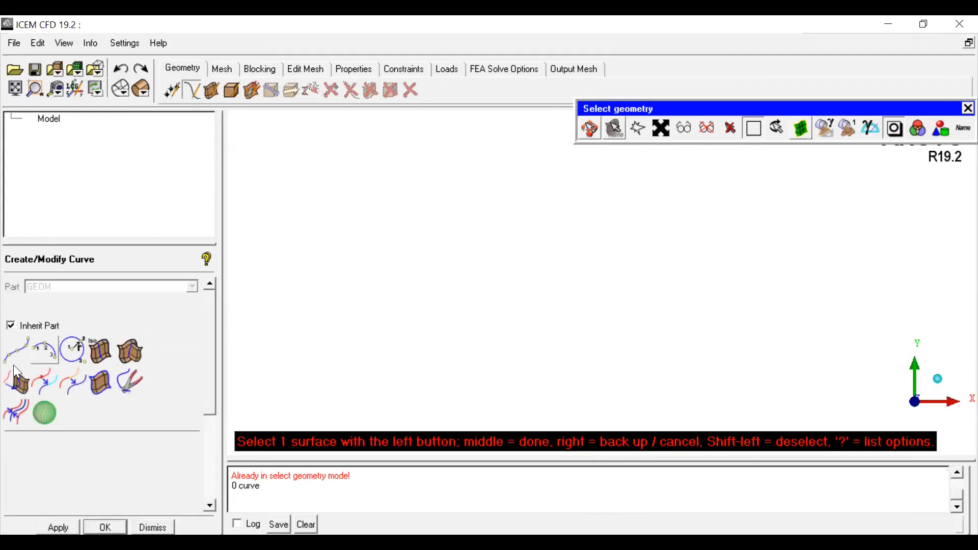
left_click(13, 359)
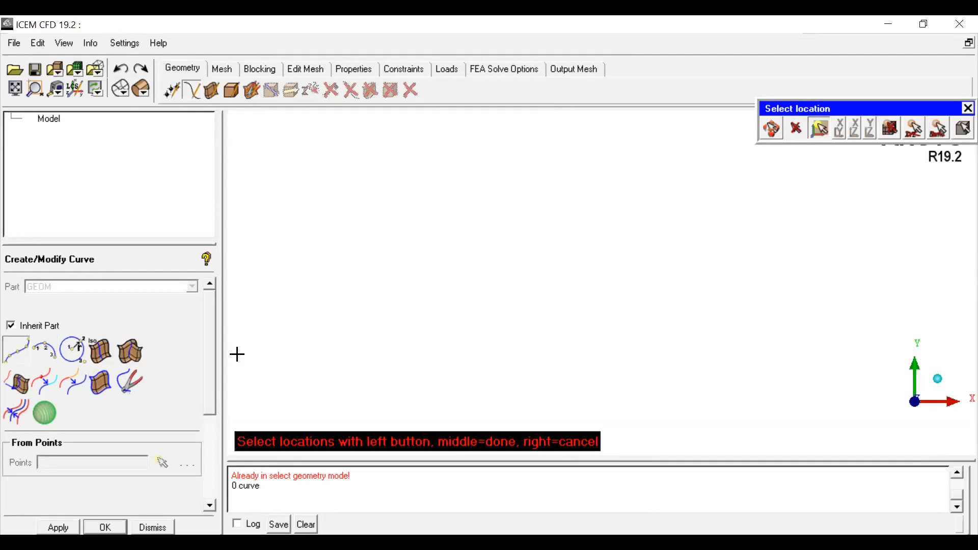
left_click(45, 350)
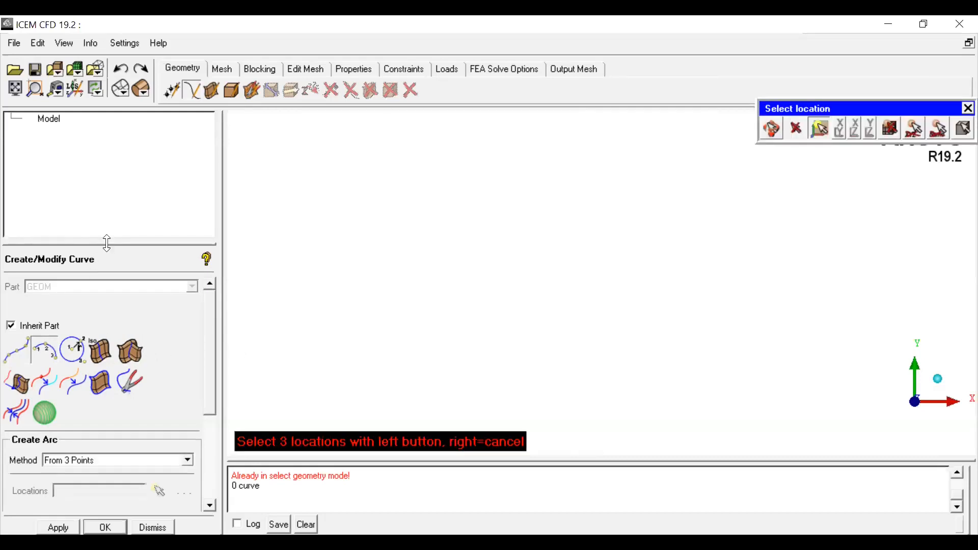
left_click_drag(107, 243, 107, 204)
left_click(75, 310)
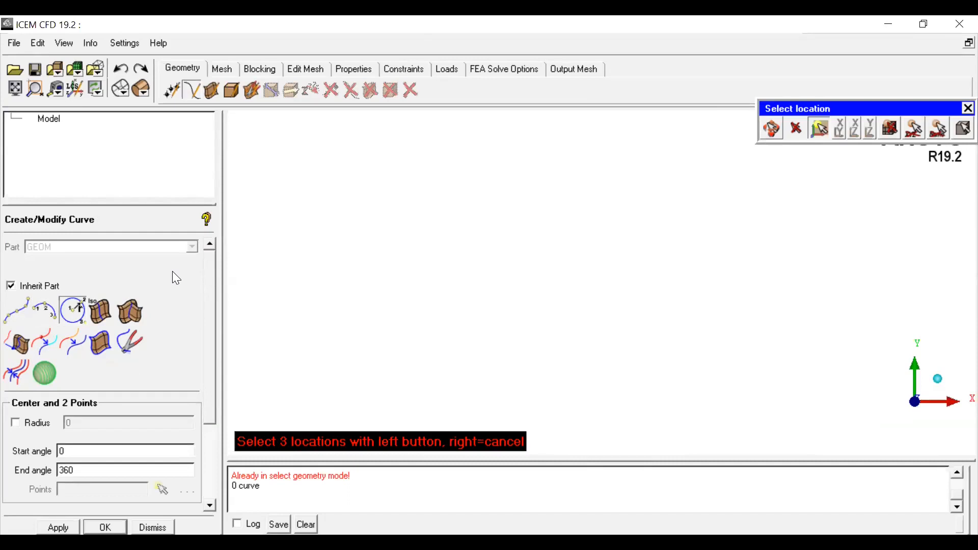
left_click(100, 312)
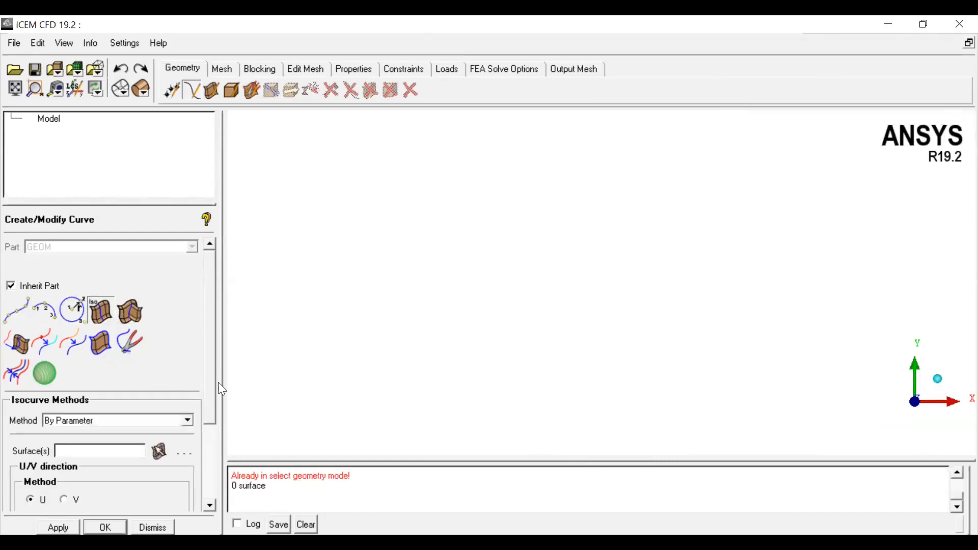
left_click_drag(214, 392, 157, 330)
left_click(133, 313)
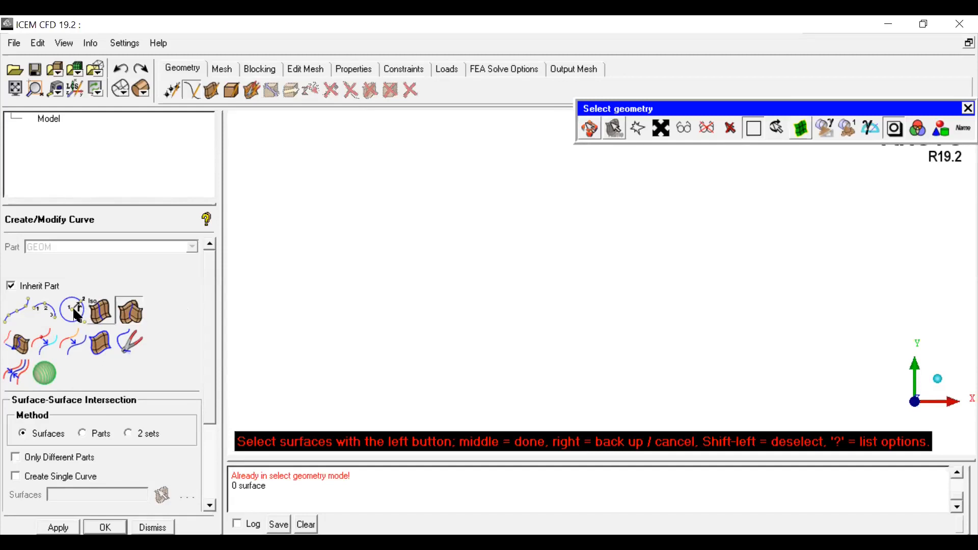
left_click(52, 342)
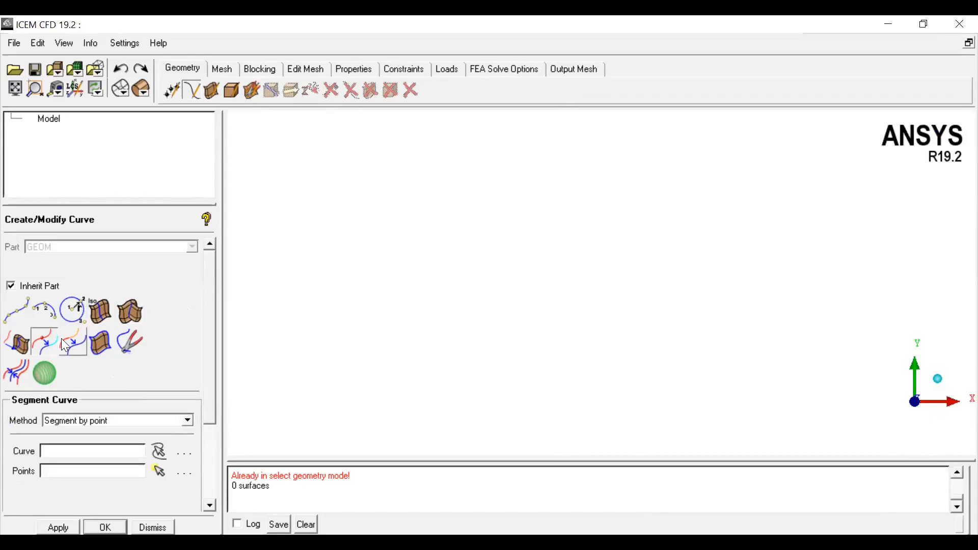
Step: Browse the remaining curve methods: concatenating, extracting curves from surfaces, midline and modifying curves
left_click(74, 342)
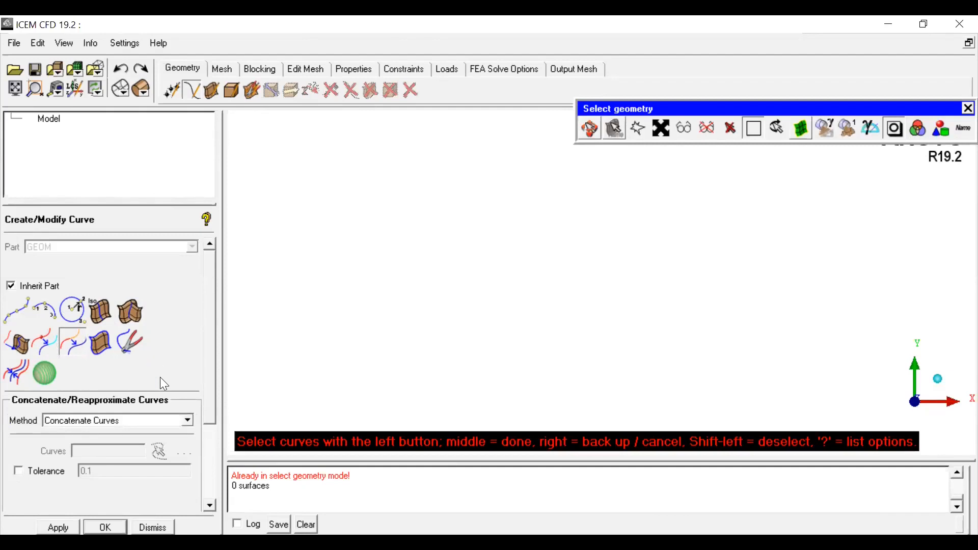
left_click(110, 347)
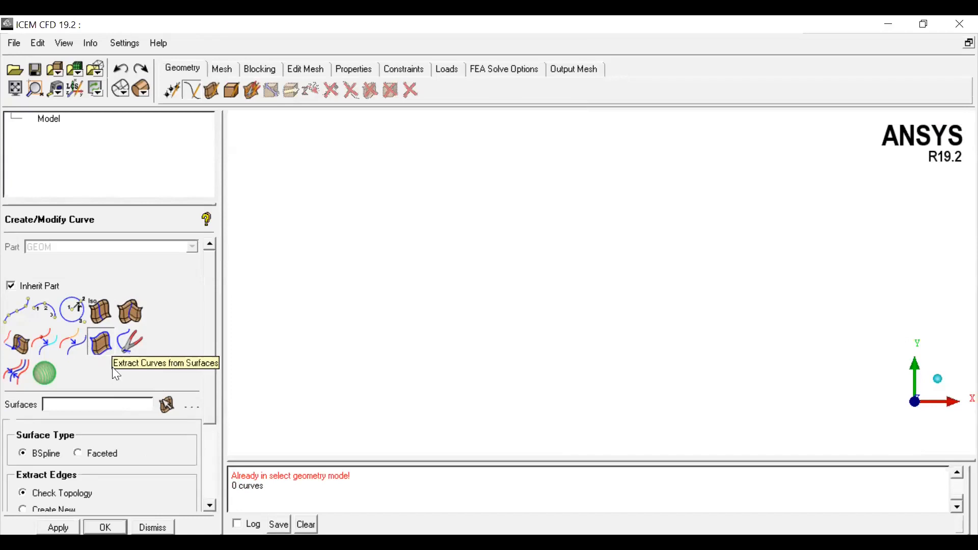
left_click(21, 368)
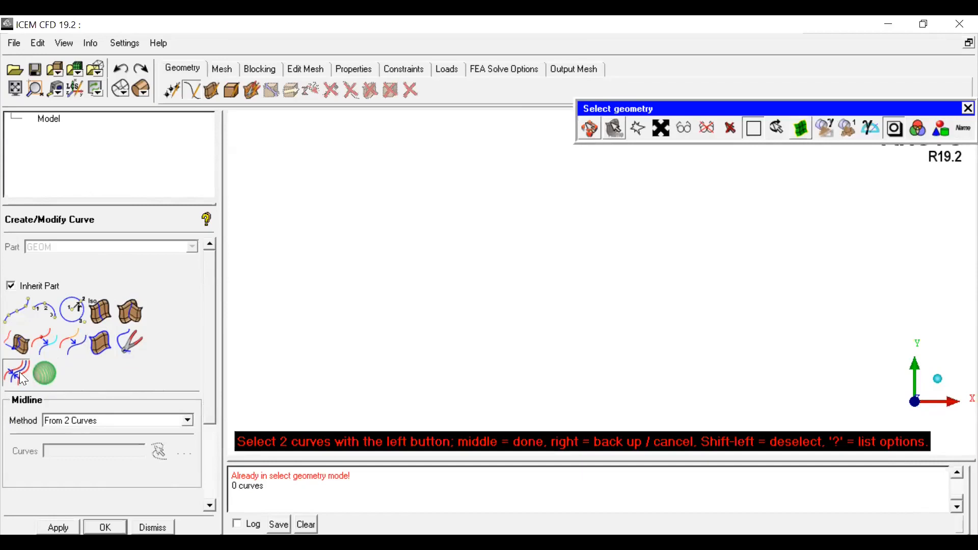
left_click(134, 348)
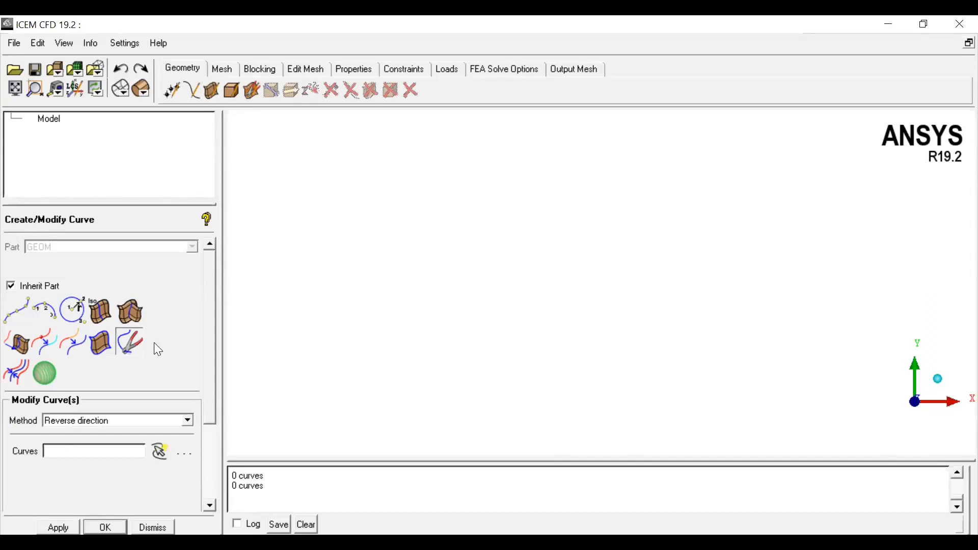
Step: Open Create/Modify Surface and browse its methods from simple and curve-driven surfaces through sweep, revolution, loft and offset
left_click(212, 91)
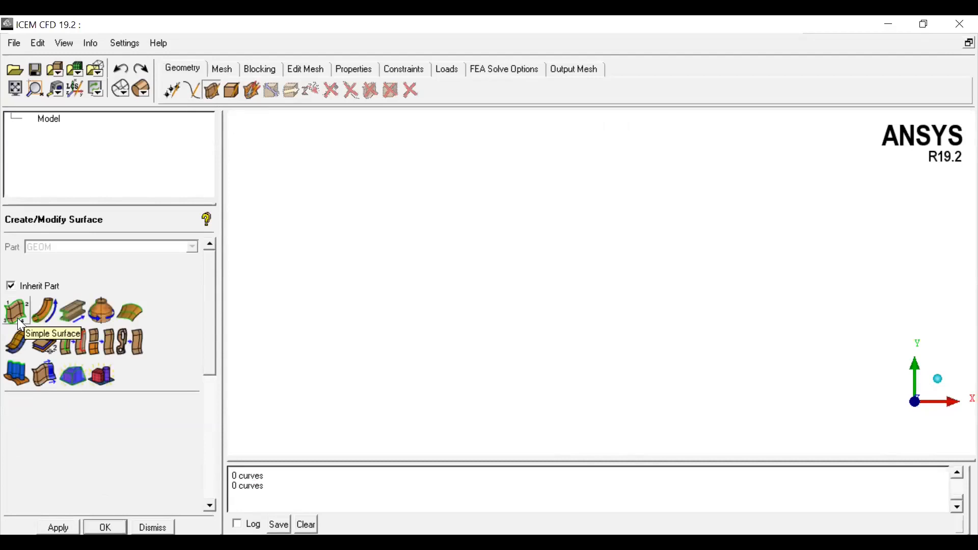
left_click(17, 318)
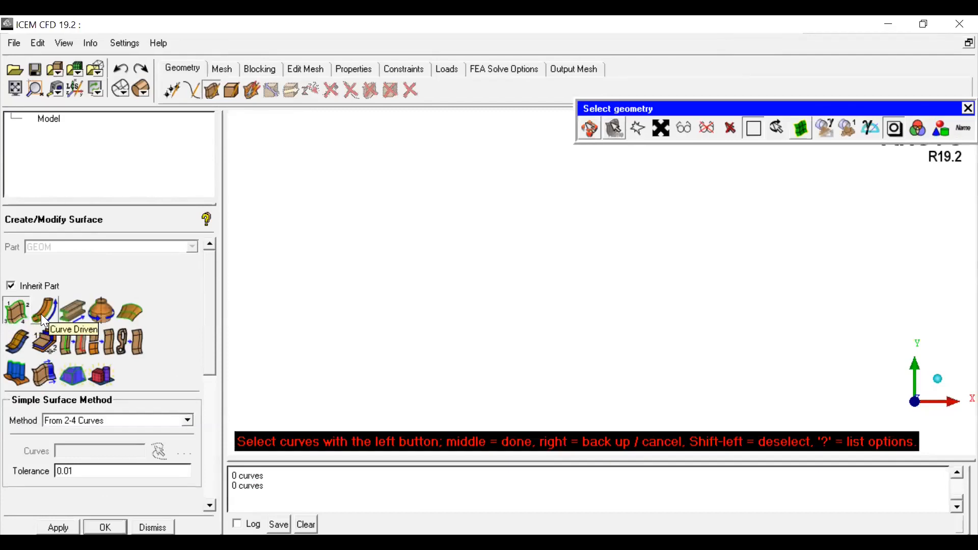
left_click(42, 315)
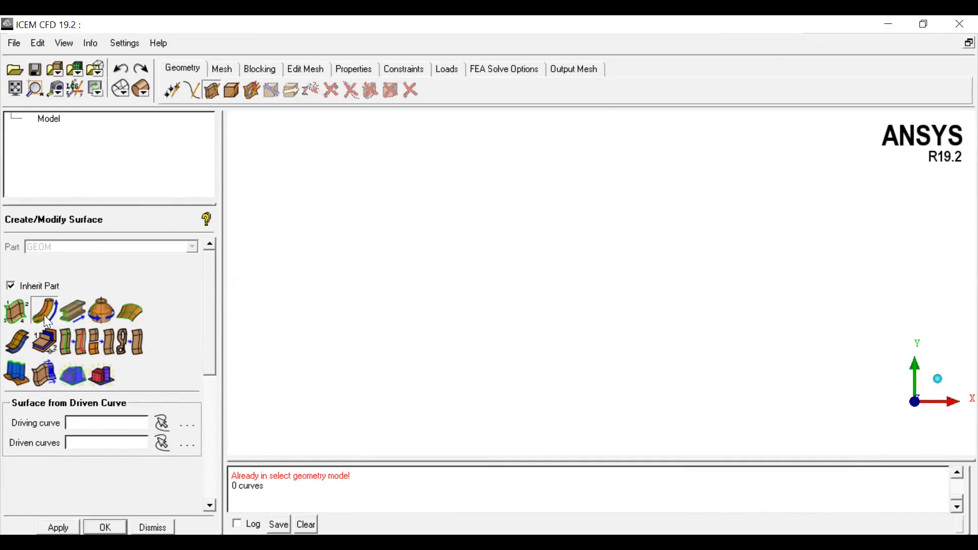
left_click(75, 316)
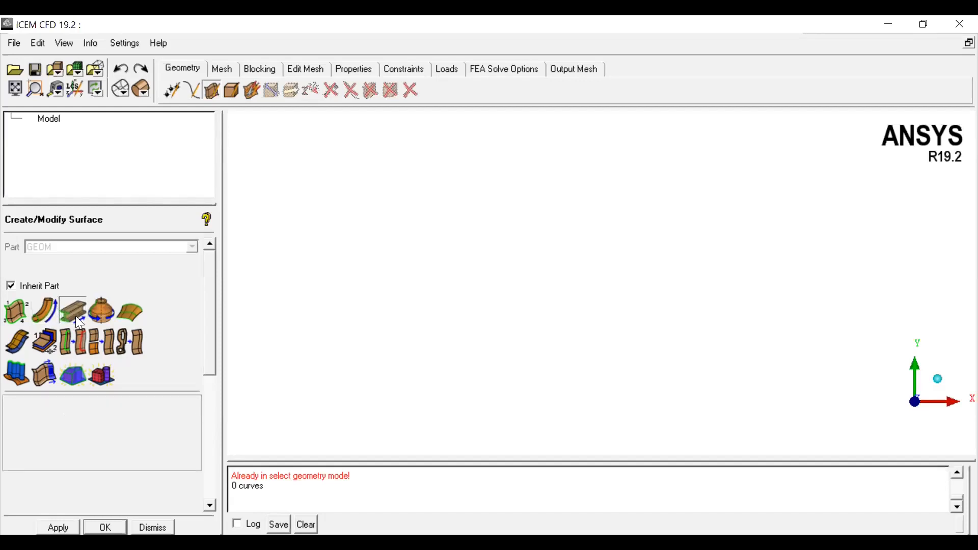
left_click(104, 316)
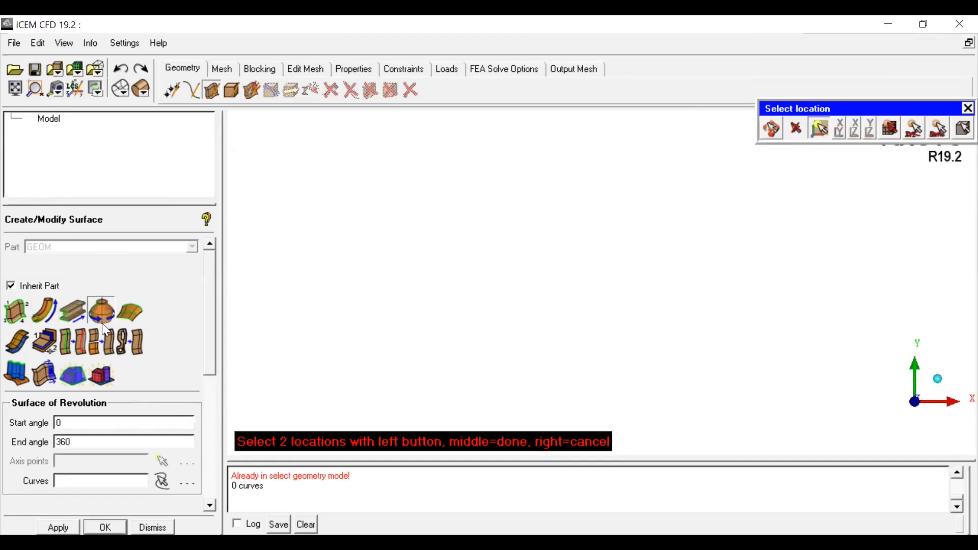
left_click(128, 310)
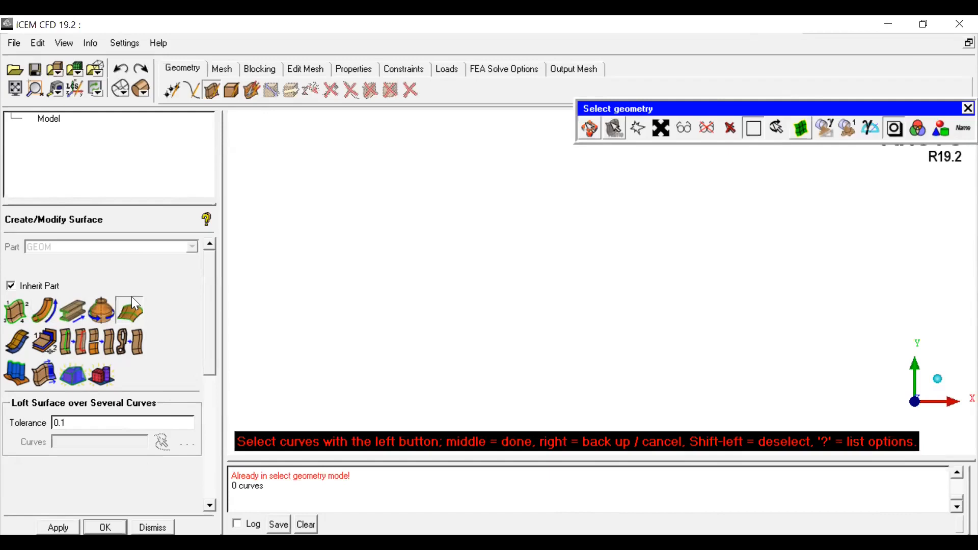
left_click(18, 344)
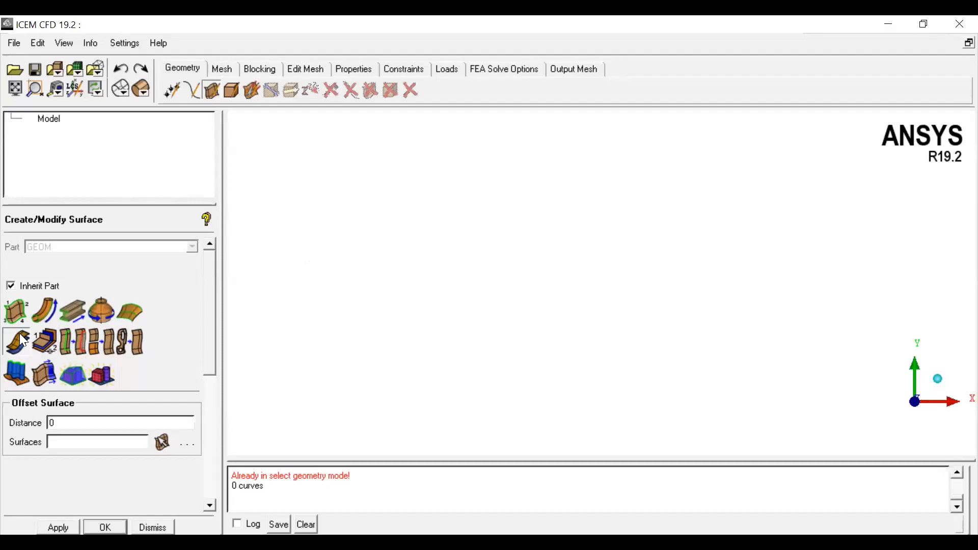
Step: Browse the remaining surface methods: midsurface, segmenting, merging, curtain, extending and standard geometry shapes
left_click(51, 341)
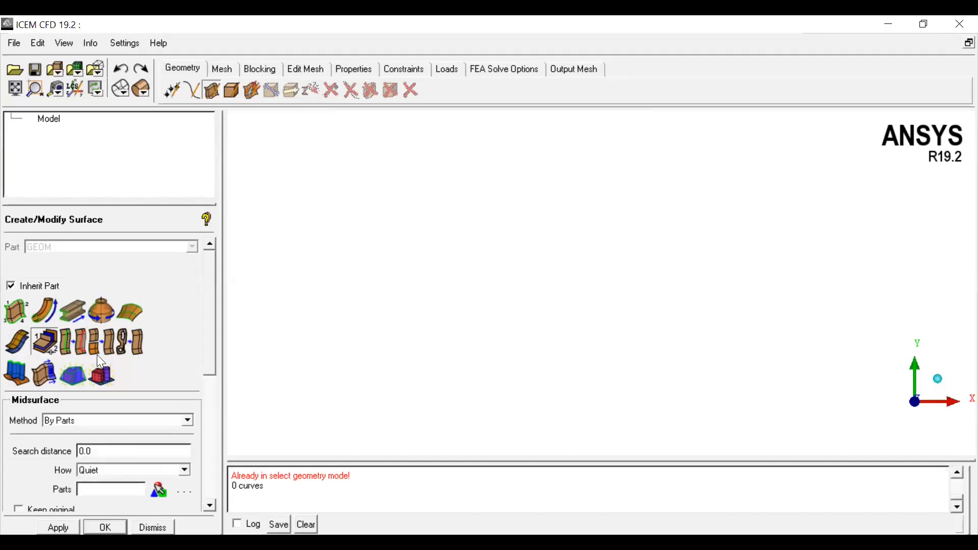
left_click(78, 341)
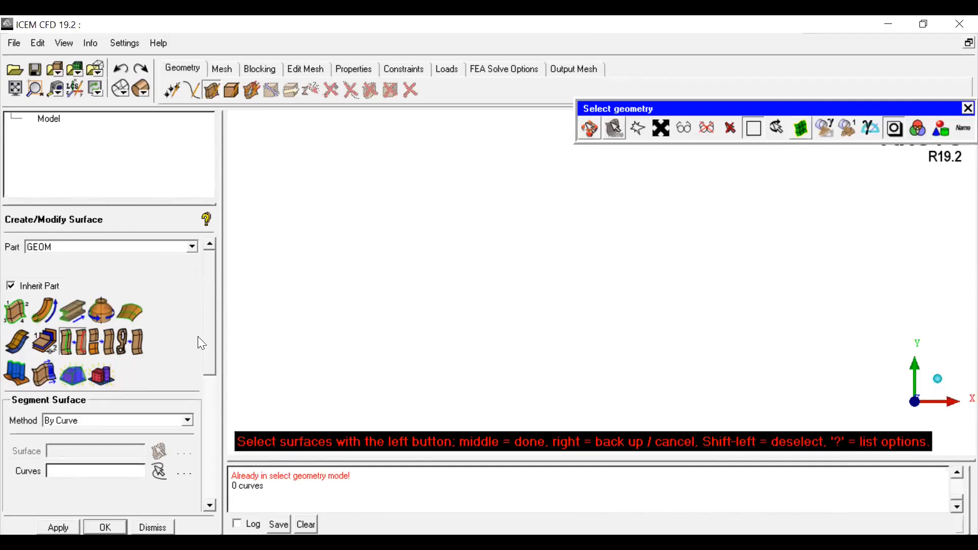
left_click(106, 346)
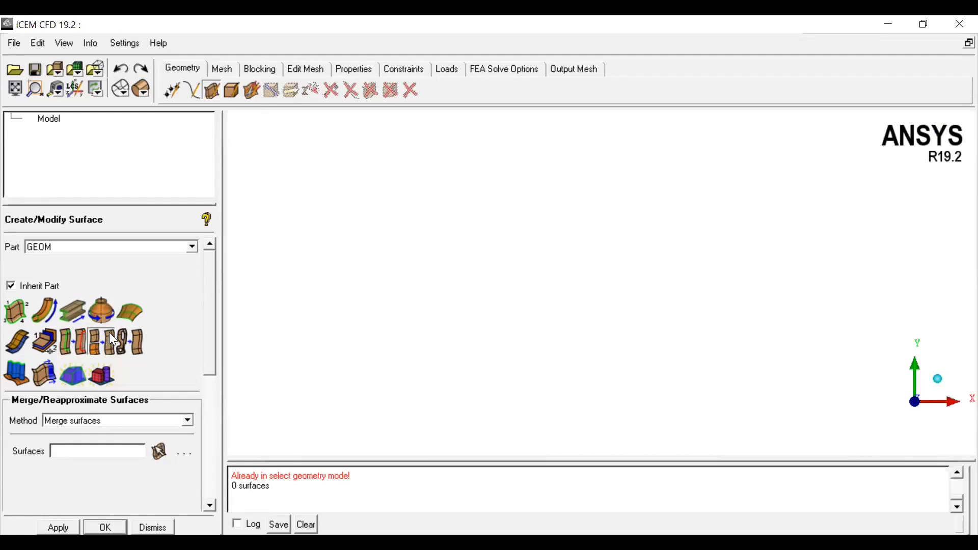
left_click(24, 370)
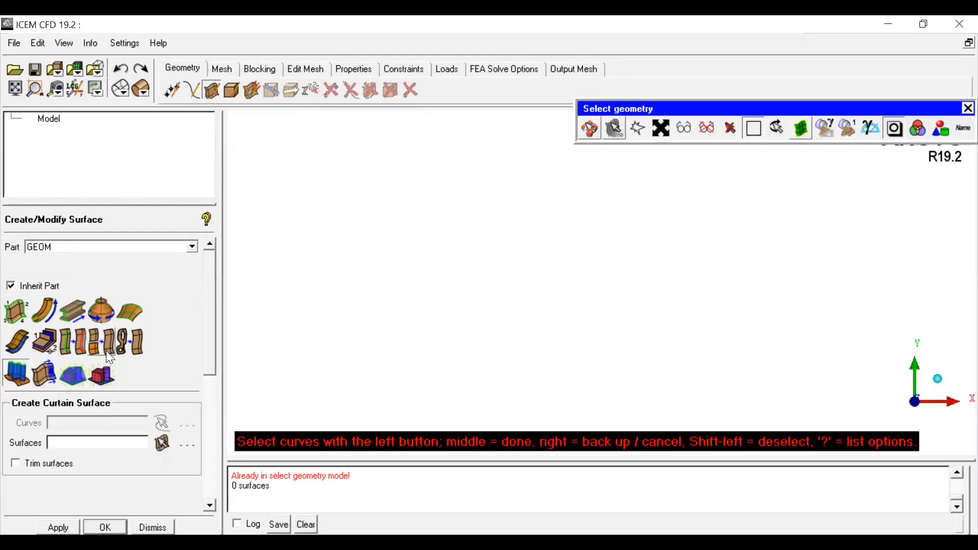
left_click(39, 368)
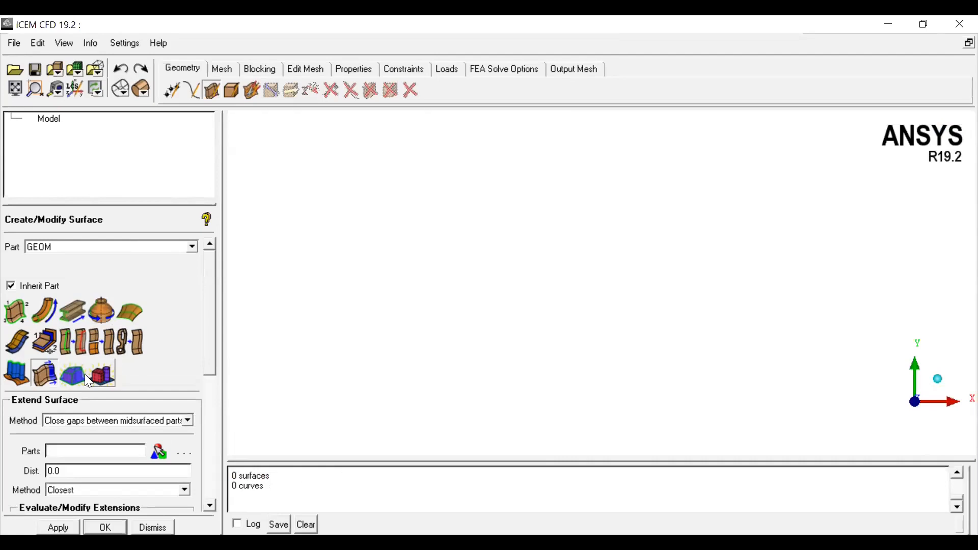
left_click(108, 373)
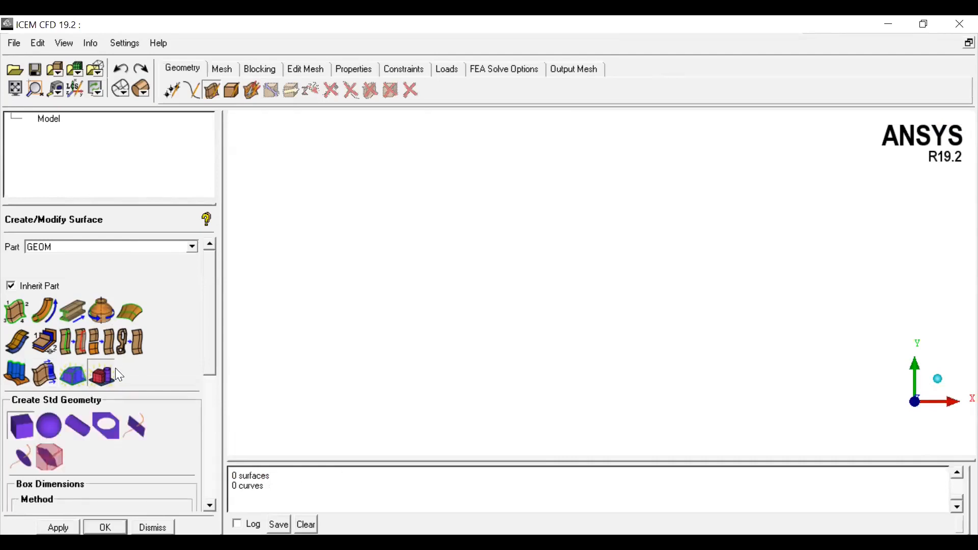
left_click_drag(214, 355, 212, 389)
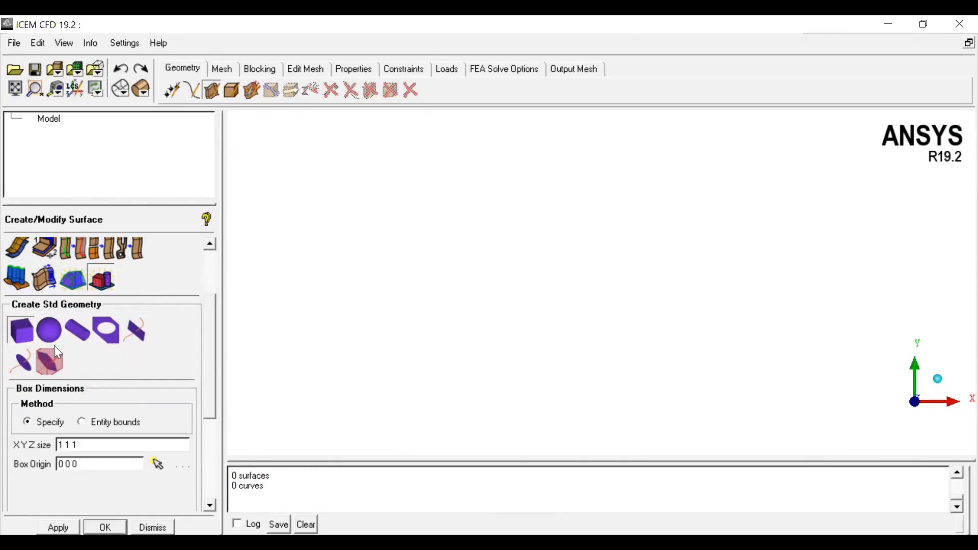
left_click_drag(210, 376, 218, 307)
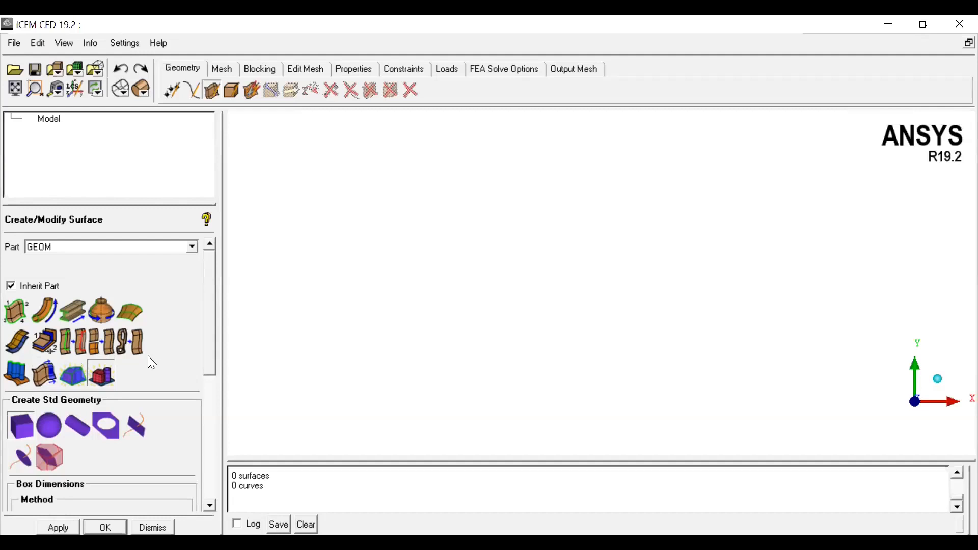
Step: Create a point at the origin 0, 0, 0 using explicit XYZ coordinates
left_click(232, 90)
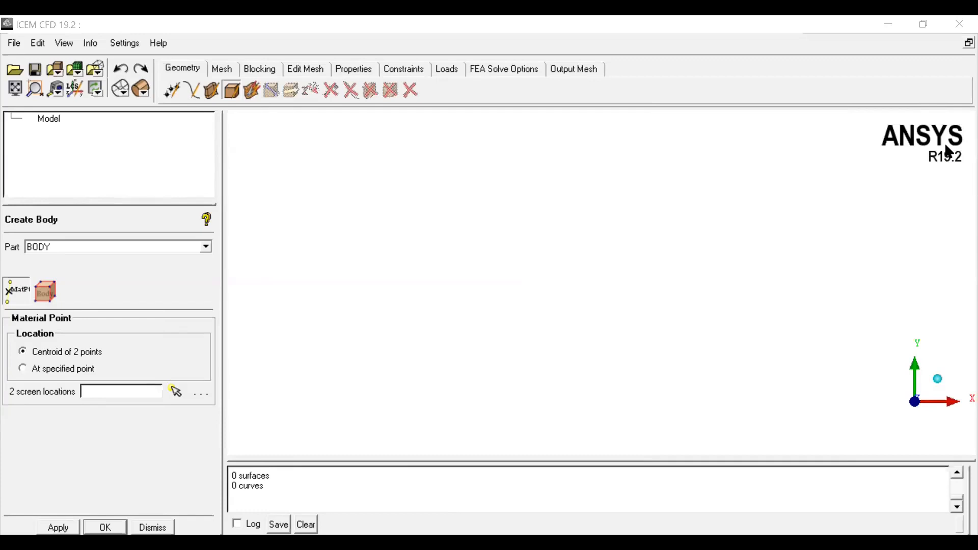
left_click(174, 92)
left_click(45, 319)
left_click(58, 527)
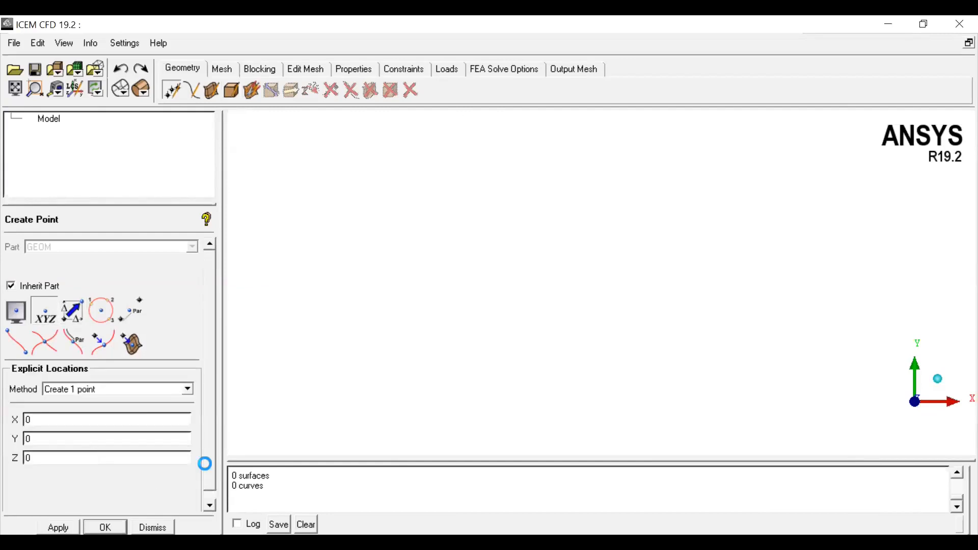
Step: Create a second explicit point at X 1, Y 0, Z 0
double_click(27, 419)
type("1")
left_click(58, 527)
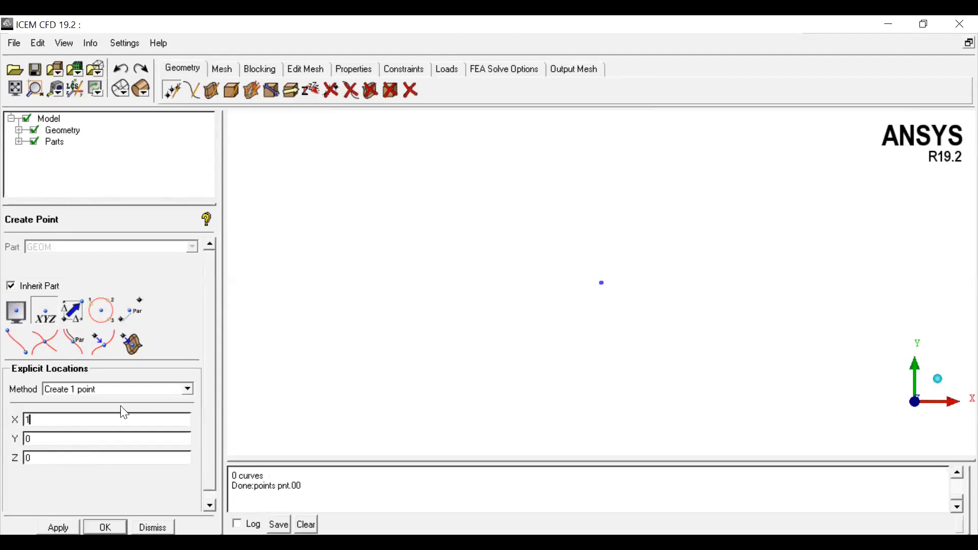
Step: Create a third explicit point at X 0, Y 1, Z 0
left_click_drag(63, 441, 1, 437)
left_click_drag(57, 420, 18, 439)
type("0")
type("1")
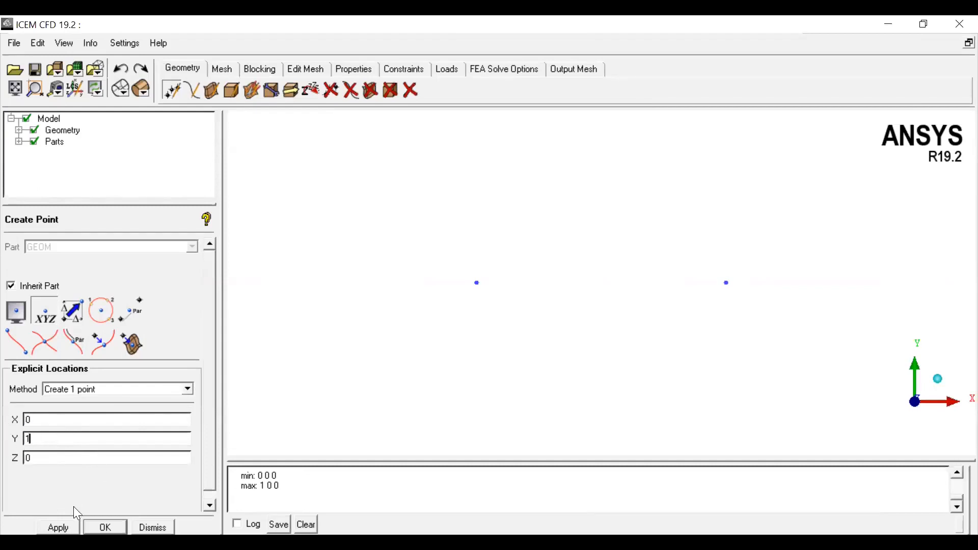
left_click(58, 527)
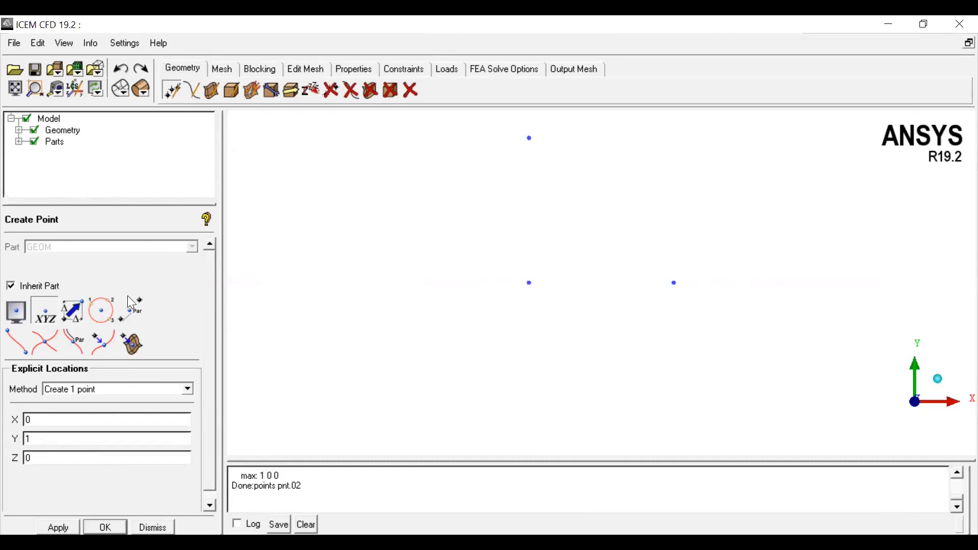
Step: Create a circle of radius 0.5 by center and two points, picking the created points
left_click(196, 96)
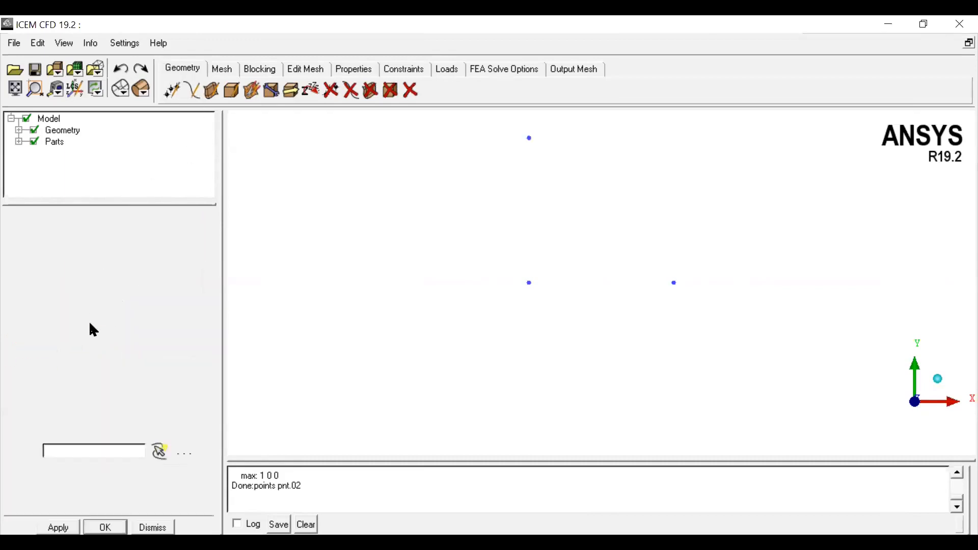
left_click(71, 310)
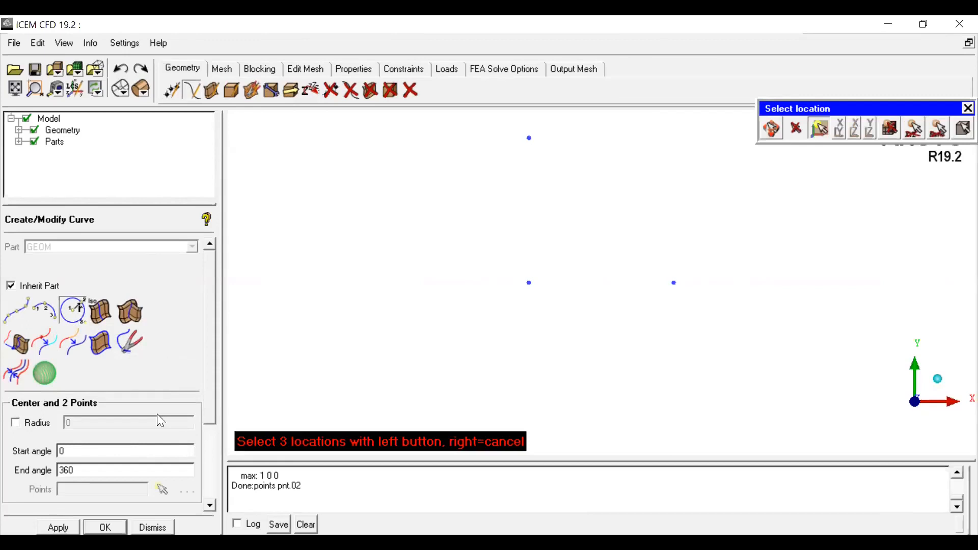
left_click(28, 420)
left_click(90, 424)
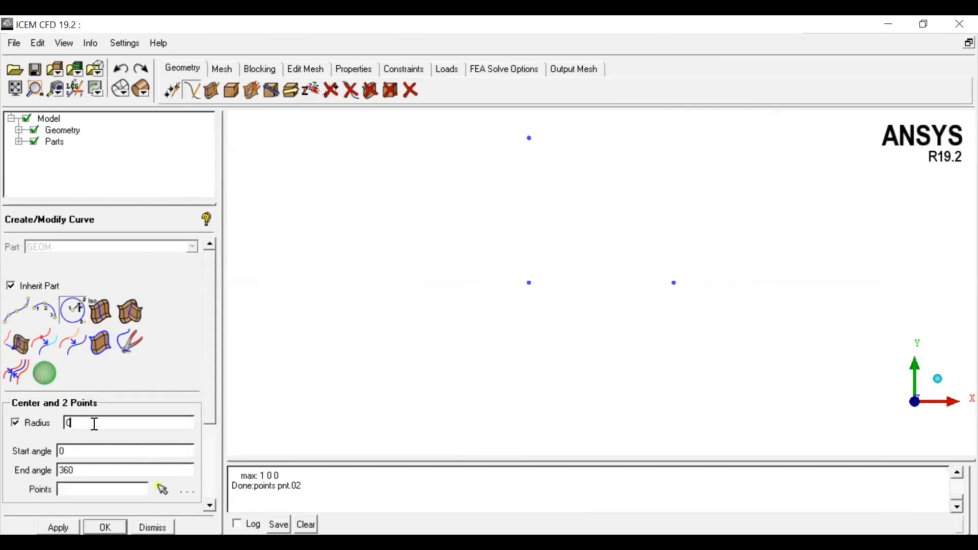
type(".5")
left_click(163, 489)
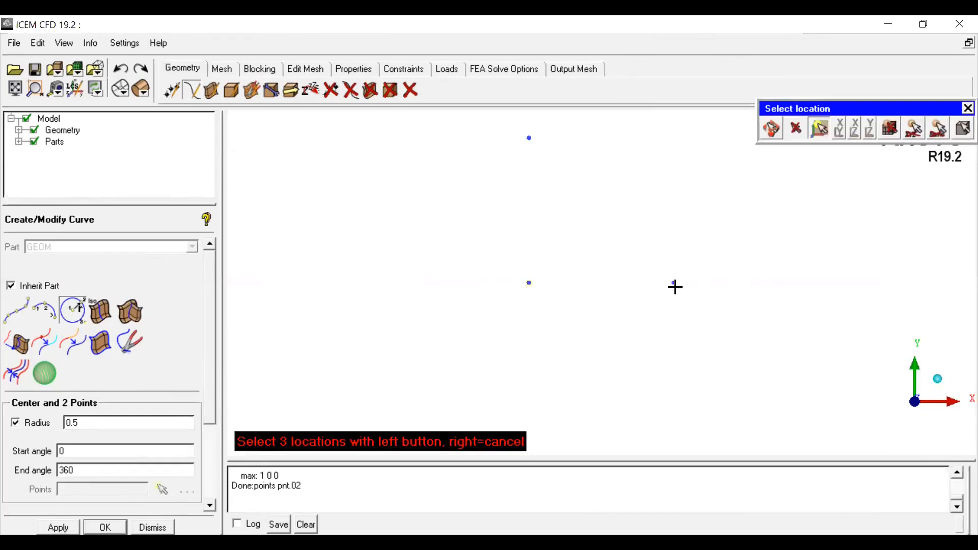
left_click(530, 136)
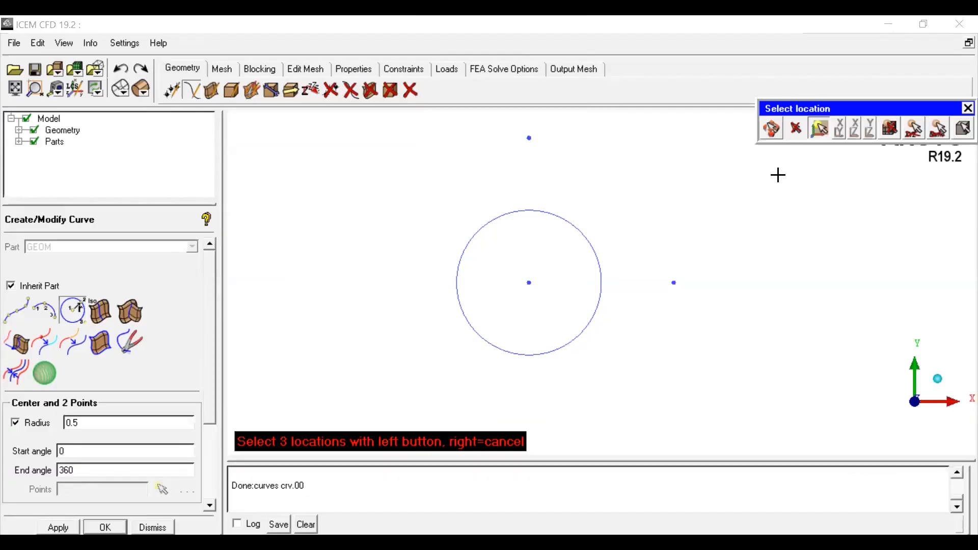
Step: Create a simple surface from the circle curve using the From 2-4 Curves method
left_click(771, 130)
left_click_drag(825, 367, 690, 281)
middle_click_drag(690, 281, 632, 303)
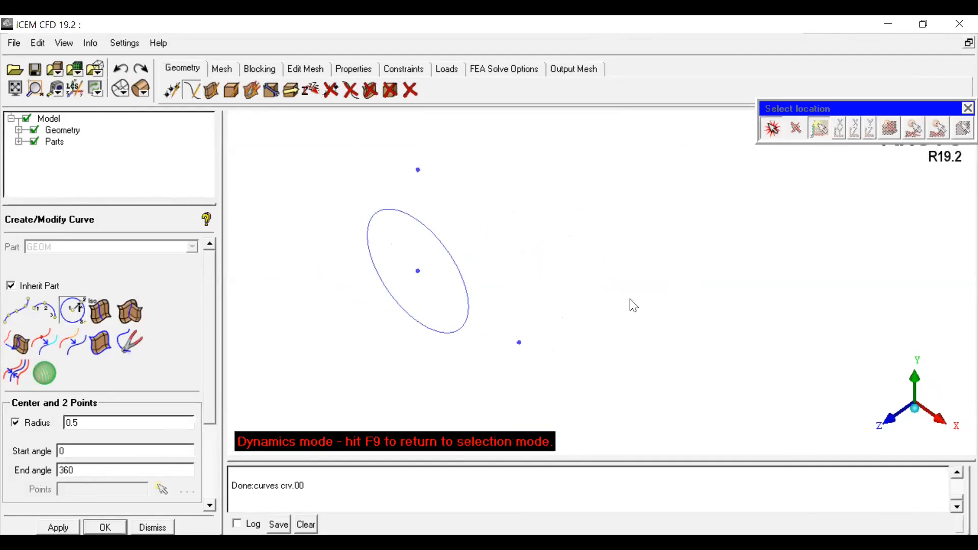
left_click(896, 425)
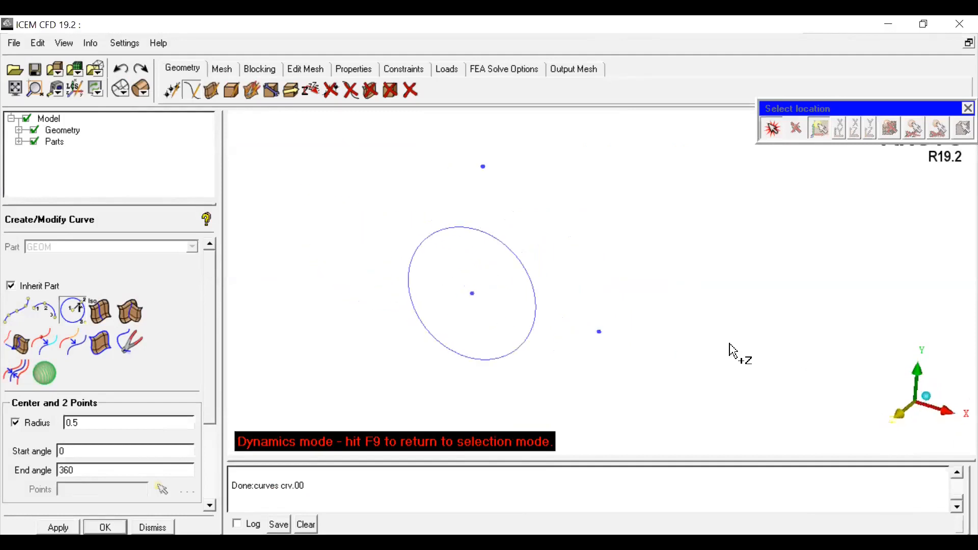
scroll(611, 280, "down", 1)
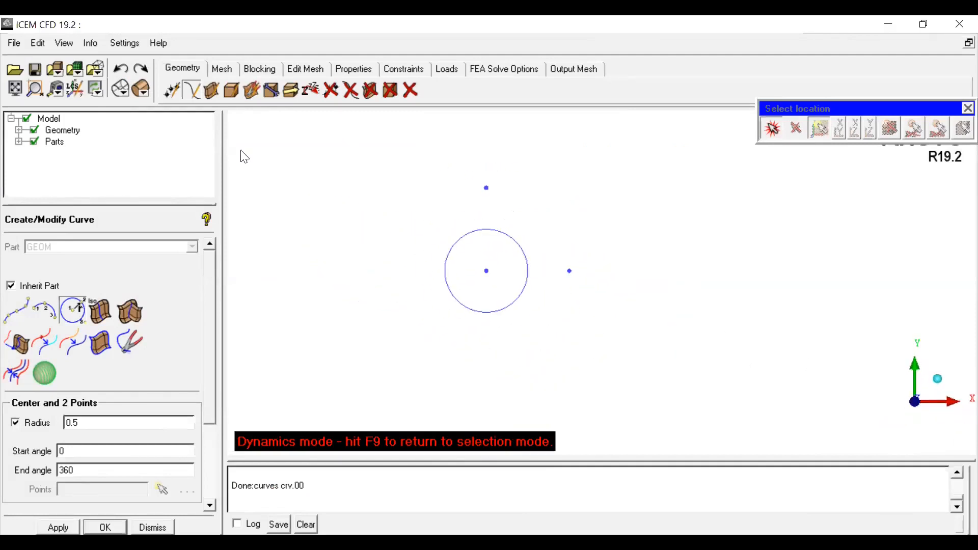
left_click(214, 91)
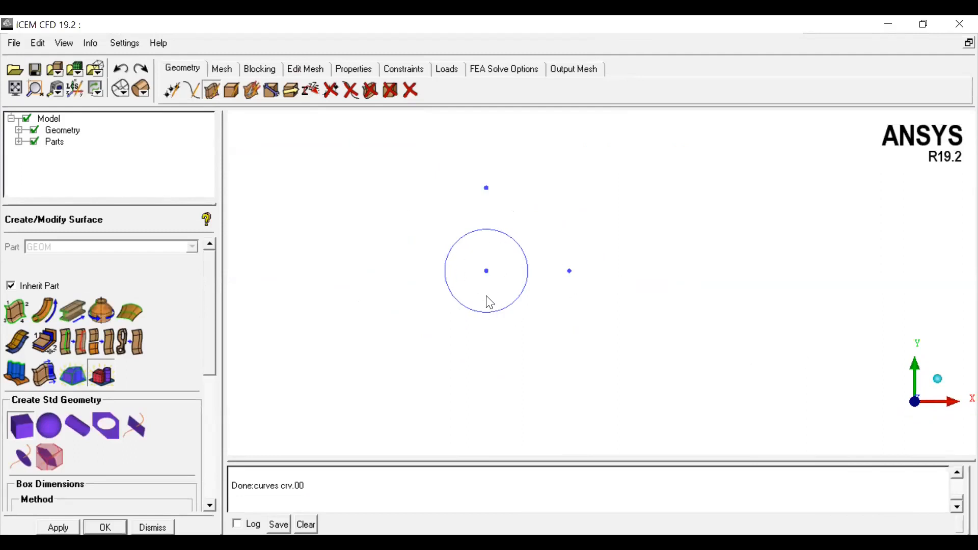
left_click(14, 314)
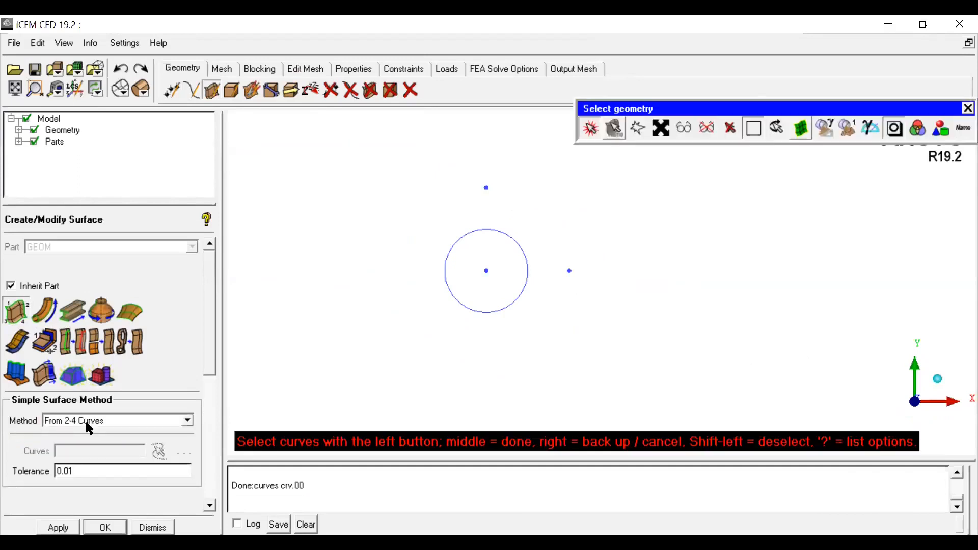
left_click(517, 242)
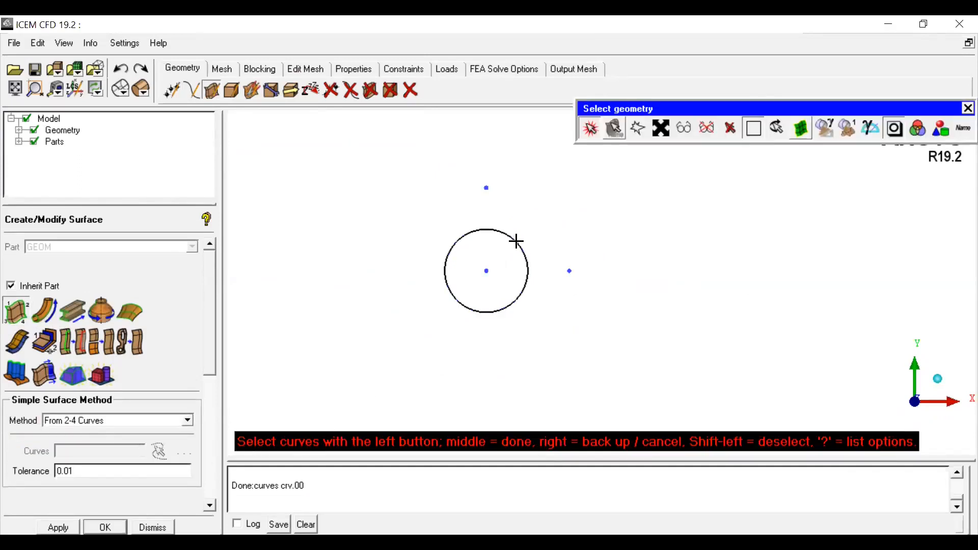
middle_click(548, 331)
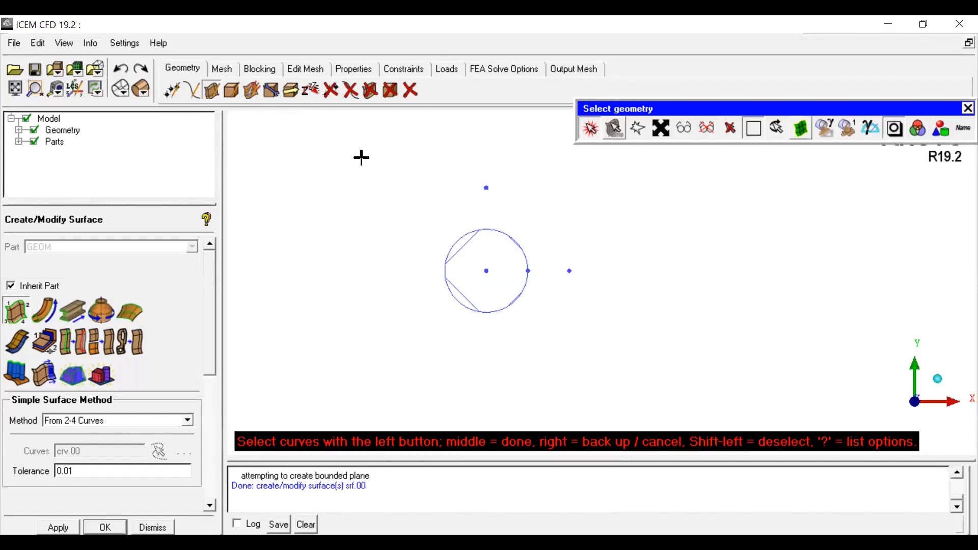
Step: Display the new surface with solid shading and fit the model to the view
left_click(142, 94)
left_click(143, 134)
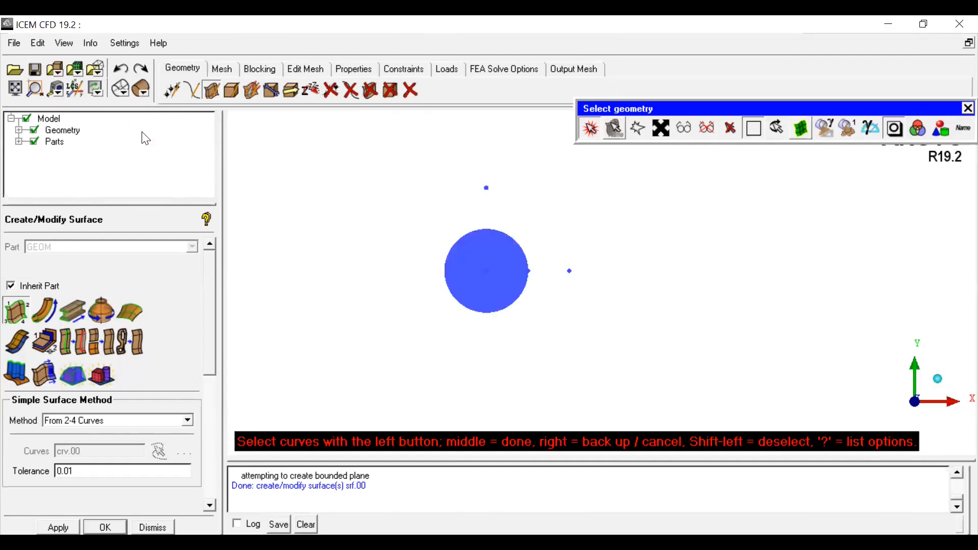
left_click(15, 89)
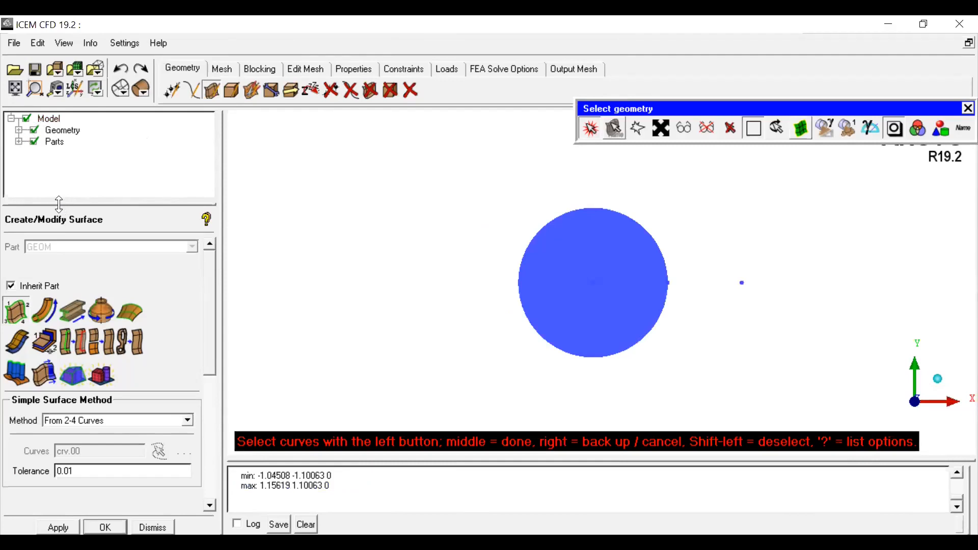
Step: Expand the Geometry tree and turn off the display of points
left_click(19, 132)
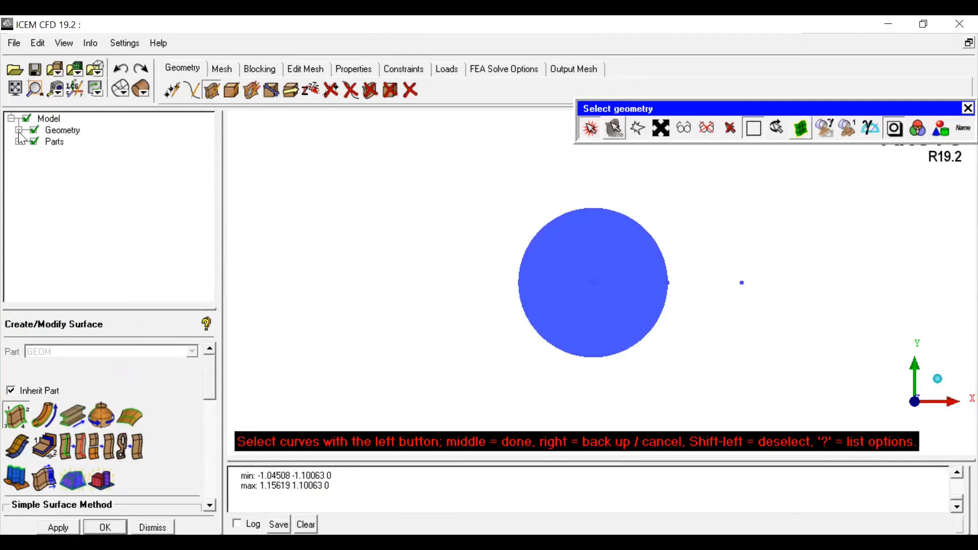
left_click(19, 131)
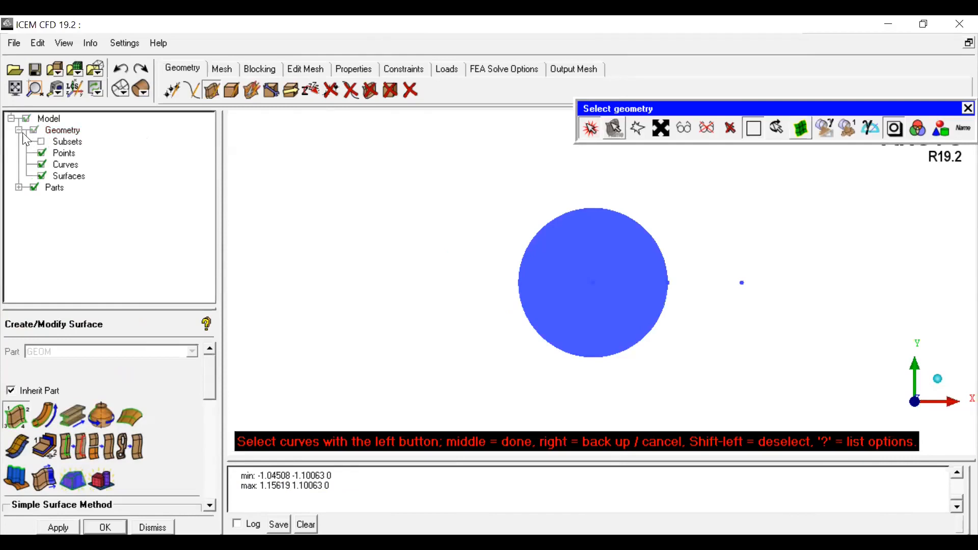
left_click(42, 176)
left_click(42, 176)
left_click(42, 152)
left_click(590, 128)
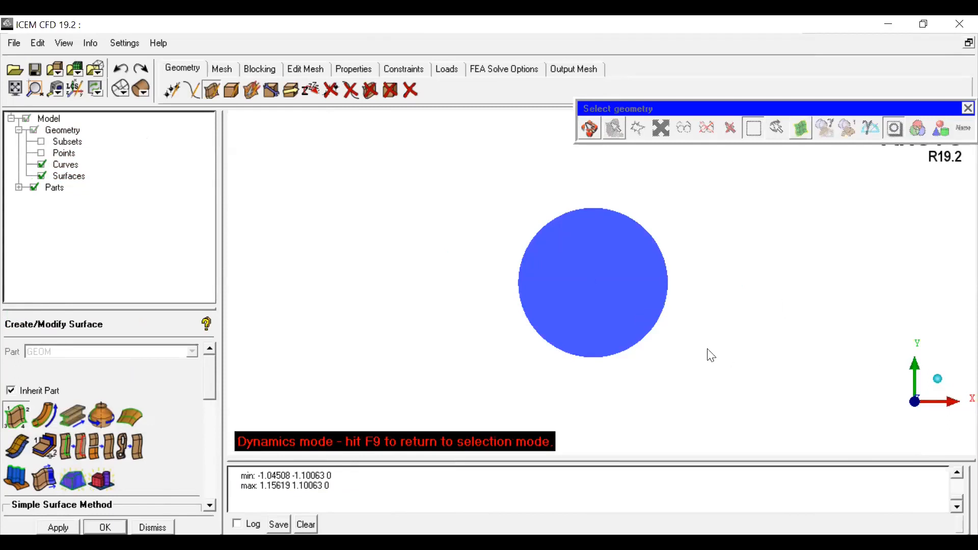
left_click_drag(711, 355, 710, 350)
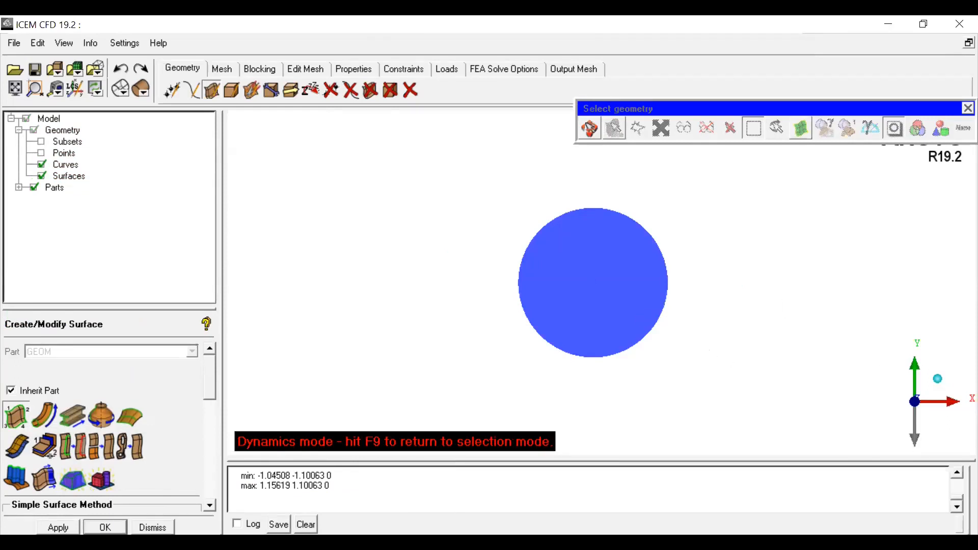